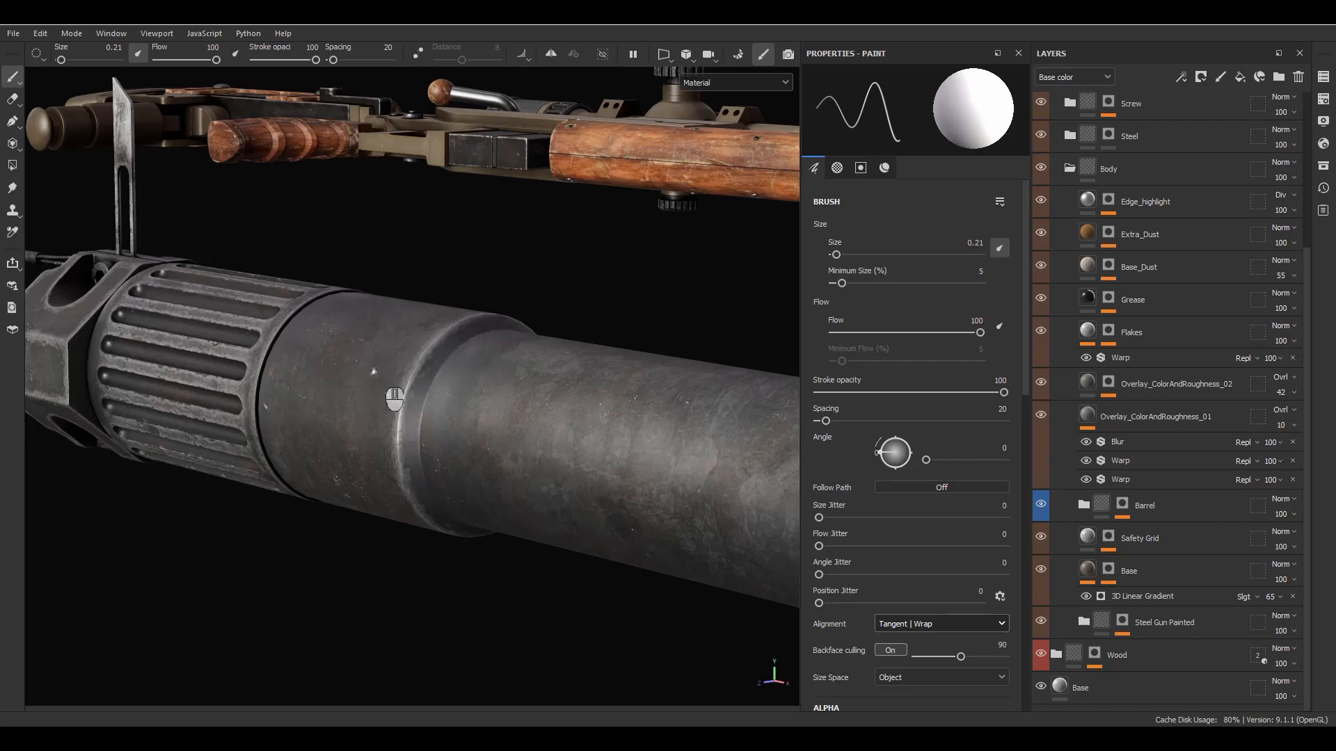
- Add a new group above the Barrel group in the Body folder and name it Diamond
left_click(1279, 76)
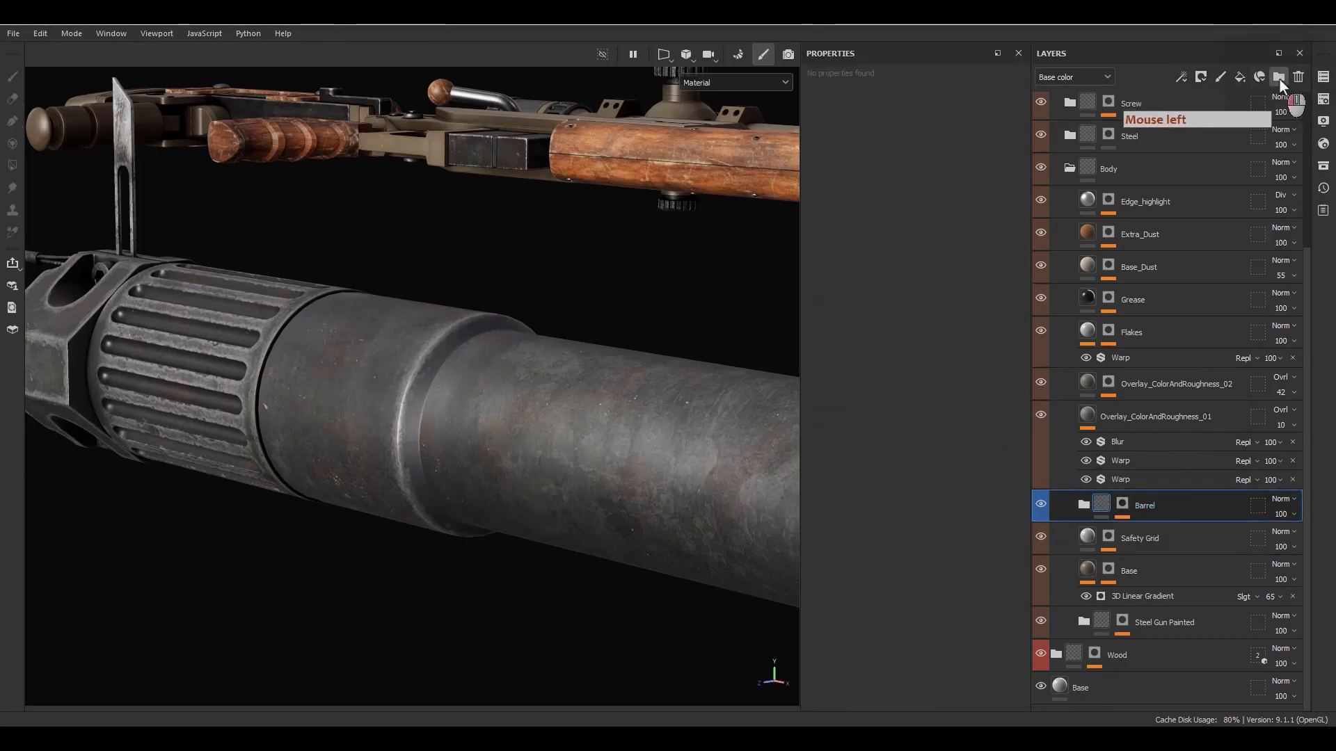
double_click(1125, 507)
type("Diamond")
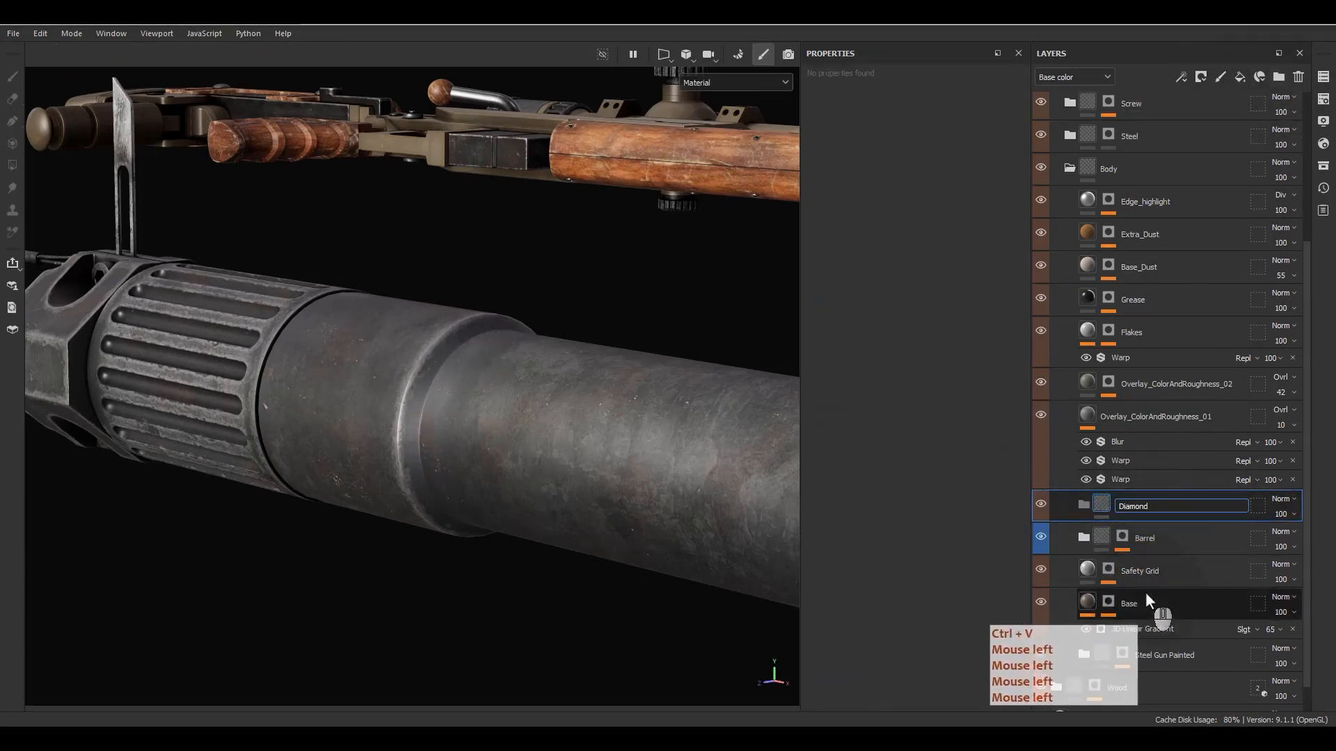
key("Return")
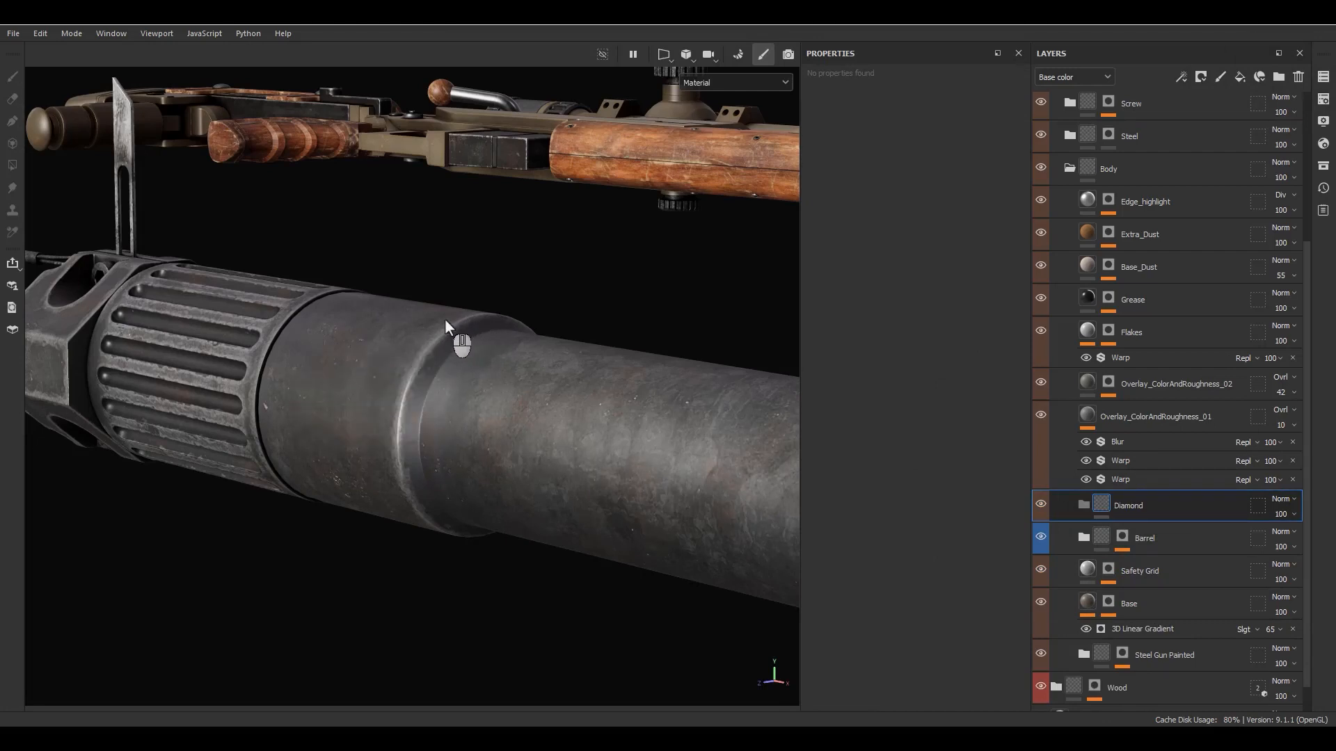
- Add a black mask to the Diamond group and put a paint effect on that mask
right_click(1141, 503)
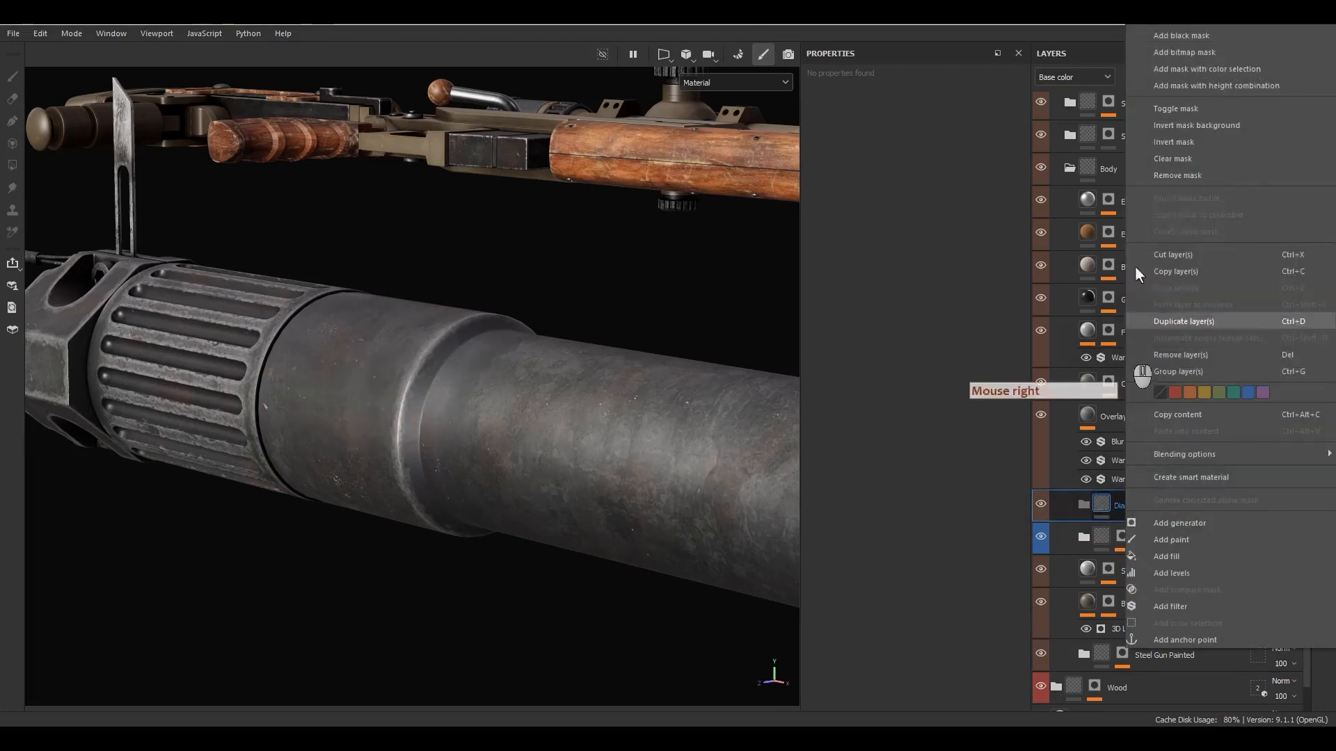
left_click(1174, 41)
right_click(1143, 506)
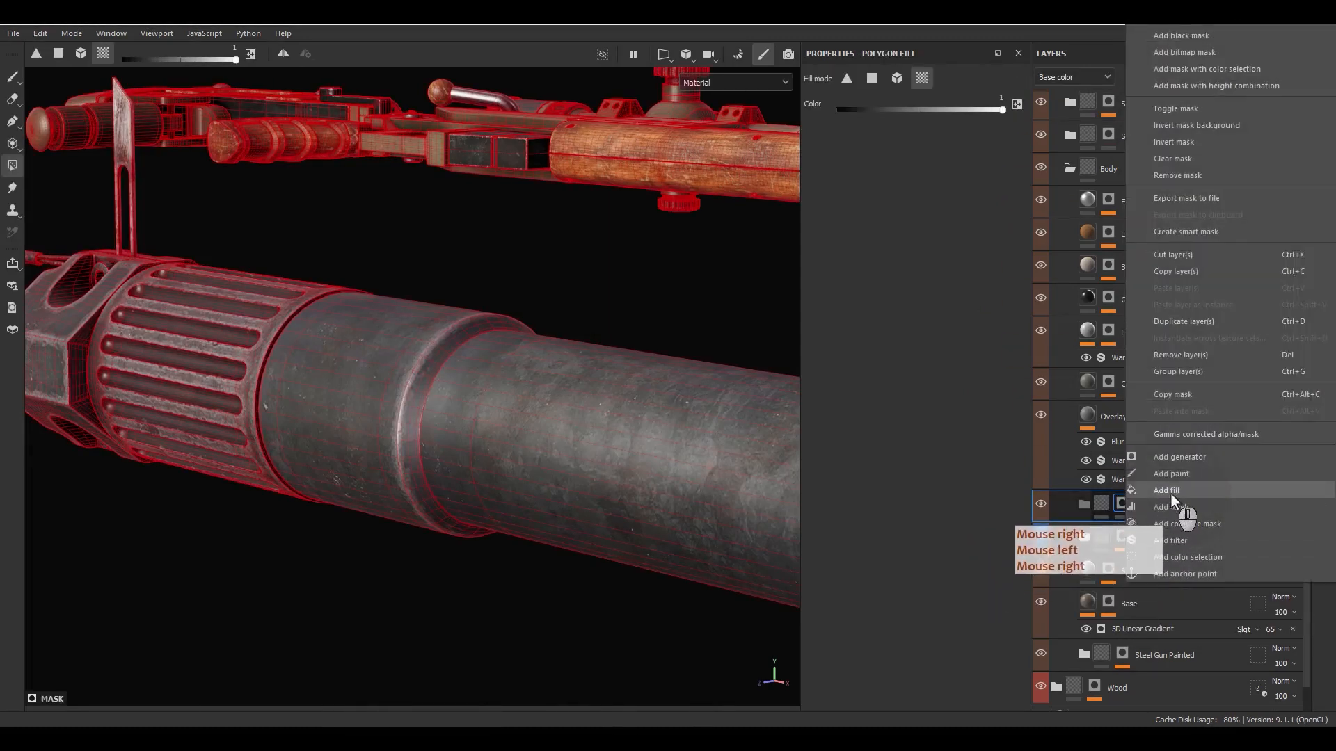
left_click(1178, 475)
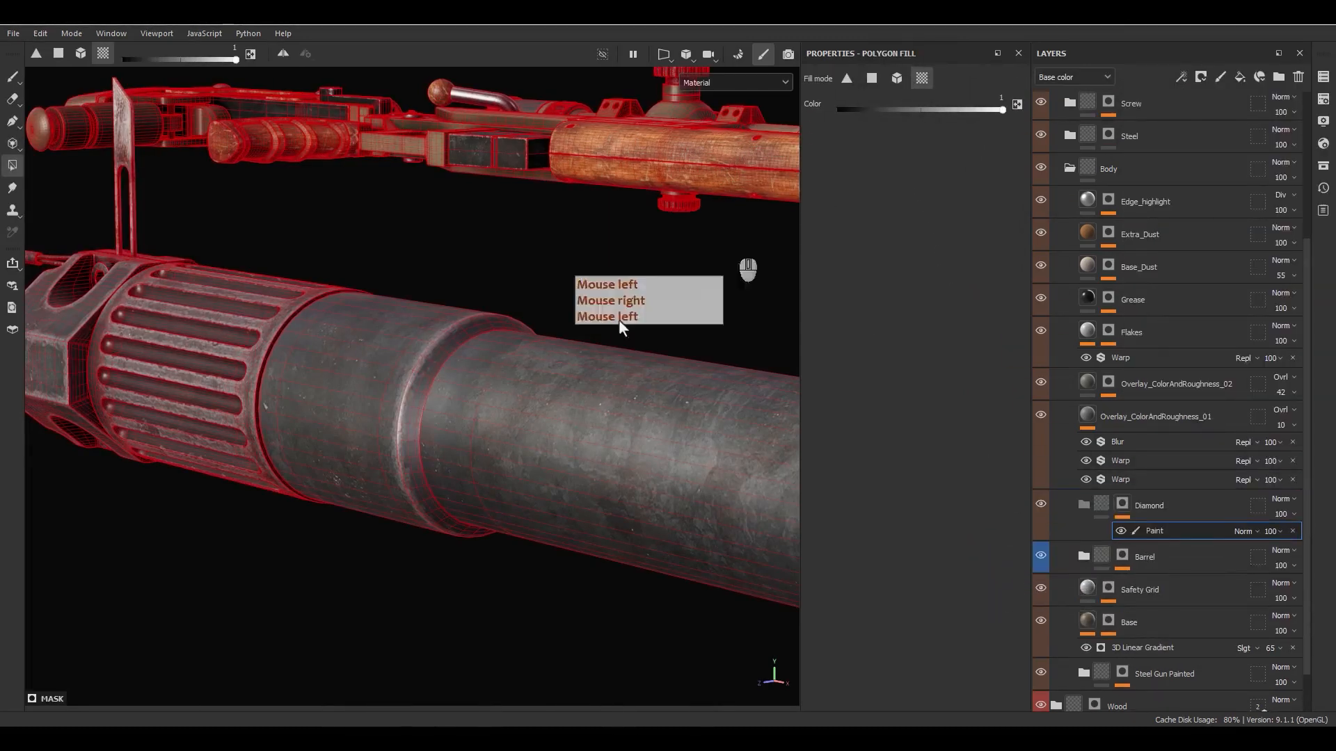
- Fill the smooth barrel collar, the scope's upper turret ring and the scope's rear tube section white in the Diamond mask
left_click(366, 411)
left_click(1122, 505, "alt")
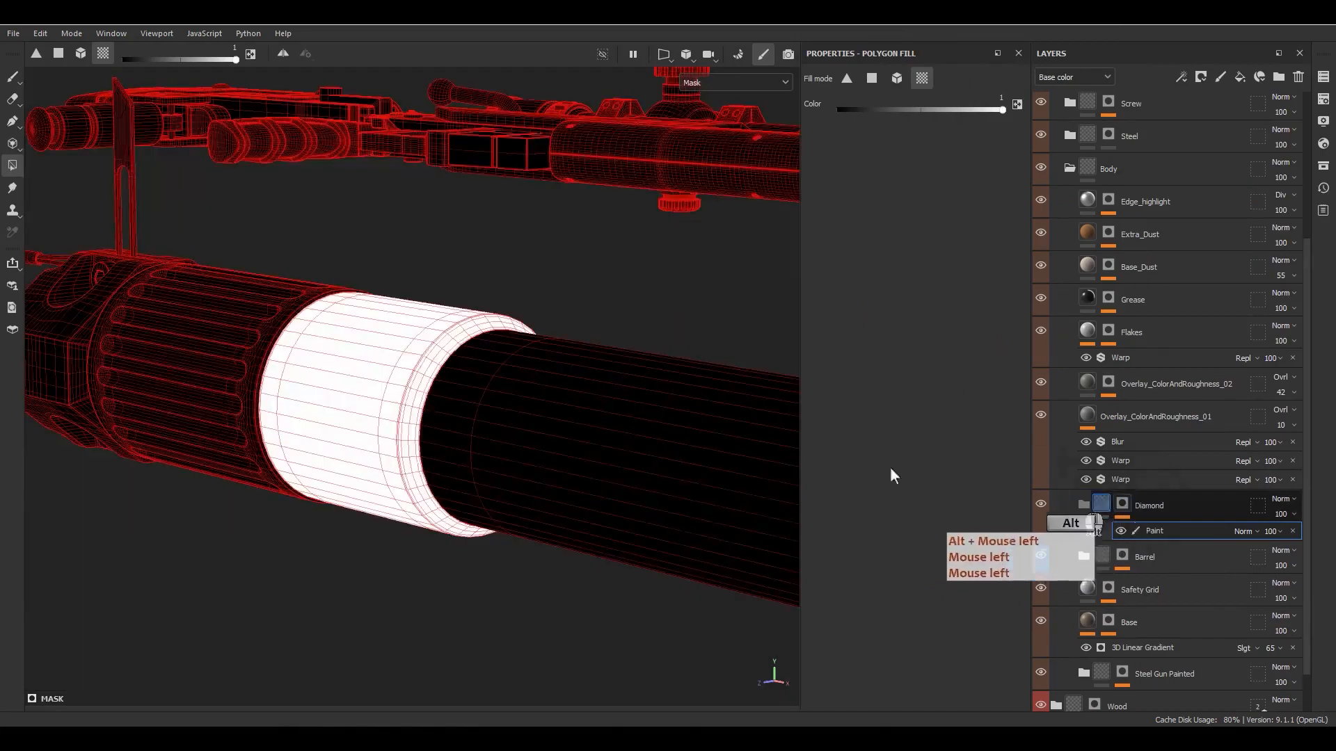
scroll(537, 434, "down", 5)
middle_click_drag(537, 434, 256, 251, "alt")
left_click_drag(256, 252, 149, 221, "alt")
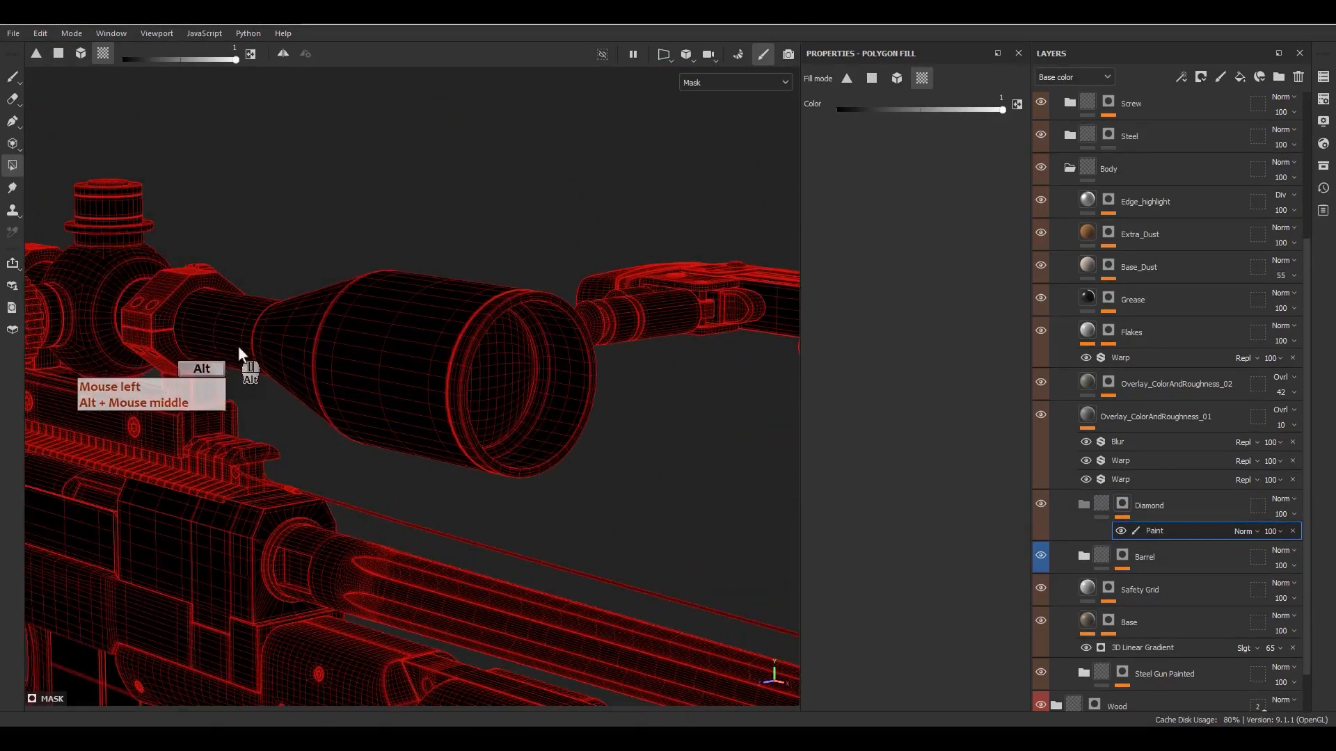
middle_click_drag(238, 345, 547, 348, "alt")
left_click(497, 267)
left_click(496, 267)
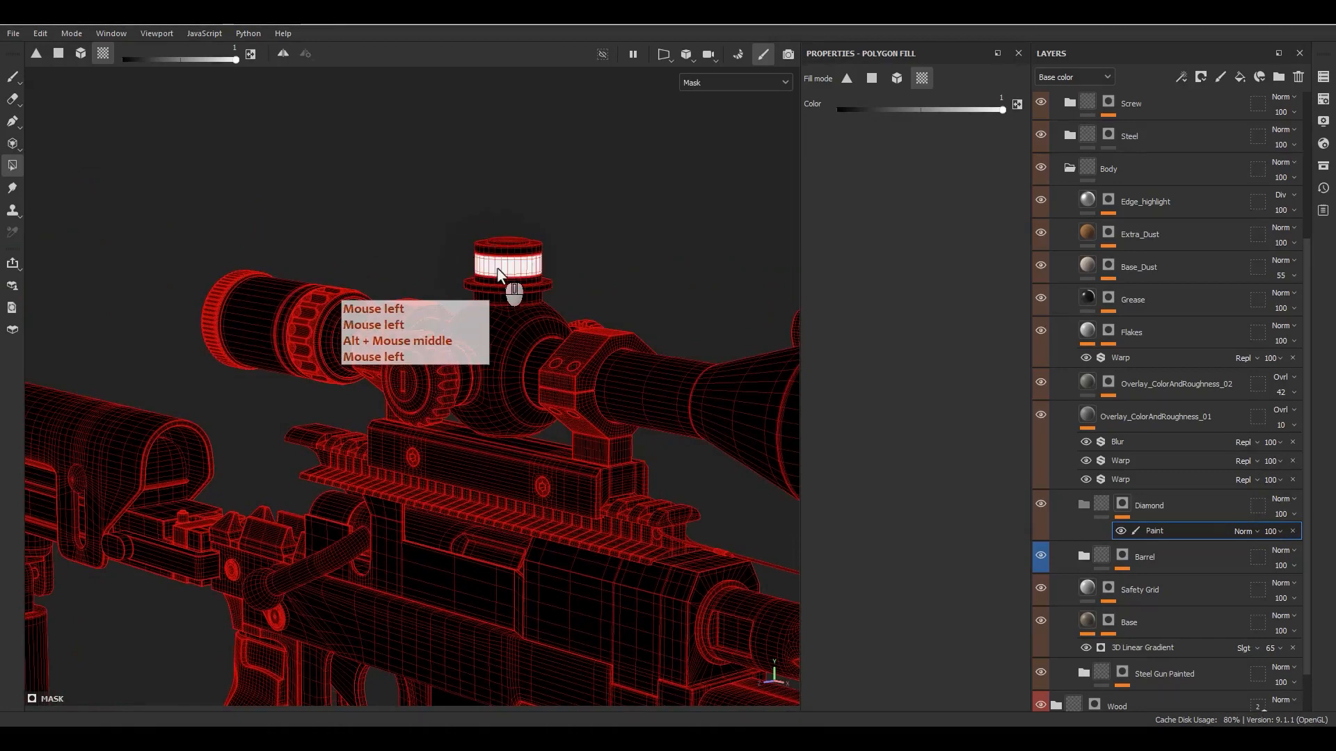
left_click(266, 318)
- Add a second paint effect above the first on the Diamond mask and set its blending mode to Subtract
scroll(267, 320, "down", 5)
middle_click_drag(484, 412, 571, 445, "alt")
mouse_move(571, 445)
left_mouse_down("alt")
mouse_move(668, 394)
mouse_move(680, 477)
left_mouse_up("alt")
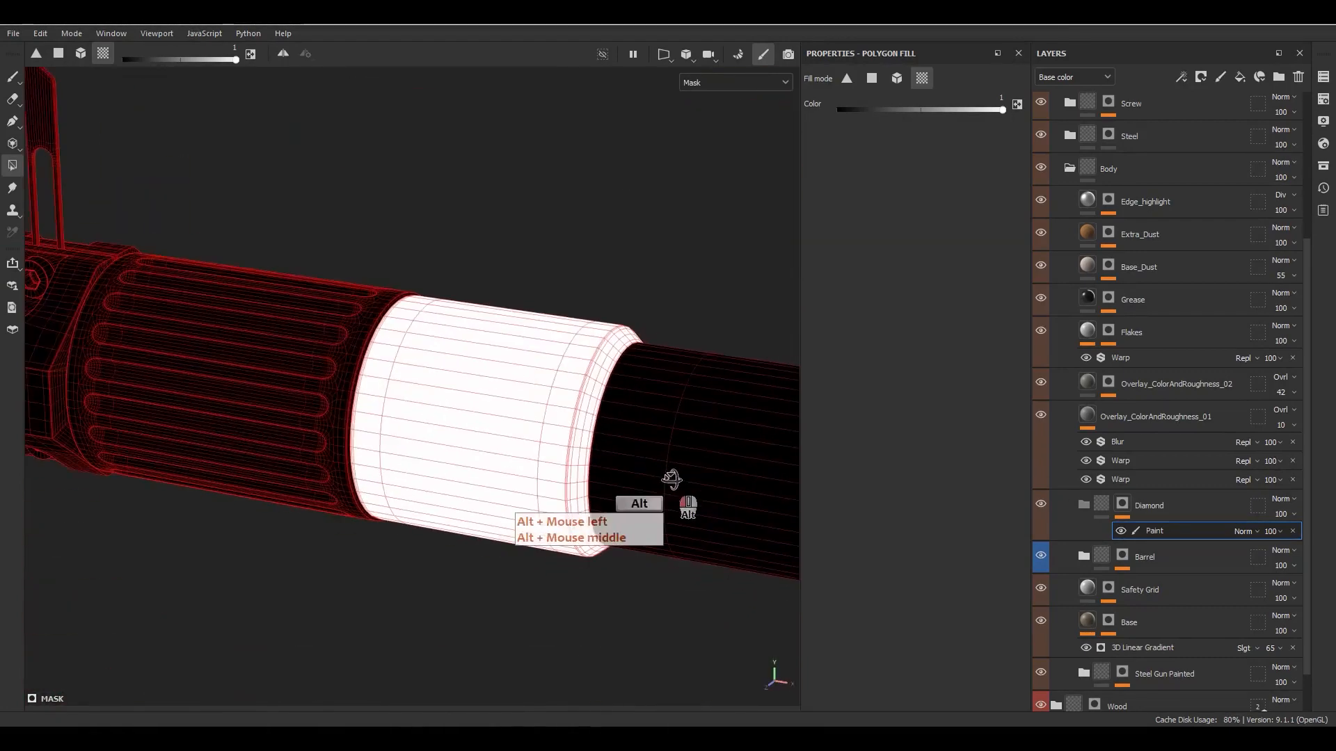
right_click(1149, 531)
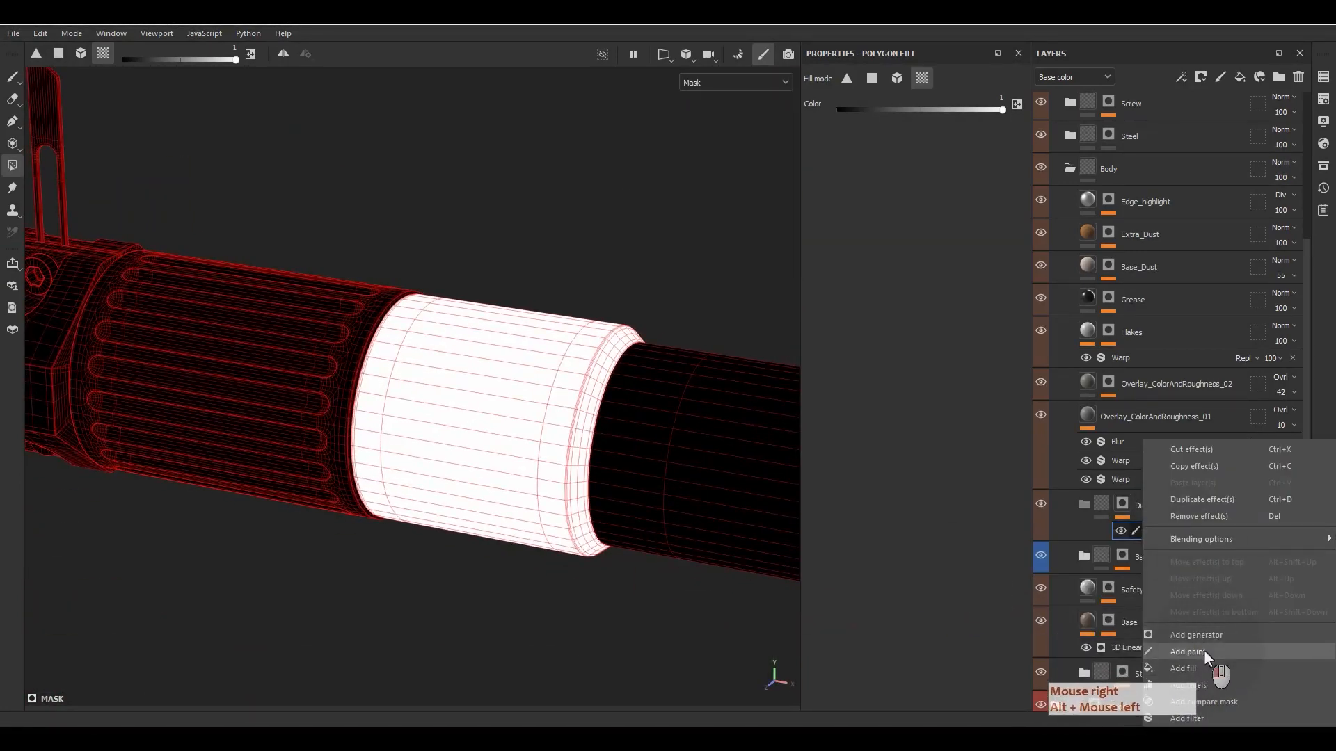
left_click(1204, 651)
left_click(1250, 531)
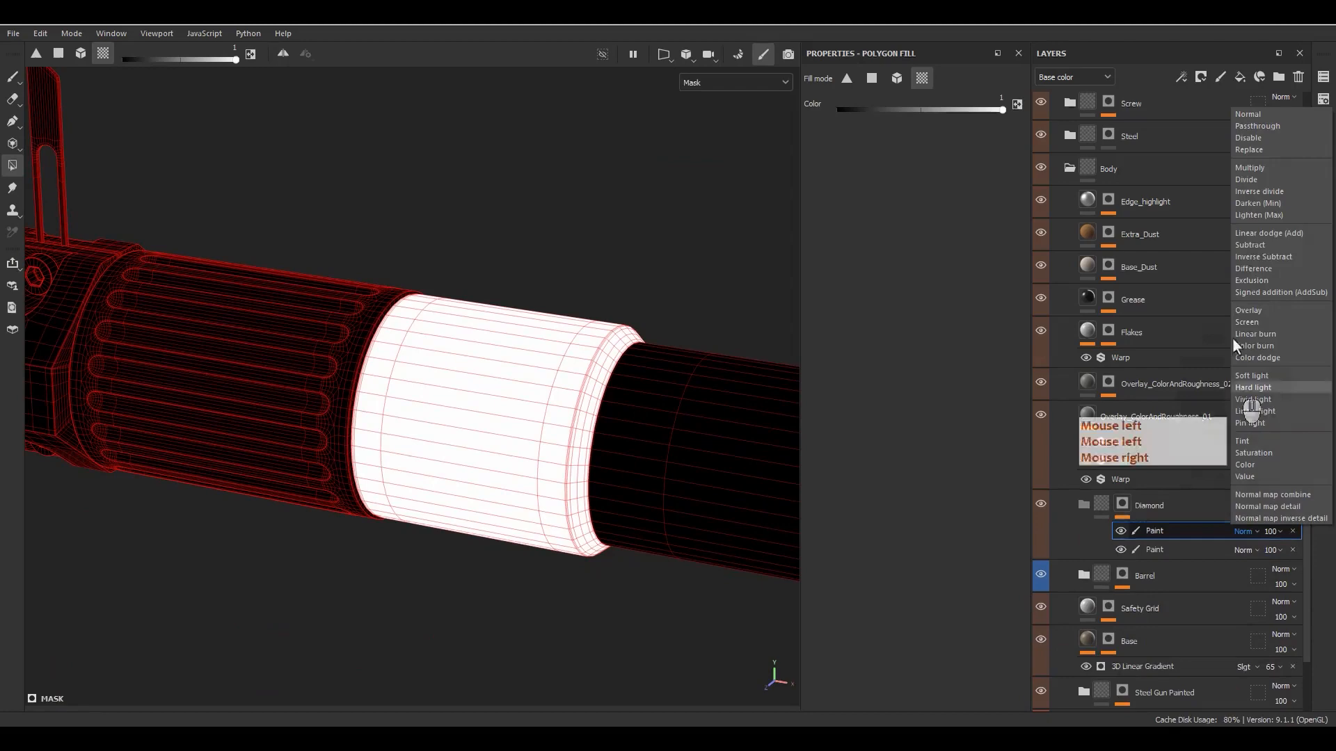
left_click(1268, 252)
- Show the Diamond mask in the 2D UV view only and switch from polygon fill to the Paint brush
middle_click_drag(546, 381, 498, 369, "alt")
left_click_drag(498, 369, 541, 418, "alt")
scroll(528, 400, "up", 4)
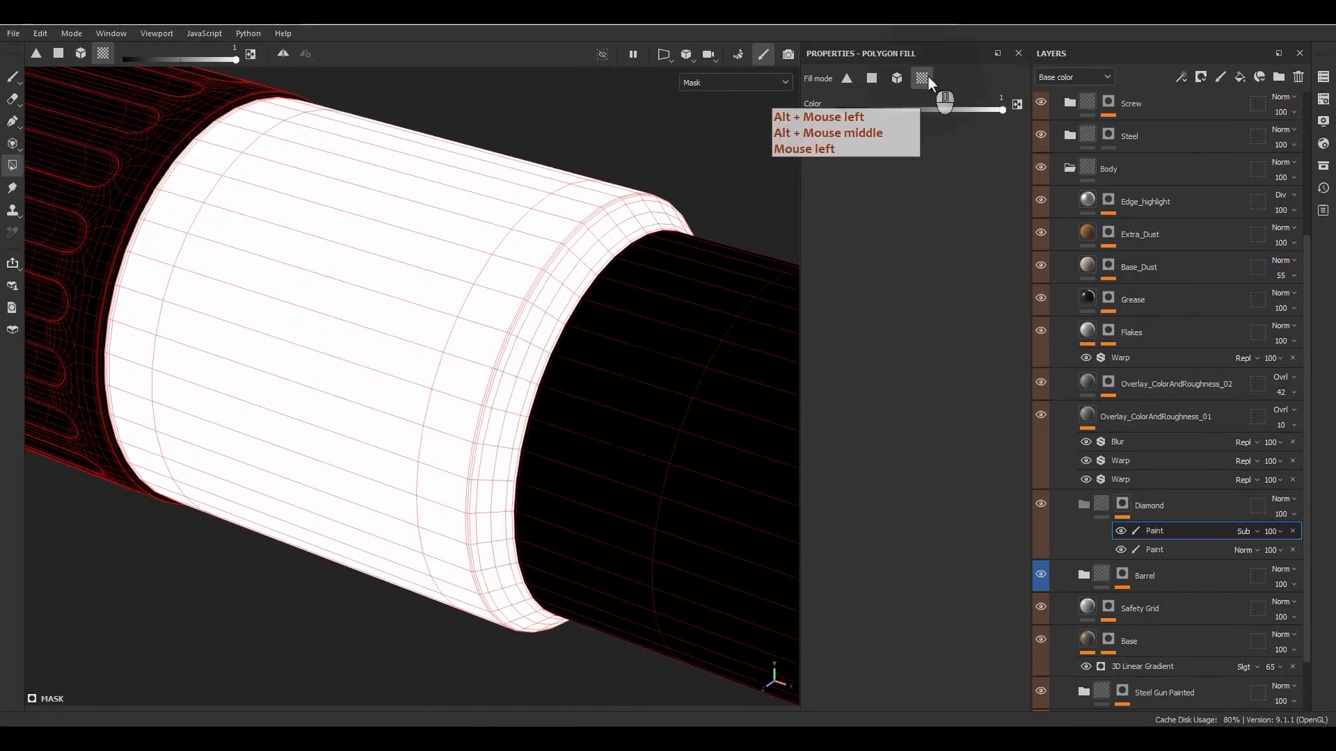
scroll(607, 318, "up", 3)
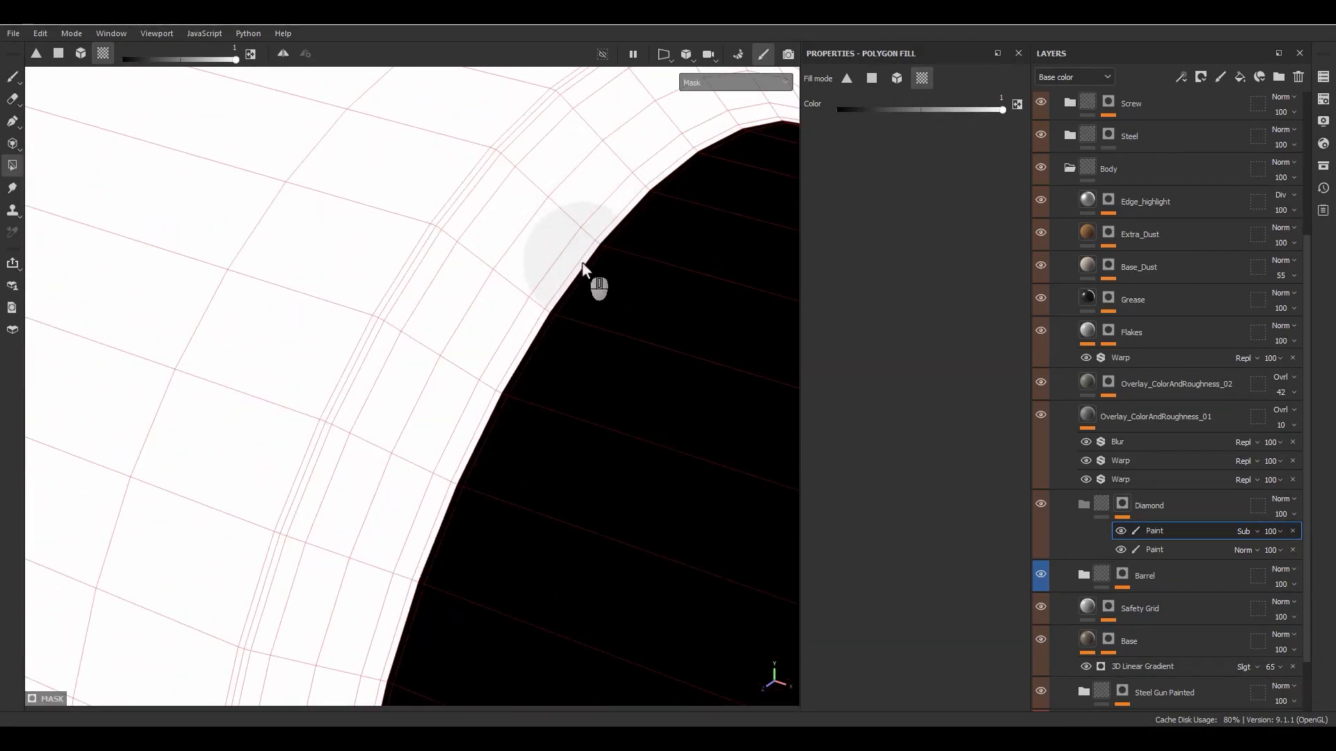
left_click(1124, 507, "alt")
scroll(692, 494, "down", 5)
key("F3")
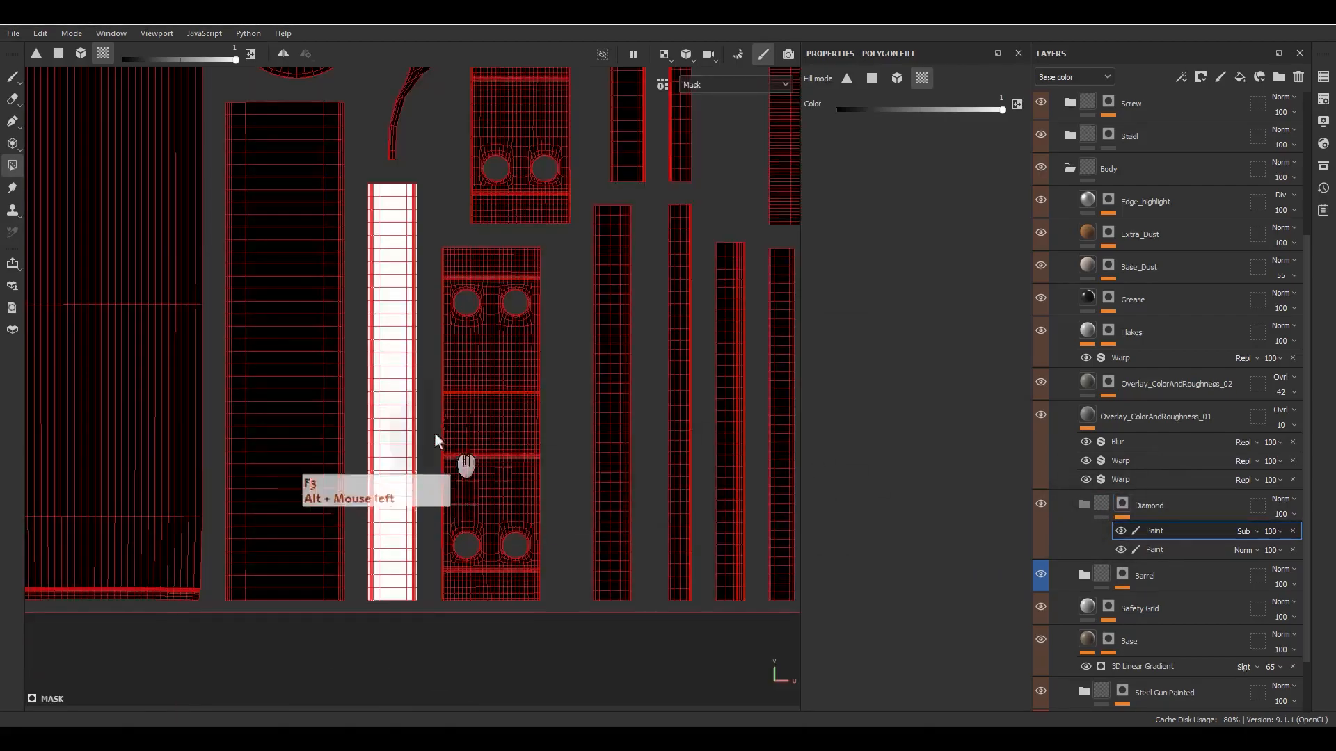
middle_click_drag(412, 462, 555, 623, "alt")
right_click_drag(554, 623, 497, 459, "alt")
right_click_drag(480, 418, 400, 139, "alt")
middle_click_drag(441, 342, 529, 356, "alt")
key("1")
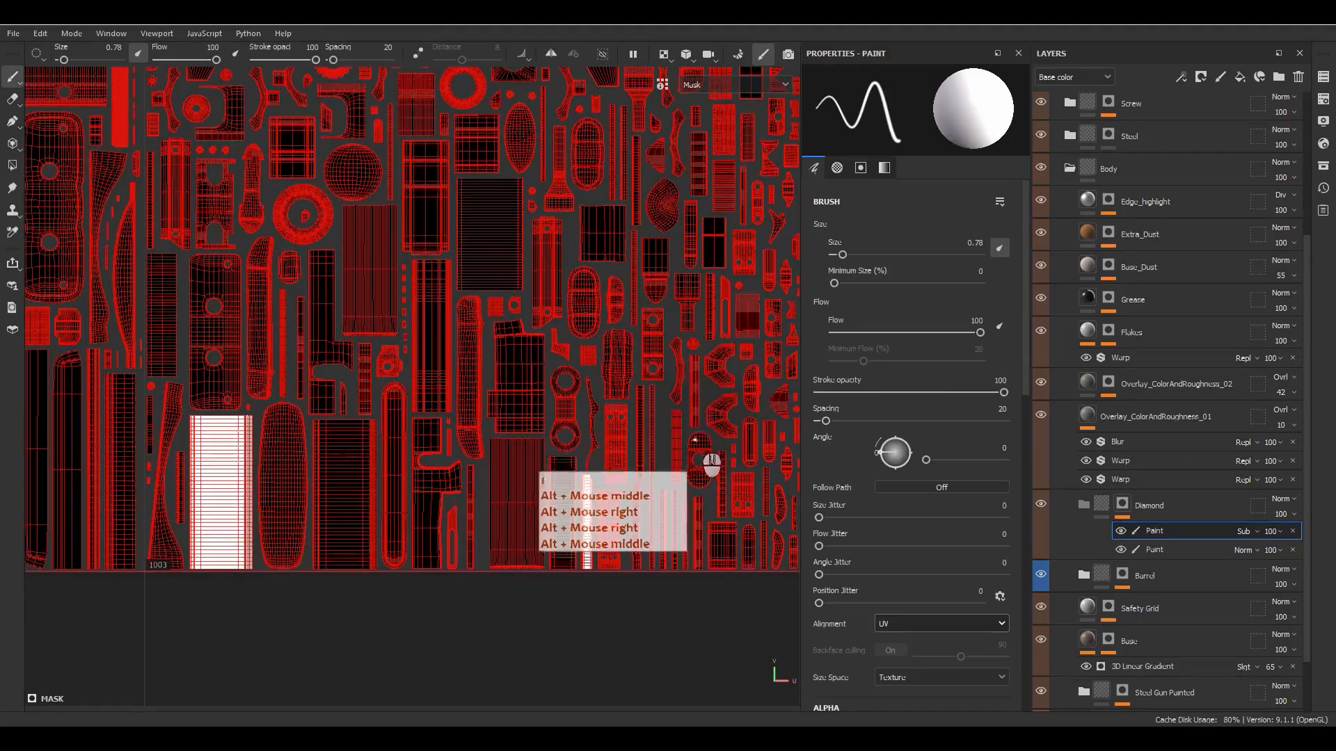
- Using the soft brush, paint a snapped straight line down the right long edge of the narrow white UV island
scroll(627, 508, "up", 3)
scroll(626, 509, "up", 3)
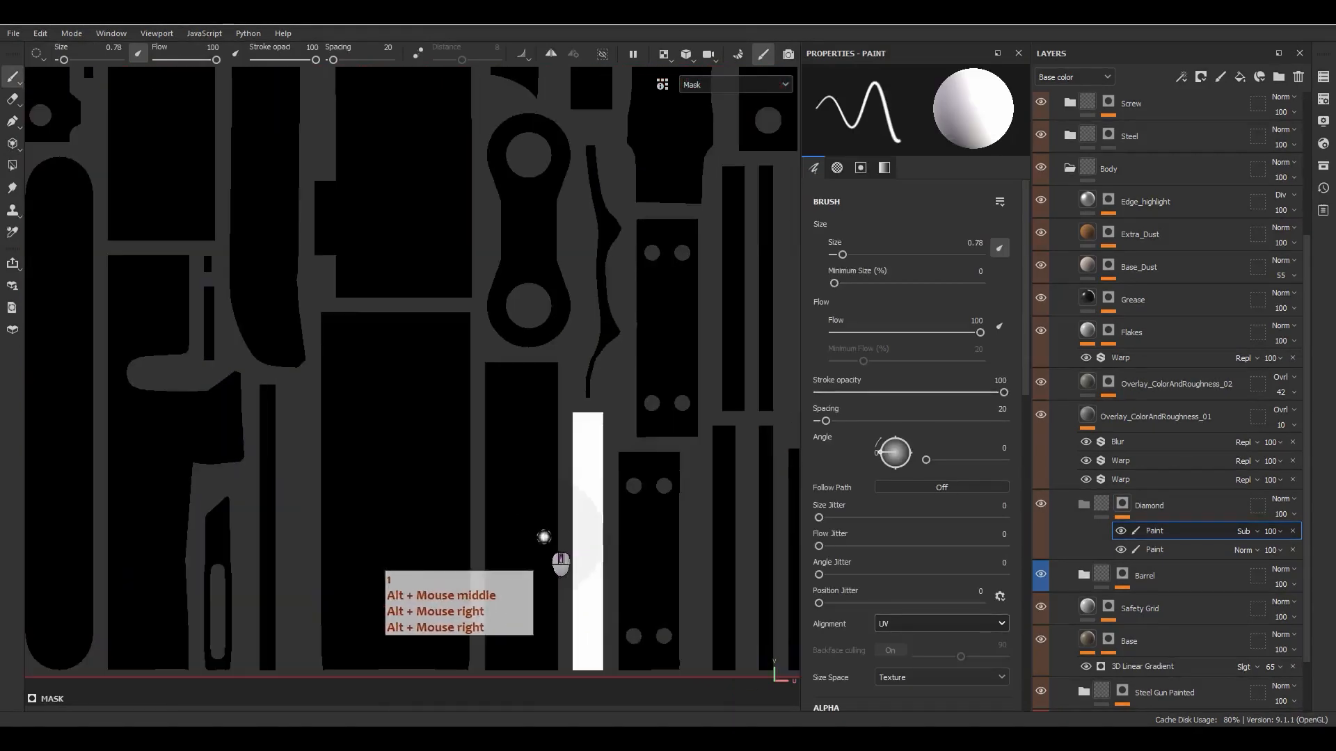
left_click(1323, 166)
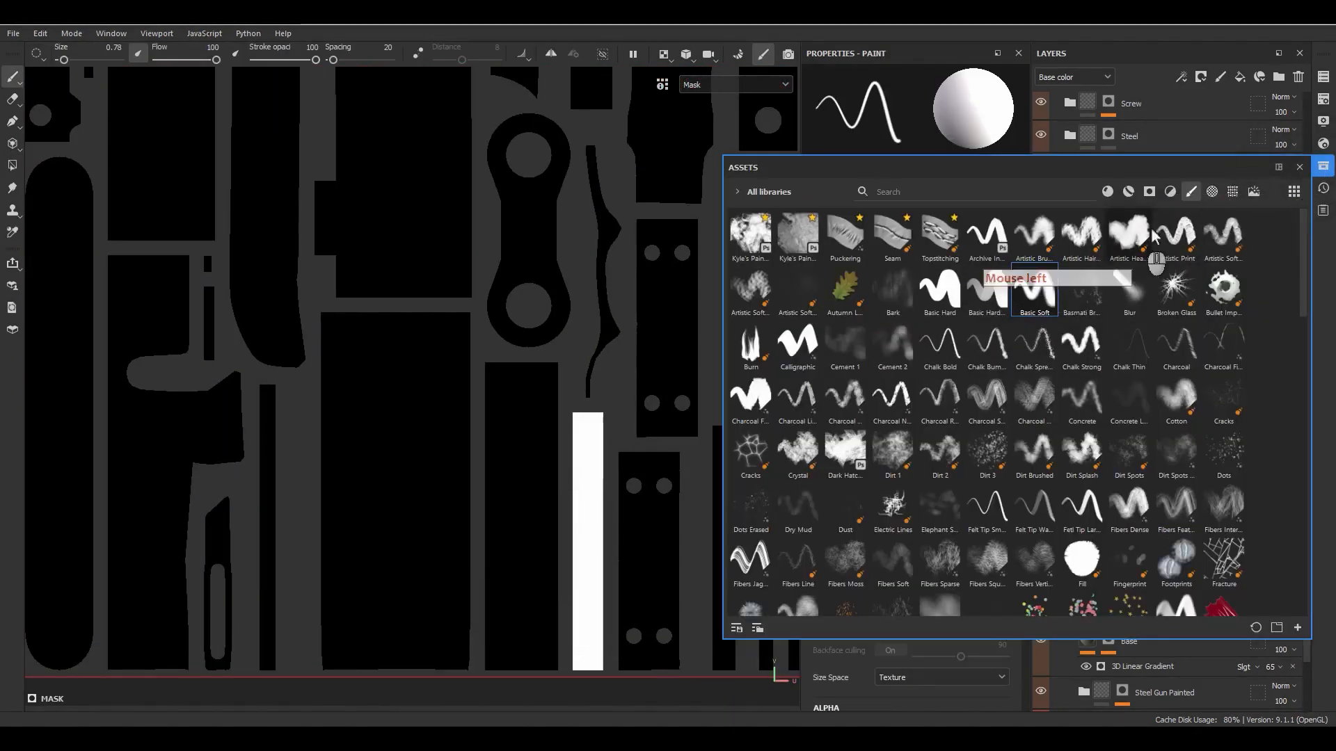
left_click(1298, 168)
scroll(827, 584, "down", 1)
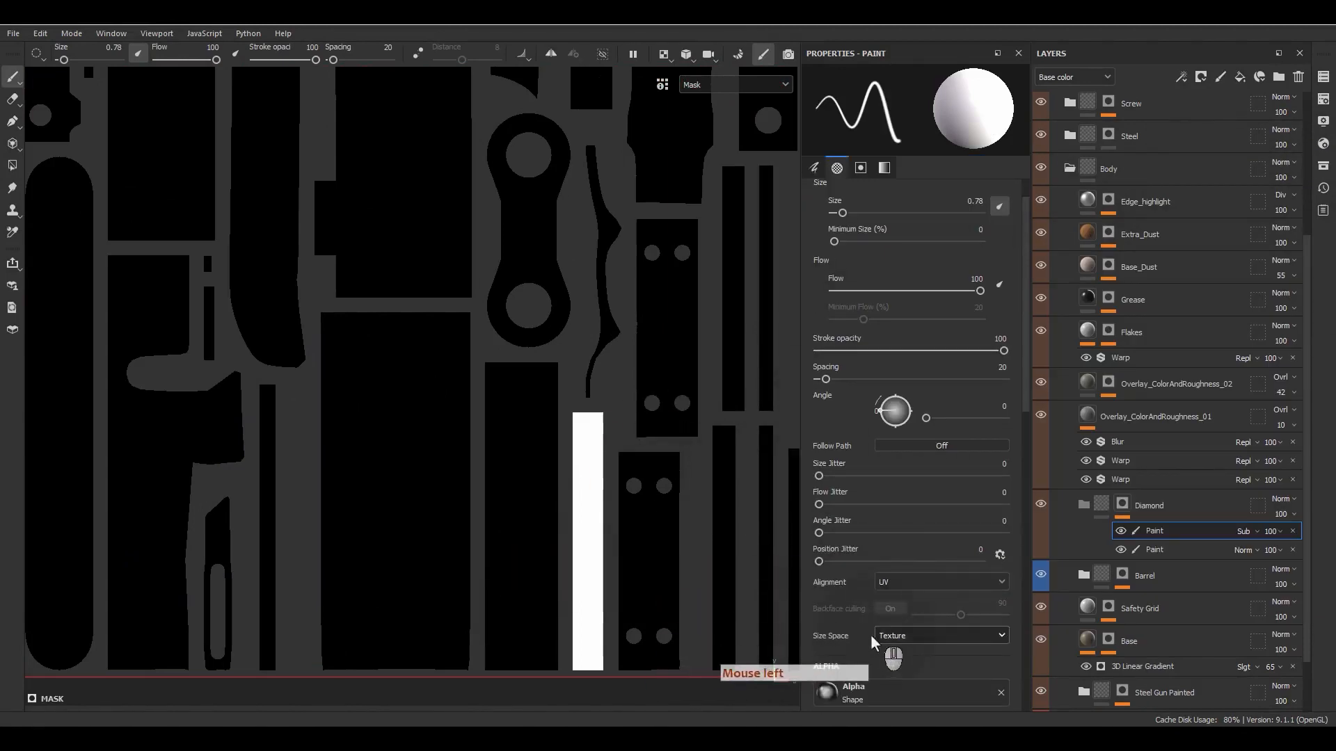
middle_click_drag(670, 595, 553, 183, "alt")
left_click(545, 180)
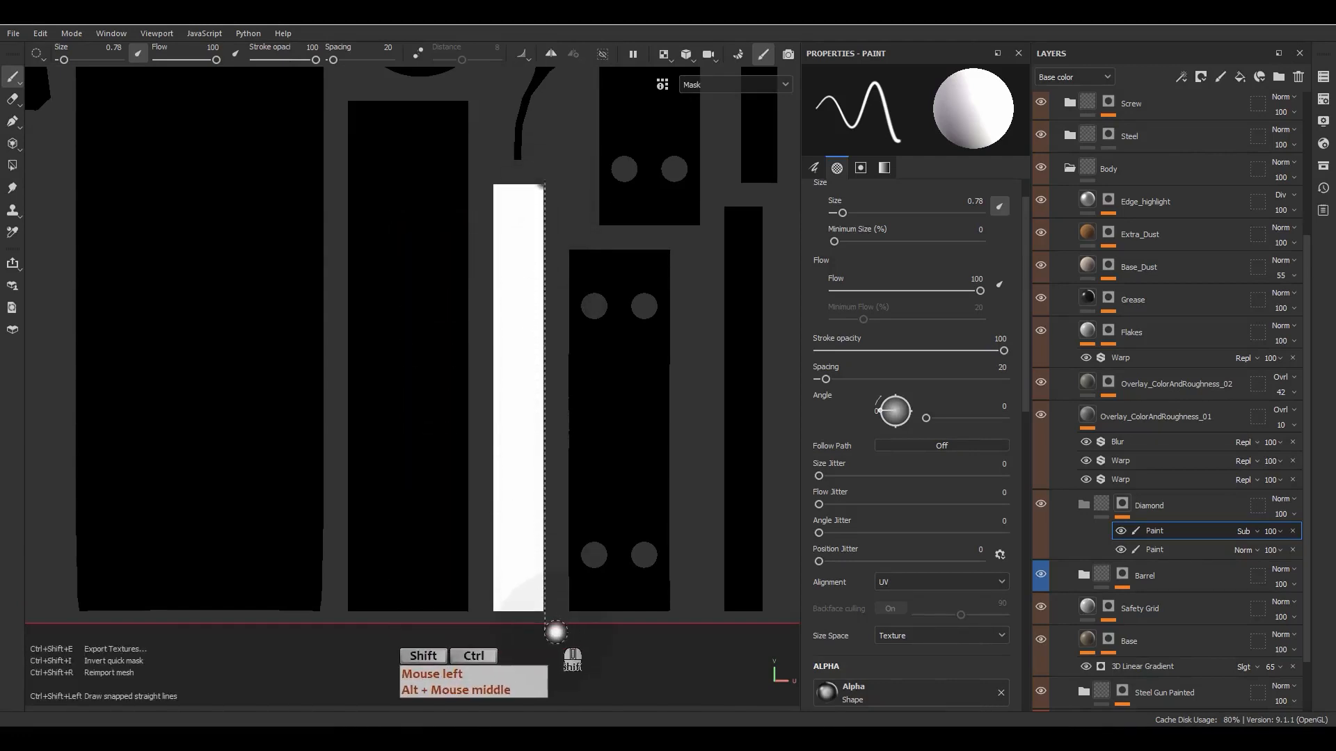
left_click(558, 613, "ctrl+shift")
- Show the 3D and 2D views side by side and inspect the mask edge on the scope's turret ring
key("F1")
right_click_drag(230, 240, 197, 227, "alt")
middle_click_drag(197, 227, 669, 647, "alt")
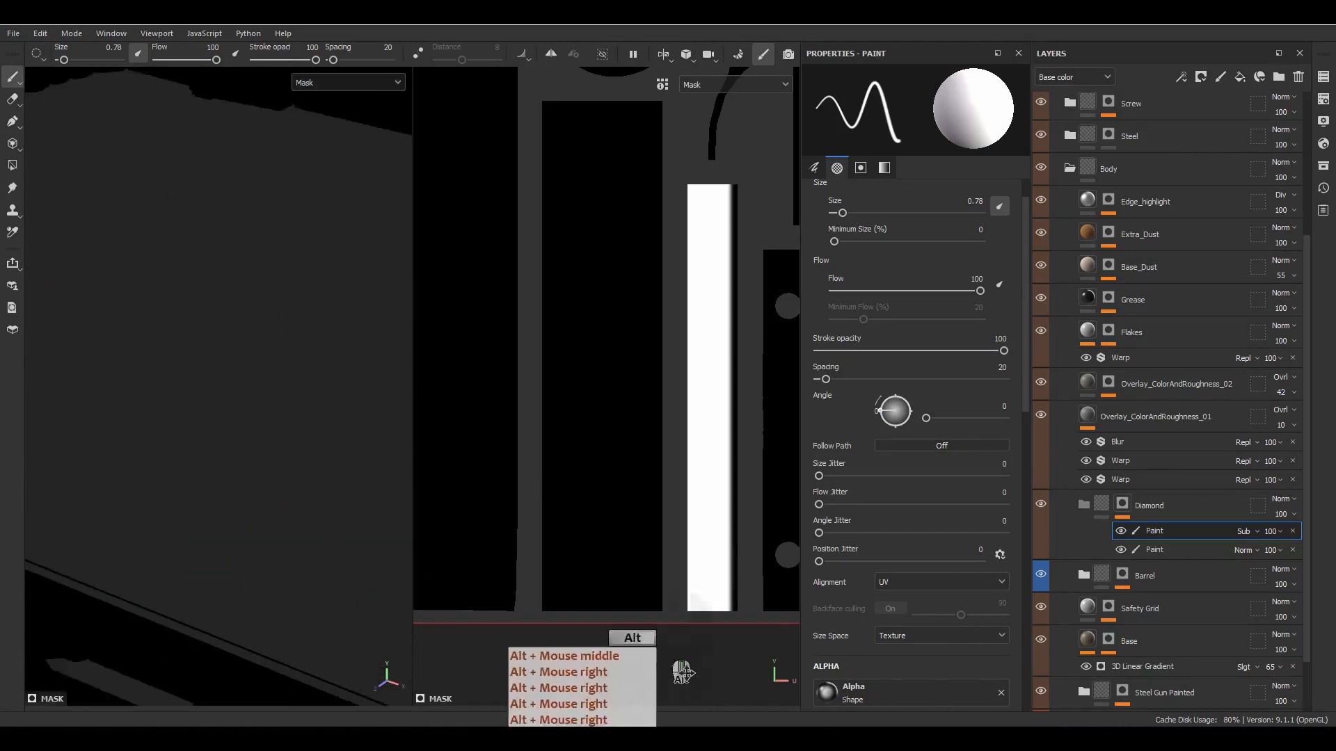
middle_click_drag(183, 271, 492, 647, "alt")
middle_click_drag(278, 335, 494, 556, "alt")
scroll(252, 354, "down", 5)
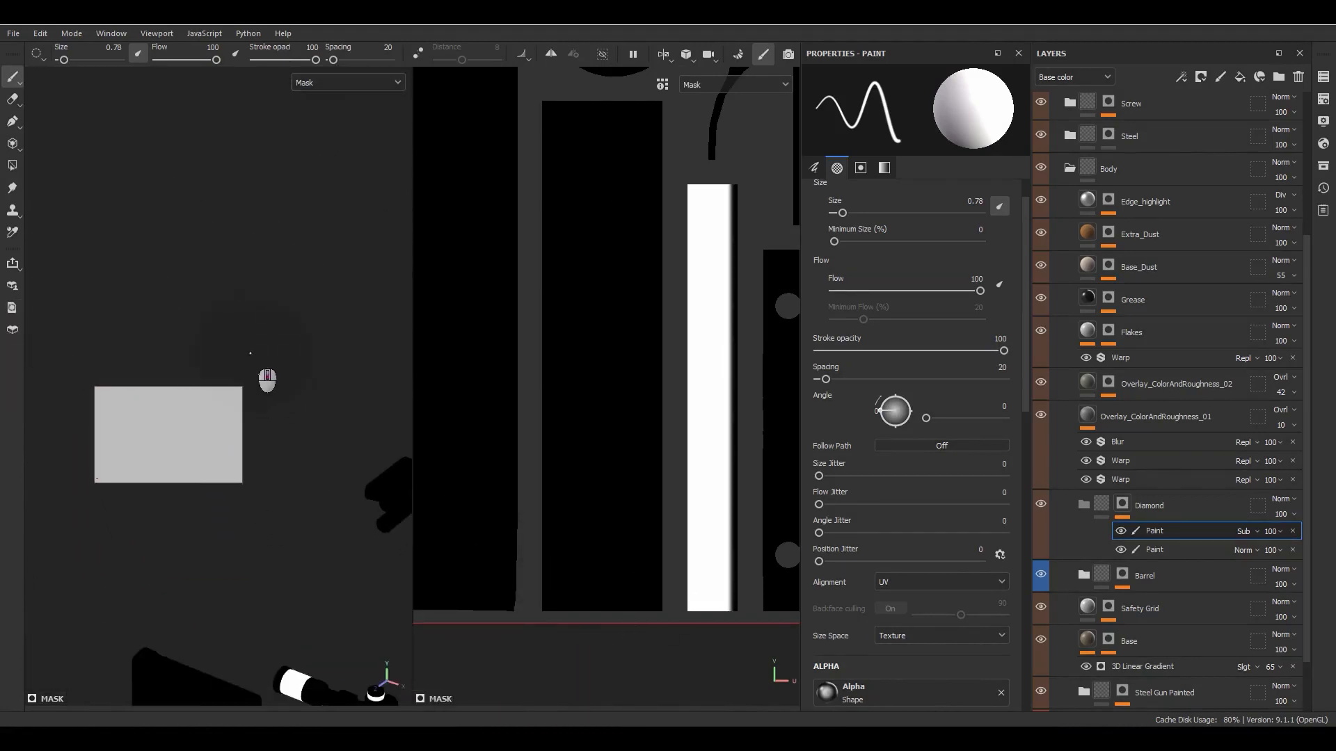
middle_click_drag(340, 376, 18, 193, "alt")
left_click_drag(172, 314, 207, 321, "alt")
left_click_drag(207, 321, 228, 310, "alt")
middle_click_drag(228, 310, 327, 370, "alt")
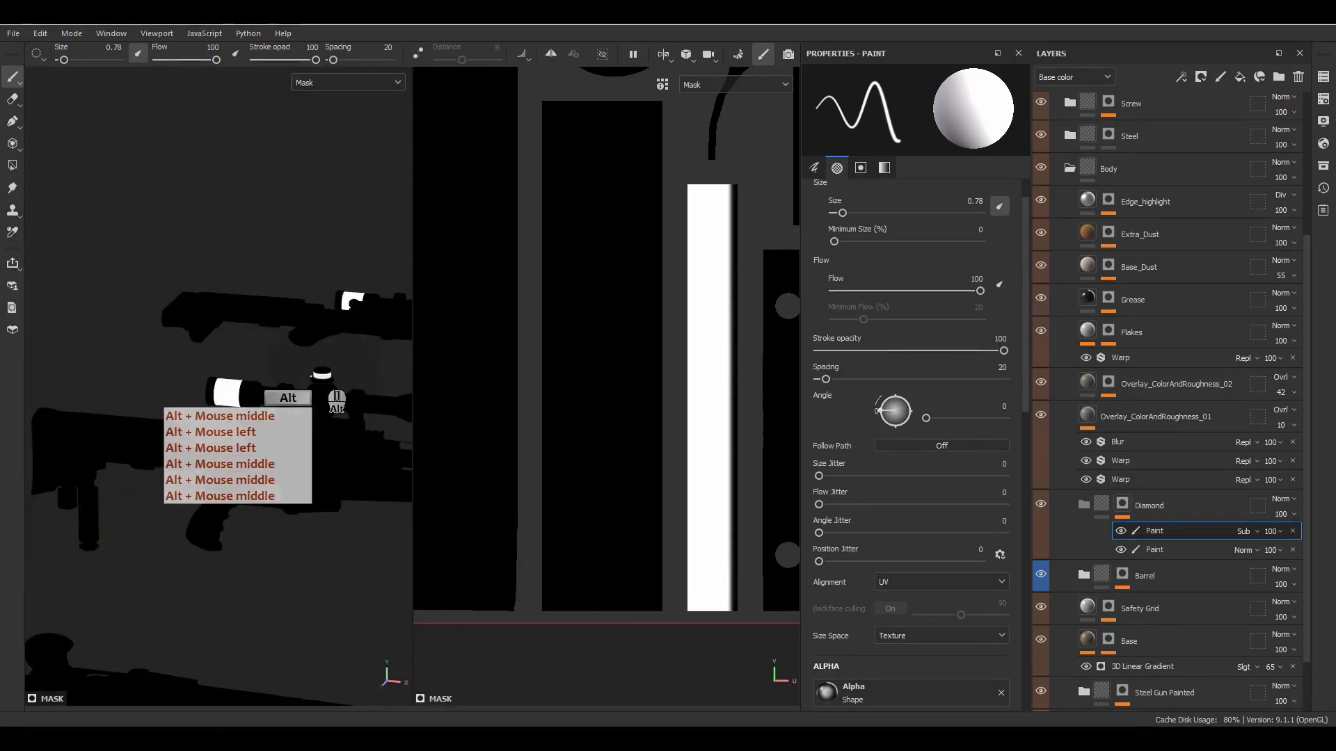
scroll(354, 379, "up", 6)
scroll(276, 355, "up", 8)
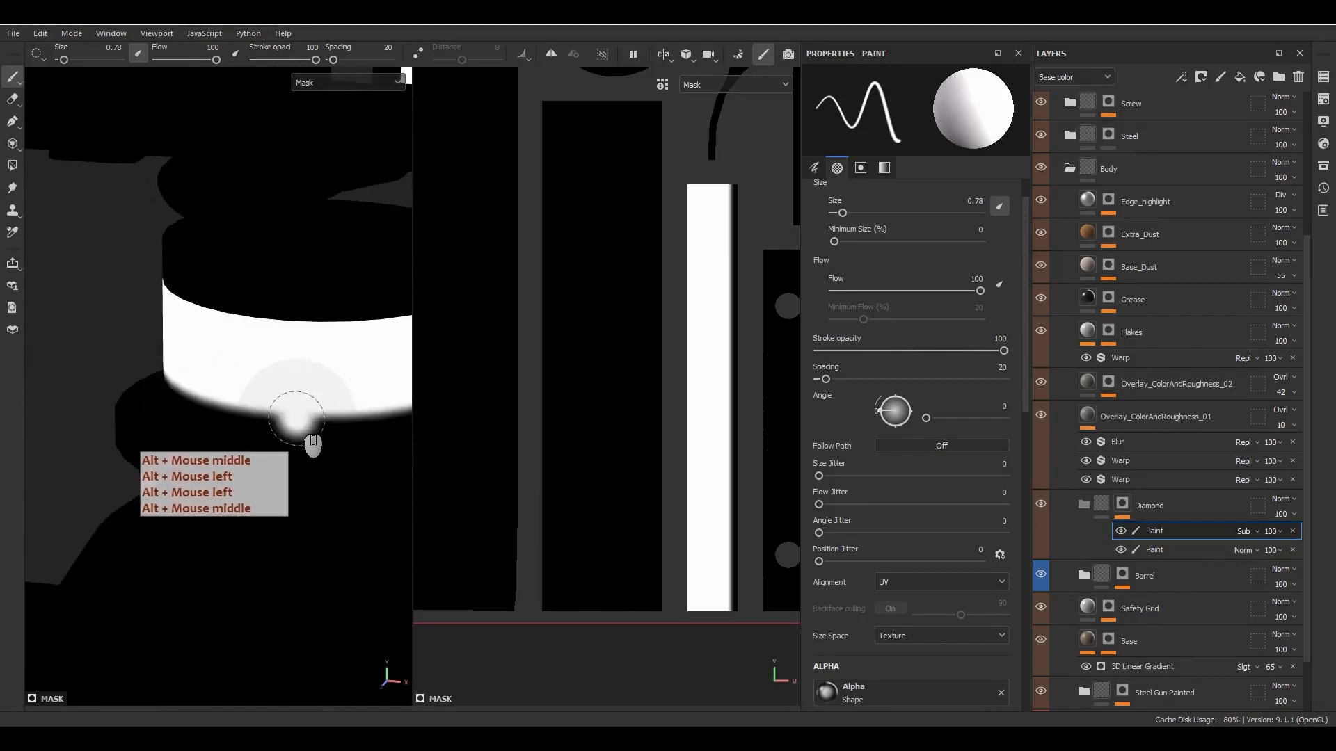
left_click_drag(298, 414, 382, 355, "alt")
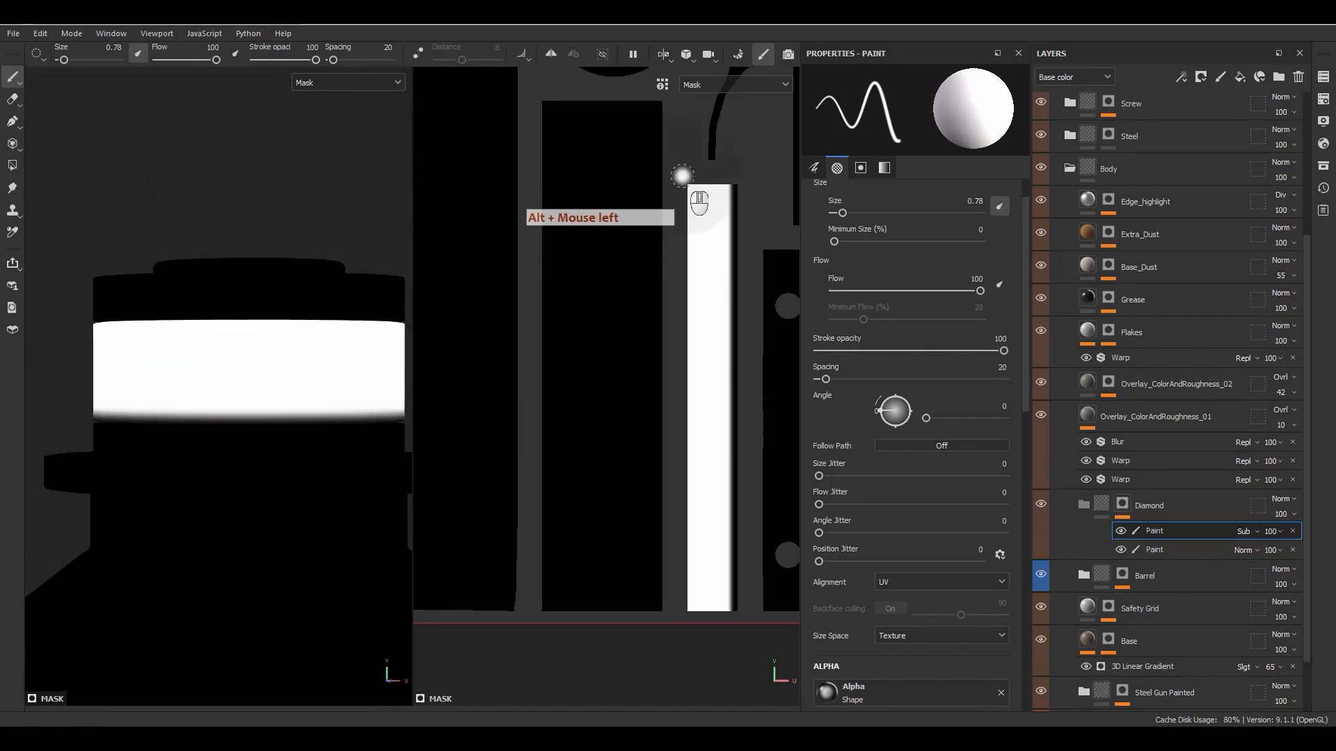
- Paint a matching snapped straight line down the left long edge of the narrow white UV island
left_click(684, 178)
left_click(687, 609, "ctrl+shift")
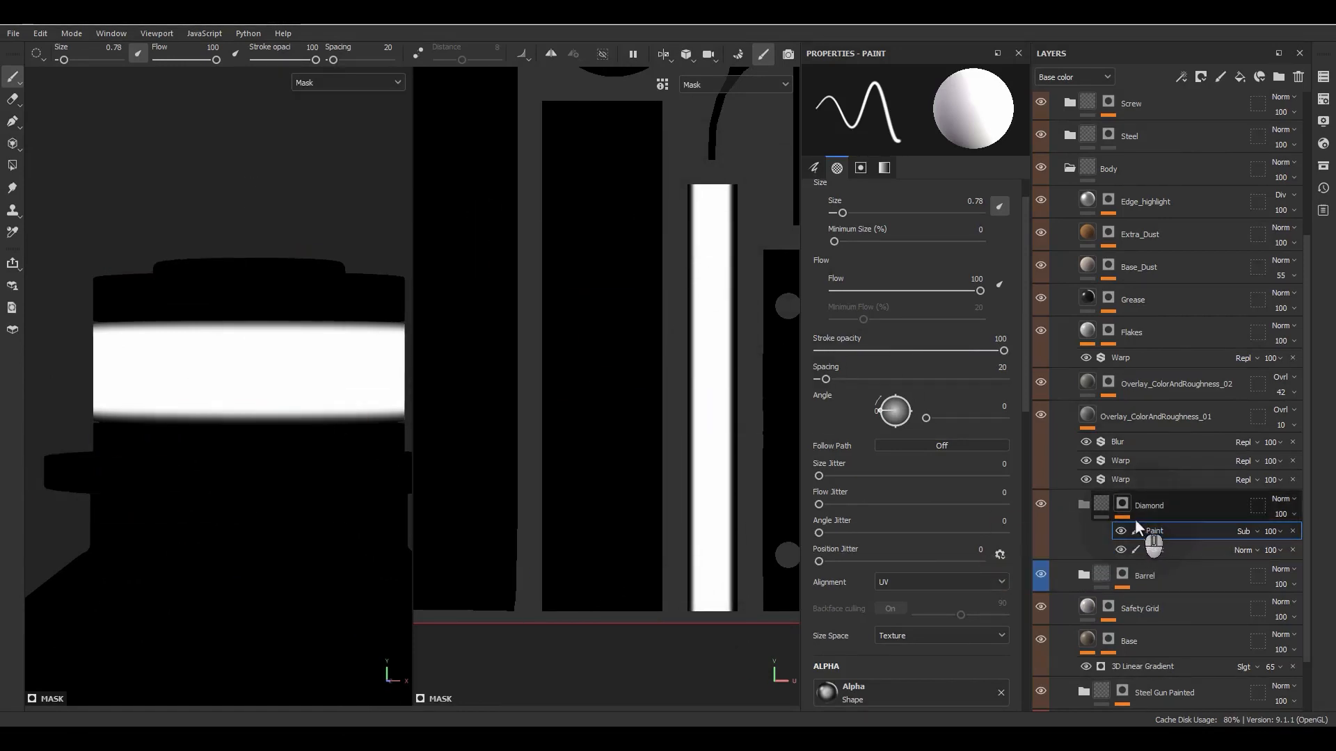
- Examine both painted edges near the lower end of the narrow UV island up close
scroll(706, 626, "up", 3)
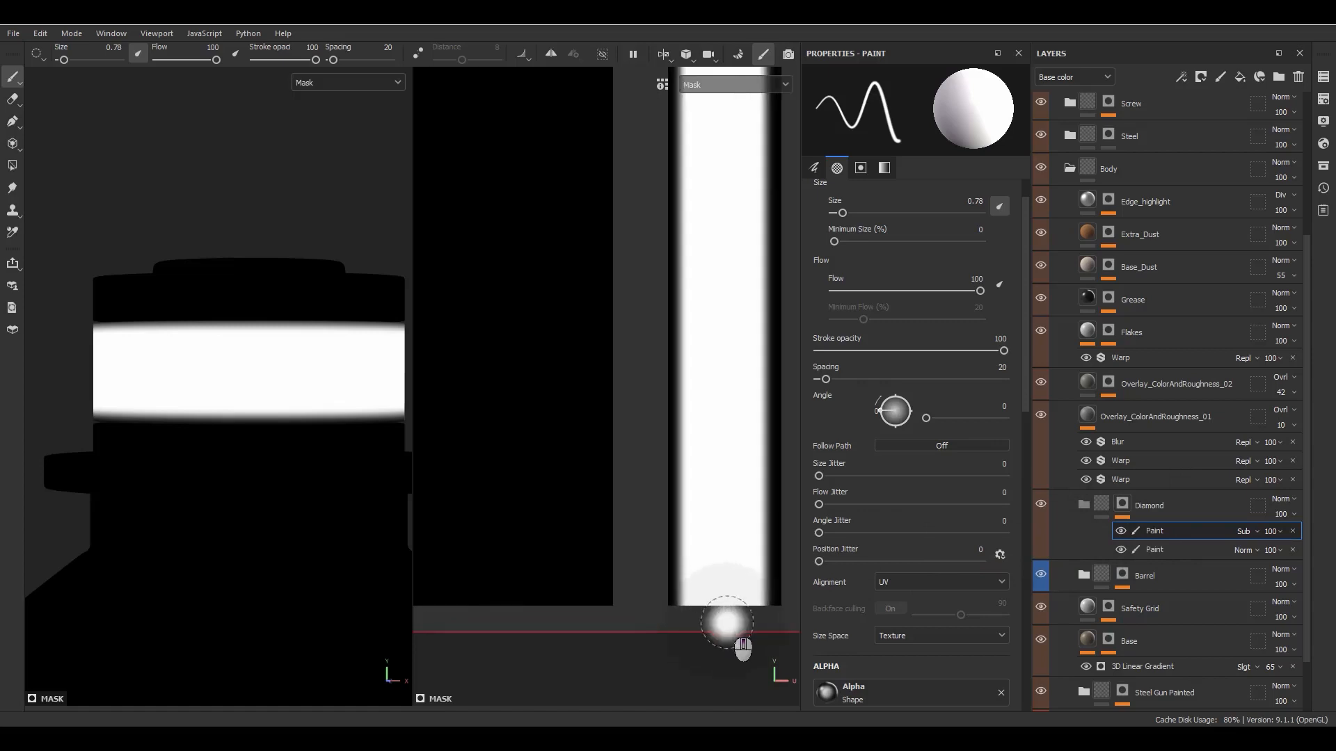
middle_click_drag(721, 626, 565, 617, "alt")
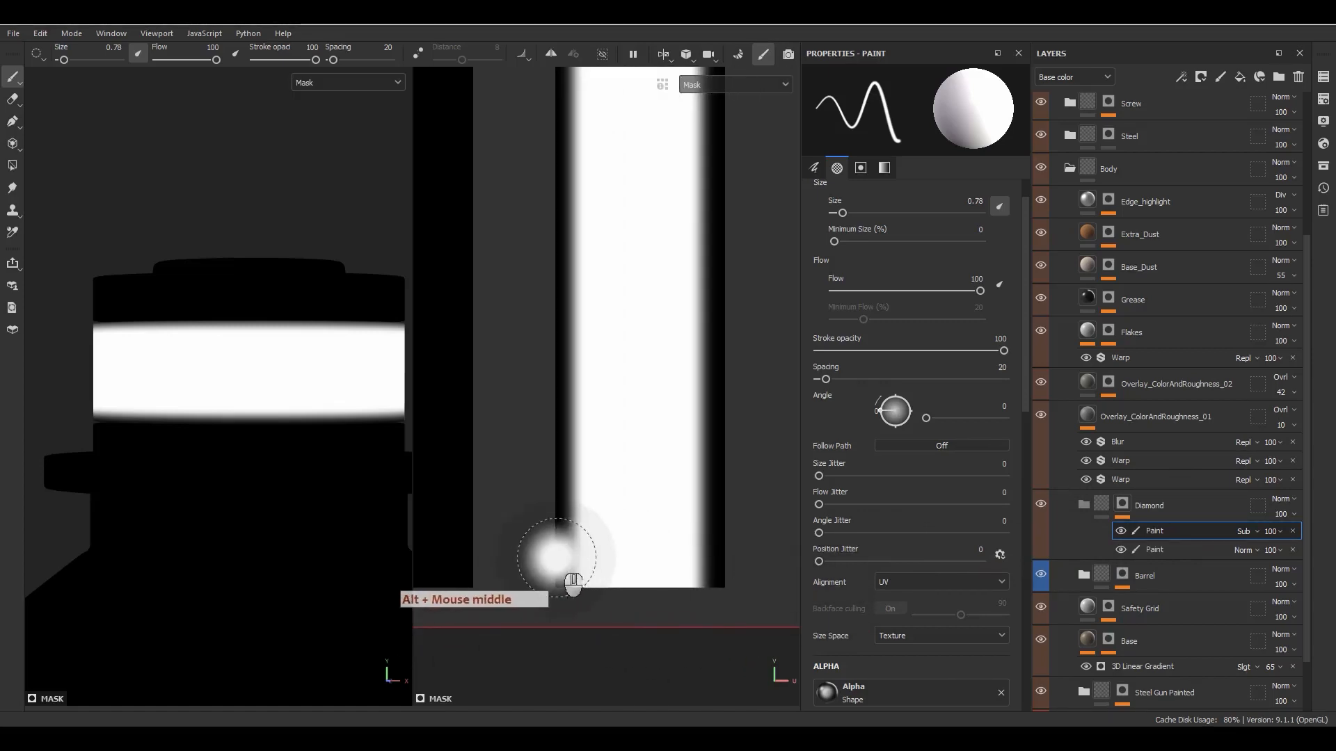
scroll(619, 490, "down", 5)
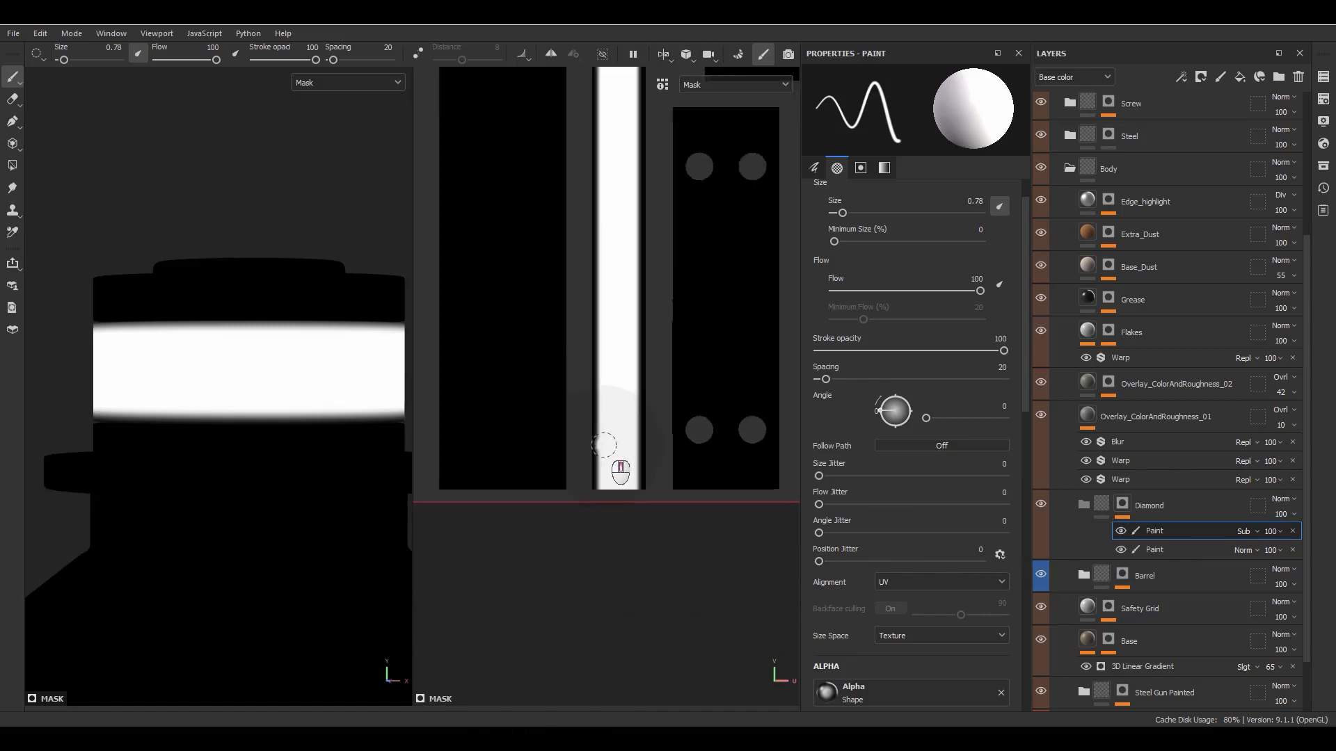
scroll(621, 472, "up", 5)
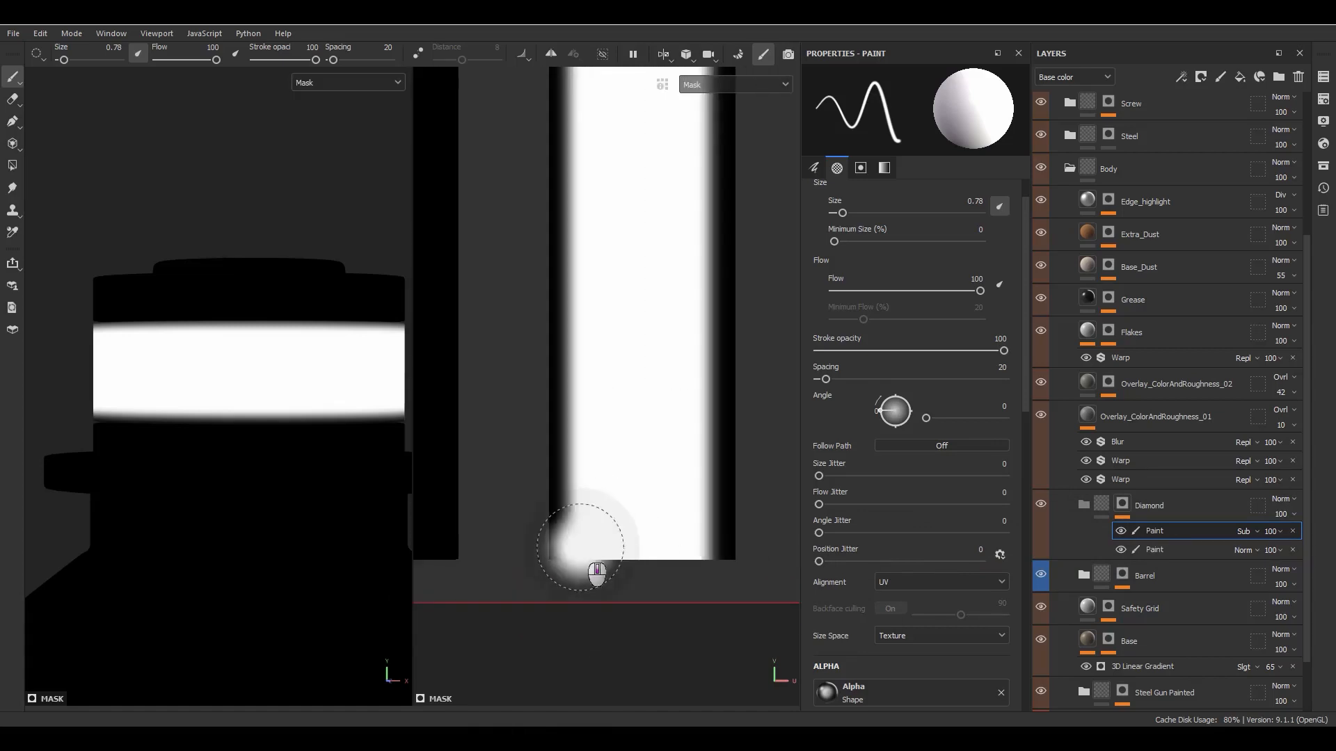
scroll(597, 572, "down", 2)
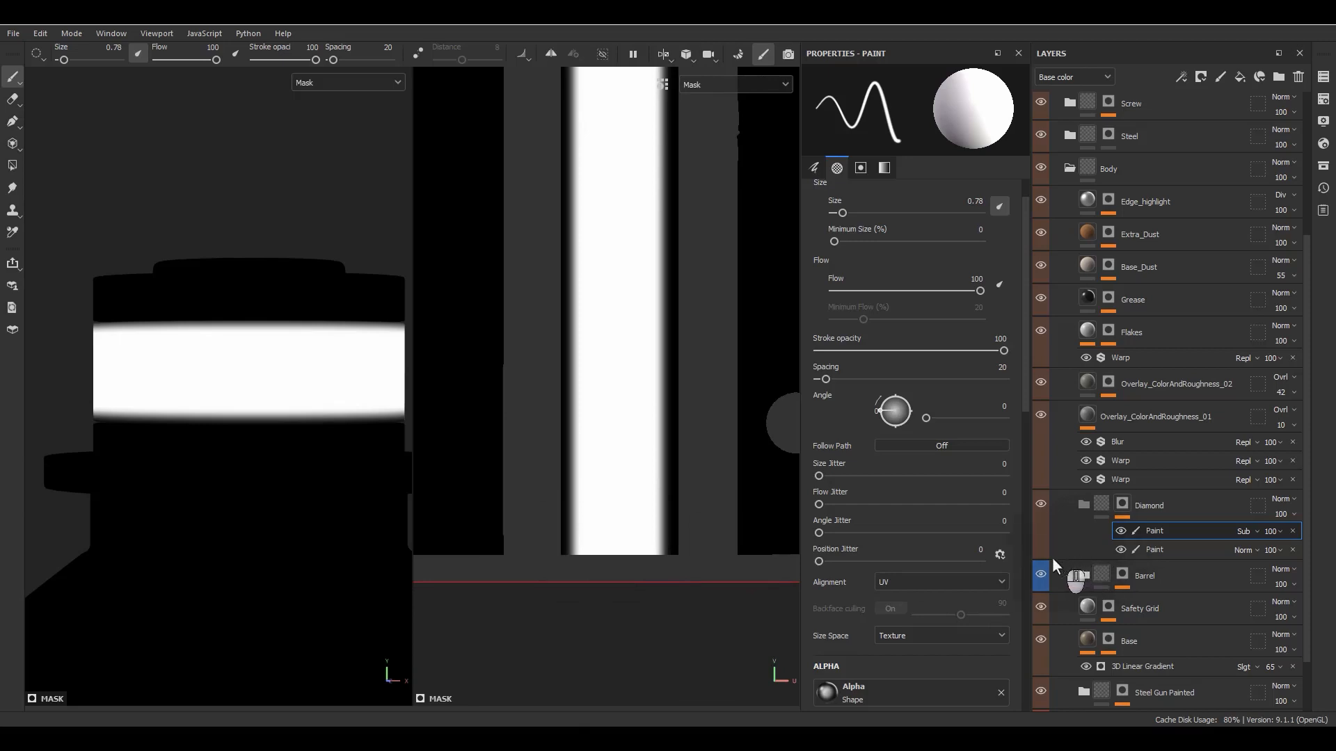
scroll(654, 515, "down", 1)
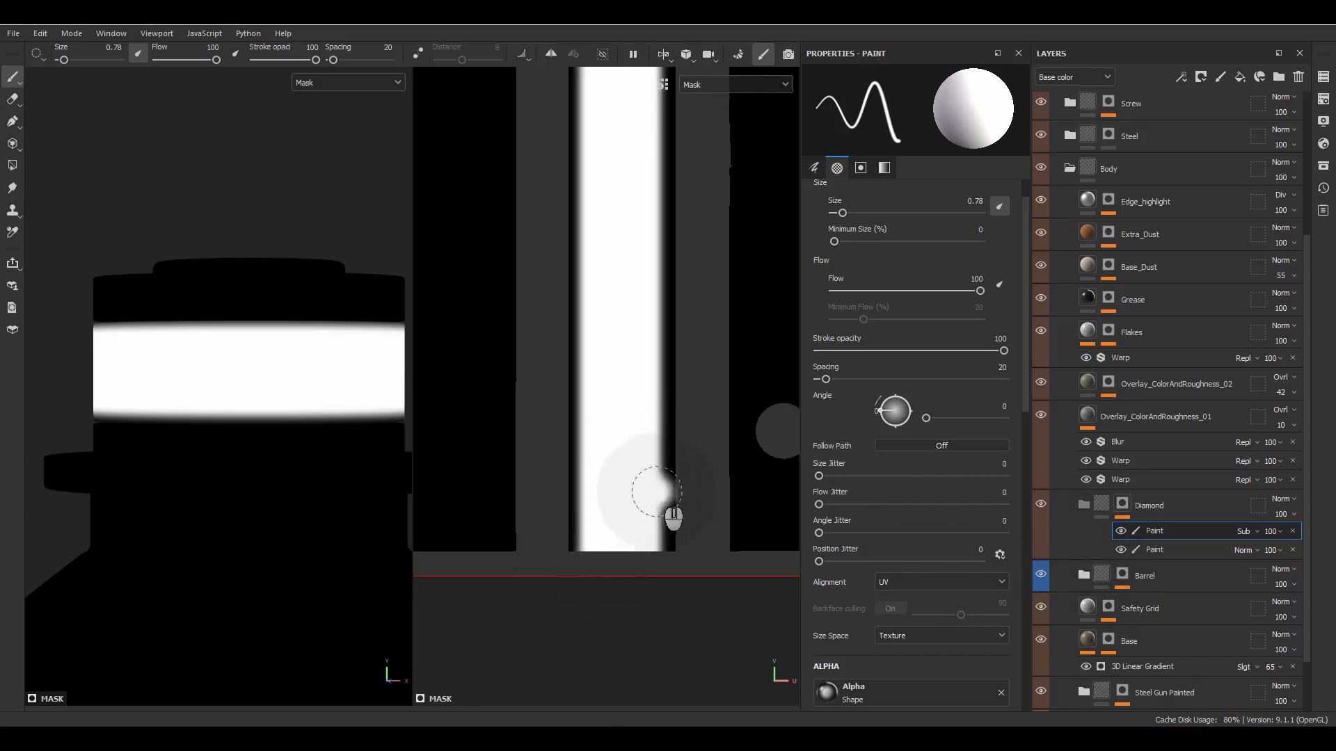
scroll(675, 485, "down", 10)
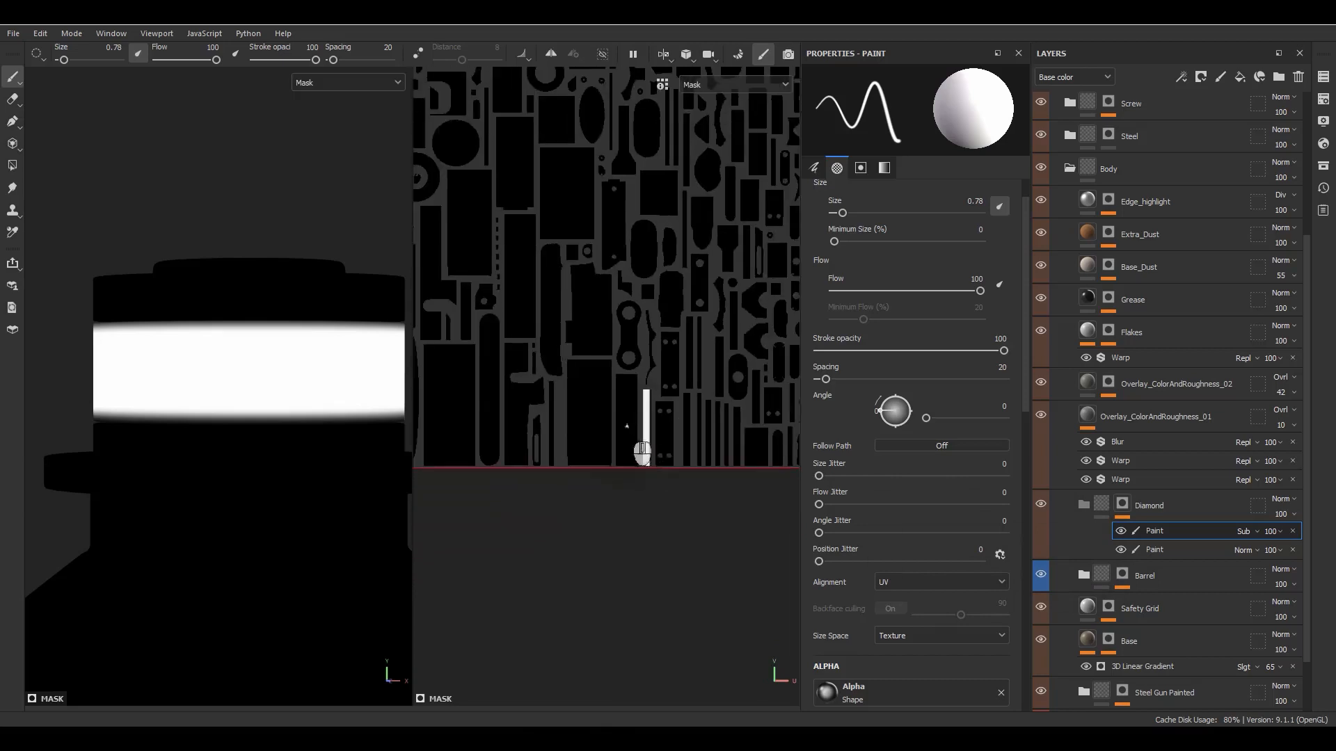
- Paint snapped straight lines with the soft brush down both long edges of the wide white UV island near the tile's lower border
middle_click_drag(526, 443, 790, 455, "alt")
scroll(611, 397, "up", 9)
scroll(632, 387, "up", 1)
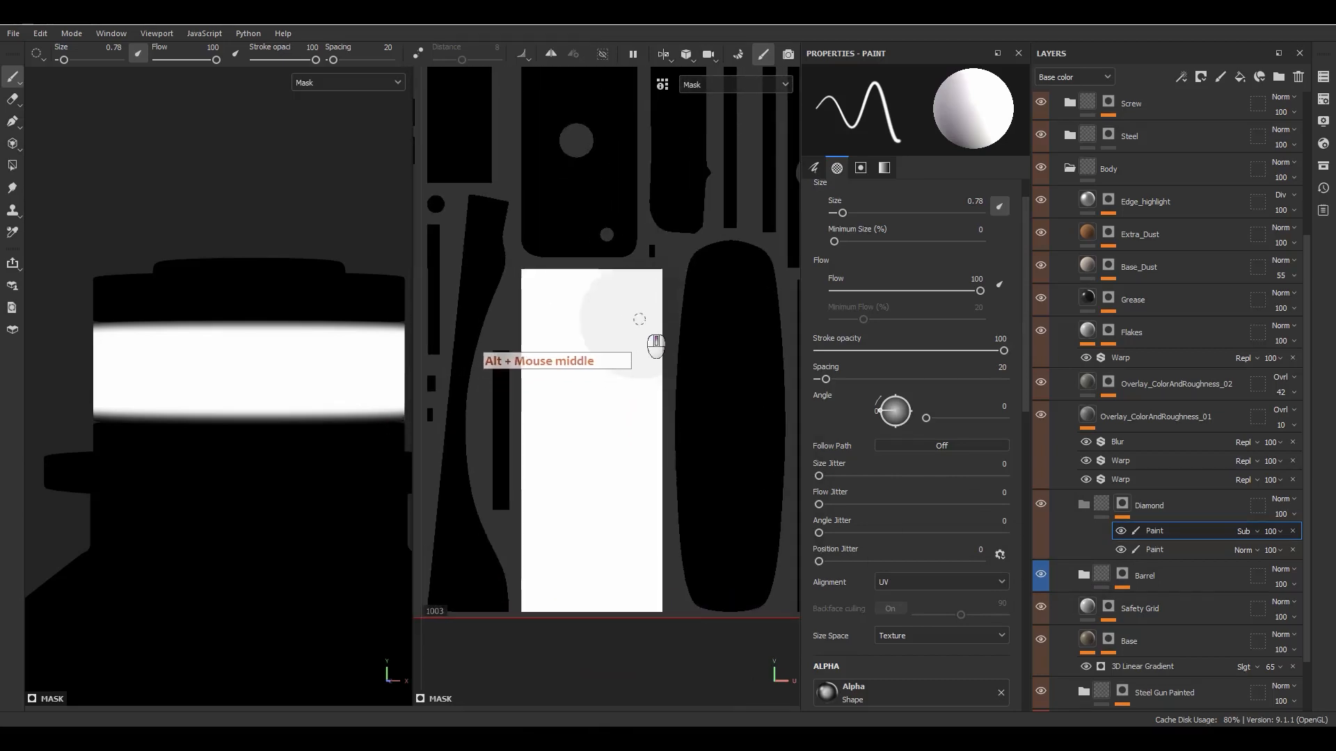
left_click(663, 269)
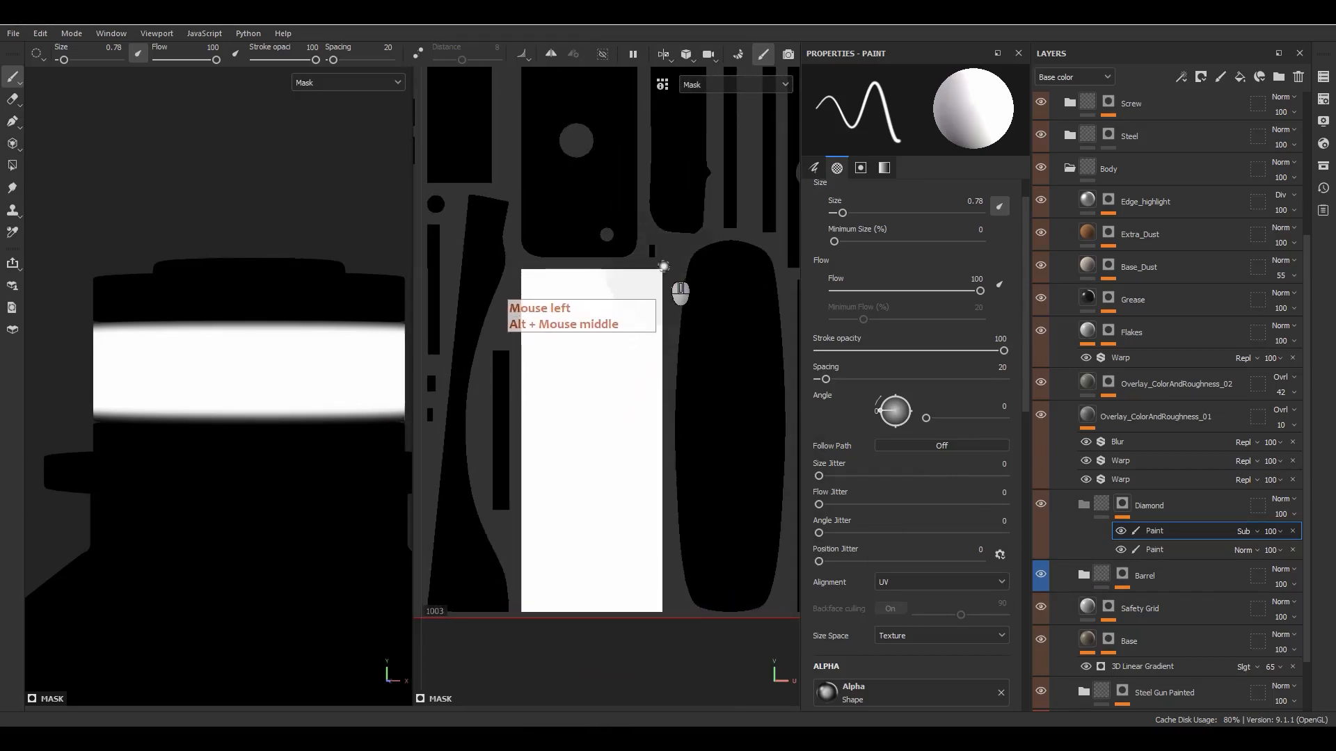
left_click(661, 615, "ctrl+shift")
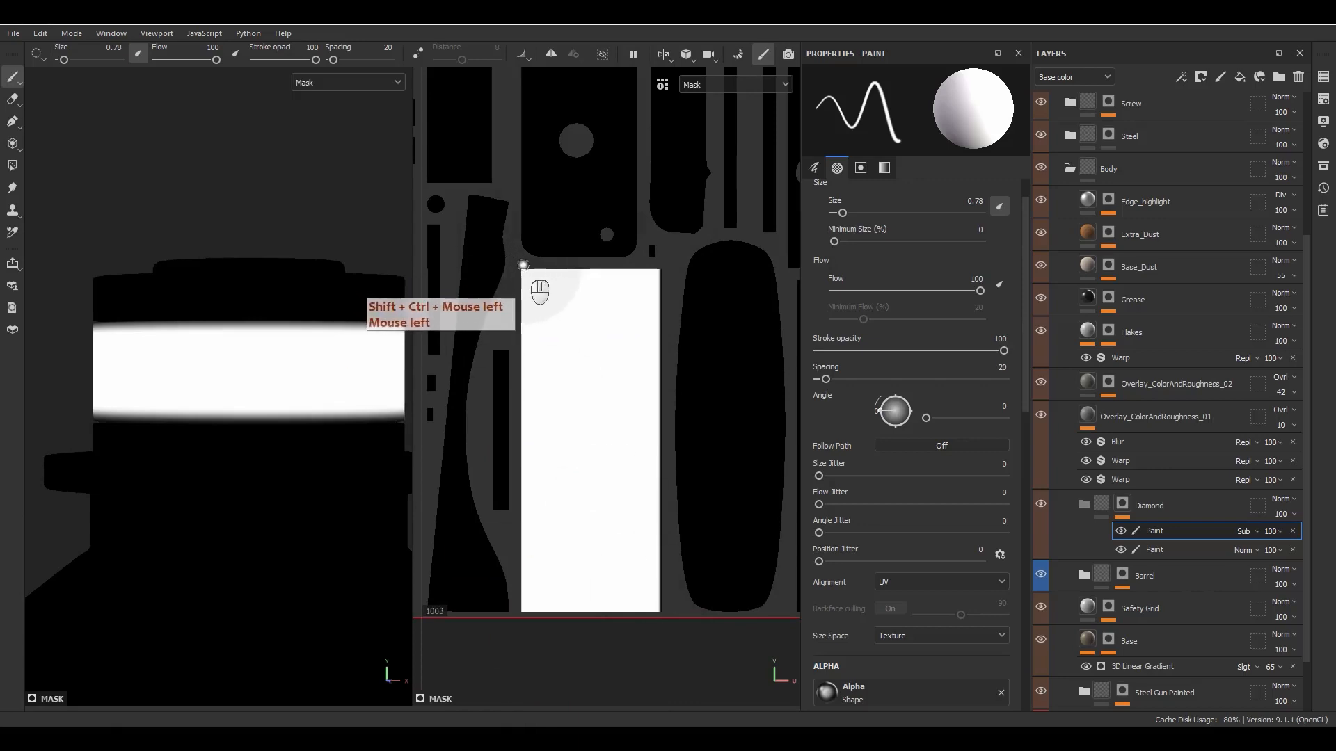
- Compare the mask with and without the subtractive paint effect and examine the faded edges on the rifle's collar in 3D
scroll(211, 476, "down", 10)
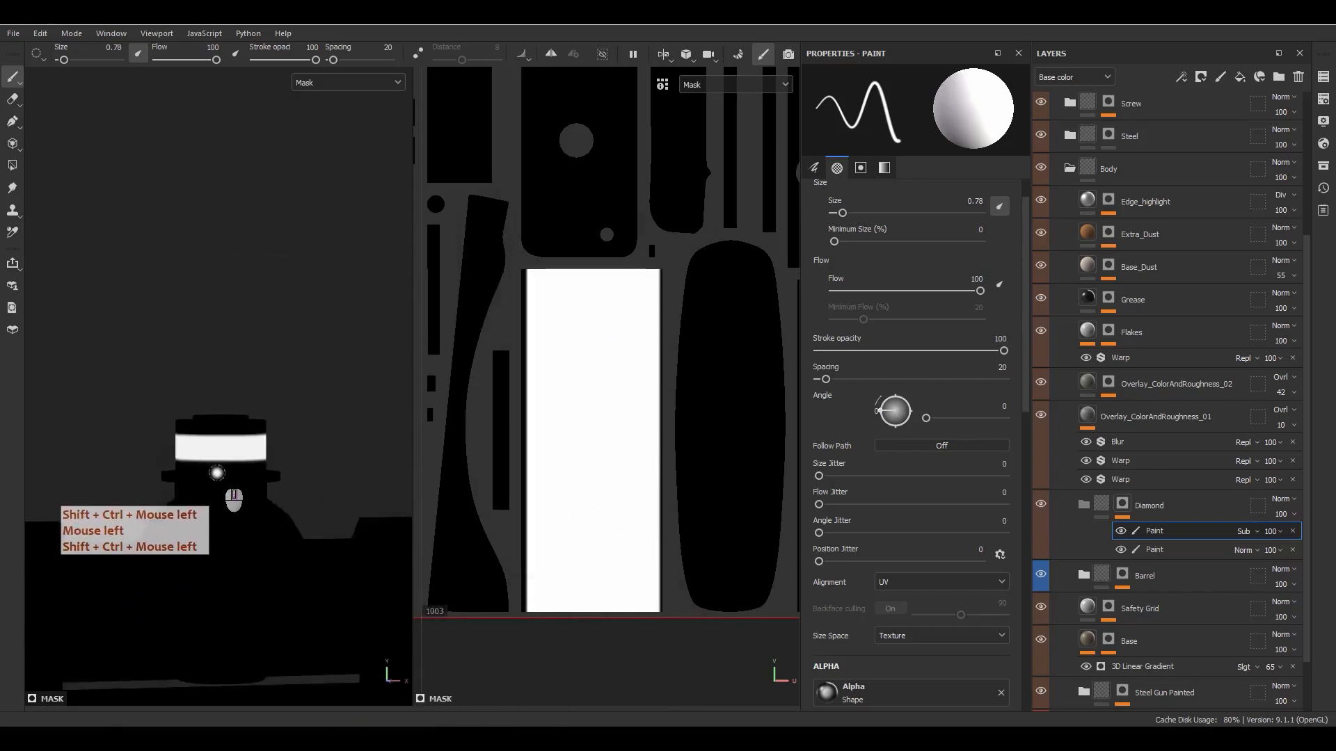
middle_click_drag(183, 534, 366, 483, "alt")
scroll(202, 477, "up", 10)
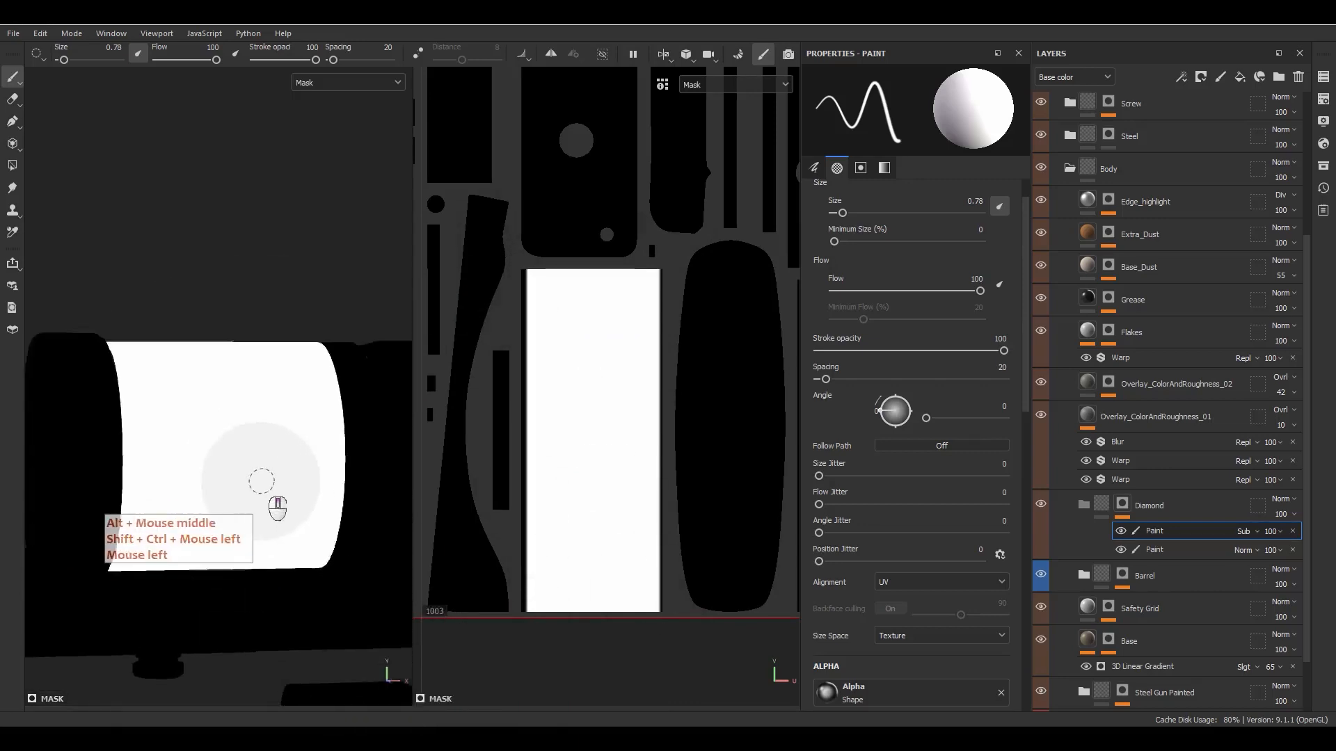
left_click_drag(295, 478, 252, 527, "alt")
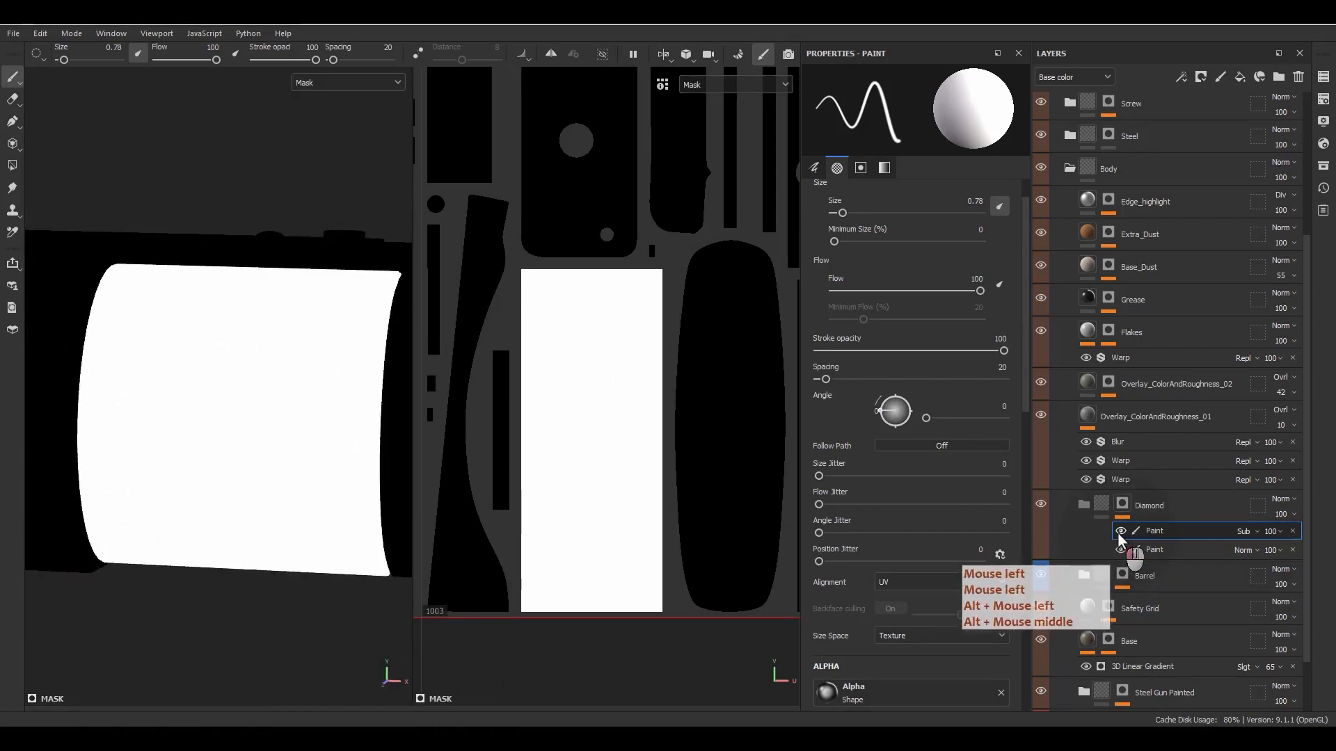
key("f")
scroll(307, 398, "up", 8)
middle_click_drag(360, 467, 134, 433, "alt")
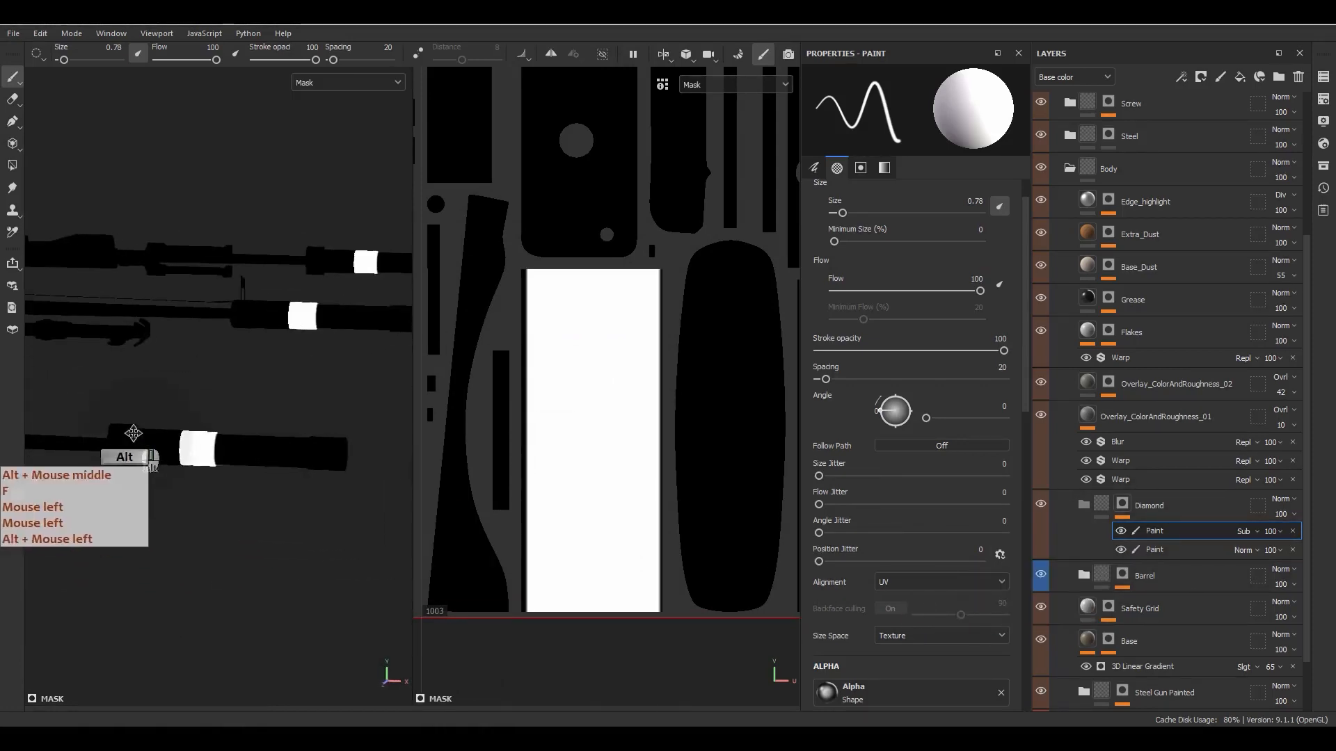
scroll(230, 459, "up", 10)
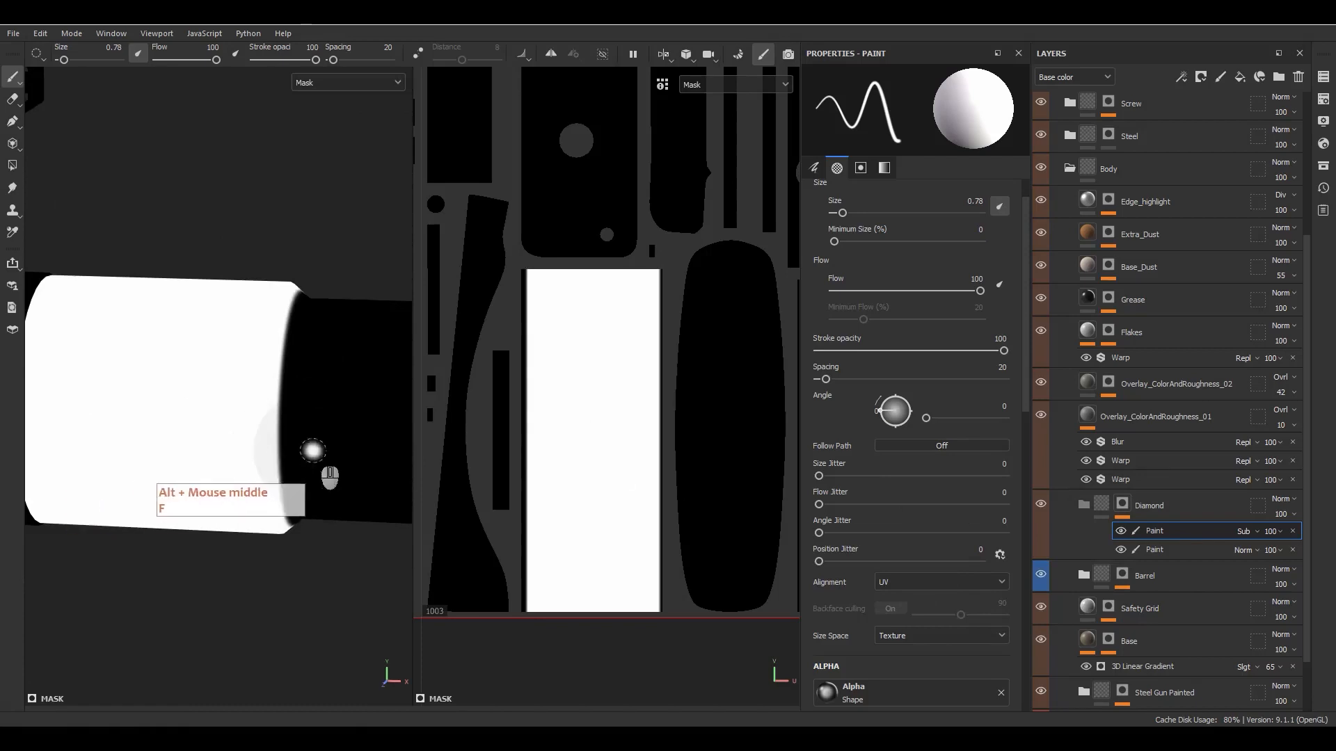
middle_click_drag(313, 451, 304, 448, "alt")
left_click(546, 272)
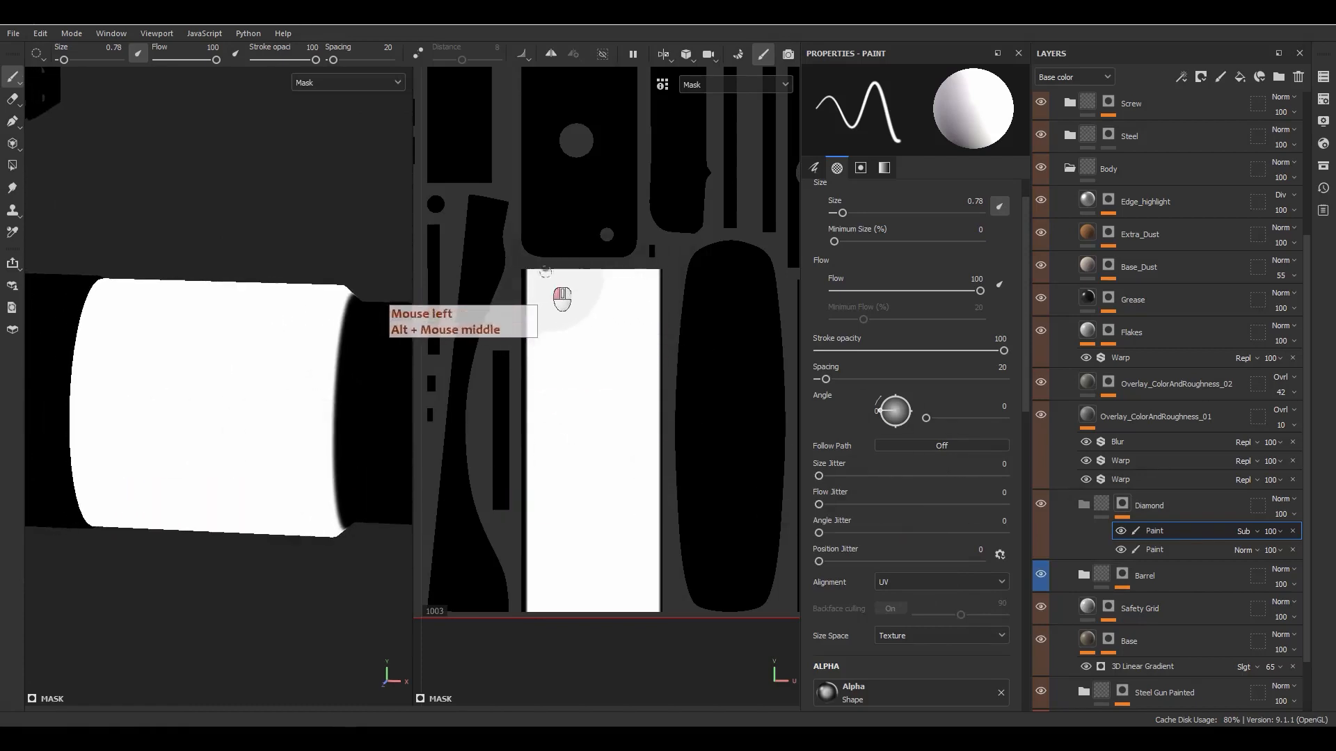
left_click_drag(545, 272, 550, 445)
key("ctrl+z")
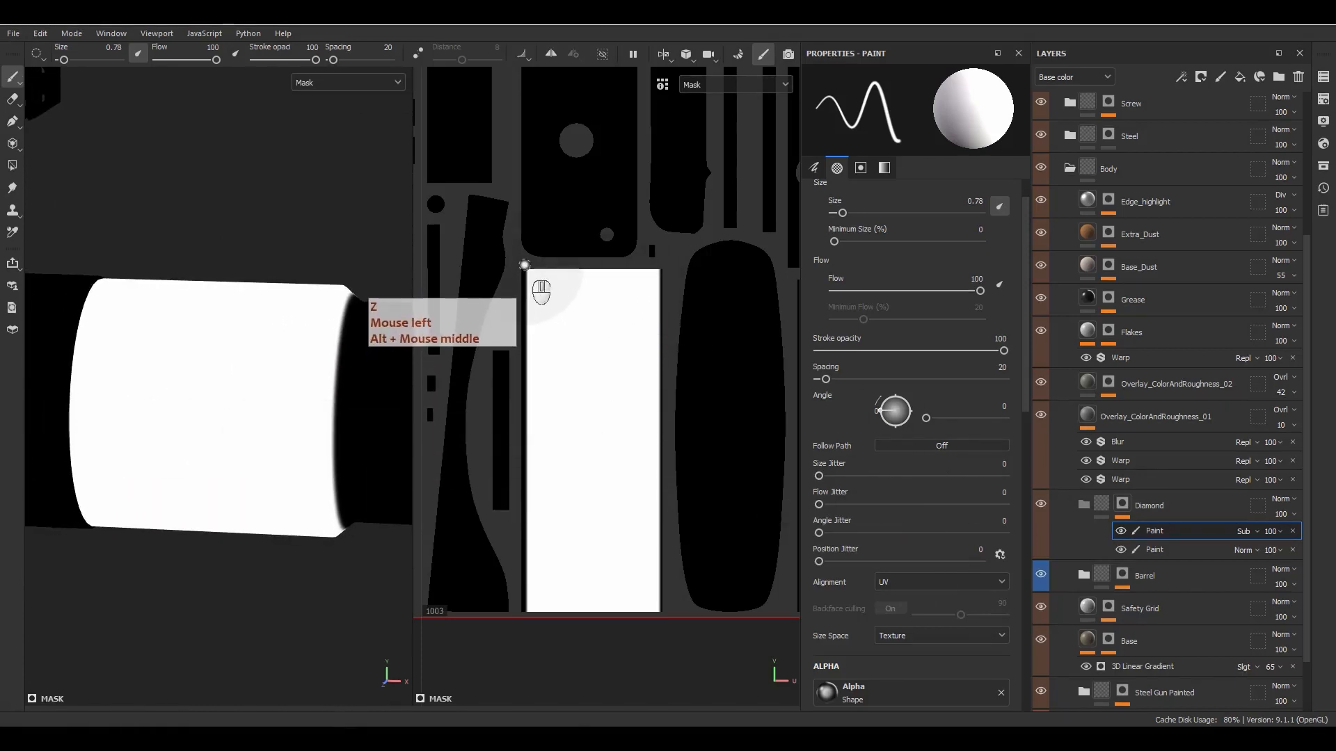
- Paint another snapped straight line down the left long edge of the wide collar island to widen its fade
left_click(527, 616, "ctrl+shift")
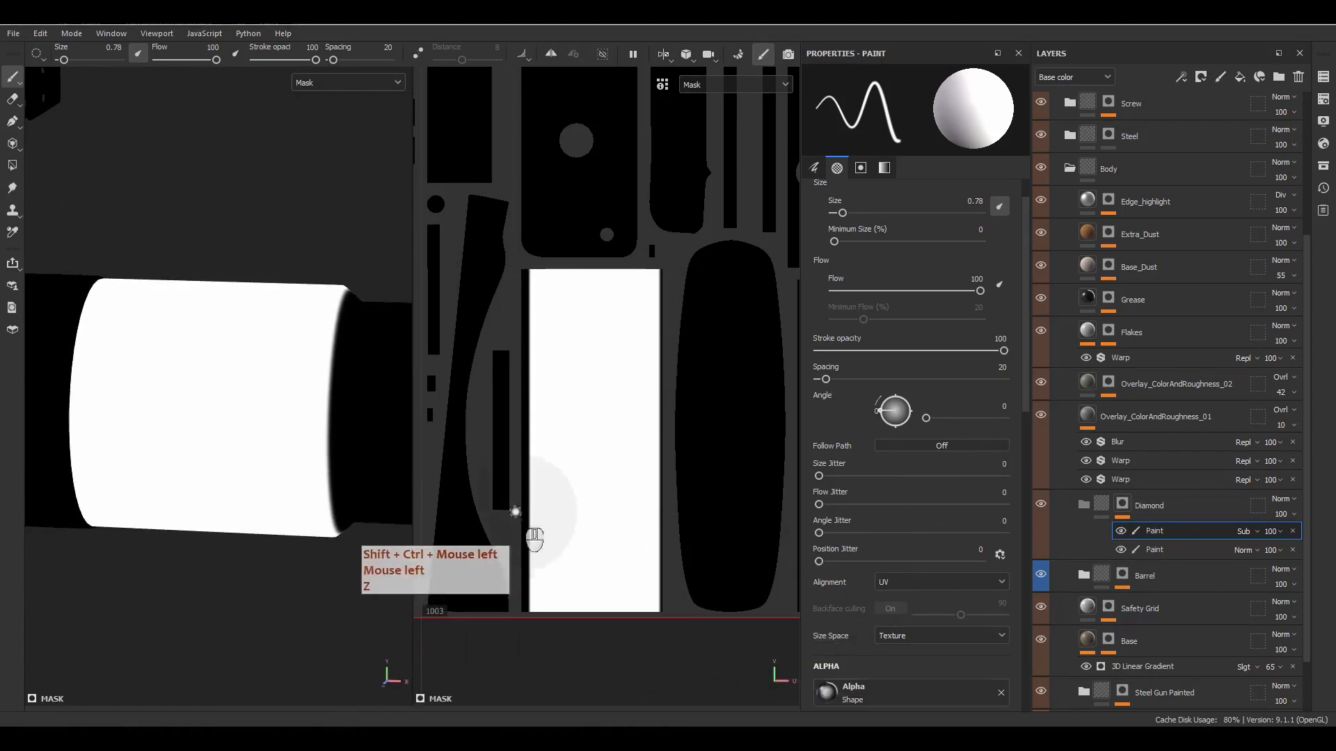
scroll(238, 453, "down", 3)
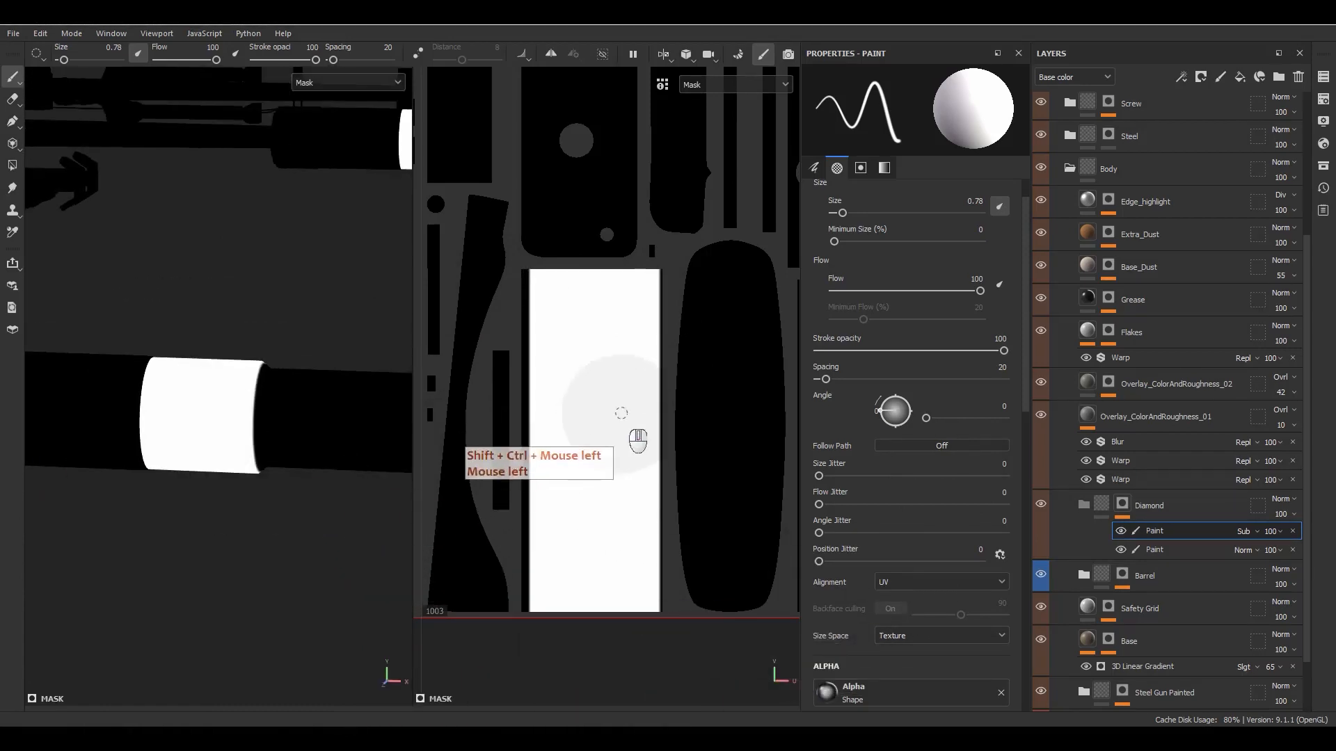
scroll(640, 435, "down", 5)
- Paint snapped straight lines down both long edges of the scope tube's white UV island, going over the right edge a second time
middle_click_drag(642, 433, 688, 265, "alt")
middle_click_drag(161, 297, 155, 478, "alt")
right_click_drag(155, 478, 266, 440, "alt")
middle_click_drag(265, 440, 193, 427, "alt")
right_click_drag(209, 452, 254, 492, "alt")
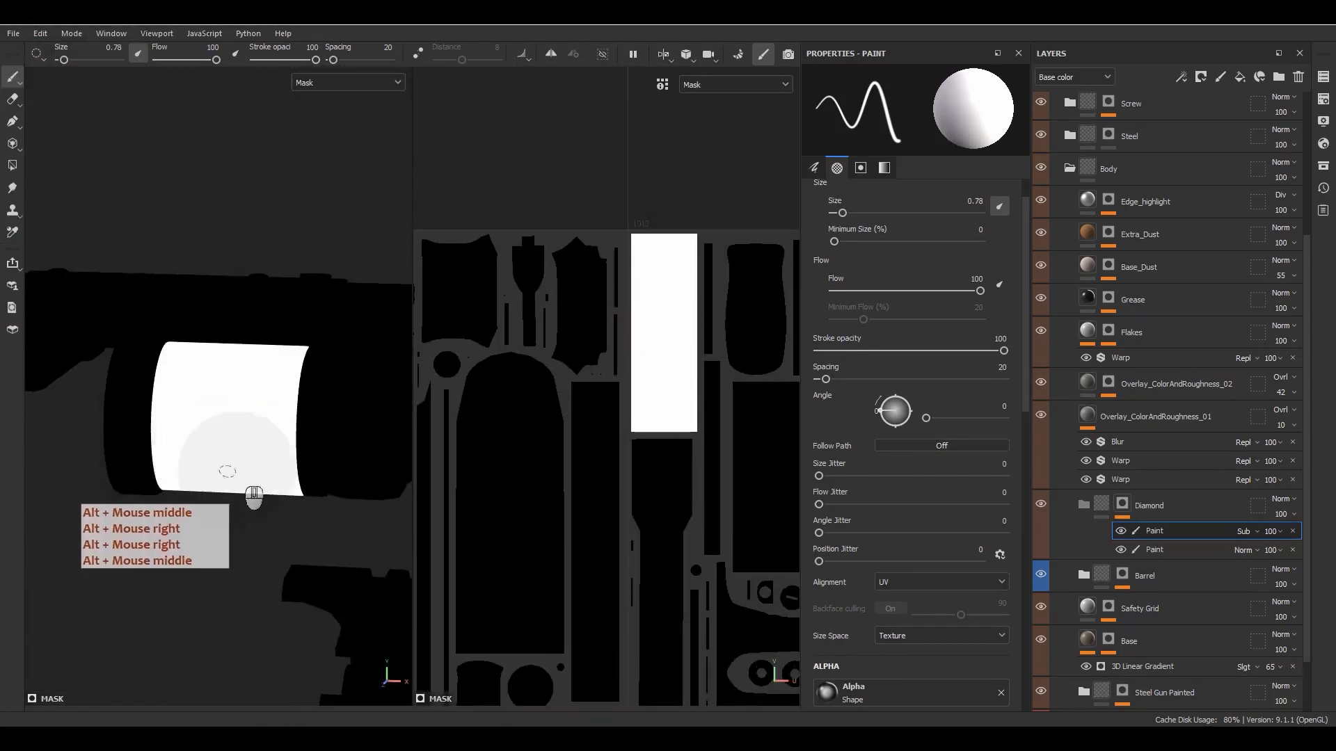
right_click_drag(441, 468, 692, 373, "alt")
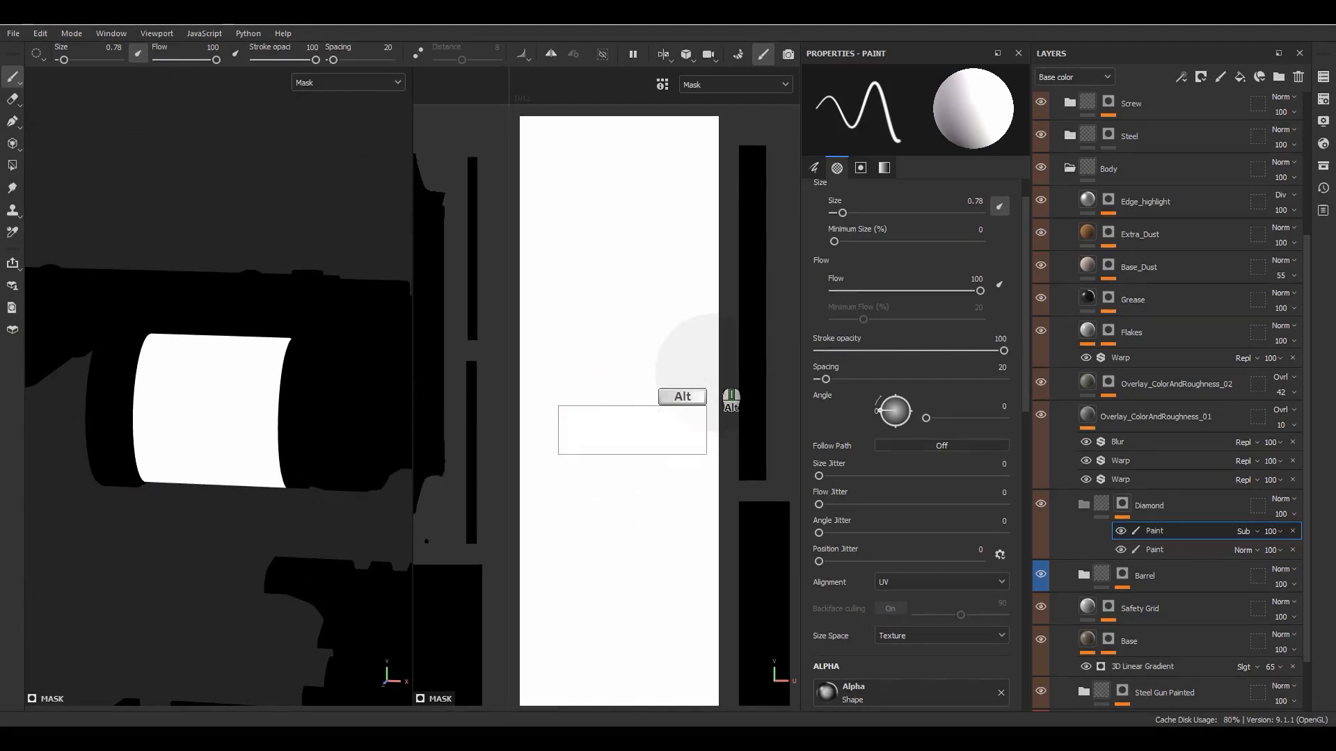
middle_click_drag(686, 332, 688, 322, "alt")
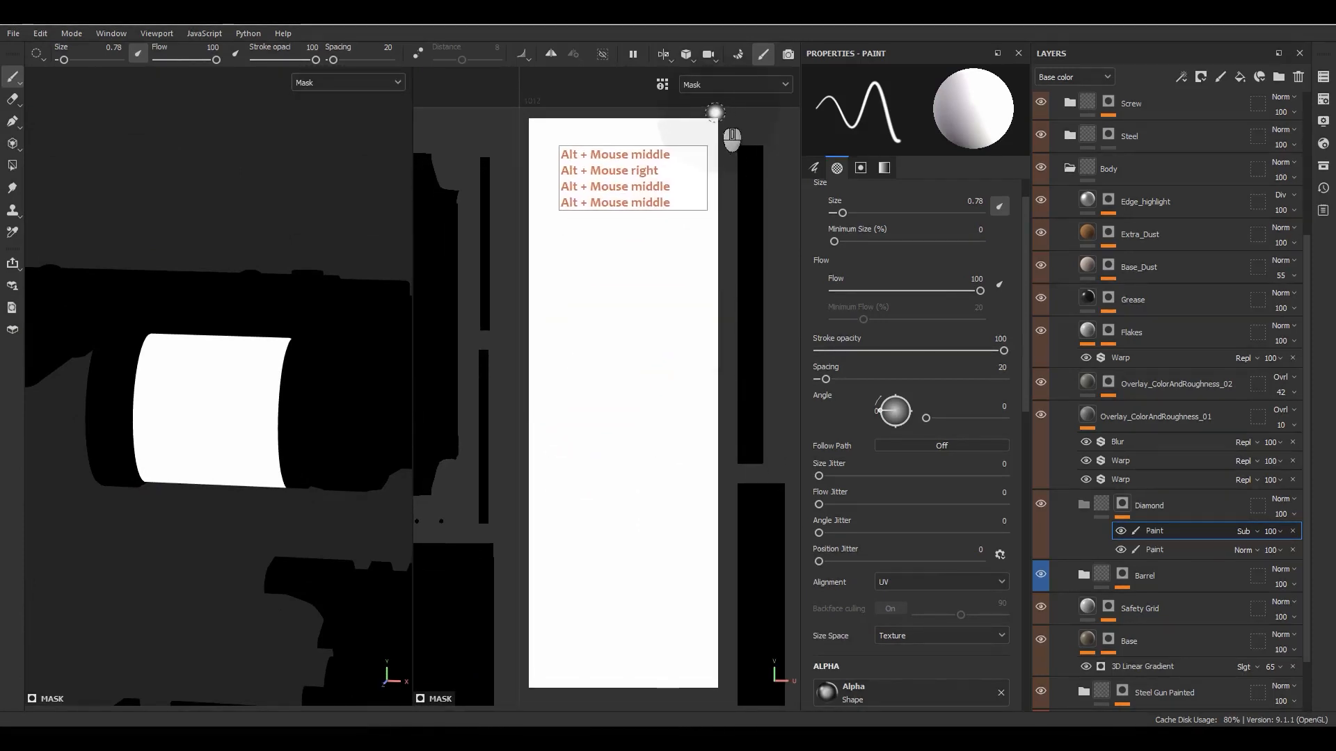
left_click(721, 113)
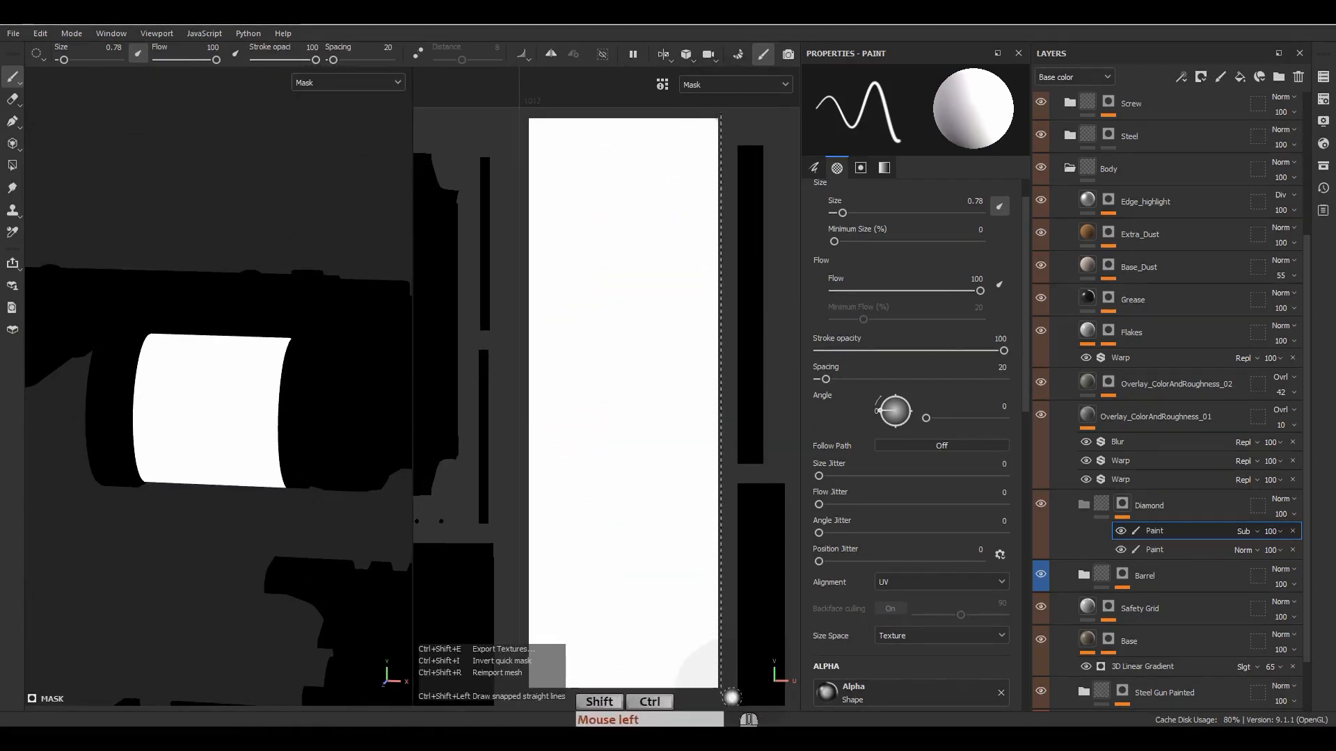
left_click(728, 697, "ctrl+shift")
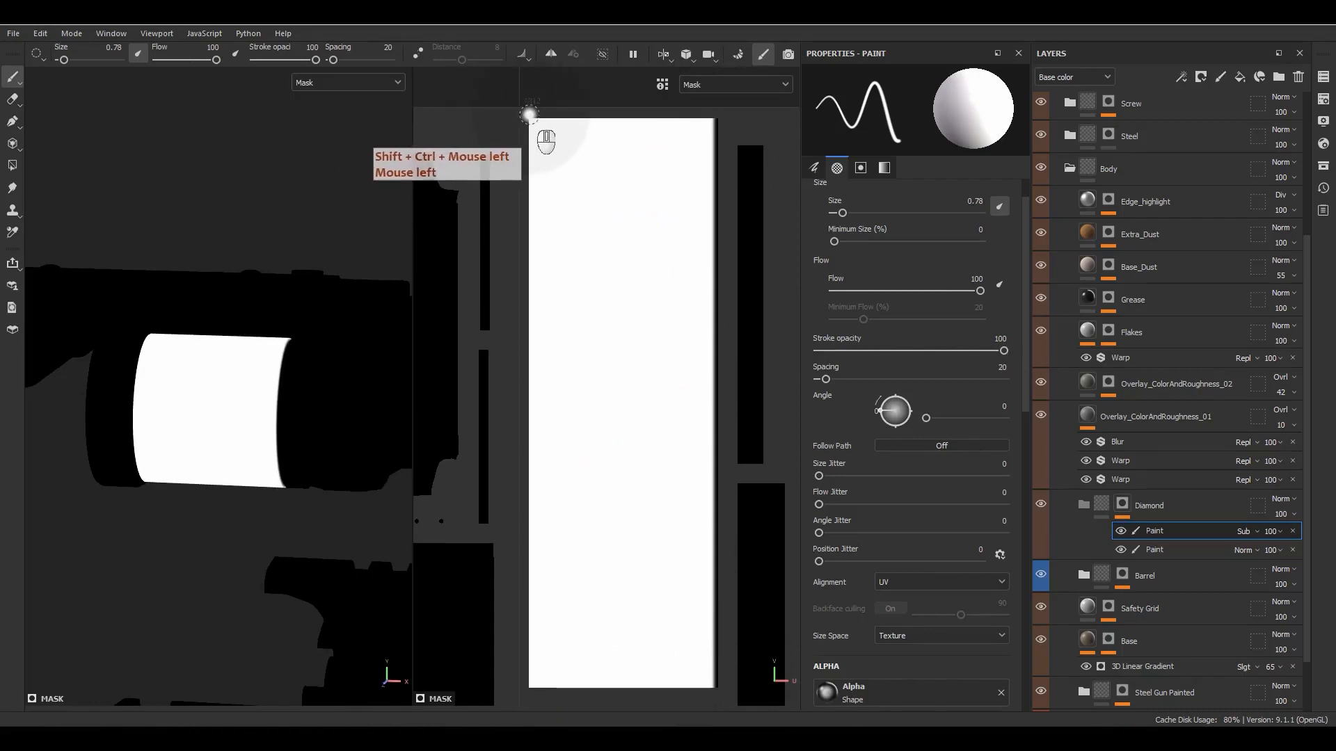
left_click(510, 699, "ctrl+shift")
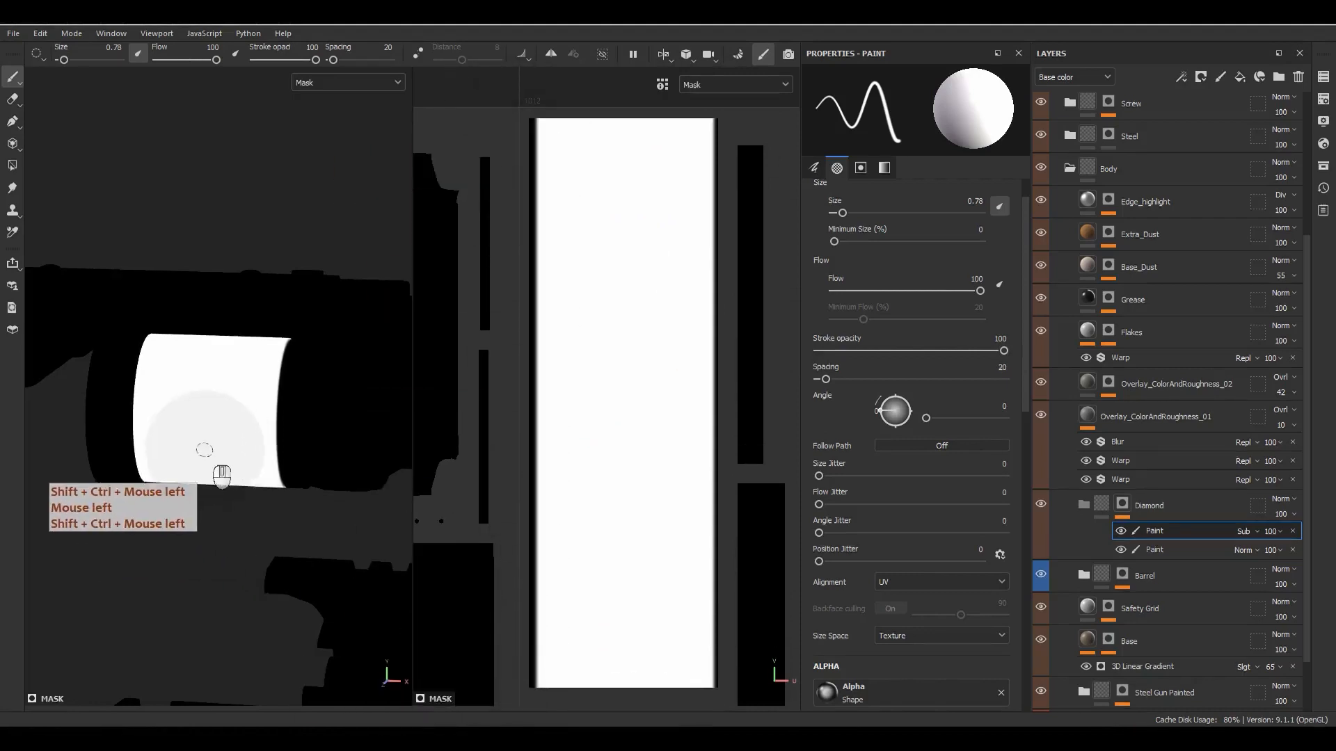
mouse_move(188, 420)
left_mouse_down("alt")
mouse_move(264, 490)
mouse_move(167, 480)
left_mouse_up("alt")
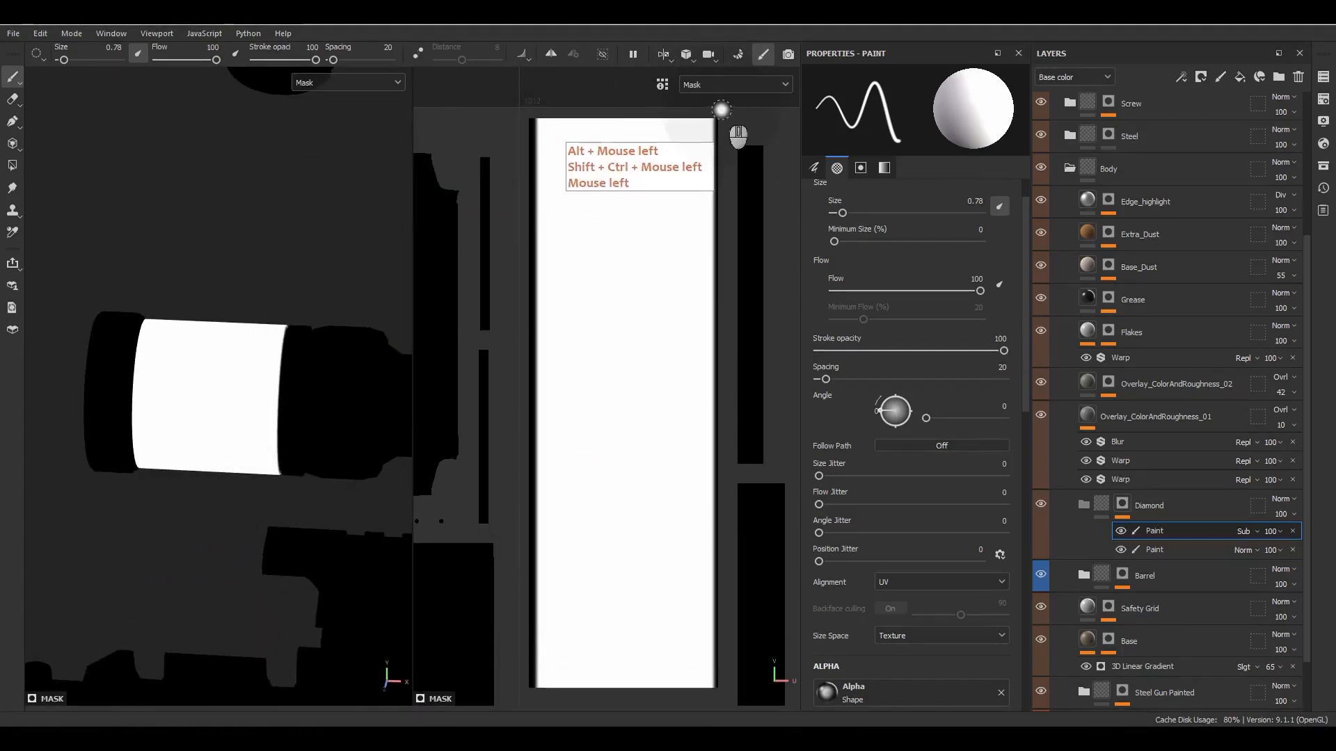
left_click(706, 695, "ctrl+shift")
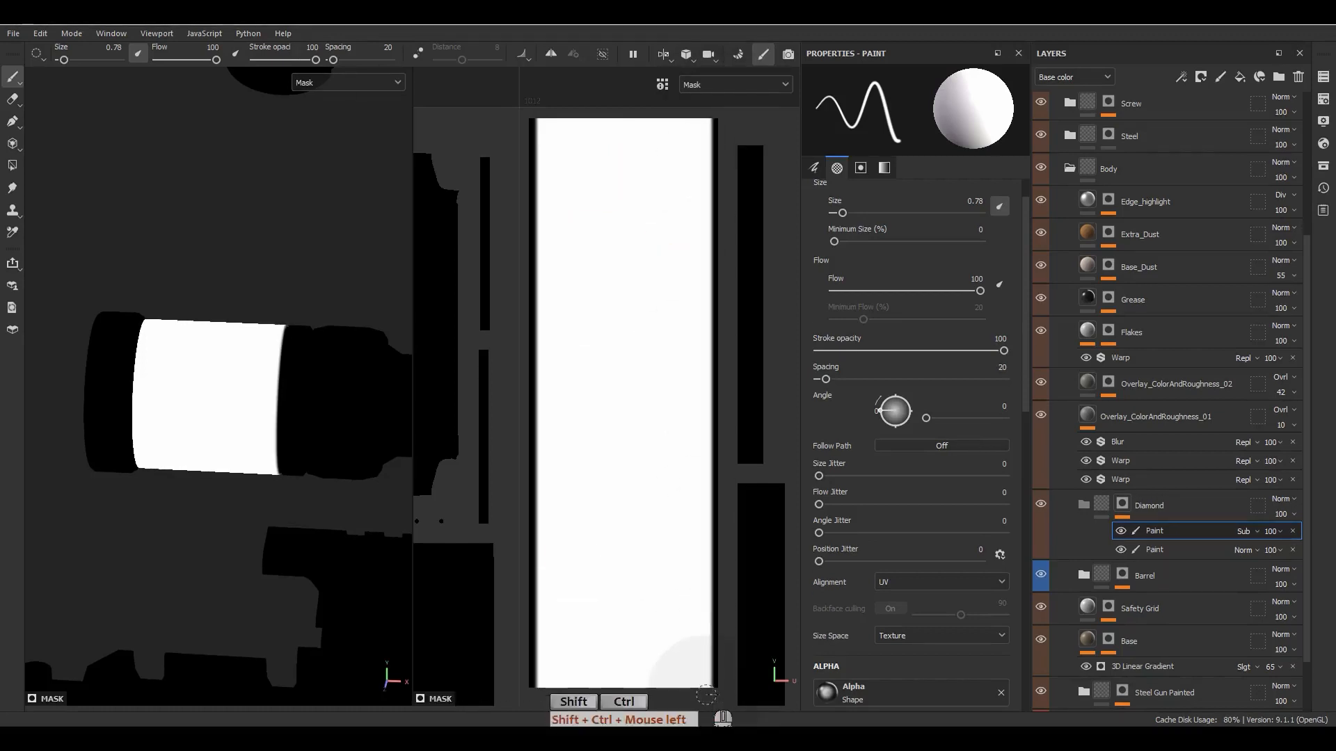
- Add a paint layer inside the Diamond group and name it Diamond_Pattern
left_click(1099, 504)
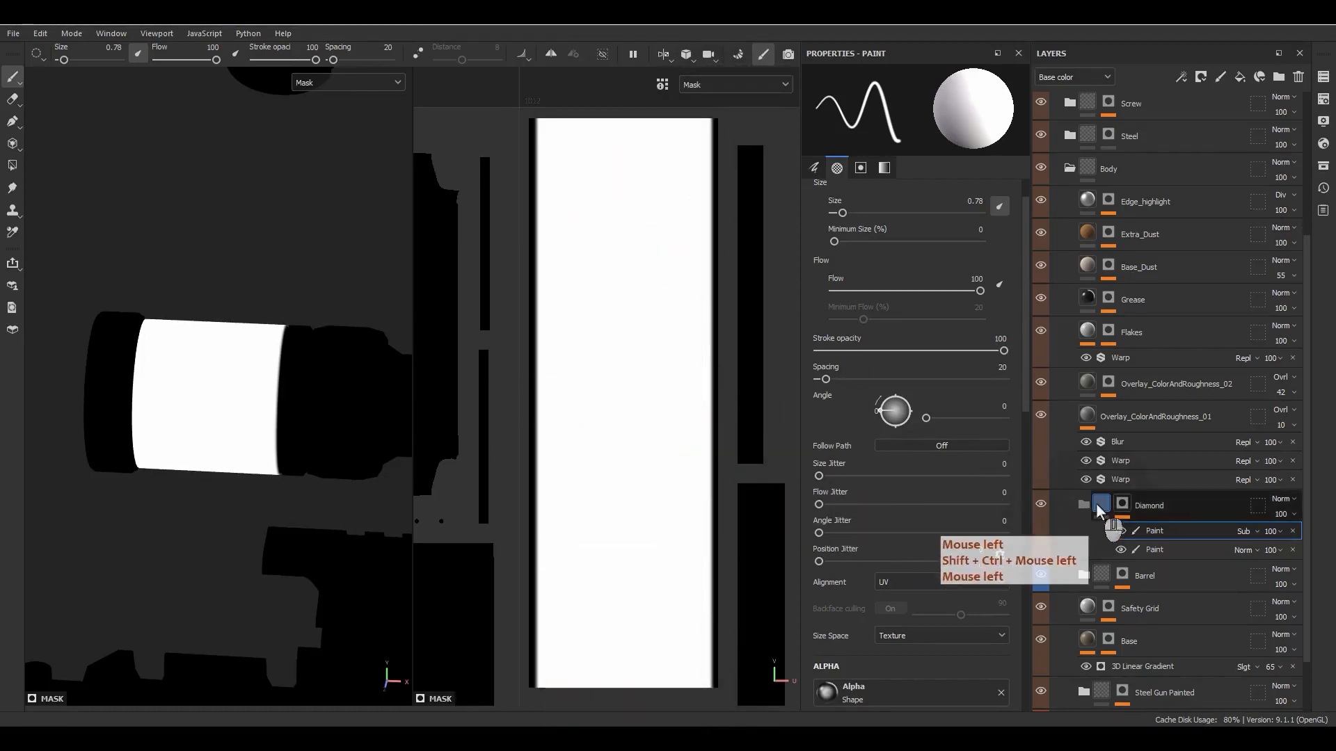
left_click_drag(386, 385, 358, 373, "alt")
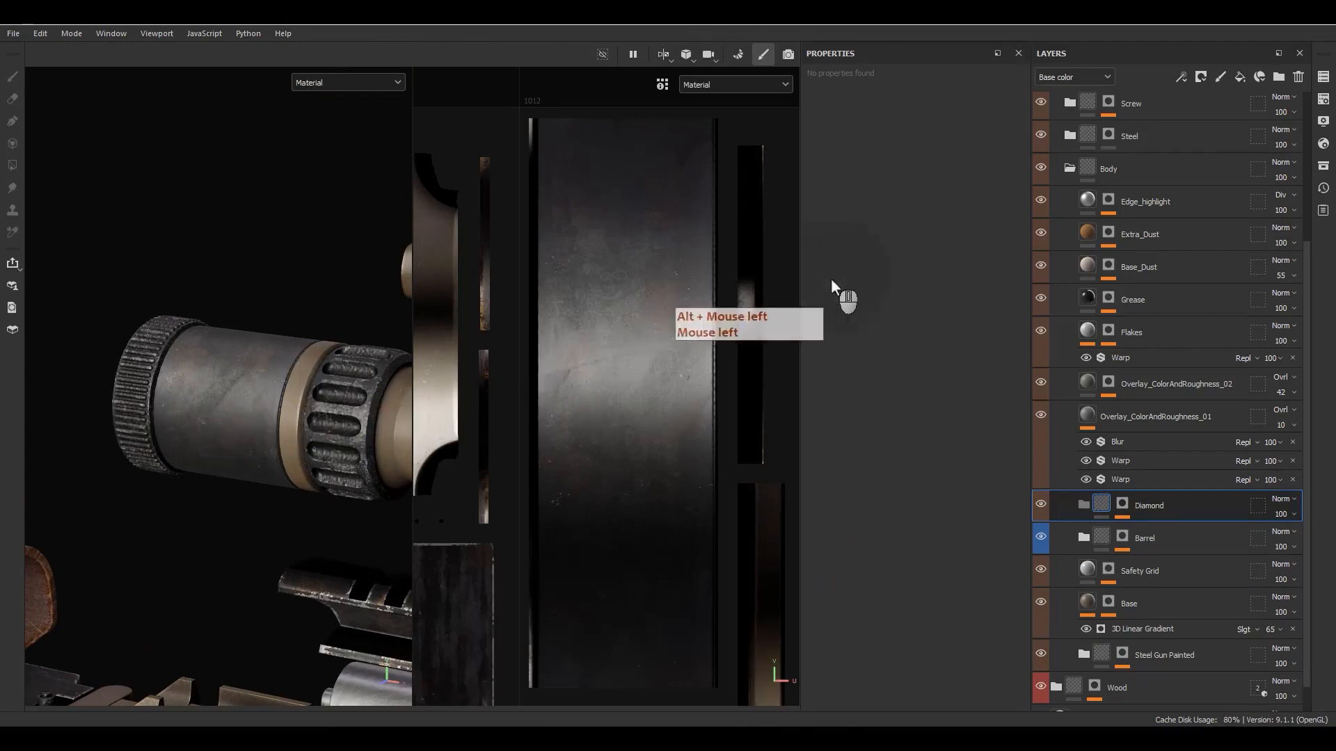
left_click(1220, 77)
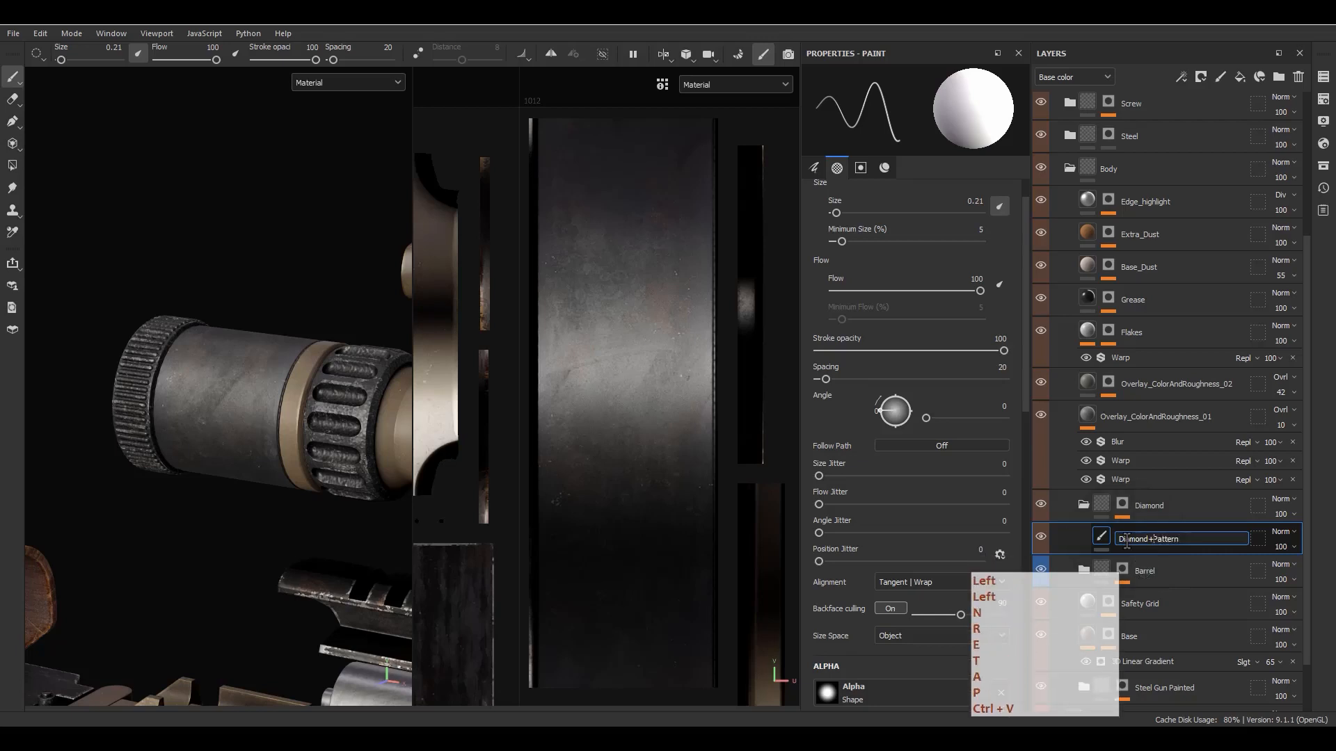
- Give the Diamond_Pattern layer a mask and add a fill effect to that mask
right_click(1126, 539)
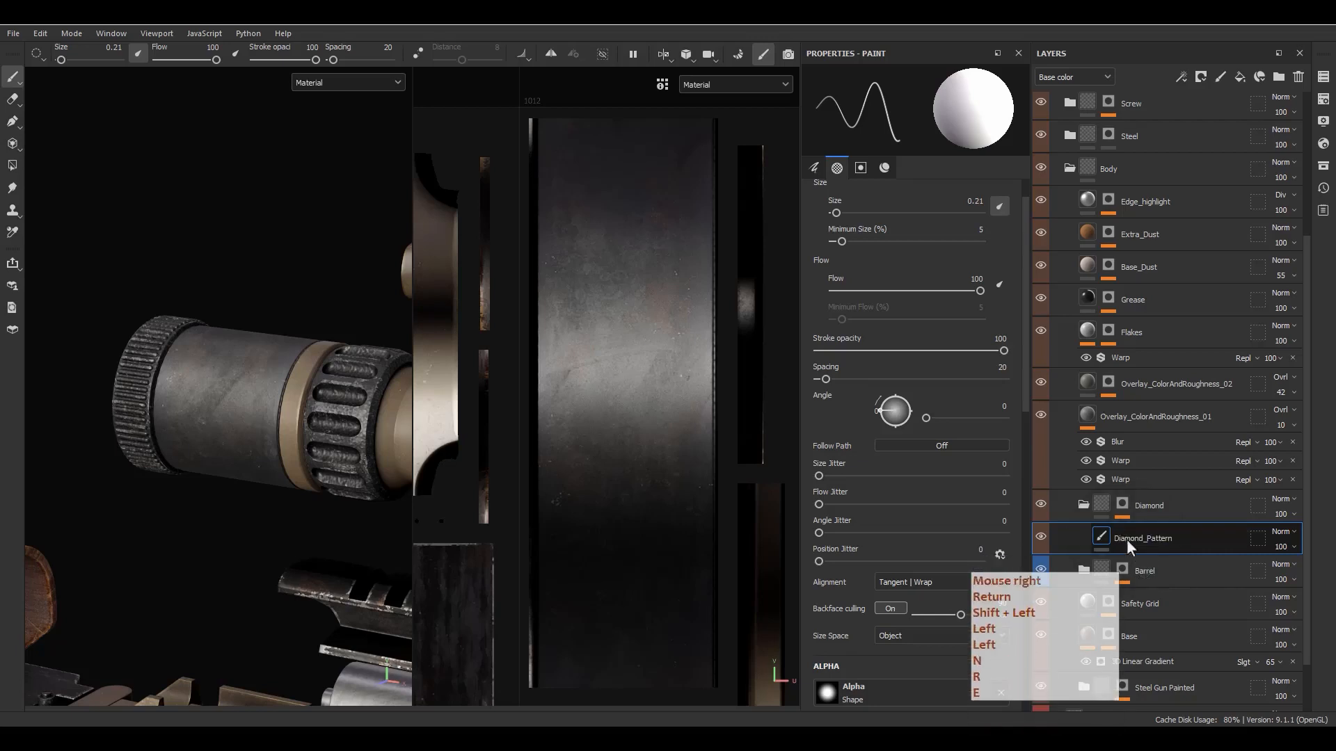
left_click(1170, 42)
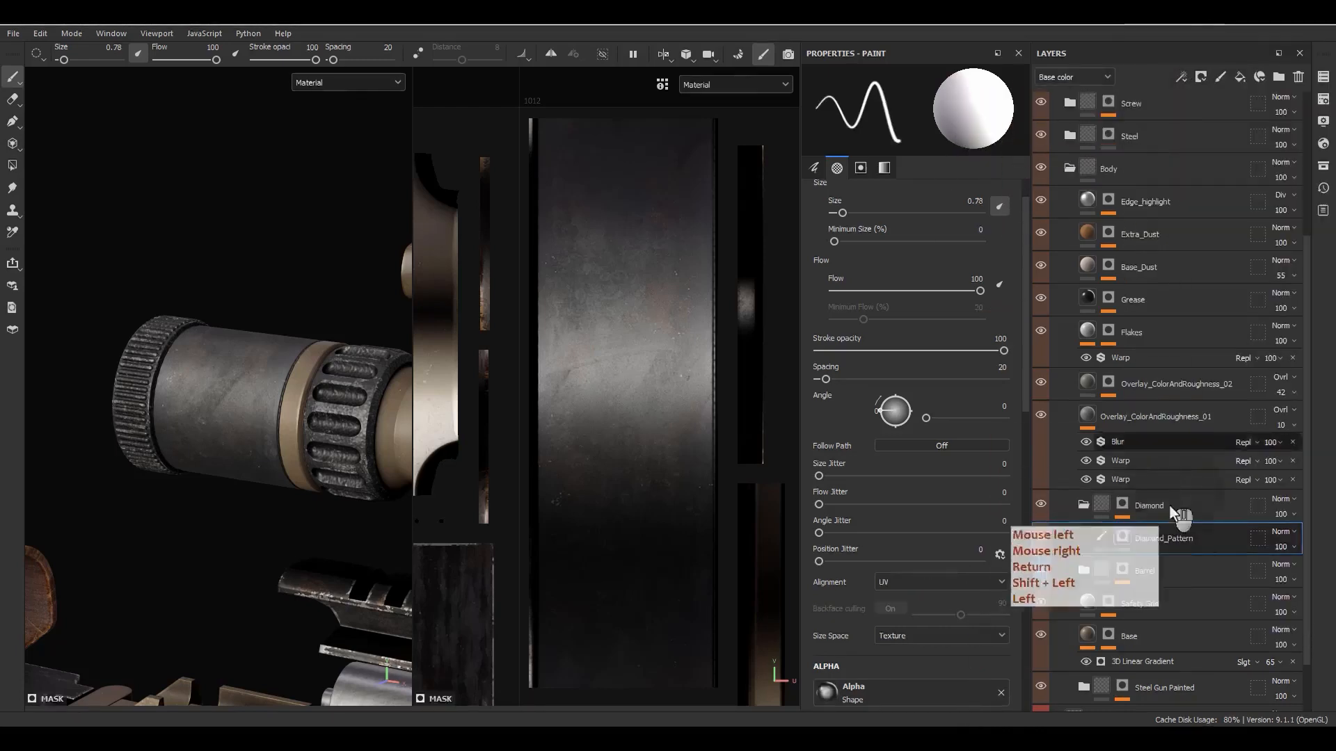
right_click(1144, 540)
left_click(1167, 553)
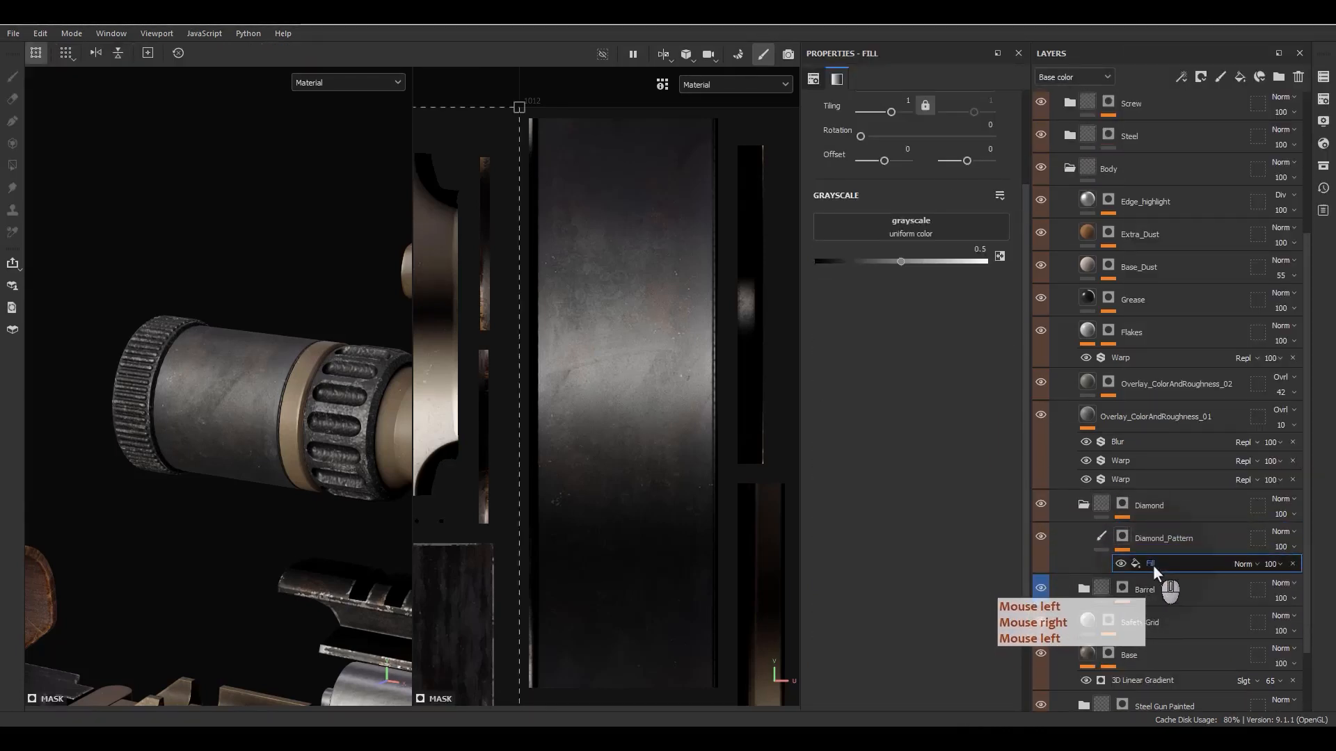
right_click(1150, 562)
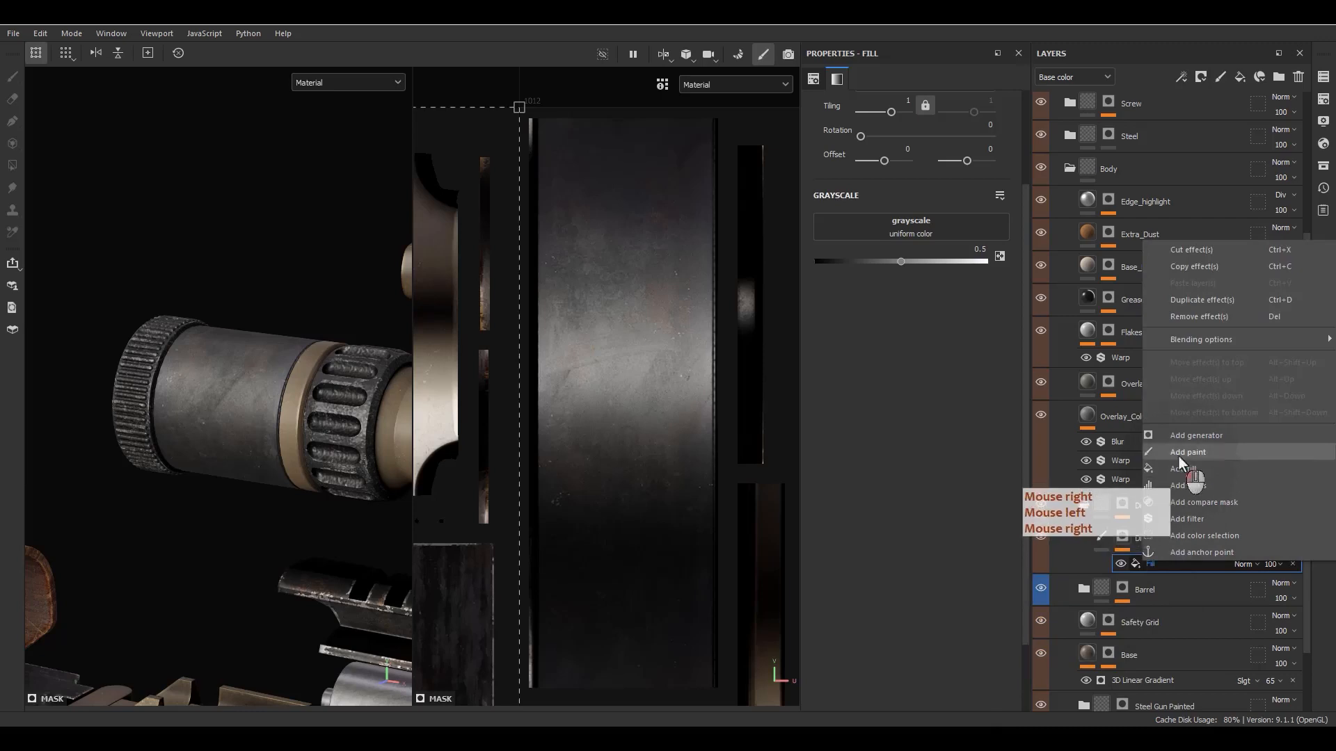
left_click(1178, 455)
left_click(1141, 567)
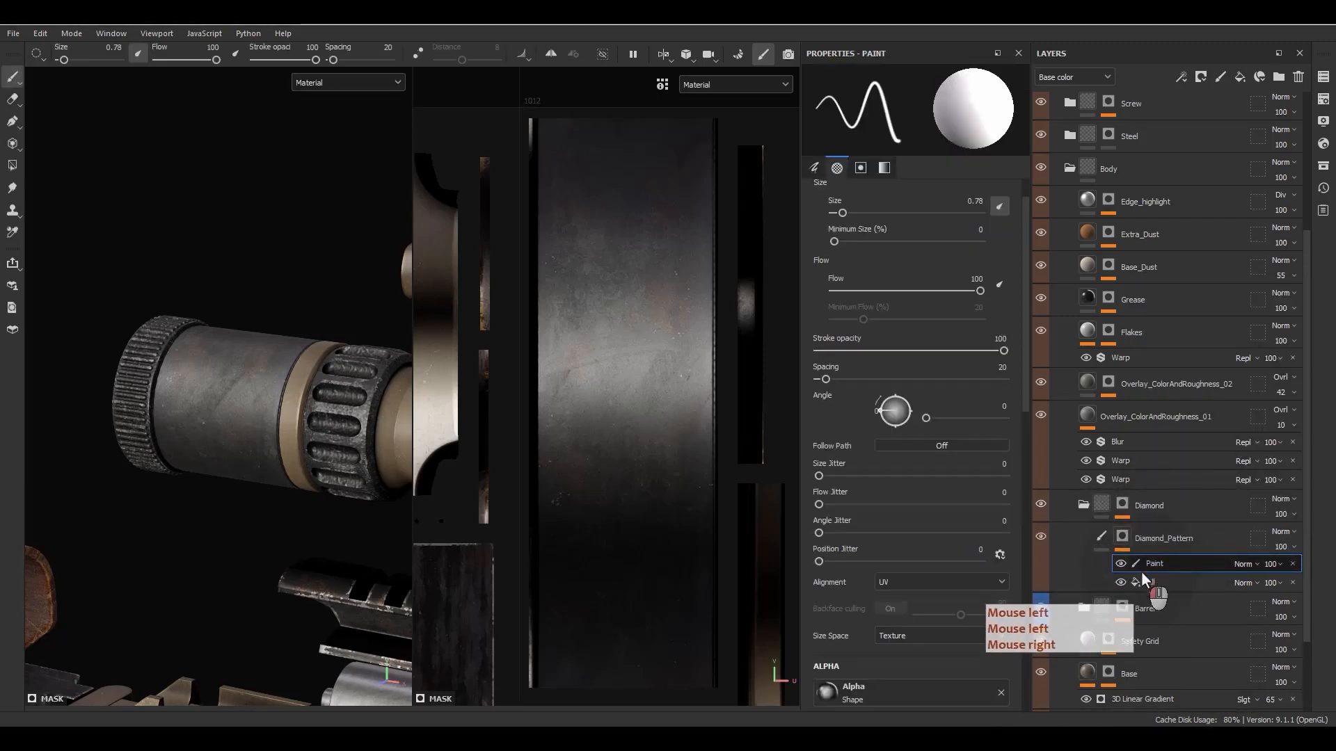
left_click(1292, 564)
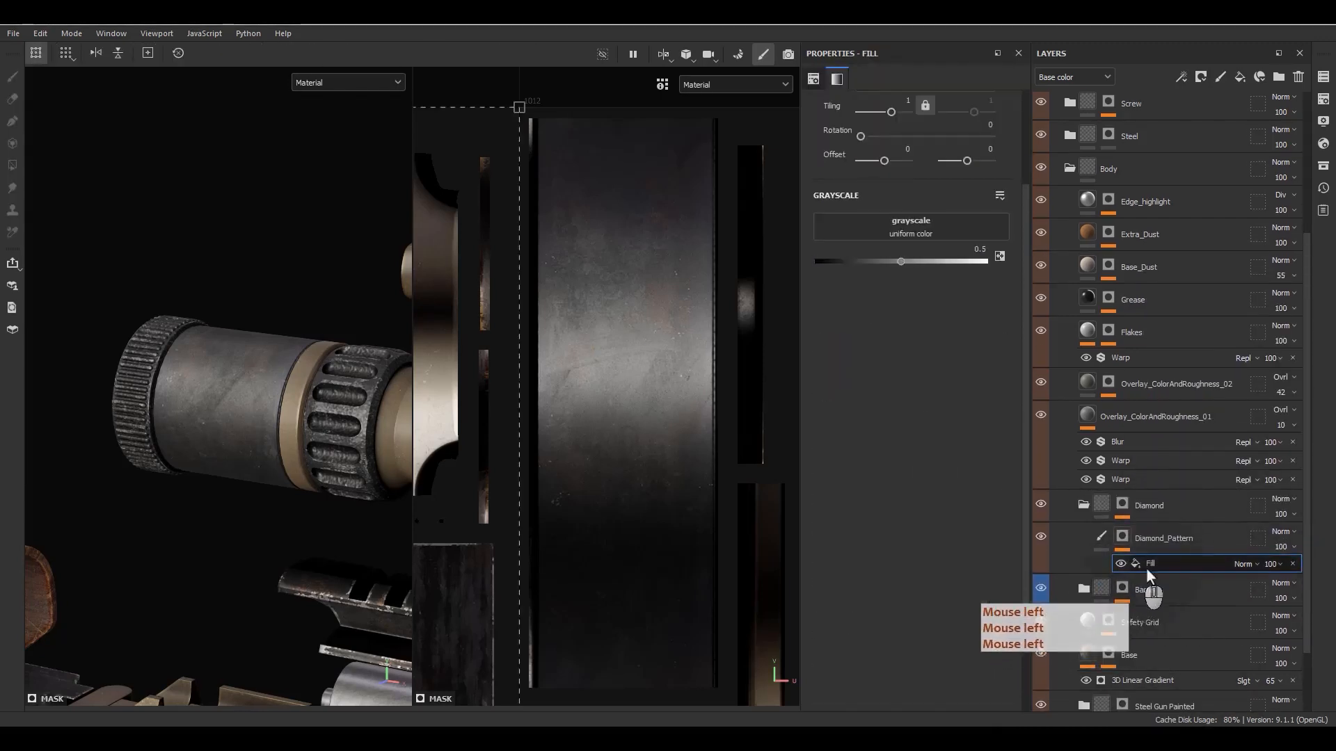
- Copy the Diamond mask's lower Paint effect beneath the Fill in Diamond_Pattern's mask, and inspect that mask with the Fill hidden
left_click(1121, 505)
mouse_move(1151, 547)
left_mouse_down("alt")
mouse_move(1188, 559)
mouse_move(1159, 606)
left_mouse_up("alt")
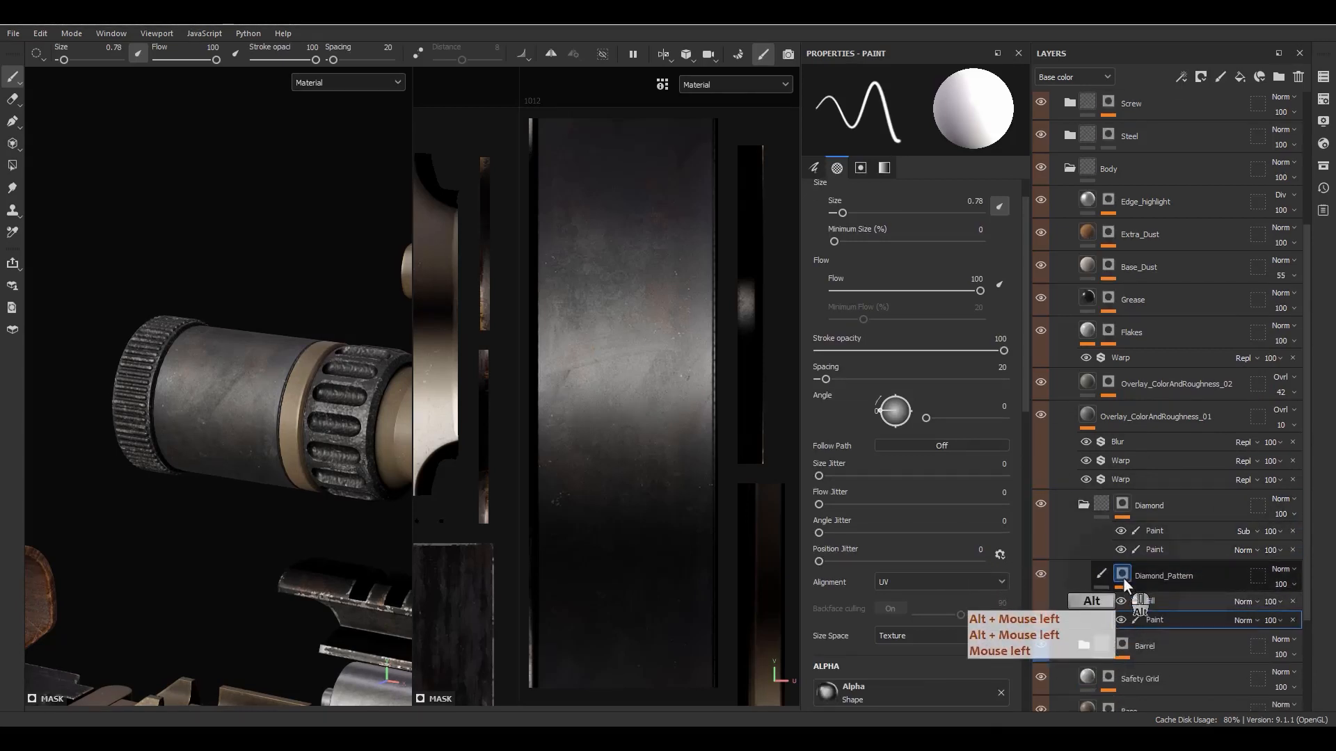
left_click(1123, 579, "alt")
left_click(1121, 602)
scroll(145, 364, "down", 6)
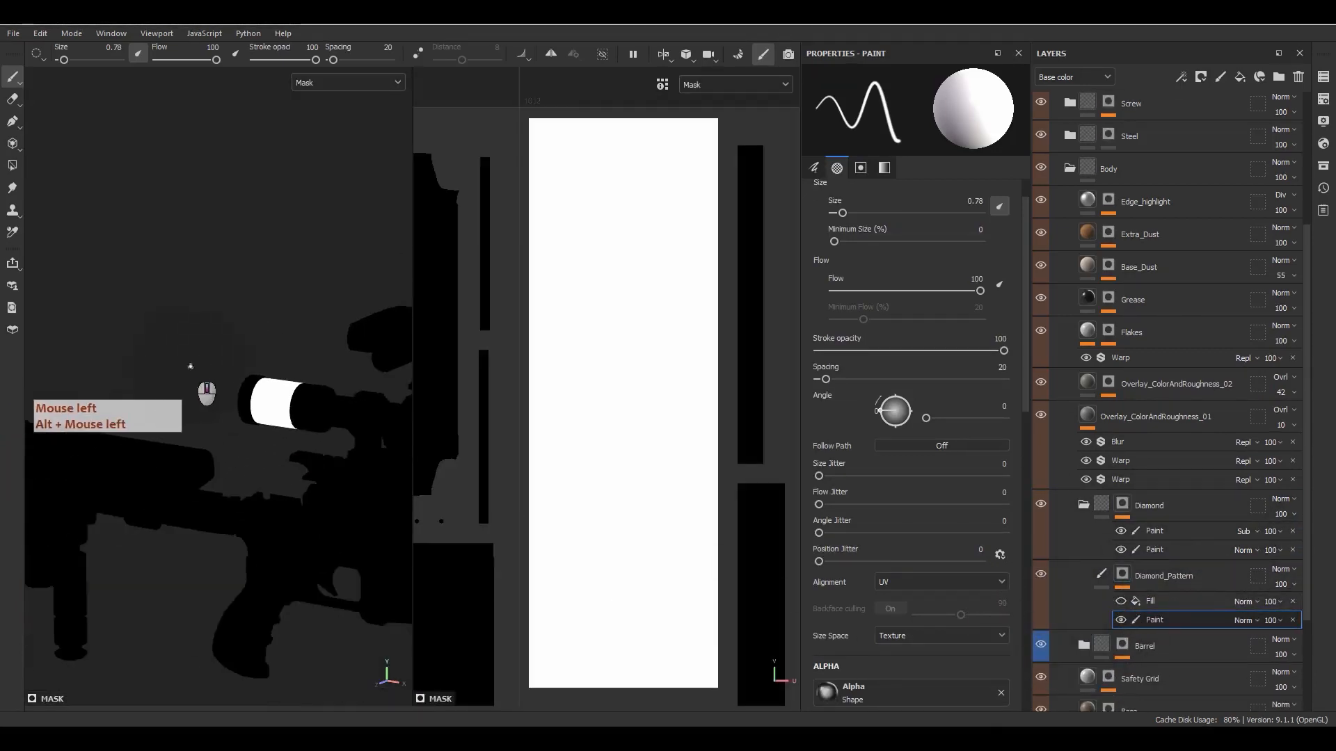
middle_click_drag(190, 366, 148, 342, "alt")
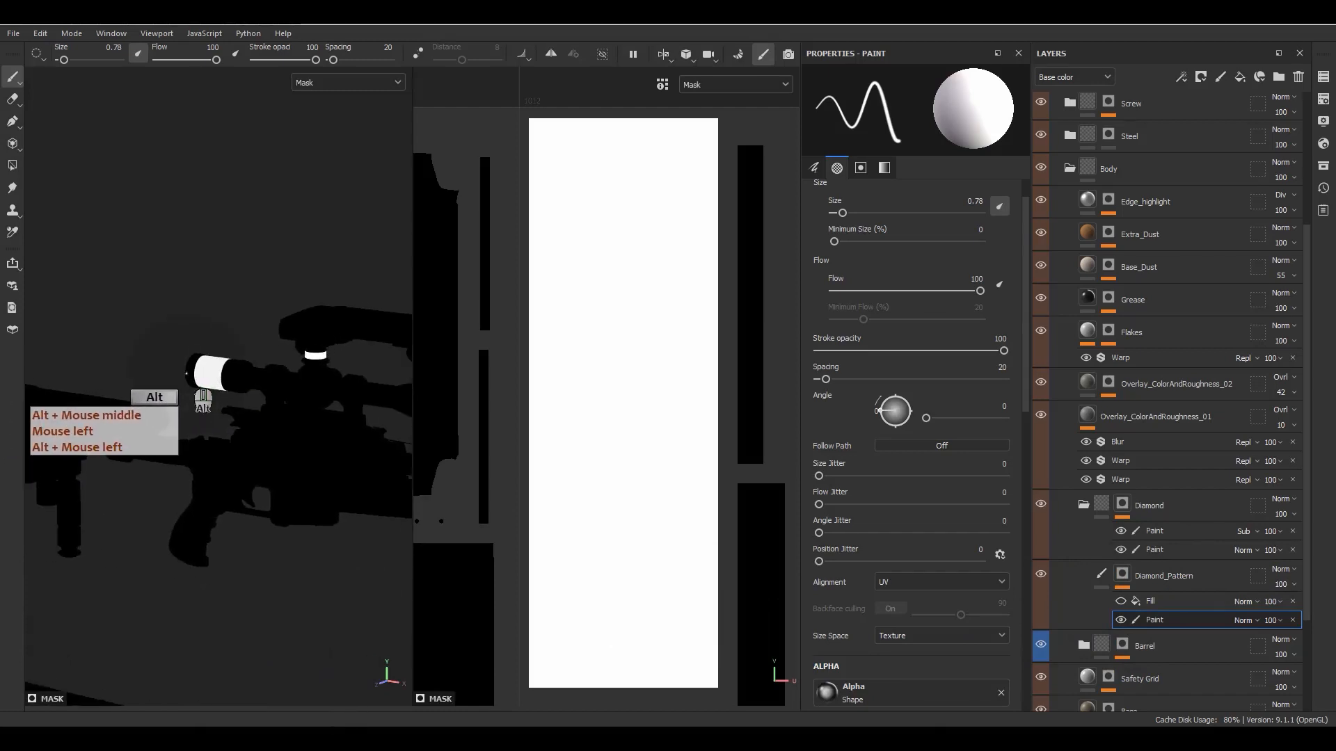
- Show the Fill in Diamond_Pattern's mask again and assign the Fabric Medieval Cross Packed texture to its grayscale
left_click(1115, 602)
left_click(1120, 602)
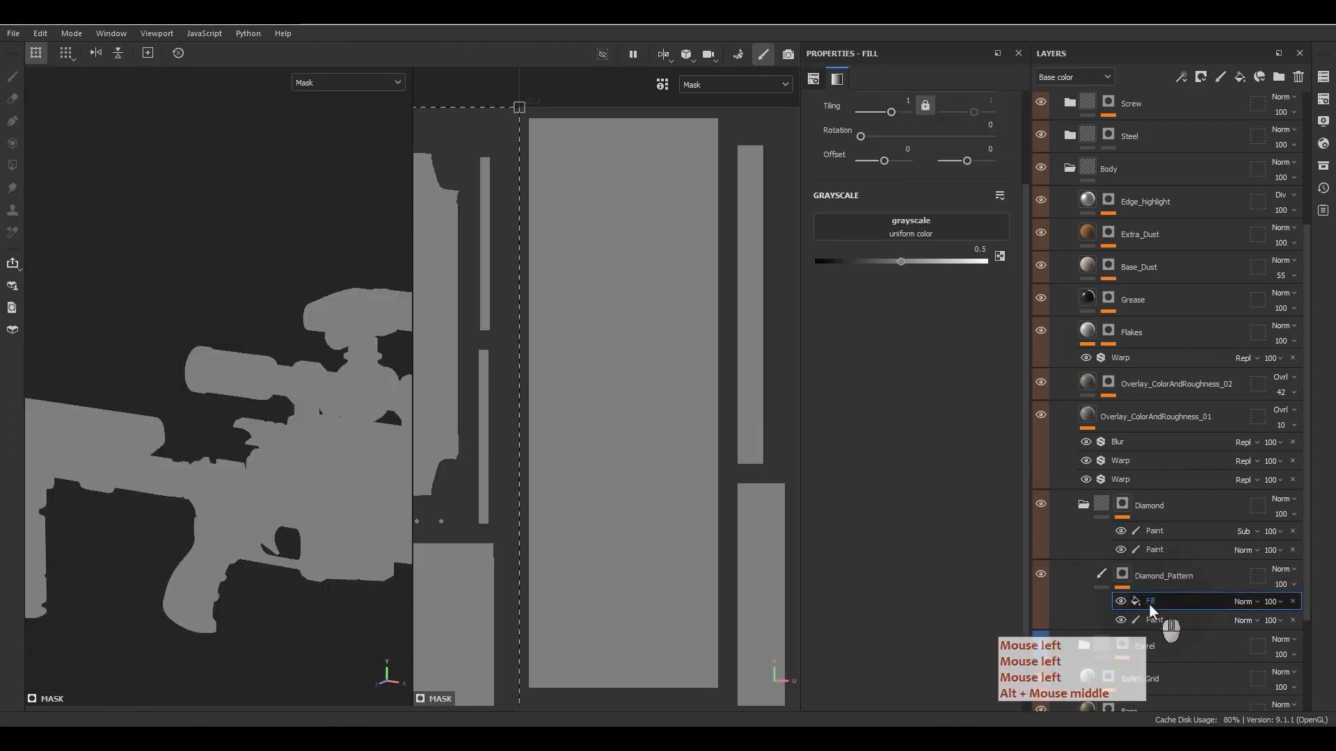
left_click(922, 226)
key("BackSpace")
key("BackSpace")
key("BackSpace")
key("BackSpace")
key("BackSpace")
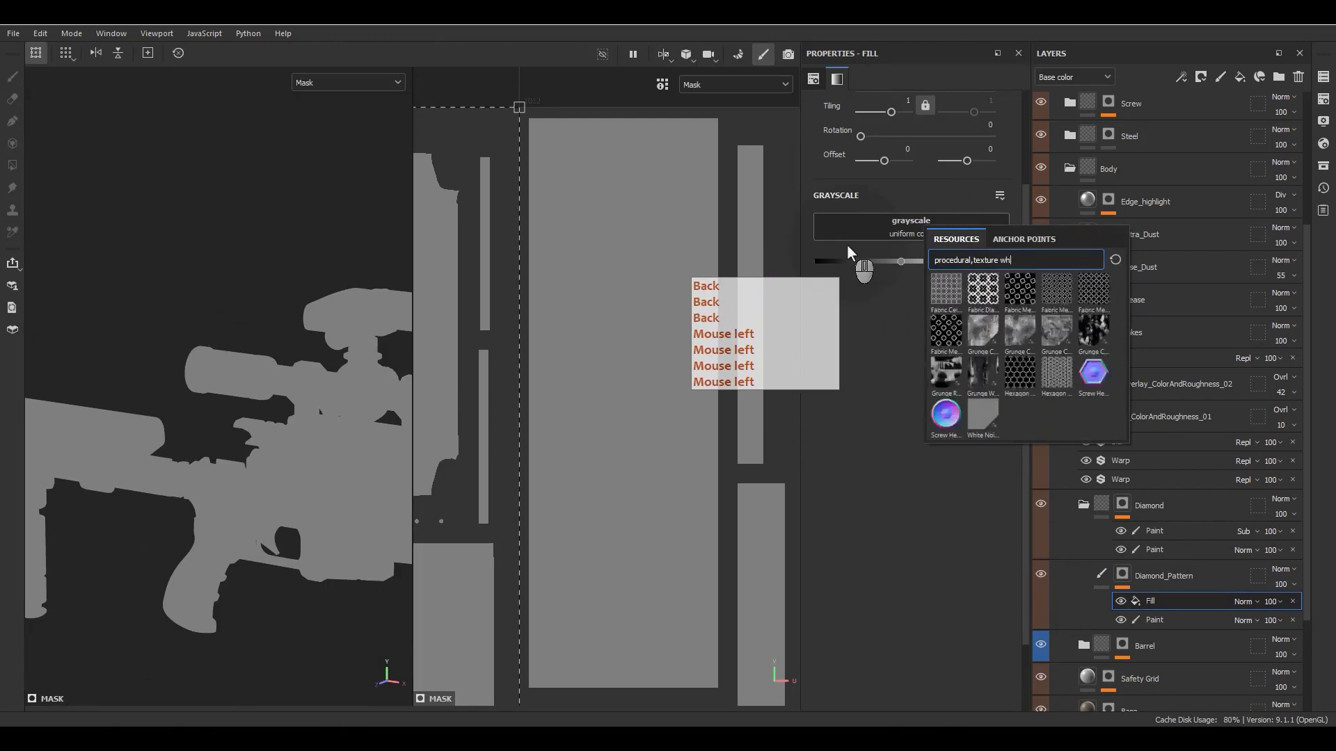
scroll(985, 295, "down", 5)
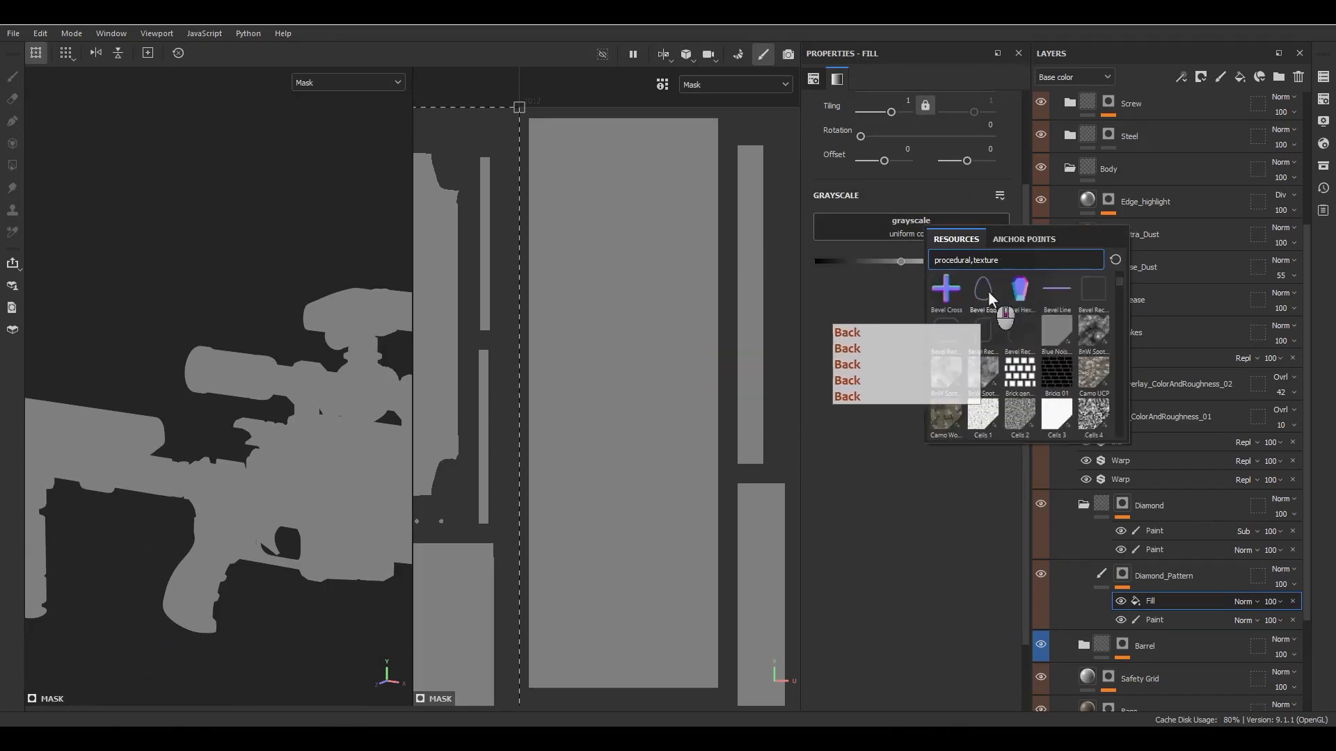
scroll(980, 341, "down", 10)
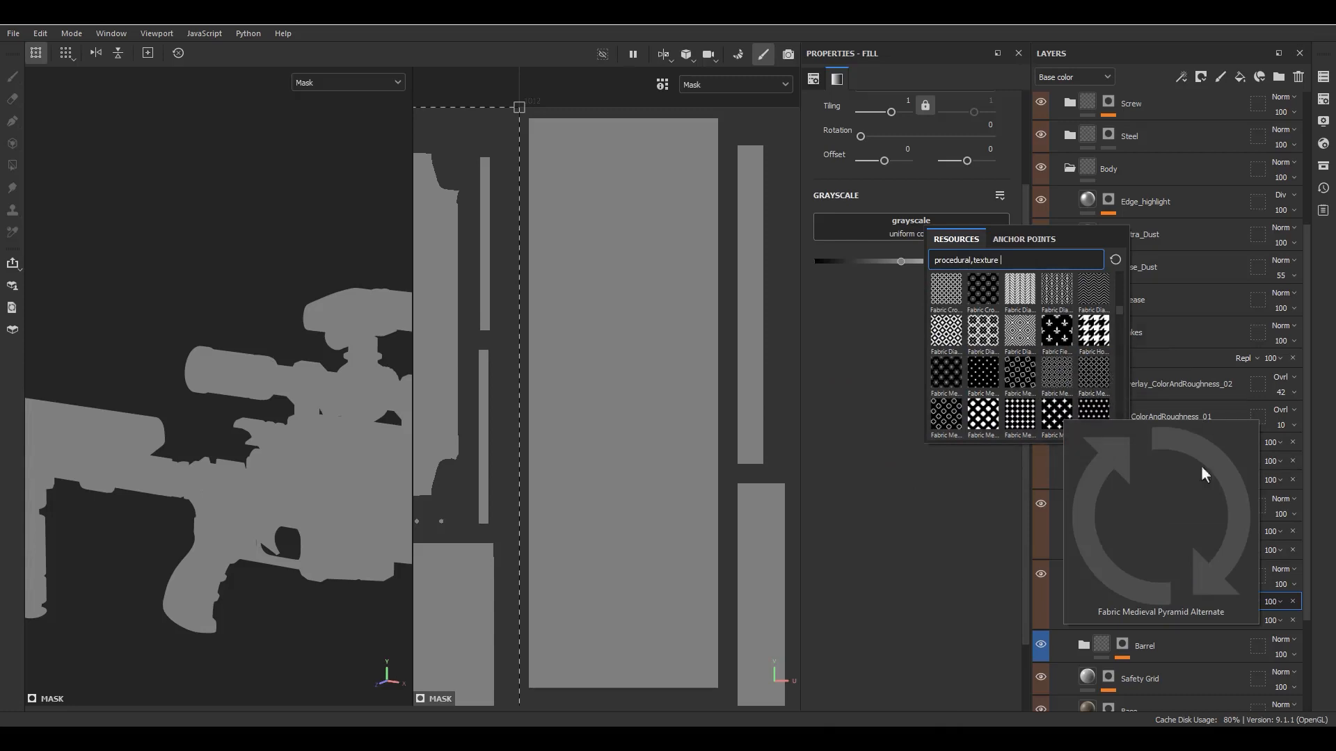
left_click(1087, 365)
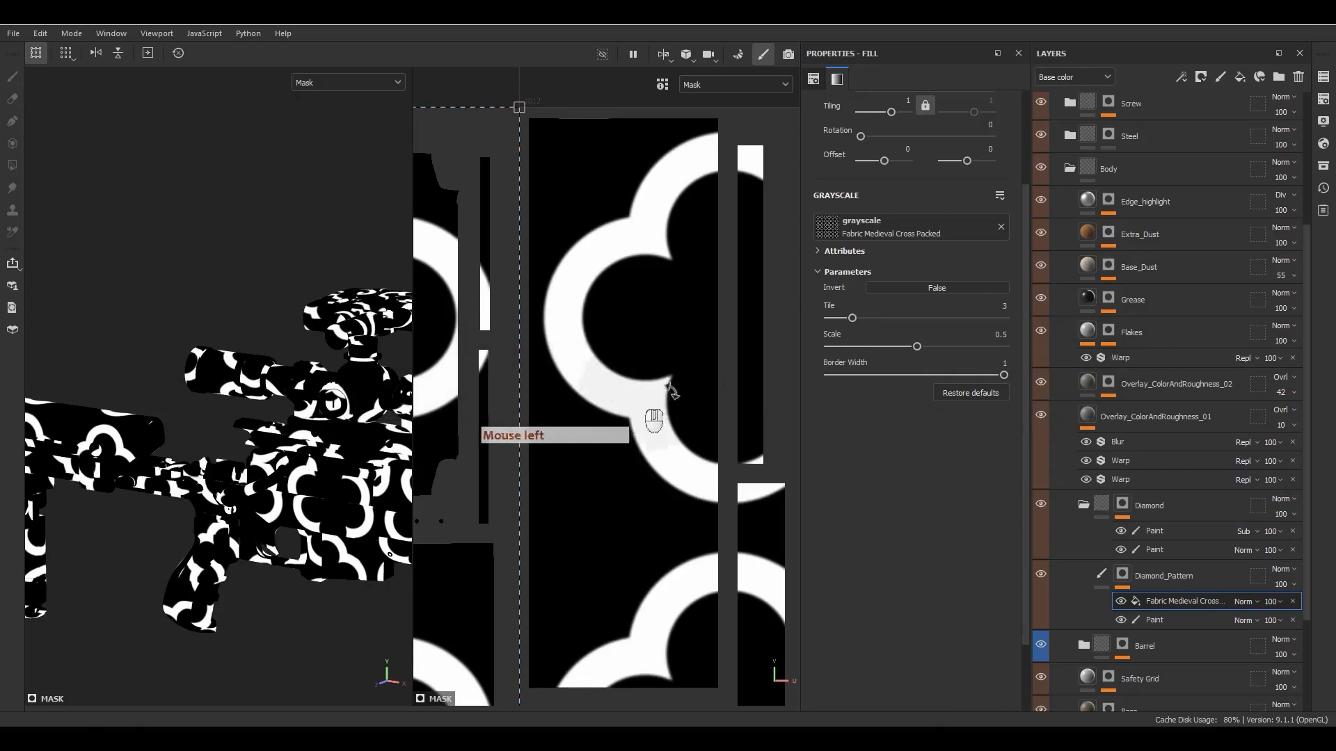
- Replace the mask fill's texture with Fabric Medieval Pyramid Curved
left_click(918, 233)
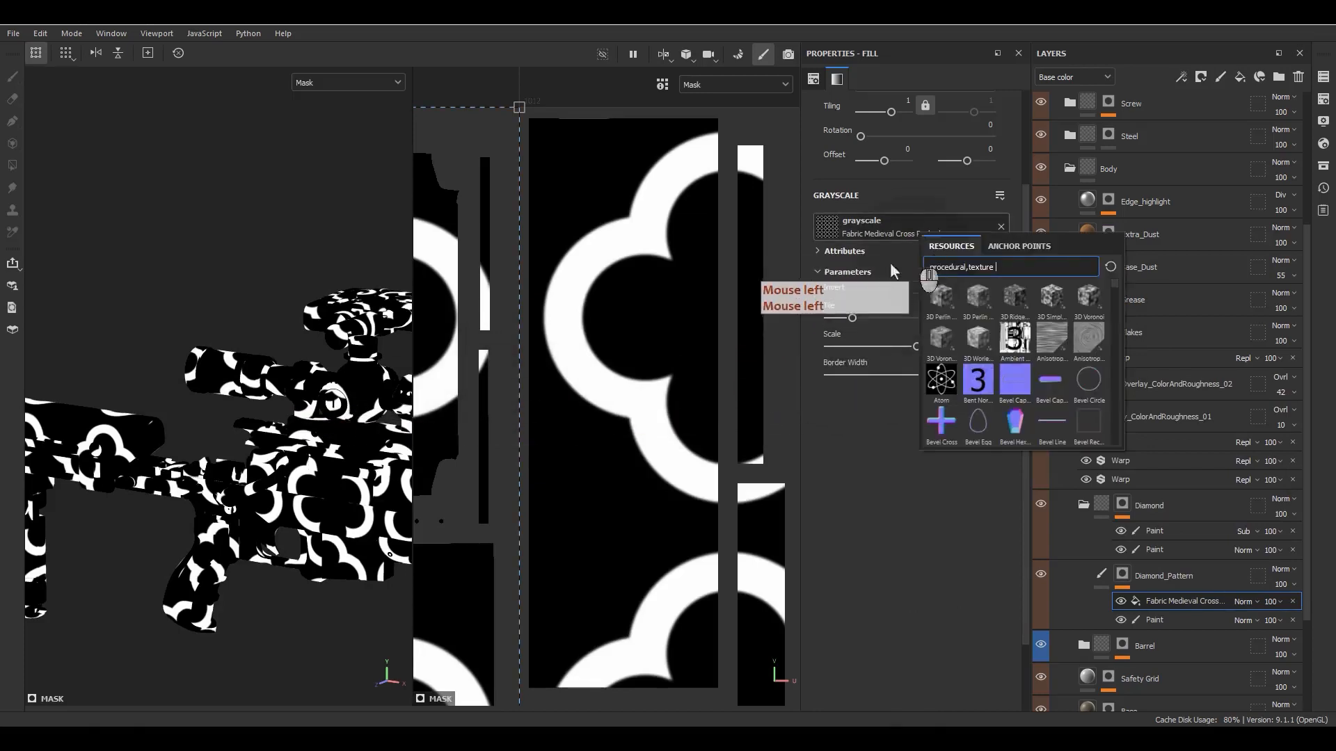
scroll(1038, 365, "down", 5)
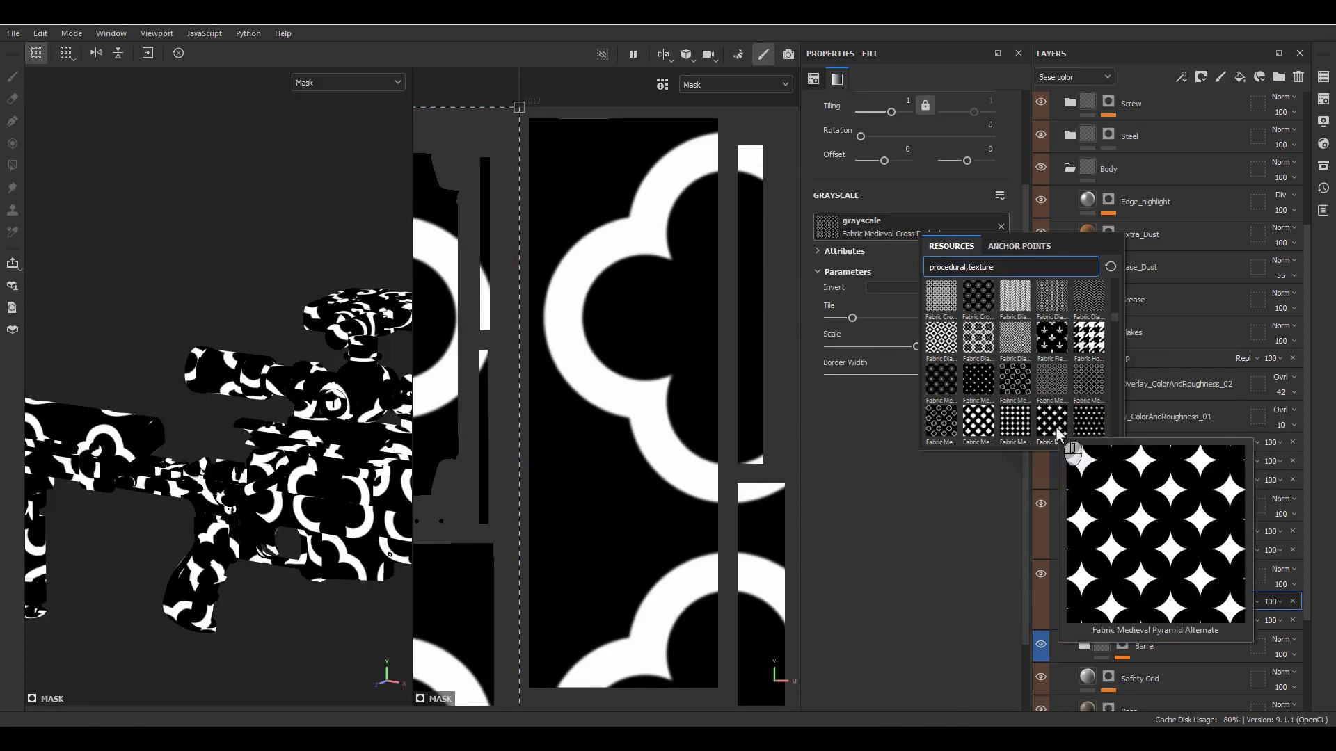
mouse_move(1047, 420)
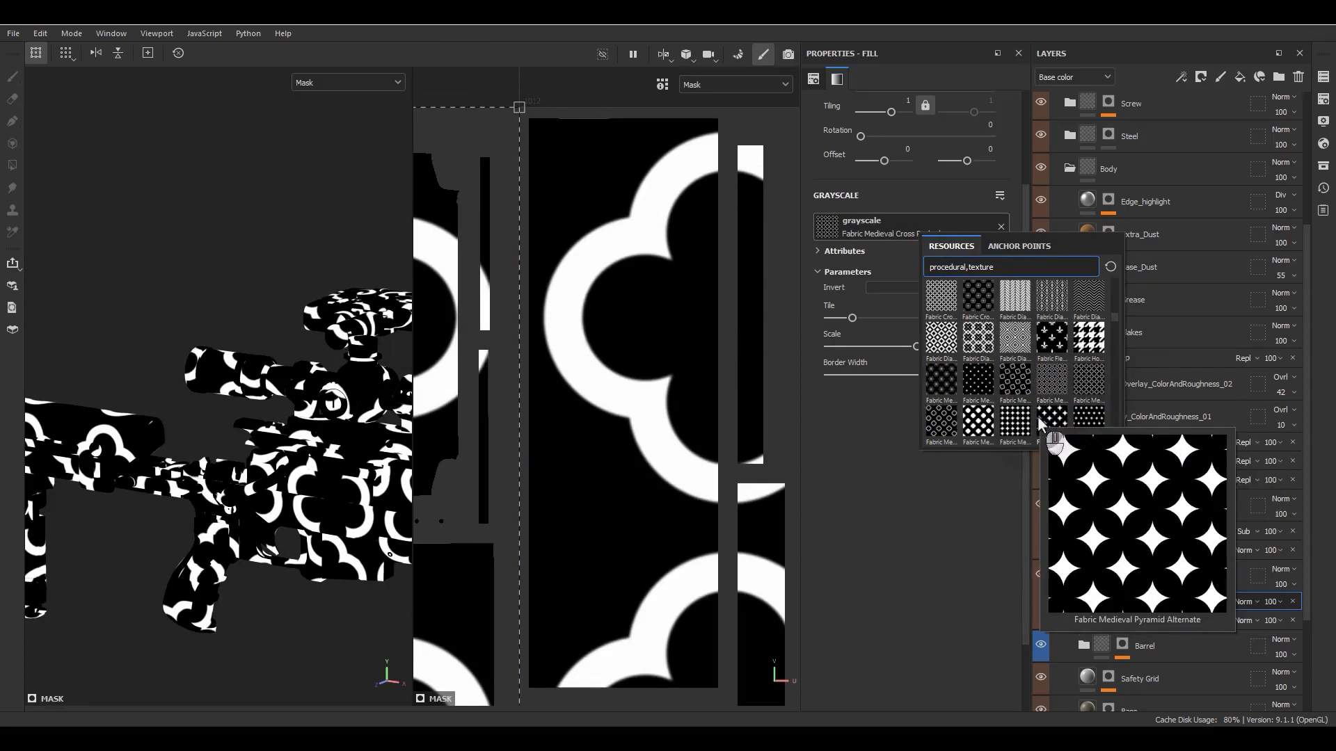
left_click(1080, 415)
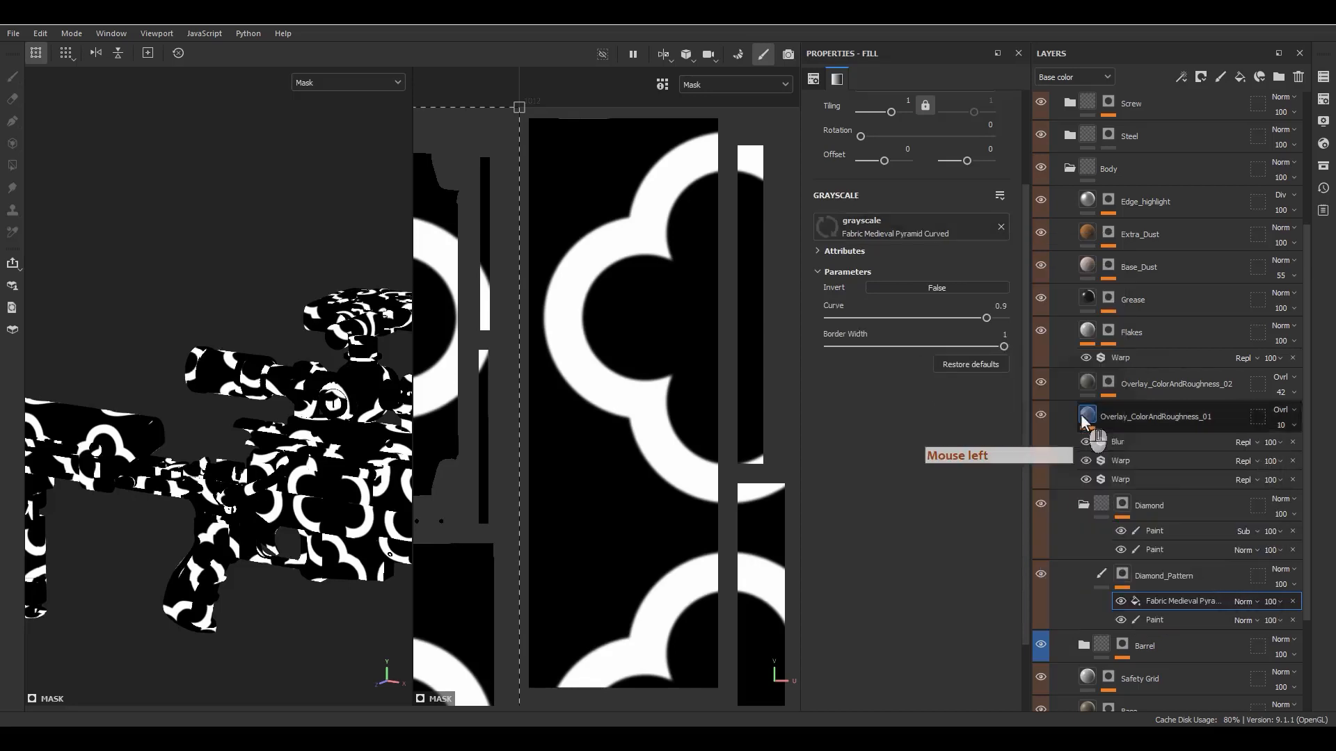
- Try a Curve of 0.5 on the Fabric Medieval Pyramid Curved texture and settle on 0.4
left_click(1000, 307)
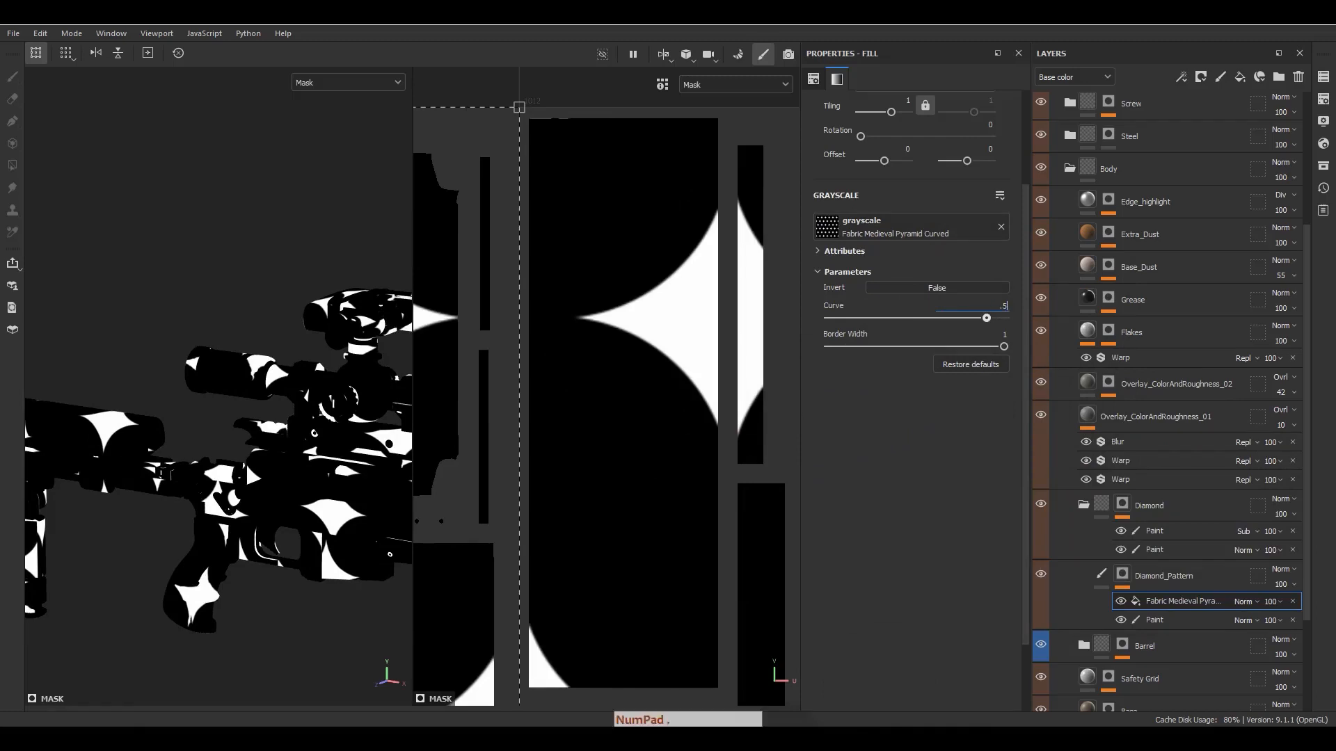
key("Return")
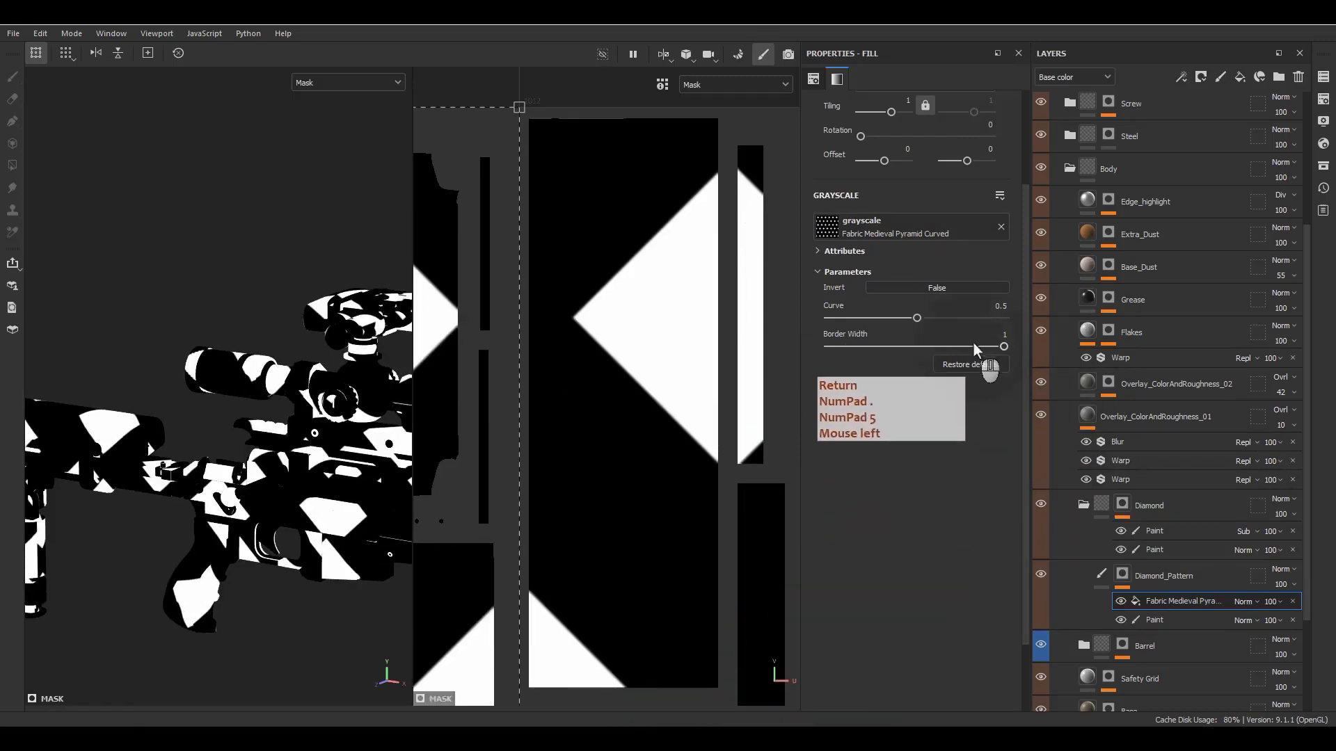
left_click(991, 306)
type(".")
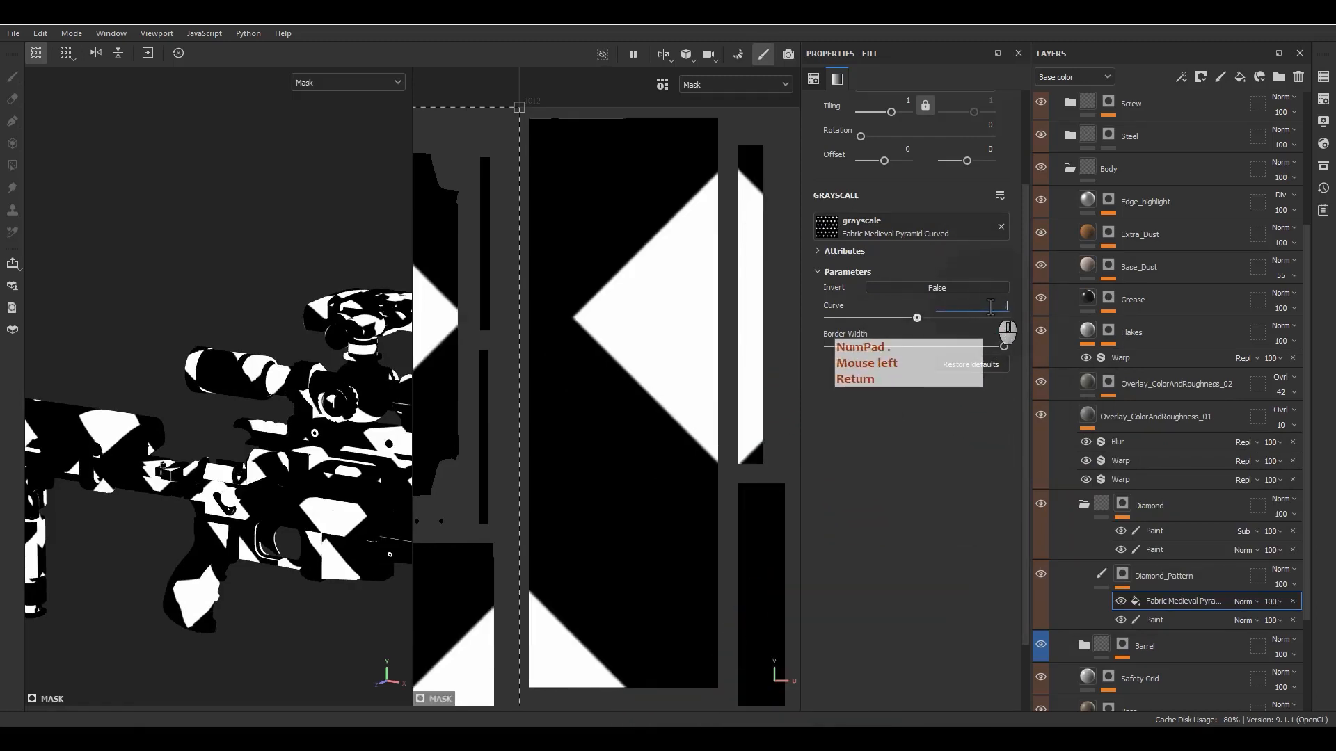
type("4")
key("Return")
scroll(607, 350, "down", 3)
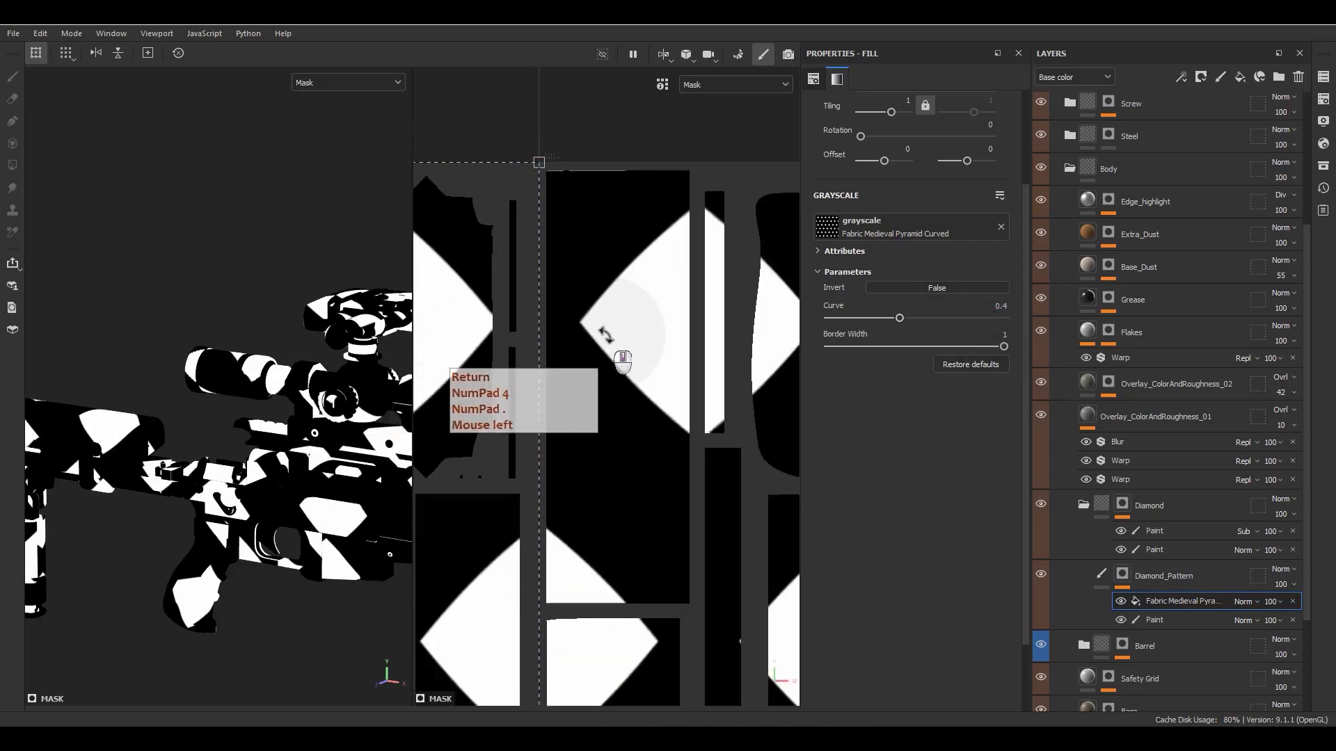
left_click_drag(958, 347, 1037, 336)
- Set the mask fill's tiling to 20 and inspect the pattern on the scope tube up close
double_click(905, 101)
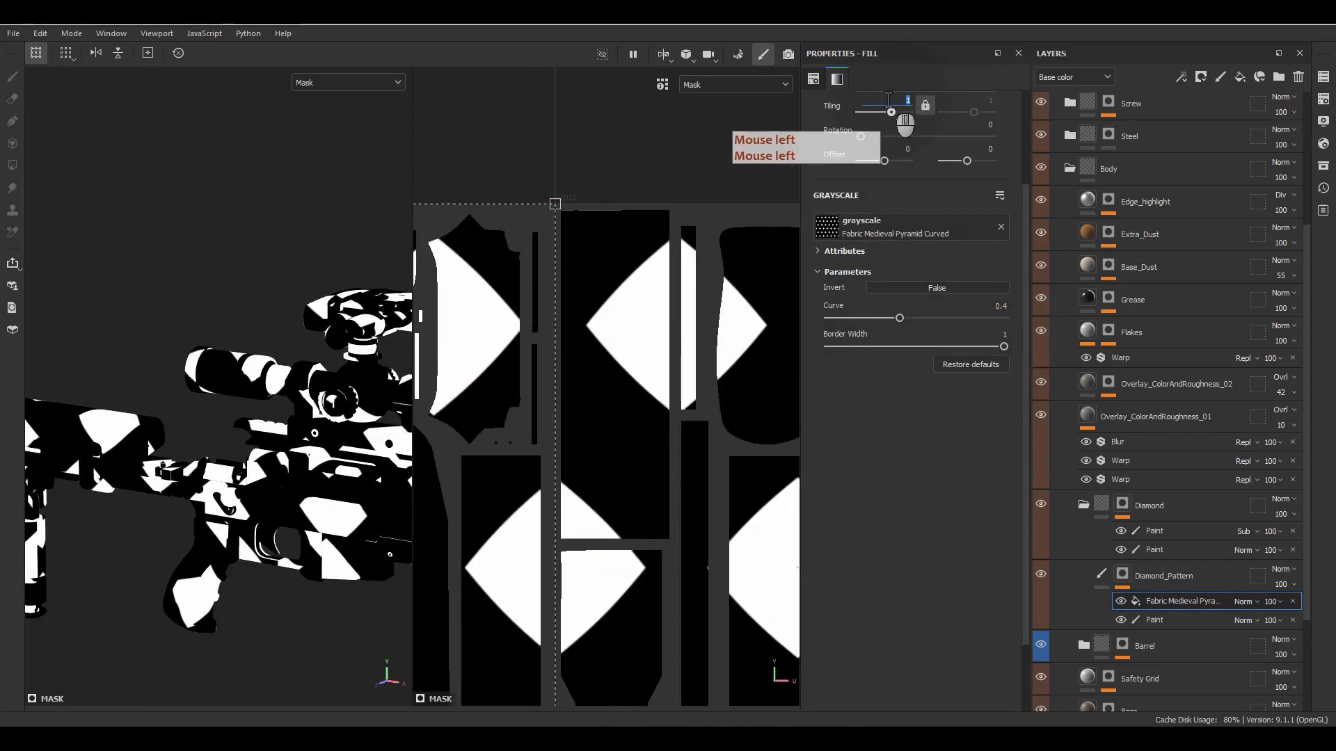
type("20")
key("Return")
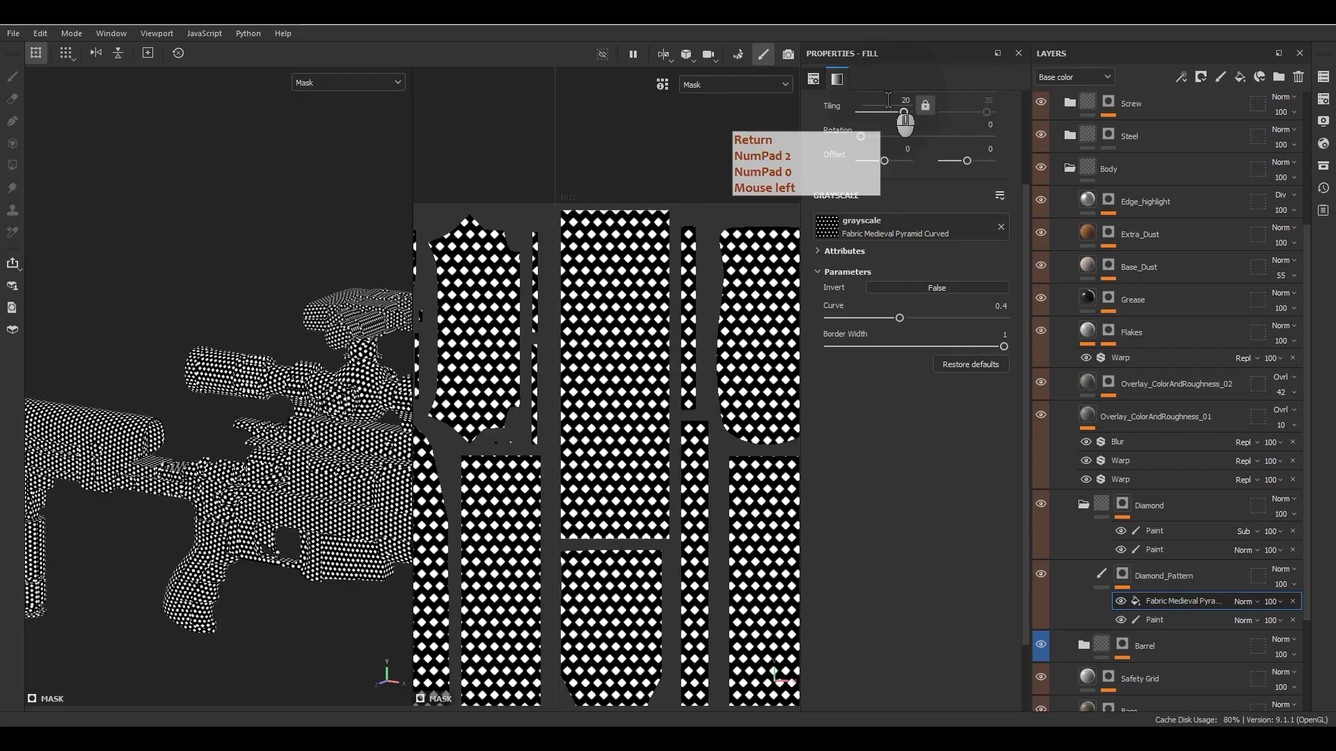
scroll(245, 394, "up", 3)
left_click_drag(245, 394, 195, 393, "alt")
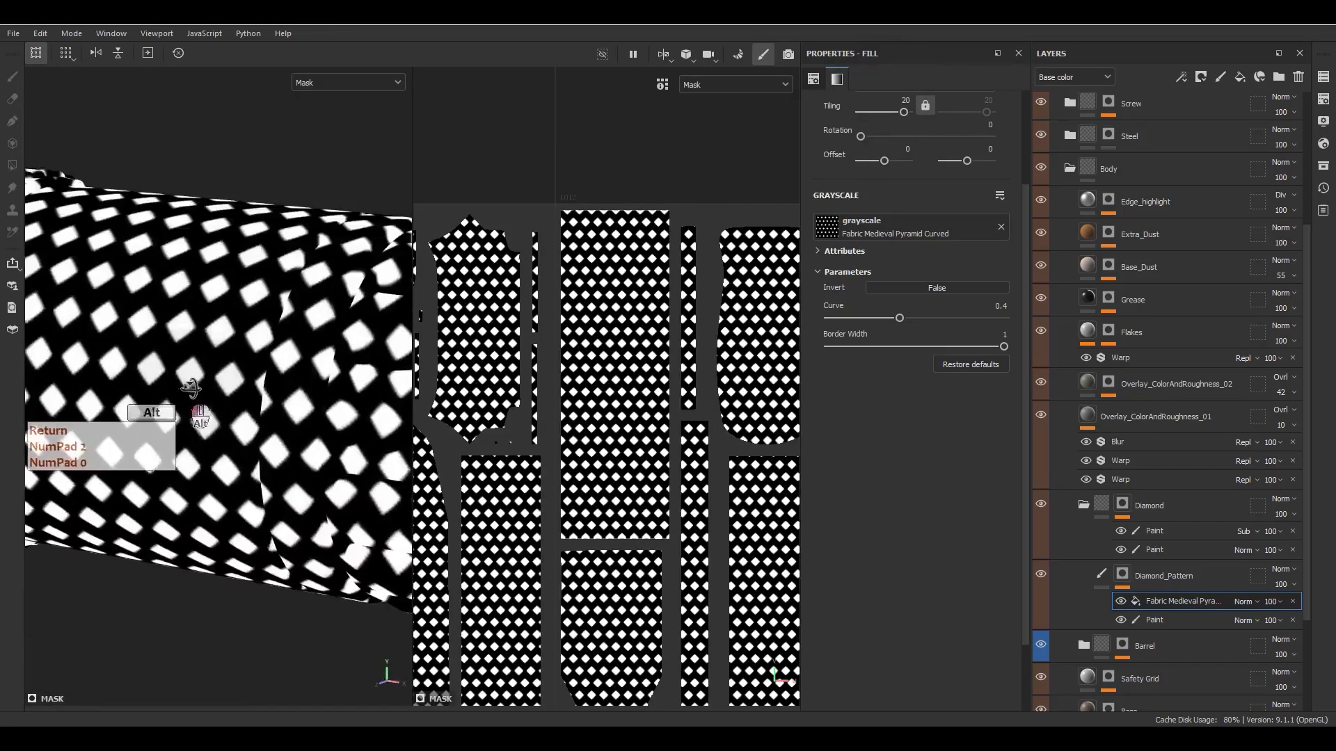
middle_click_drag(195, 393, 346, 400, "alt")
left_click_drag(345, 400, 327, 434, "alt")
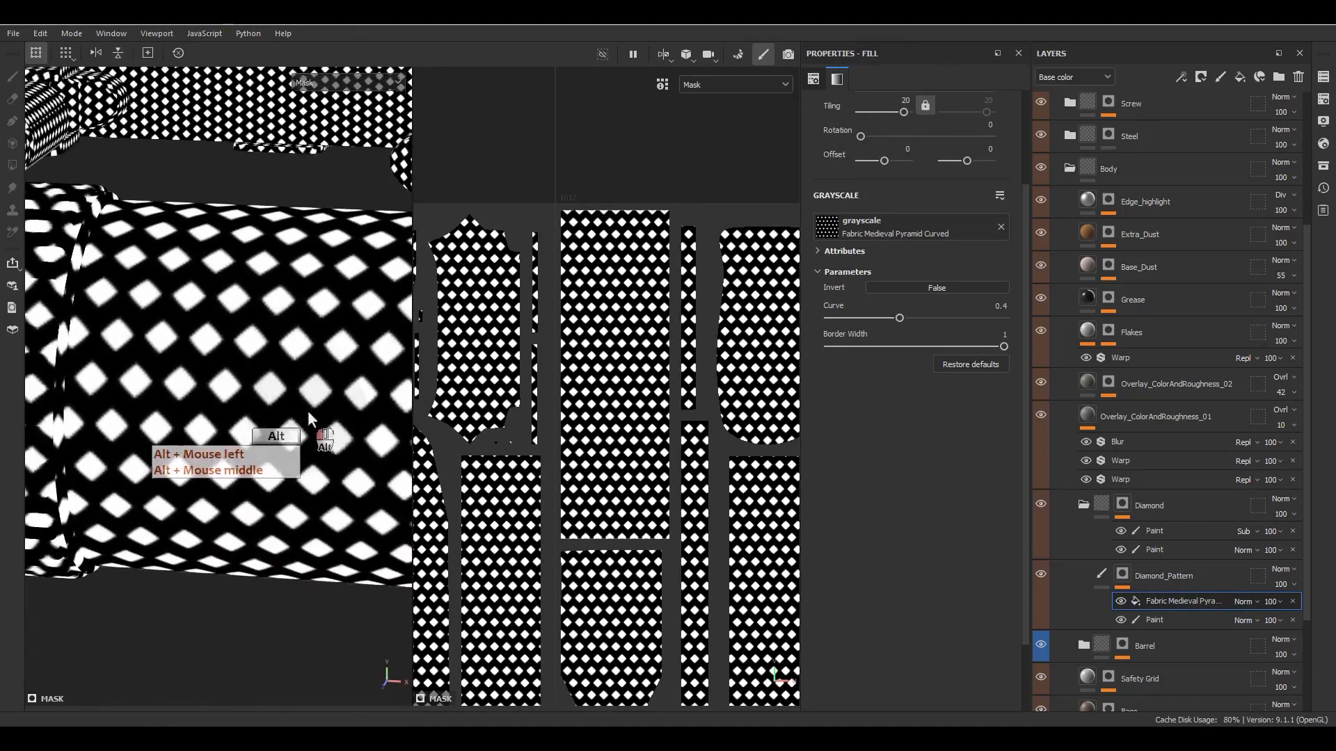
- Swap the mask fill's grayscale texture for Fabric Medieval Pyramid Alternate
left_click(908, 227)
scroll(995, 352, "down", 10)
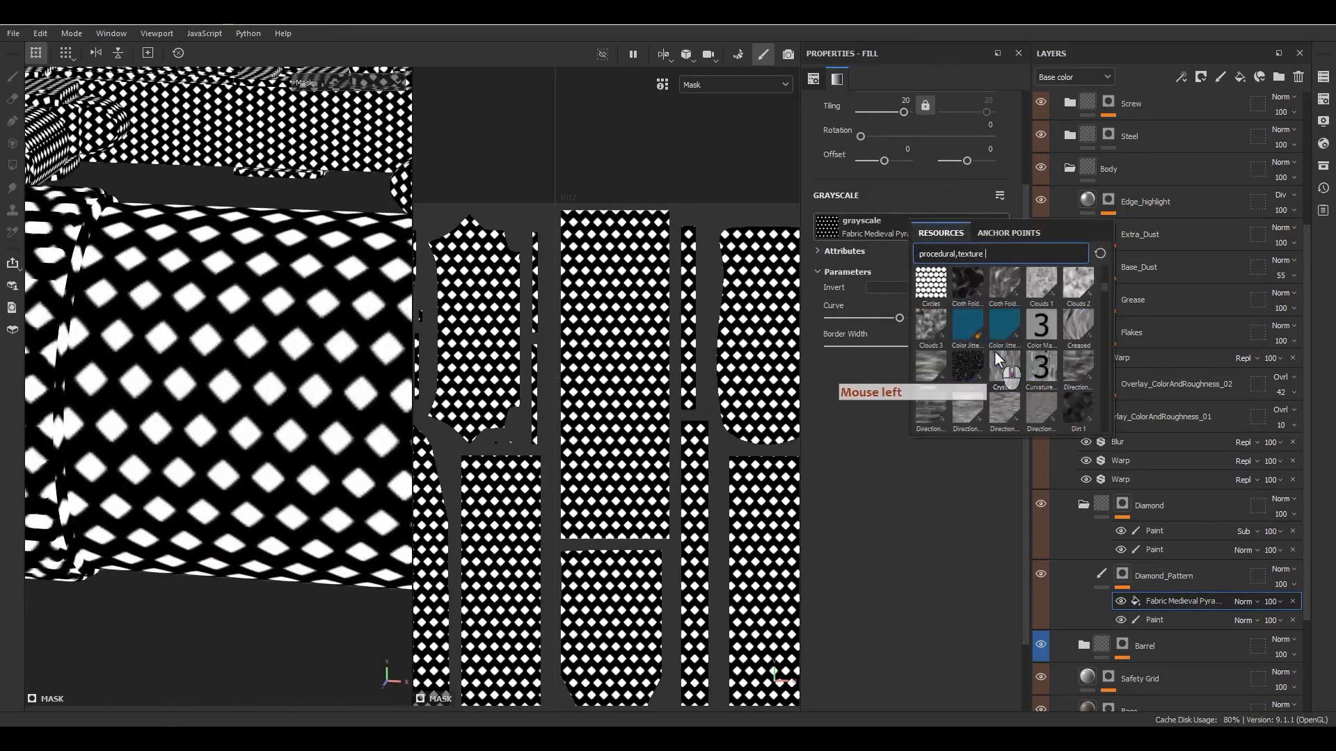
scroll(996, 356, "down", 5)
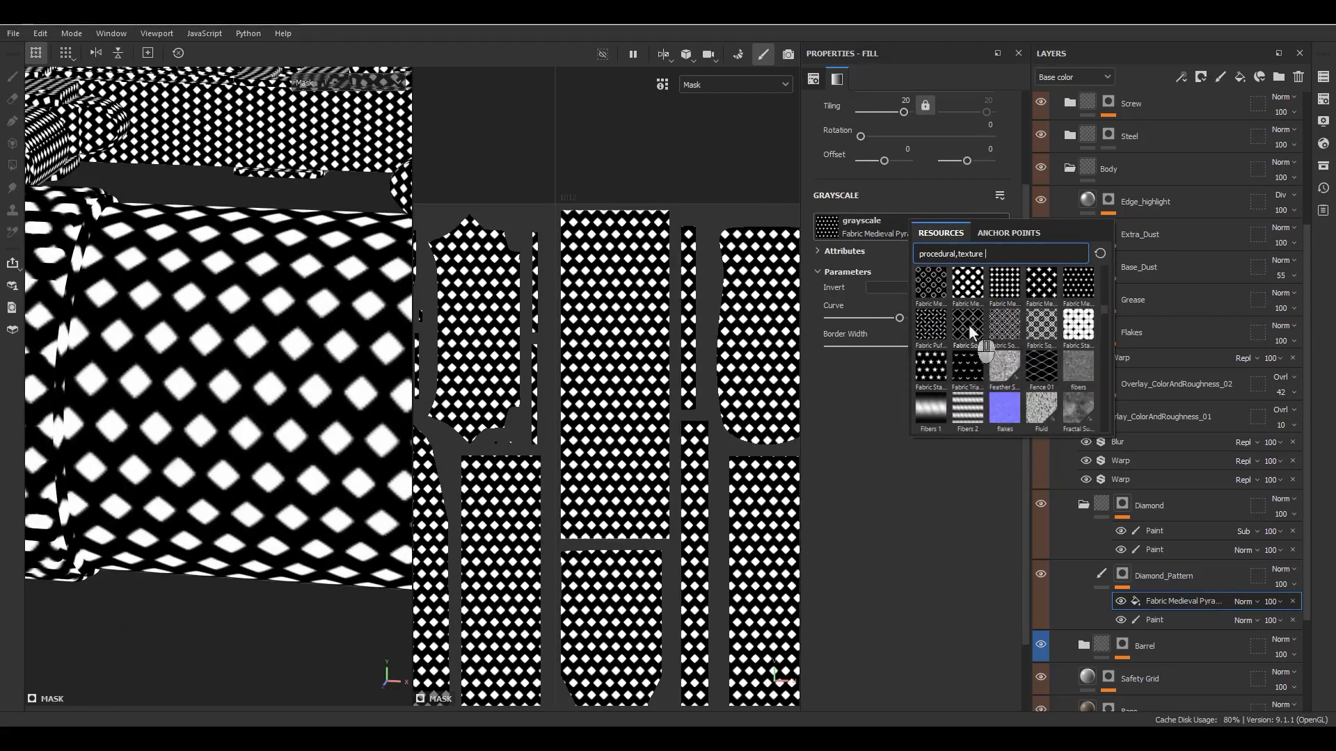
mouse_move(970, 331)
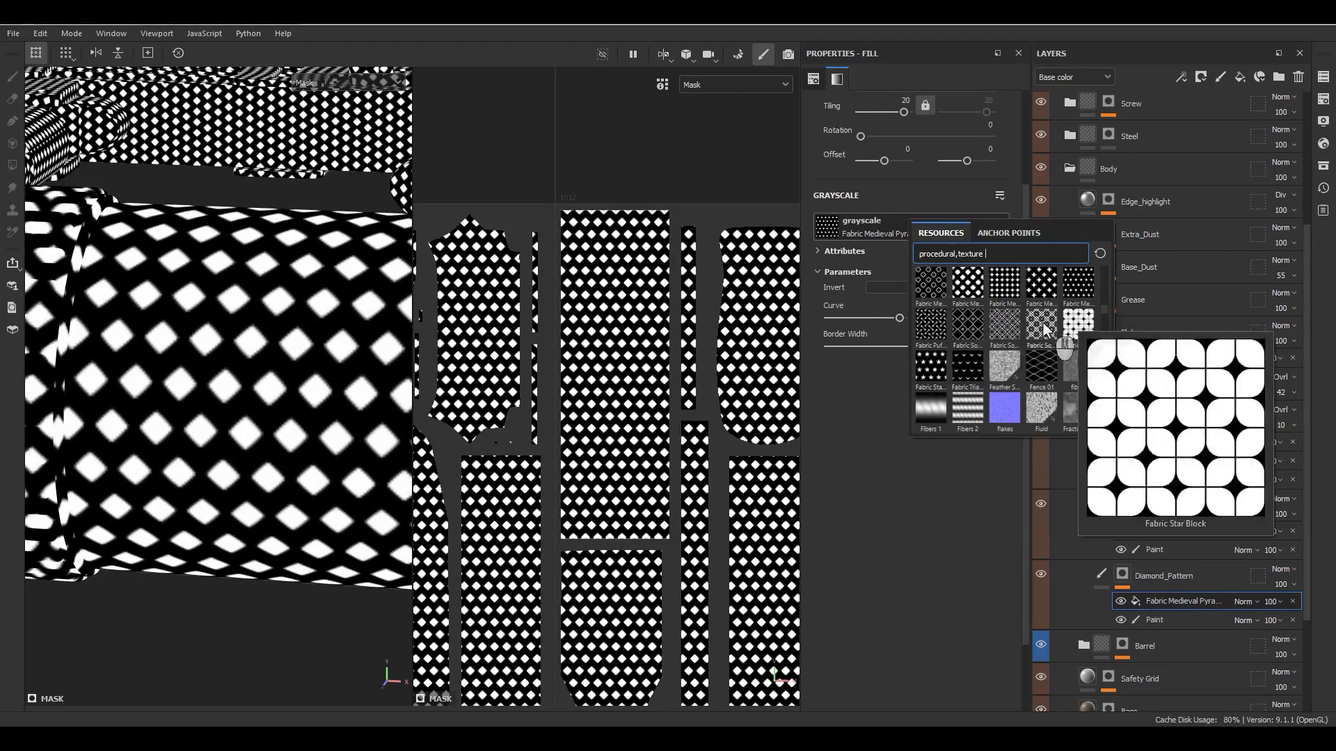
mouse_move(981, 288)
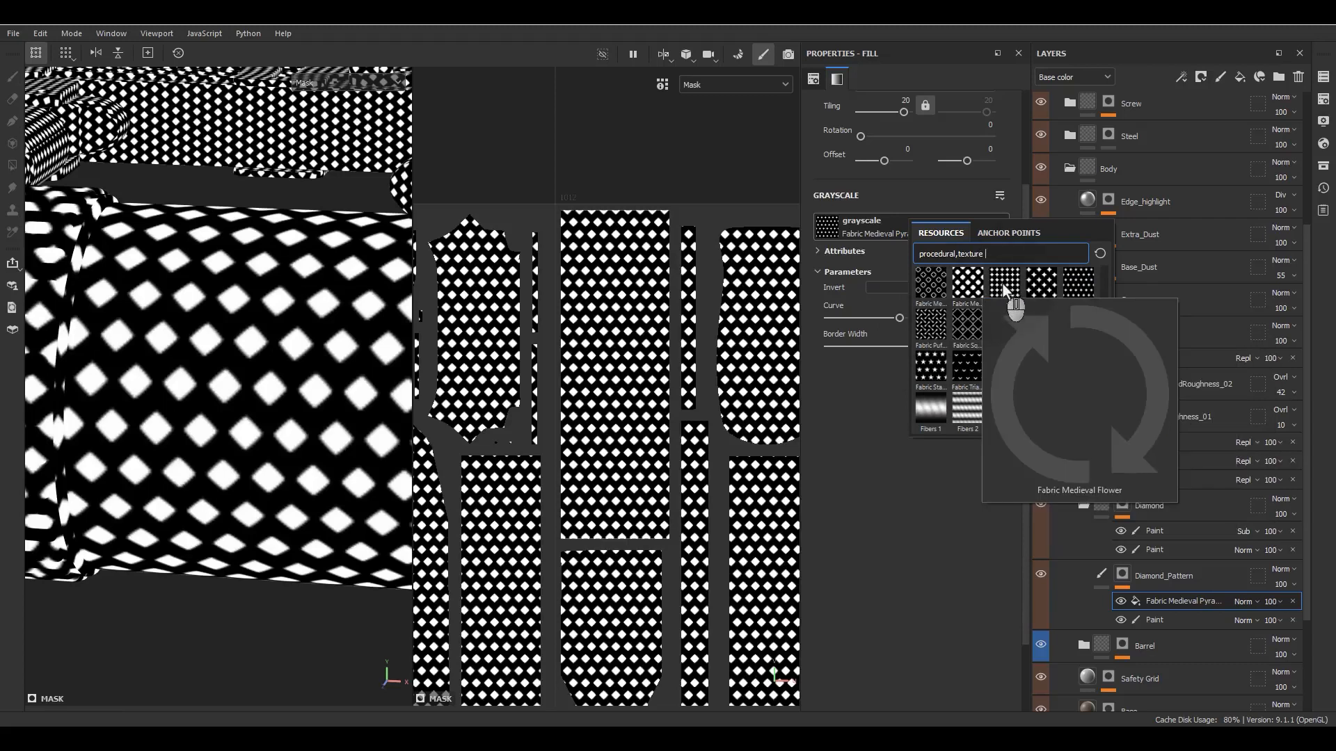
left_click(1038, 286)
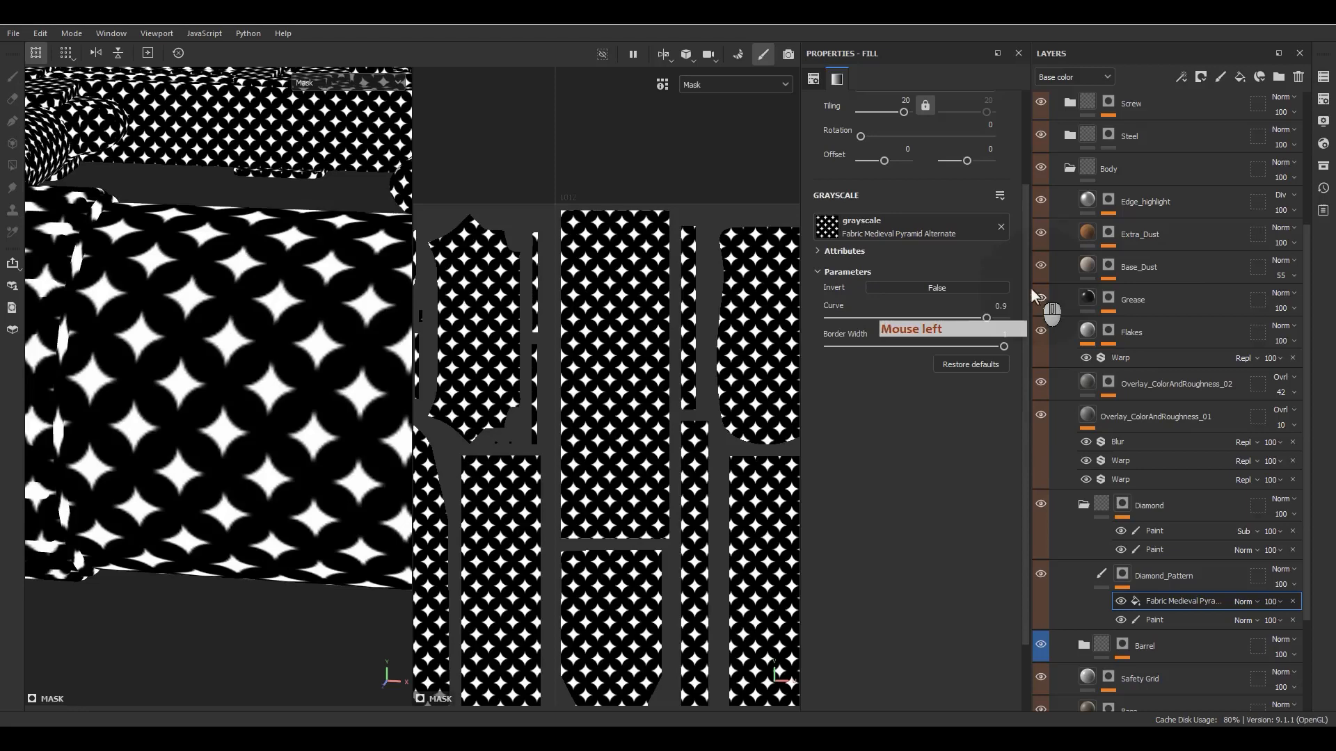
- Try a Curve of 0.5 on the Fabric Medieval Pyramid Alternate texture and settle on 0.4
left_click(943, 320)
key("ctrl+a")
type(".5")
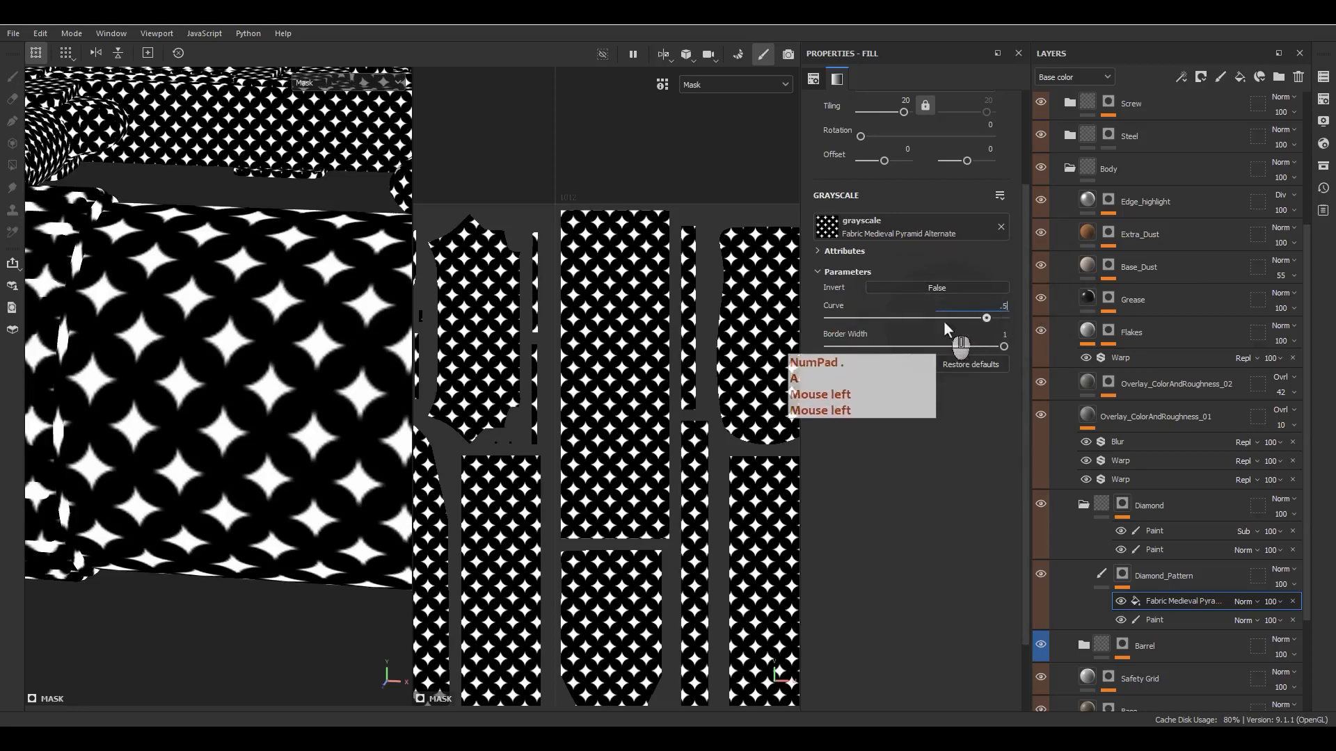
key("Return")
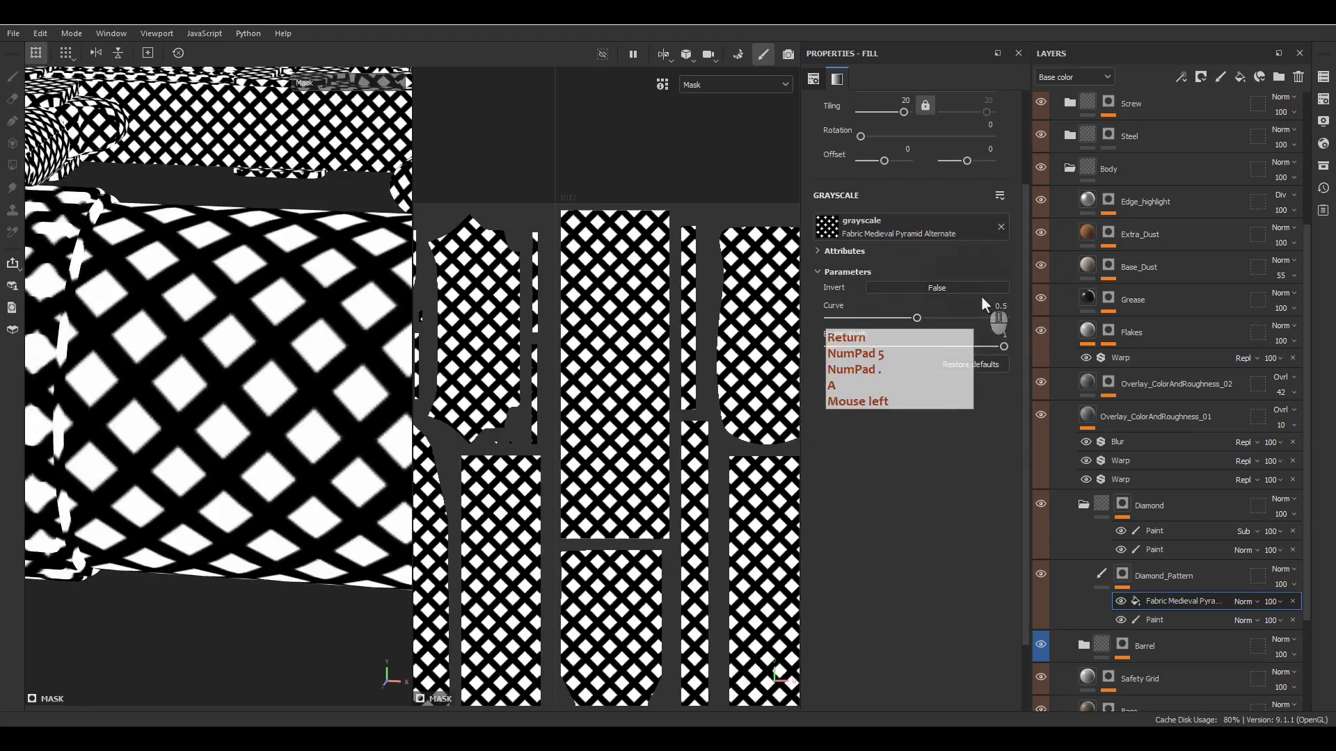
left_click(953, 306)
type(".4")
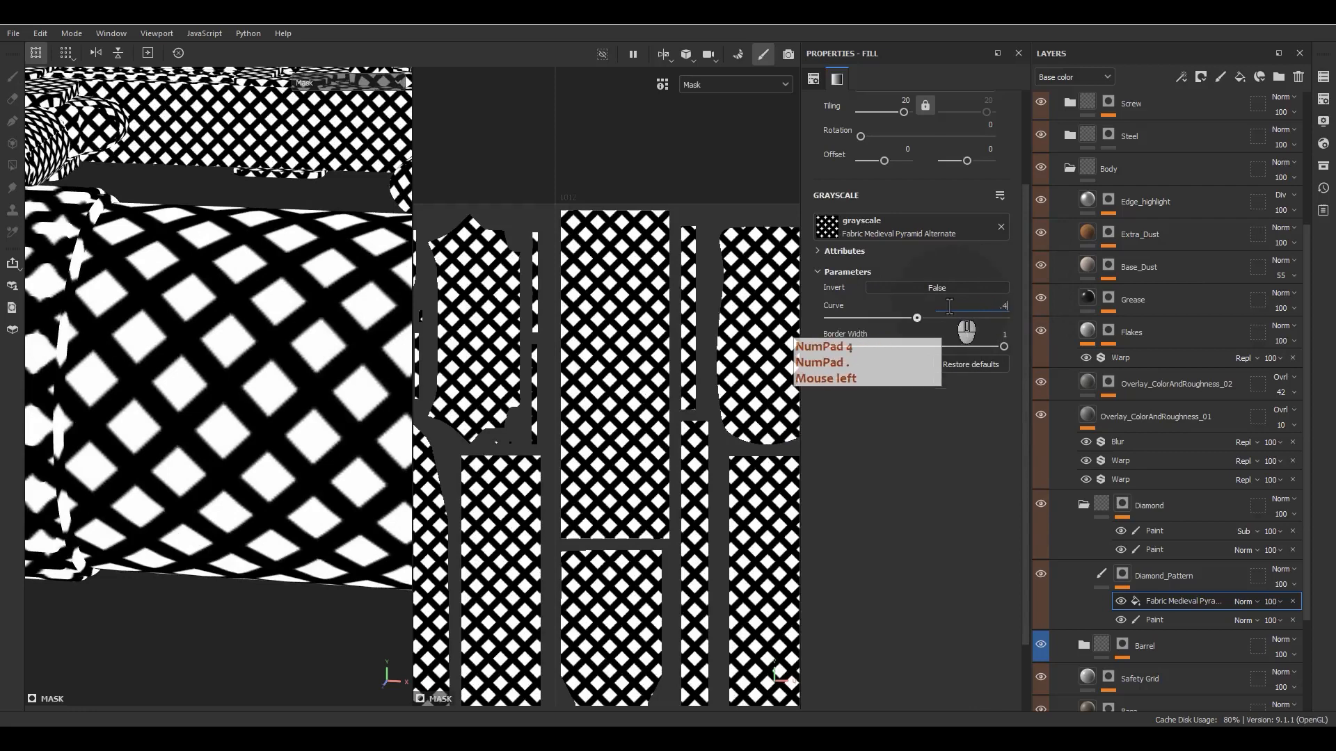
key("Return")
- Add a Bevel filter above the pattern fill in Diamond_Pattern's mask
right_click(1191, 601)
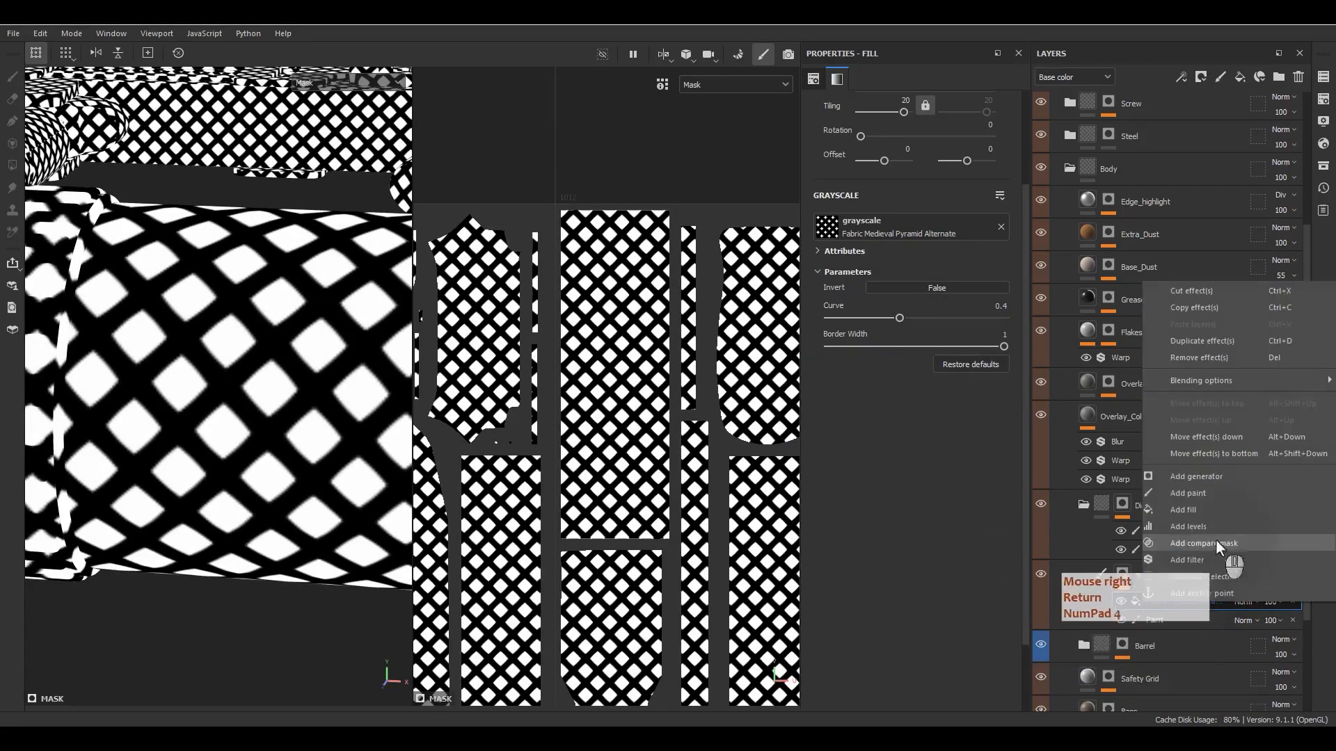
left_click(1190, 558)
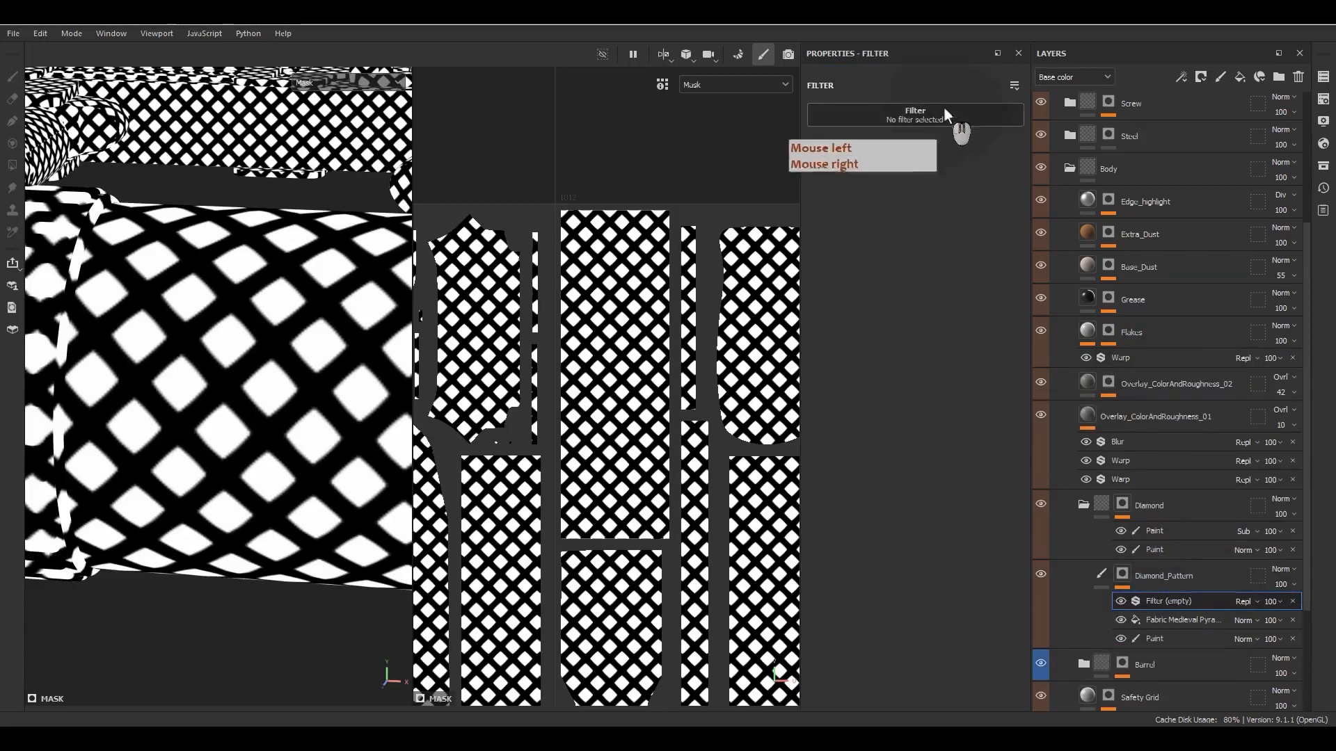
left_click(943, 114)
left_click(986, 123)
type("be")
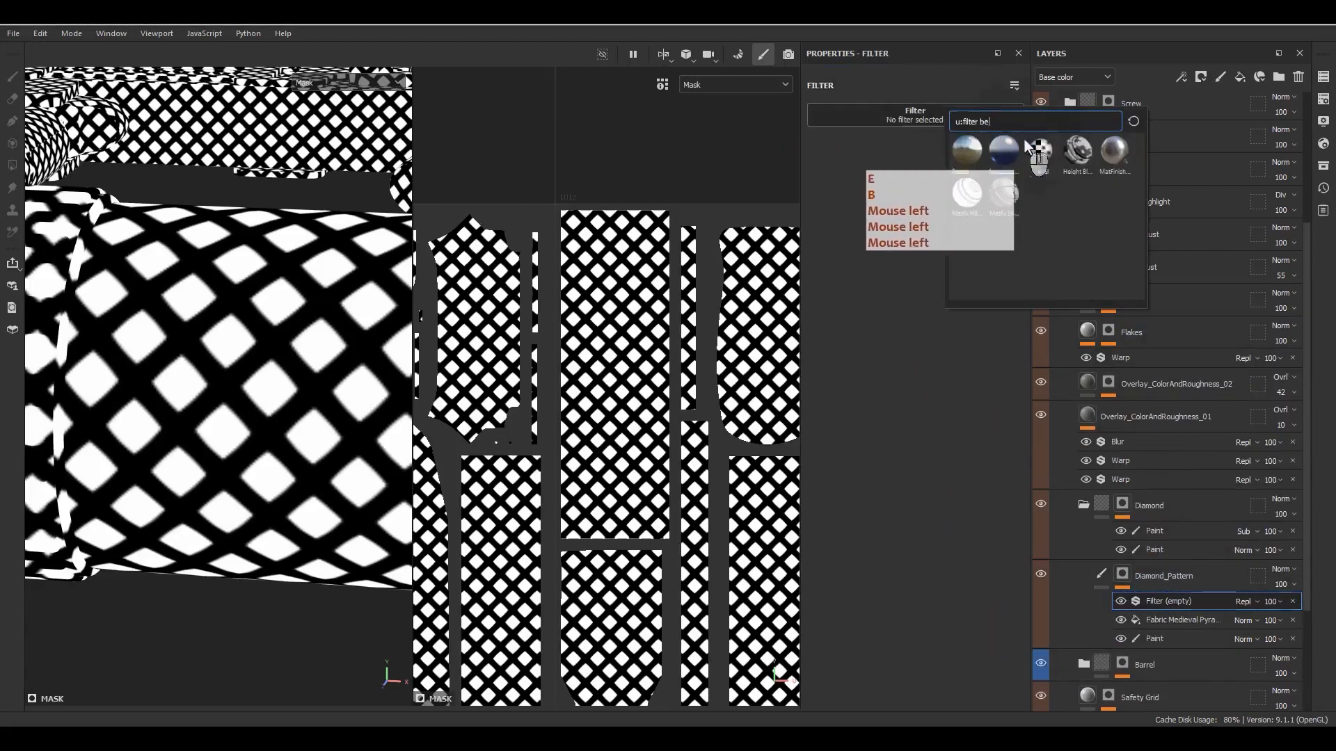
left_click(1038, 150)
- Set the Bevel filter's distance to 0.0463 and its smoothing to 0.21
left_click(910, 203)
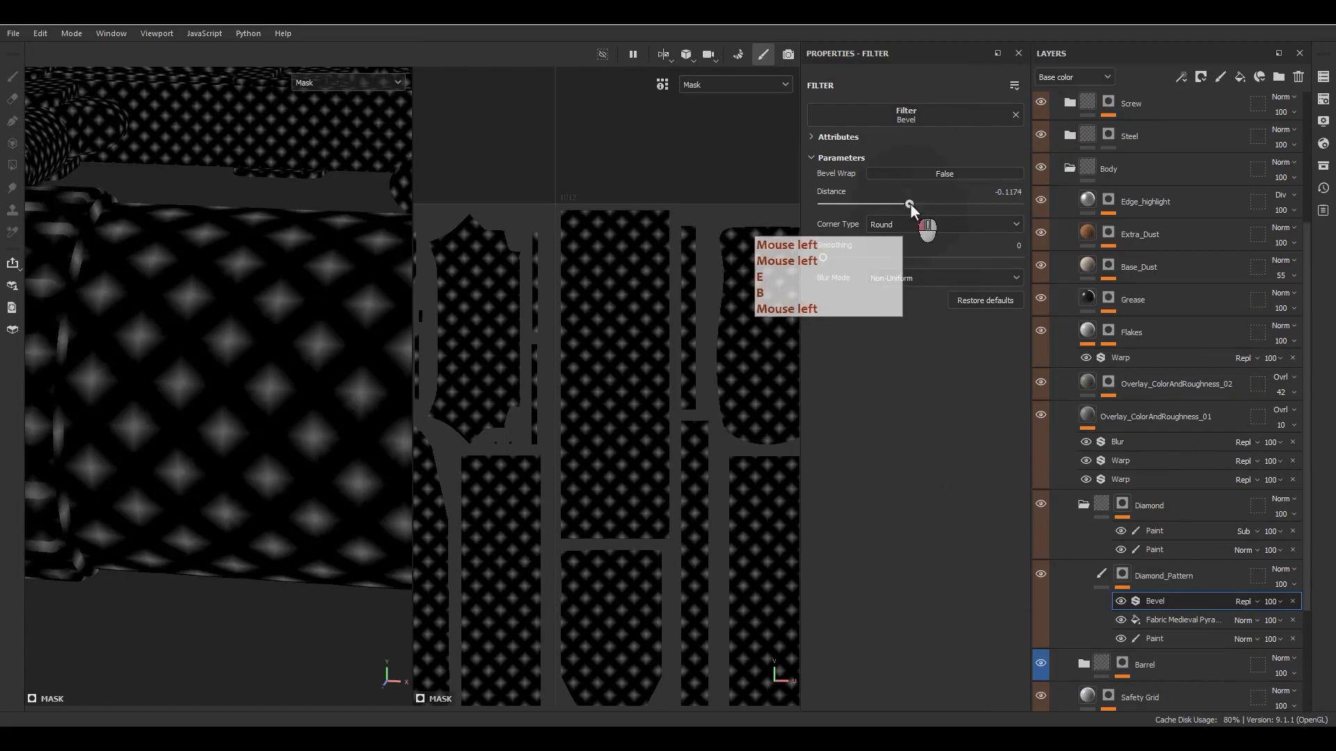
left_click_drag(910, 203, 925, 205)
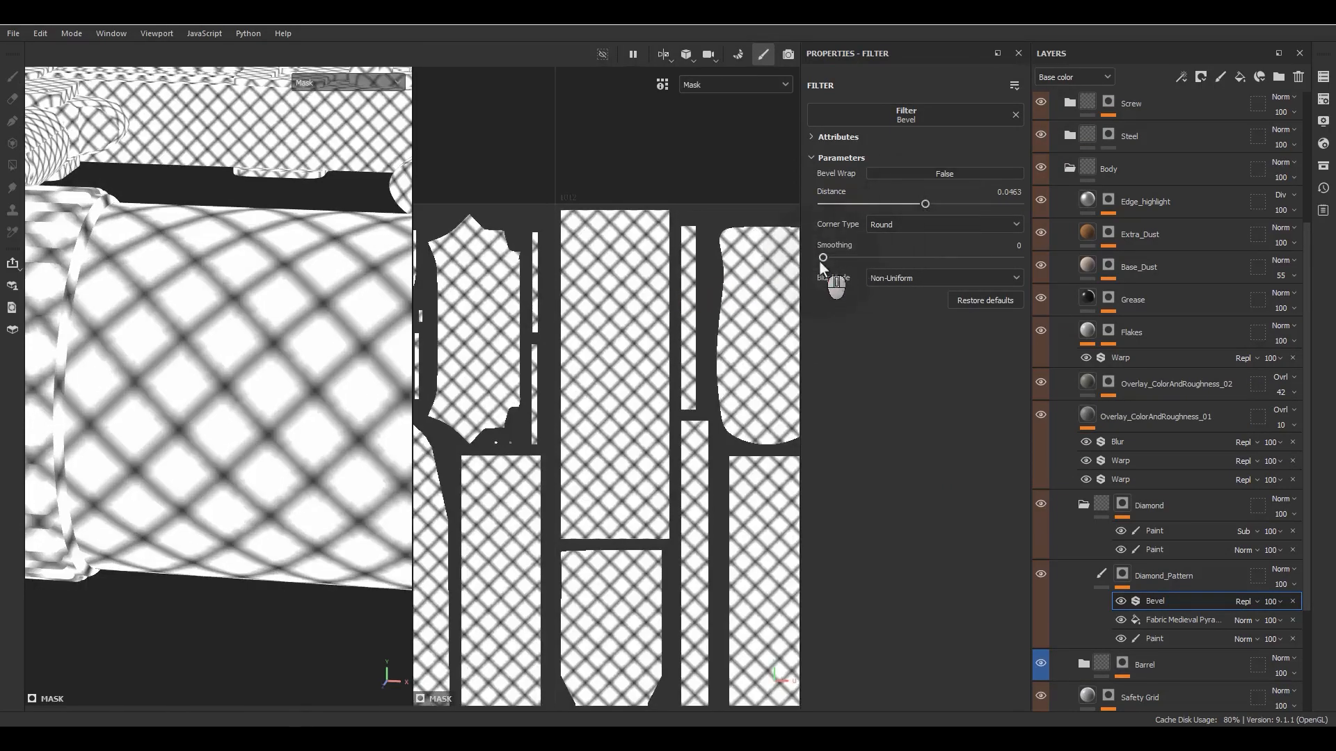
left_click_drag(822, 258, 831, 263)
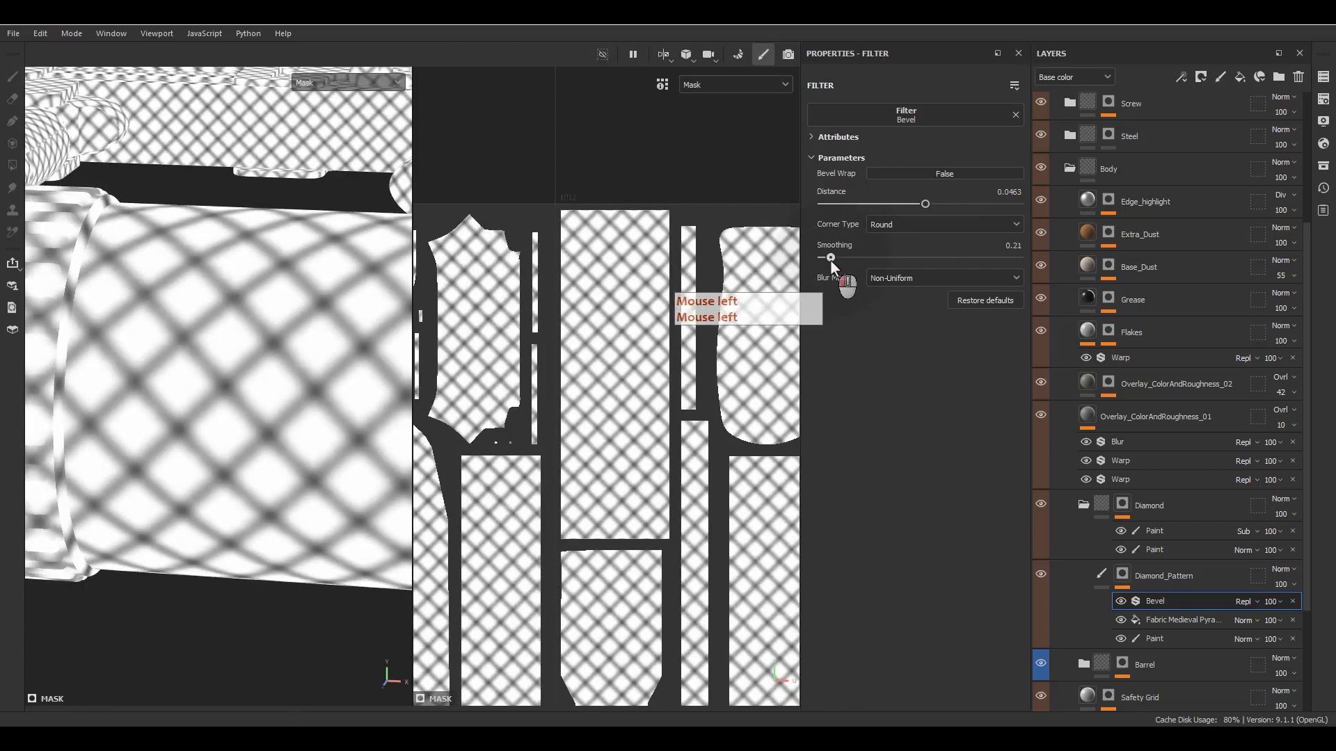
- Add a Levels effect above the Bevel filter and compare the mask with the Bevel hidden and shown
right_click(1169, 605)
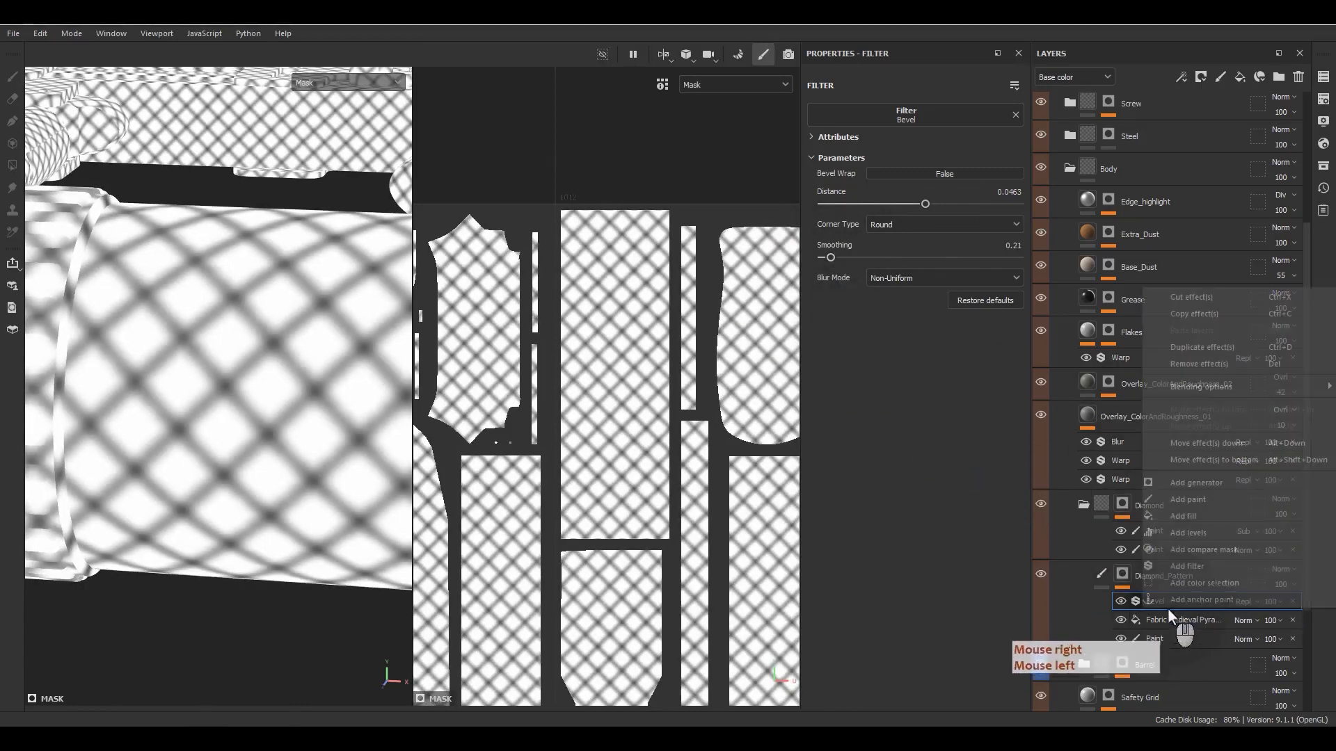
left_click(1185, 533)
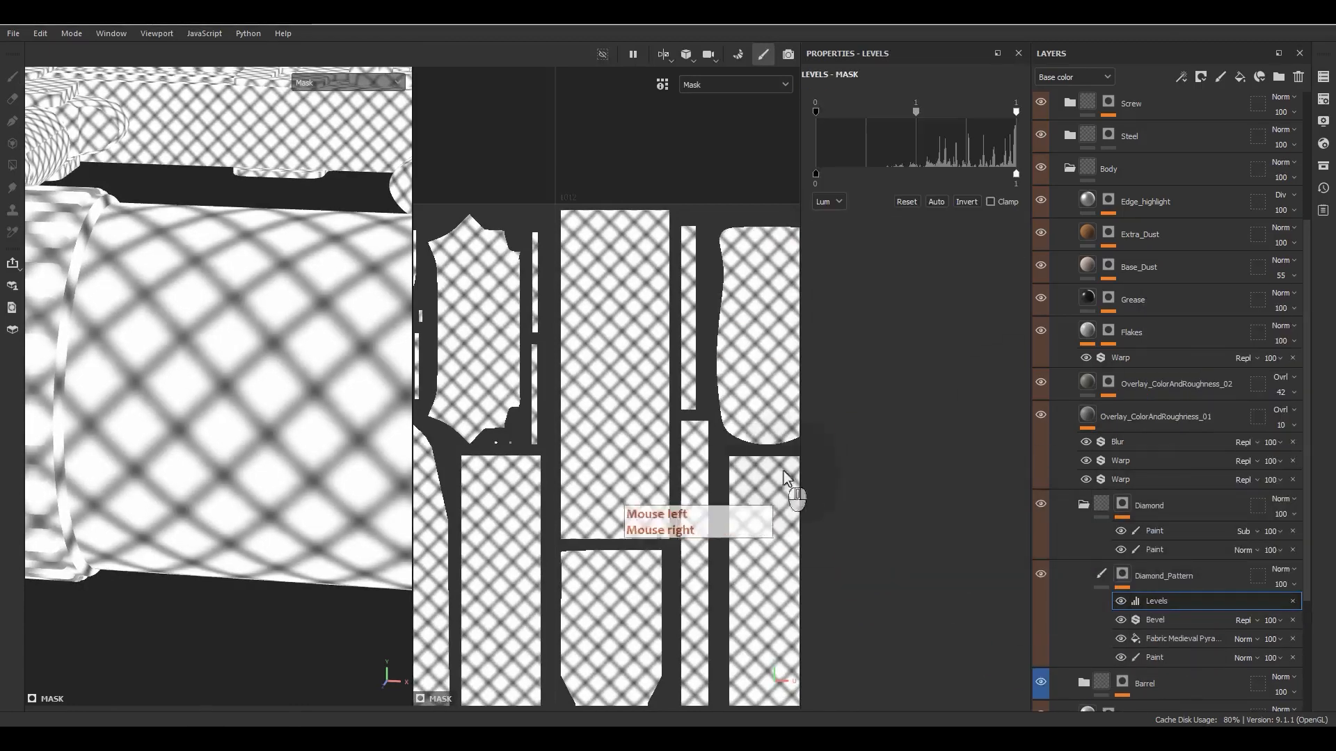
left_click(1120, 620)
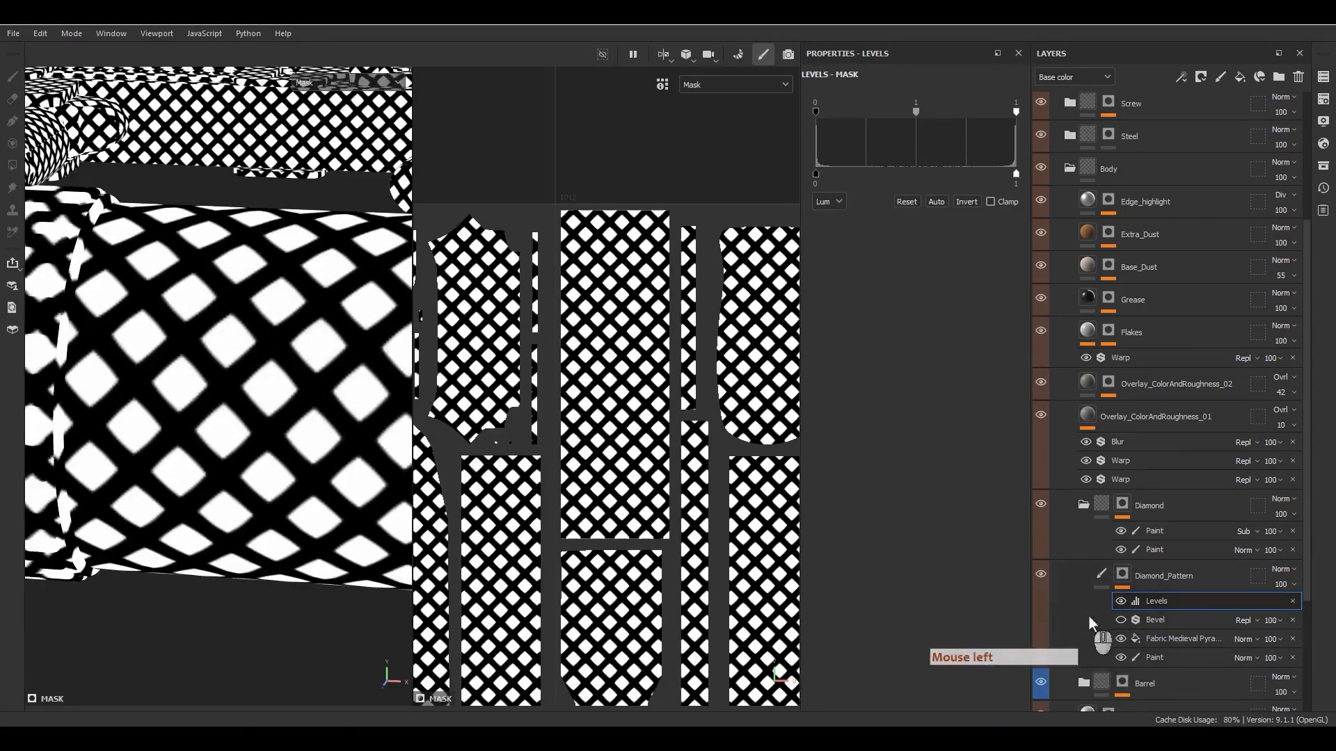
left_click(1121, 620)
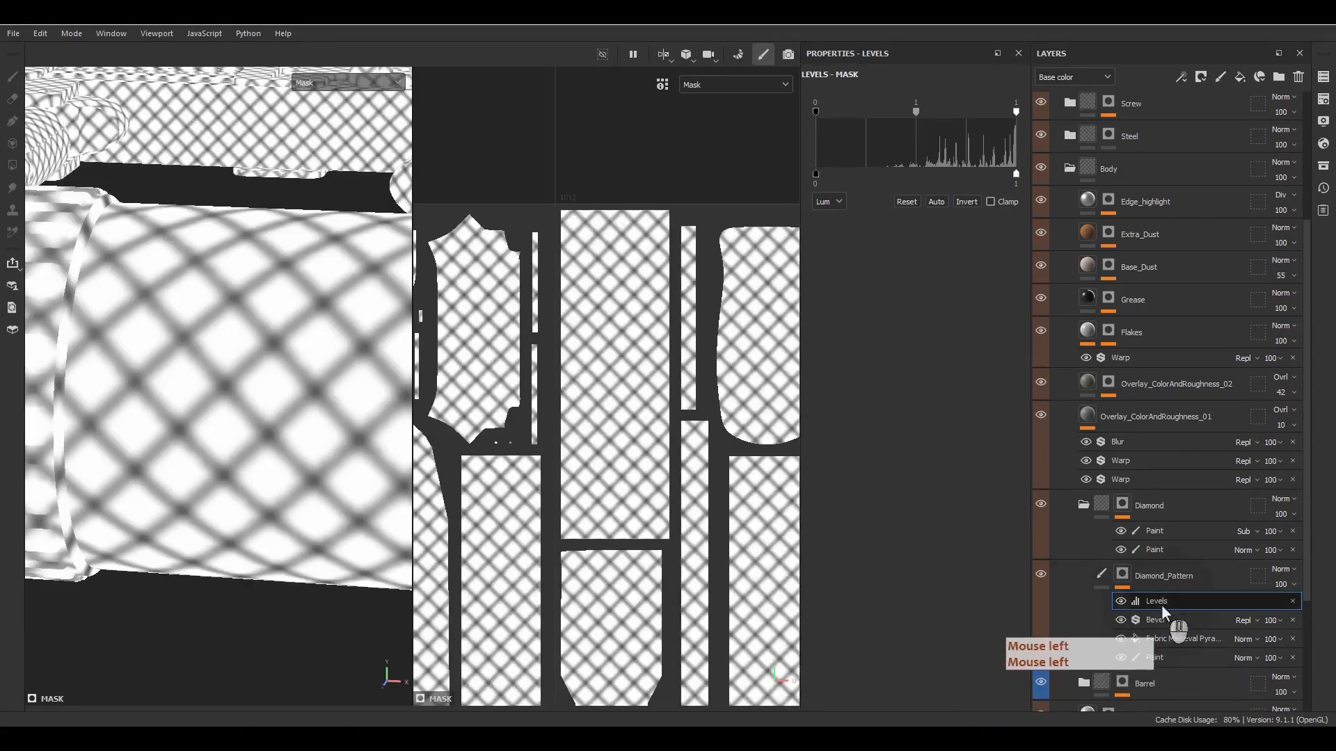
- Adjust the mask's Levels to a midtone of 1.417 and an input white point of 0.885, and invert the output
left_click(913, 113)
mouse_move(911, 113)
left_mouse_down()
mouse_move(929, 111)
mouse_move(918, 112)
left_mouse_up()
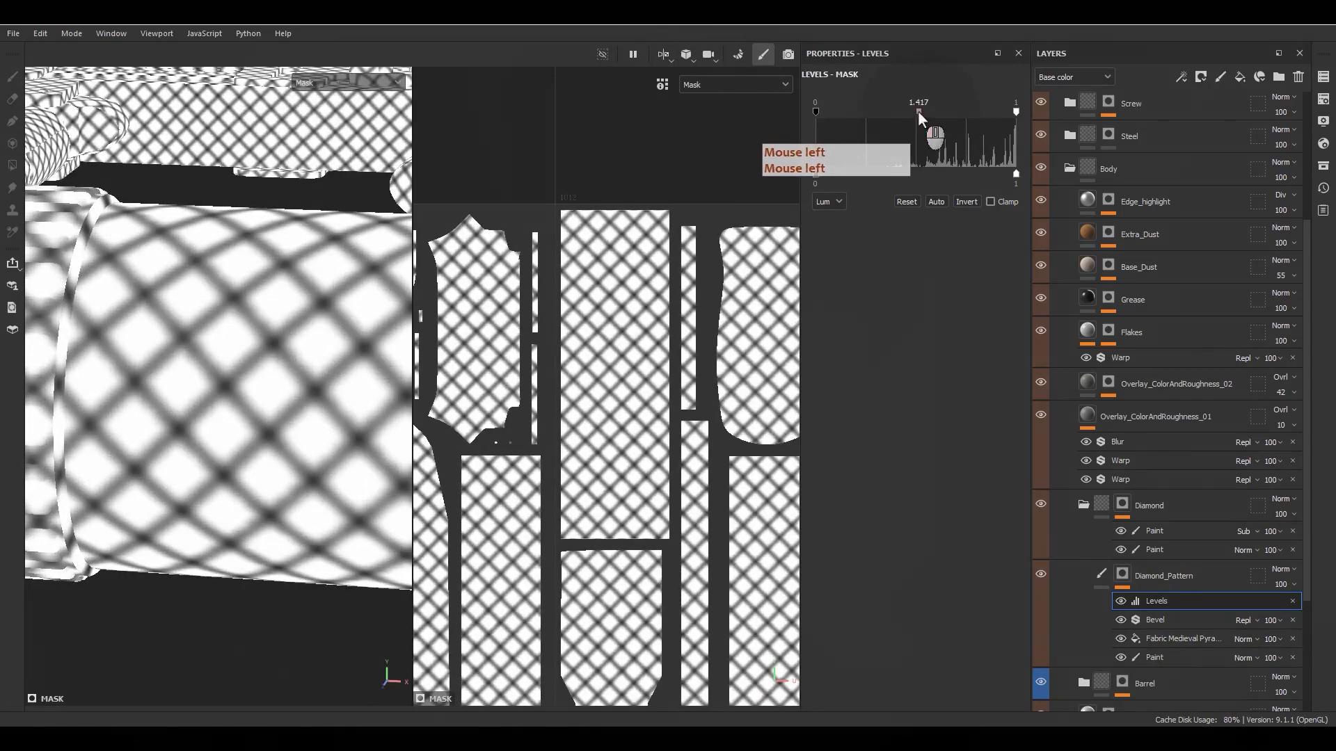
left_click_drag(815, 111, 868, 112)
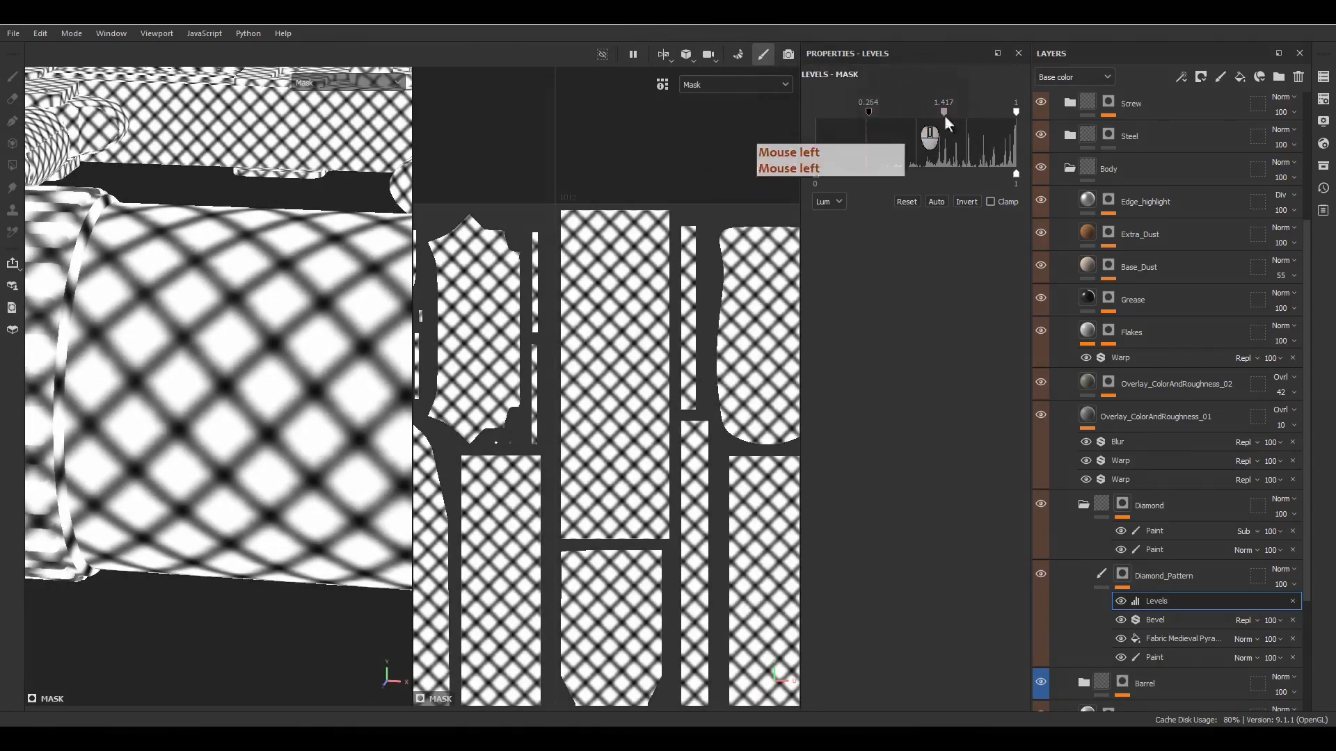
mouse_move(1012, 110)
left_mouse_down()
mouse_move(959, 119)
mouse_move(993, 117)
left_mouse_up()
left_click_drag(867, 110, 807, 105)
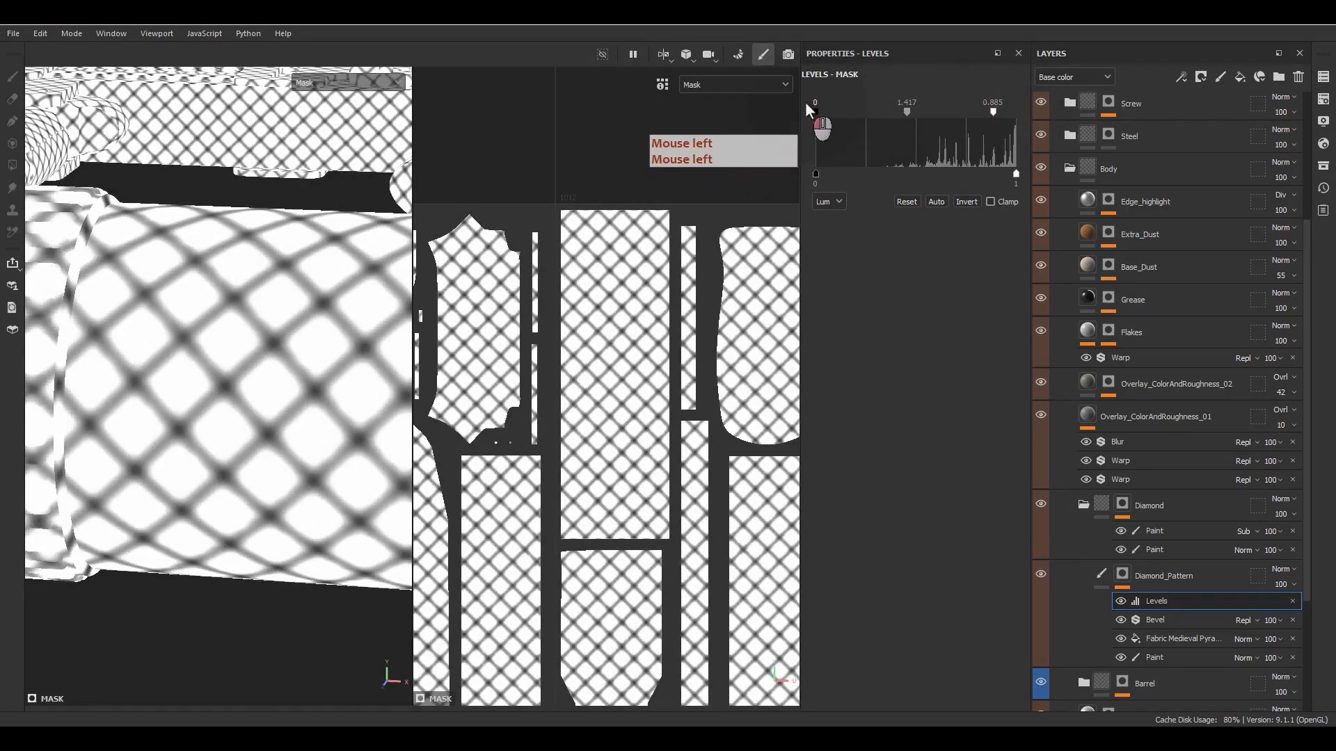
left_click(966, 201)
left_click_drag(366, 292, 240, 357, "alt")
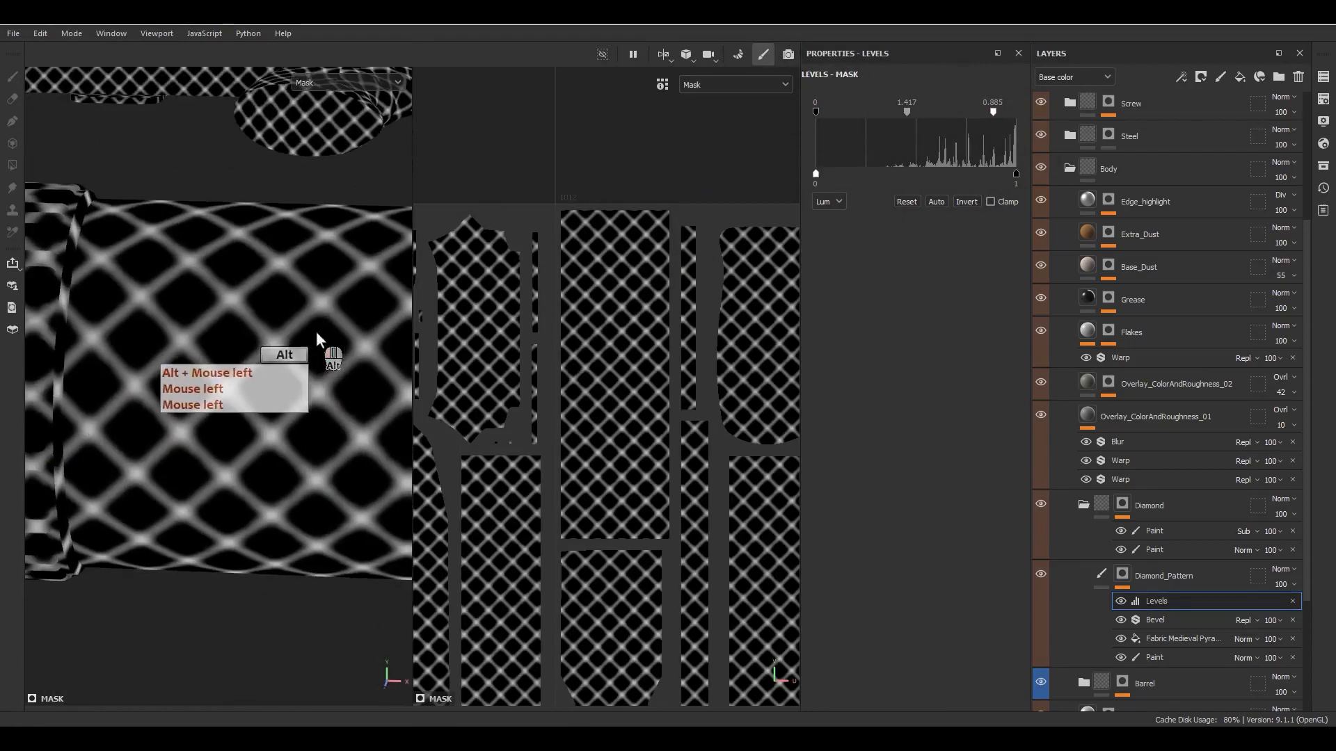
- Set the tiling of the Fabric Medieval Pyramid Alternate fill to 40 and inspect the denser pattern on the scope
left_click(1196, 638)
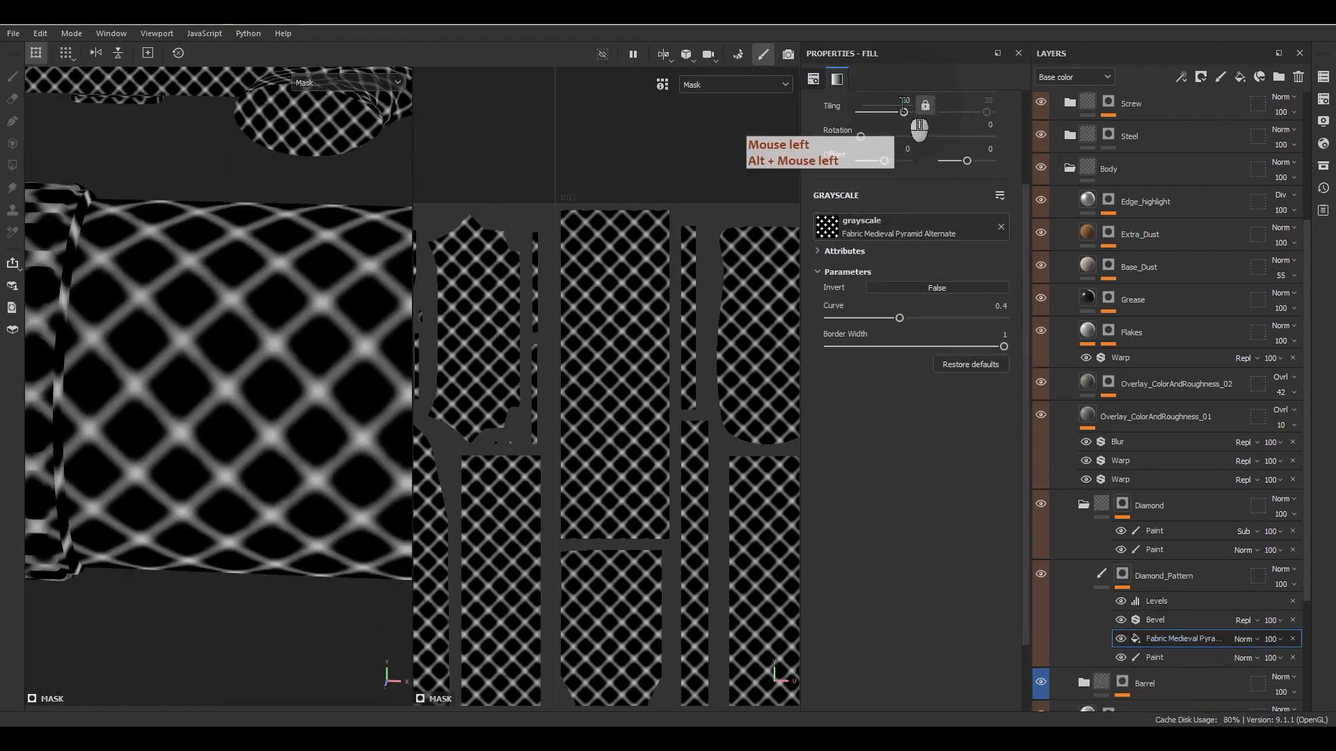
type("40")
key("Return")
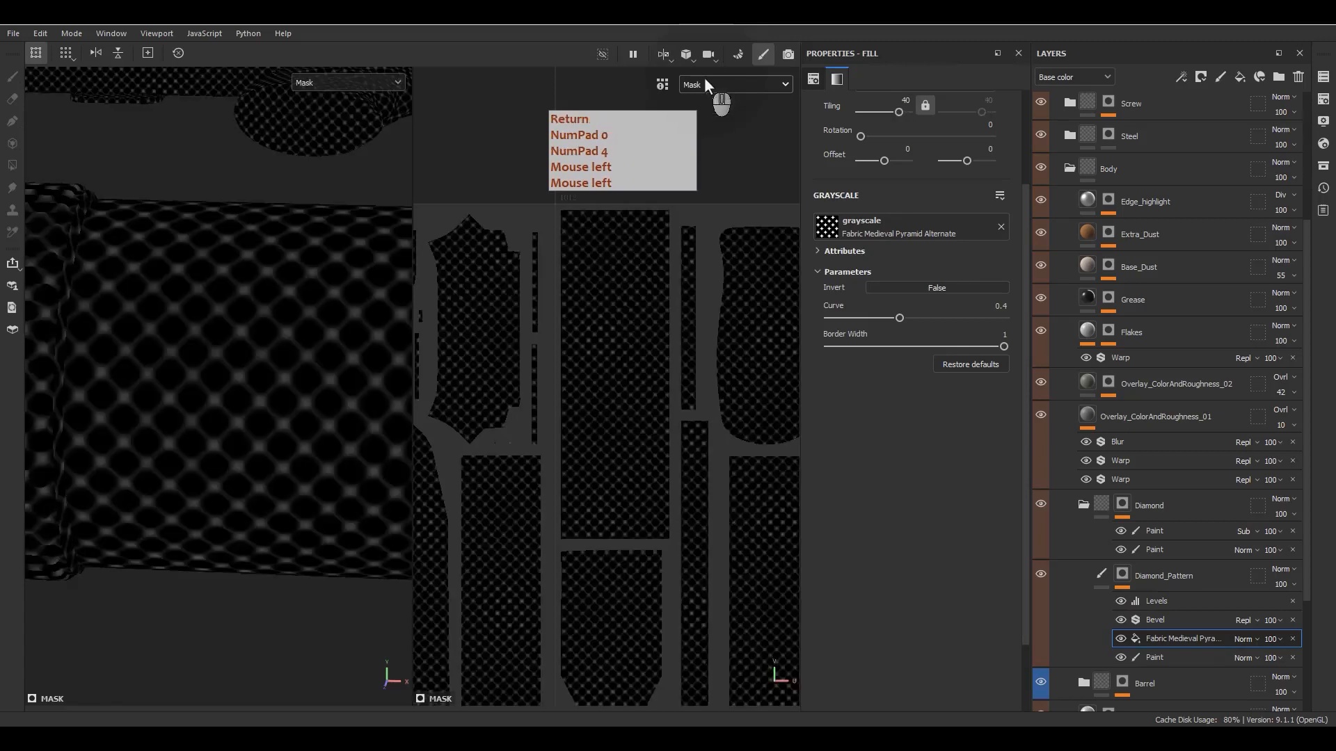
scroll(302, 407, "down", 6)
middle_click_drag(308, 404, 215, 305, "alt")
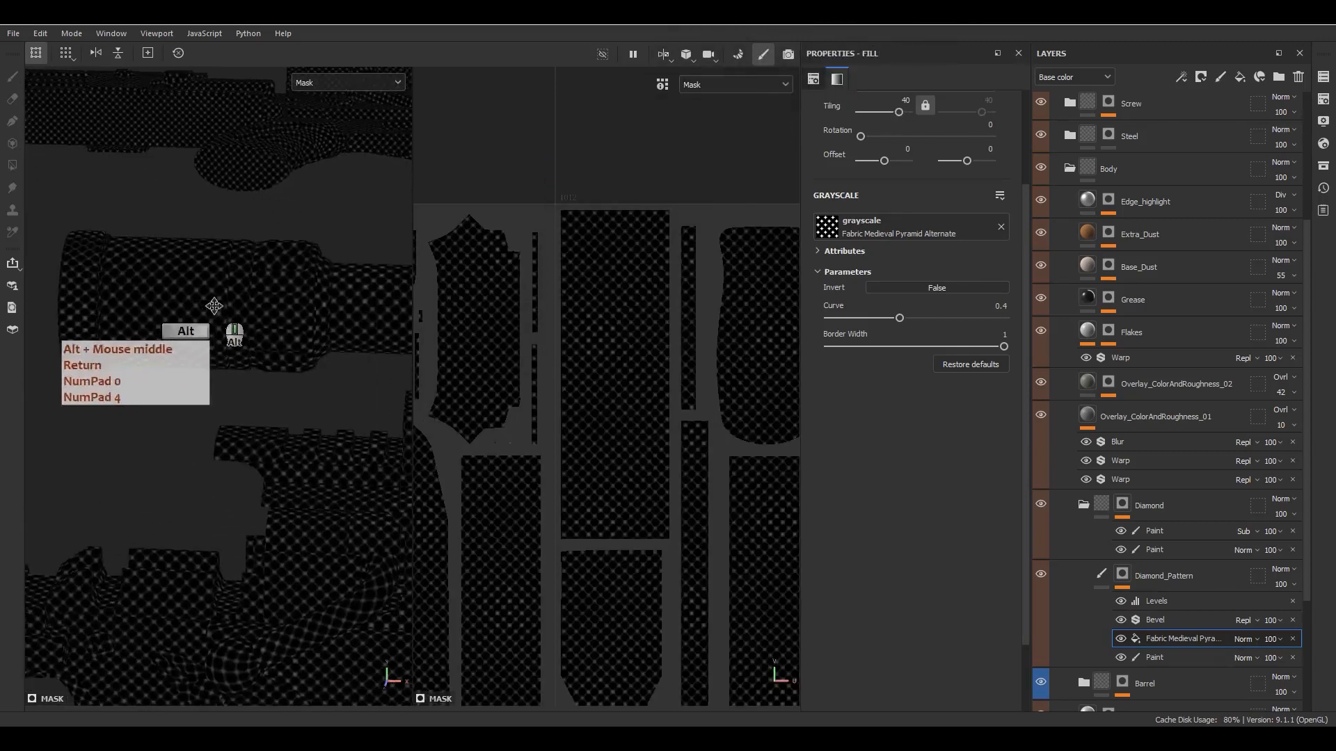
left_click_drag(285, 316, 223, 352, "alt")
right_click_drag(285, 456, 469, 595, "alt")
left_click_drag(312, 473, 348, 480, "alt")
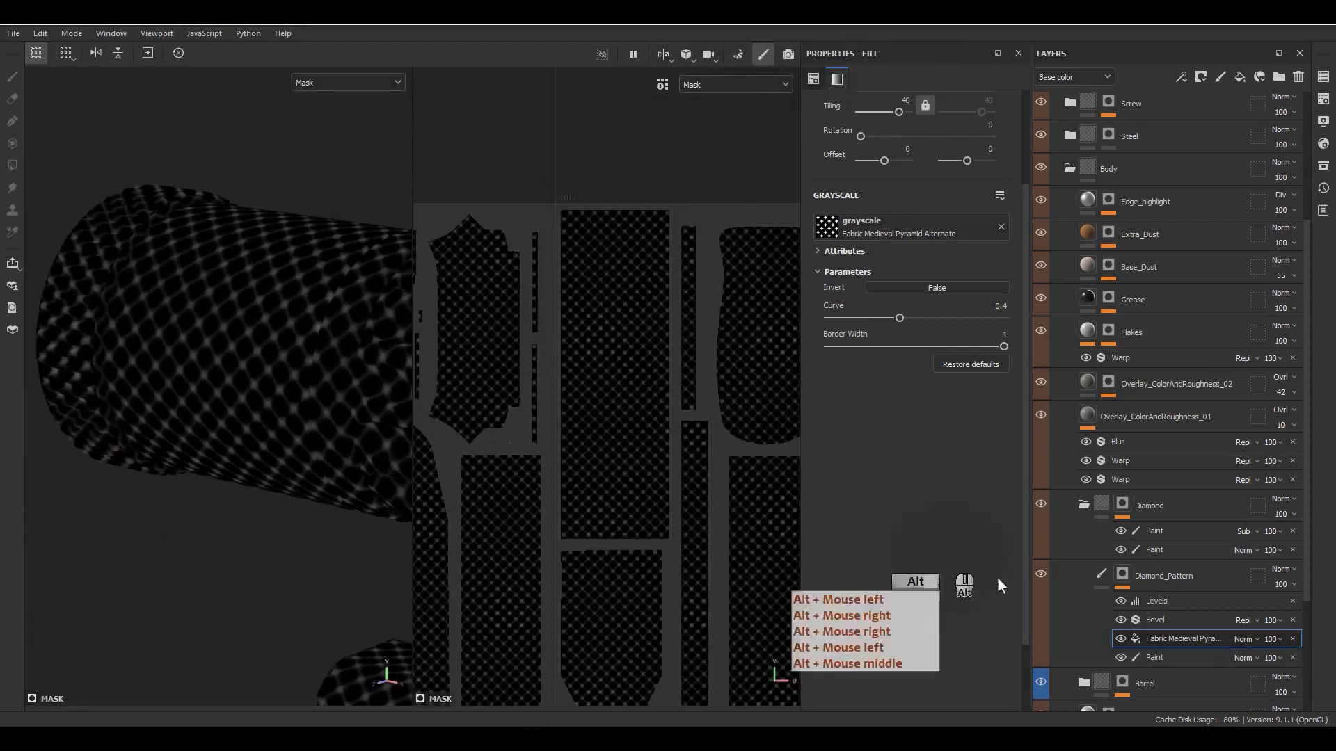
- Try the Multiply blend mode on the Fabric Medieval Pyramid Alternate fill over the Paint effect and inspect the collar
left_click(1218, 656)
left_click(1244, 640)
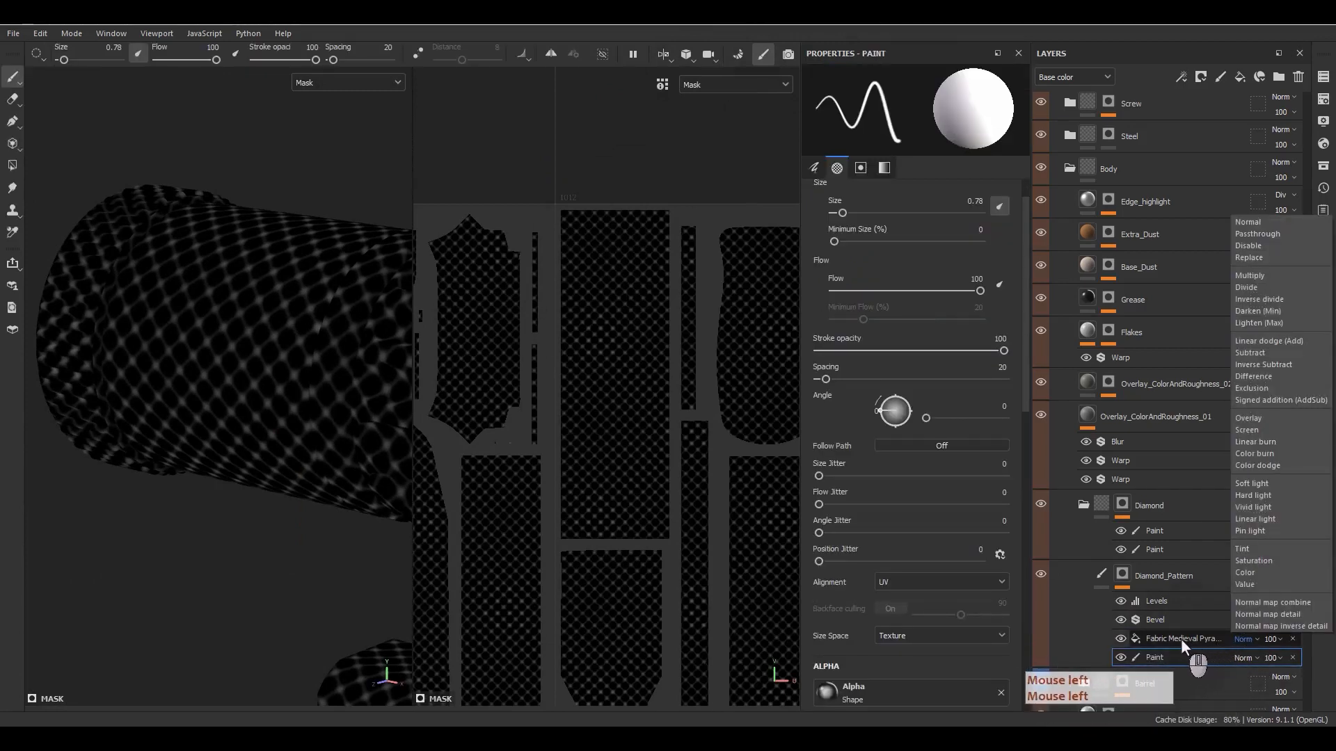
left_click(1273, 275)
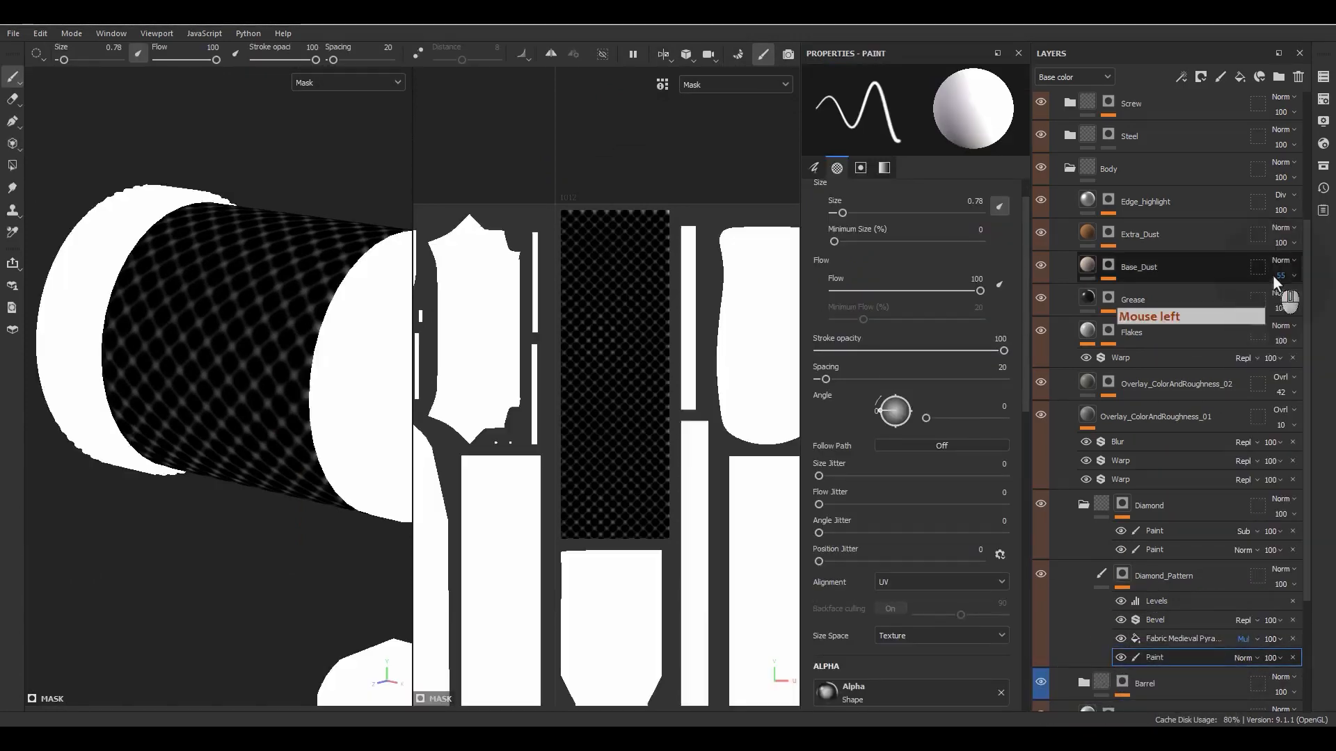
left_click_drag(335, 450, 369, 429, "alt")
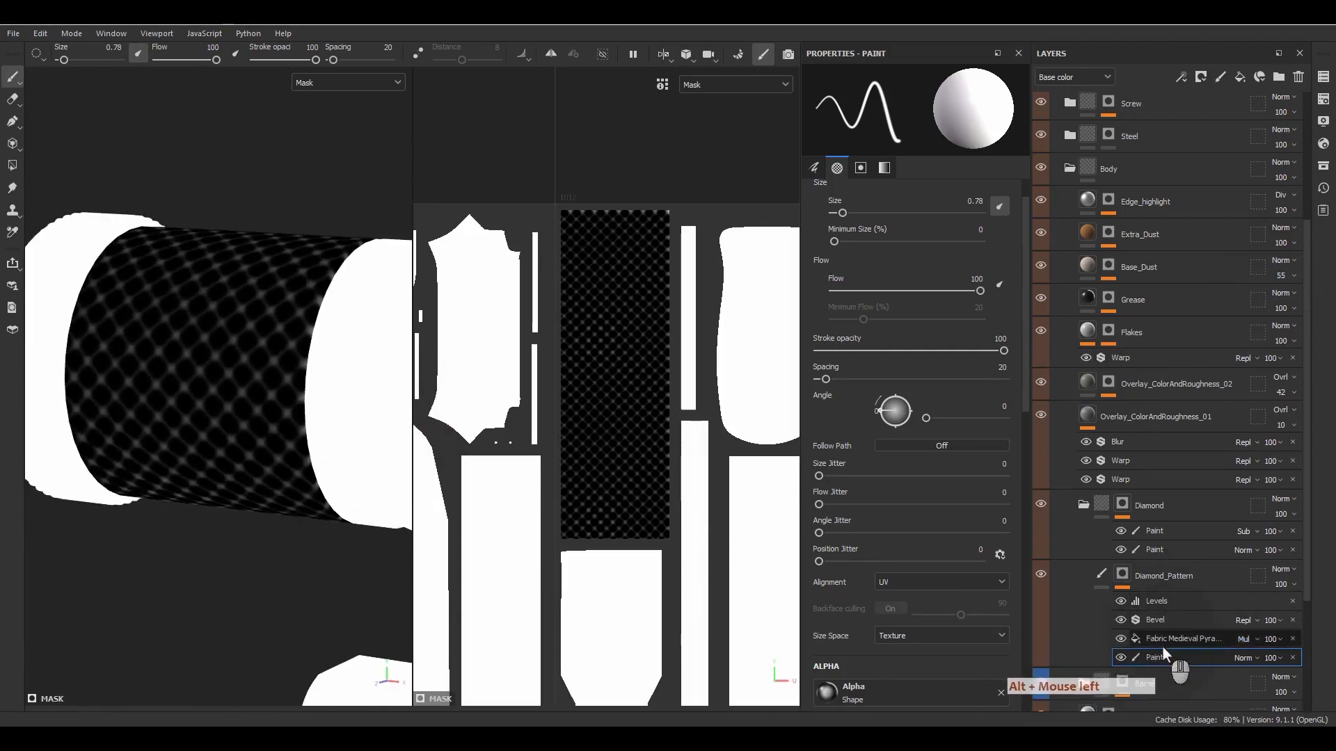
scroll(224, 390, "down", 5)
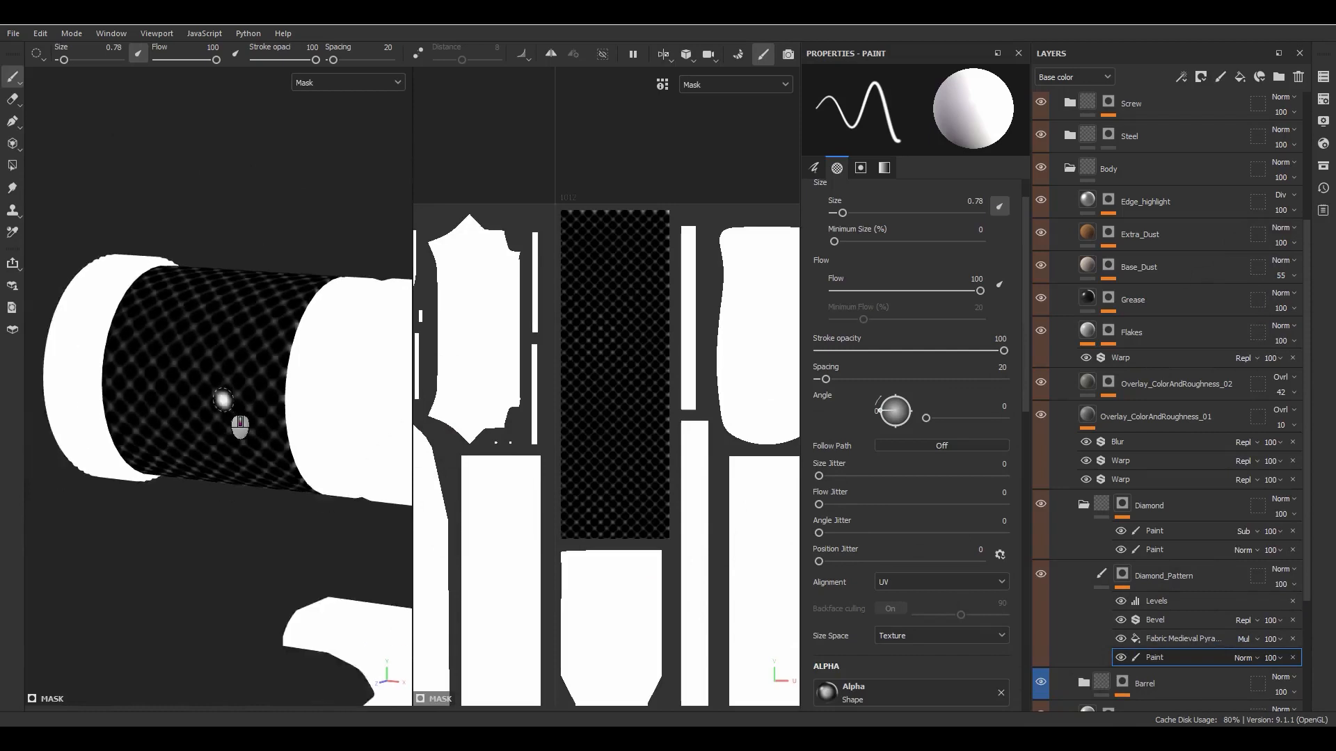
scroll(236, 425, "up", 6)
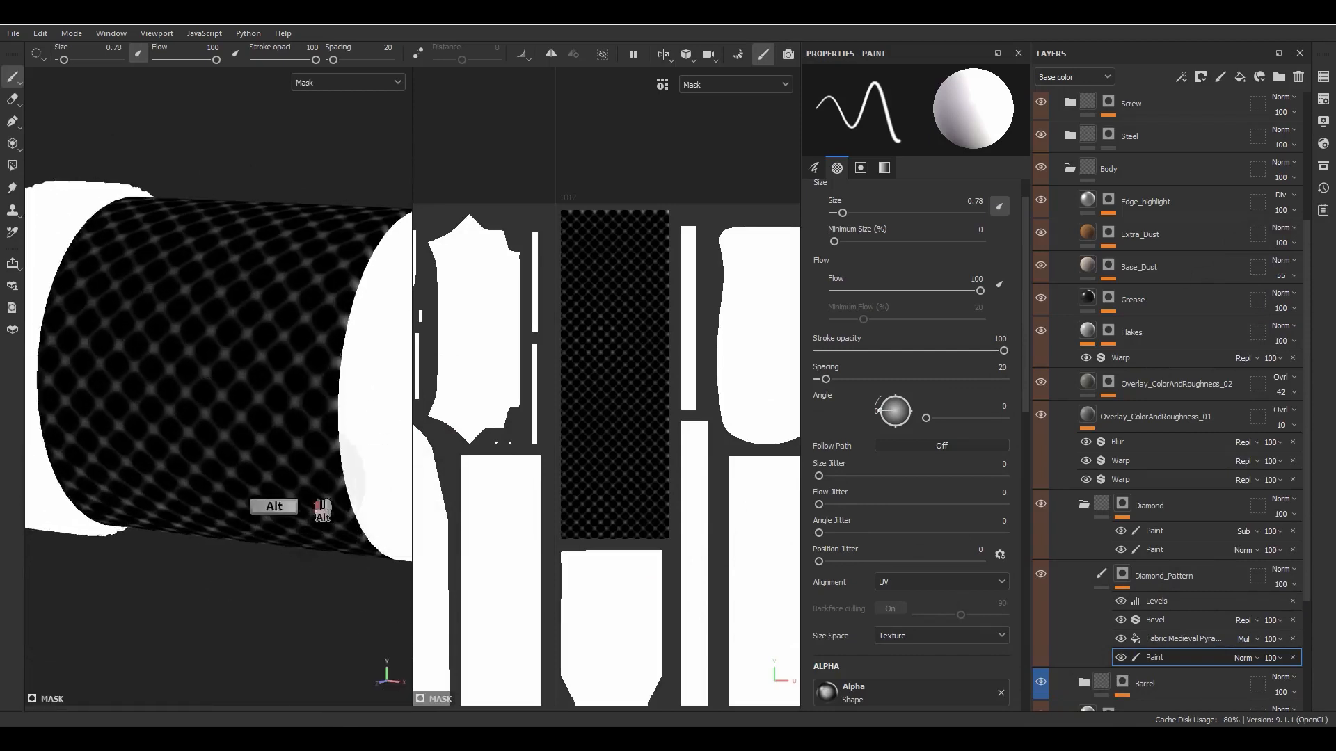
left_click_drag(272, 507, 347, 500, "alt")
- Compare the Diamond_Pattern mask with the Levels effect hidden and shown
left_click(1117, 603)
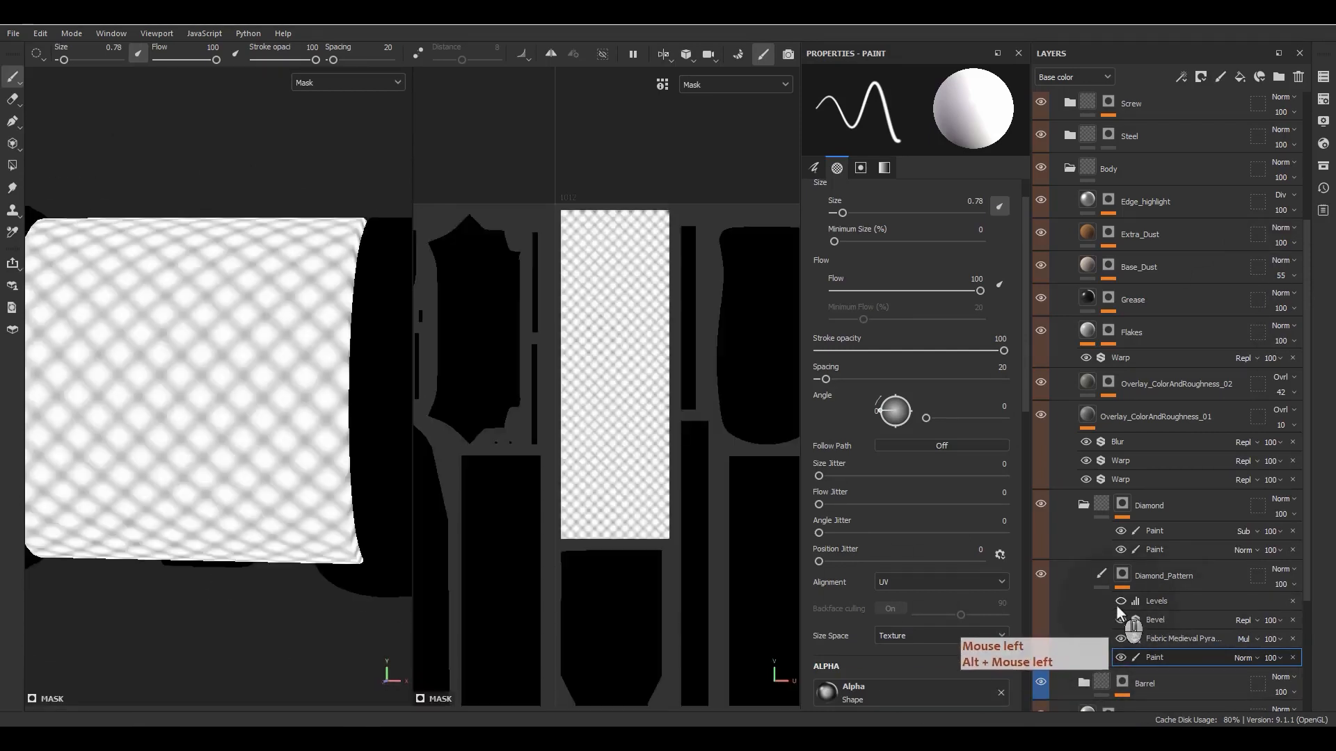
left_click(1116, 603)
left_click(1115, 604)
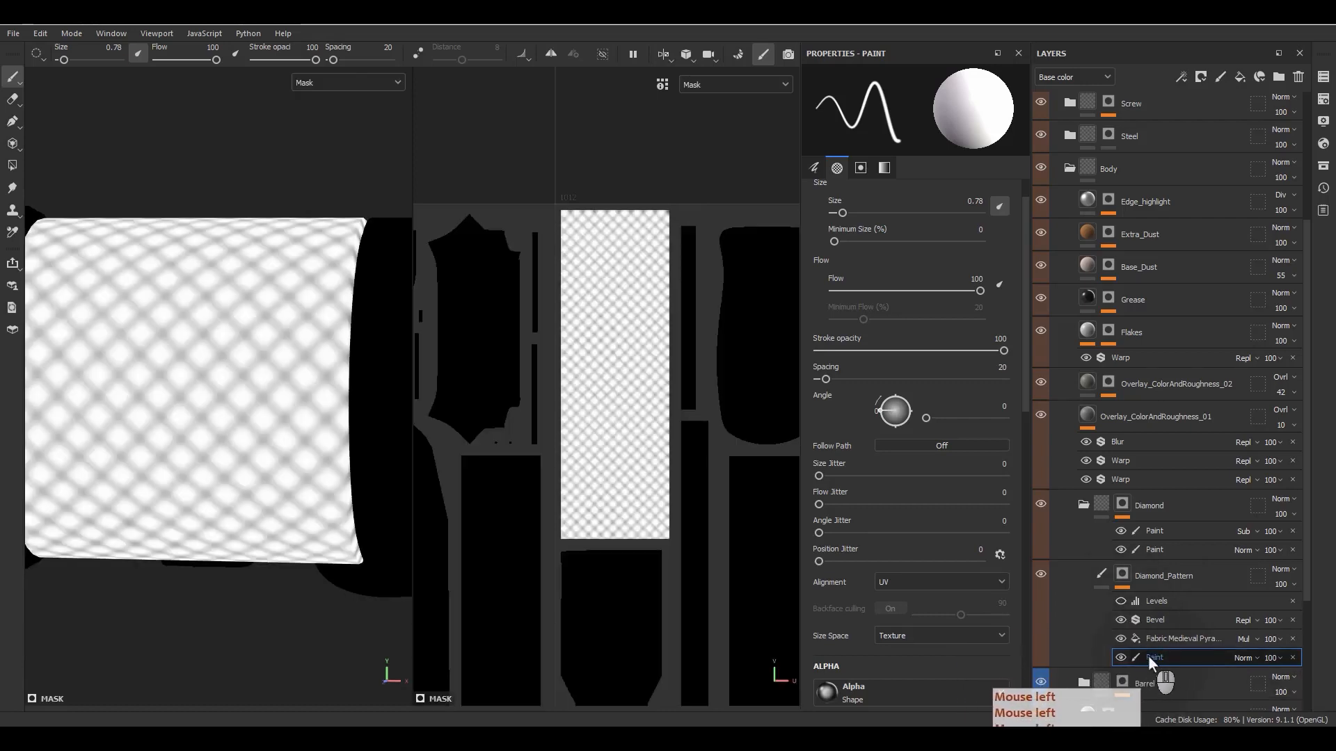
- Hide the Paint effect in Diamond_Pattern's mask, move it above Levels, and make Levels visible
left_click(1114, 658)
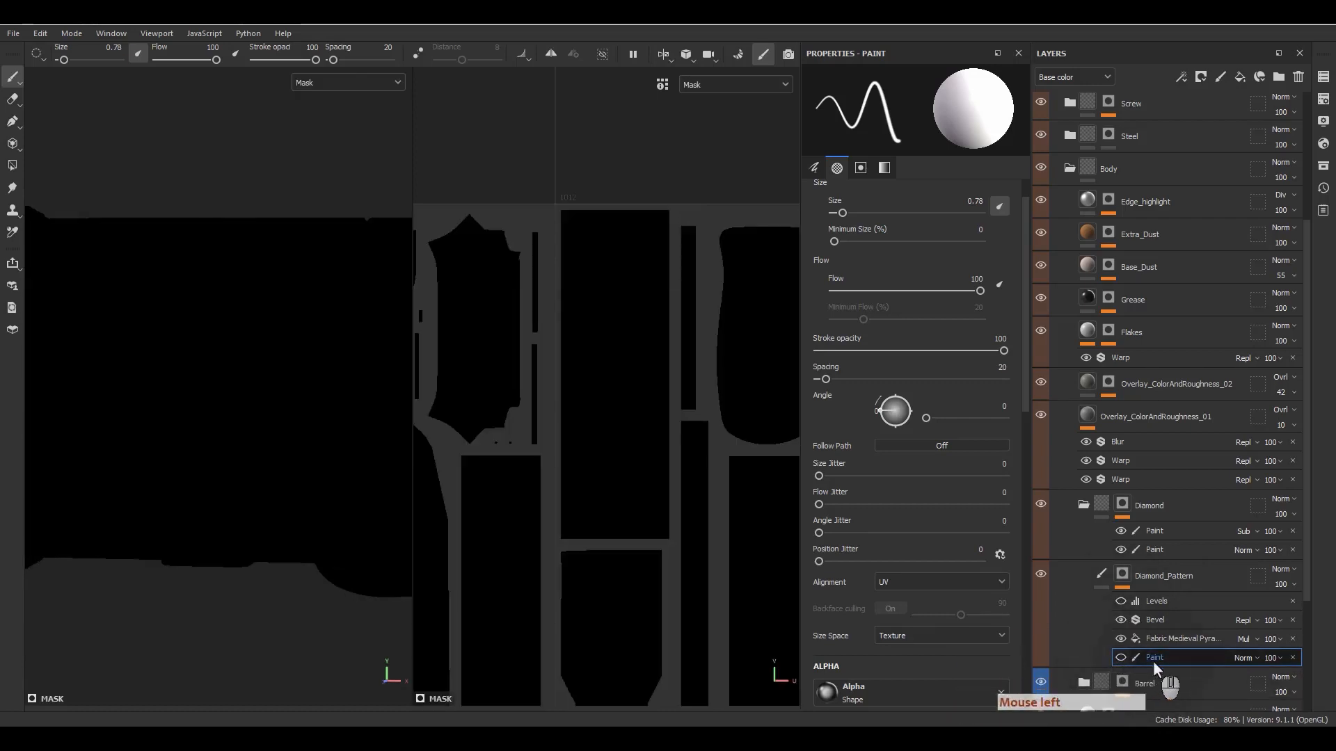
left_click_drag(1153, 661, 1167, 598)
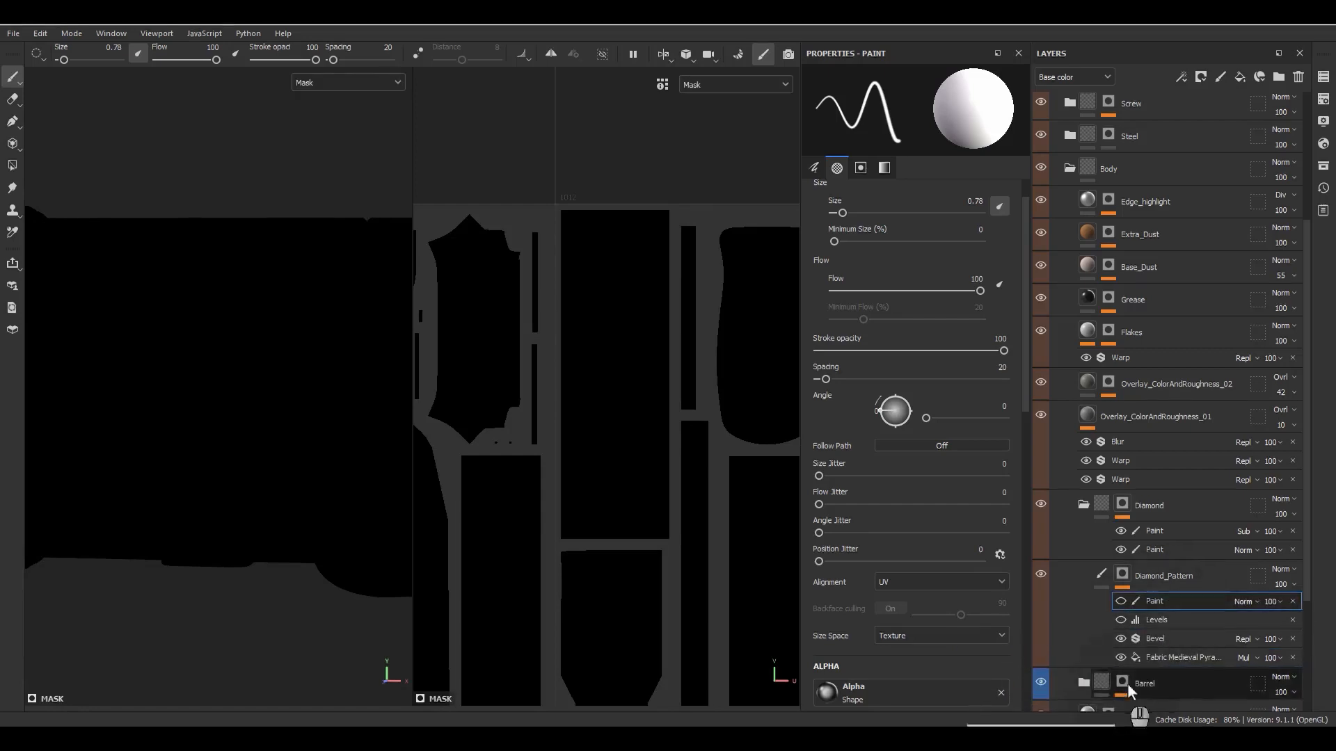
left_click(1118, 619)
left_click(1155, 620)
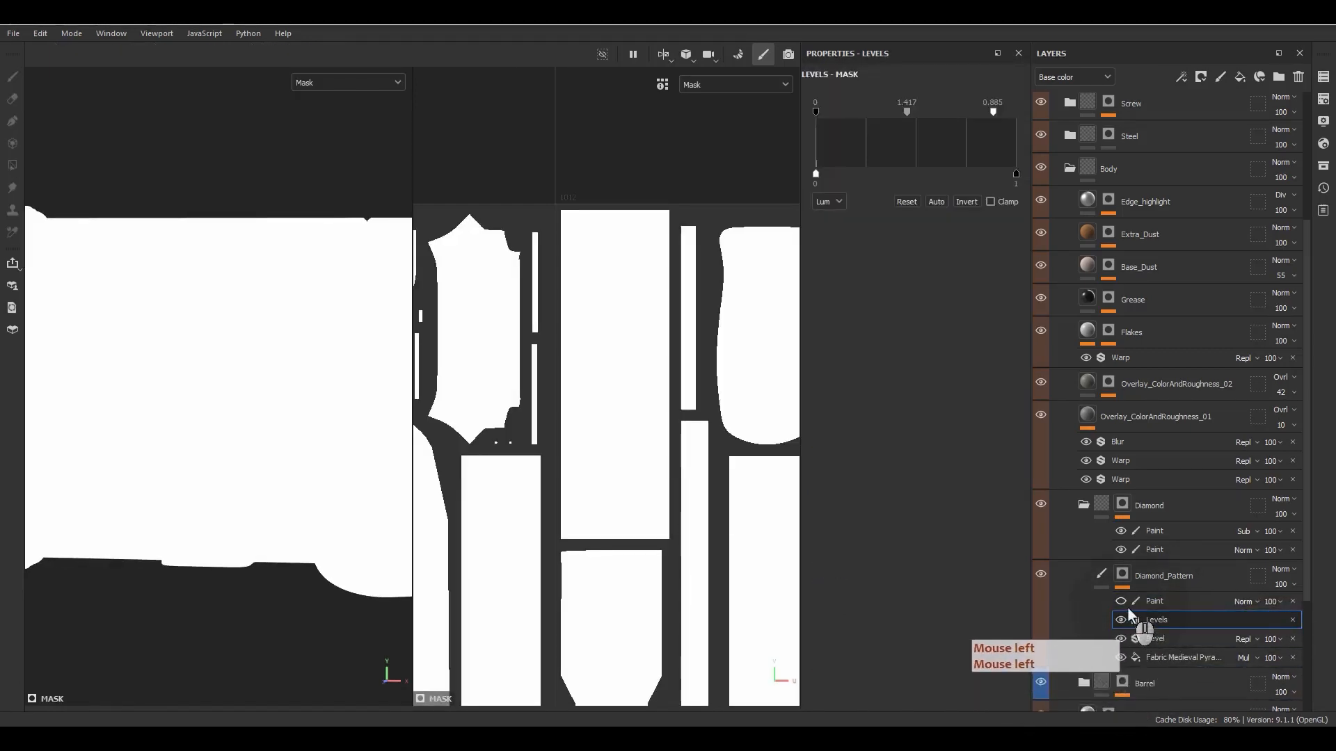
- Set the Fabric Medieval Pyramid Alternate fill's blend mode to Normal
left_click(1246, 657)
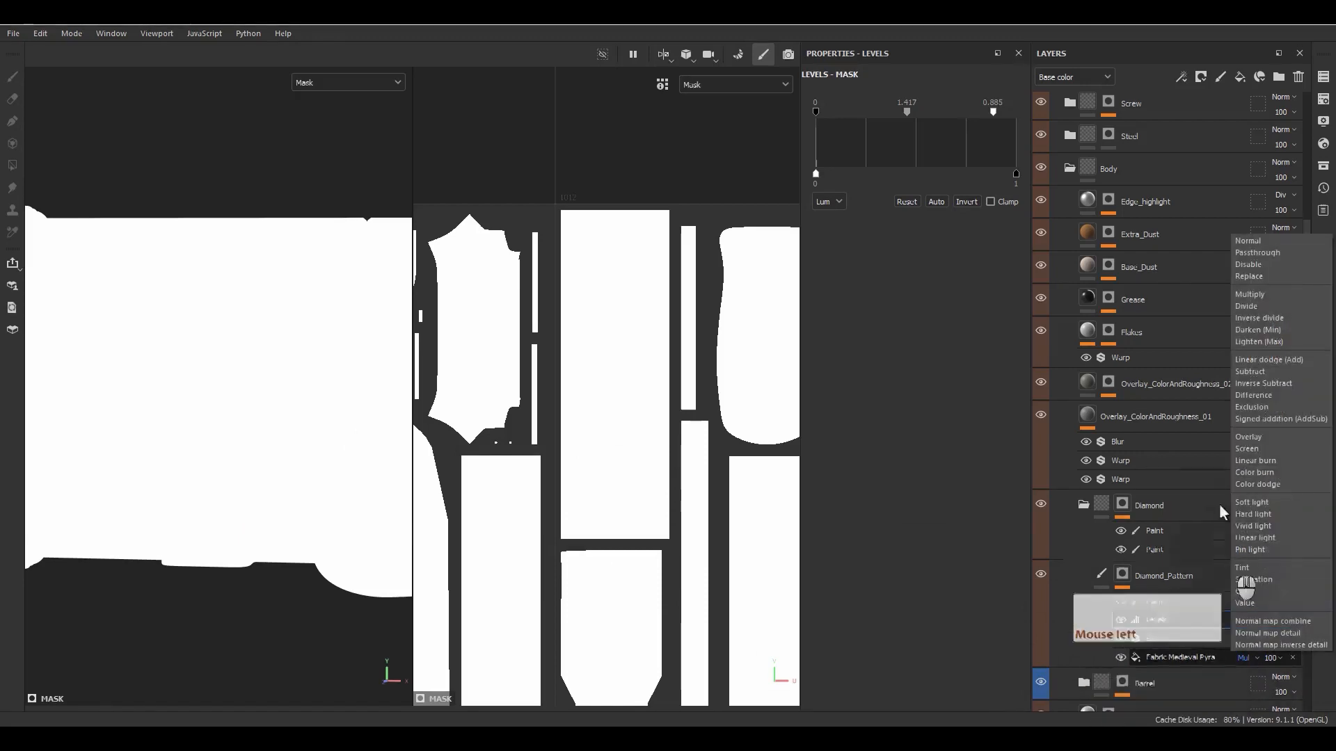
left_click(1259, 268)
left_click_drag(278, 397, 376, 449, "alt")
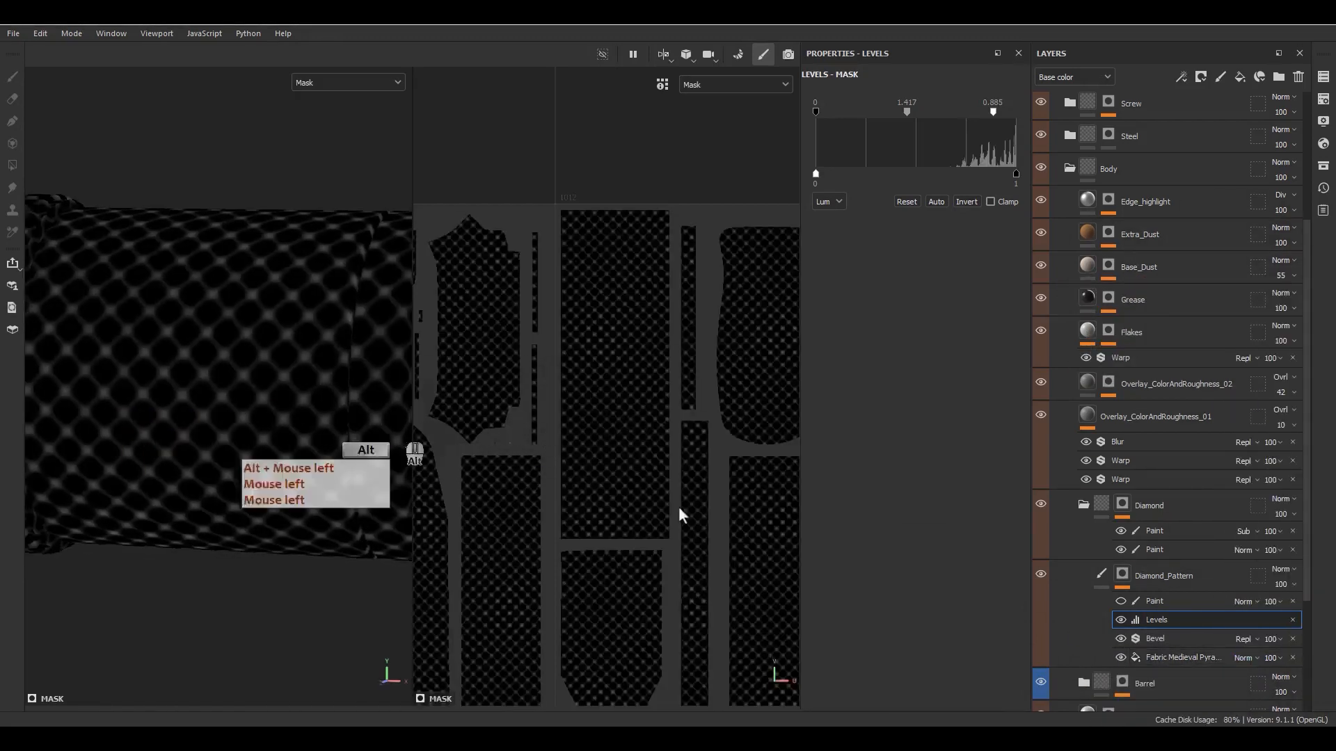
- Add an anchor point above Levels and a fill above the Paint effect in Diamond_Pattern's mask
right_click(1159, 612)
left_click(1171, 600)
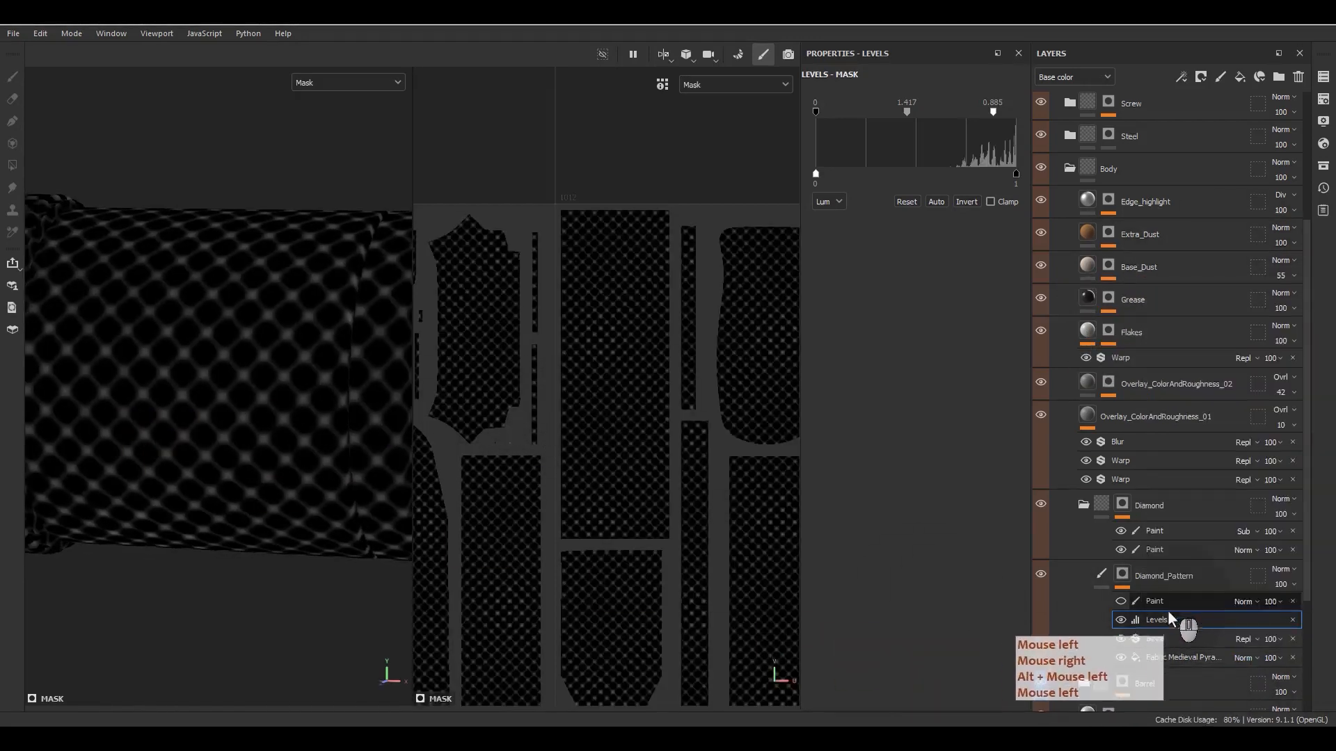
left_click(1165, 600)
right_click(1167, 598)
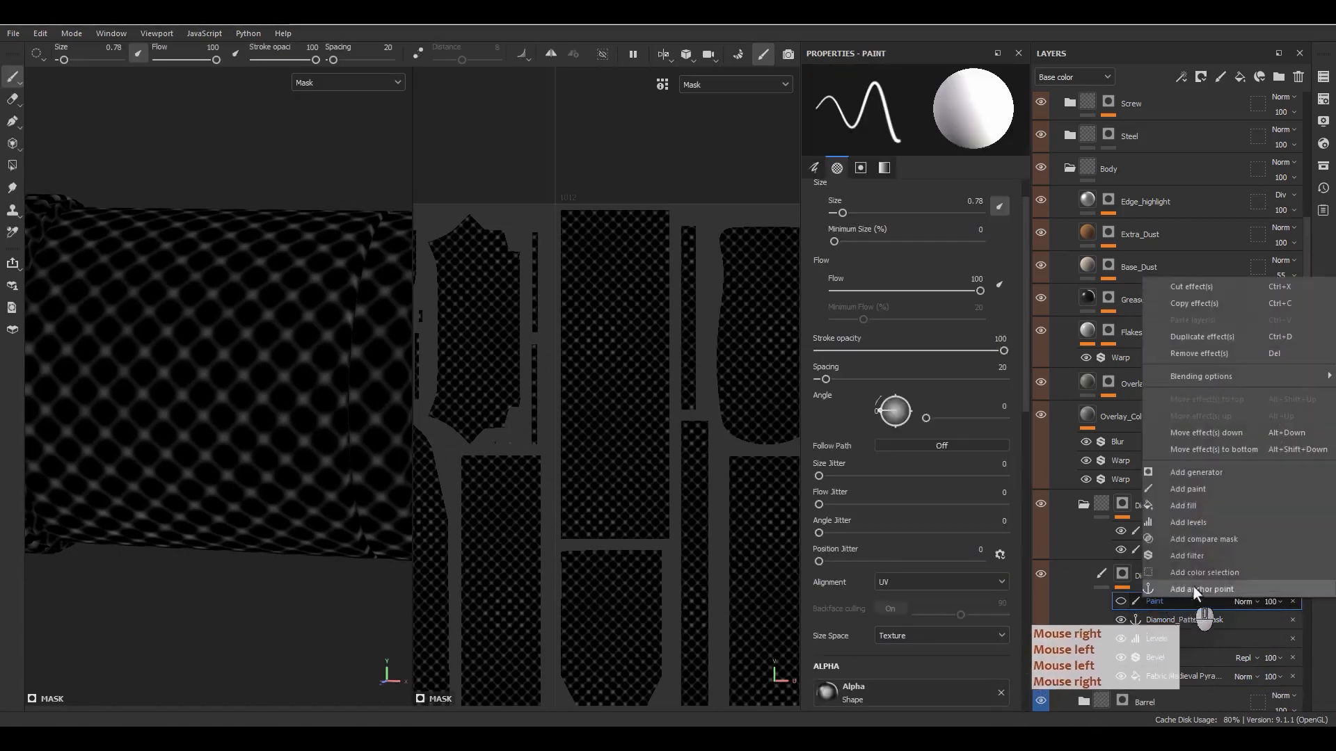
left_click(1185, 507)
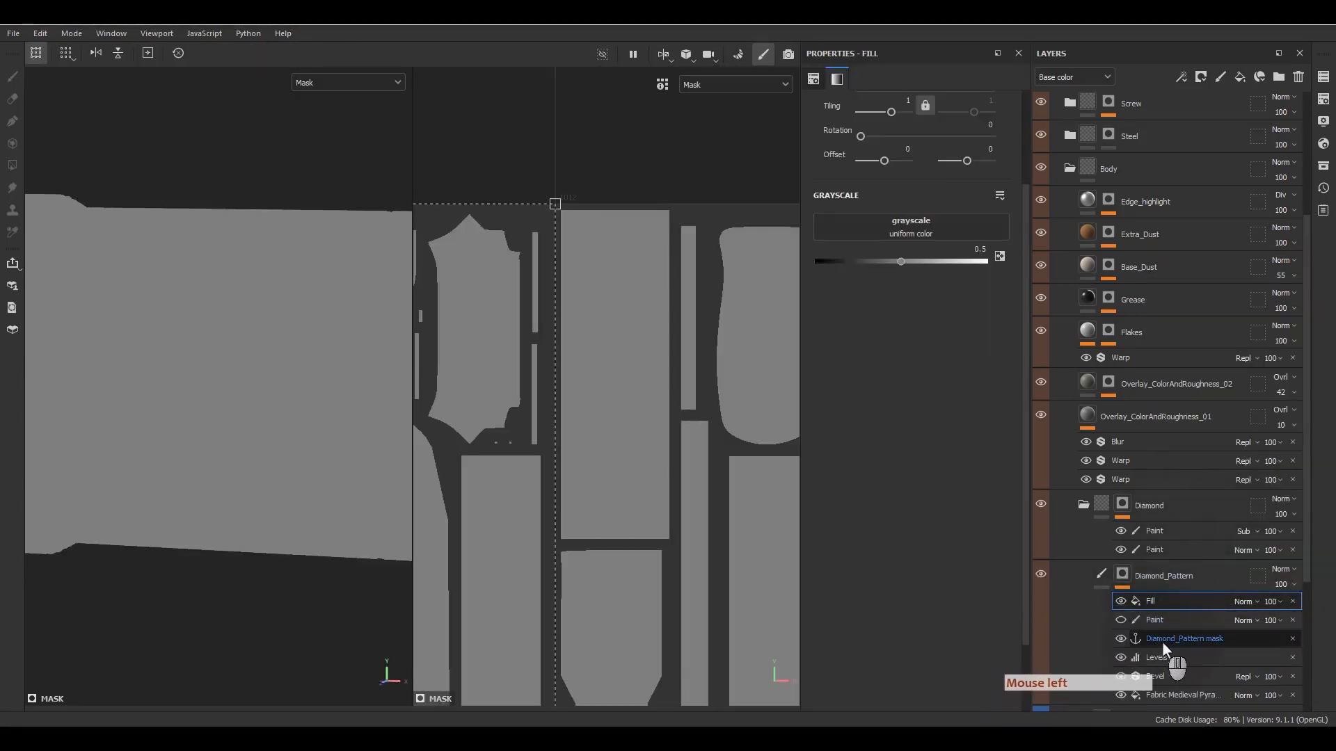
- Use the Diamond_Pattern mask anchor point as the grayscale source of the top fill
left_click(1159, 603)
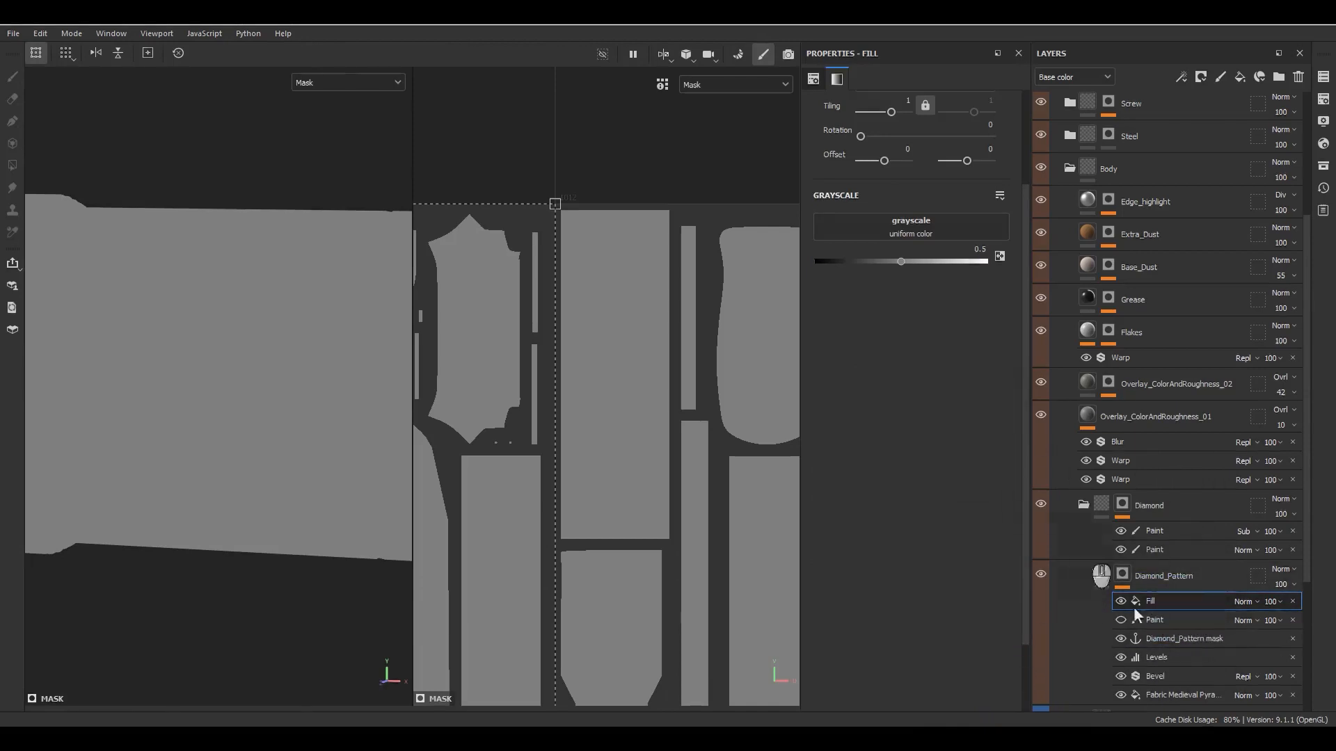
left_click(942, 236)
left_click(1039, 247)
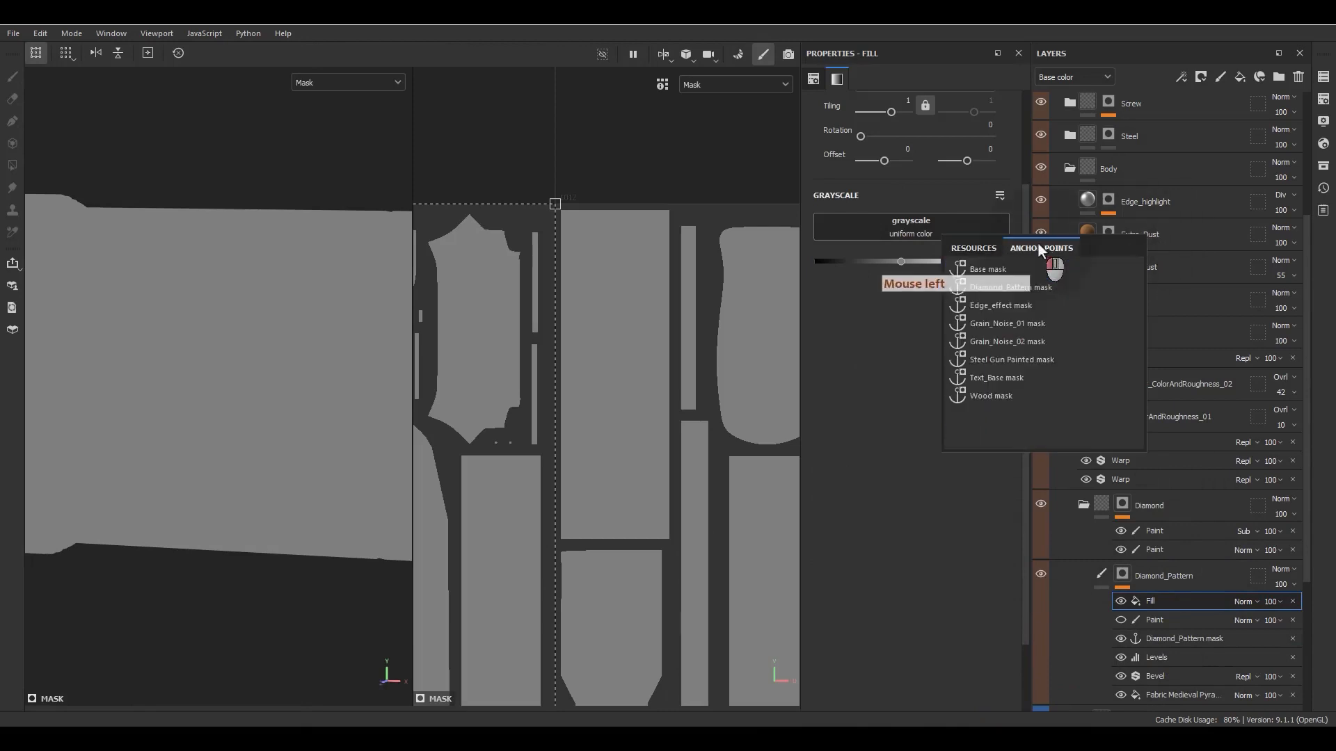
left_click(987, 291)
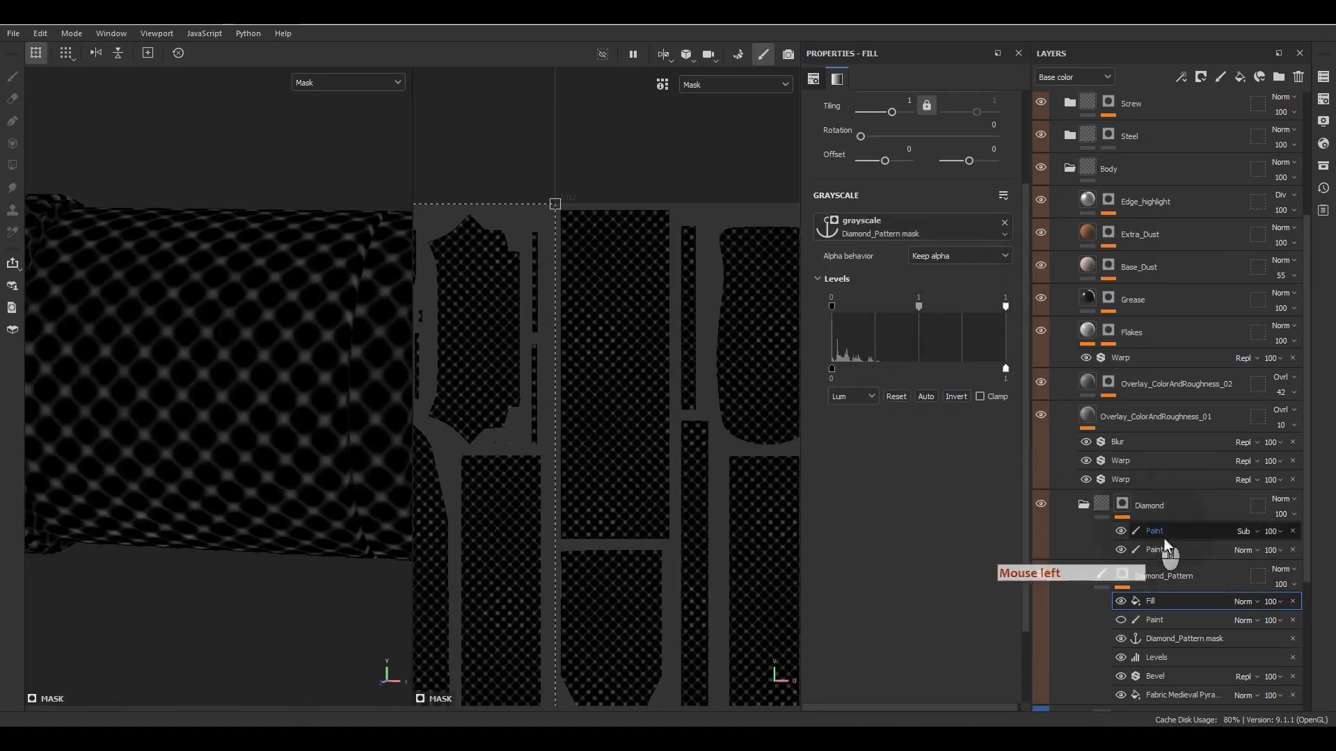
- Set the anchor-based fill's blend mode to Multiply and make the Paint effect below it visible
left_click(1245, 602)
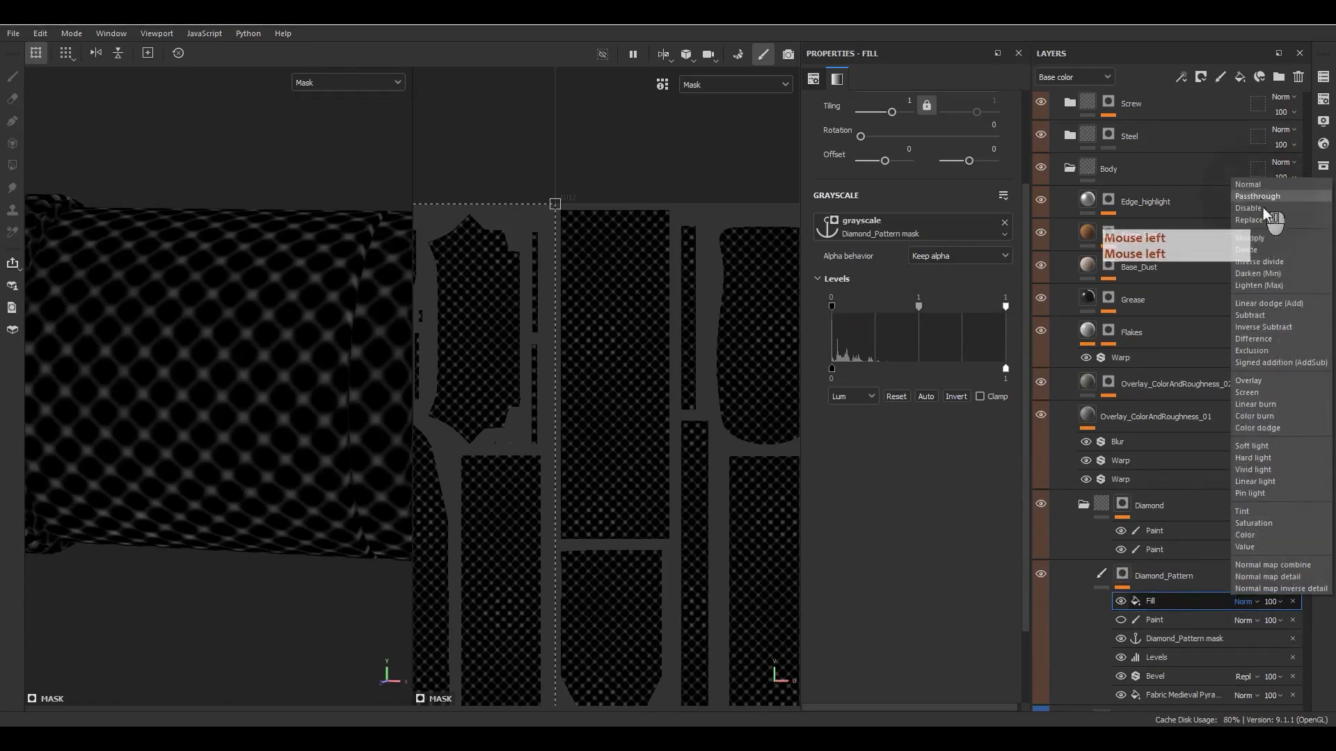
left_click(1252, 239)
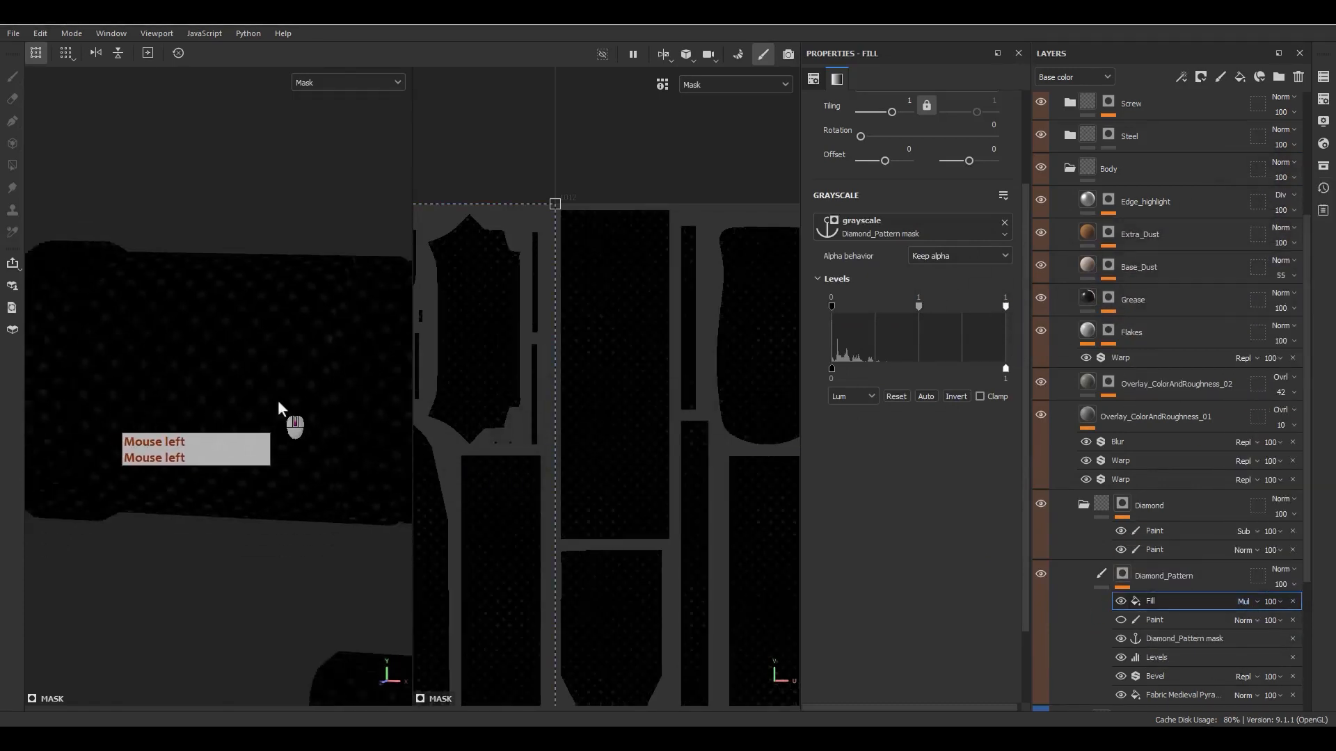
scroll(279, 406, "down", 3)
left_click(1120, 620)
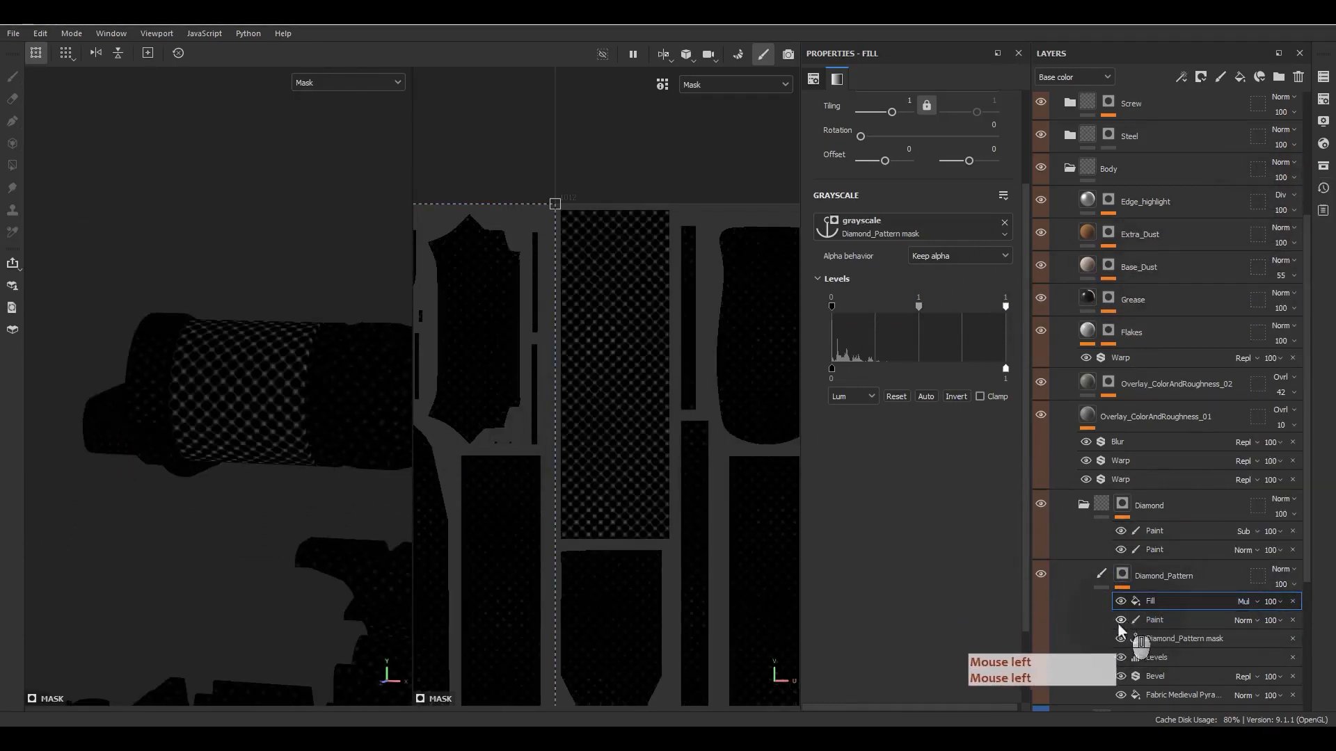
scroll(313, 452, "up", 2)
- Add a fill directly above the Diamond_Pattern mask anchor point and set its grayscale value to 0
left_click(1171, 640)
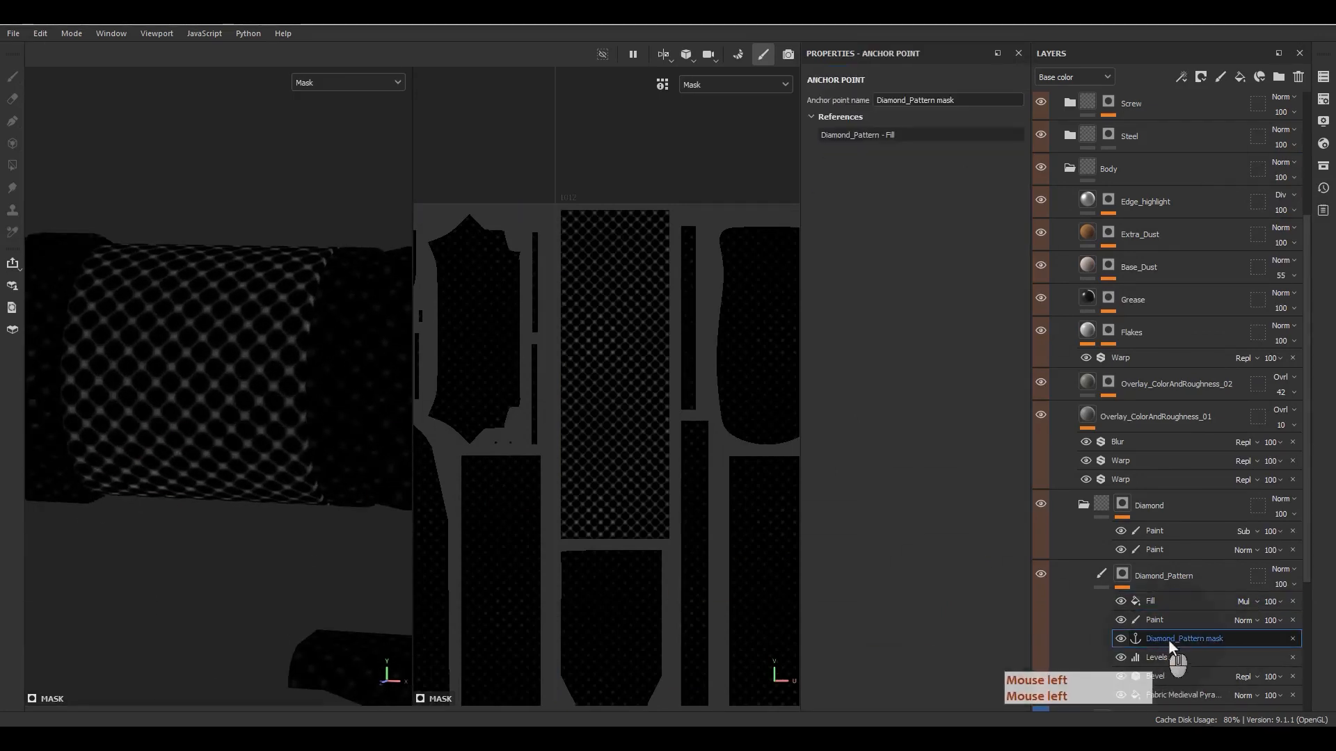
right_click(1181, 636)
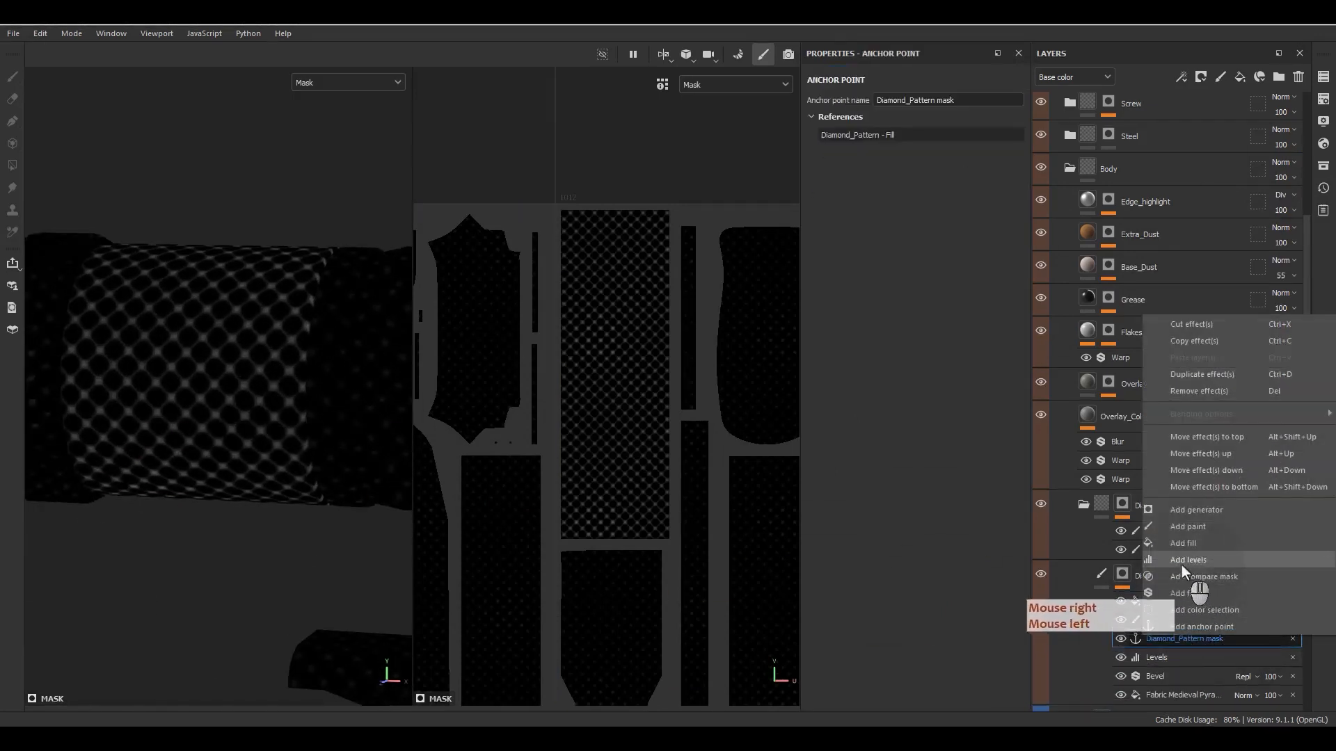
left_click(1179, 545)
left_click(863, 262)
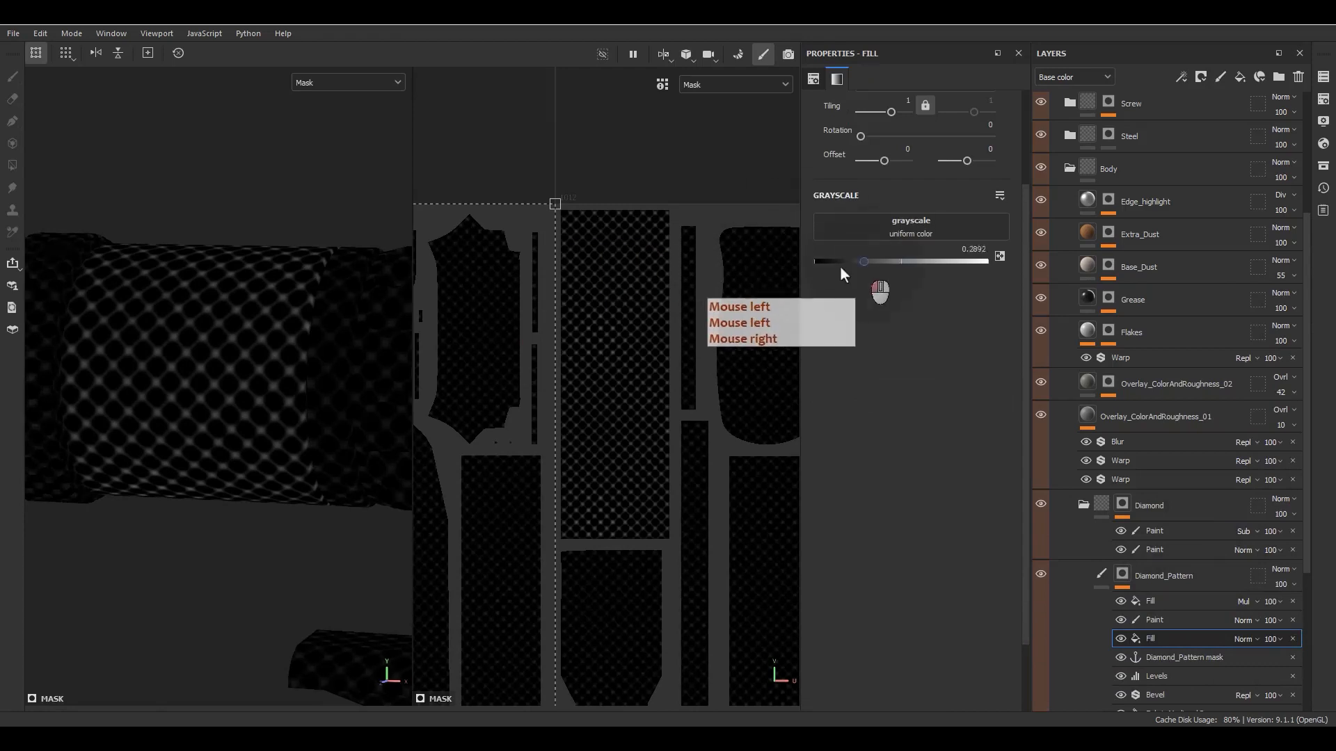
left_click_drag(841, 266, 629, 268)
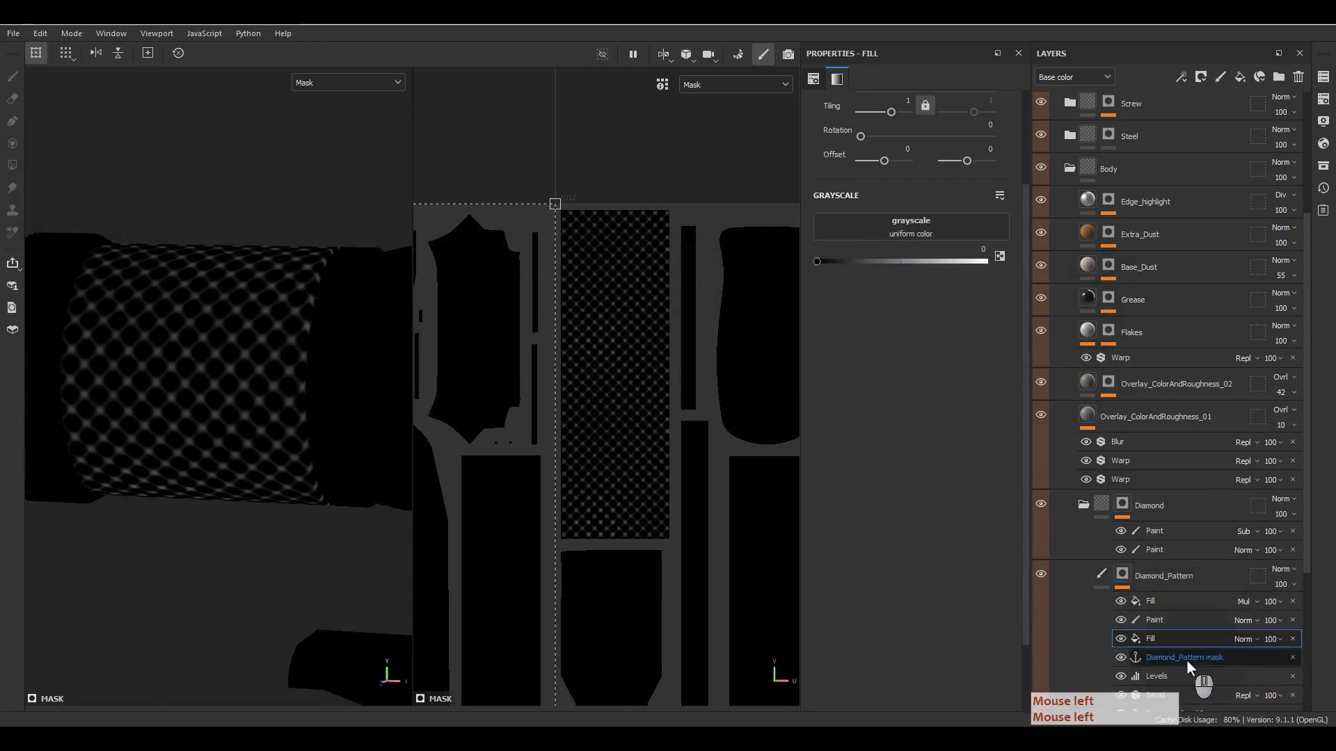
- Hide the Paint effect and the Multiply fill above the black fill to examine the mask stack
scroll(1187, 660, "down", 3)
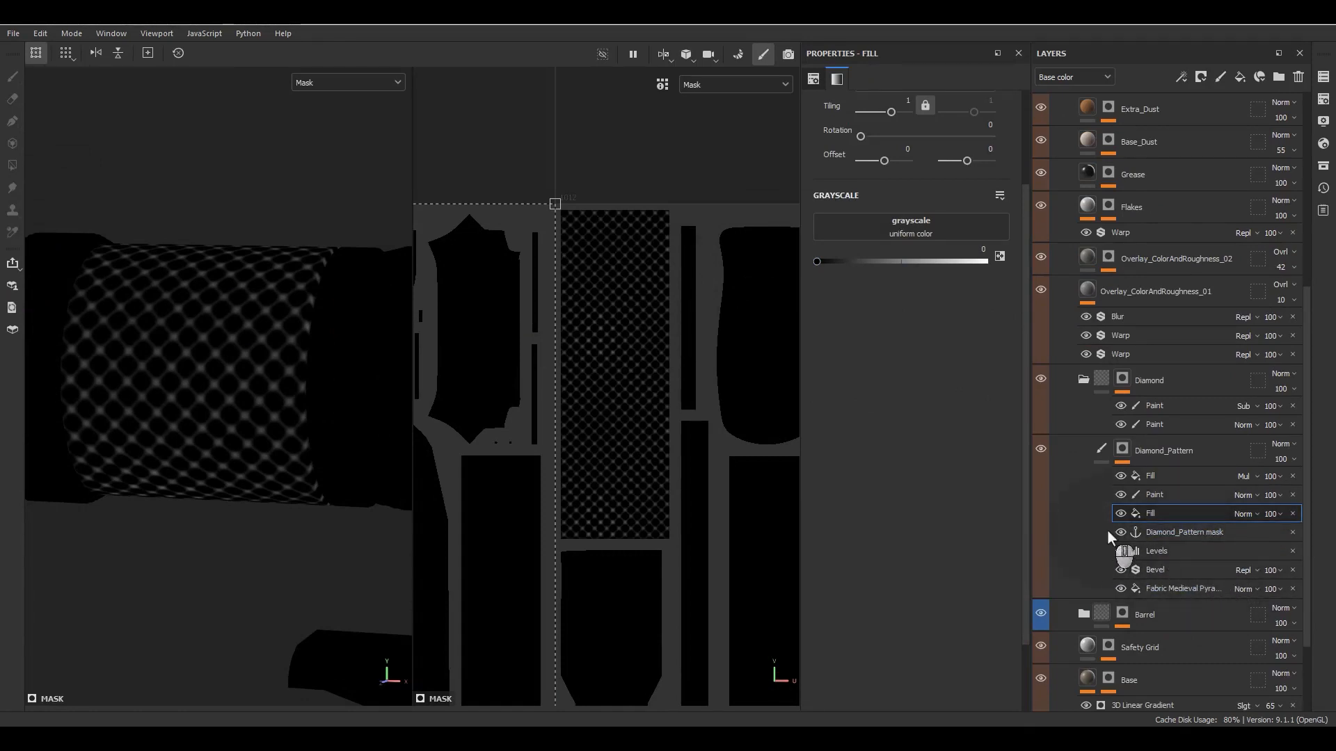
left_click(1120, 495)
left_click(1120, 476)
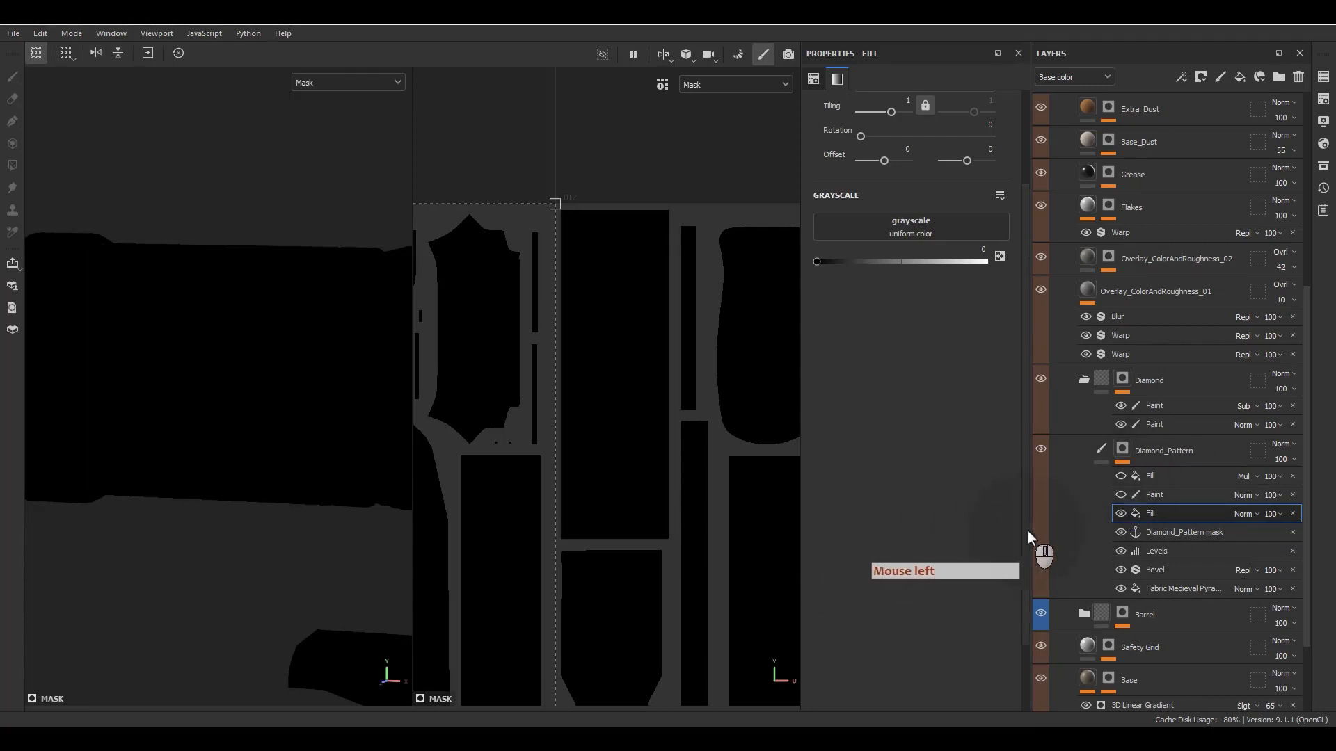
- Make the Paint effect and the Multiply fill in the Diamond_Pattern mask visible again and review the mask's fills
left_click(1124, 492)
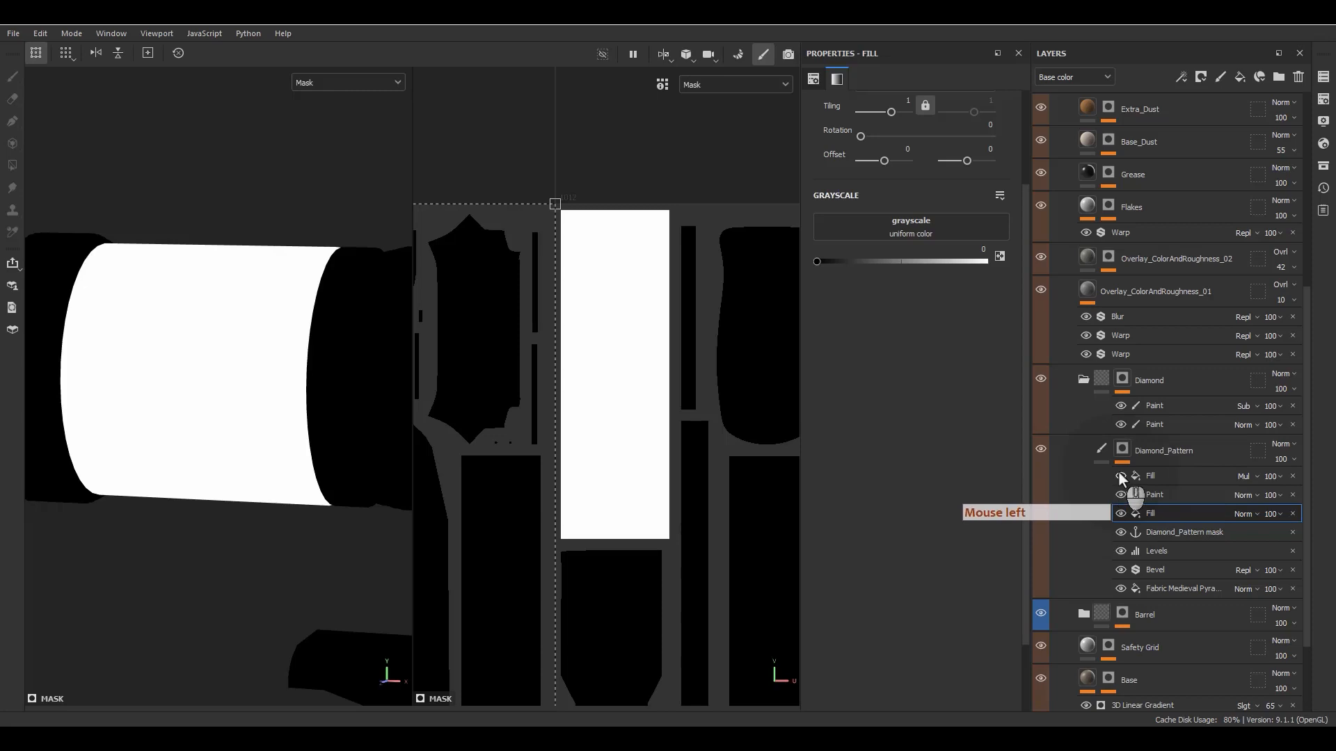
left_click(1120, 475)
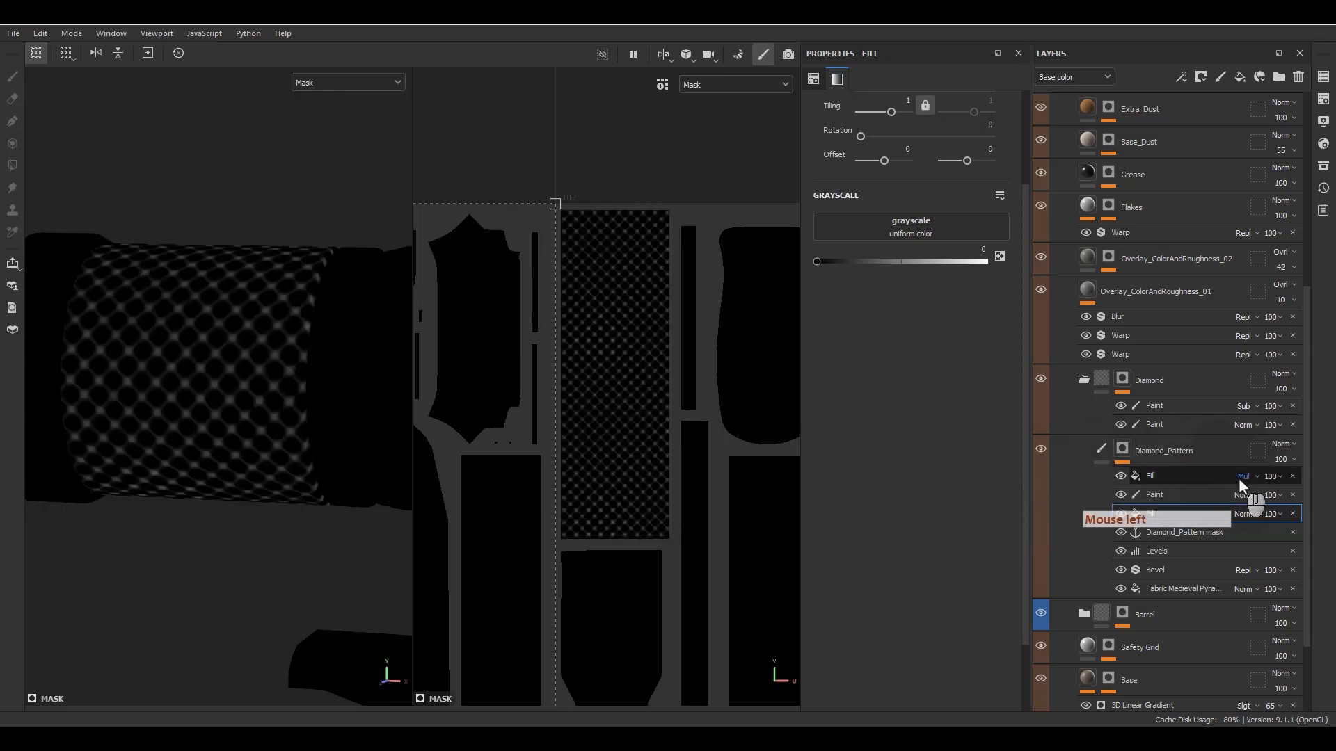
left_click(1158, 481)
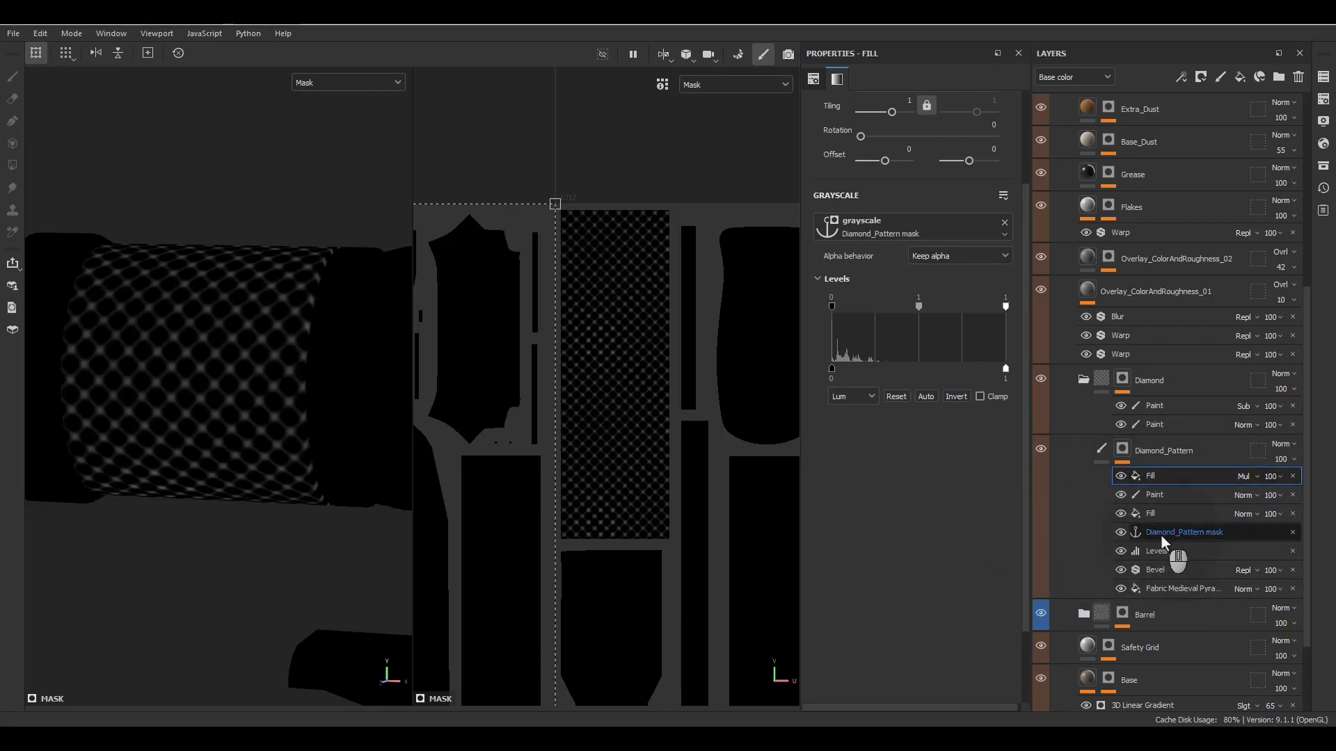
left_click(1168, 514)
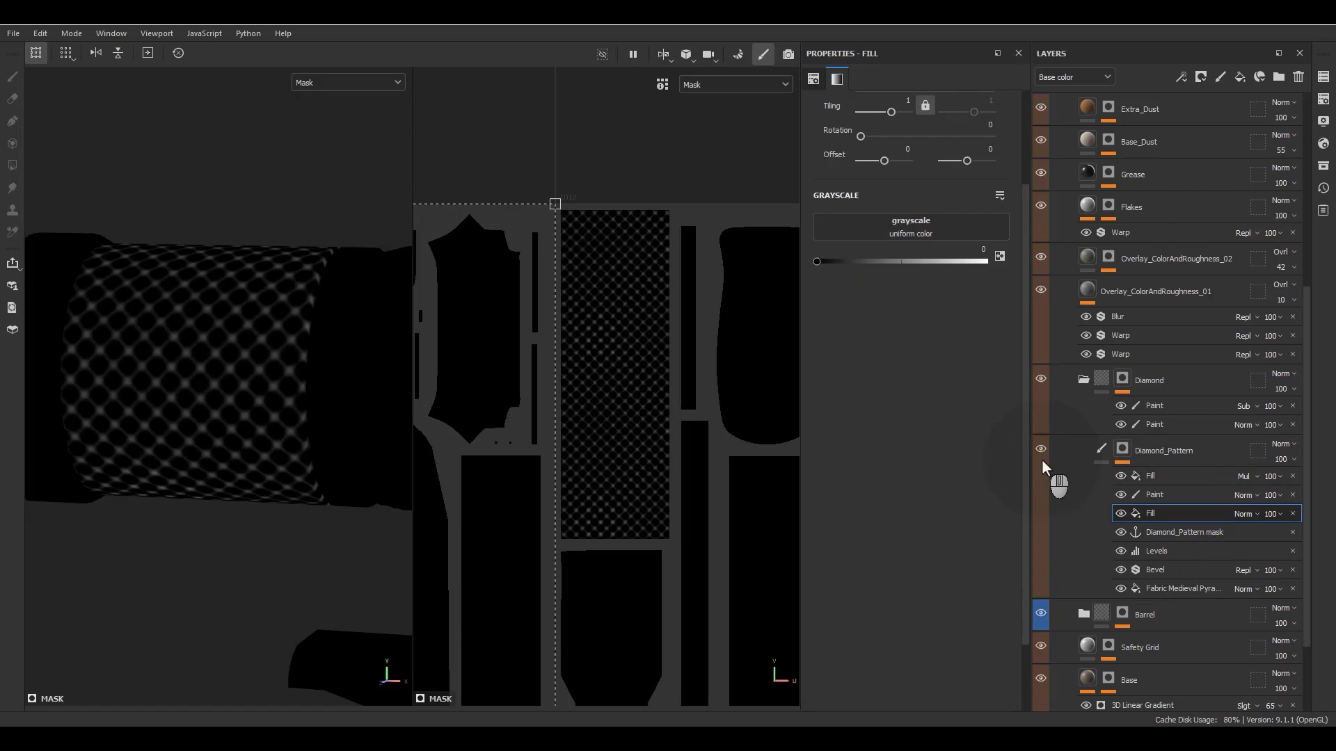
- Add a fill layer directly above the Diamond_Pattern layer and name it Diamond
left_click(1117, 451)
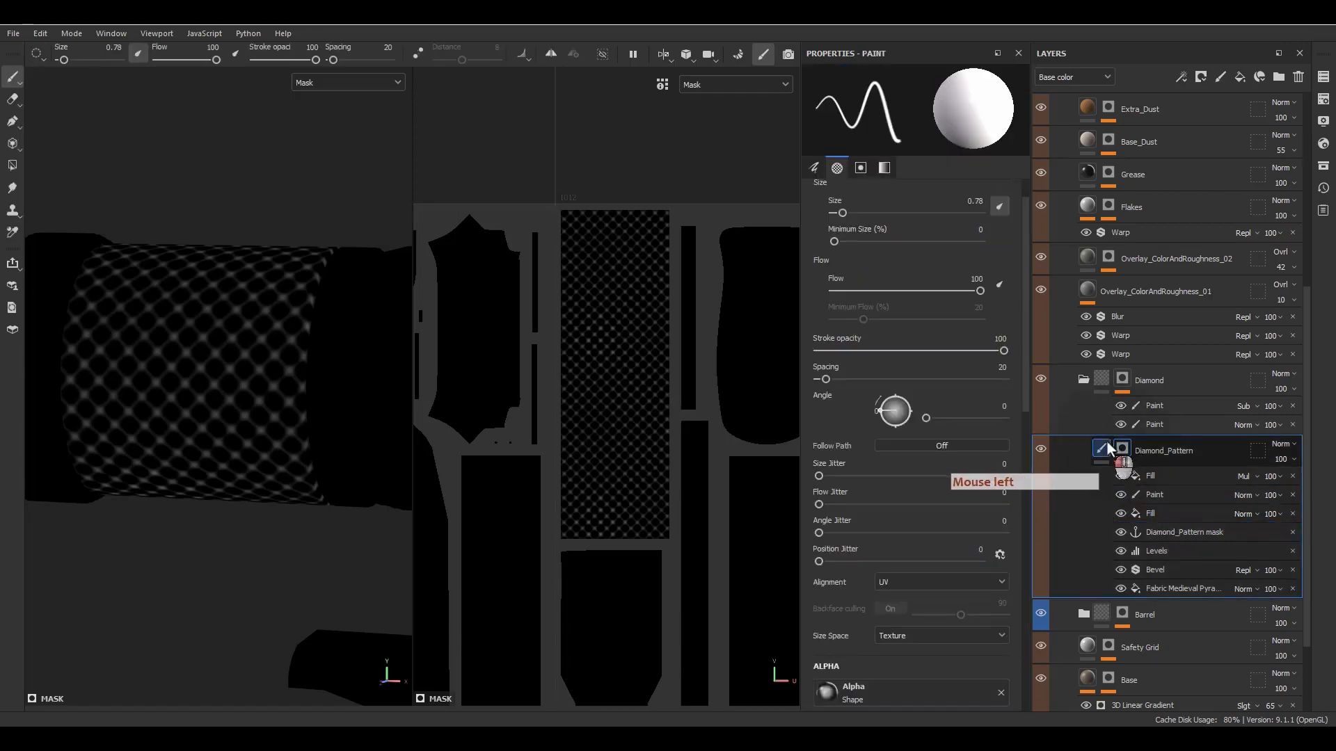
left_click(1104, 447)
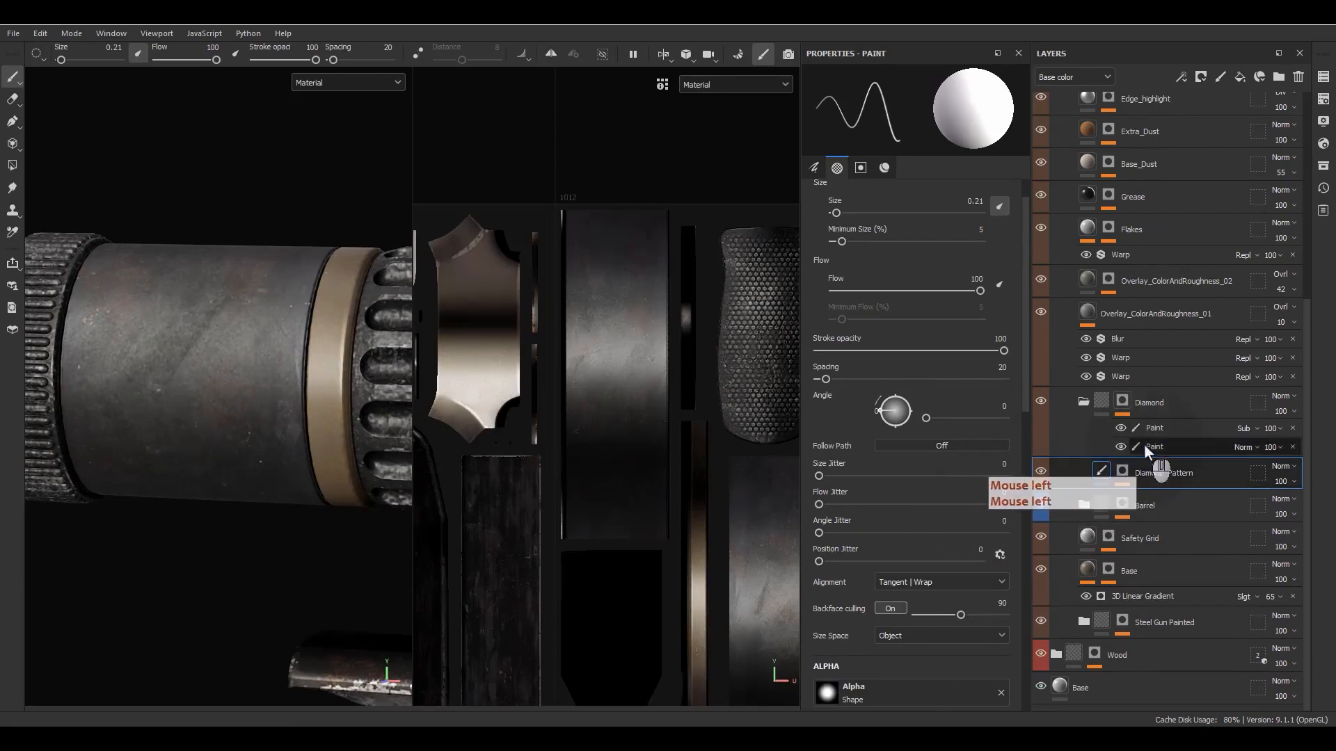
left_click(1237, 78)
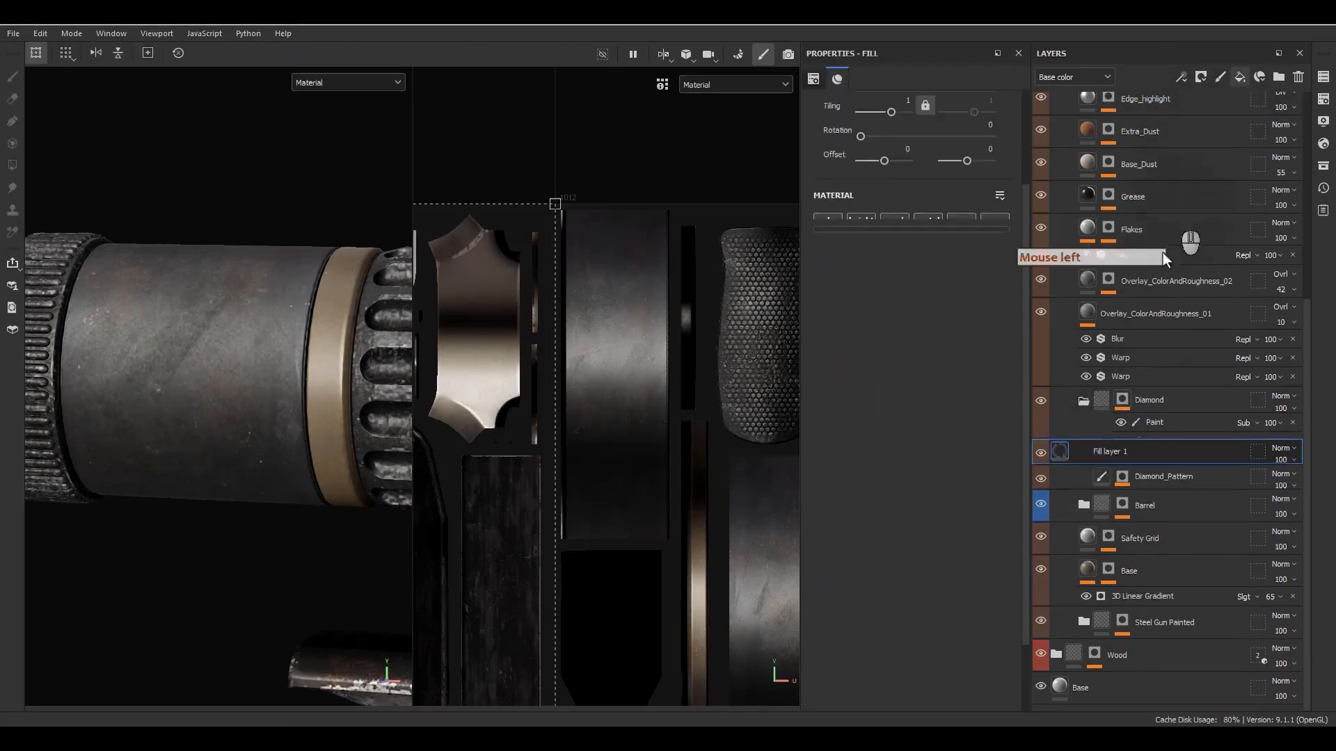
double_click(1118, 473)
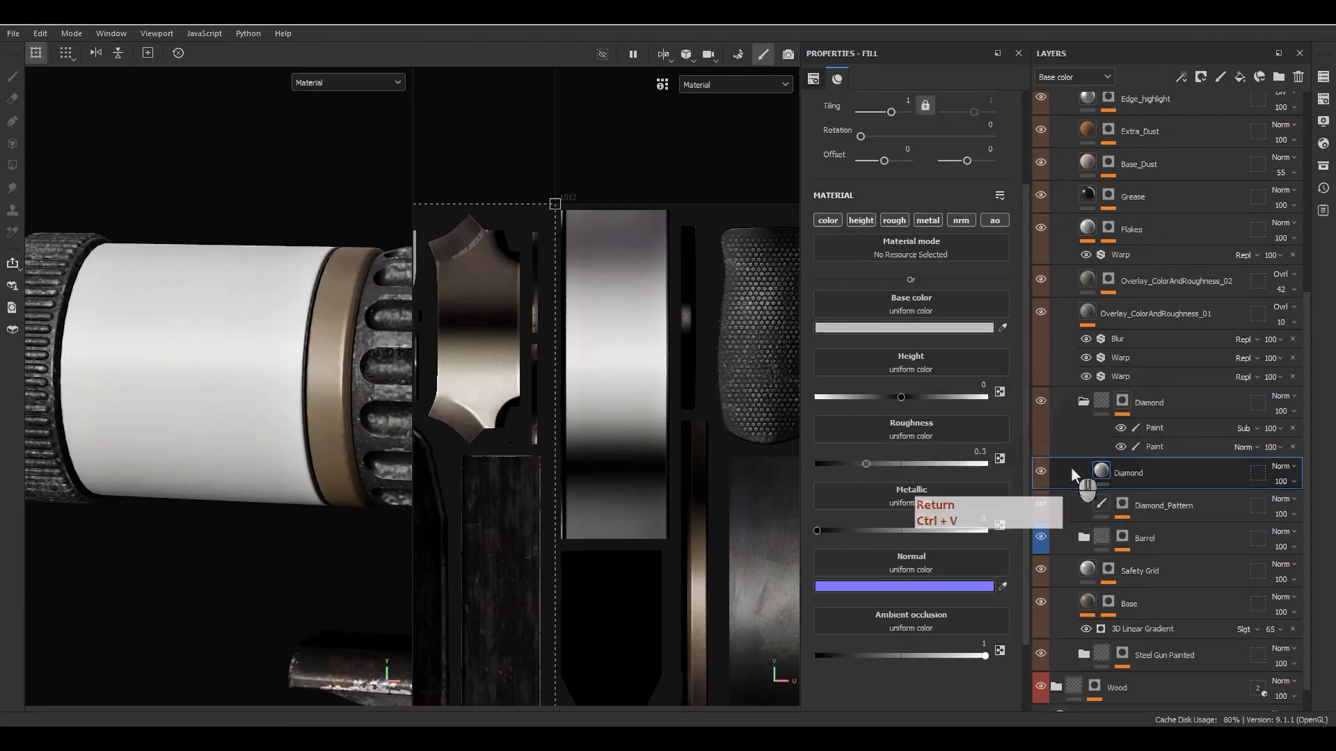
- Give the Diamond fill layer a black mask and add a fill effect to that mask
right_click(1152, 477)
right_click(1124, 470)
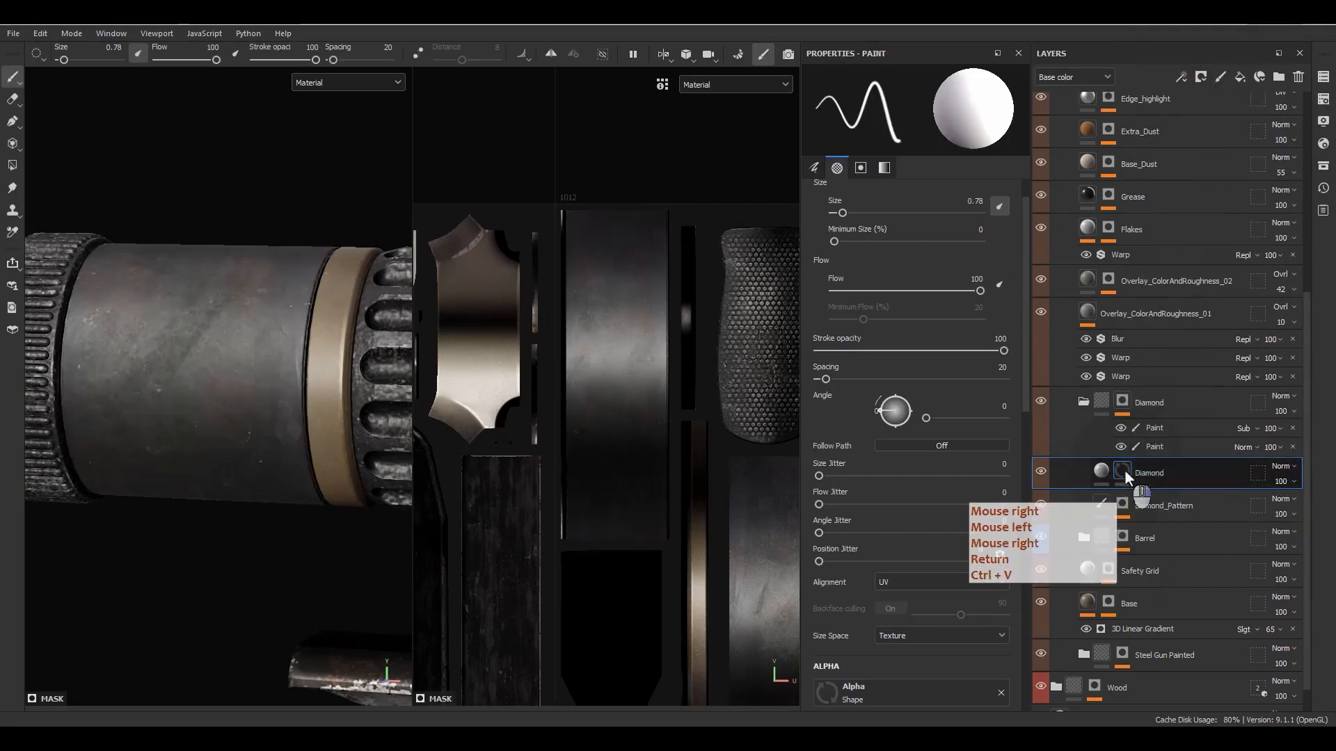
left_click(1169, 491)
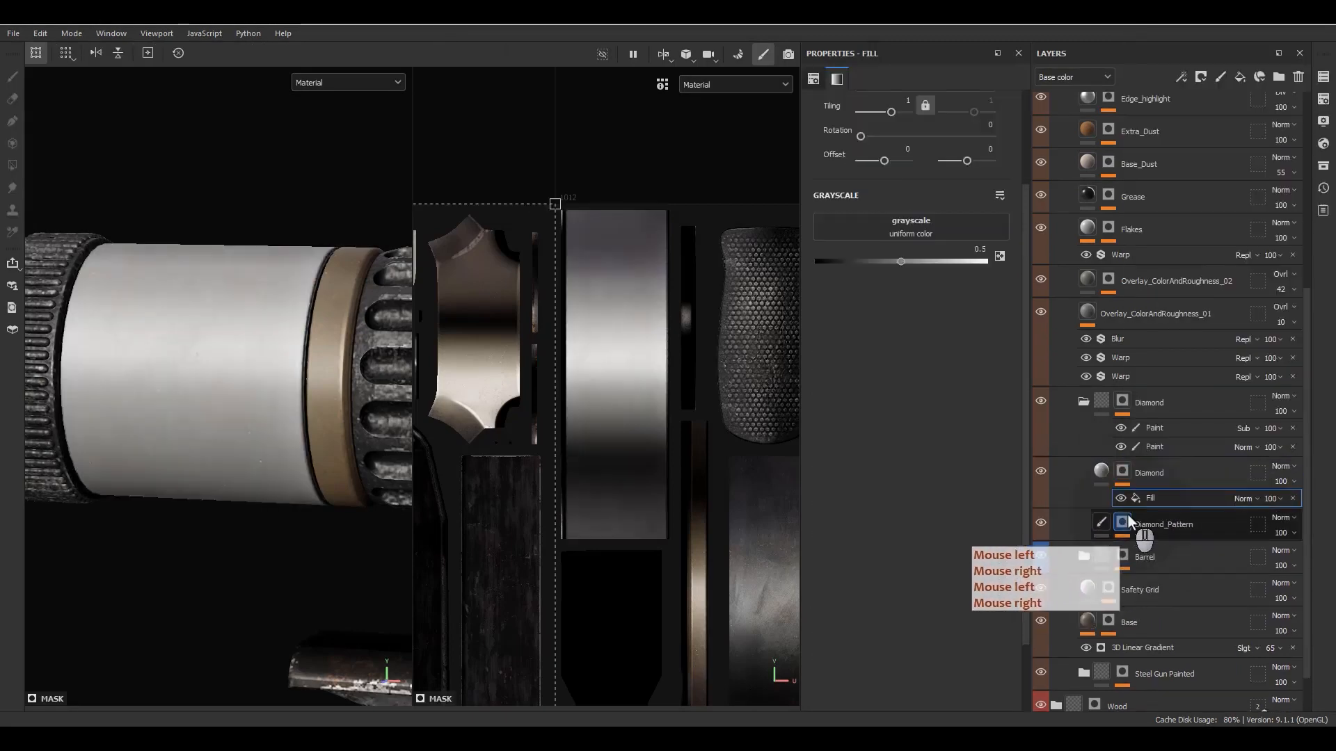
- Add an anchor point above the Multiply fill in the Diamond_Pattern mask and rename it Diamond_Pattern
left_click(1122, 524)
left_click(1122, 525, "alt")
left_click(1145, 549)
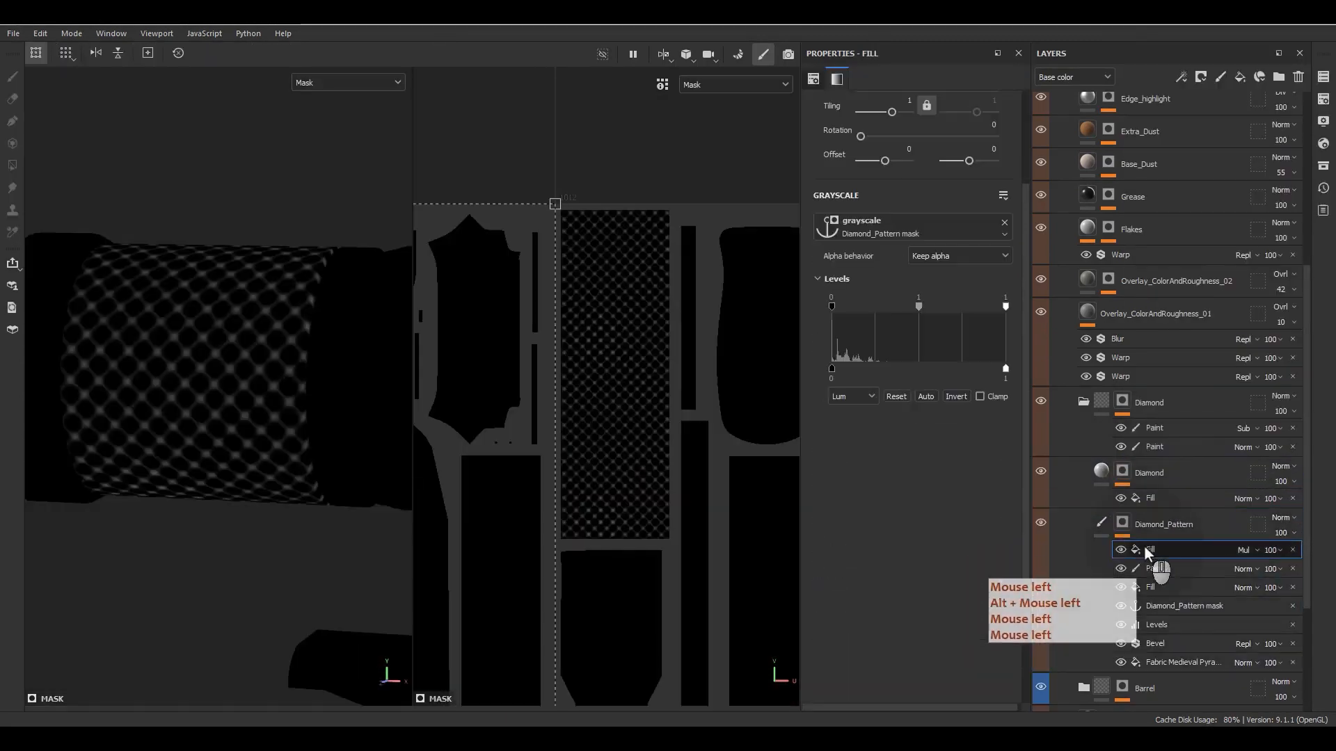
right_click(1143, 547)
left_click(1198, 540)
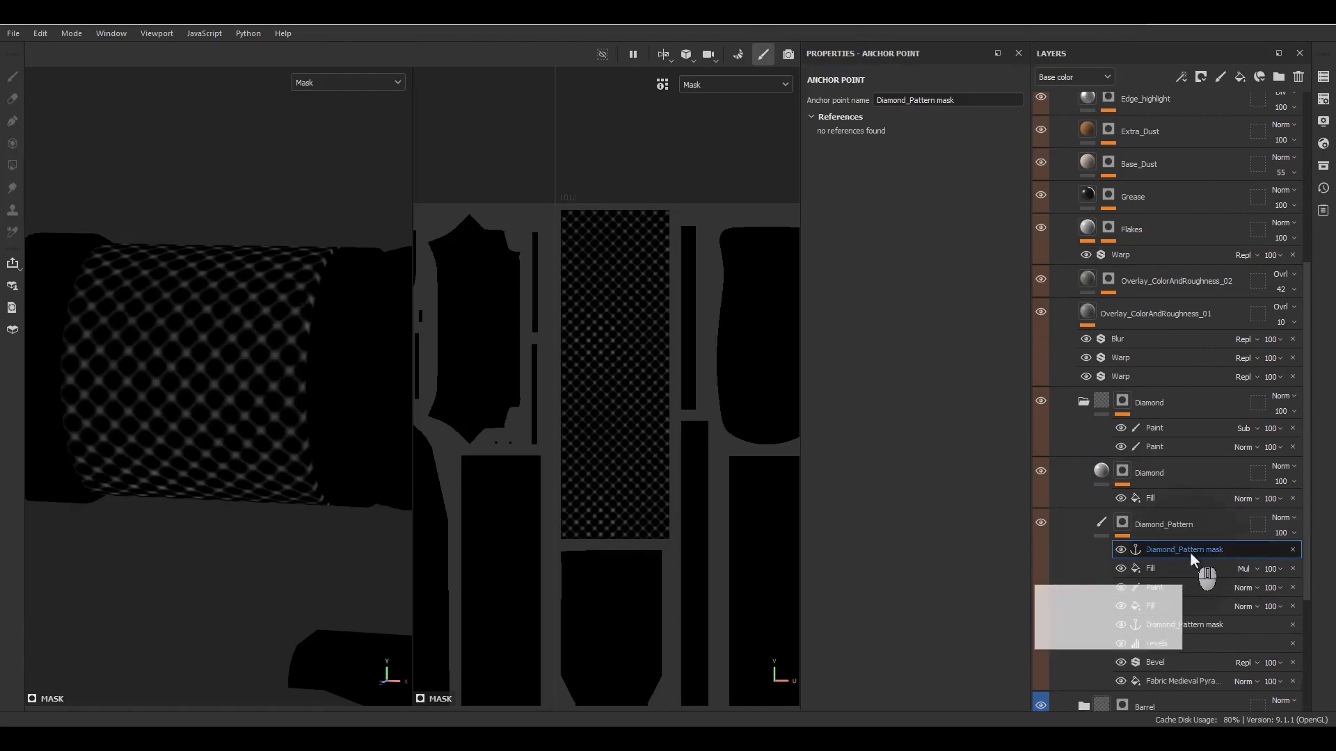
double_click(1189, 552)
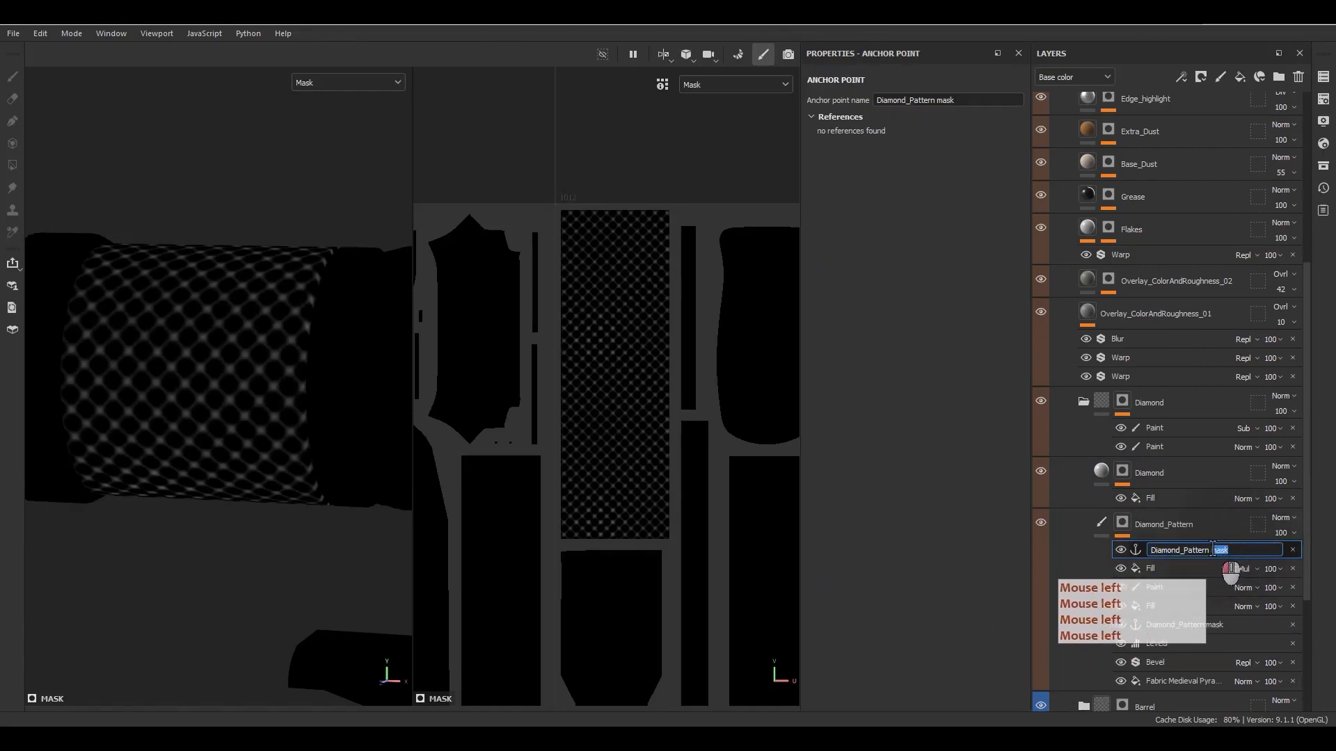
key("BackSpace")
key("BackSpace")
key("BackSpace")
key("BackSpace")
key("BackSpace")
key("Return")
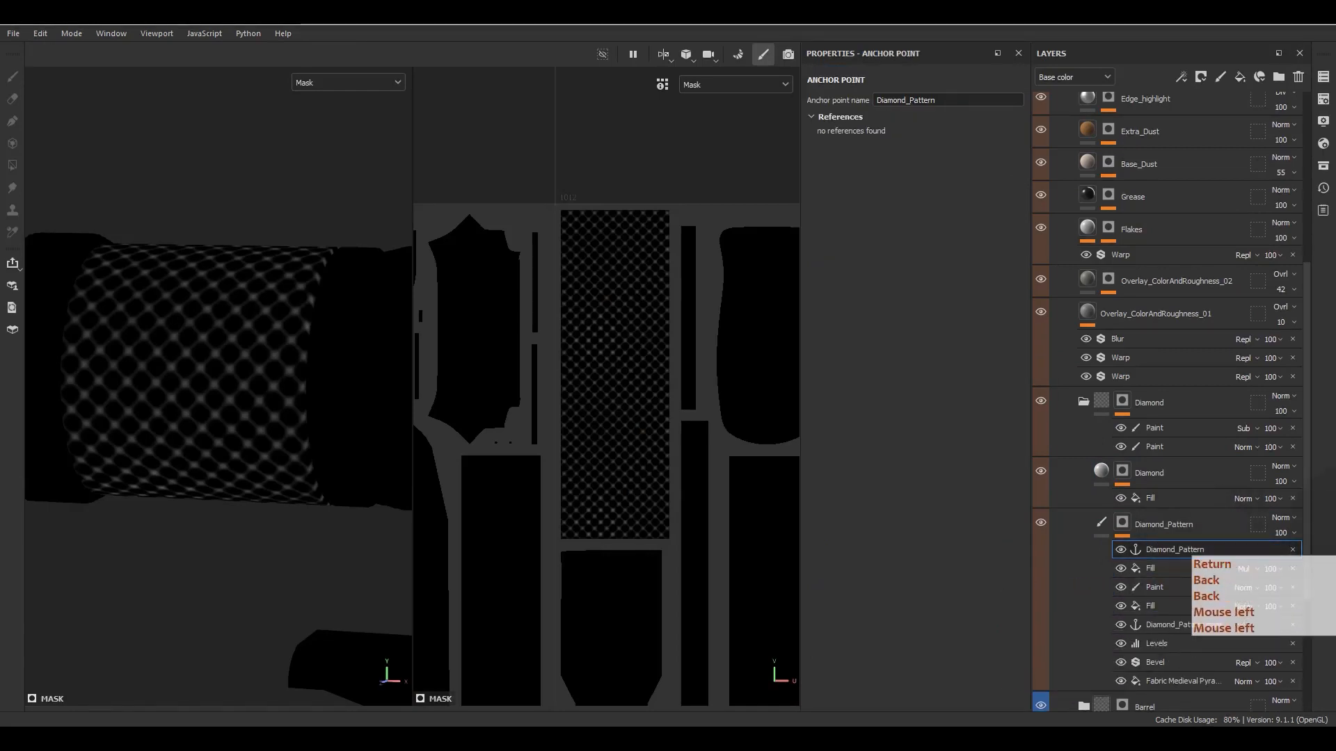
- Use the Diamond_Pattern anchor point as the grayscale source of the fill in the Diamond fill layer's mask
left_click(1163, 499)
left_click(922, 226)
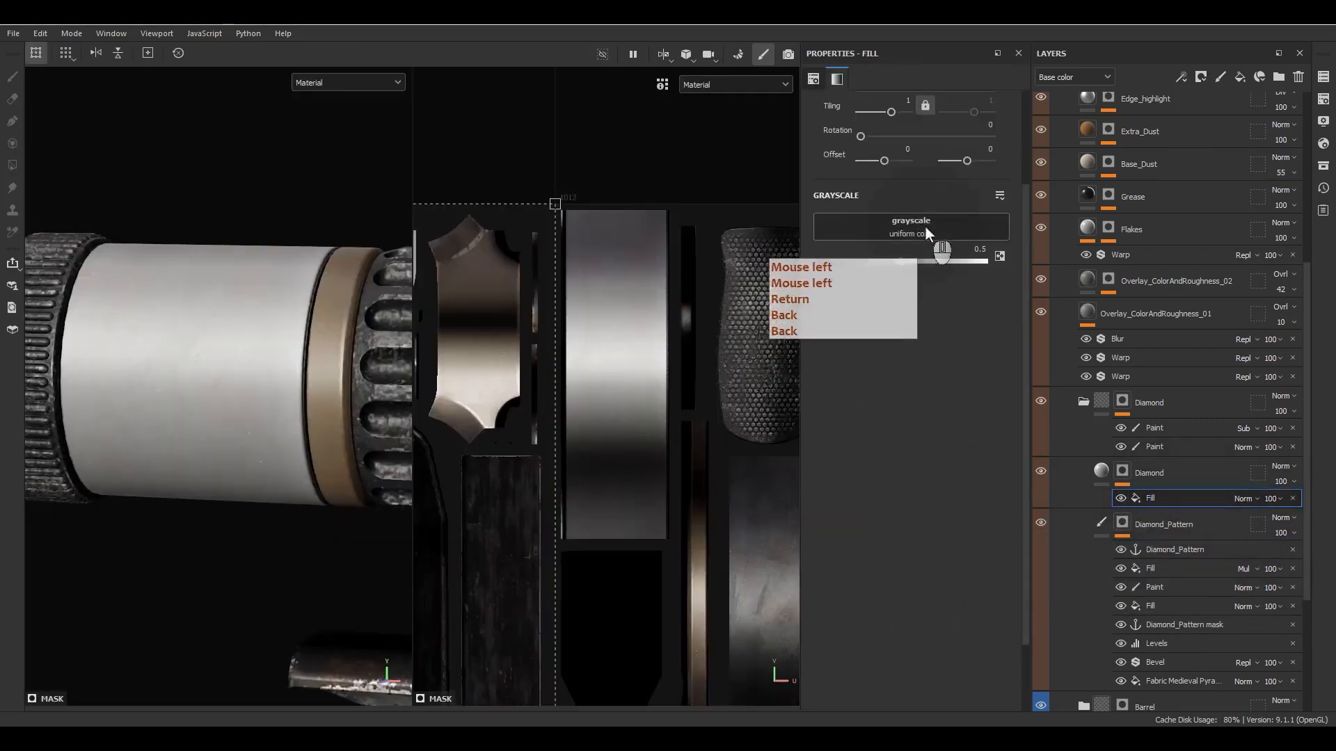
left_click(1026, 235)
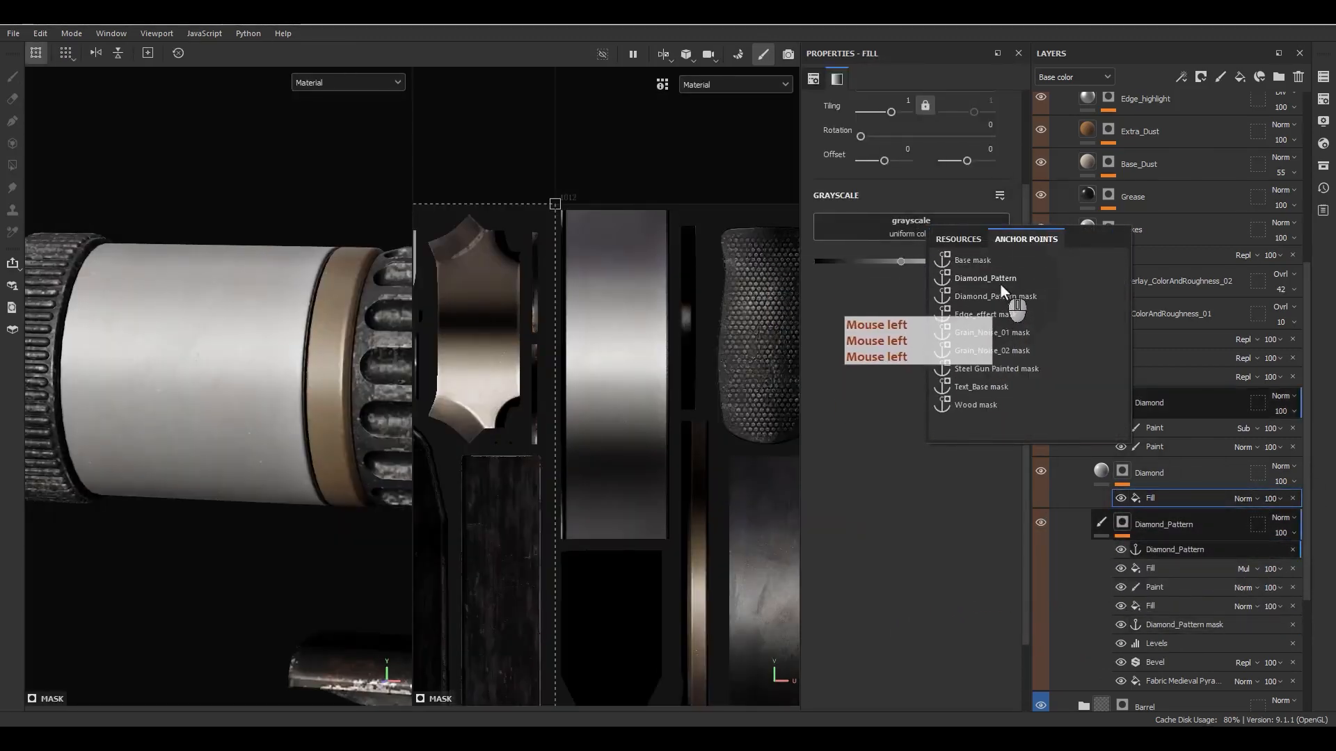
left_click(1000, 284)
left_click_drag(395, 364, 515, 379, "alt")
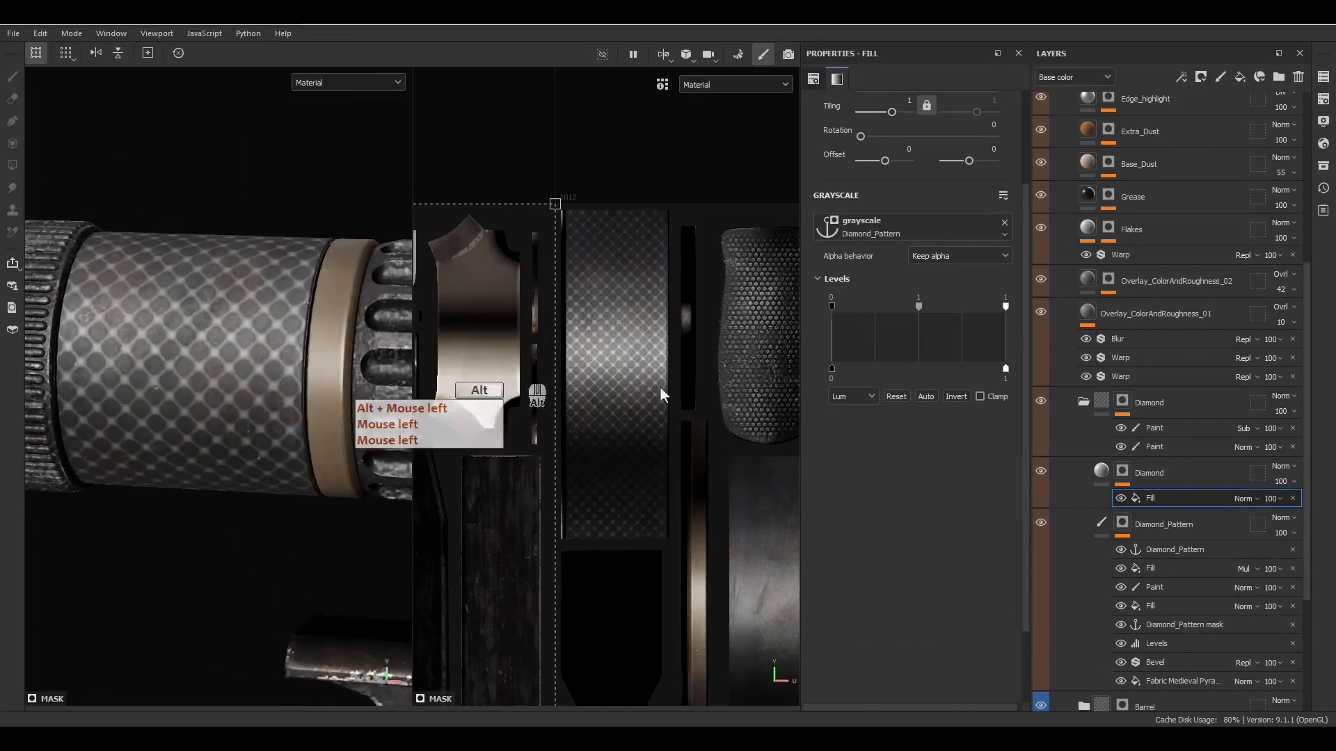
- Set the Diamond fill layer's height to -0.02 and inspect the pattern on the scope
left_click(1103, 476)
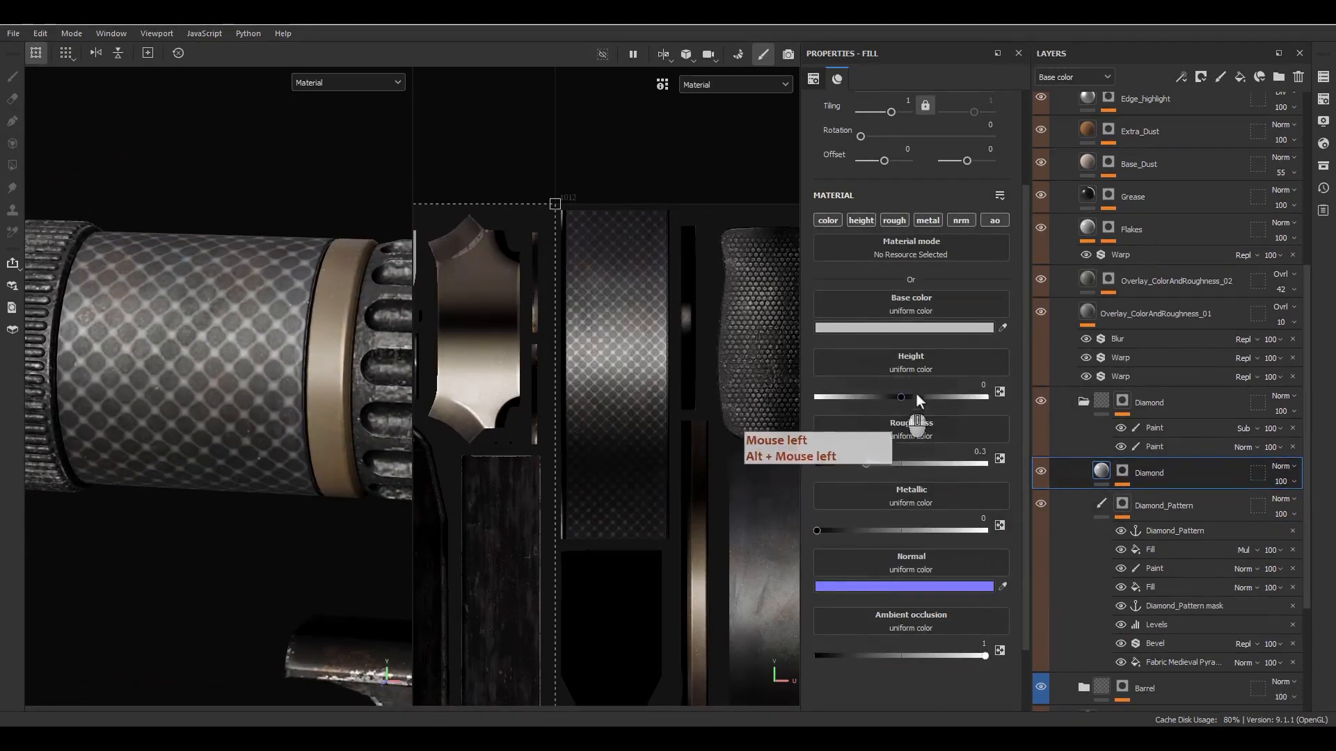
left_click(982, 384)
type("-0.02")
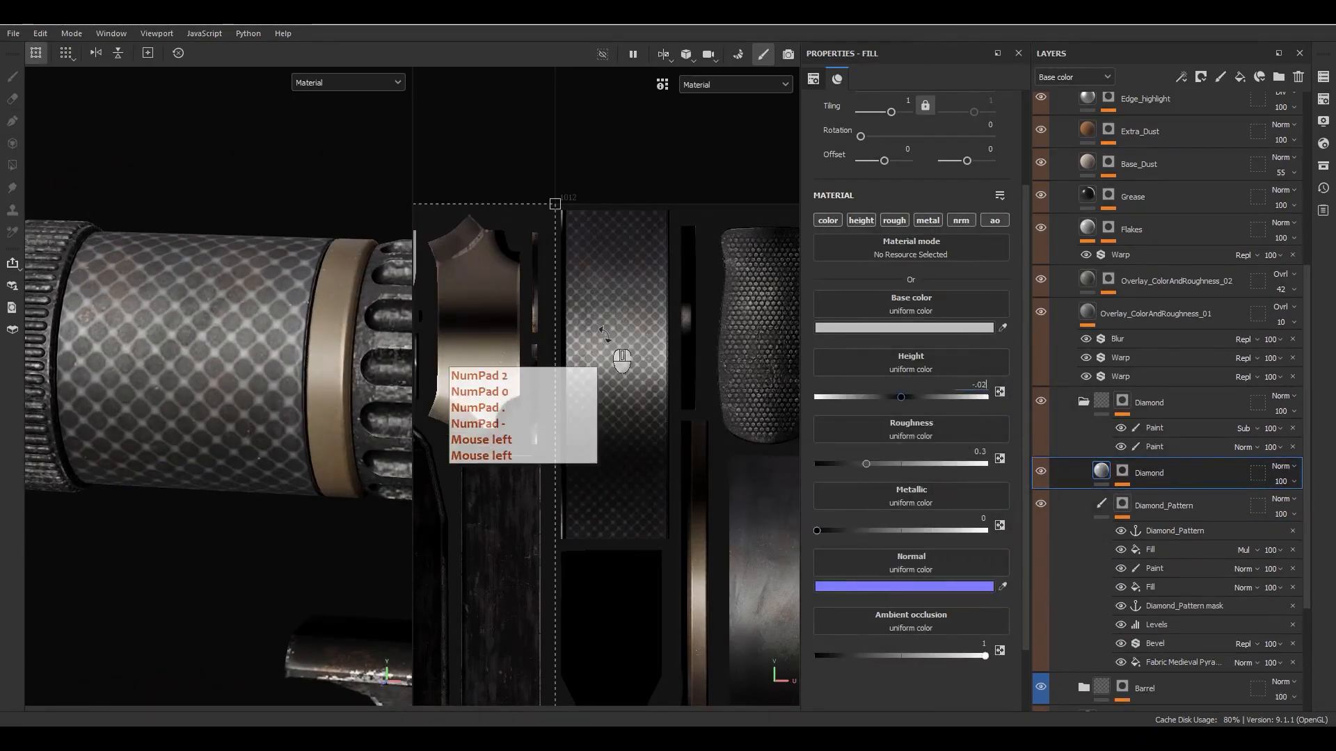
key("Return")
left_click_drag(279, 331, 170, 377, "alt")
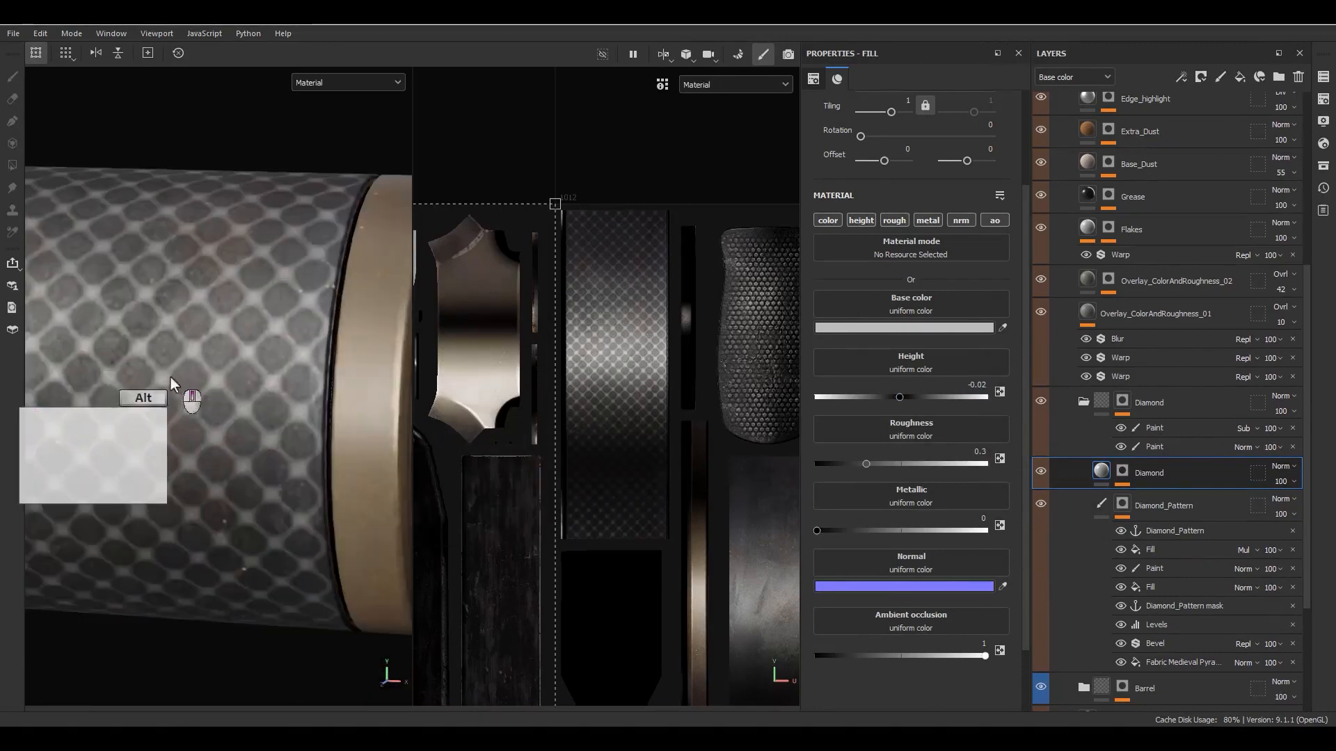
- Try a height of about -0.06 on the Diamond fill layer, then undo it
left_click(1099, 501)
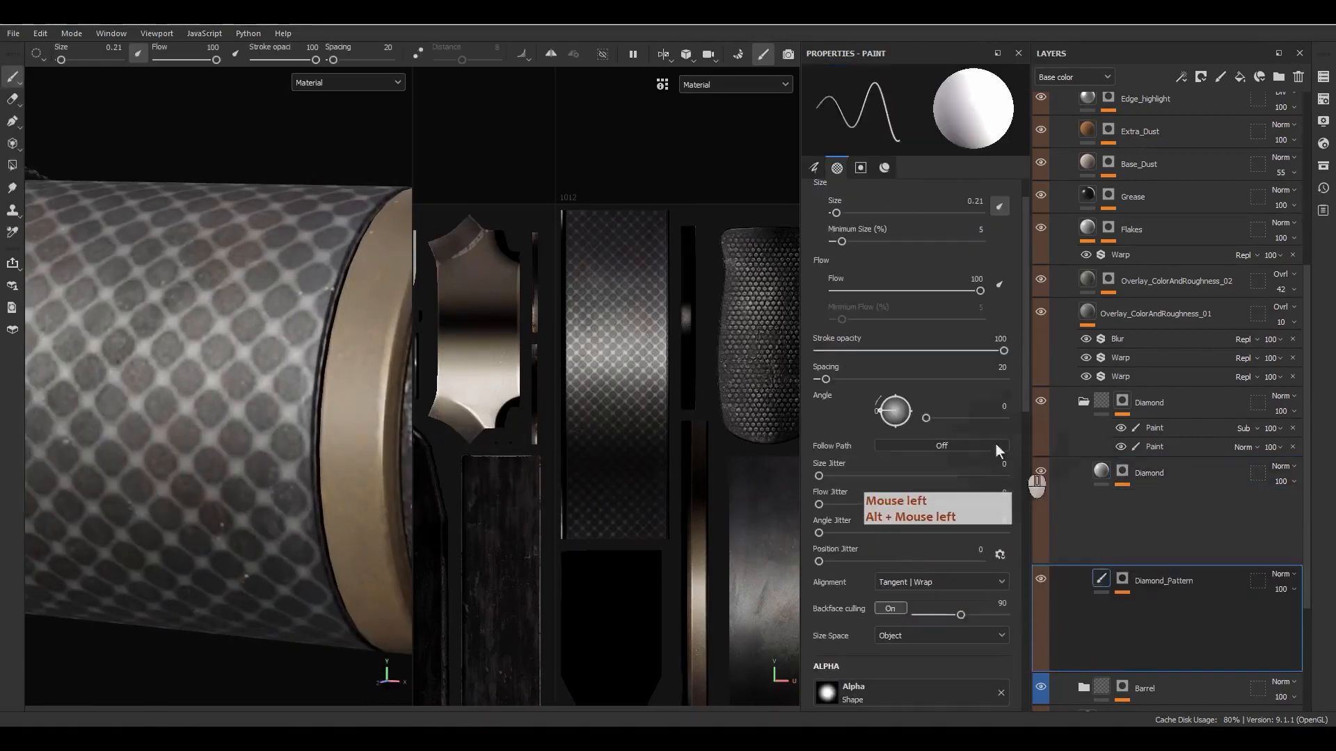
left_click(1107, 471)
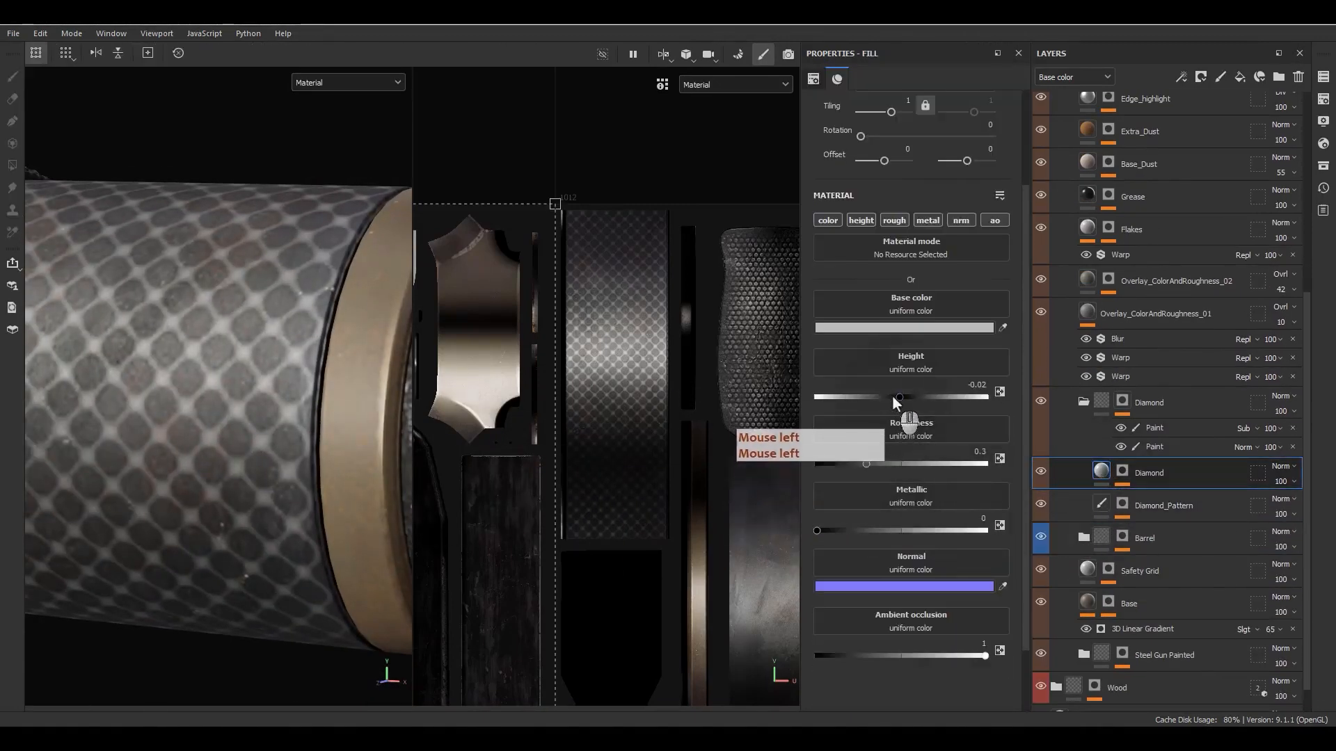
mouse_move(887, 396)
left_mouse_down()
mouse_move(850, 398)
mouse_move(895, 407)
left_mouse_up()
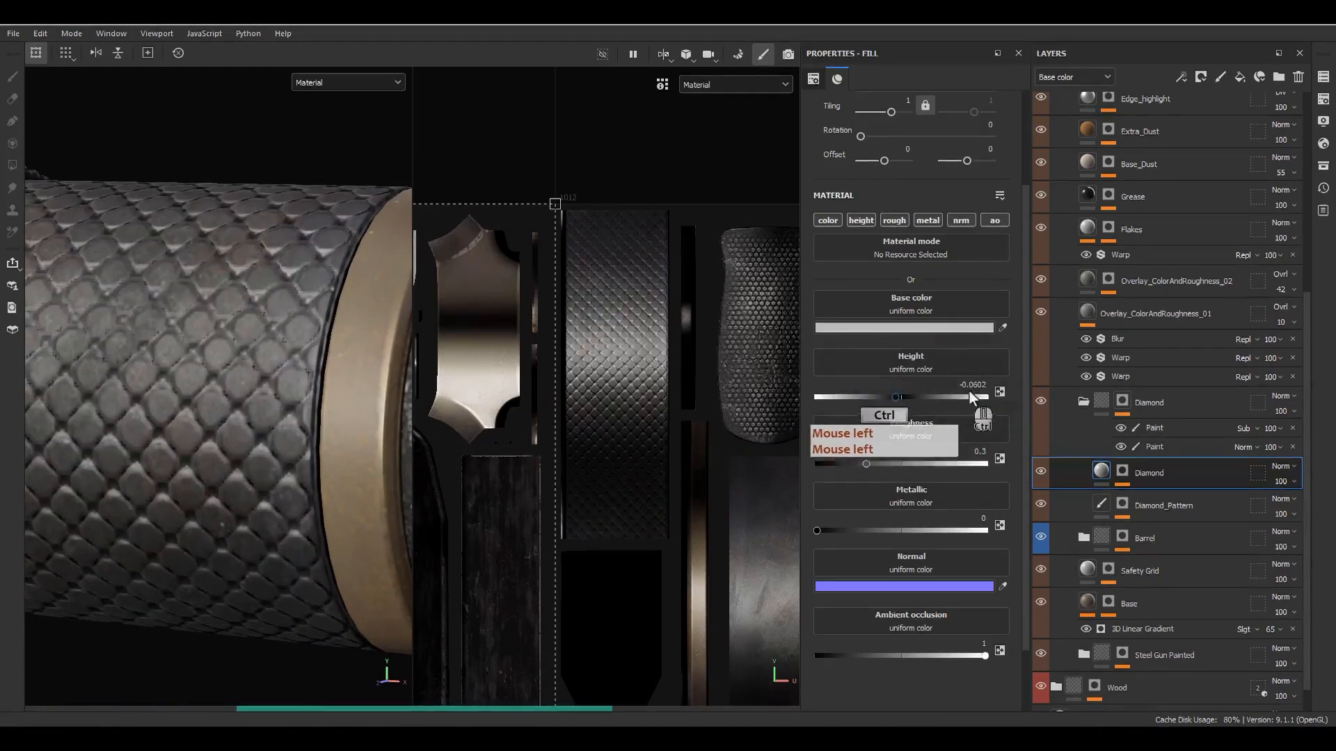
key("ctrl+z")
- Leave only the height channel active on the Diamond fill layer and set its height to -0.1
left_click(862, 221, "alt")
left_click_drag(291, 376, 261, 407, "alt")
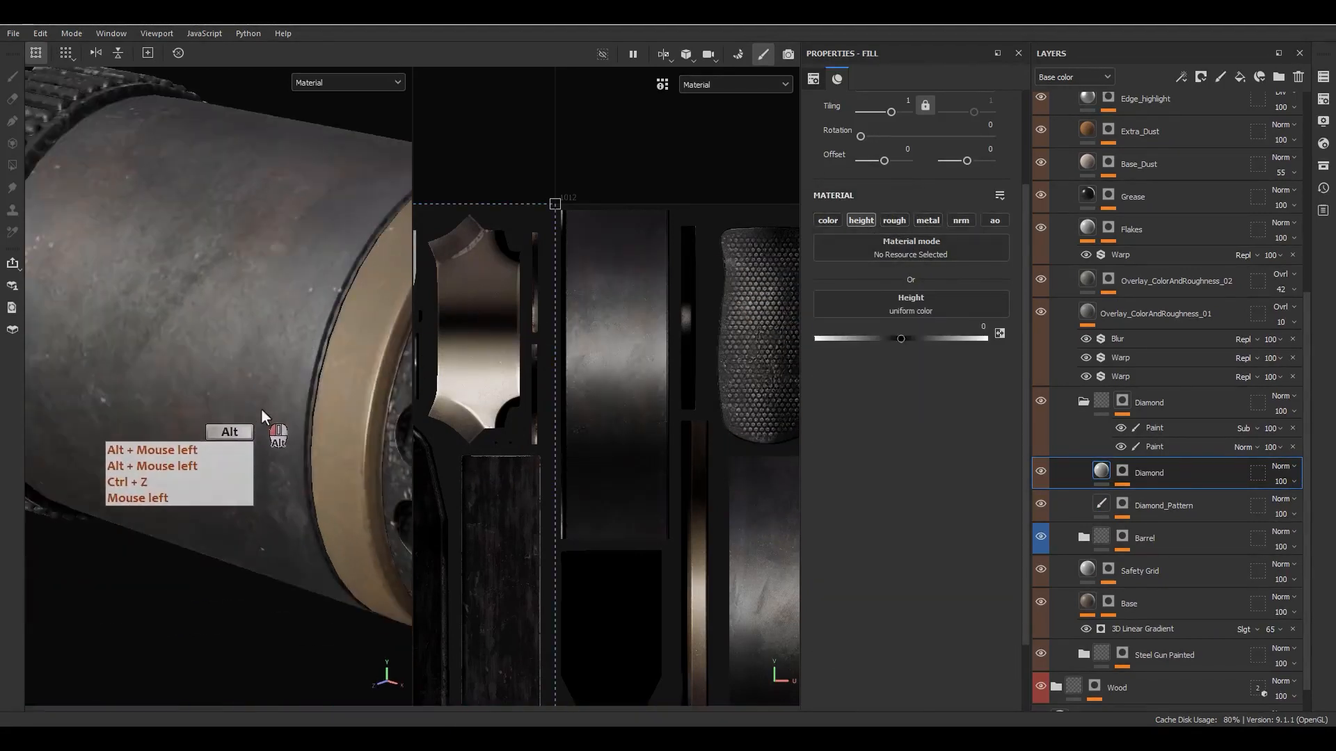
left_click(897, 339)
left_click_drag(896, 342, 883, 345)
left_click(974, 327)
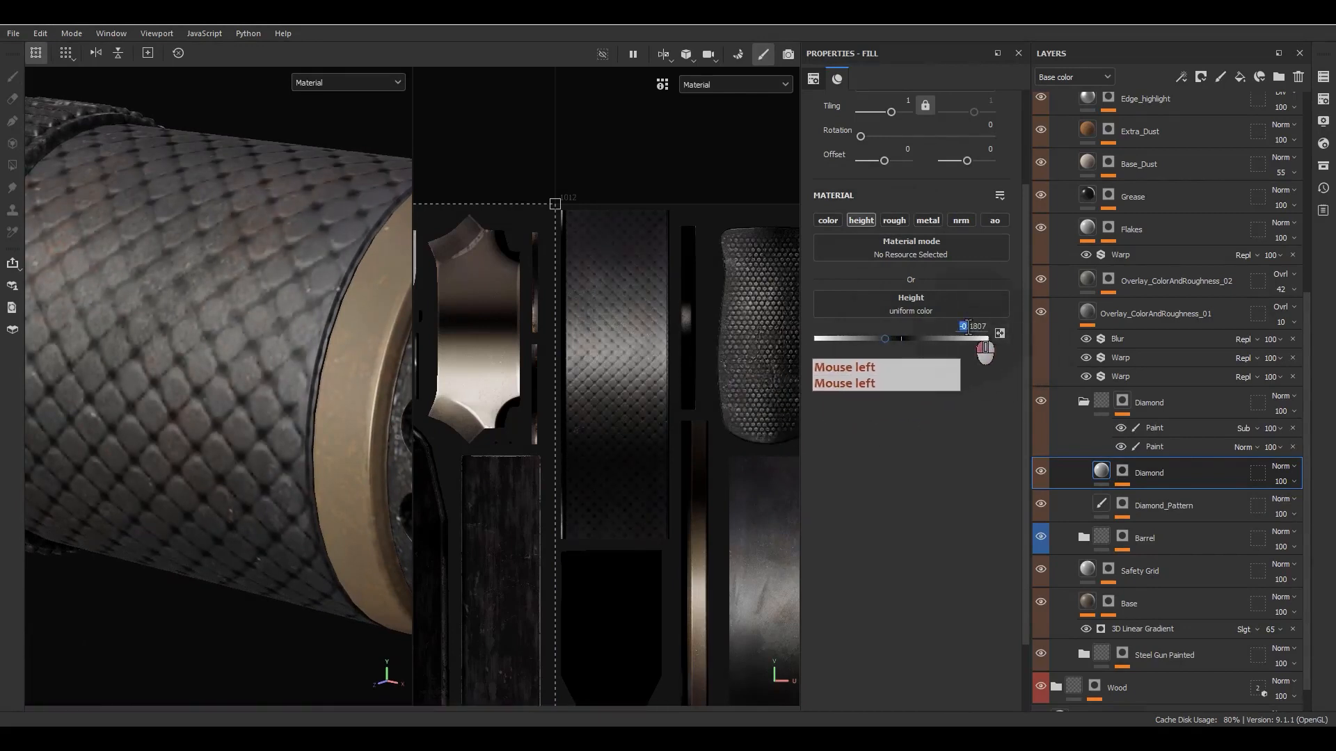
key("ctrl+a")
type("-.1")
key("Return")
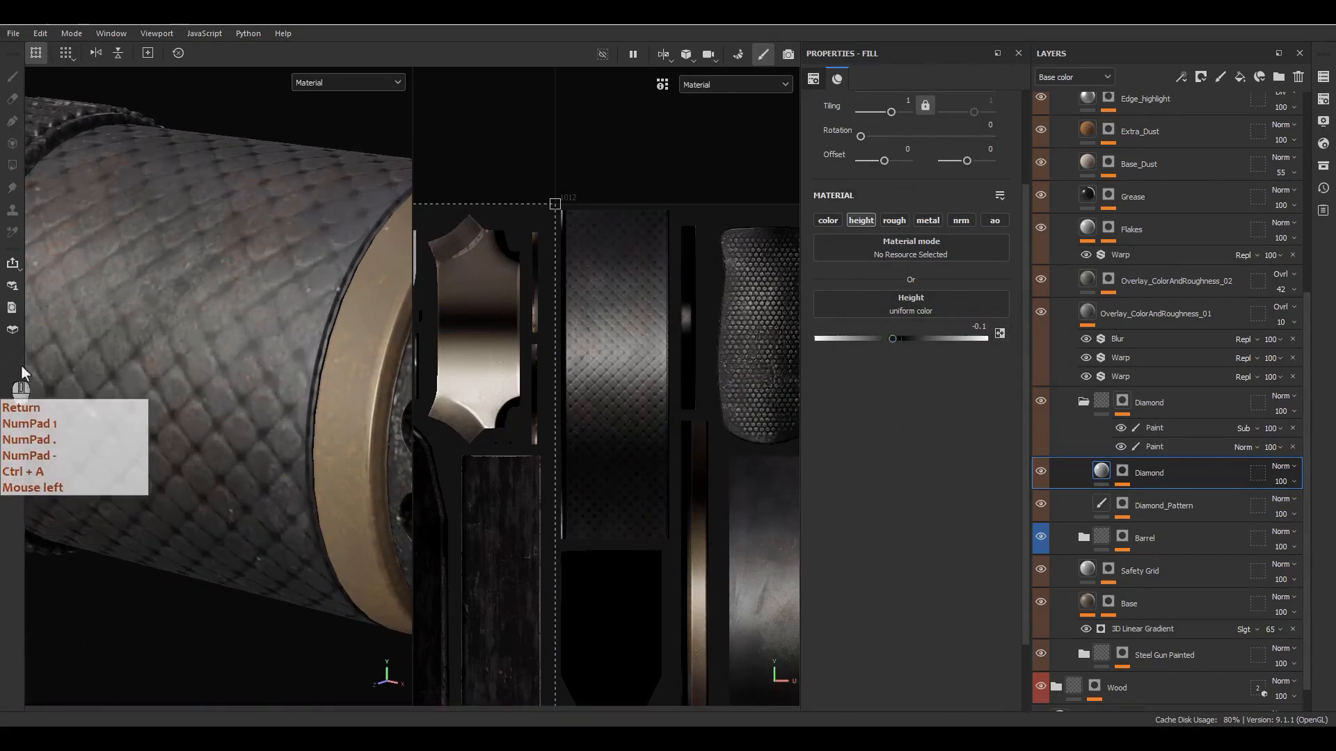
- Deepen the Diamond fill layer's relief by setting its height to -0.2
left_click_drag(271, 386, 241, 440, "alt")
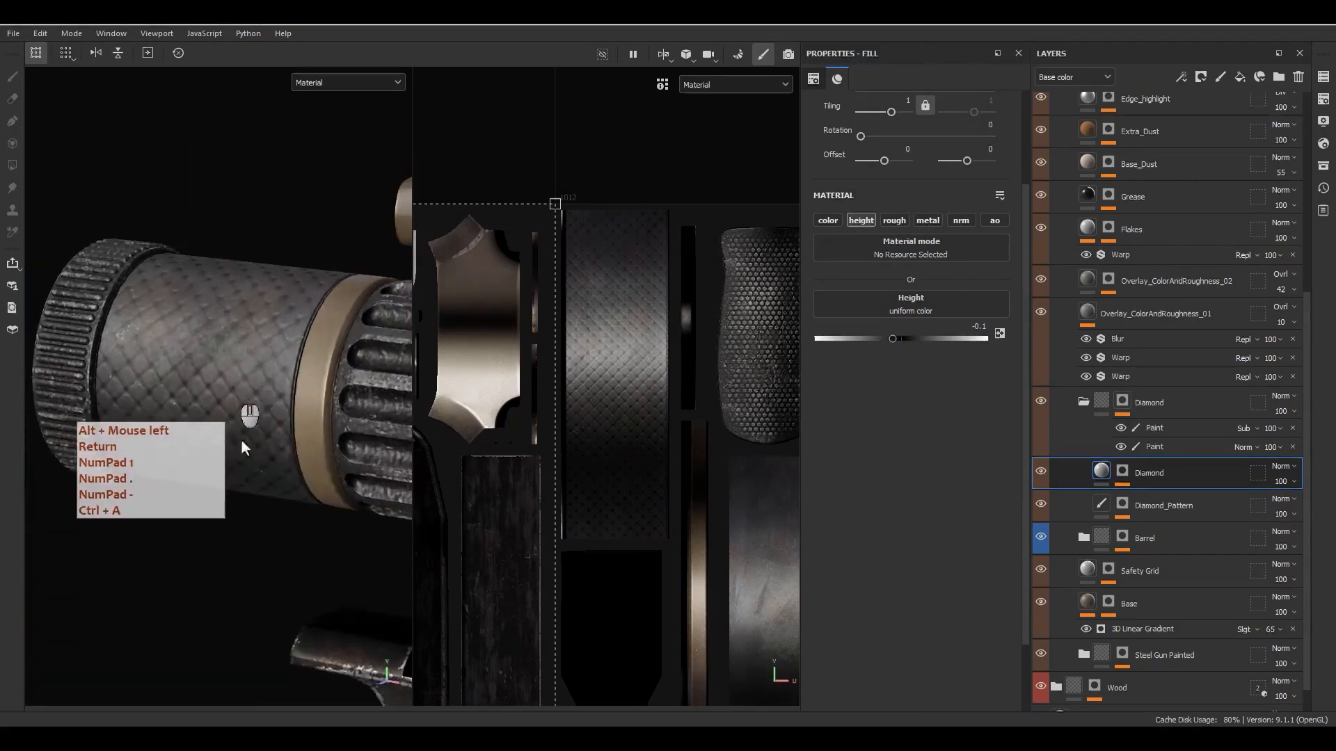
right_click_drag(241, 440, 327, 511, "alt")
left_click(973, 327)
type("-.0")
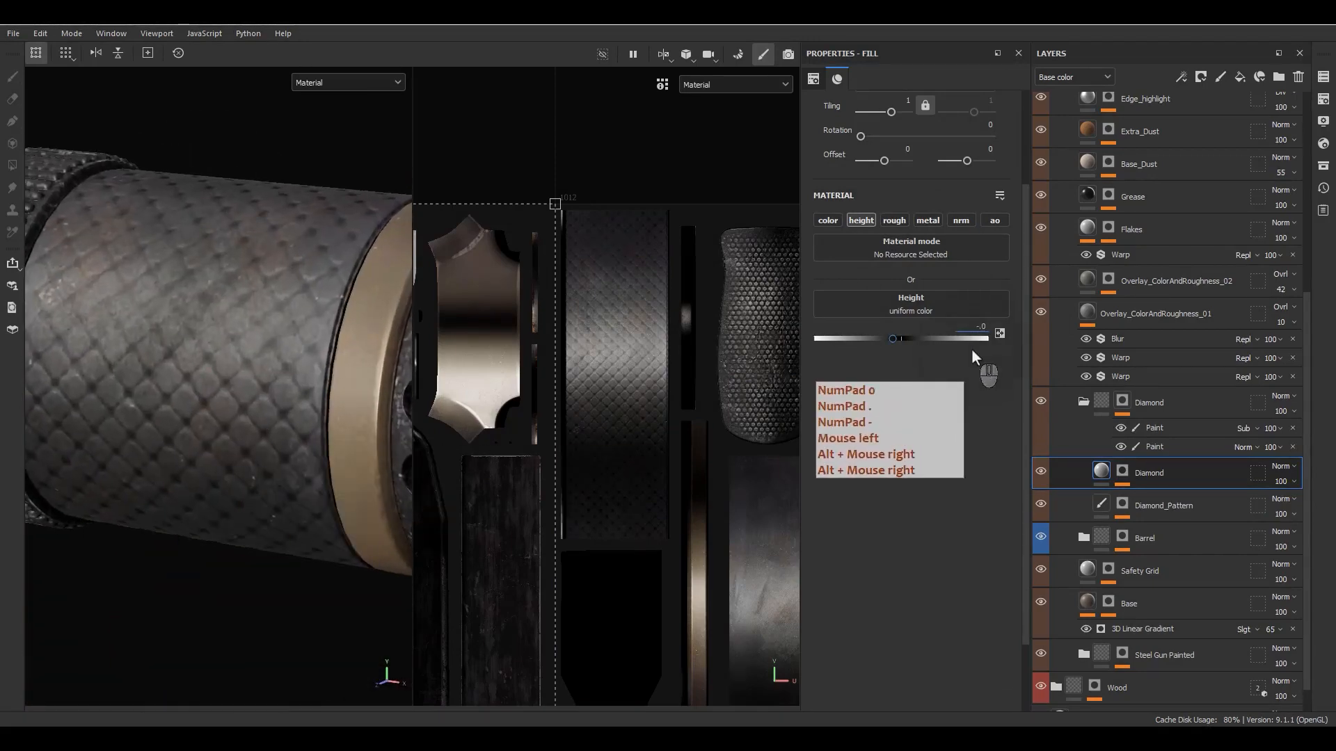
key("ctrl+a")
type("-.2")
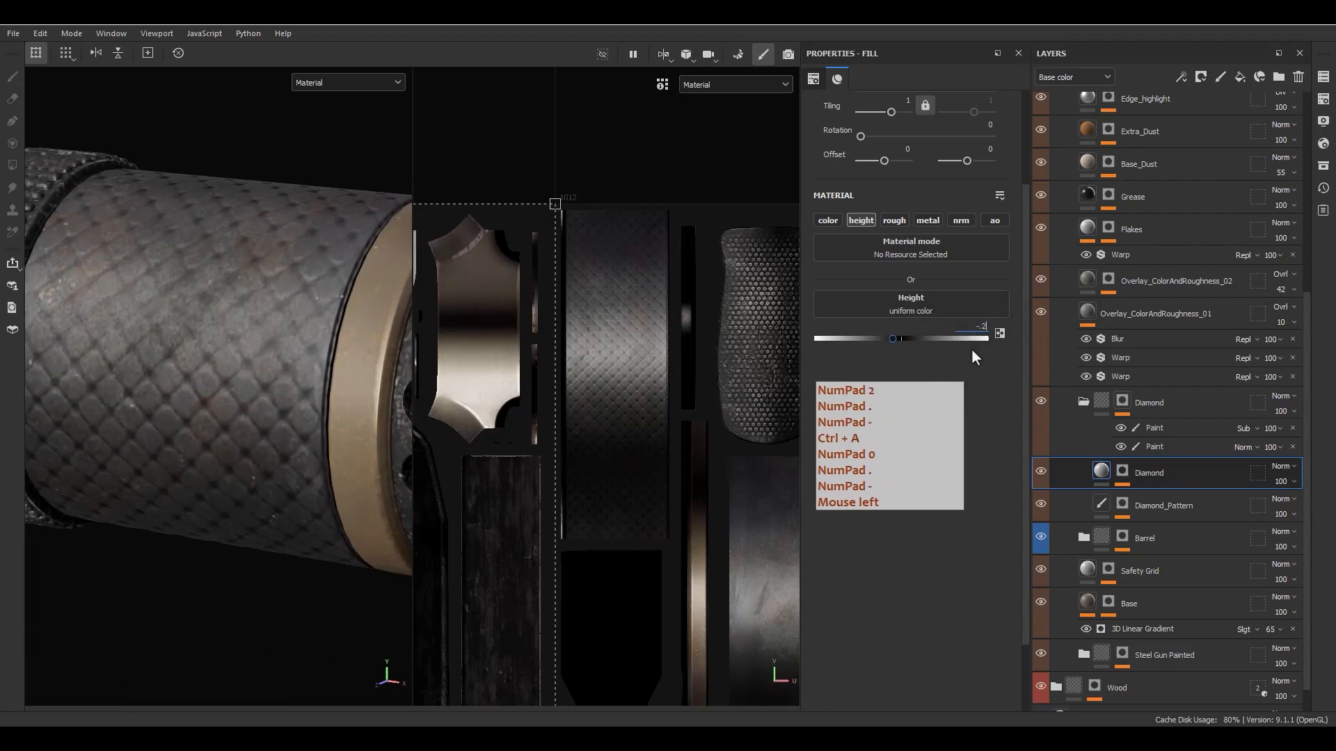
key("Return")
left_click_drag(208, 404, 267, 426, "alt")
- Set the tiling of the Fabric Medieval Pyramid fill in the Diamond_Pattern mask to 60 and check it on the scope
left_click(1127, 506)
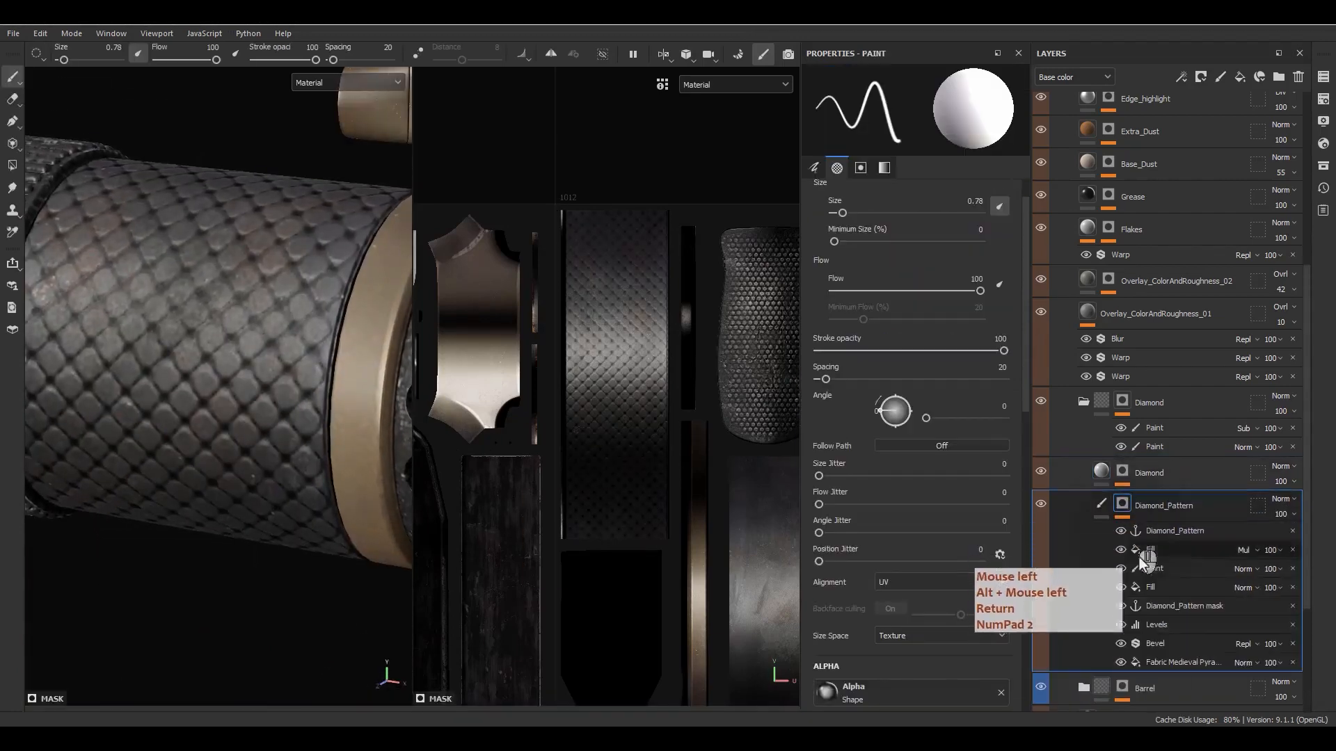
left_click(1164, 662)
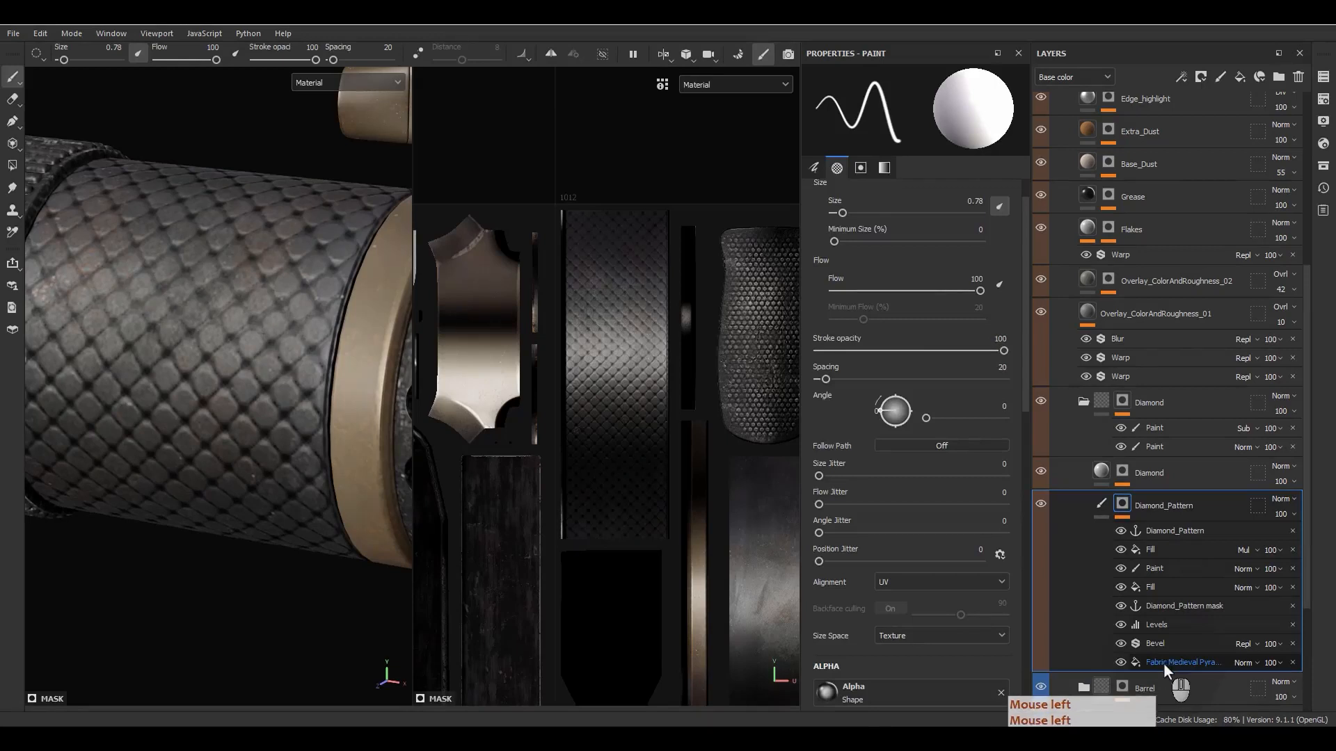
left_click(893, 103)
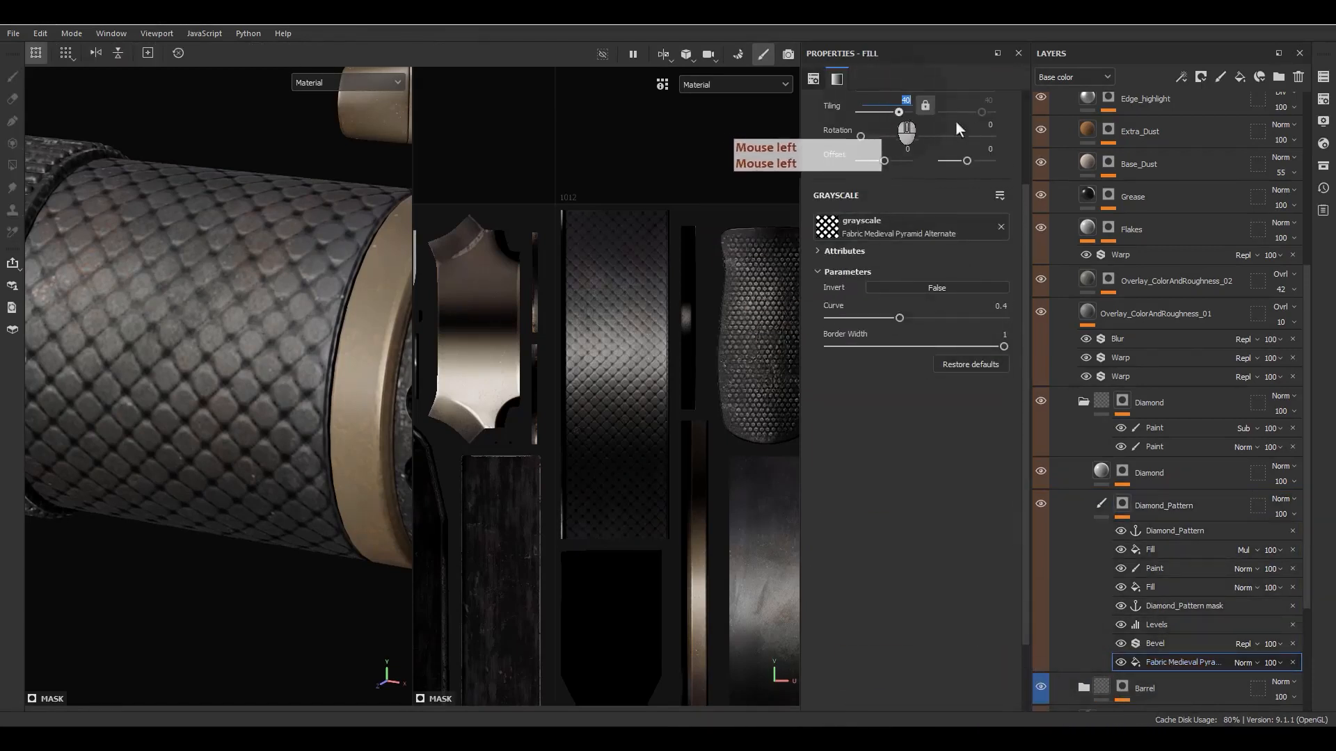
type("60")
key("Return")
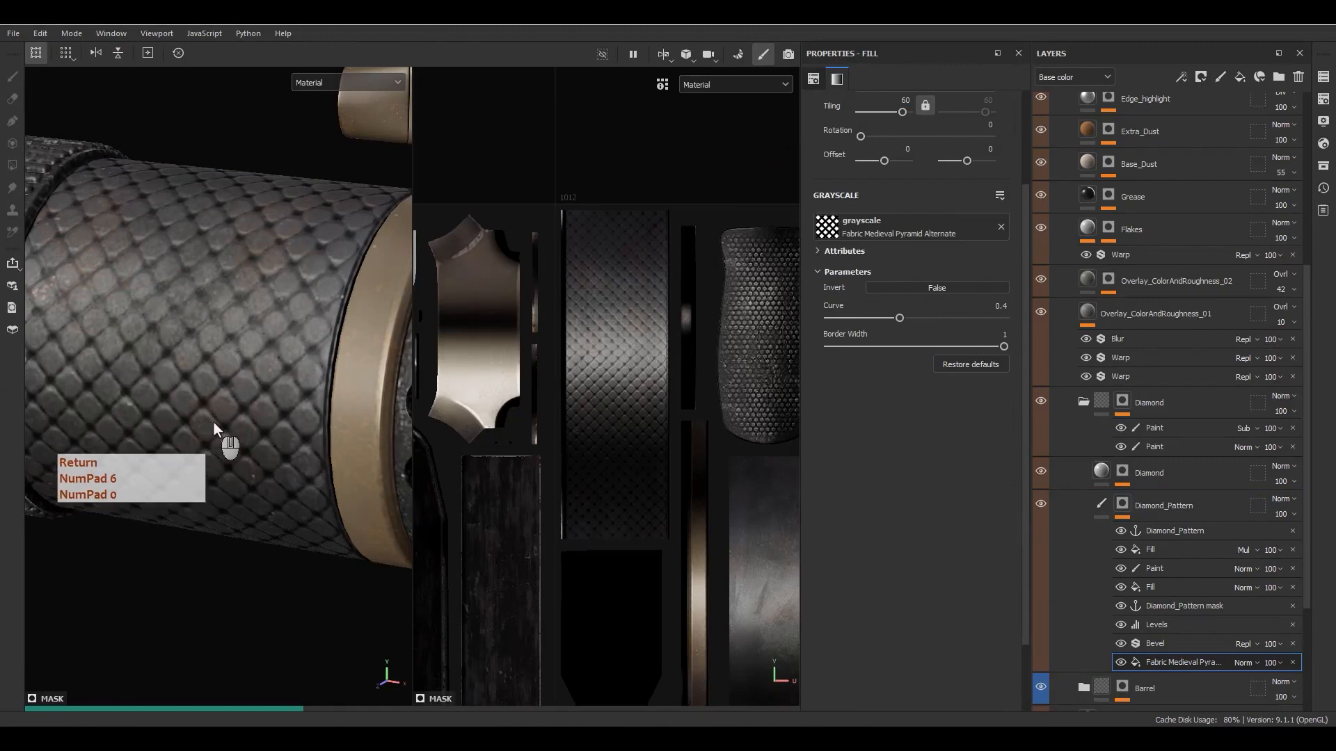
scroll(216, 423, "down", 2)
scroll(215, 420, "down", 3)
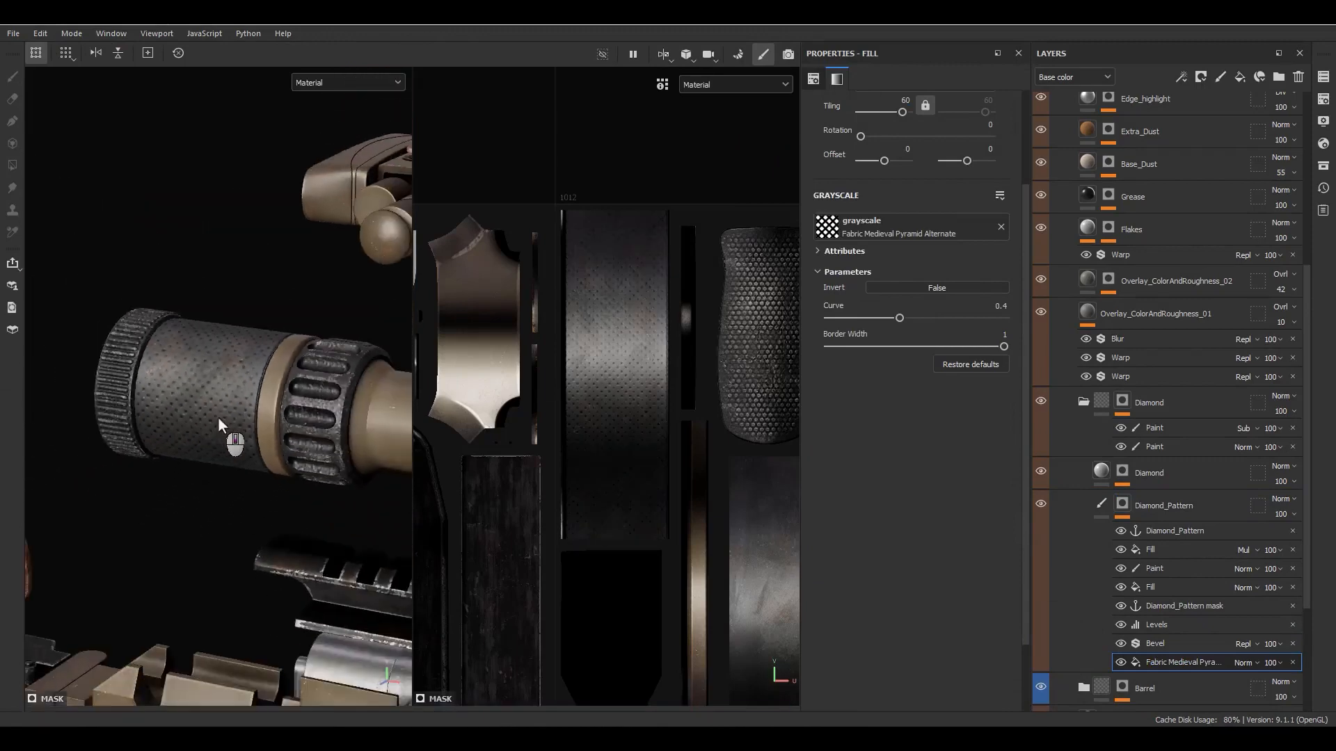
left_click_drag(219, 416, 252, 448, "alt")
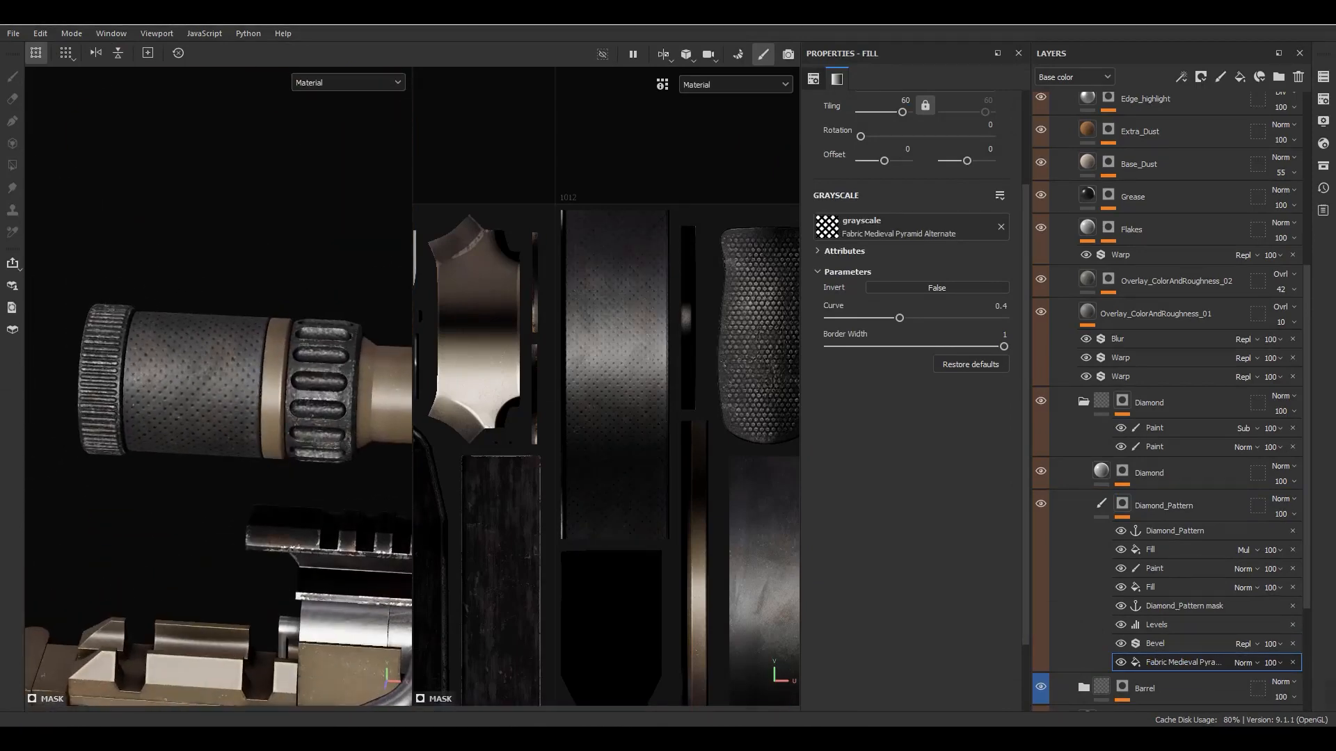
- Set the distance of the Bevel filter in the Diamond_Pattern mask to 0.02 and check the relief on the scope
left_click(1156, 644)
left_click(1003, 193)
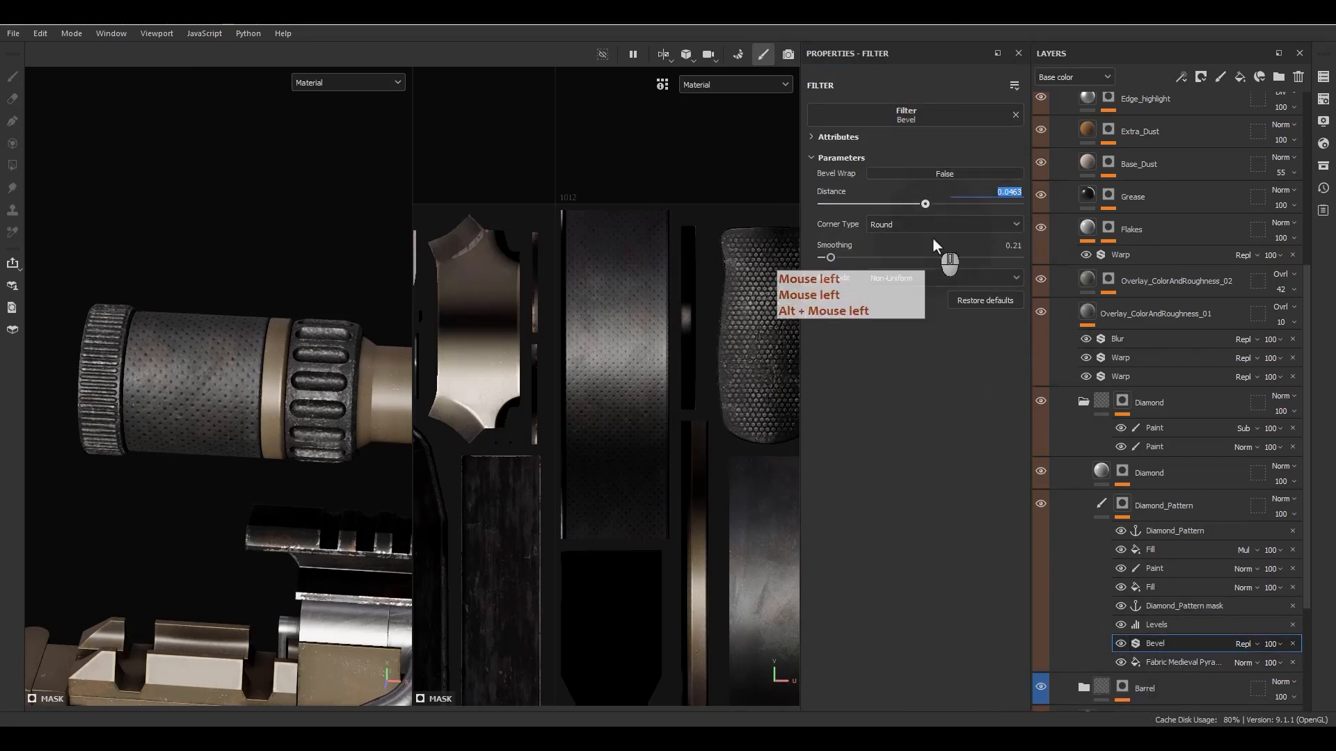
type(".02")
key("Return")
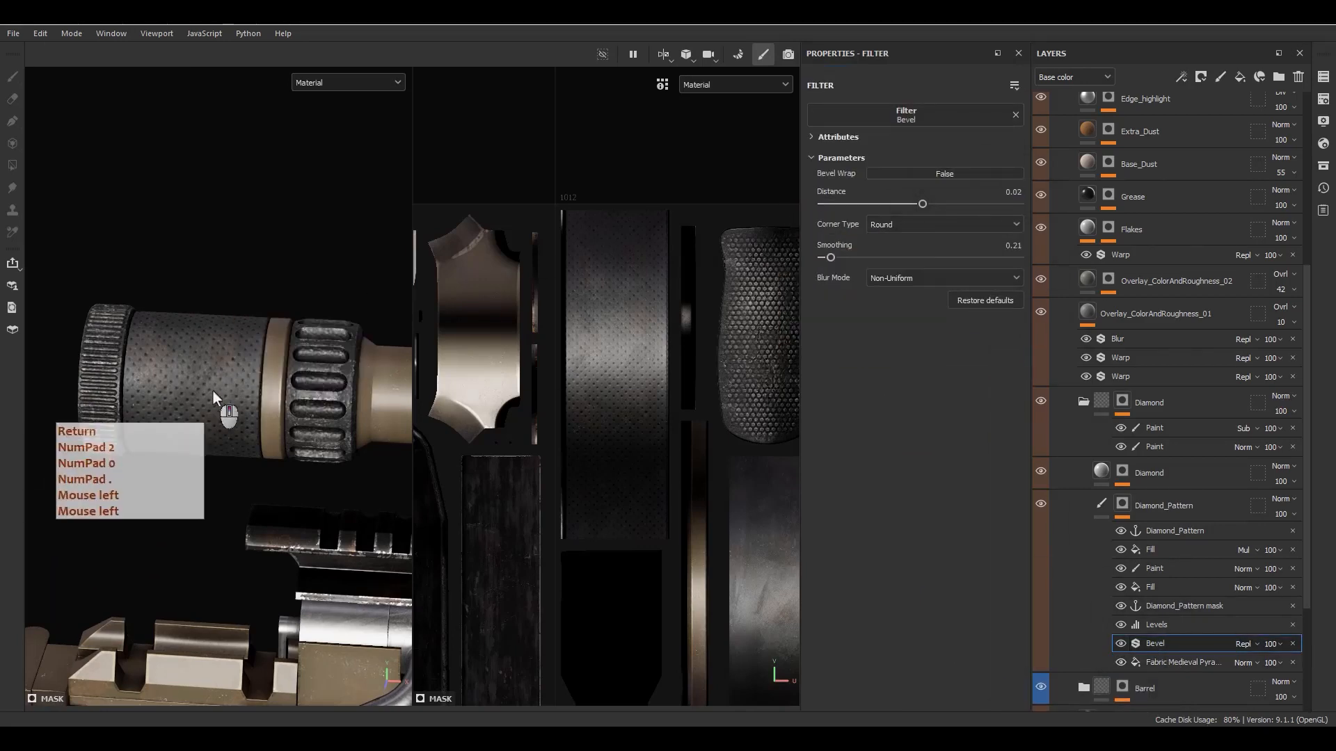
scroll(232, 390, "up", 5)
scroll(236, 389, "down", 5)
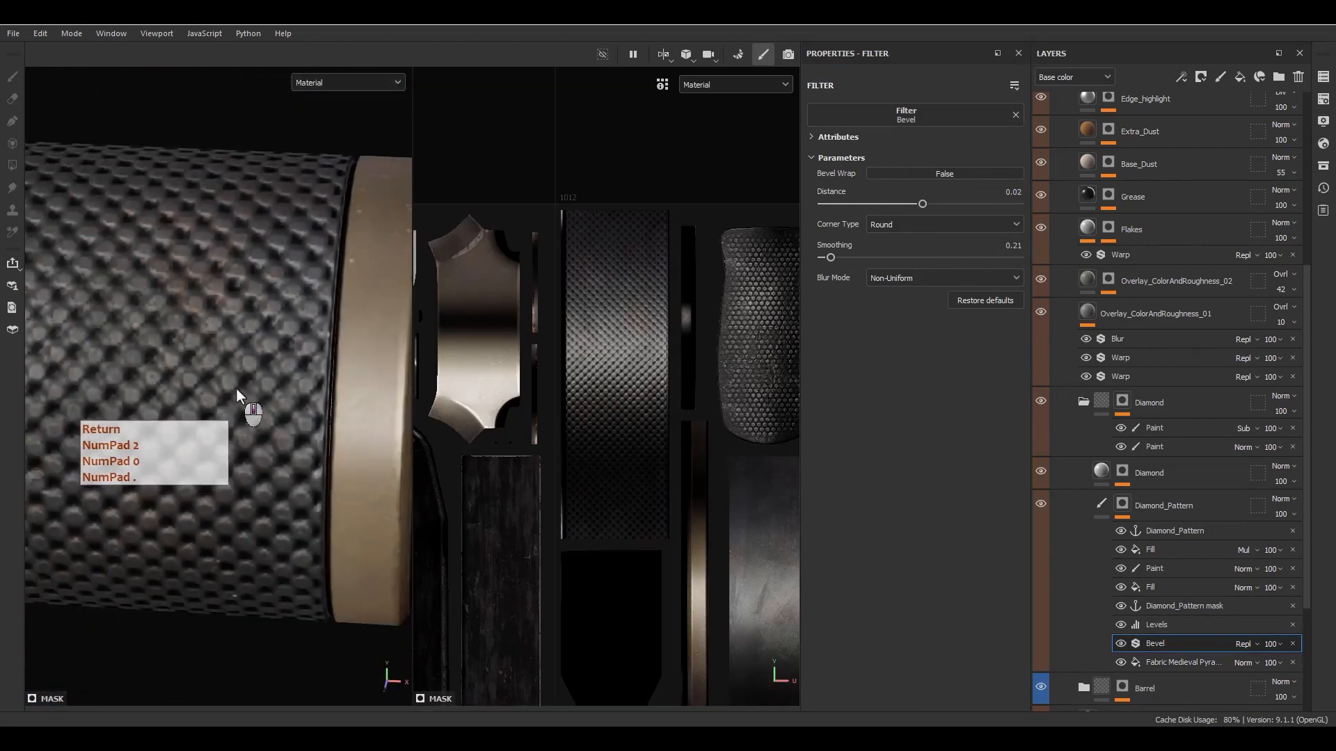
middle_click_drag(236, 390, 290, 413, "alt")
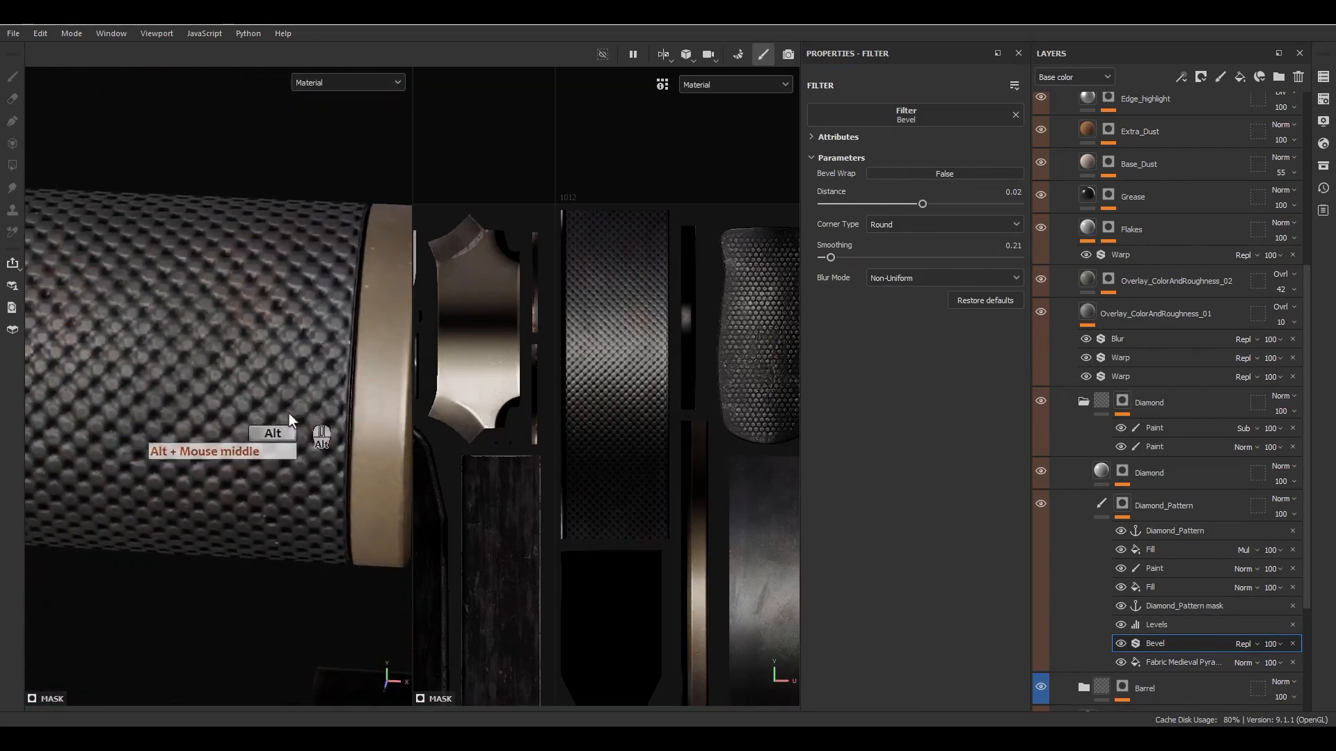
- Display the Diamond_Pattern mask with all effects above Bevel hidden, and compare it with Bevel off and on
left_click(1119, 505, "alt")
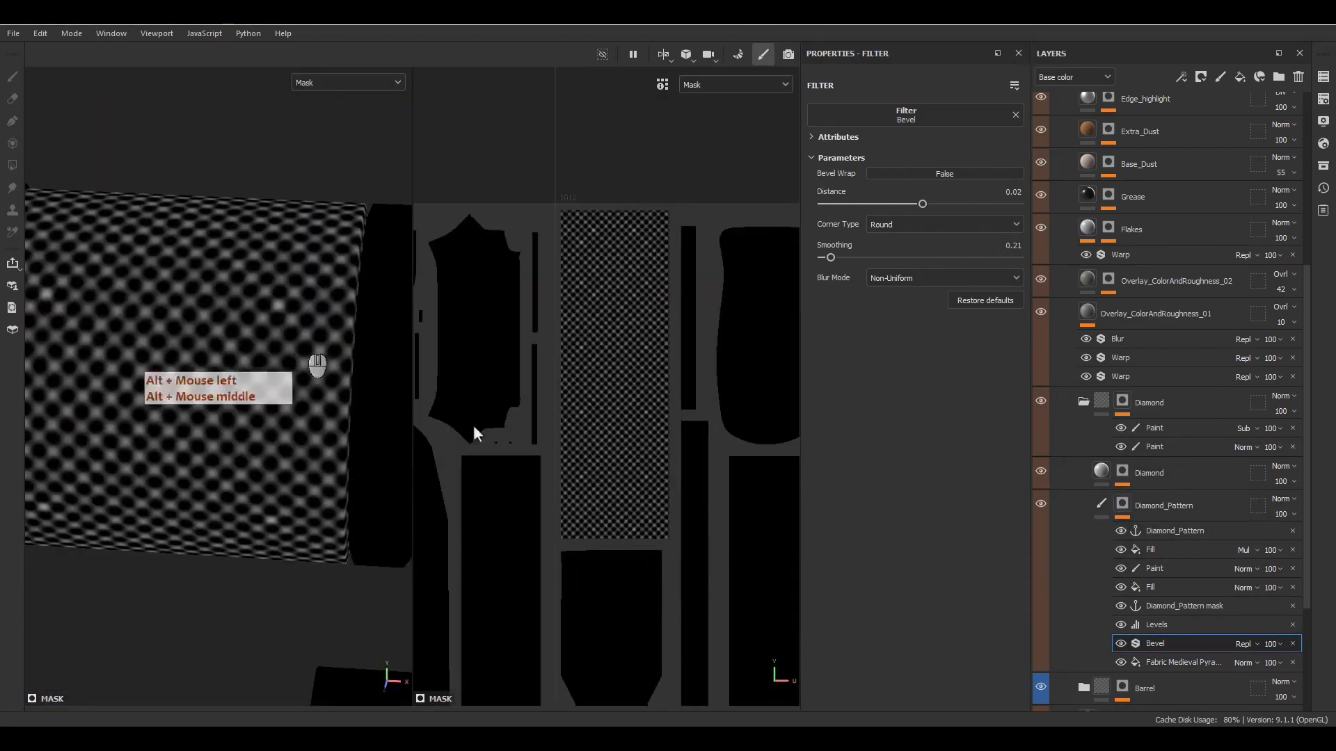
left_click_drag(1118, 621, 1121, 534)
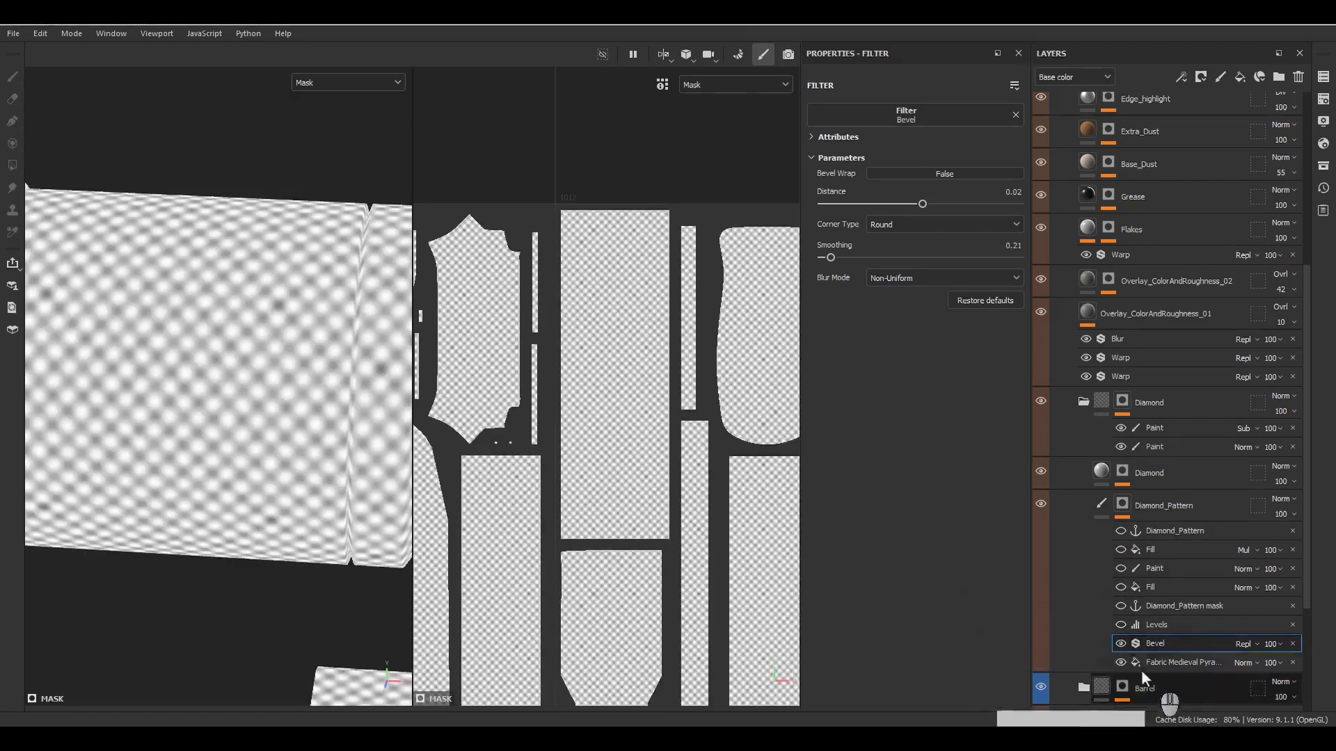
left_click(1117, 642)
left_click(1116, 638)
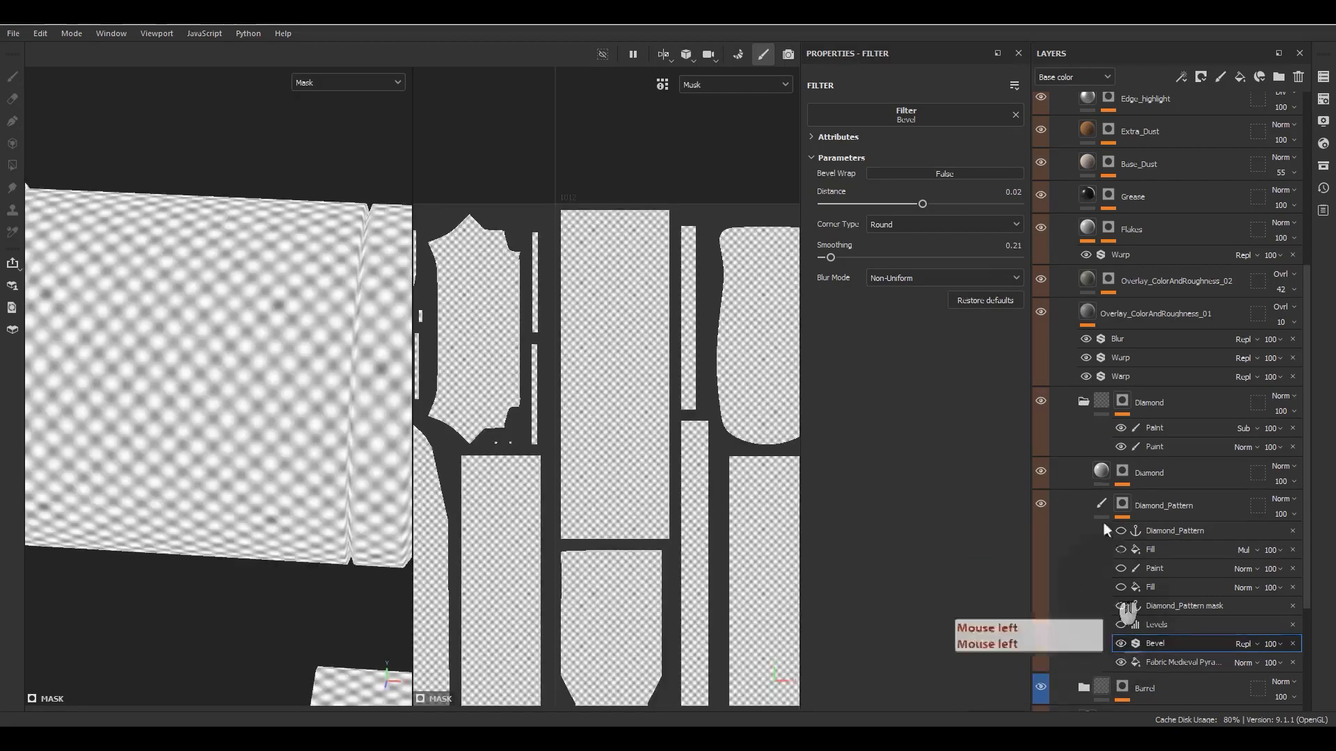
- Set the Bevel filter's distance to 0.01
left_click(1016, 200)
type(".0")
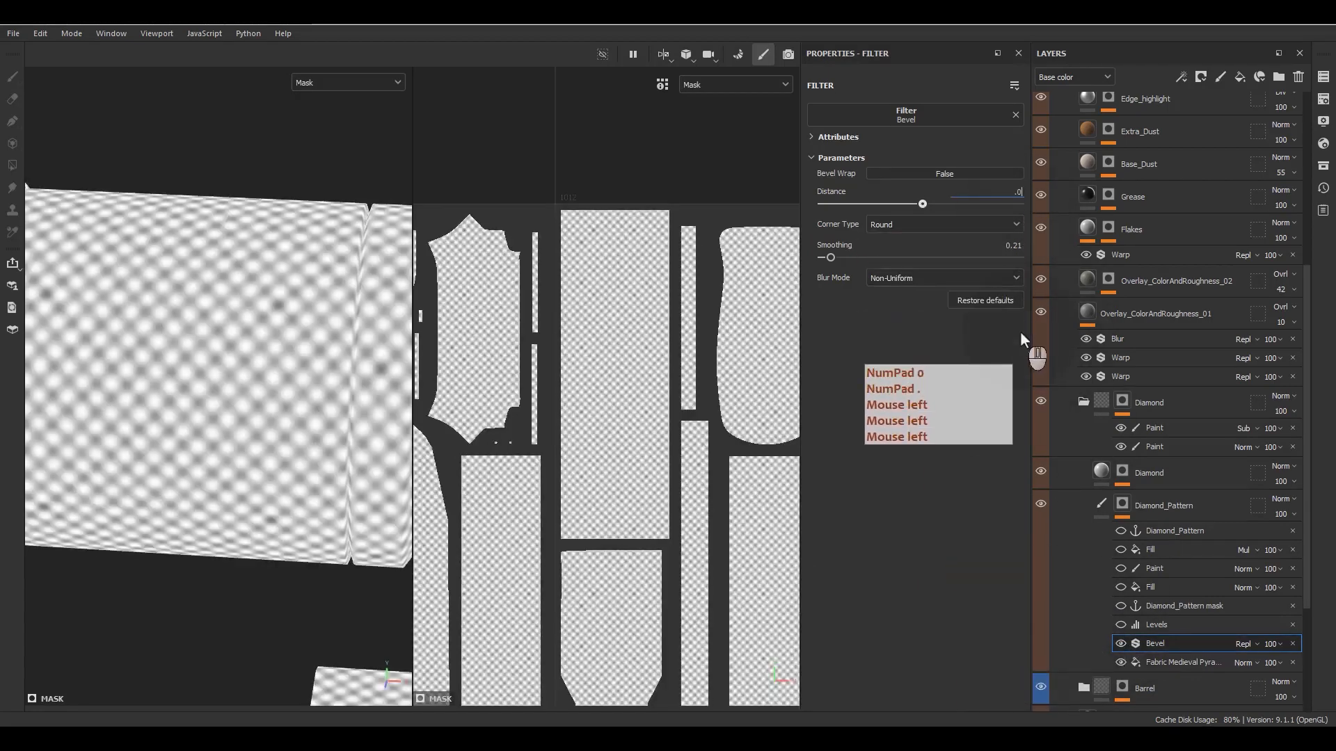
type("1")
key("Return")
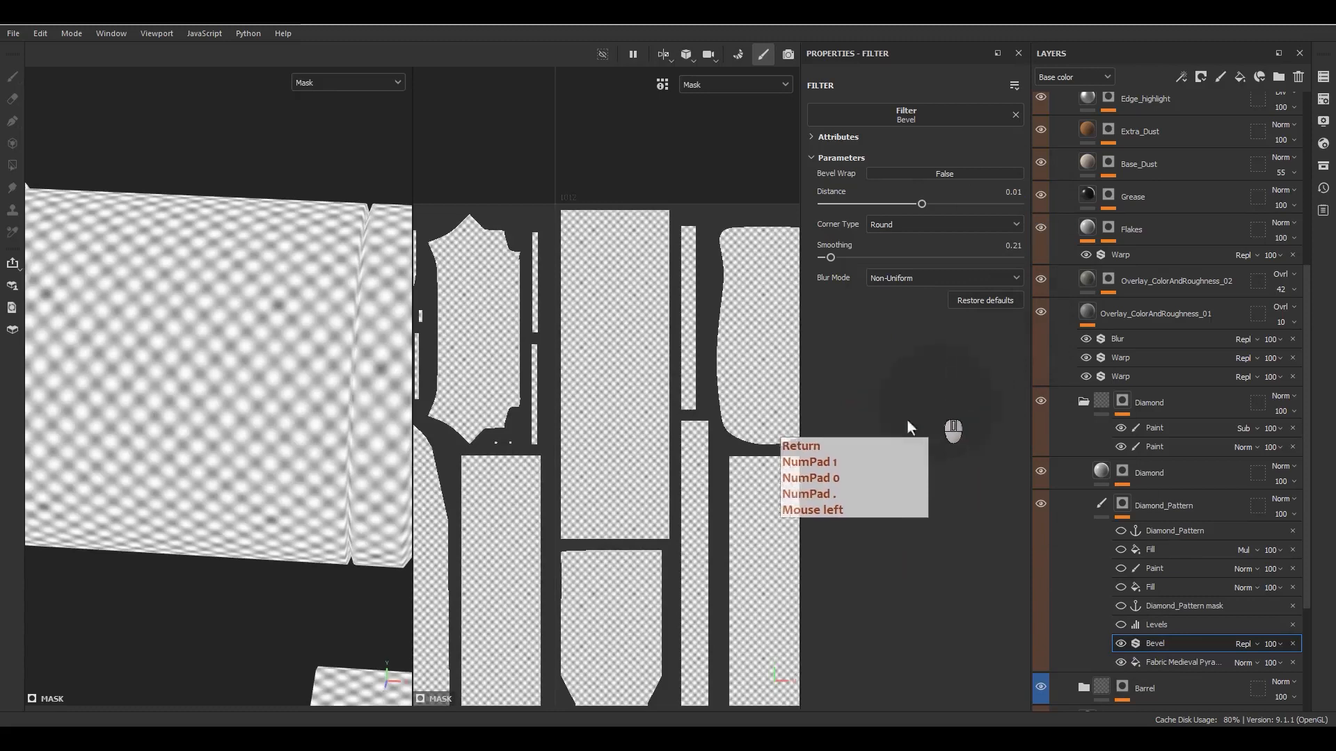
left_click(1008, 195)
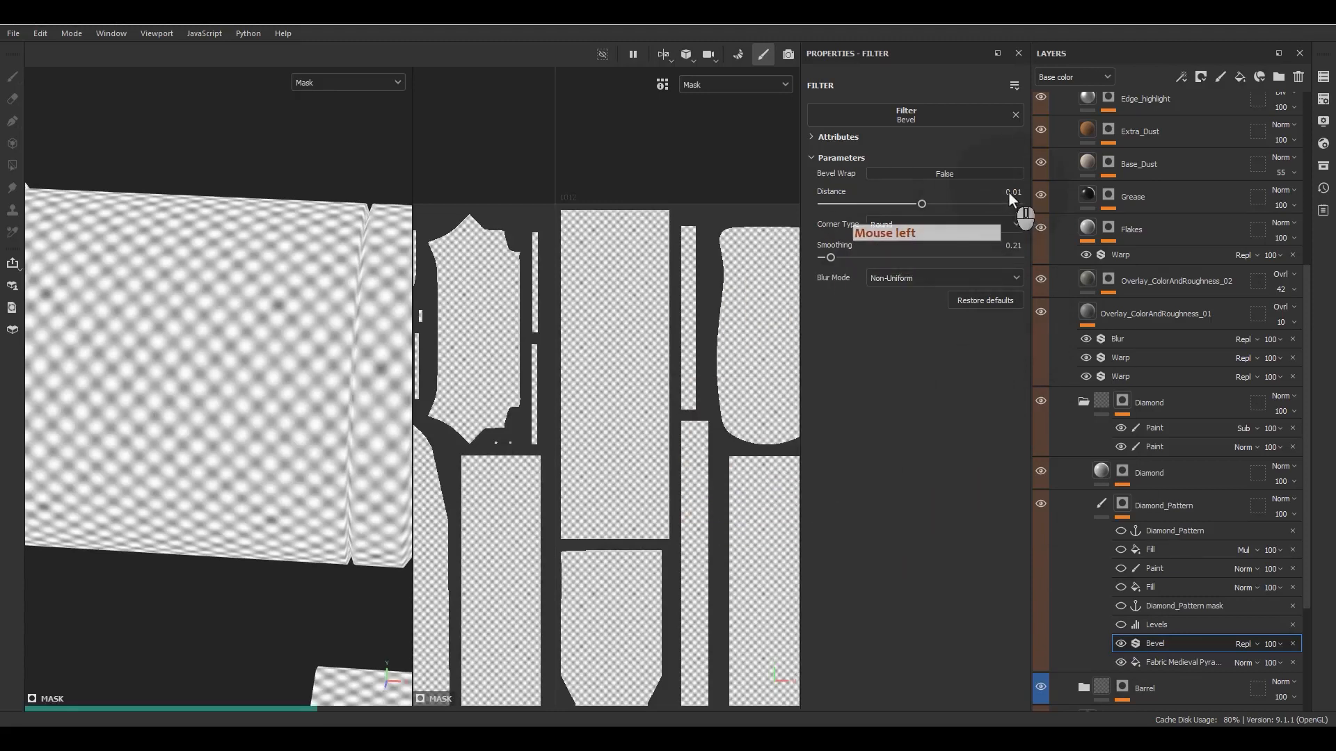
- Show all hidden Diamond_Pattern mask effects again and return to the material view to inspect the scope
left_click(1123, 624)
left_click(1121, 616)
left_click(1122, 608)
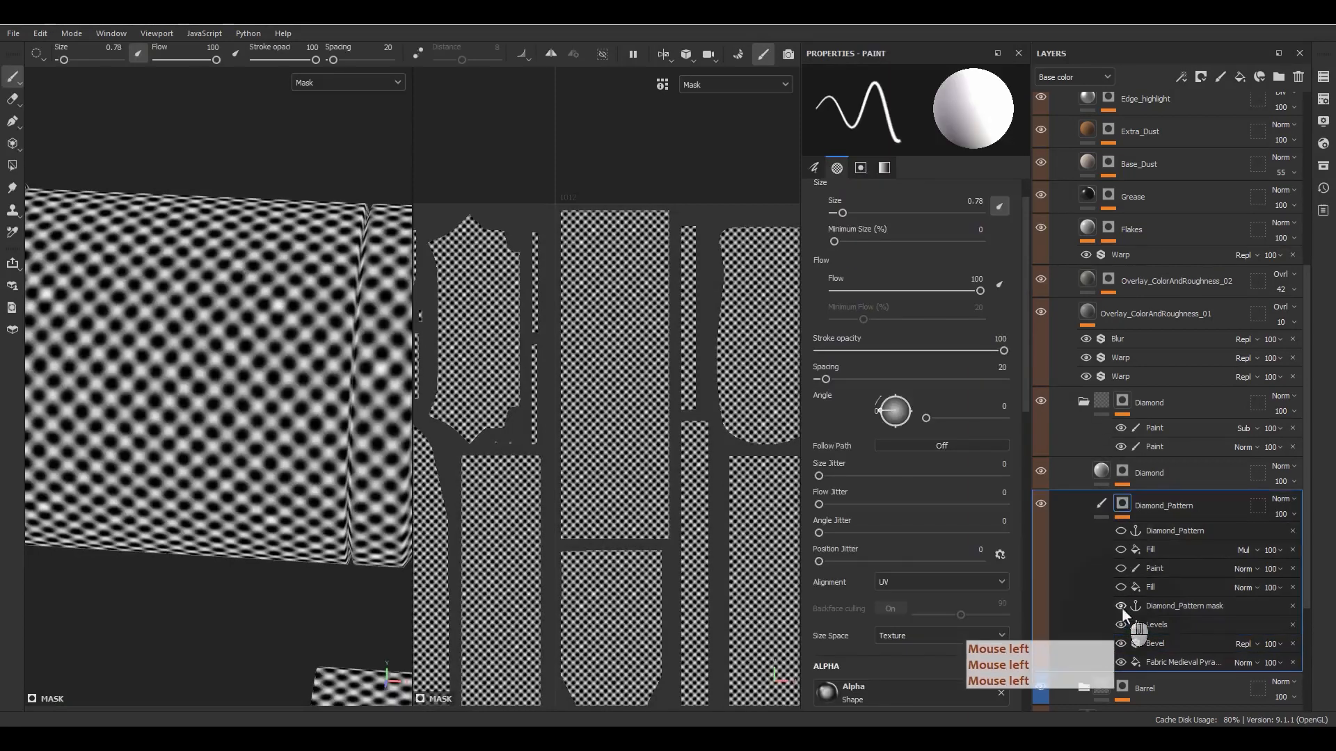
left_click_drag(1121, 588, 1121, 531)
left_click(1103, 507)
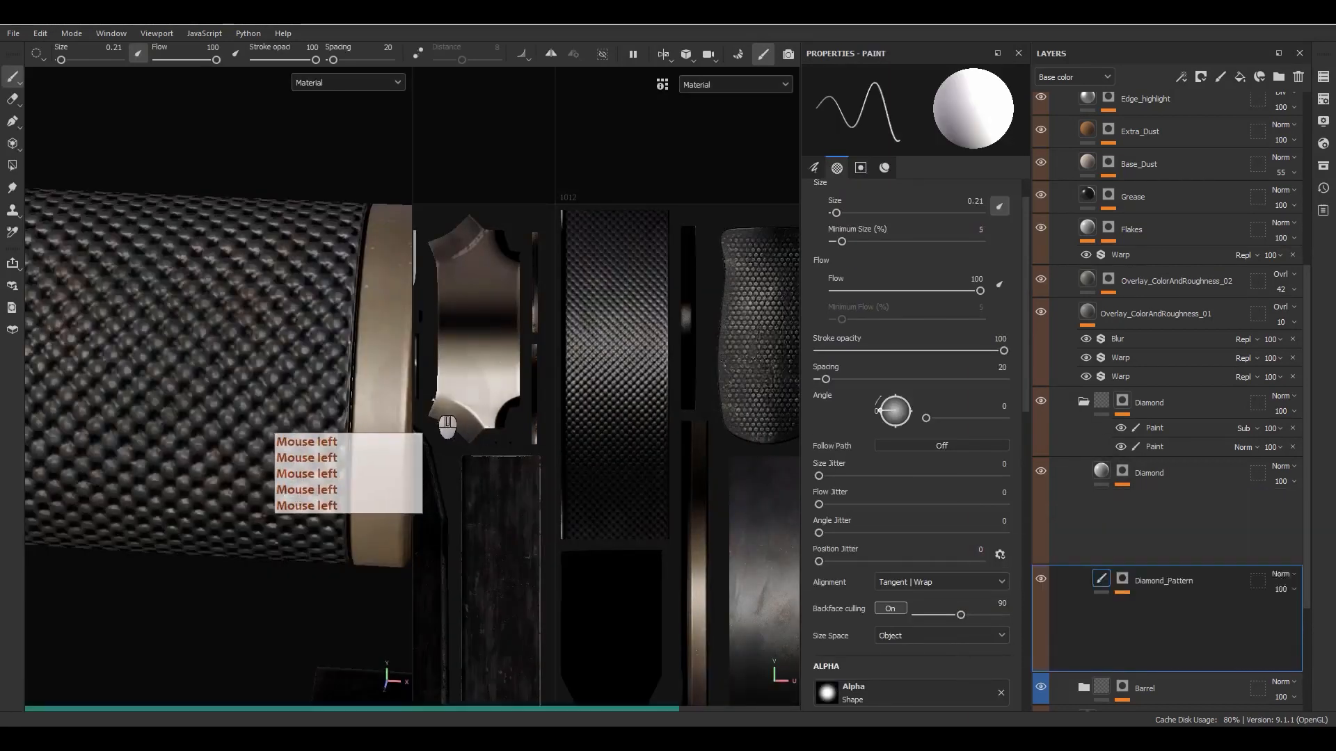
left_click_drag(337, 417, 709, 477, "alt")
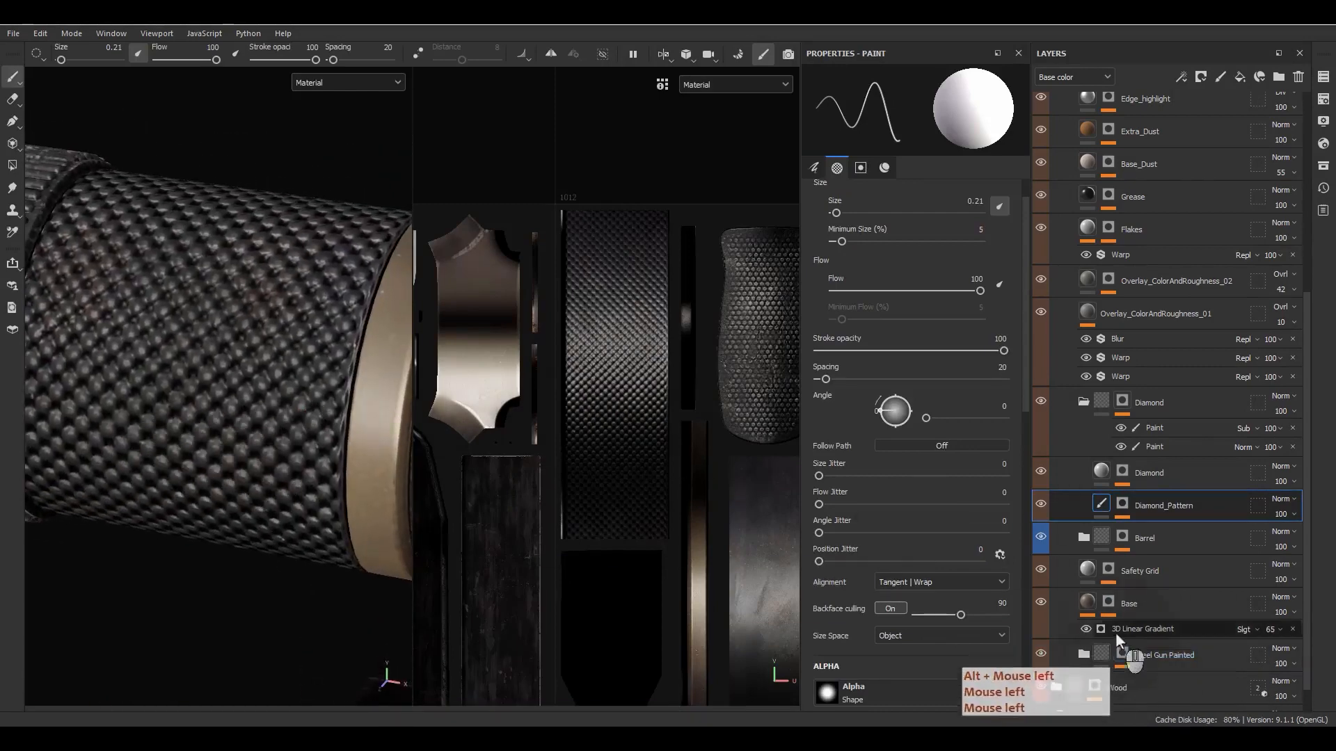
- Compare the scope's diamond relief with the Diamond_Pattern mask's Bevel filter off and on
left_click(1122, 505, "alt")
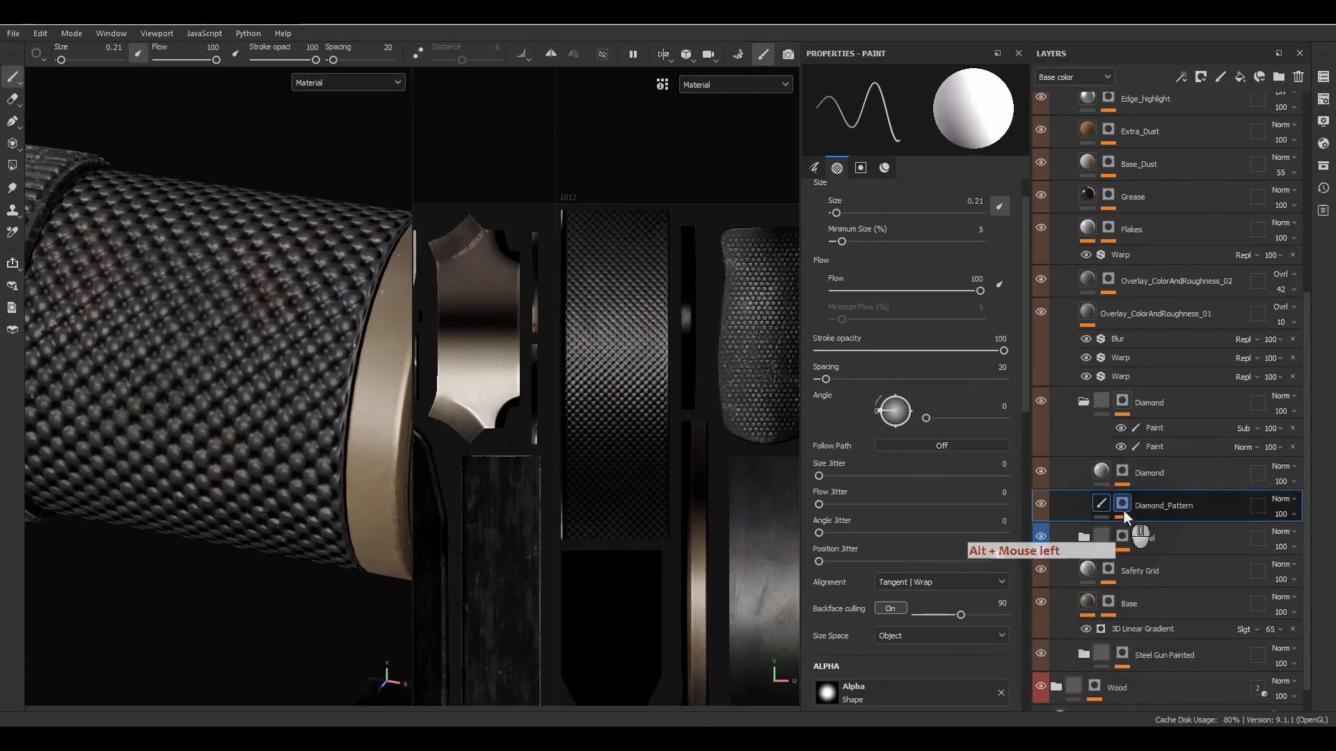
left_click(1122, 506)
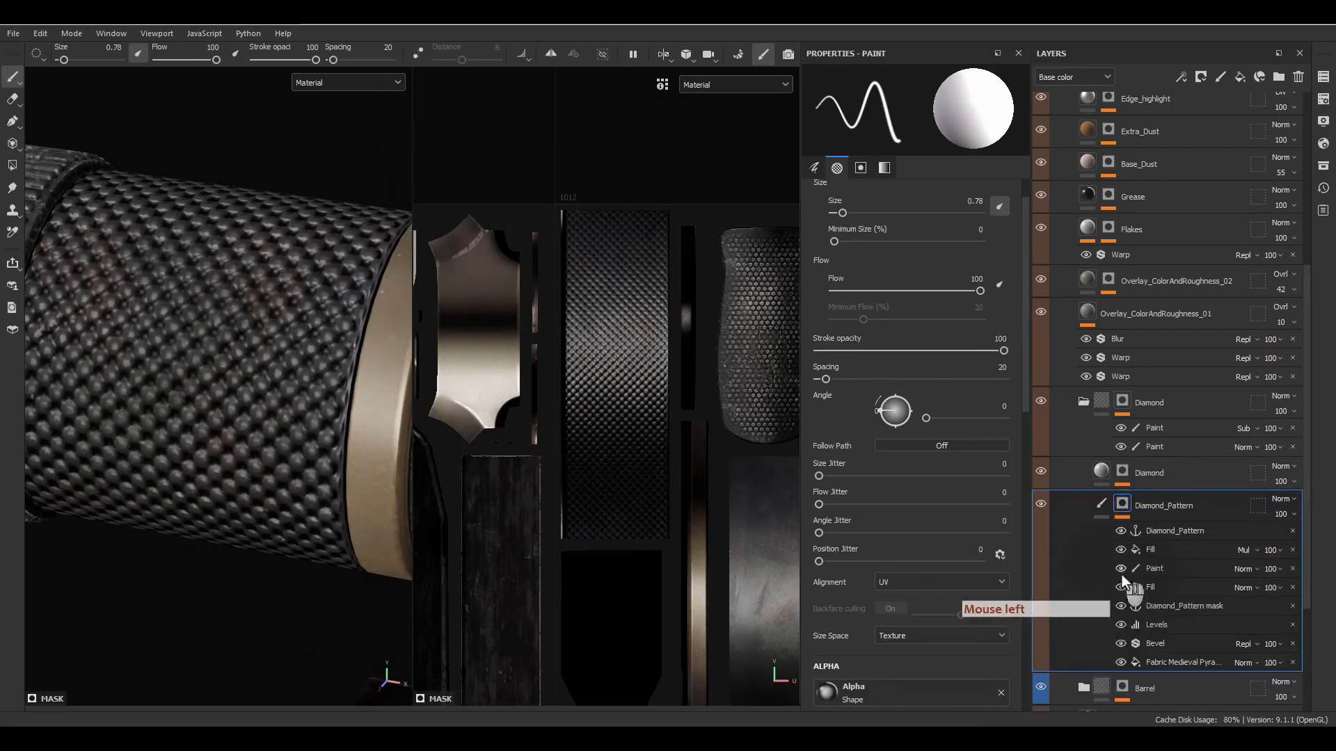
left_click(1121, 645)
left_click_drag(265, 487, 202, 416, "alt")
left_click(1120, 644)
- Set the Bevel filter's smoothing to 0.1 and inspect the diamonds up close on the scope
left_click(1155, 643)
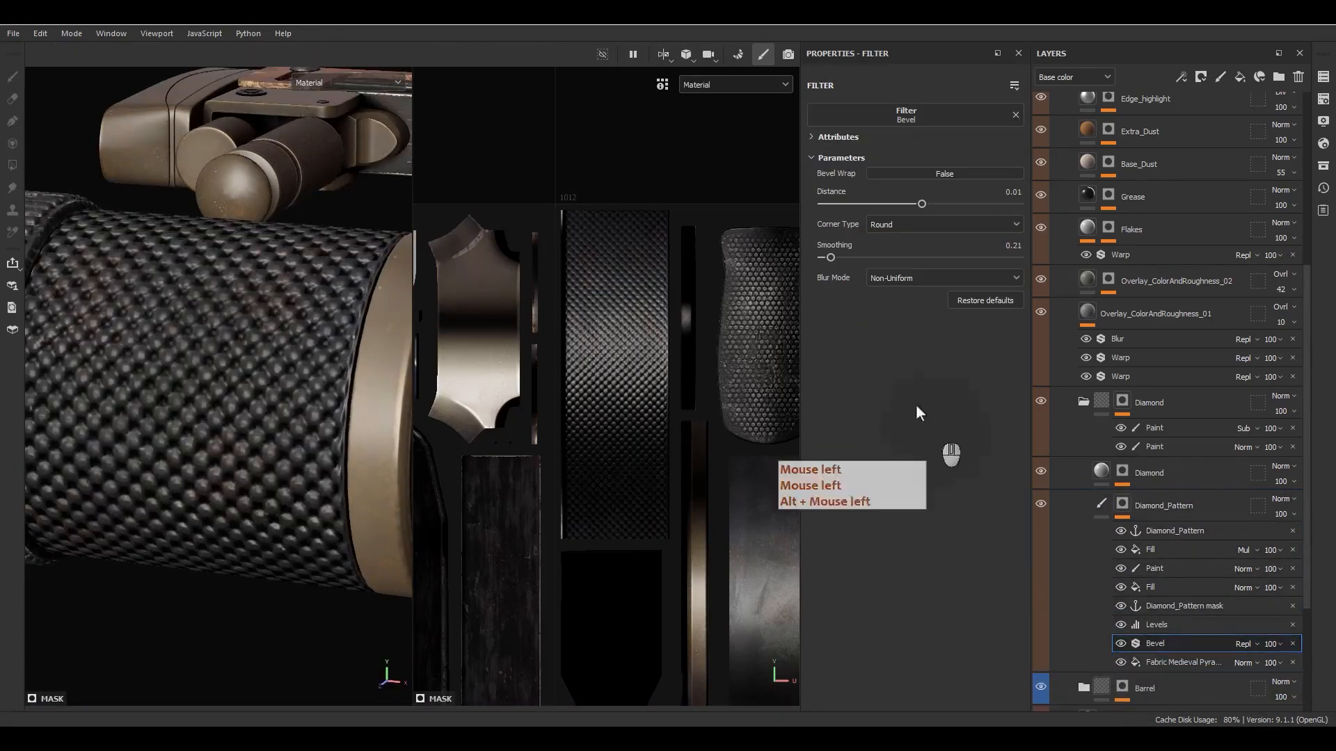
left_click(997, 250)
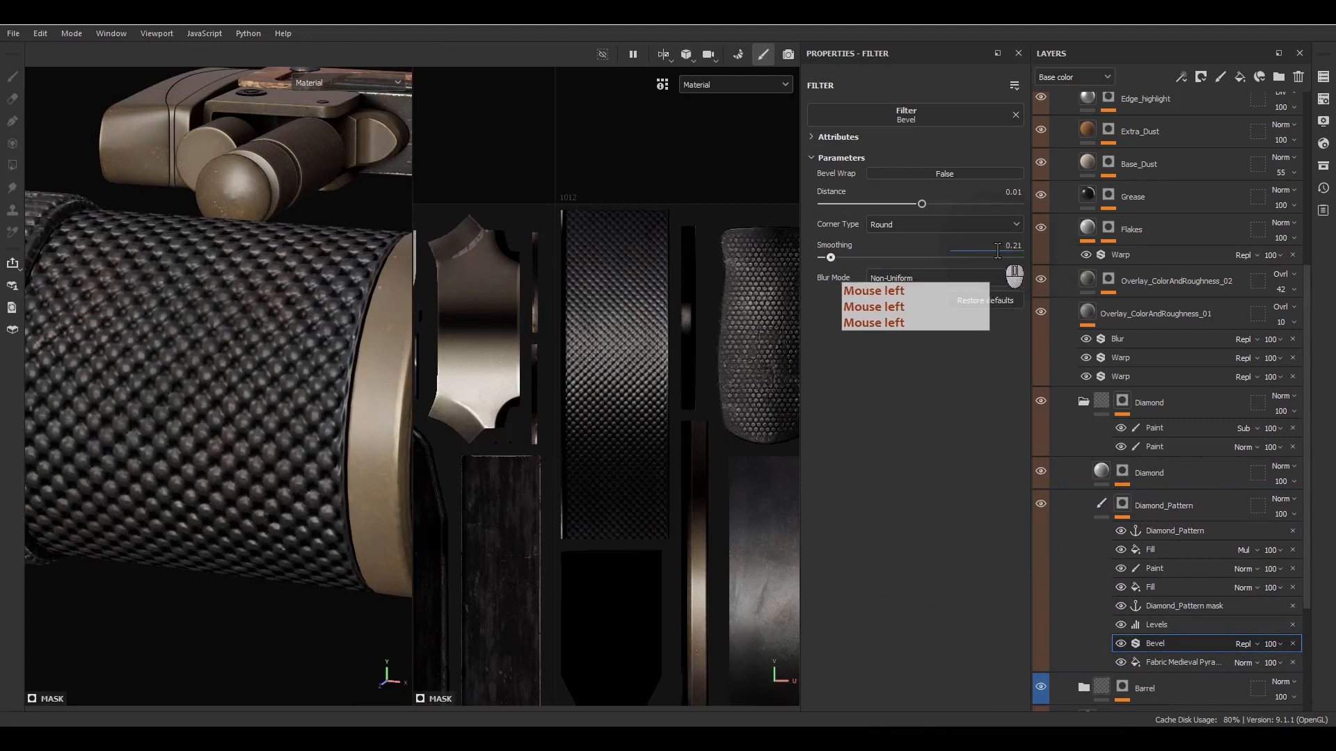
key("ctrl+a")
type(".1")
key("Return")
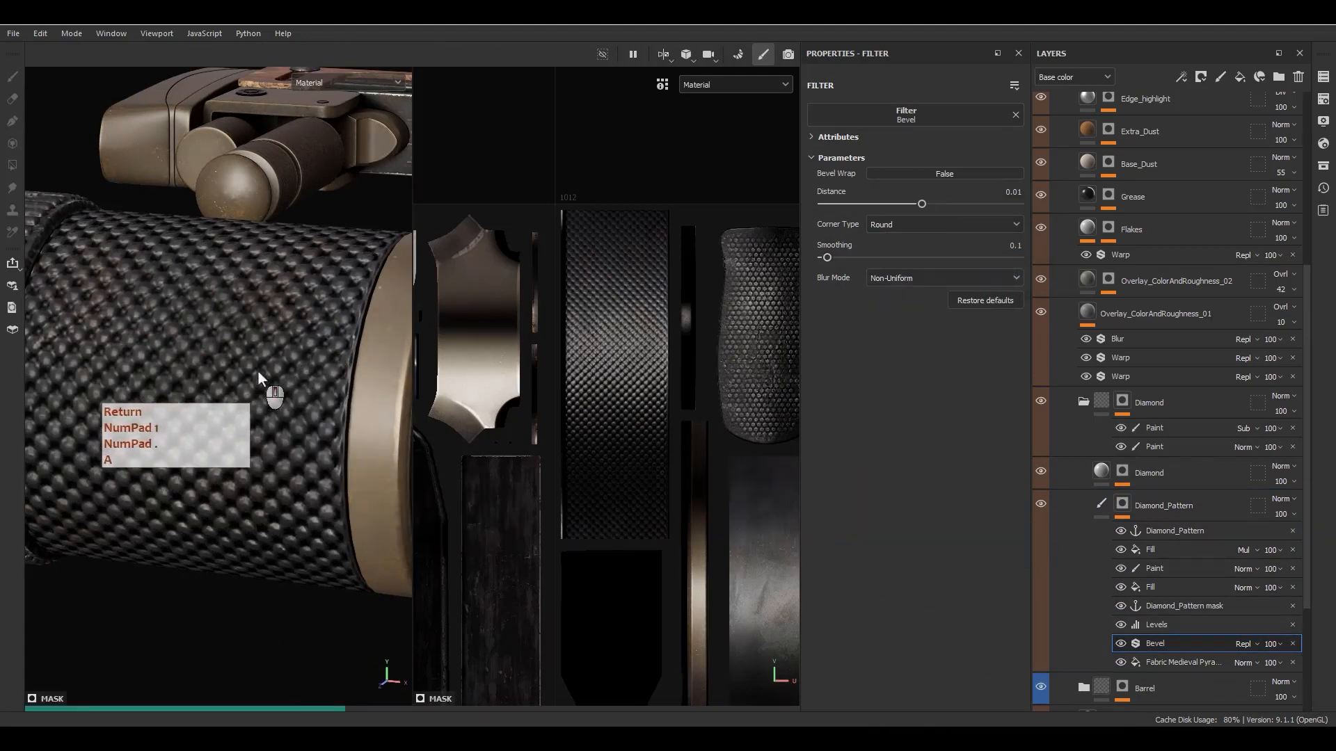
scroll(187, 437, "up", 5)
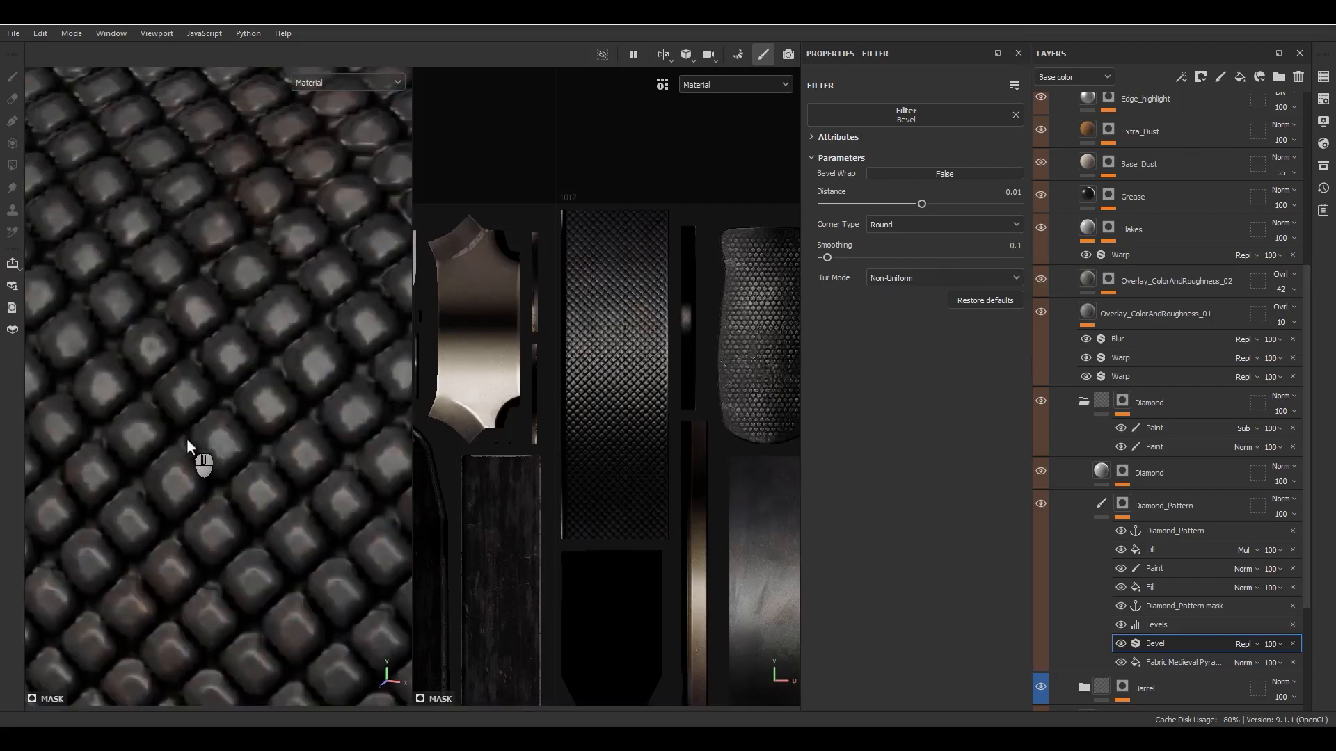
scroll(210, 441, "down", 5)
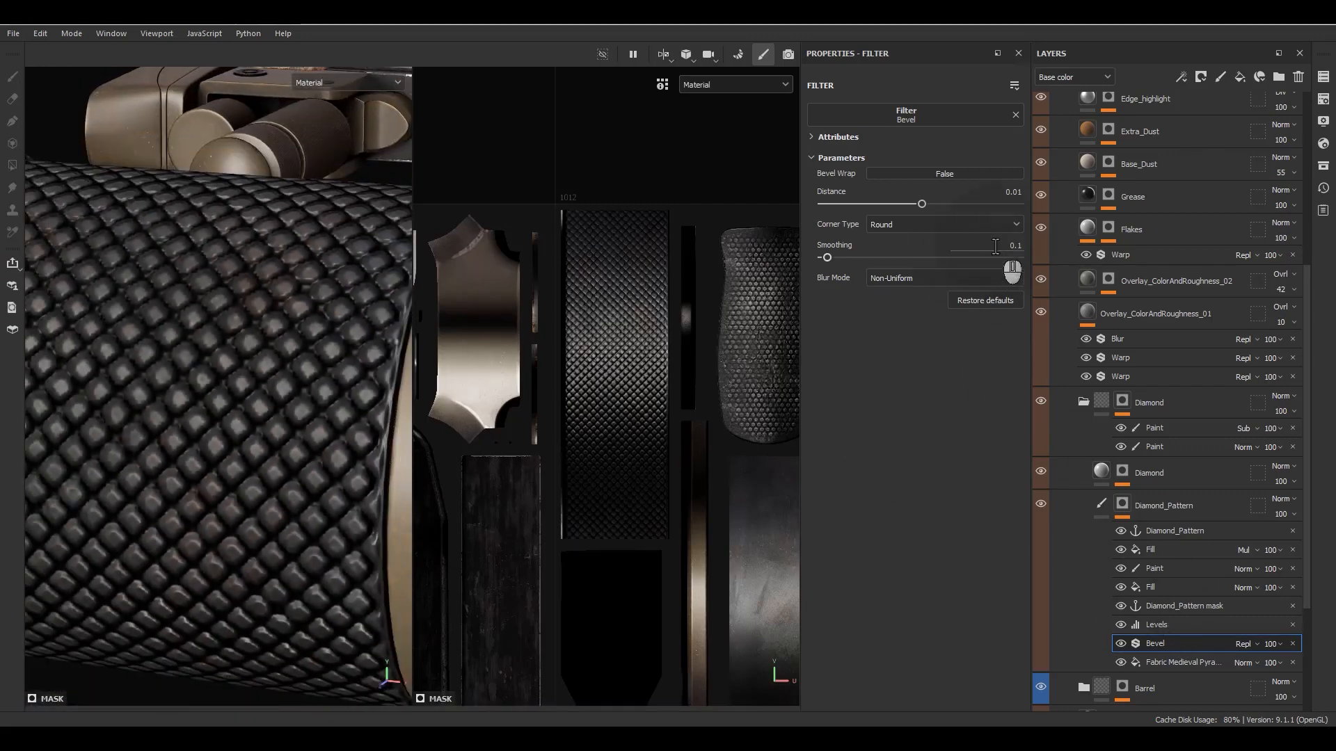
- Set the Bevel filter's smoothing to 0.02 and compare the scope's relief with the Levels effect off and on
left_click(996, 246)
type(".02")
key("Return")
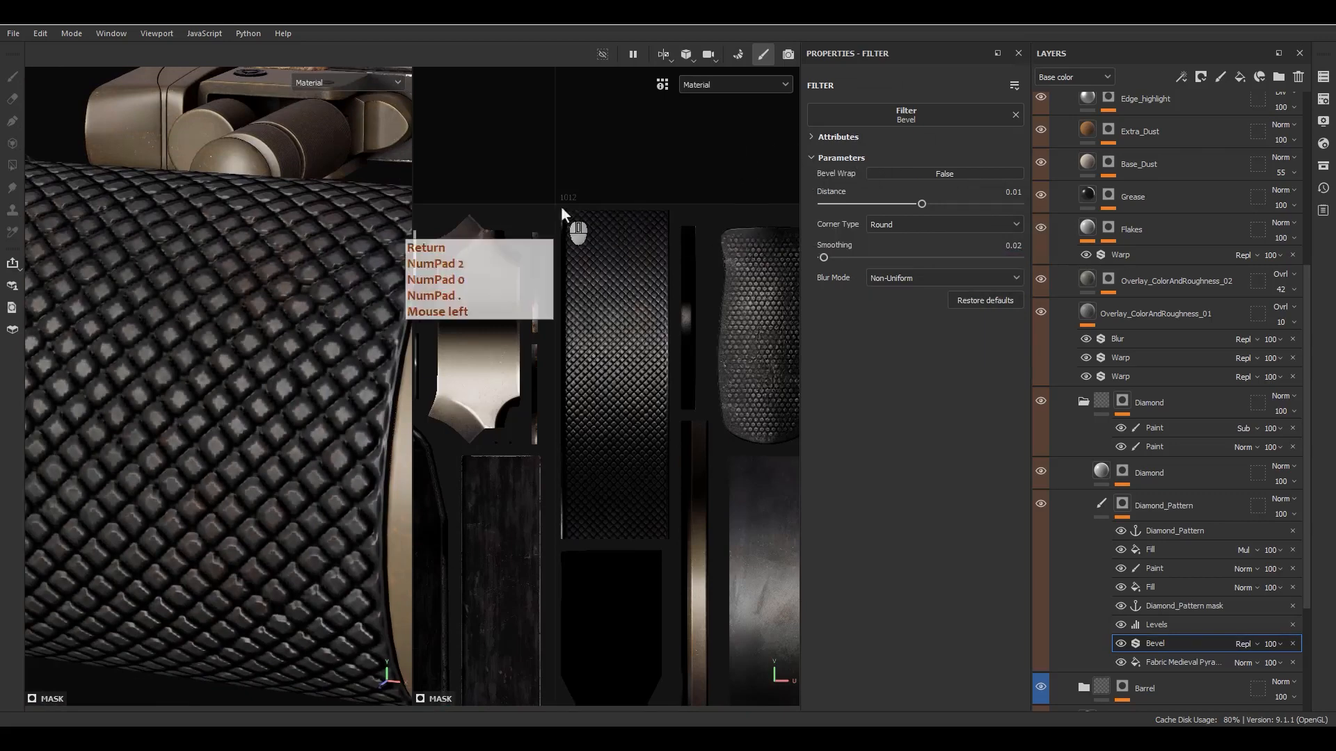
left_click_drag(386, 354, 372, 412, "alt")
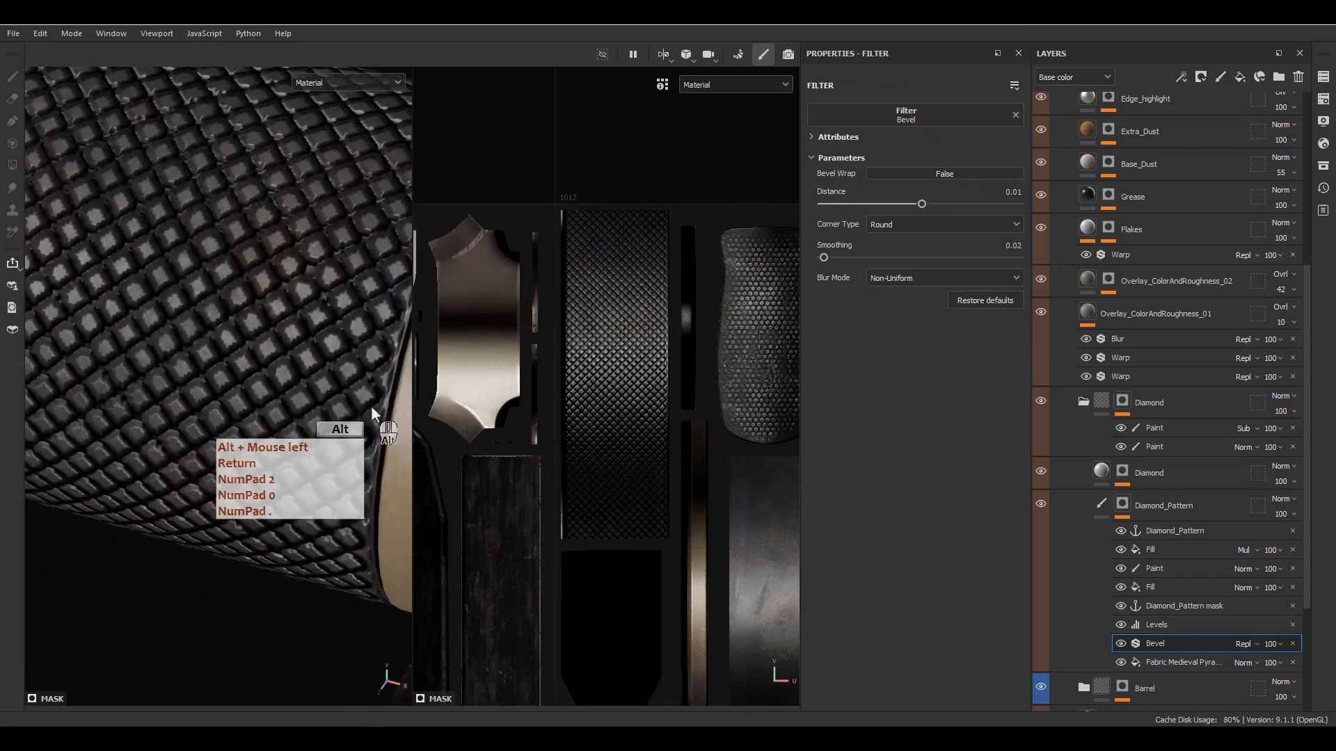
right_click_drag(353, 395, 332, 281, "alt")
left_click_drag(336, 295, 394, 285, "alt")
left_click_drag(323, 398, 364, 293, "alt")
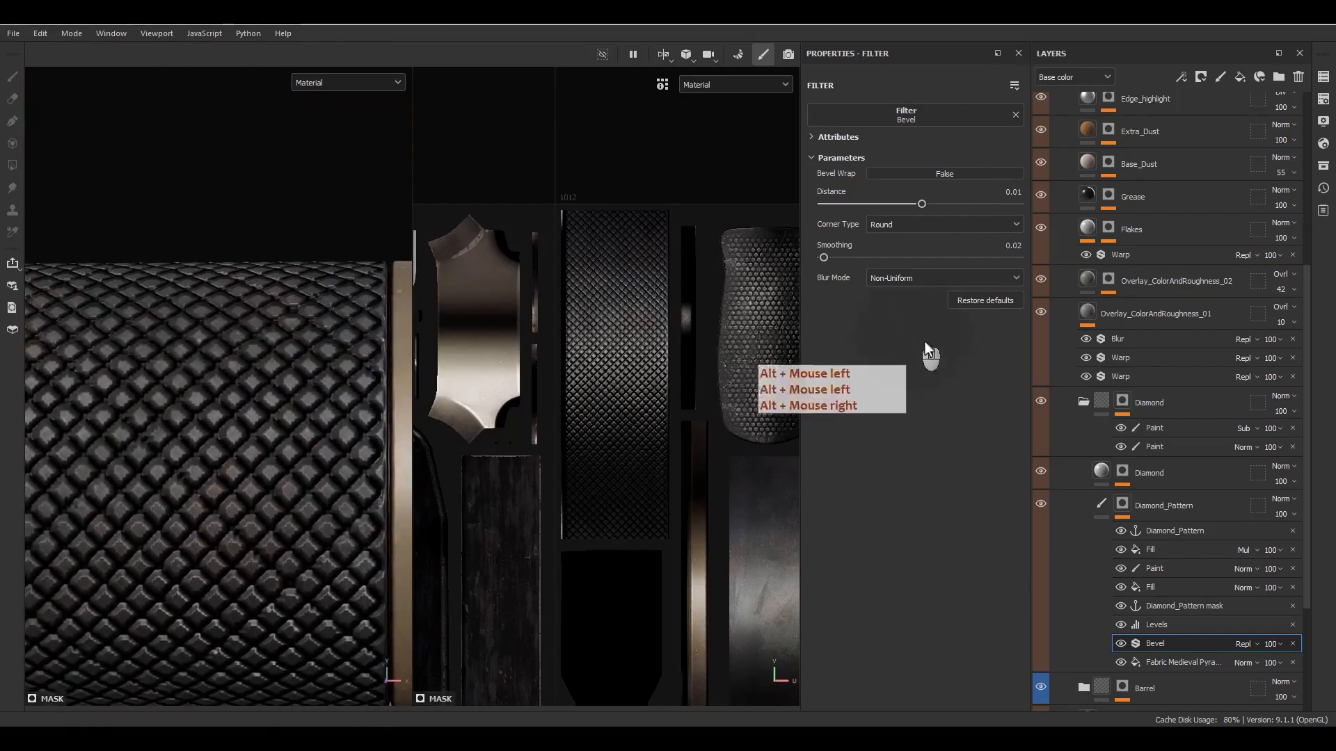
left_click(1121, 625)
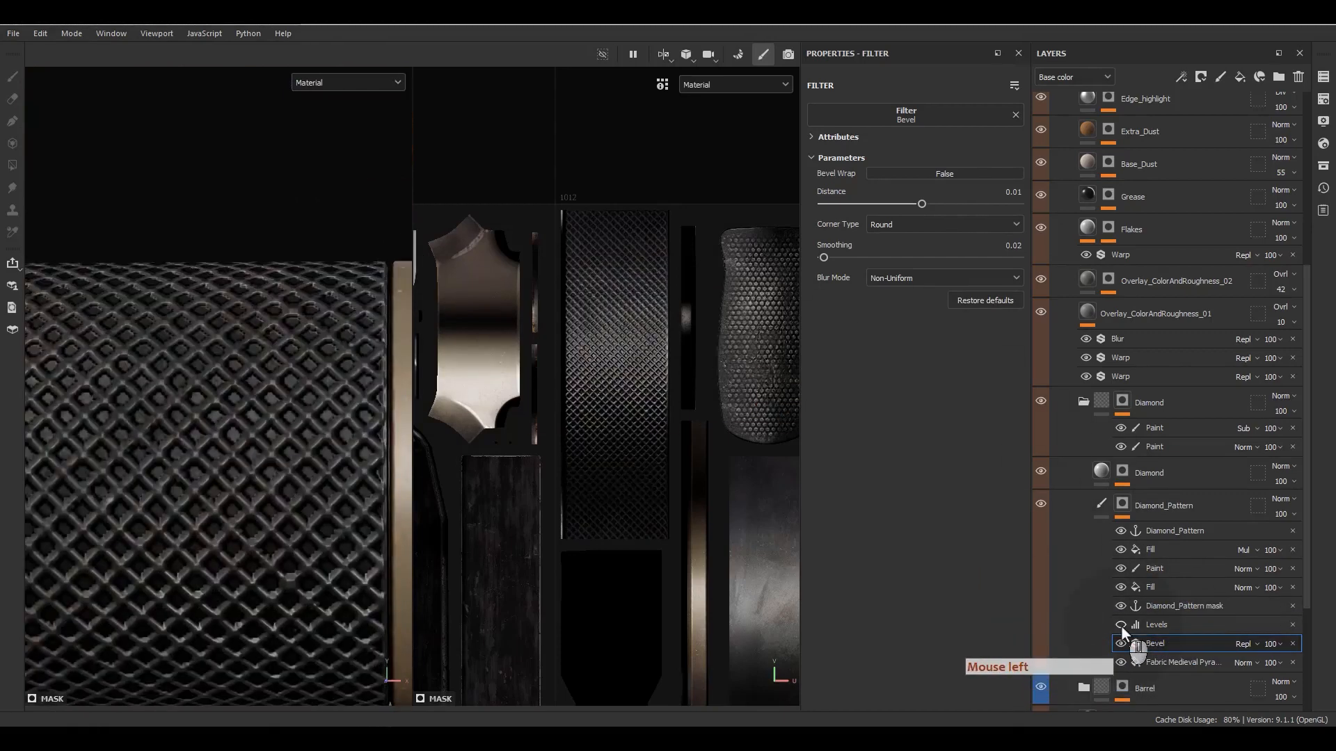
left_click(1121, 625)
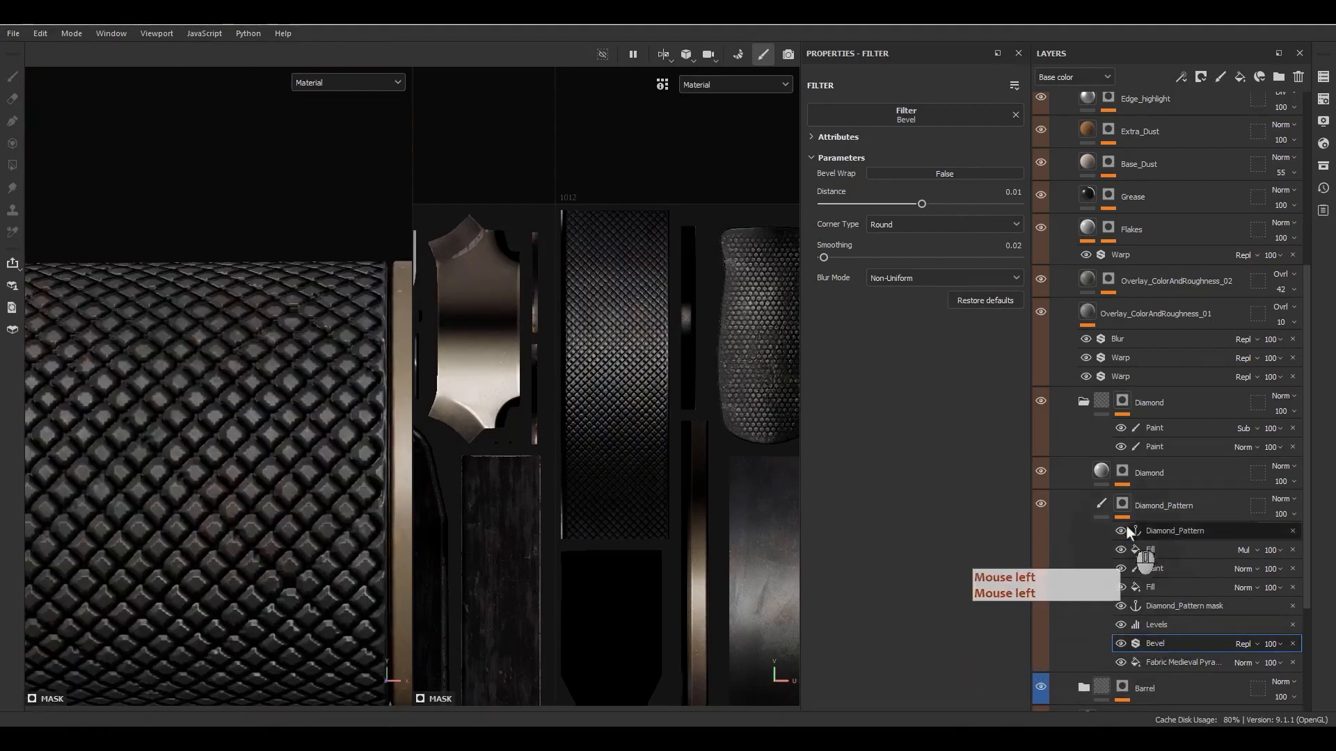
- Set the Diamond fill layer's height to -0.05 and check the relief around the scope
left_click(1098, 476)
left_click(980, 324)
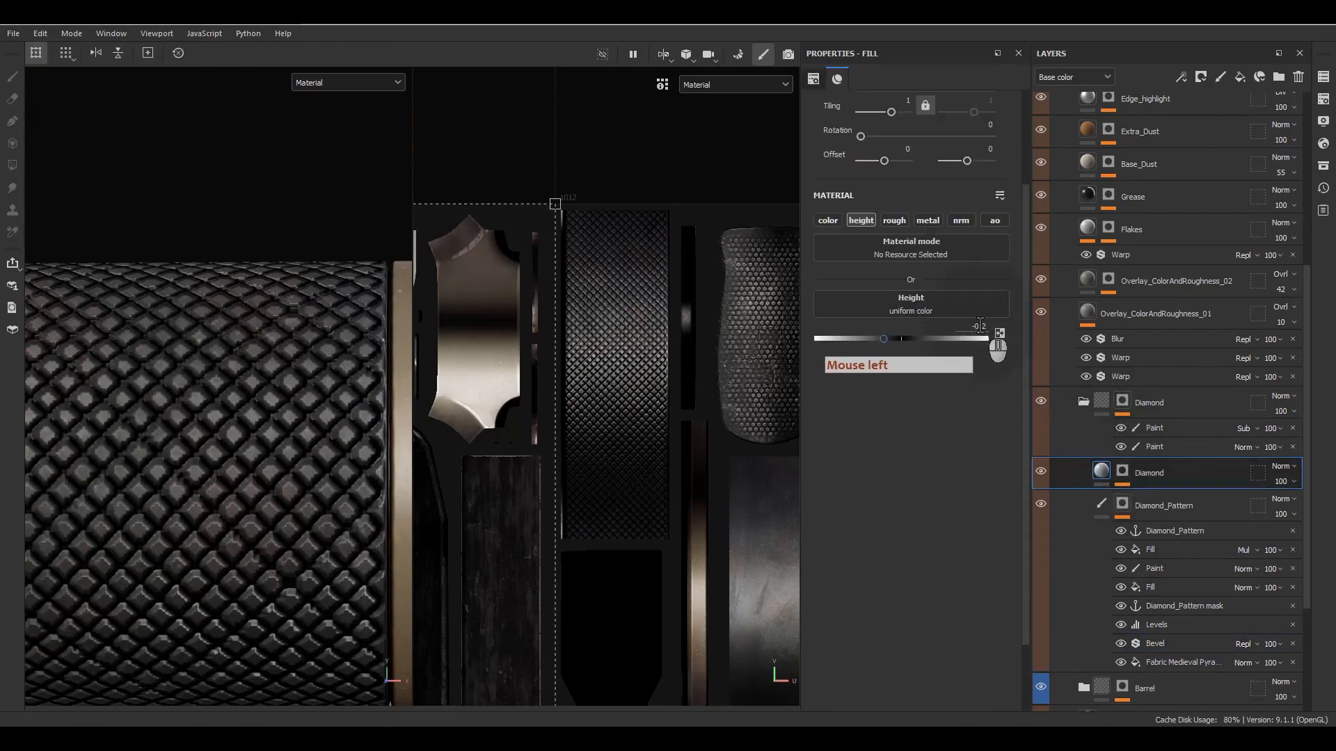
left_click(980, 325)
type("-0.0")
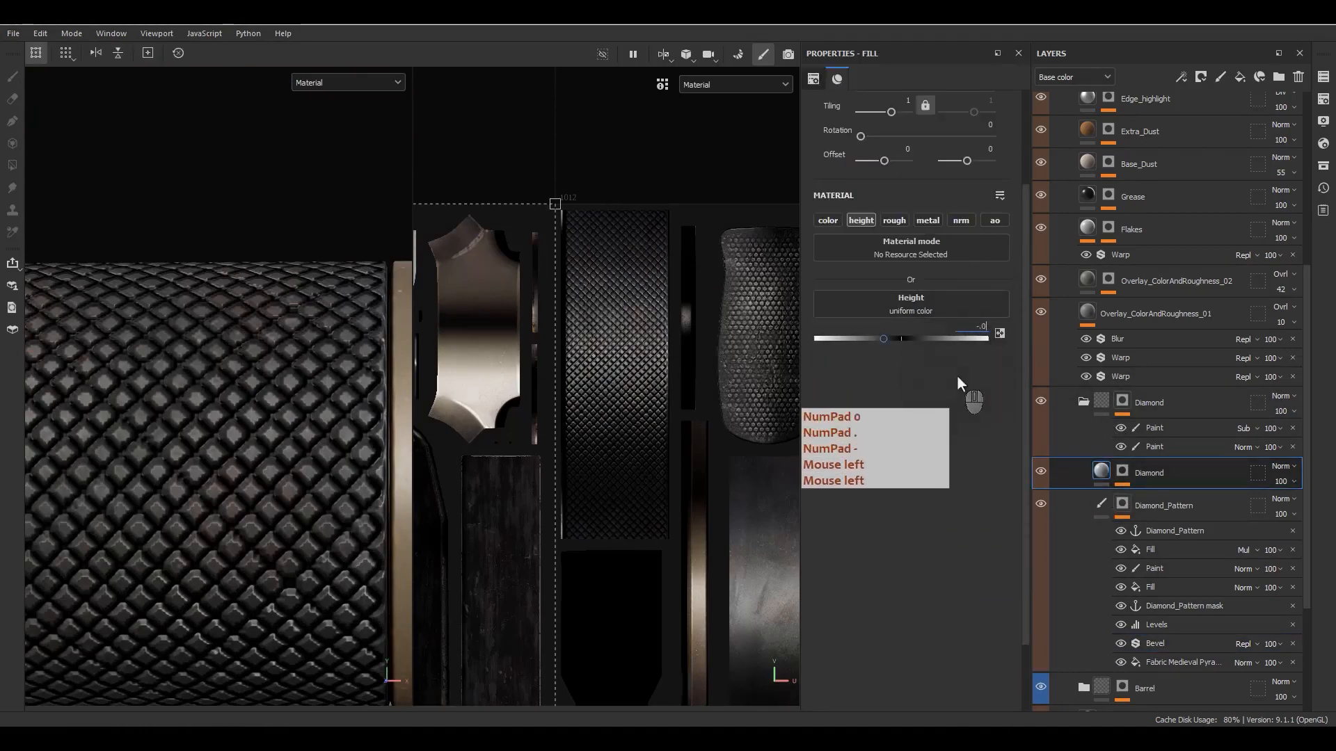
type("5")
key("Return")
left_click_drag(46, 324, 281, 415, "alt")
right_click_drag(281, 415, 315, 370, "alt")
middle_click_drag(314, 370, 310, 401, "alt")
left_click_drag(310, 401, 619, 400, "alt")
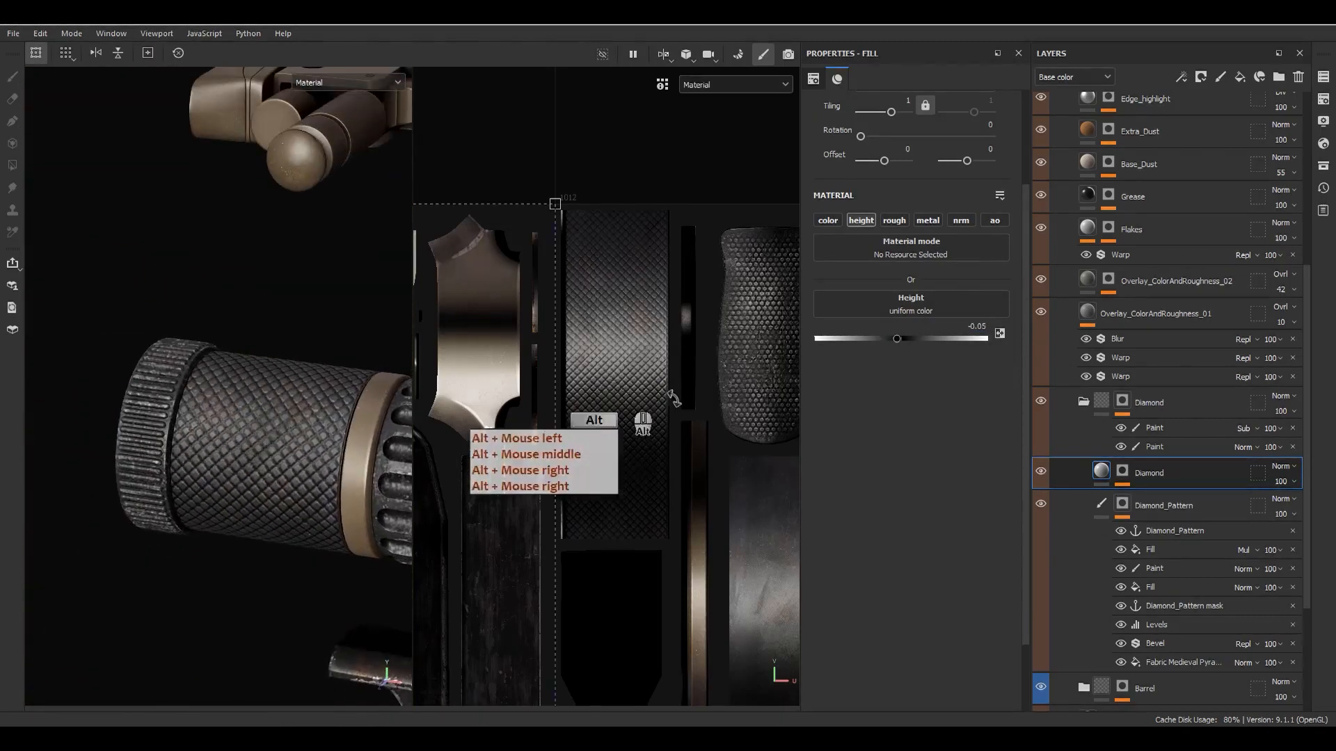
- Activate the color channel on the Diamond fill layer alongside height
left_click(1104, 478)
left_click(828, 220)
scroll(326, 449, "up", 3)
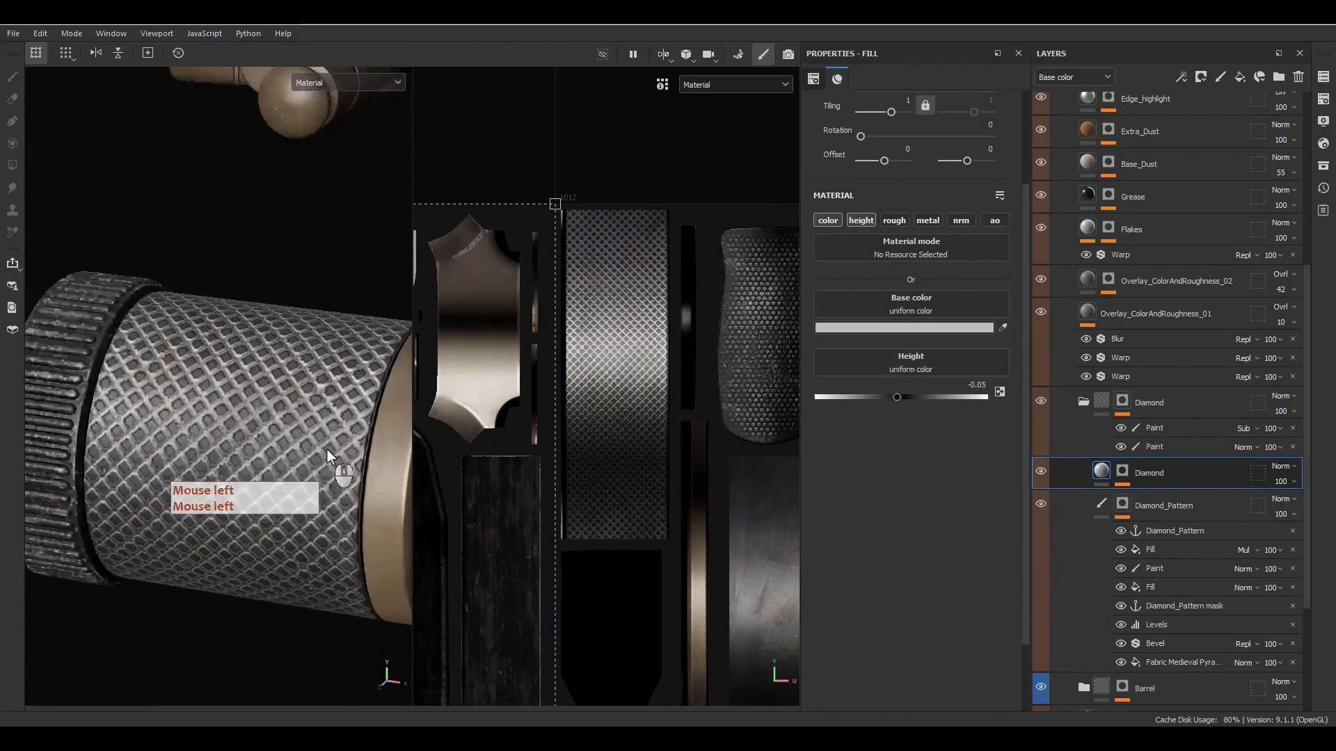
scroll(327, 450, "up", 2)
- Set the Diamond fill layer's base color to a dark brown, starting from the saved brown swatch 80624A
left_click(898, 328)
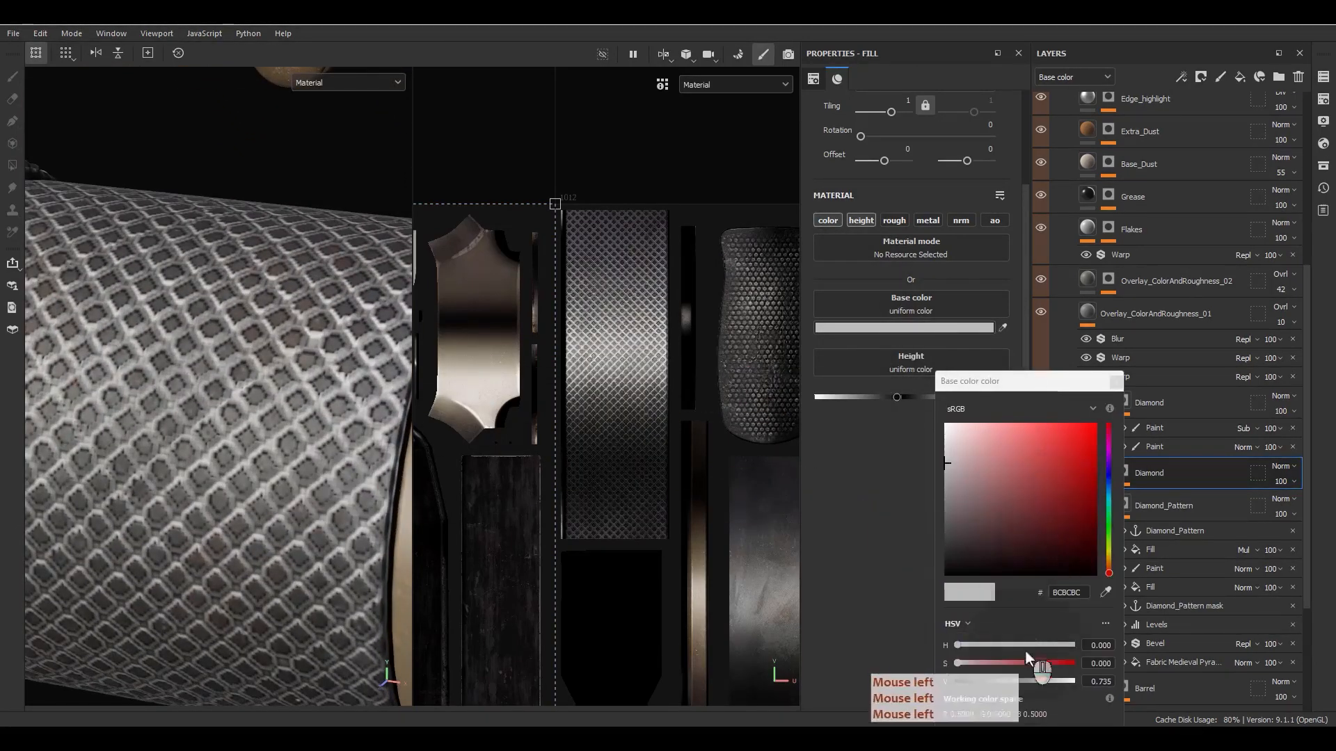
left_click_drag(1029, 380, 690, 147)
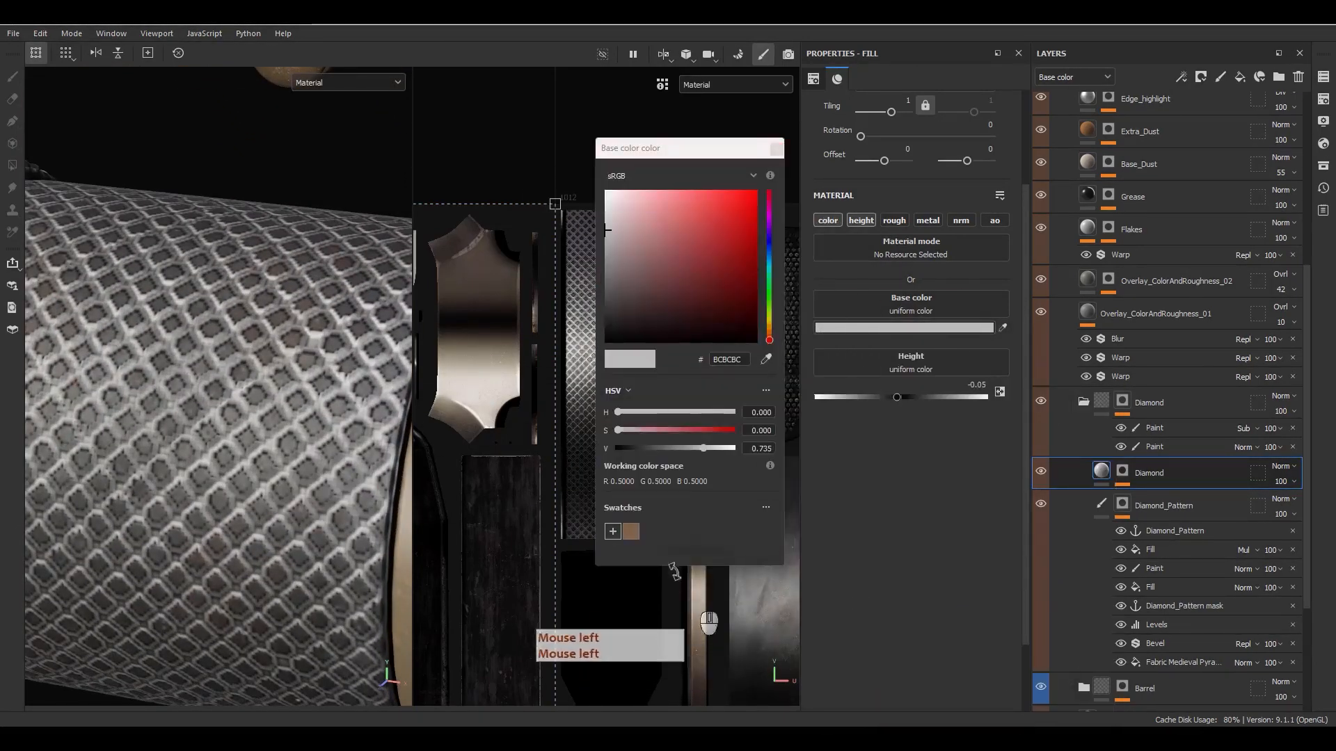
left_click(631, 532)
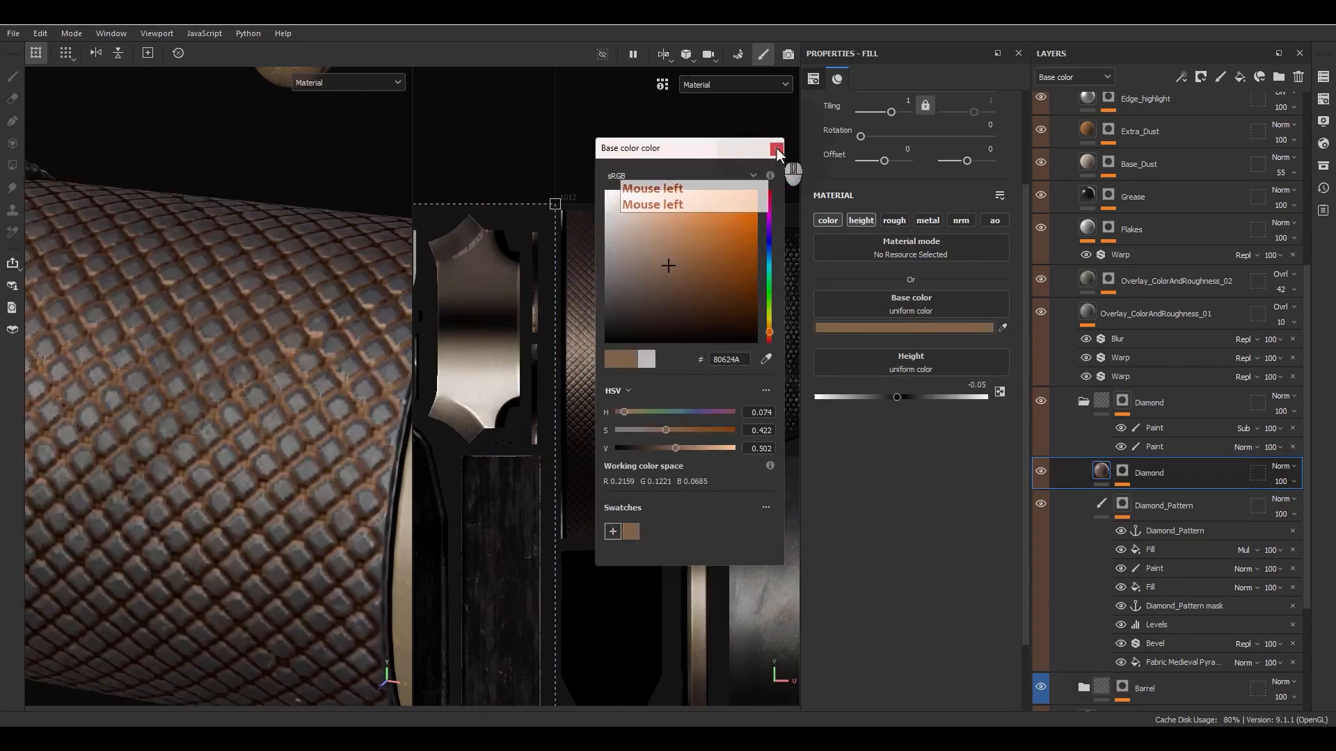
left_click(665, 309)
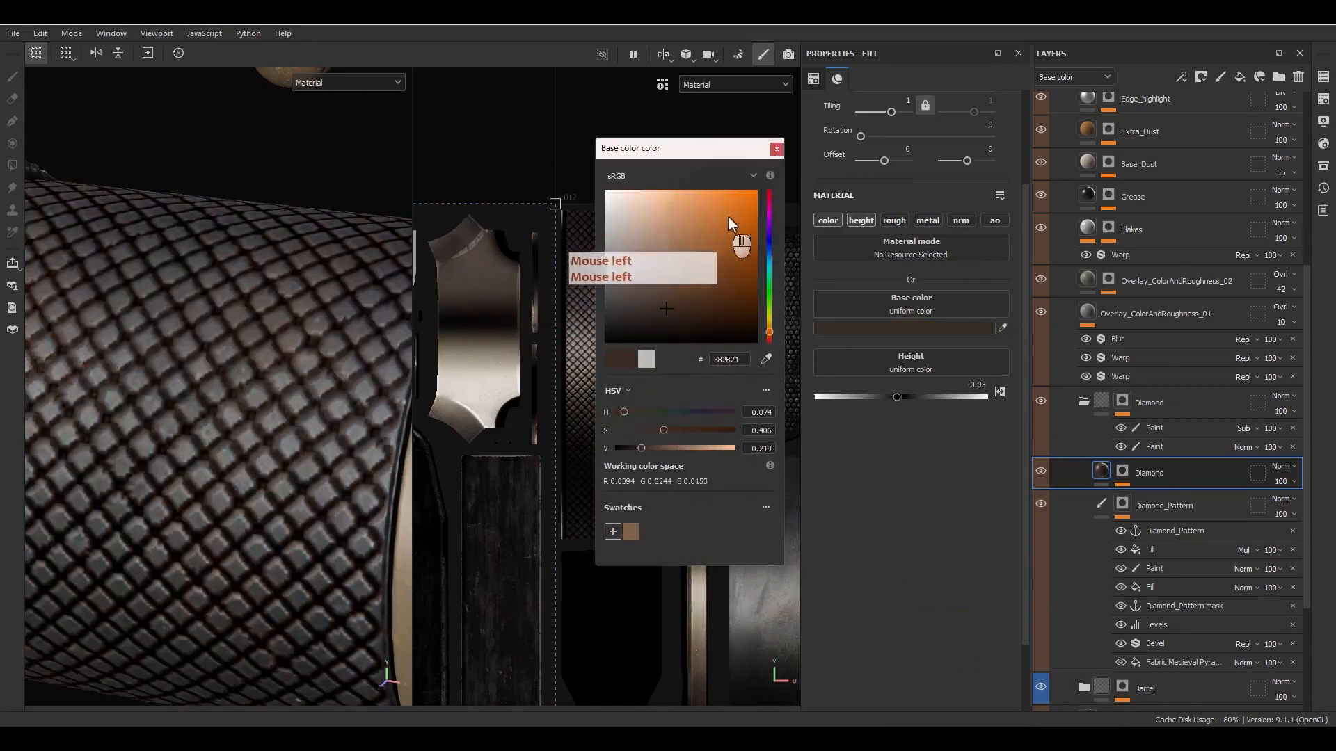
left_click(664, 291)
left_click(667, 302)
left_click(775, 148)
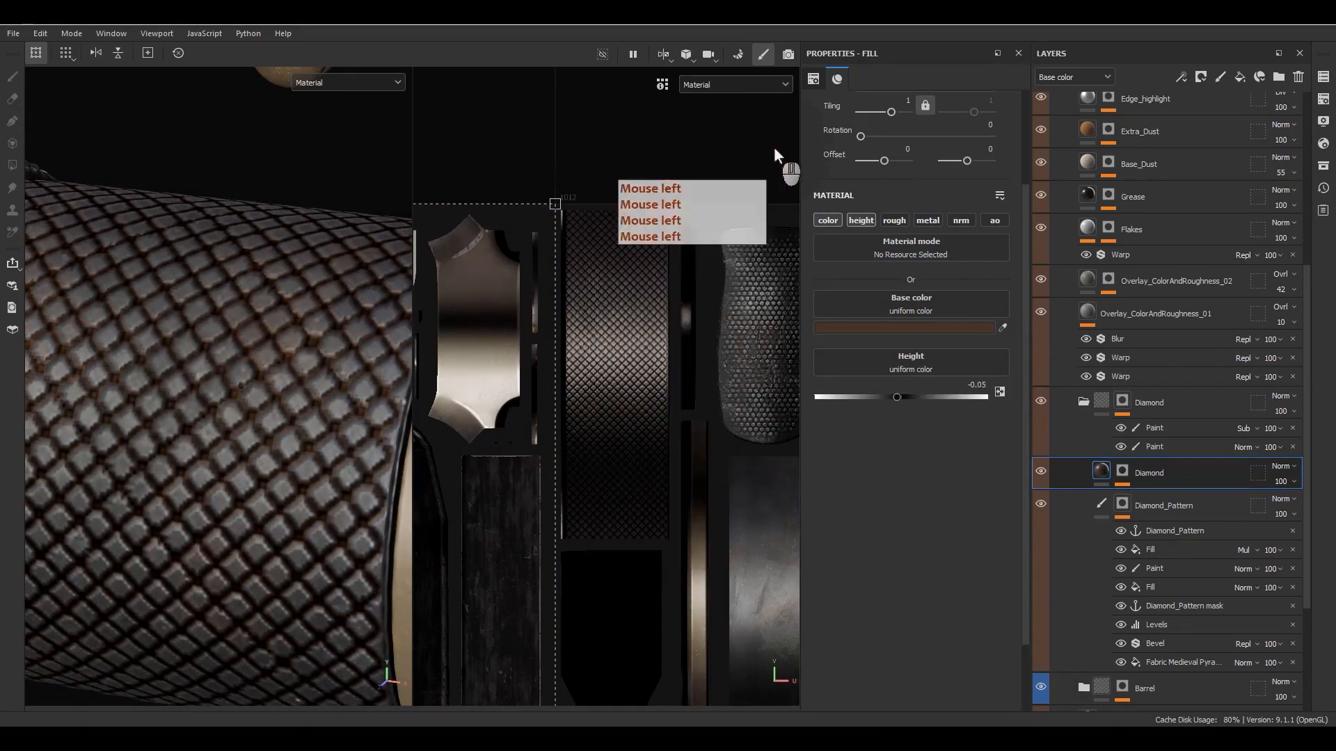
- Add a color-only fill effect to the Diamond fill layer, using the BnW Spots 2 texture as its base color
right_click(1097, 468)
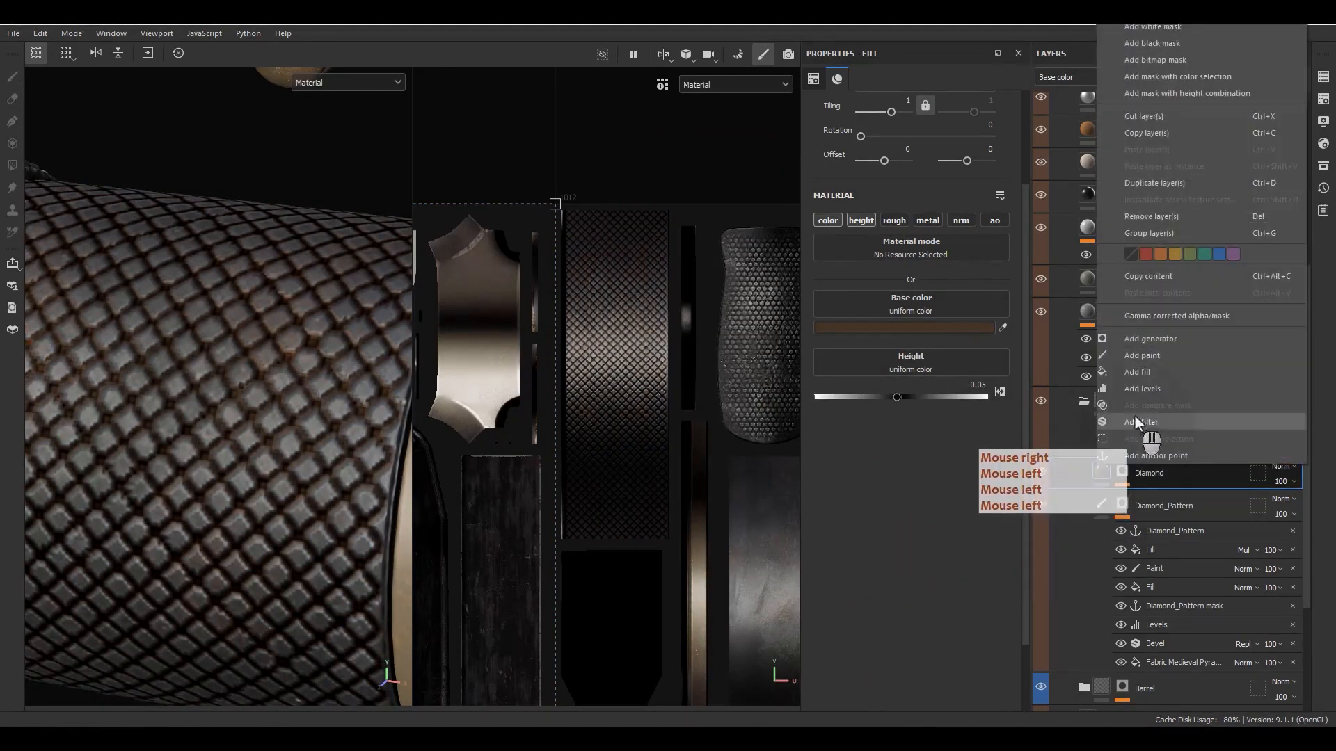
left_click(1139, 373)
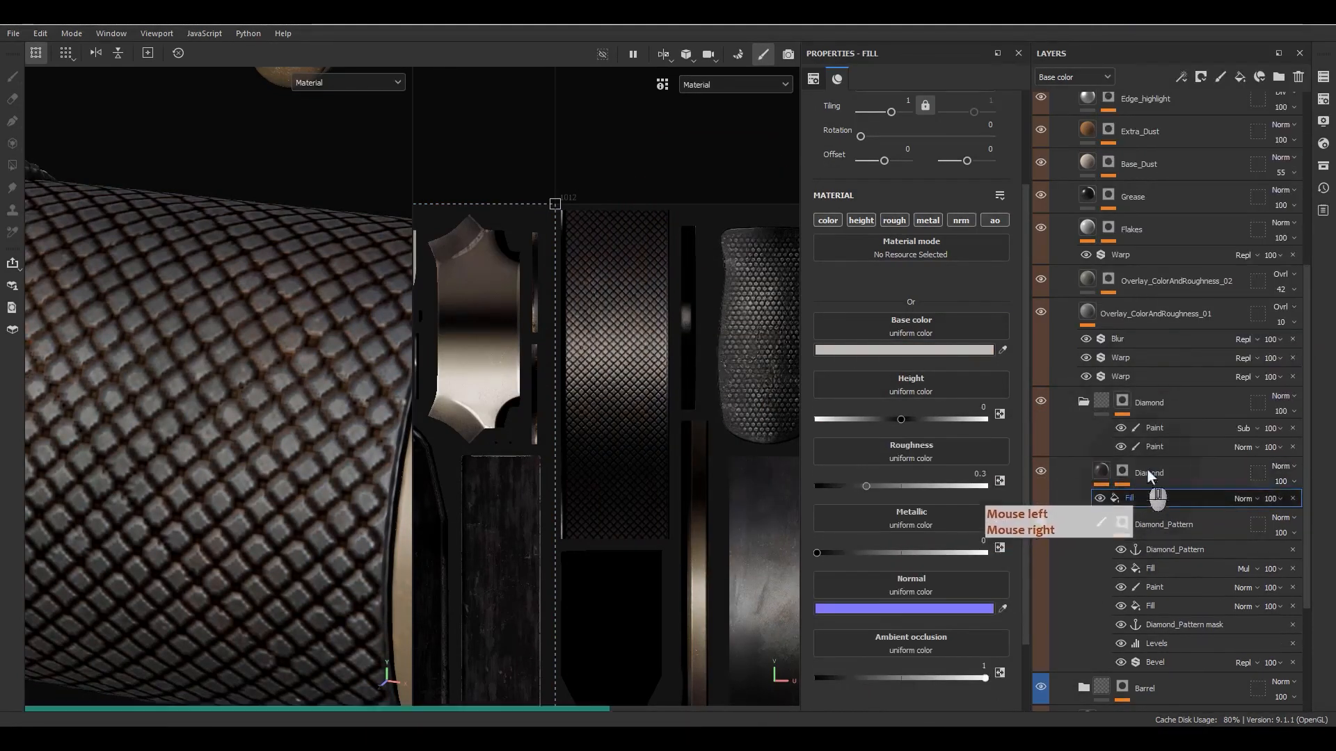
left_click(832, 224, "alt")
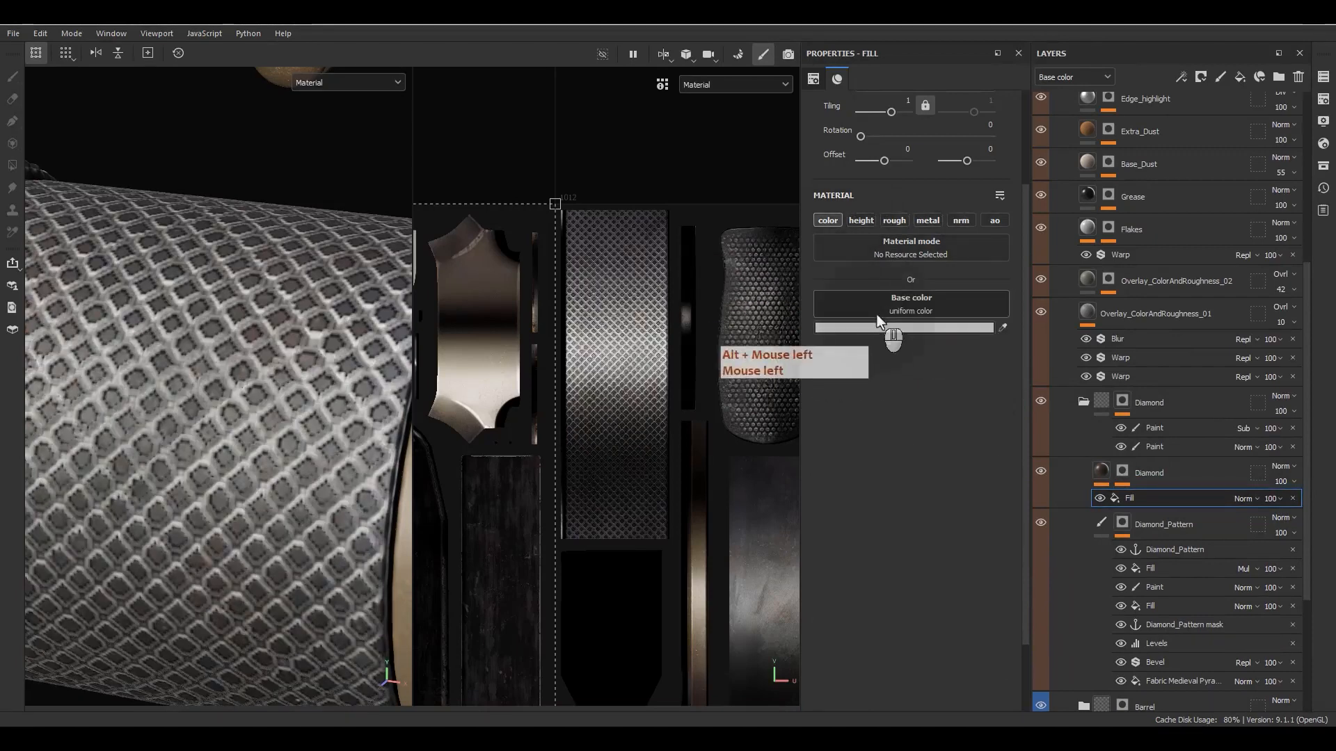
left_click(877, 317)
type("bn")
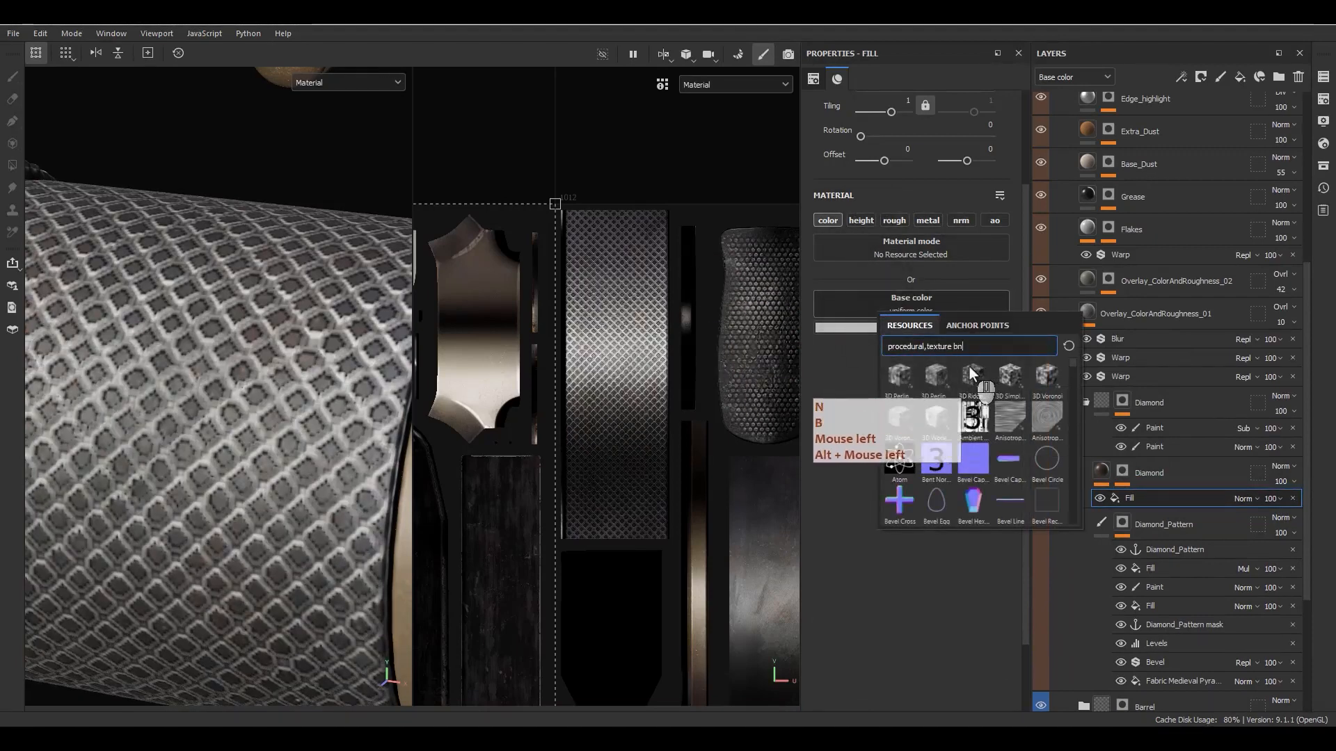
type("w")
left_click(932, 378)
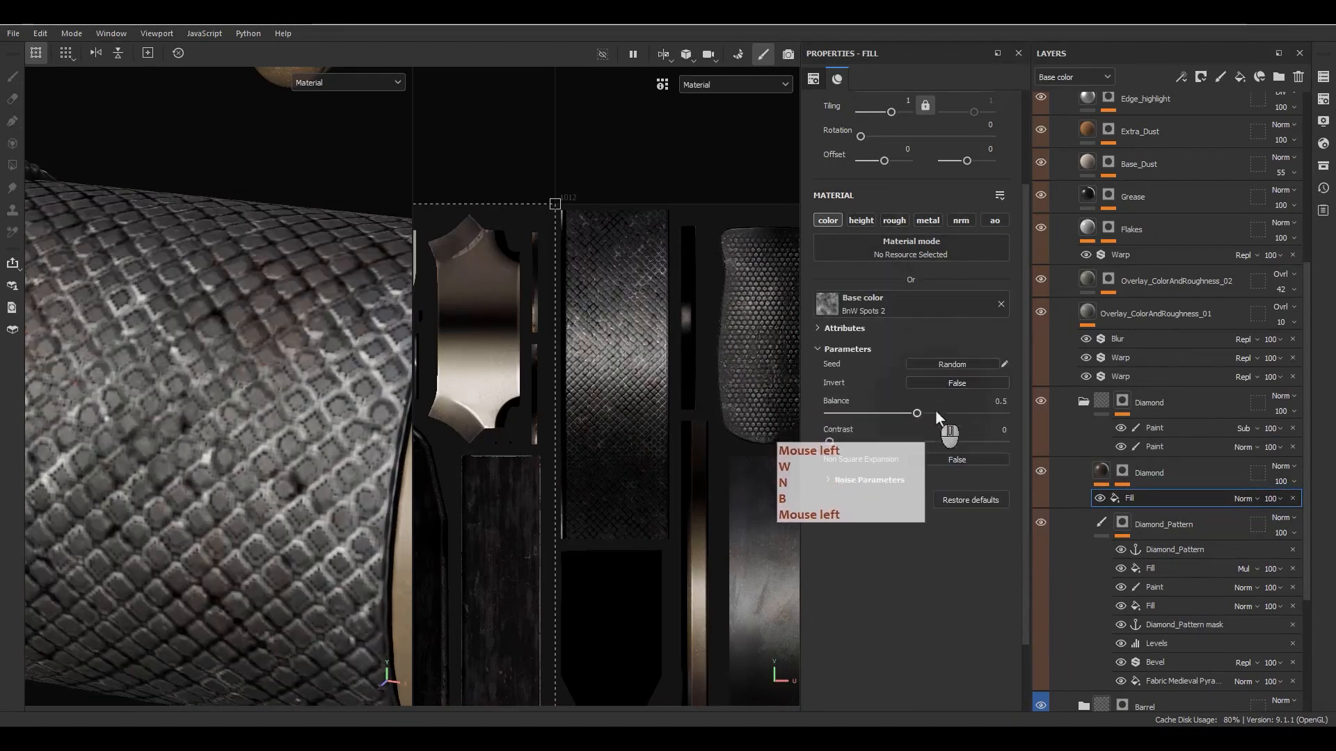
- Set the Diamond layer's fill effect to Soft light blending and check the spotting on the scope
left_click(1244, 498)
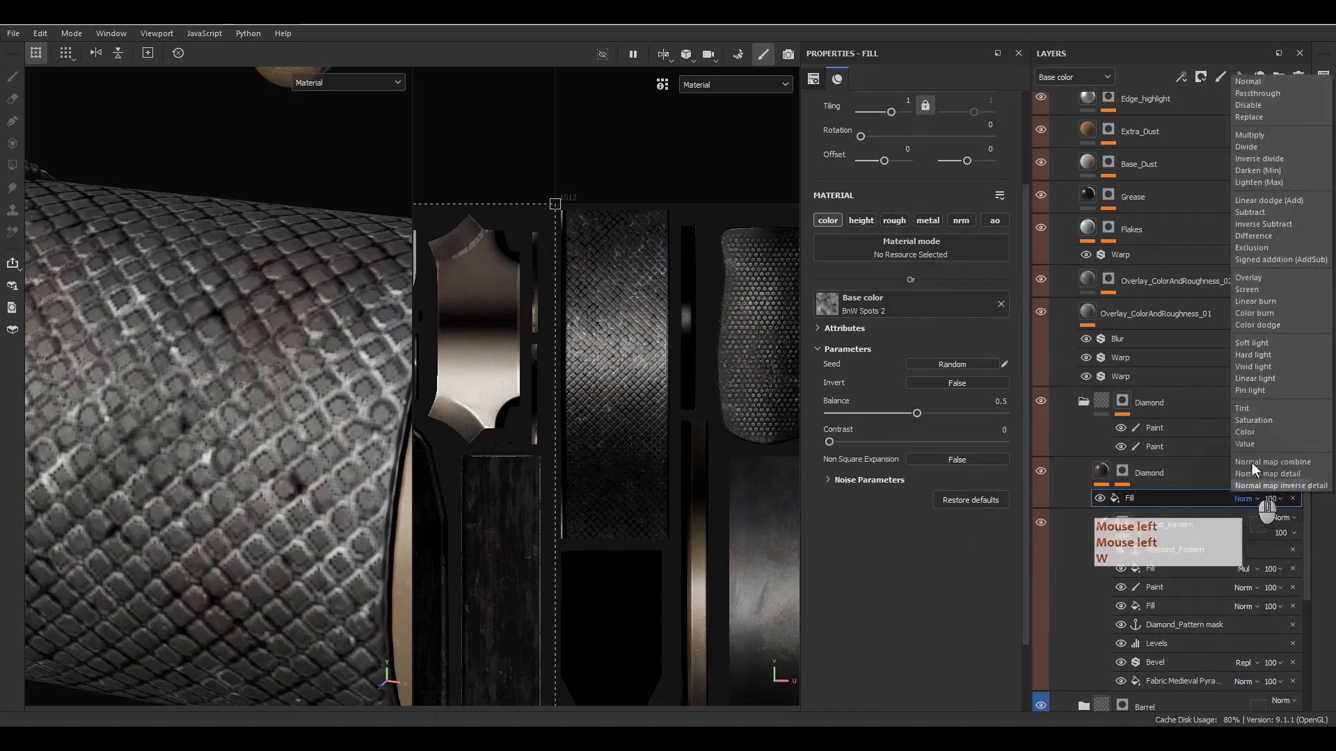
left_click(1250, 344)
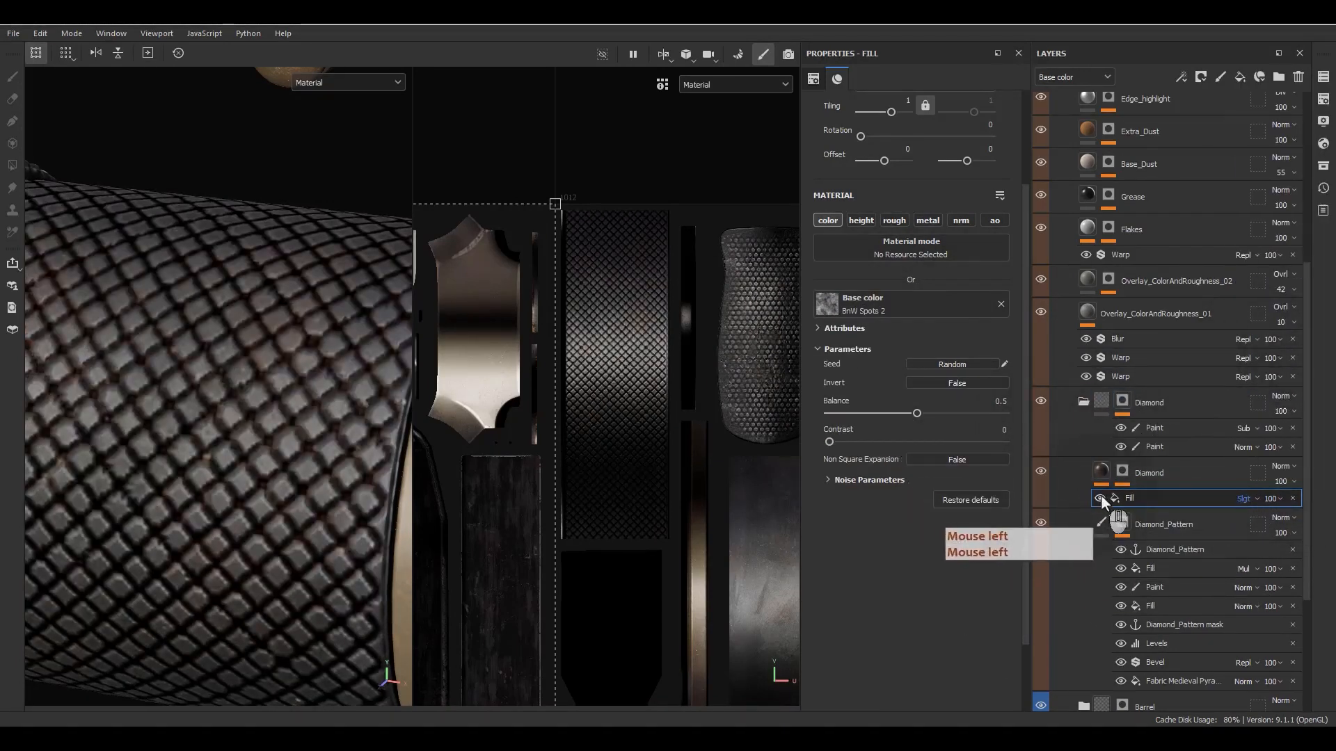
left_click_drag(174, 462, 301, 341, "alt")
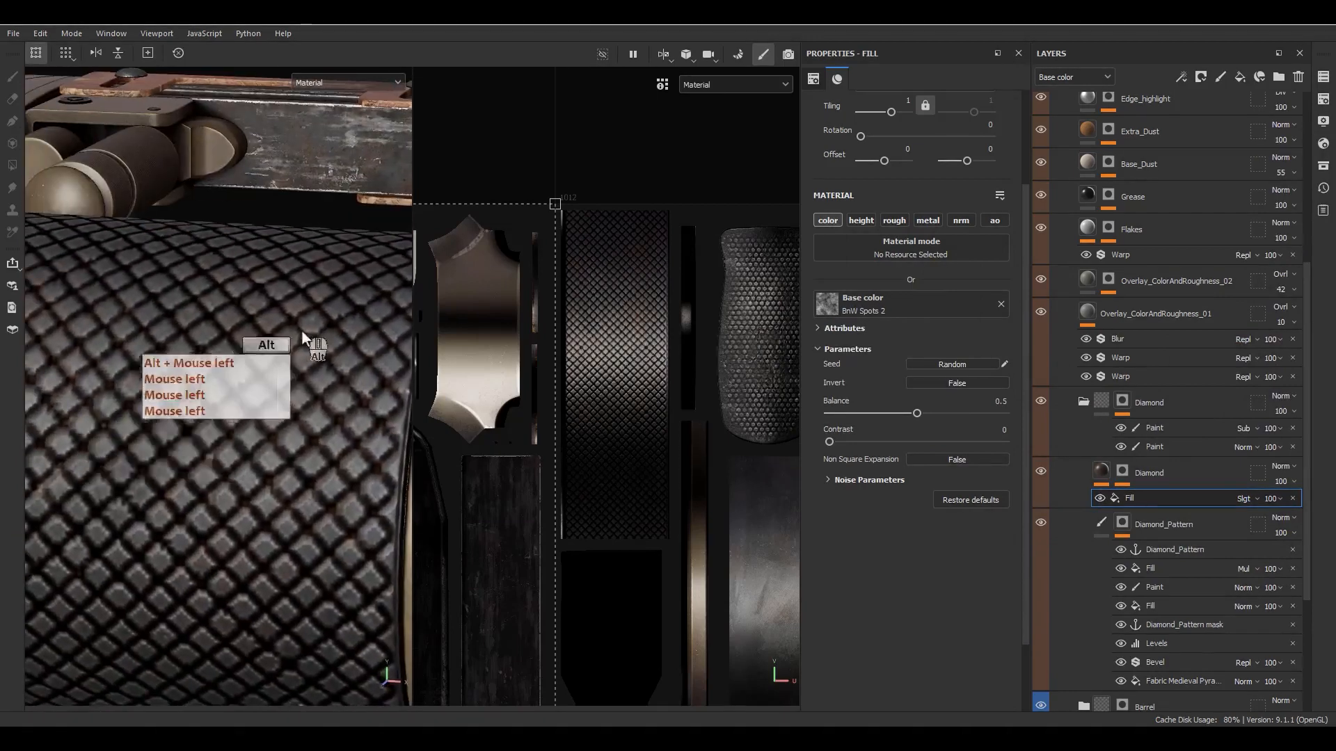
- Lighten the Diamond fill layer's base color to brown 5D4837 and check it on the scope
left_click(1111, 475)
left_click(899, 331)
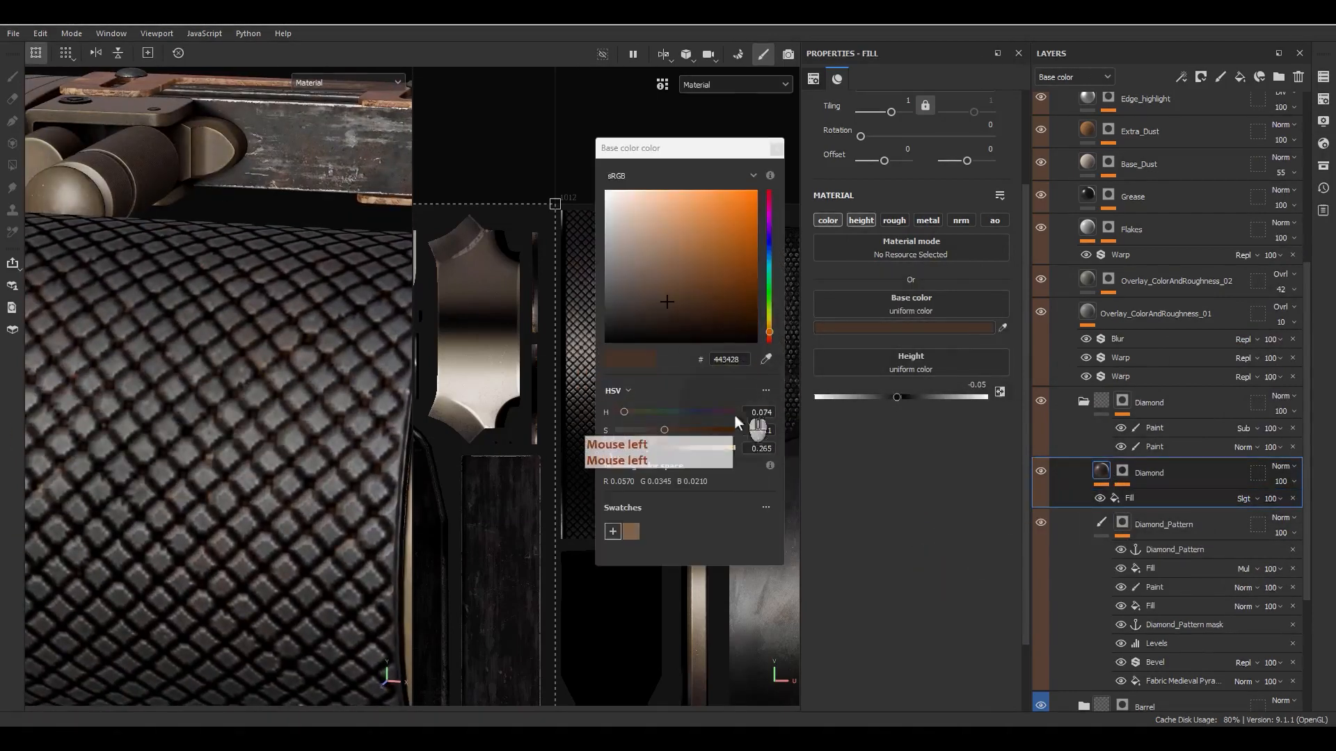
left_click(658, 447)
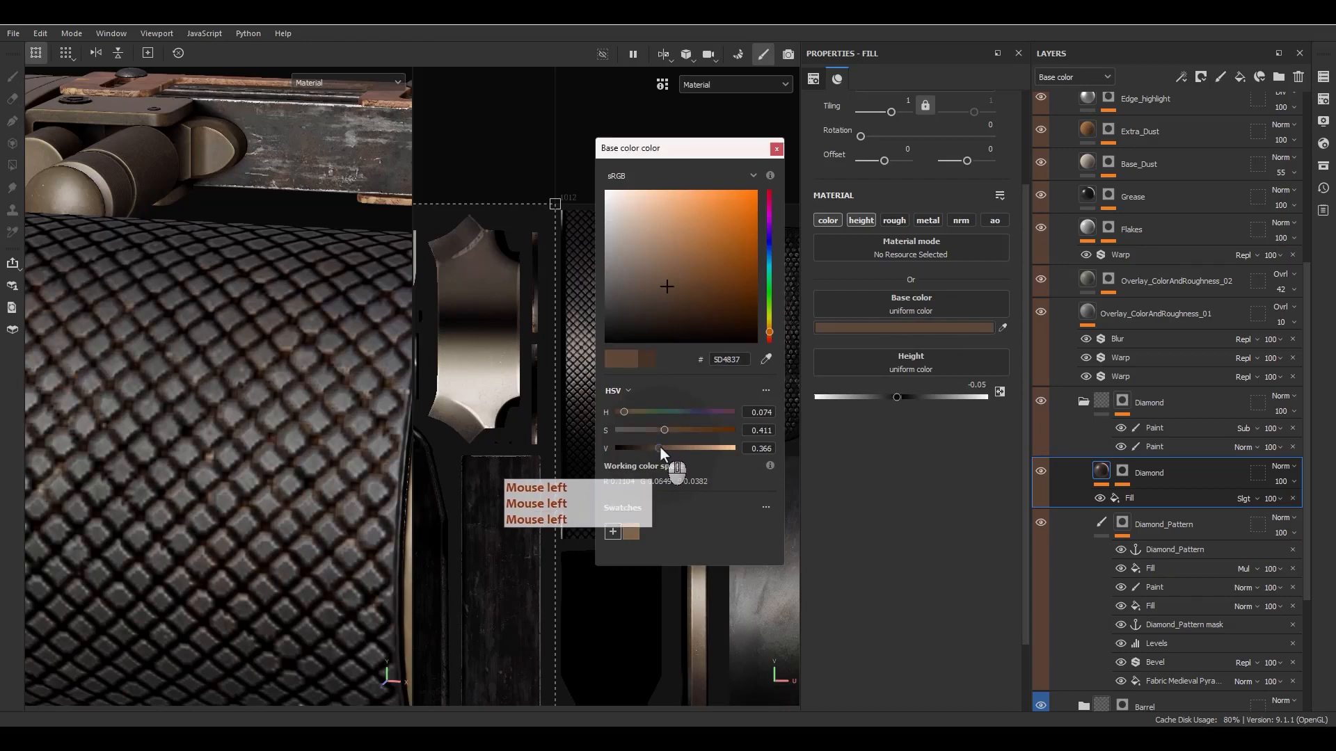
left_click_drag(298, 373, 245, 351, "alt")
right_click_drag(245, 350, 231, 330, "alt")
right_click_drag(233, 331, 219, 311, "alt")
left_click_drag(219, 311, 271, 302, "alt")
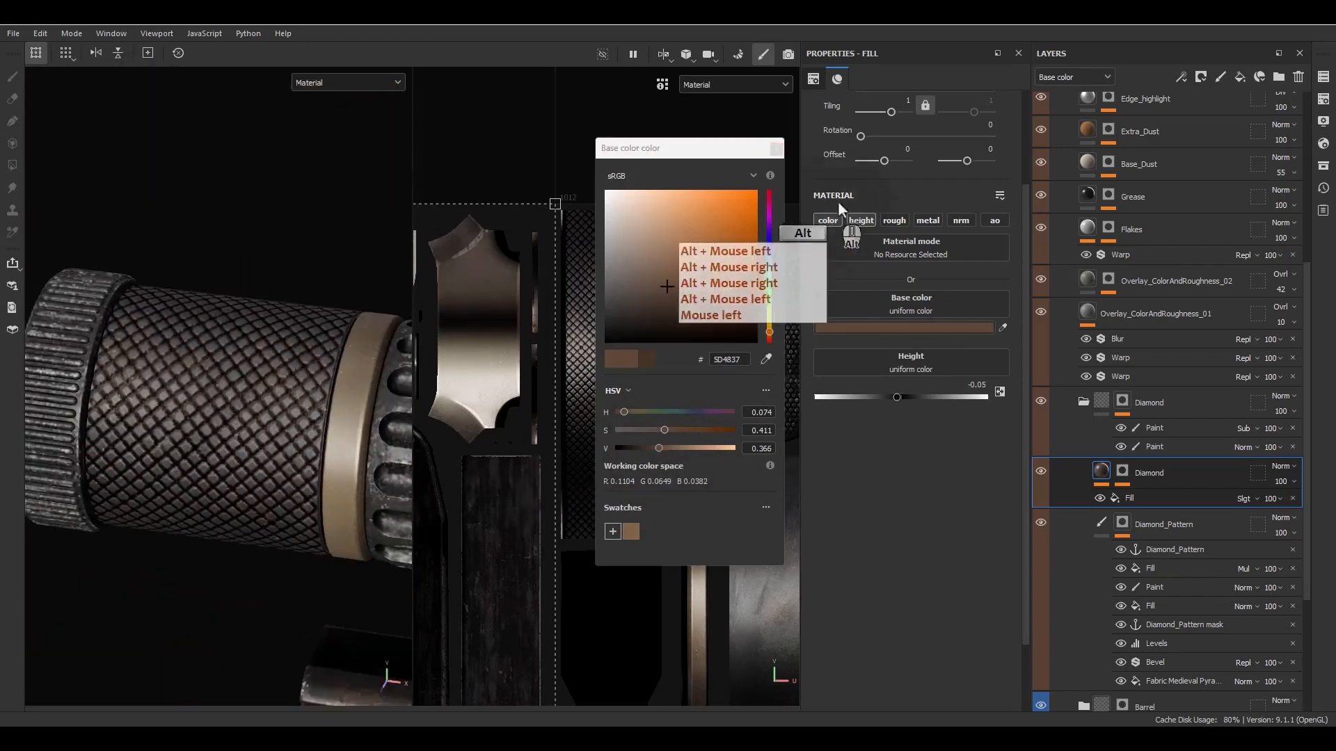
- Activate the roughness channel on the Diamond fill layer and set the roughness to 0.6
left_click(887, 211)
left_click(894, 220)
scroll(190, 495, "up", 2)
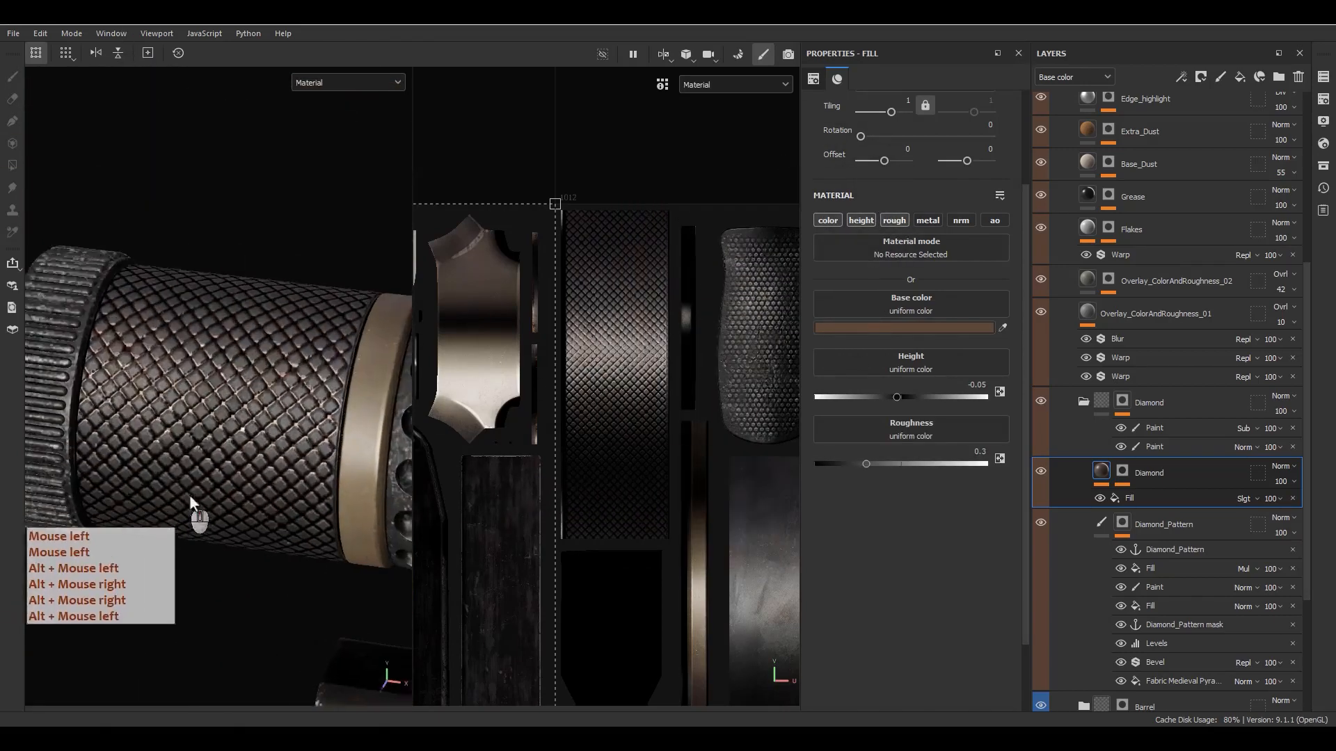
scroll(190, 496, "up", 2)
left_click_drag(215, 482, 299, 404, "alt")
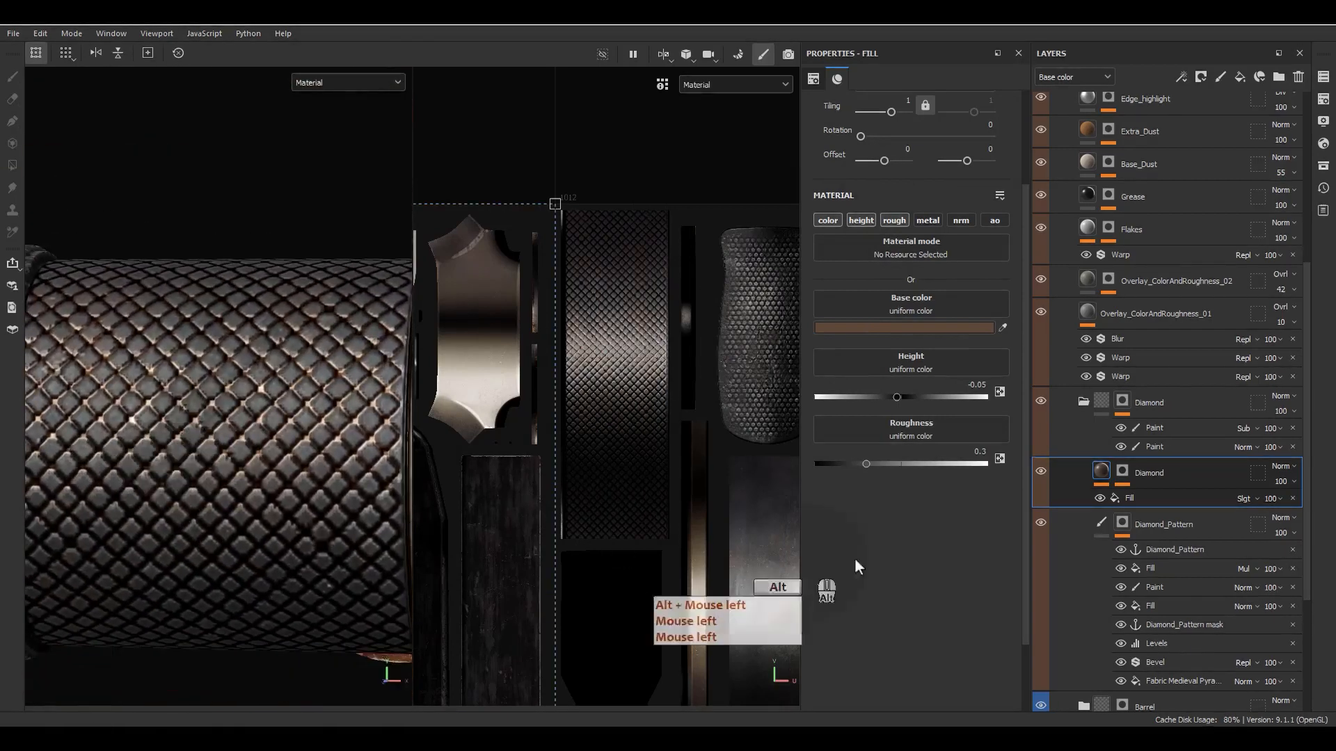
left_click(914, 462)
left_click_drag(925, 463, 944, 464)
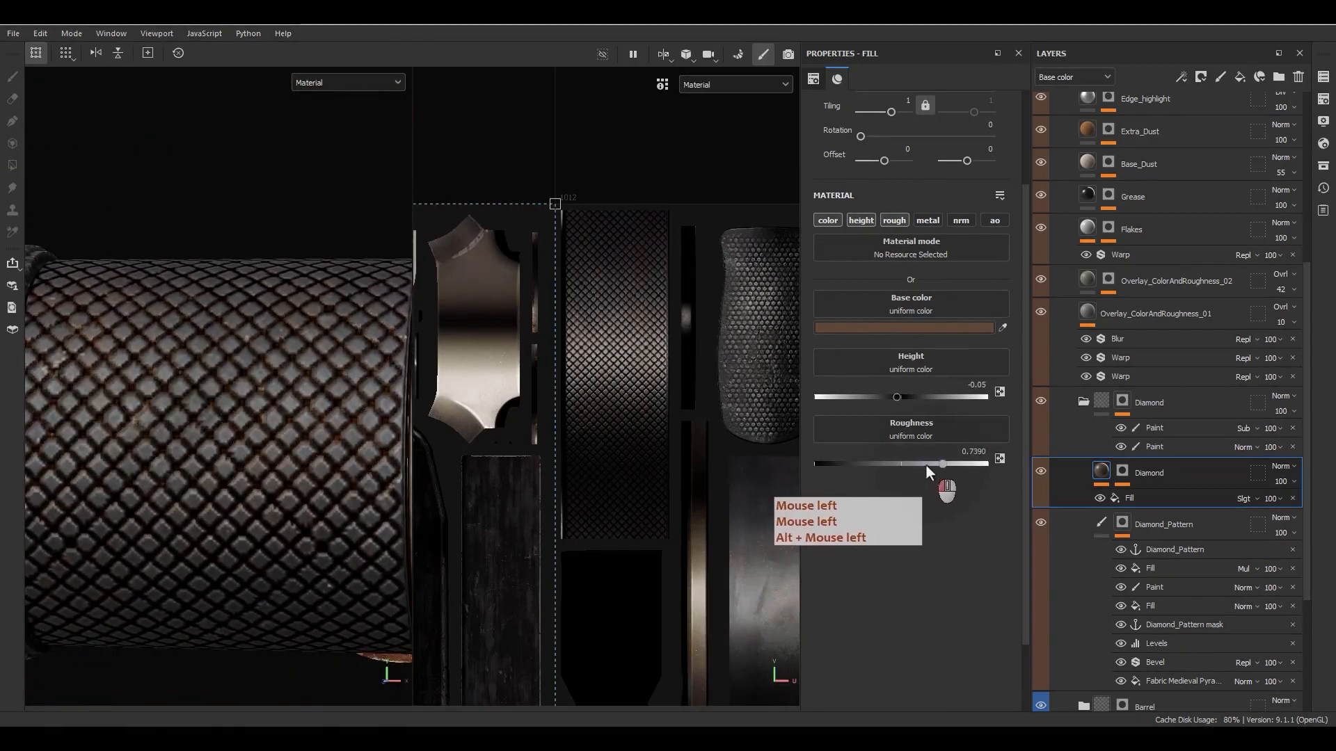
left_click(967, 452)
type(".6")
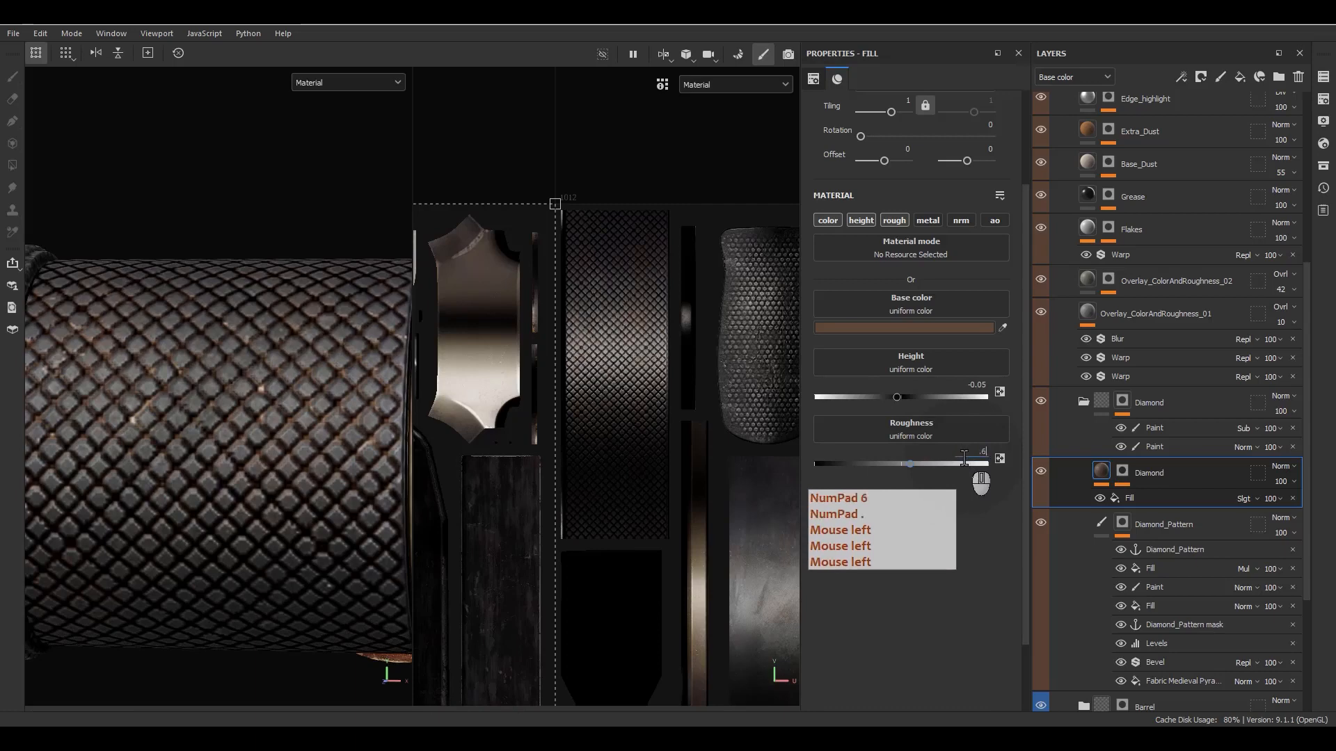
key("Return")
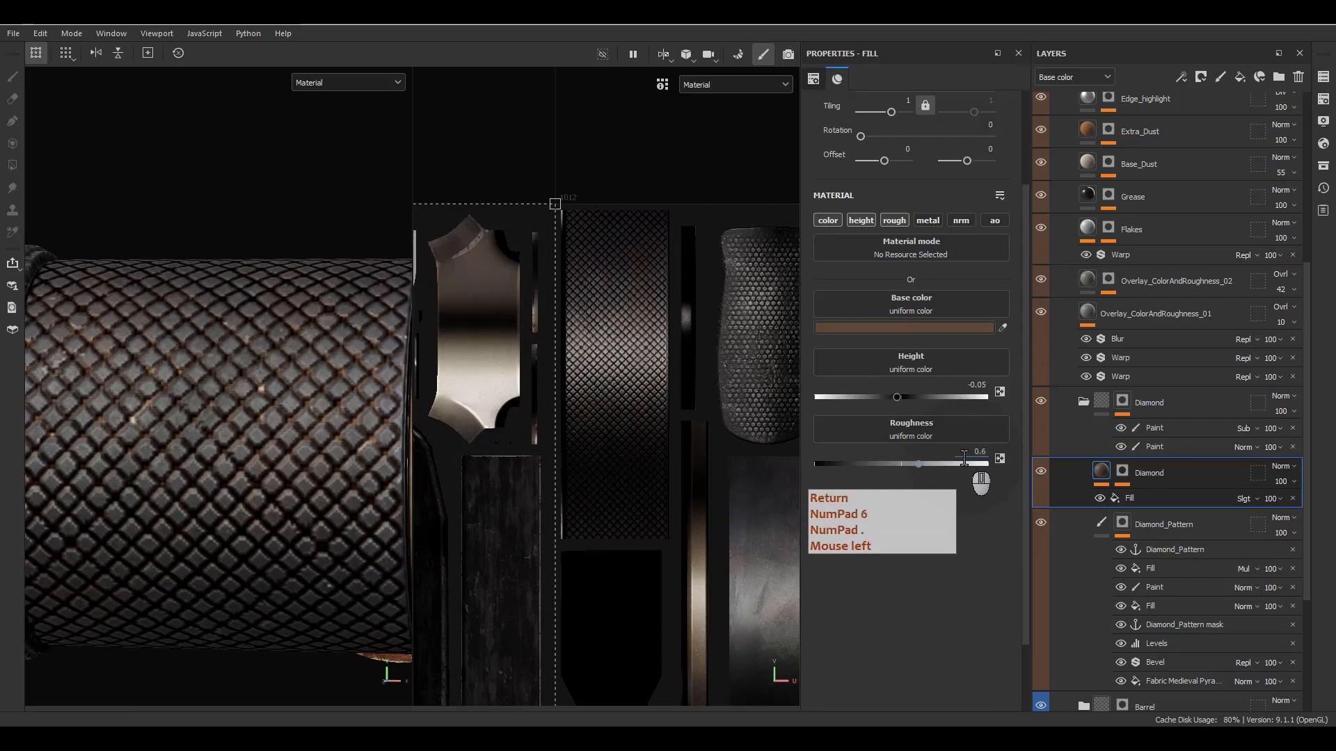
- Activate the metallic channel on the Diamond fill layer, with the metallic value at 0
left_click(925, 220)
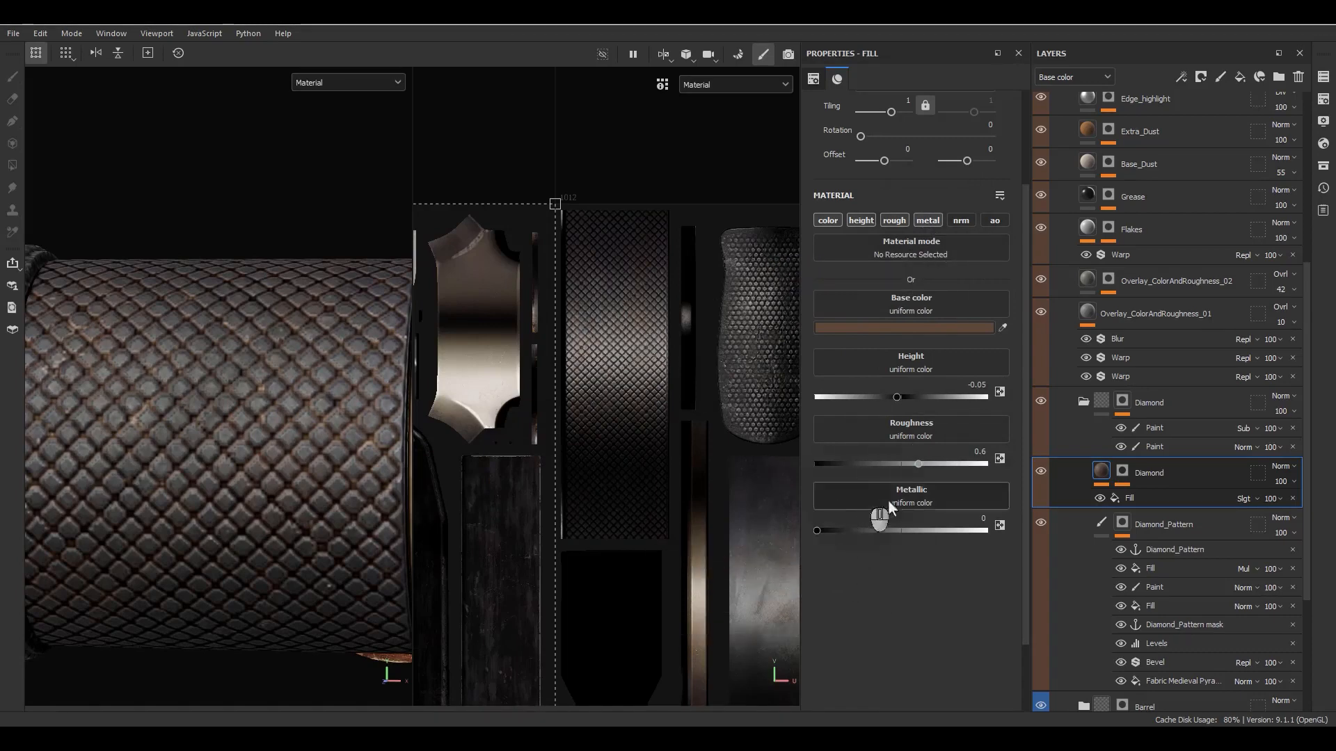
left_click(941, 530)
left_click_drag(400, 522, 352, 473, "alt")
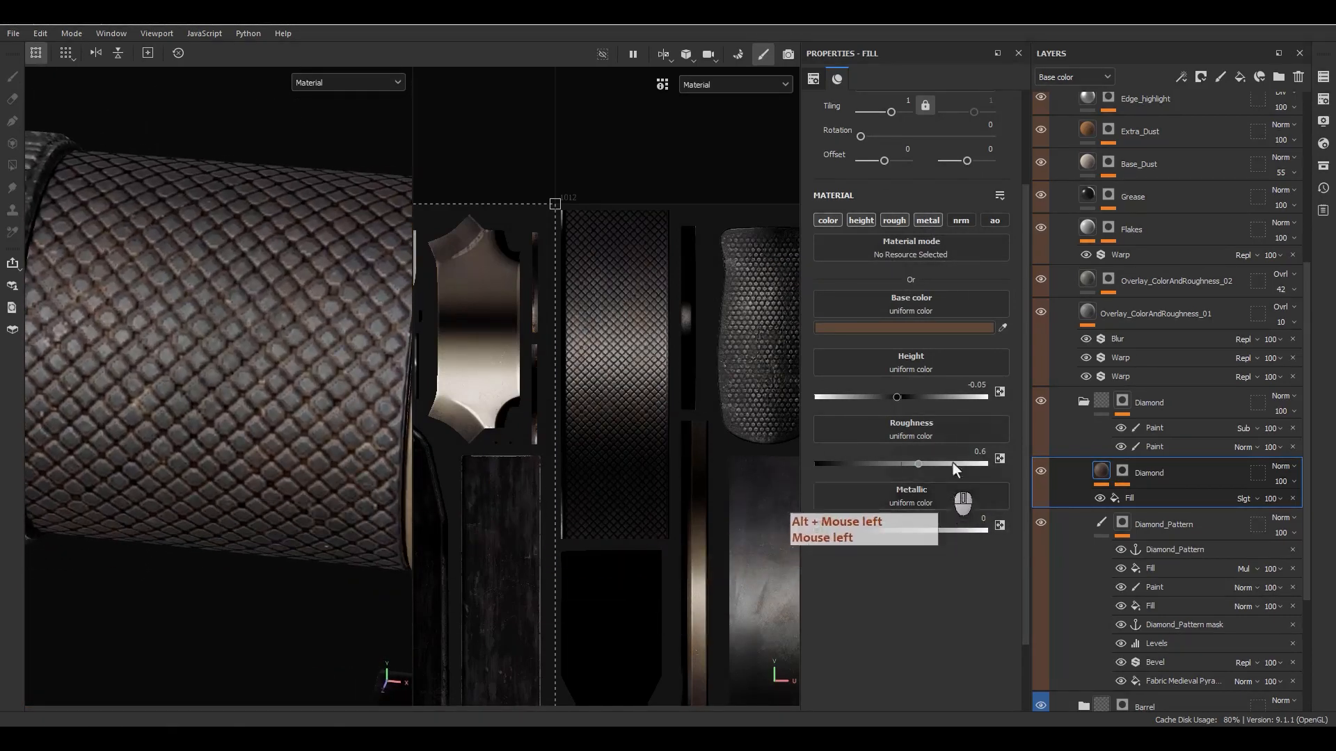
- Set the Diamond fill layer's roughness to 0.8 and inspect the scope grip from several angles
left_click(967, 453)
type(".8")
key("Return")
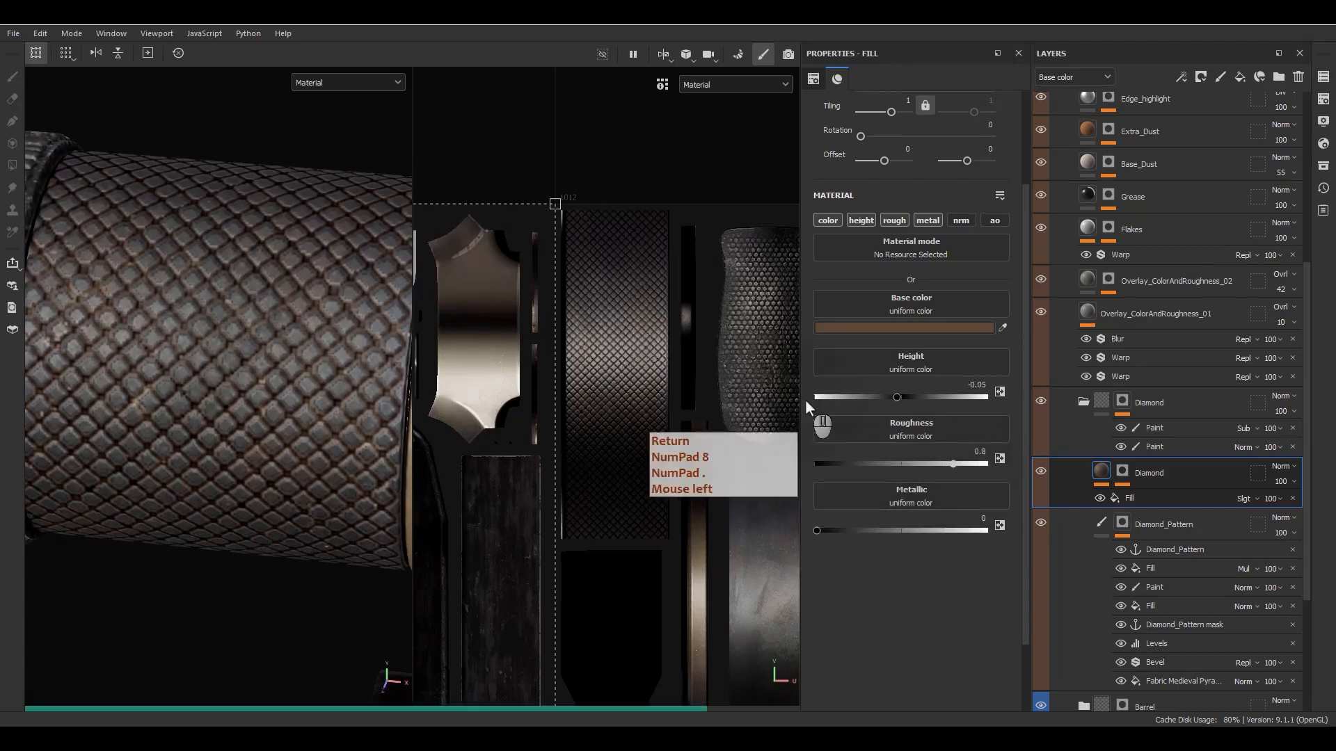
left_click_drag(403, 327, 387, 421, "alt")
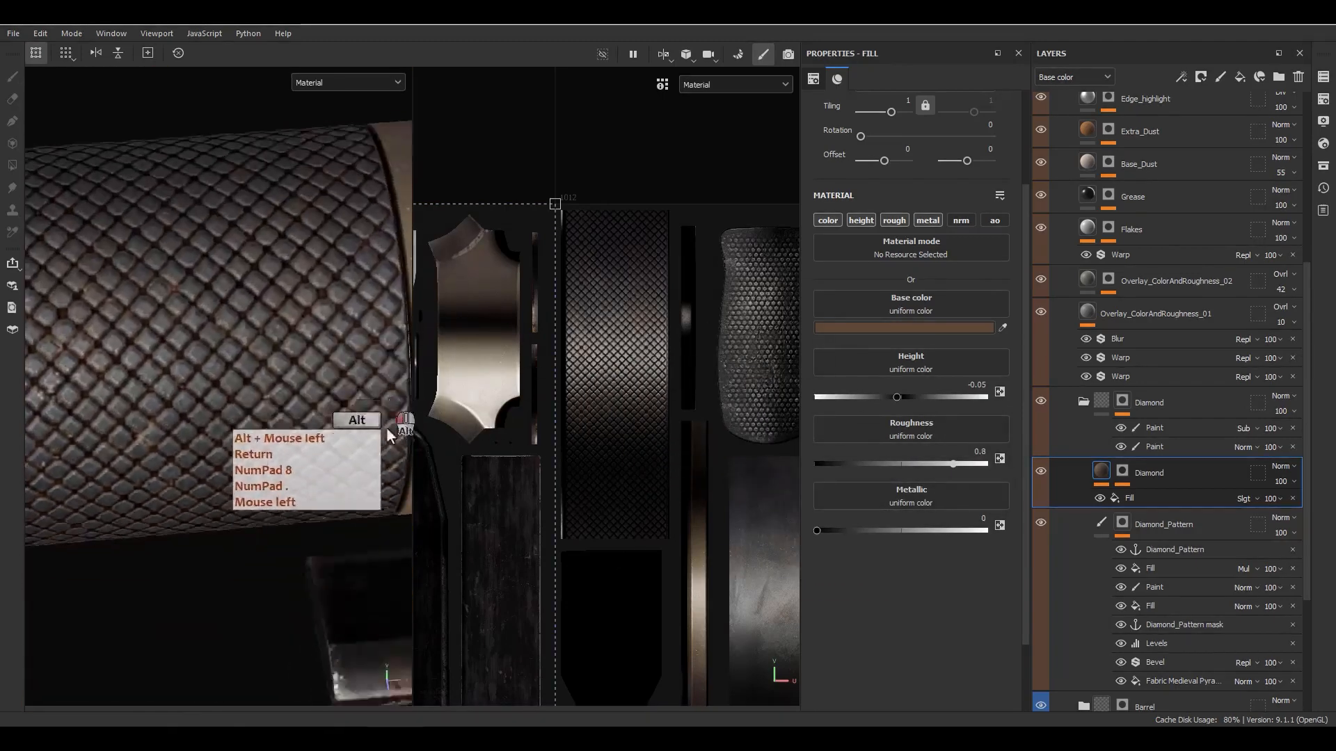
right_click_drag(386, 420, 264, 290, "alt")
left_click_drag(292, 359, 345, 246, "alt")
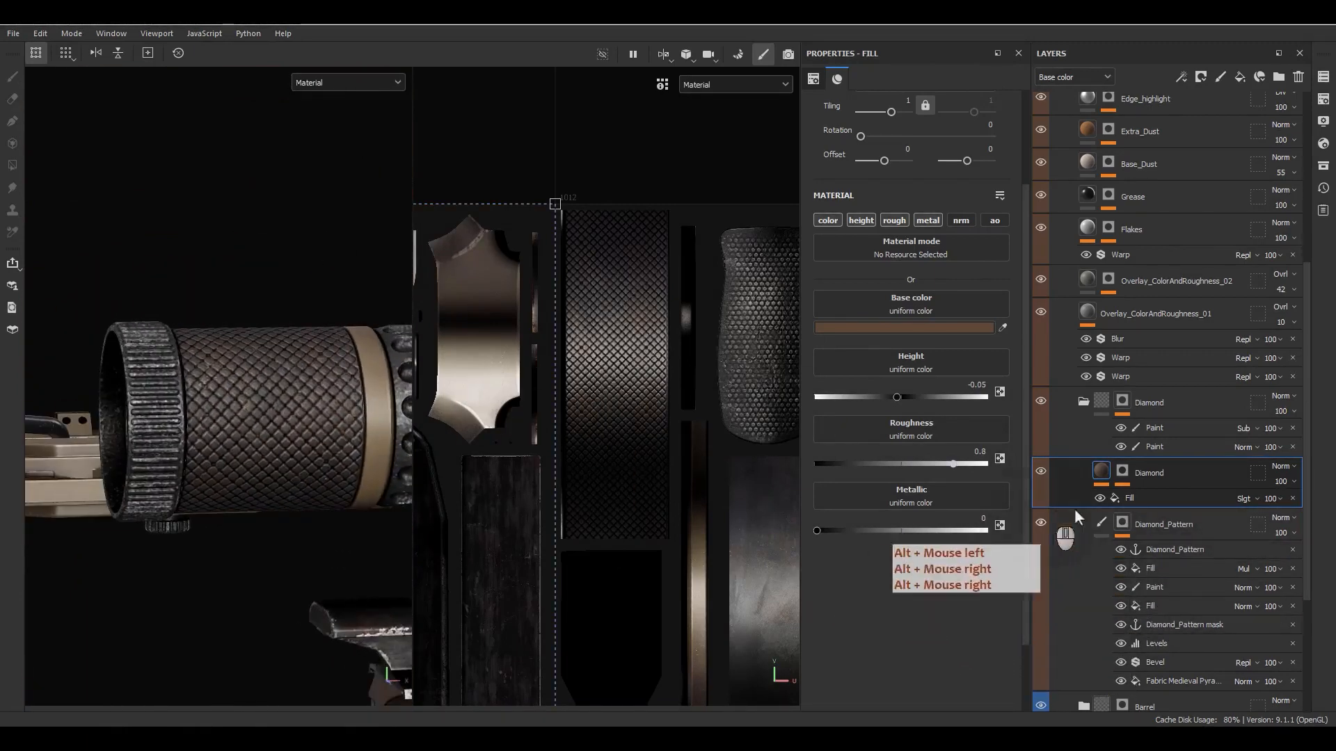
mouse_move(277, 442)
left_mouse_down("alt")
mouse_move(217, 515)
mouse_move(282, 479)
mouse_move(290, 455)
left_mouse_up("alt")
- Copy the Diamond group's Subtract paint effect into the Diamond_Pattern mask, just below the anchor point, and display that mask
left_click(1126, 525, "alt")
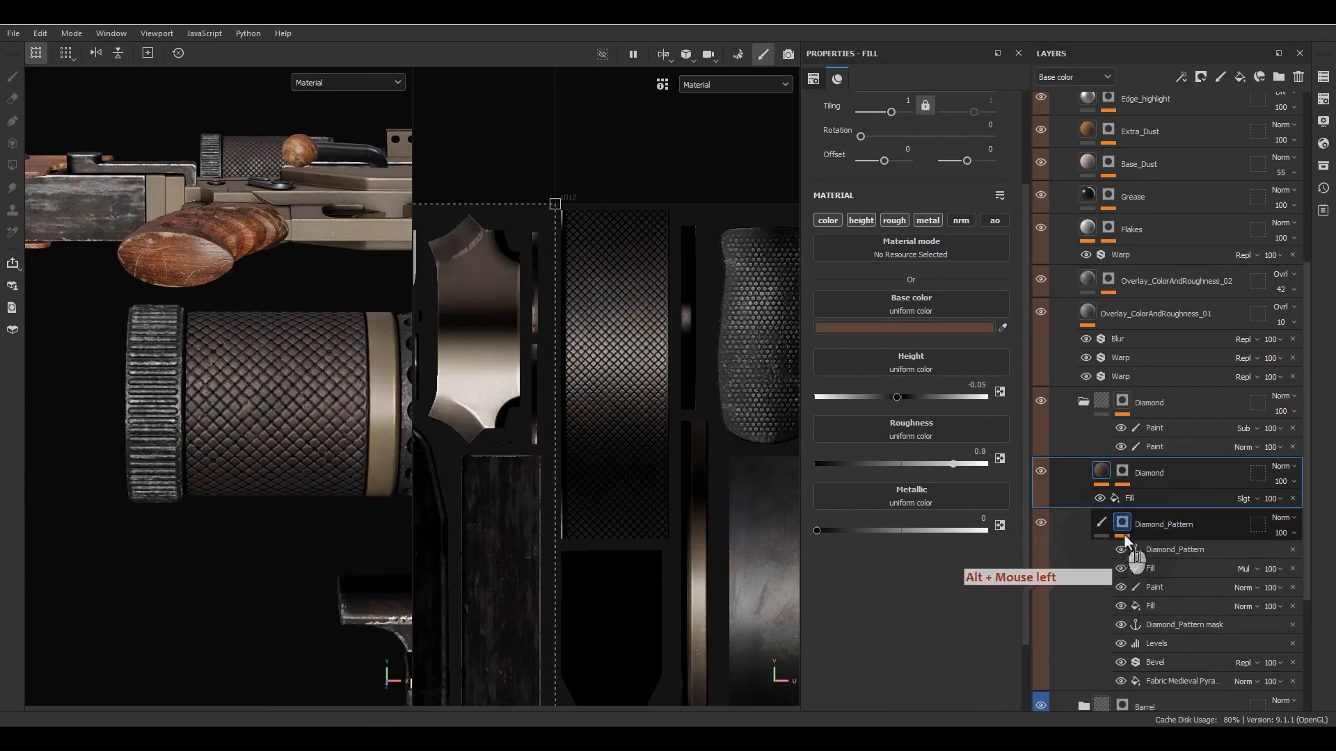
left_click(1124, 534, "alt")
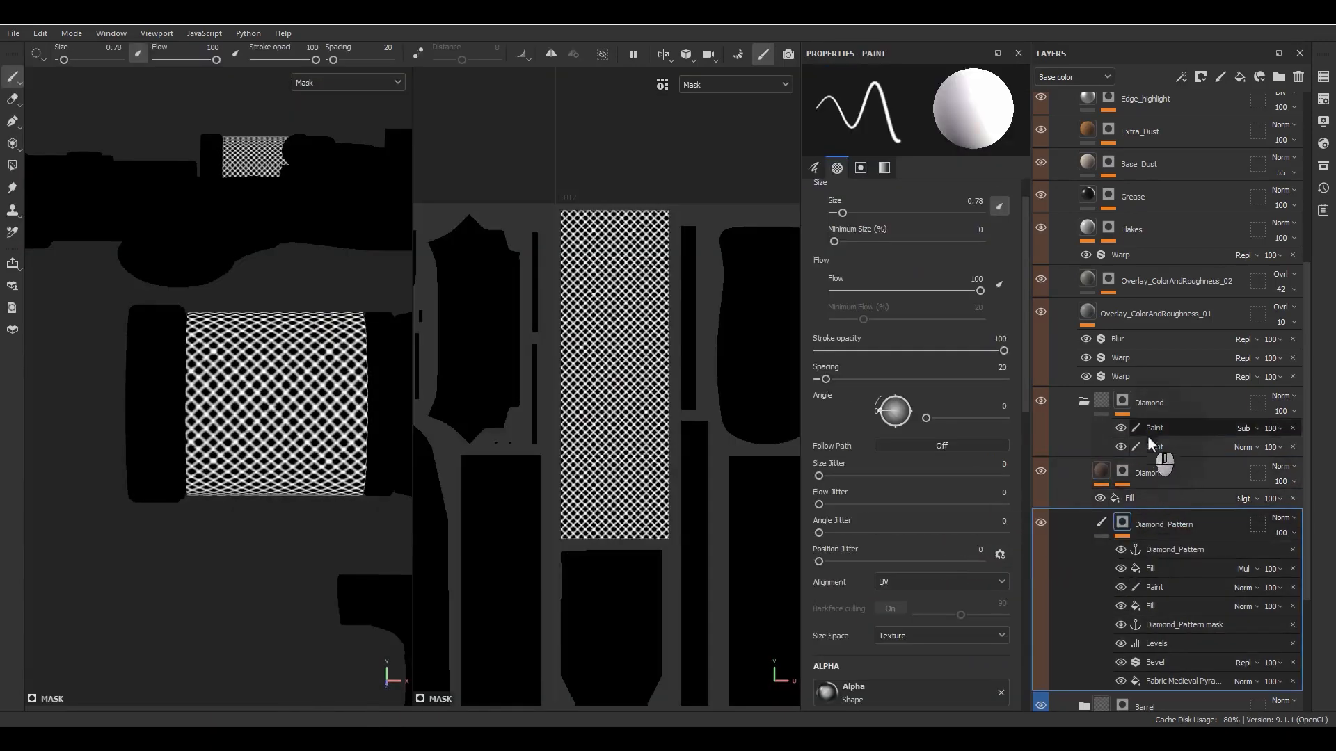
mouse_move(1146, 427)
left_mouse_down("alt")
mouse_move(1240, 507)
mouse_move(1159, 562)
left_mouse_up("alt")
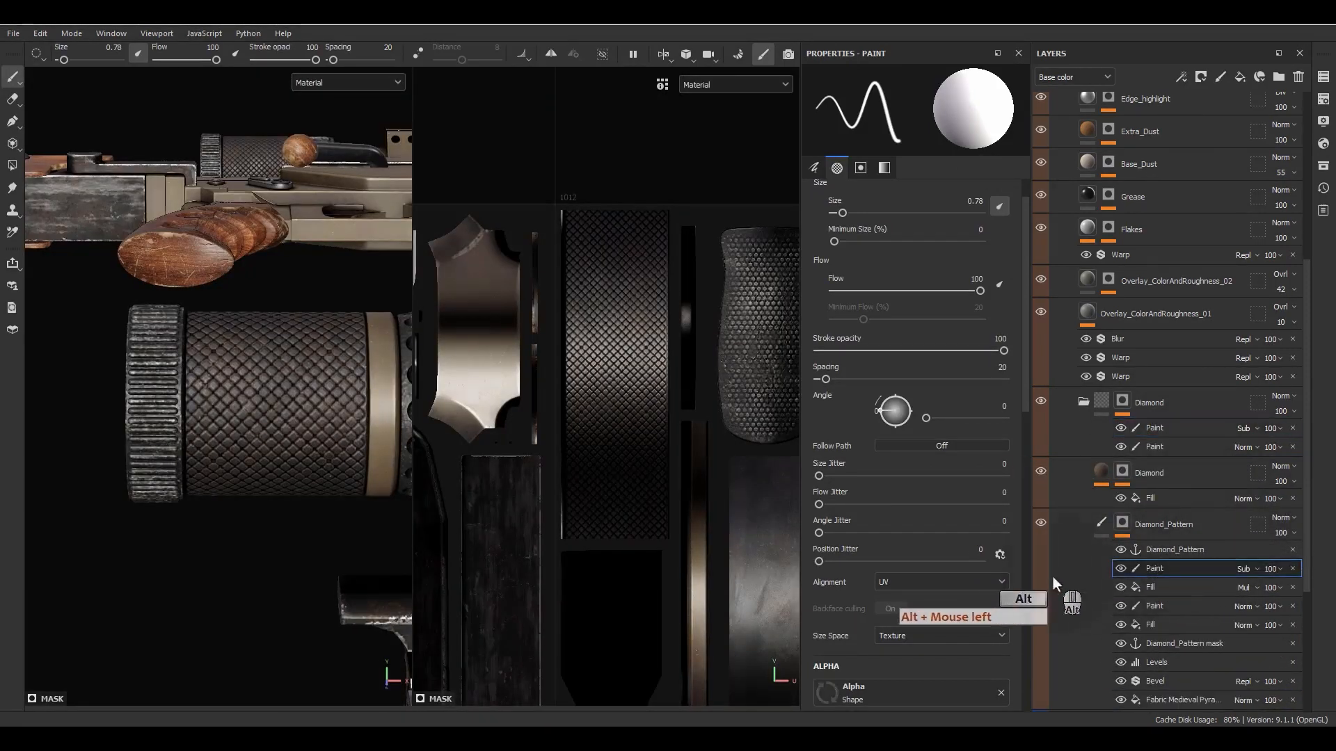
left_click(1100, 524)
left_click(1127, 527, "alt")
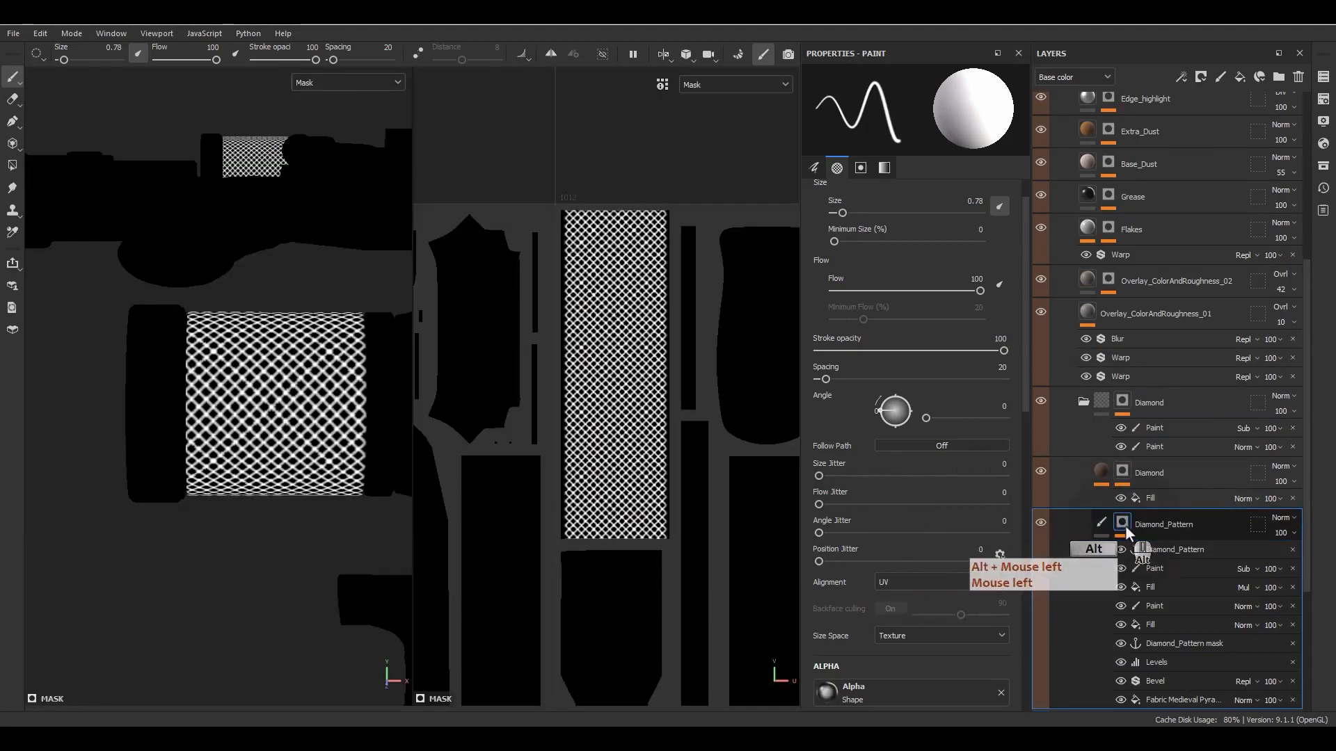
- On the copied Subtract paint effect, paint a straight vertical stroke along the right edge of the diamond strip's UV island
middle_click_drag(363, 468, 311, 468, "alt")
scroll(304, 425, "up", 4)
left_click(1141, 568)
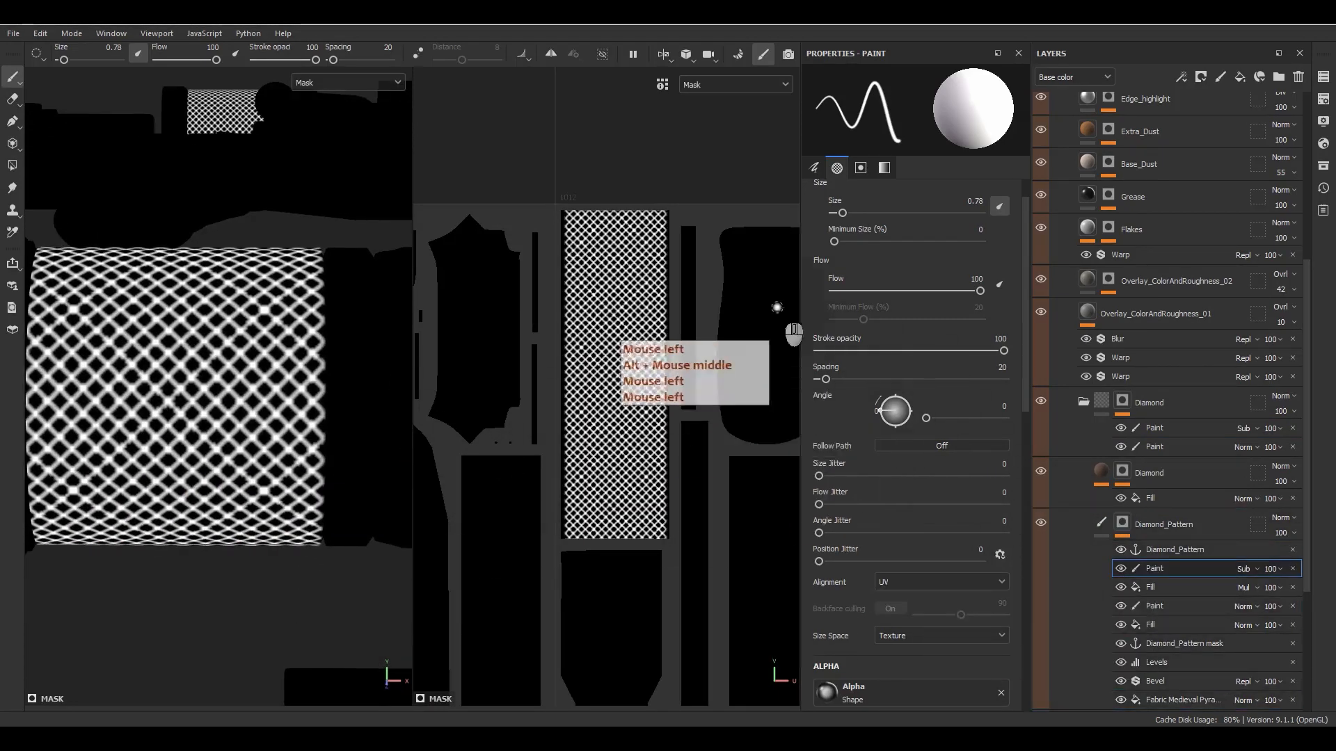
scroll(695, 307, "up", 2)
middle_click_drag(641, 307, 710, 284, "alt")
scroll(710, 284, "up", 2)
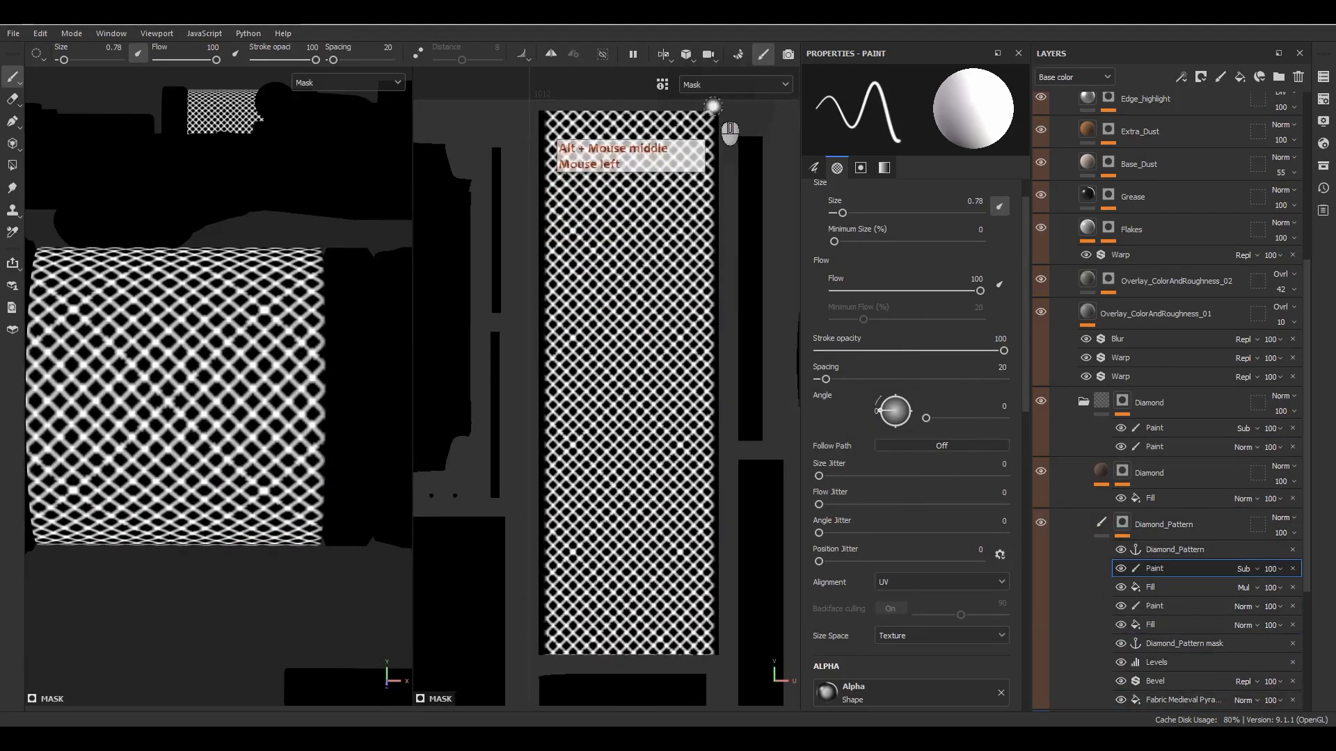
left_click(713, 107)
left_click(714, 663, "ctrl+shift")
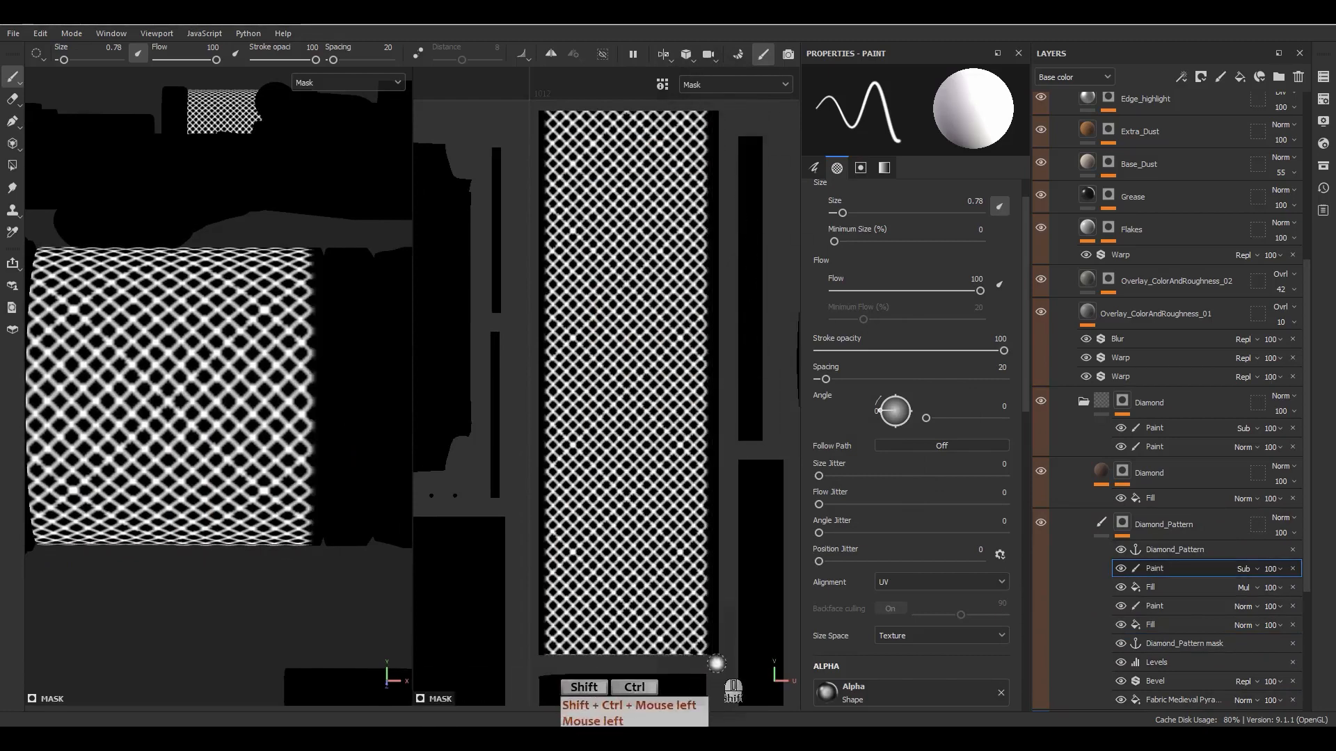
- Paint straight vertical subtracting strokes along the left edge of the diamond strip's UV island
scroll(289, 468, "up", 5)
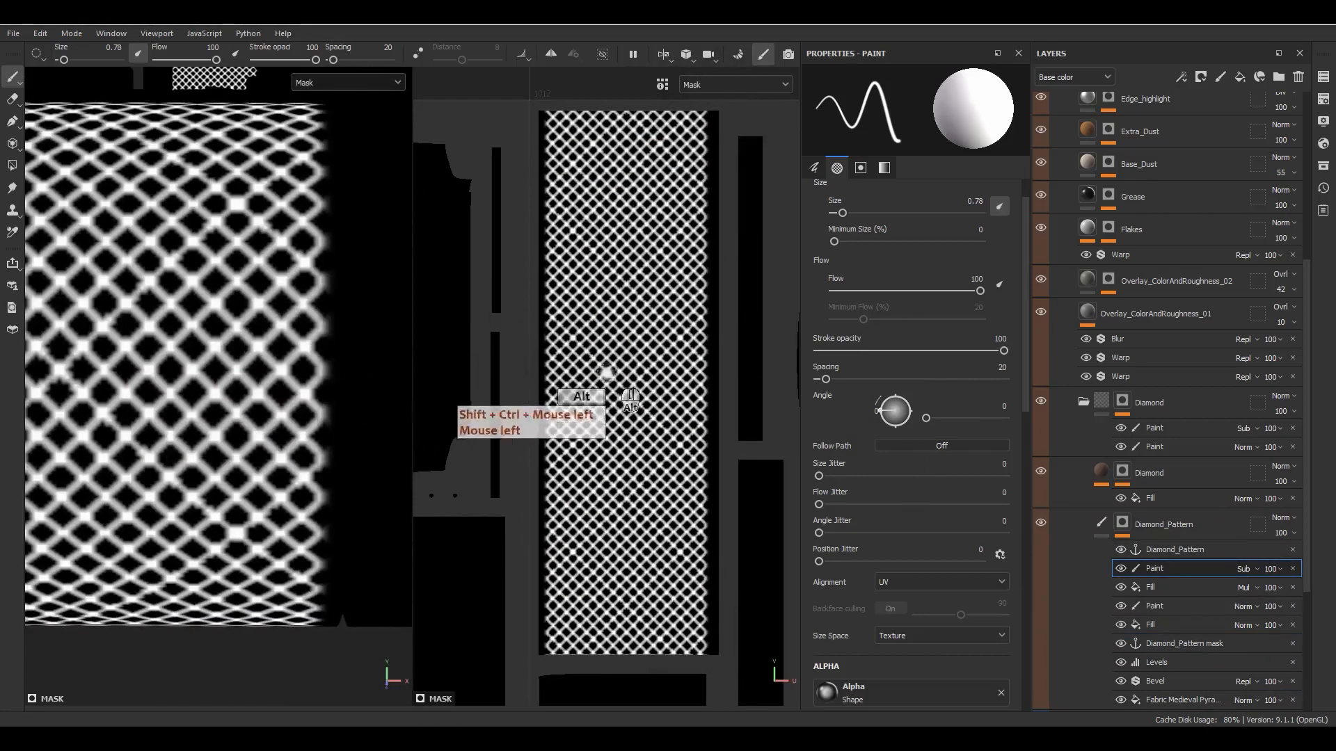
middle_click_drag(596, 372, 632, 348, "alt")
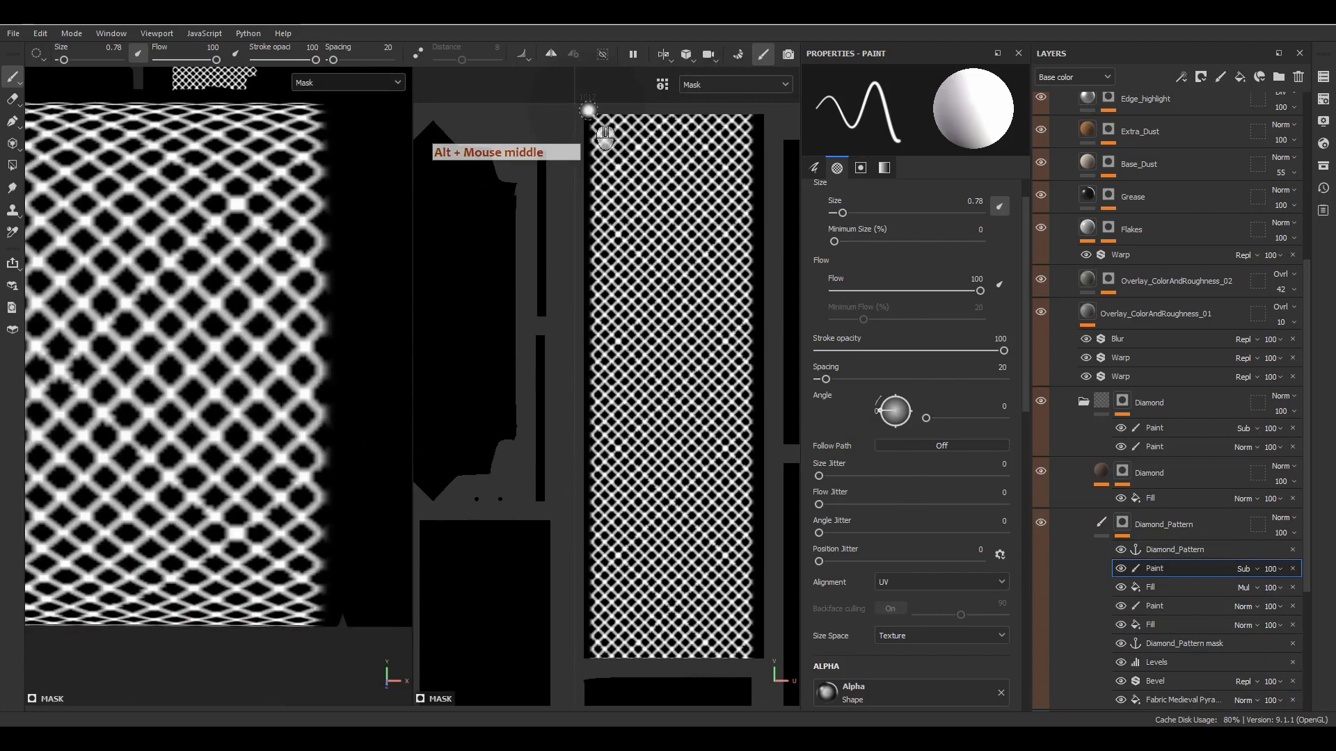
left_click(587, 657, "ctrl+shift")
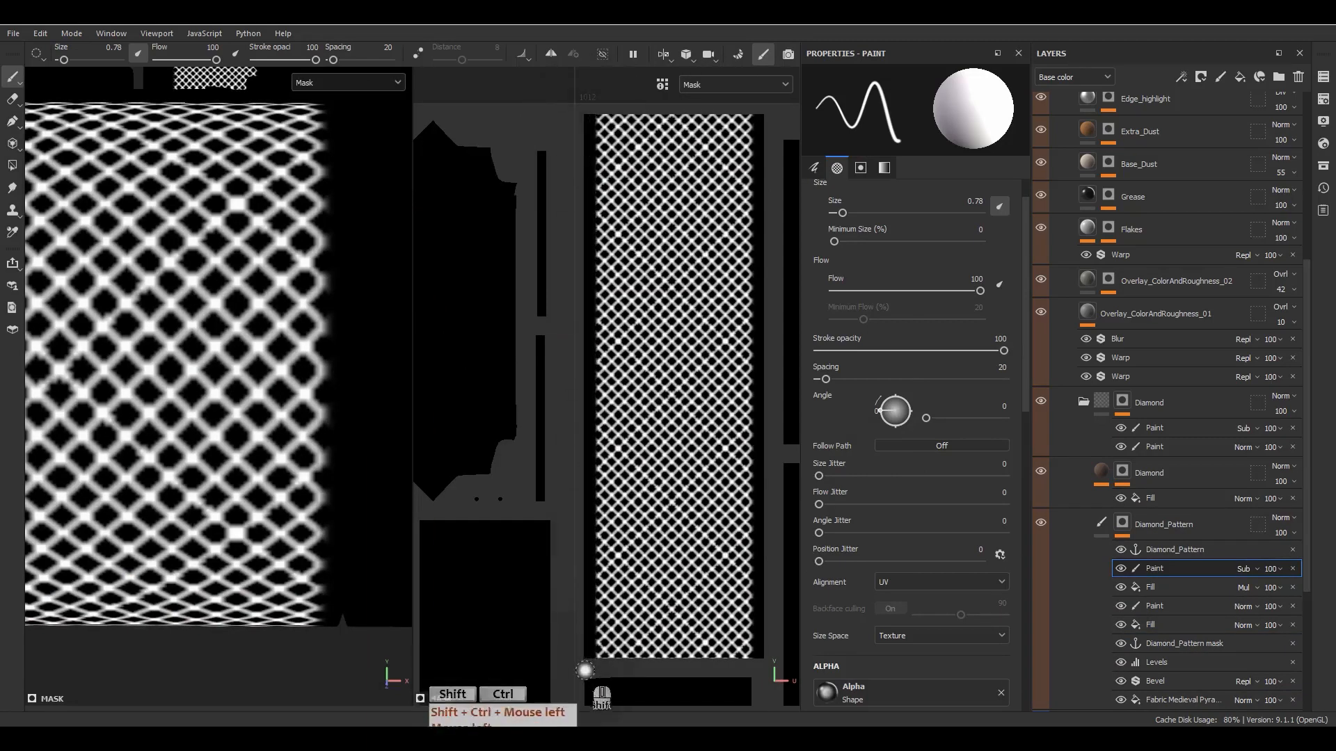
mouse_move(295, 532)
middle_mouse_down("alt")
mouse_move(381, 503)
mouse_move(466, 500)
middle_mouse_up("alt")
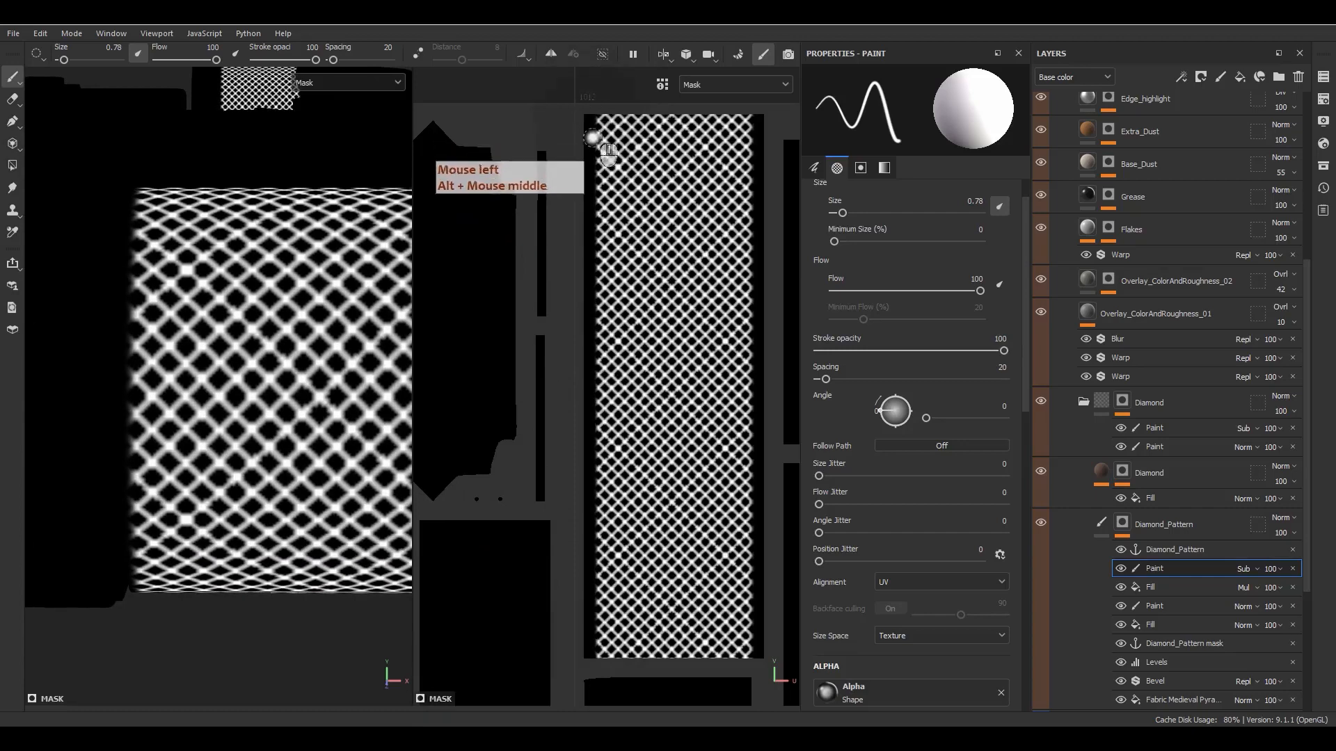
left_click(583, 672, "ctrl+shift")
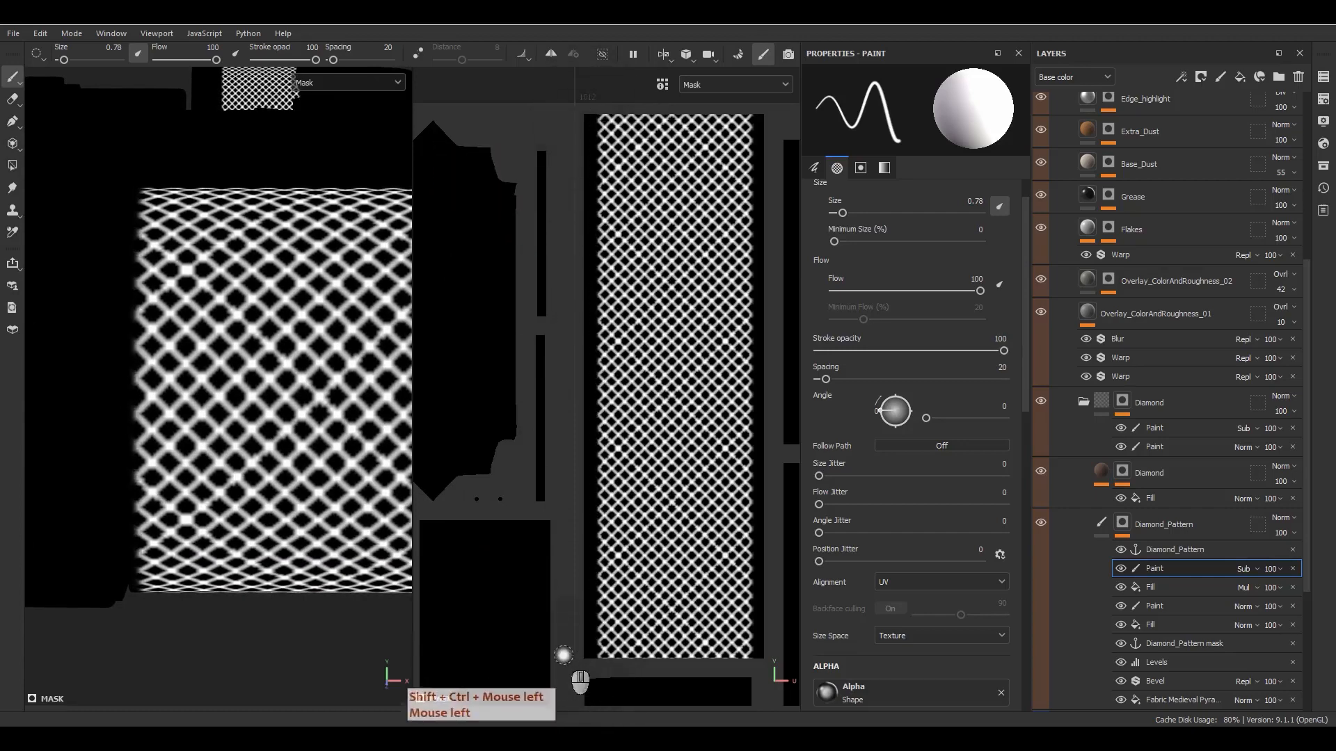
- Return to the material view and set the Subtract paint effect's opacity in the Diamond_Pattern mask to 80
key("m")
mouse_move(262, 387)
middle_mouse_down("alt")
mouse_move(247, 398)
mouse_move(268, 373)
middle_mouse_up("alt")
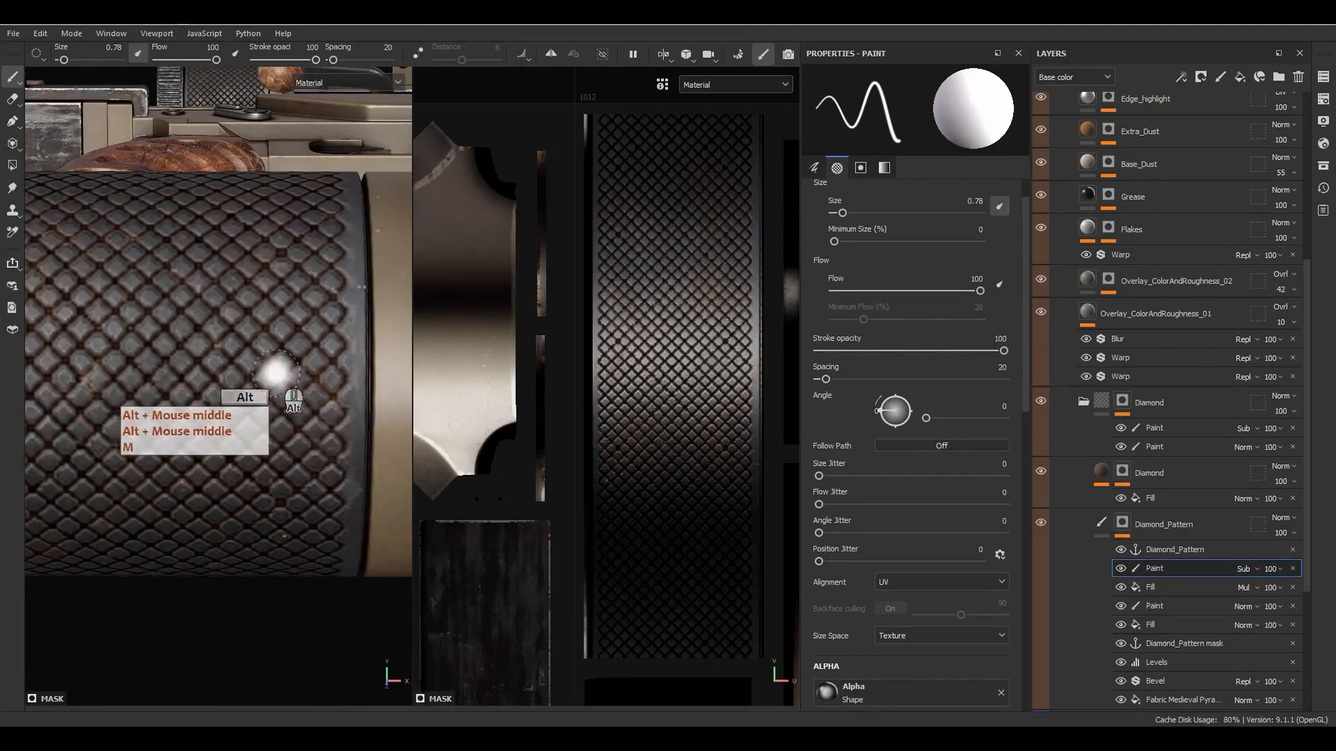
left_click(1271, 569)
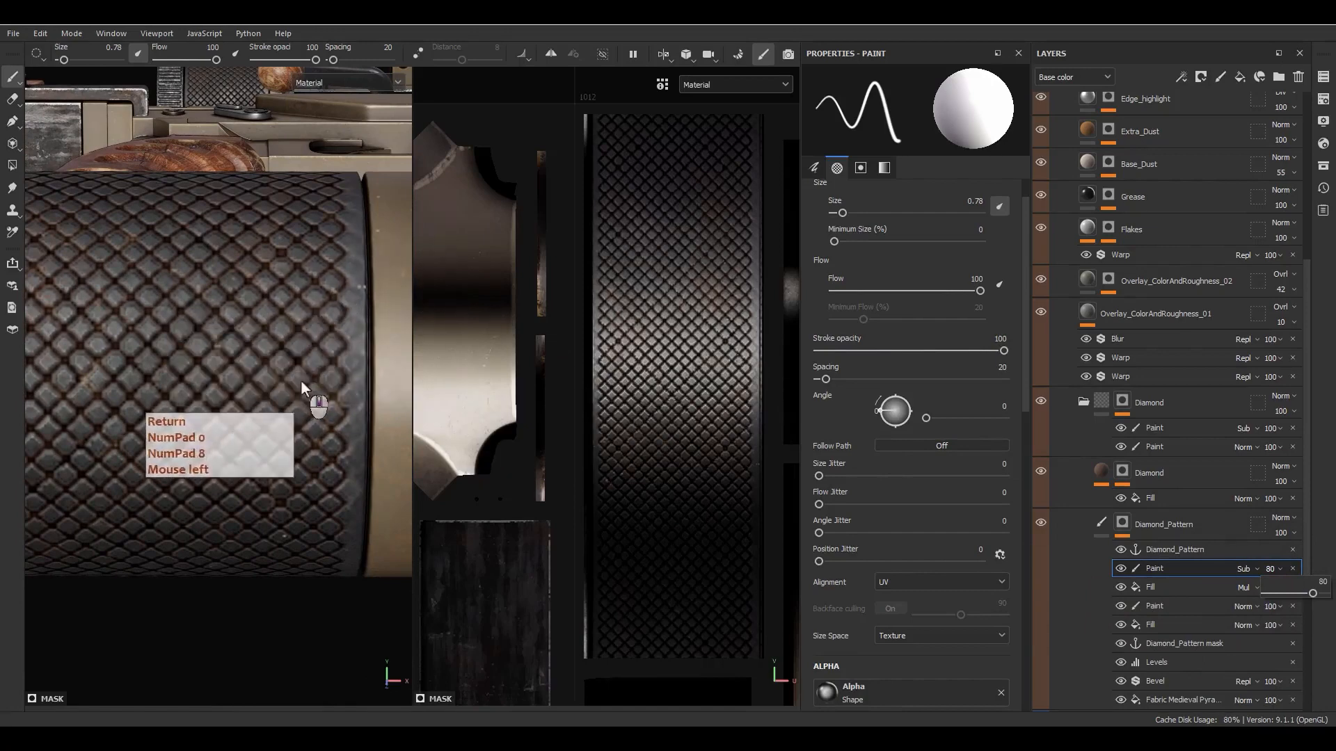
- Inspect how the softened diamond pattern edges look on the dark cylinder and the knurled scope turret knob
middle_click_drag(310, 397, 334, 410, "alt")
right_click_drag(334, 410, 299, 247, "alt")
left_click_drag(299, 247, 292, 351, "alt")
right_click_drag(292, 351, 202, 89, "alt")
middle_click_drag(202, 90, 42, 403, "alt")
middle_click_drag(164, 390, 135, 447, "alt")
left_click_drag(134, 447, 374, 361, "alt+shift")
scroll(283, 316, "up", 8)
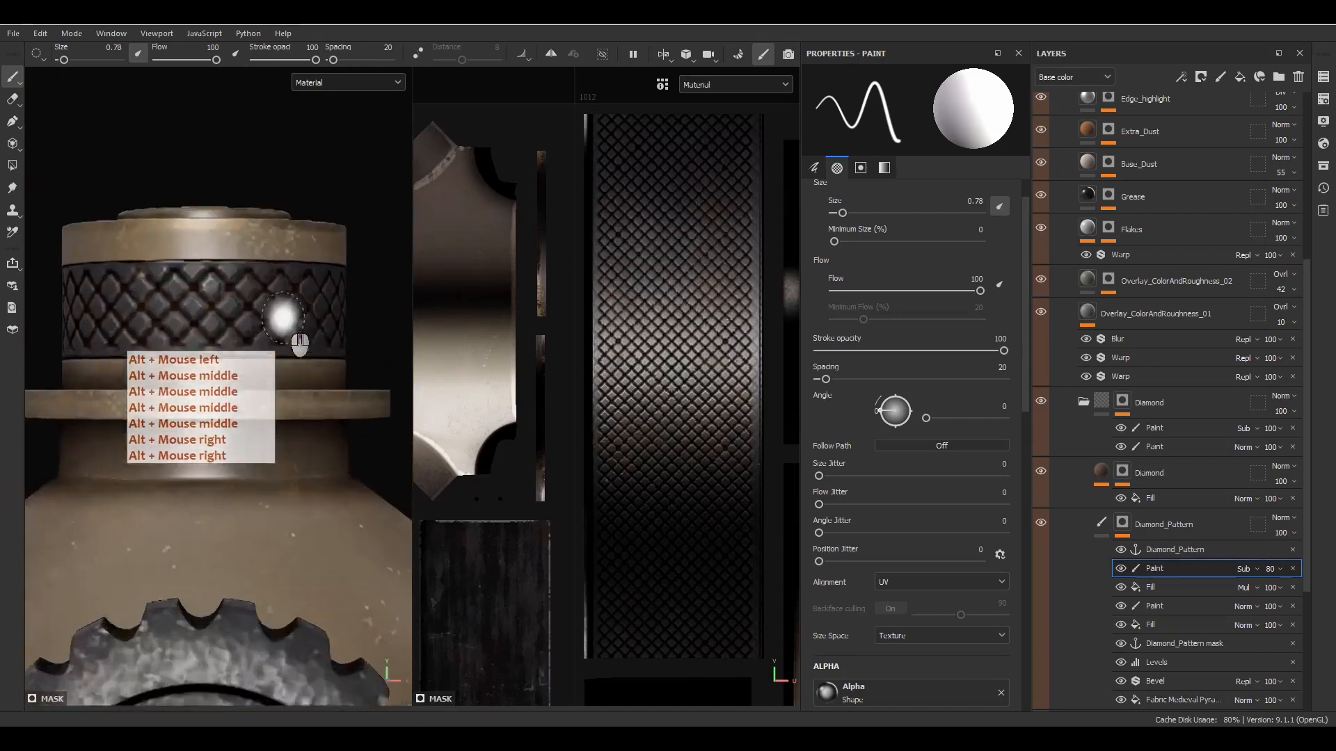
middle_click_drag(208, 417, 232, 438, "alt")
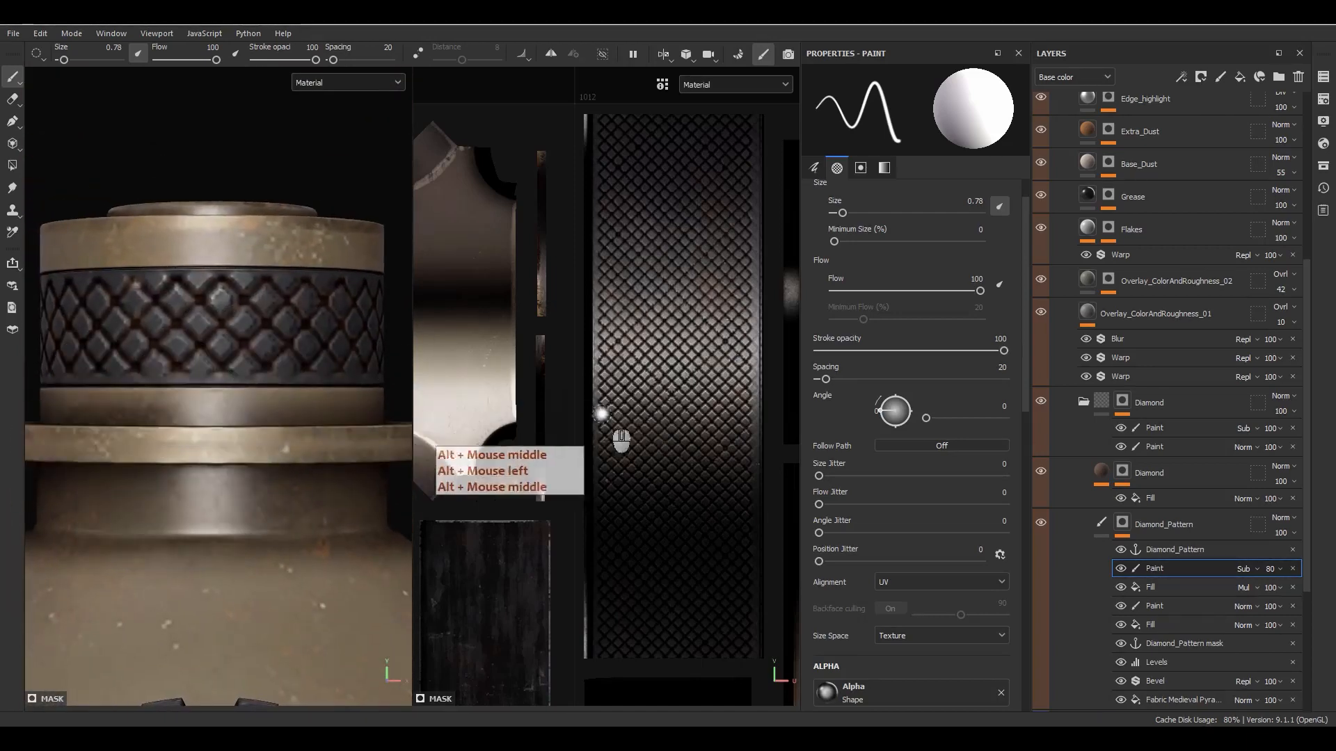
scroll(692, 419, "down", 10)
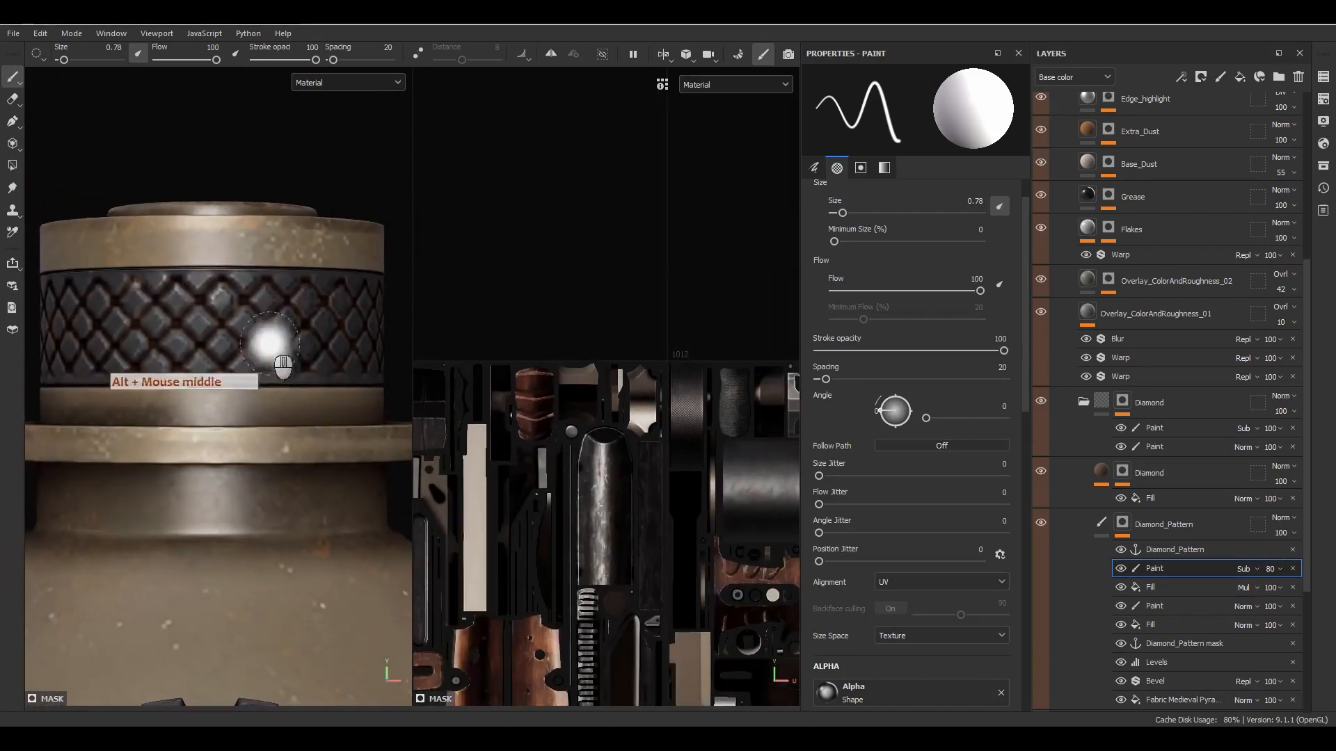
scroll(226, 377, "down", 10)
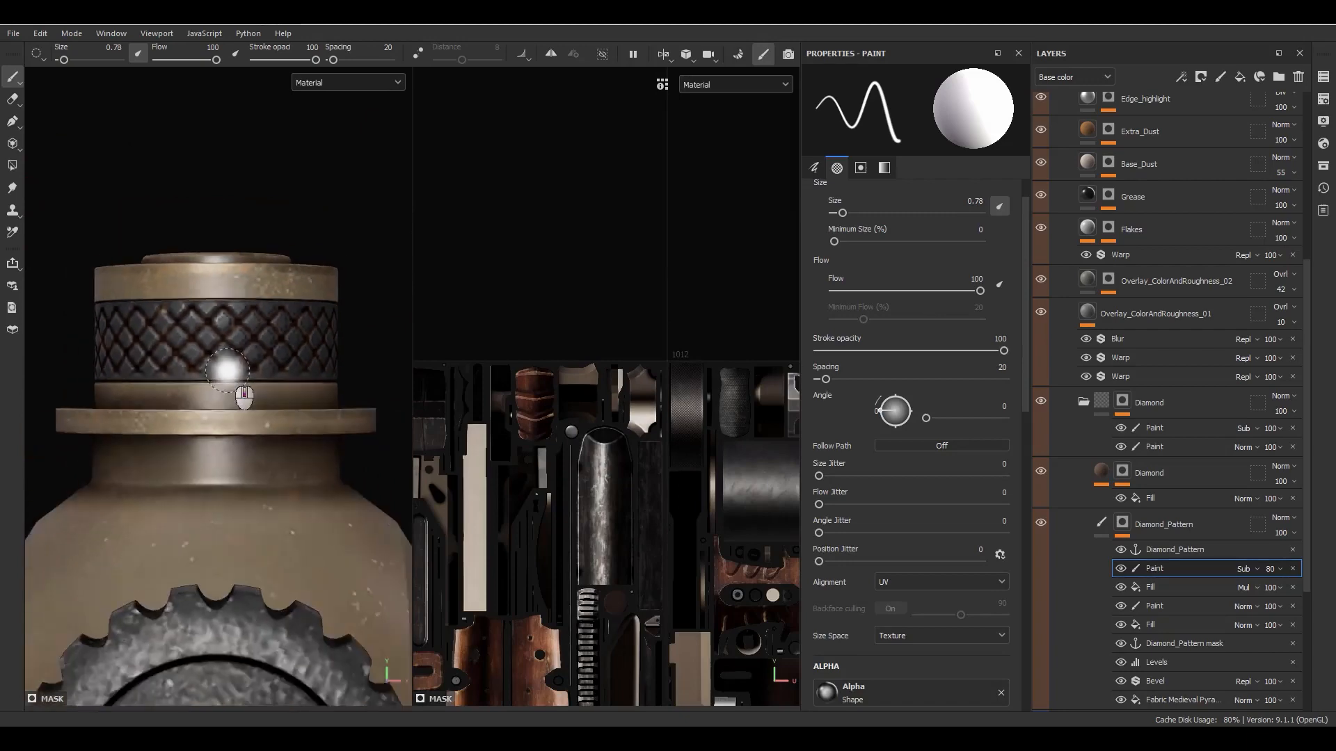
- Examine the edges of the diamond pattern on the knurled sleeve near the end of the barrel
middle_click_drag(226, 377, 139, 243, "alt")
right_click_drag(139, 244, 126, 424, "alt")
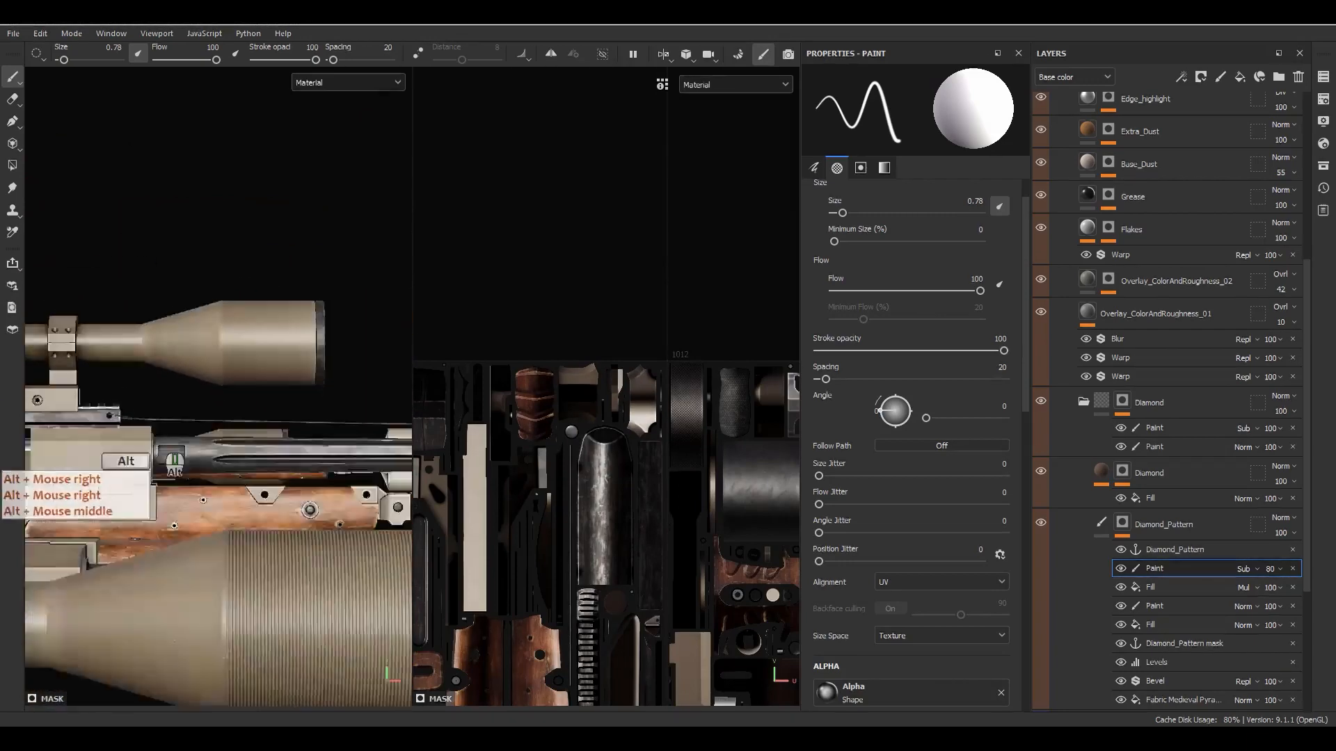
middle_click_drag(230, 425, 112, 418, "alt")
middle_click_drag(257, 417, 84, 410, "alt")
middle_click_drag(334, 404, 167, 414, "alt")
left_click_drag(188, 423, 206, 453, "alt")
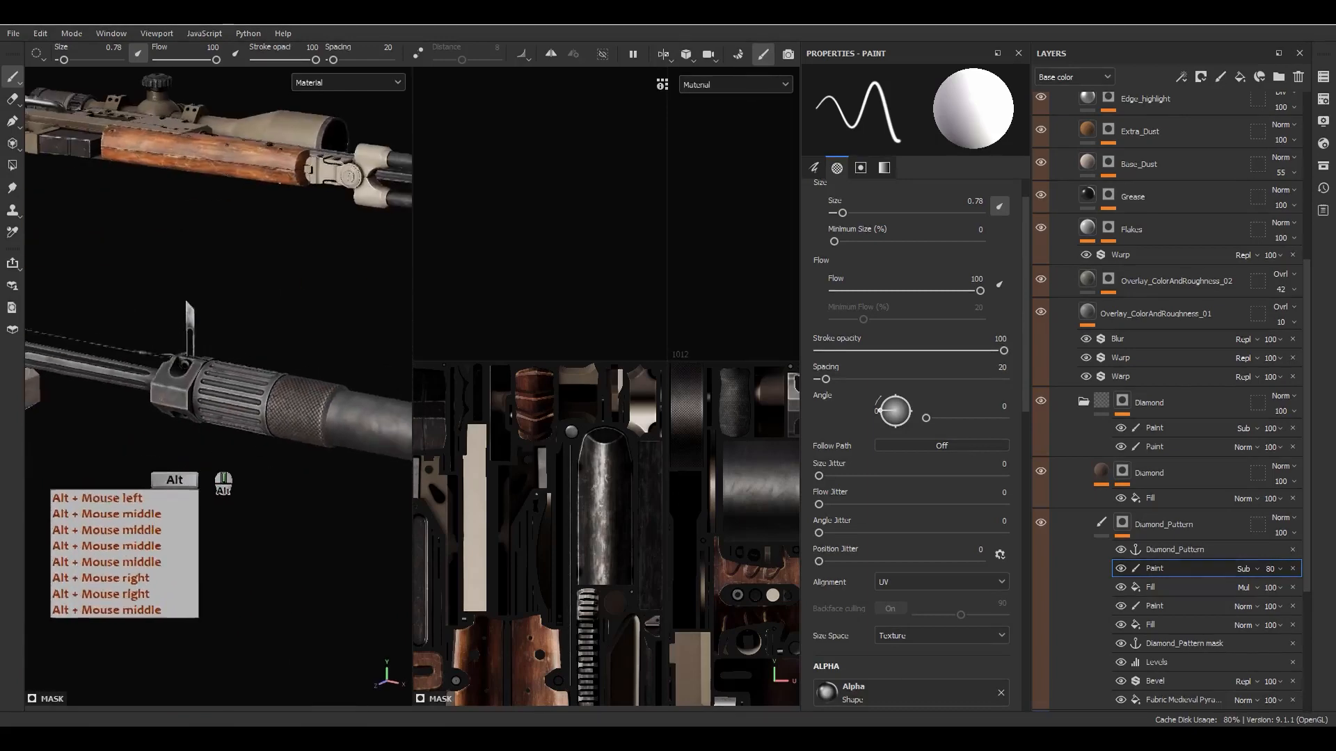
middle_click_drag(348, 467, 264, 448, "alt")
scroll(309, 435, "up", 8)
scroll(509, 500, "down", 5)
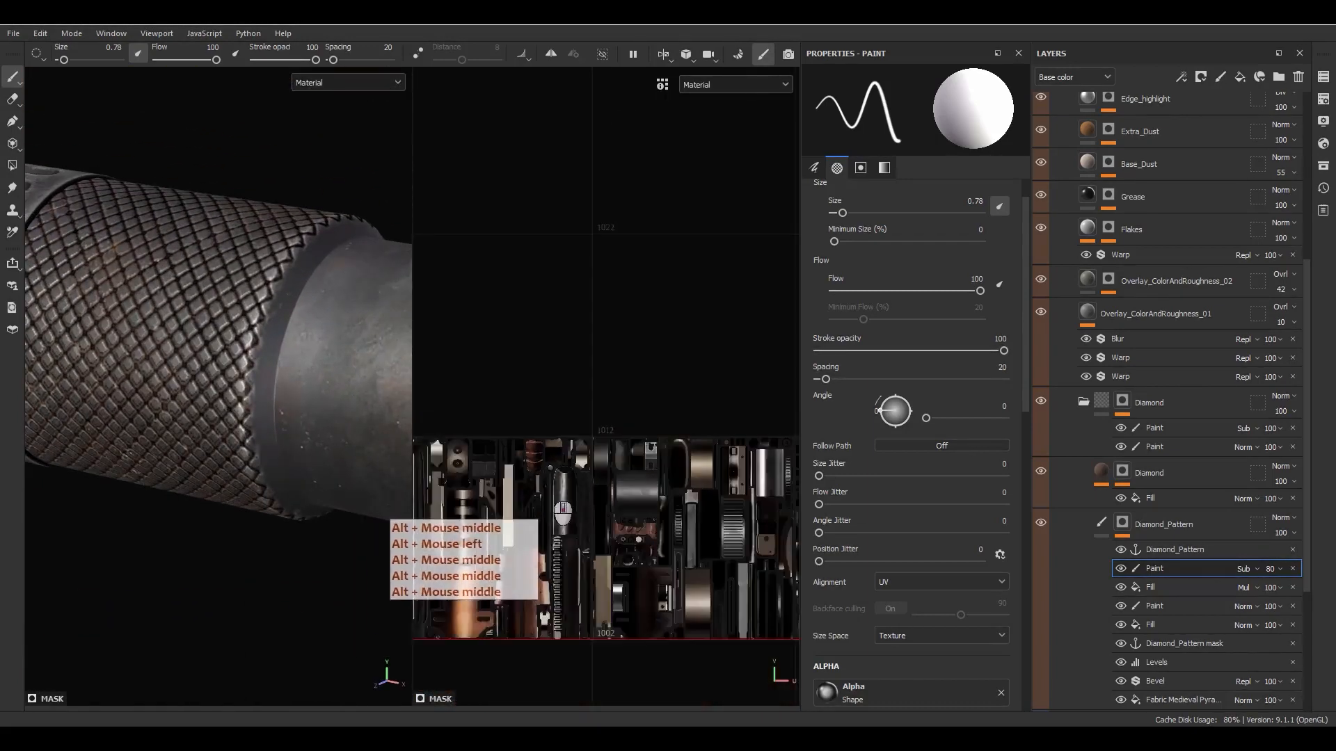
- Display the Diamond_Pattern mask and paint straight vertical subtracting strokes along the left edge of the barrel sleeve's UV island
middle_click_drag(702, 595, 476, 448, "alt")
scroll(587, 473, "up", 4)
scroll(619, 472, "up", 10)
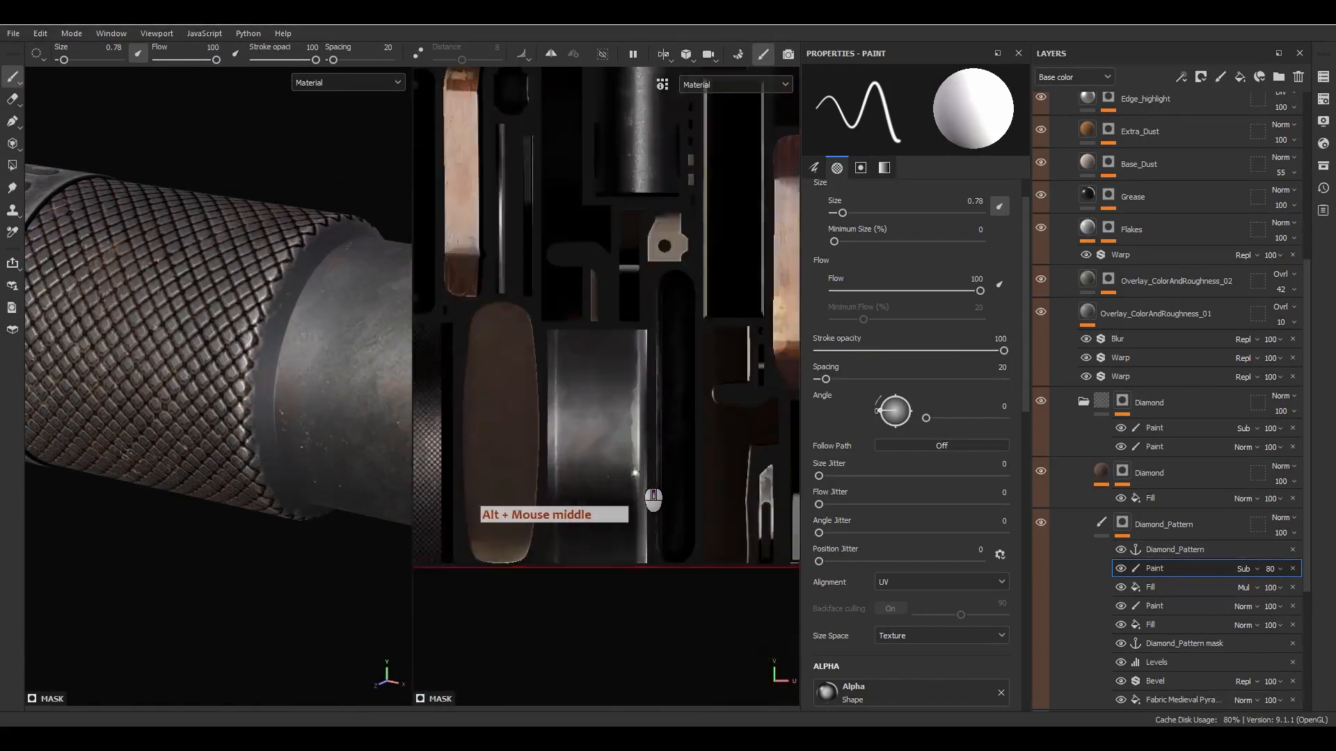
middle_click_drag(599, 473, 813, 502, "alt")
right_click_drag(638, 481, 588, 352, "alt")
middle_click_drag(588, 352, 659, 379, "alt")
middle_click_drag(597, 232, 596, 223, "alt")
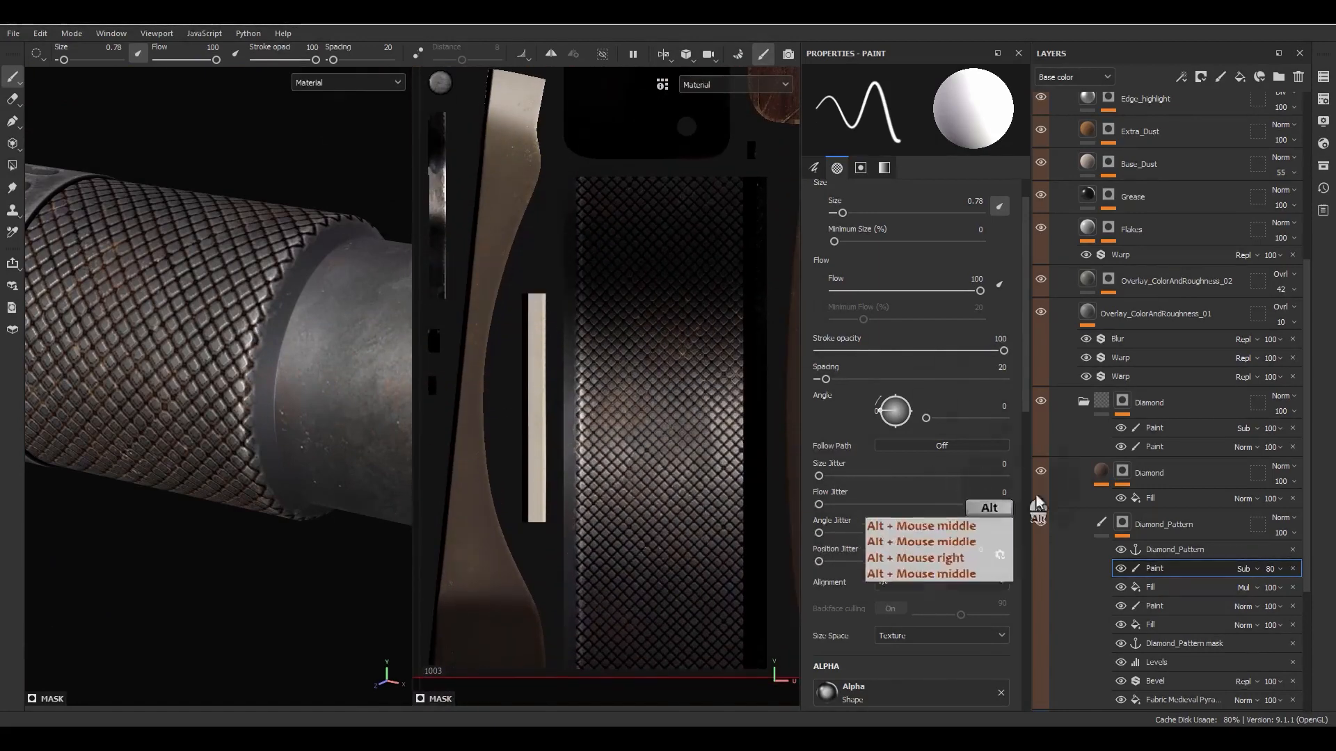
left_click(1122, 523, "alt")
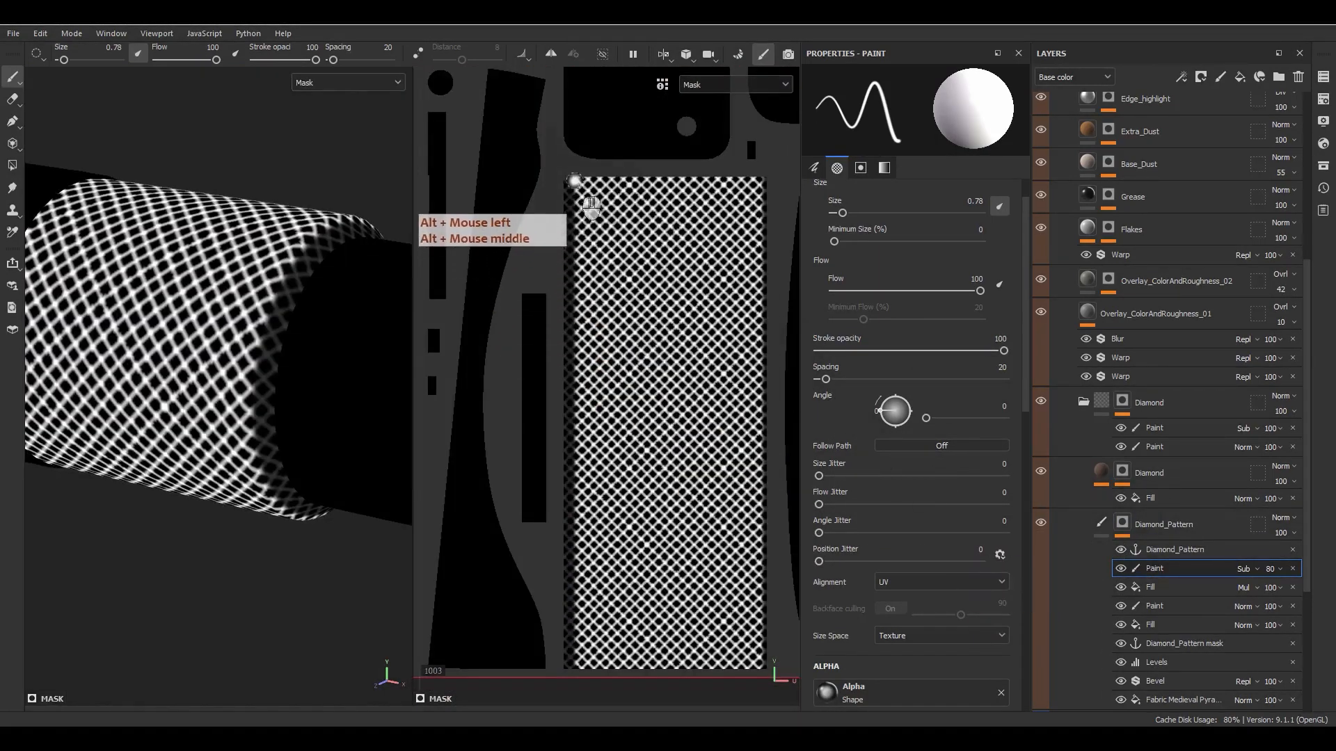
left_click(573, 173)
left_click(560, 687, "ctrl+shift")
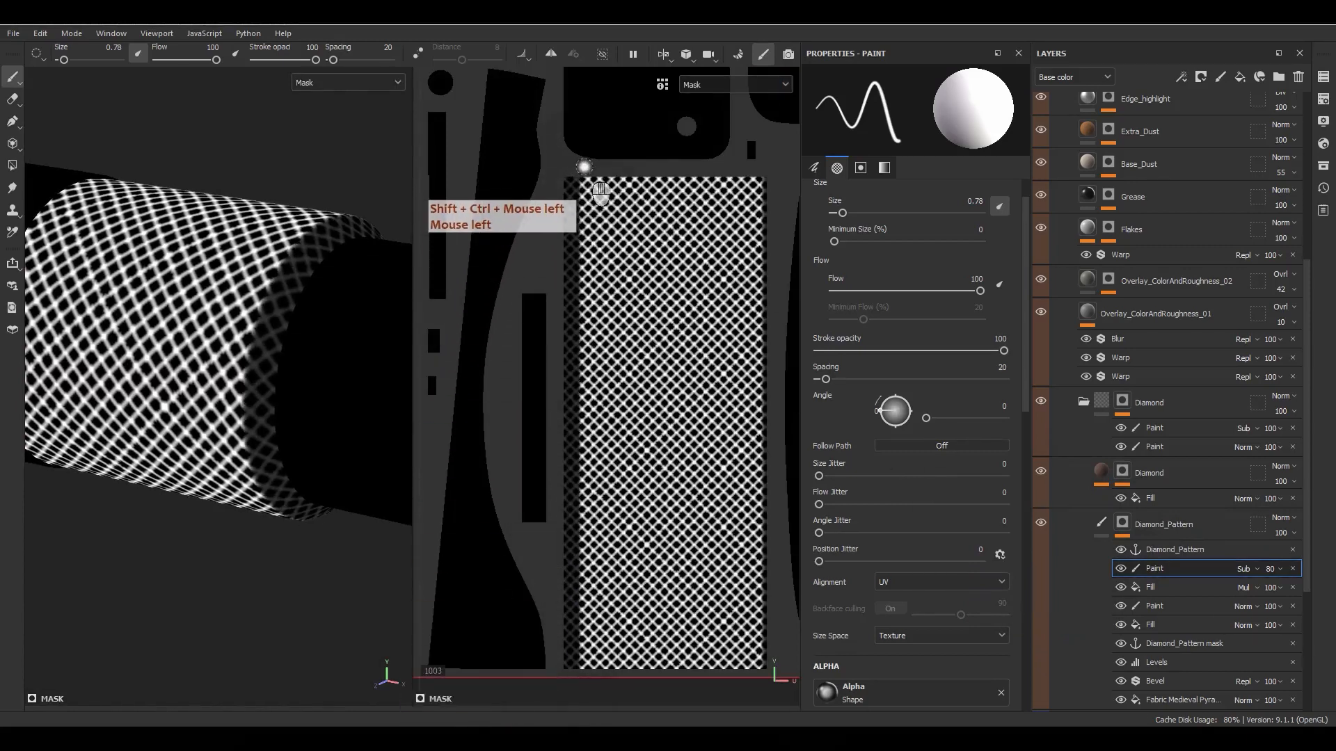
left_click(577, 683, "ctrl+shift")
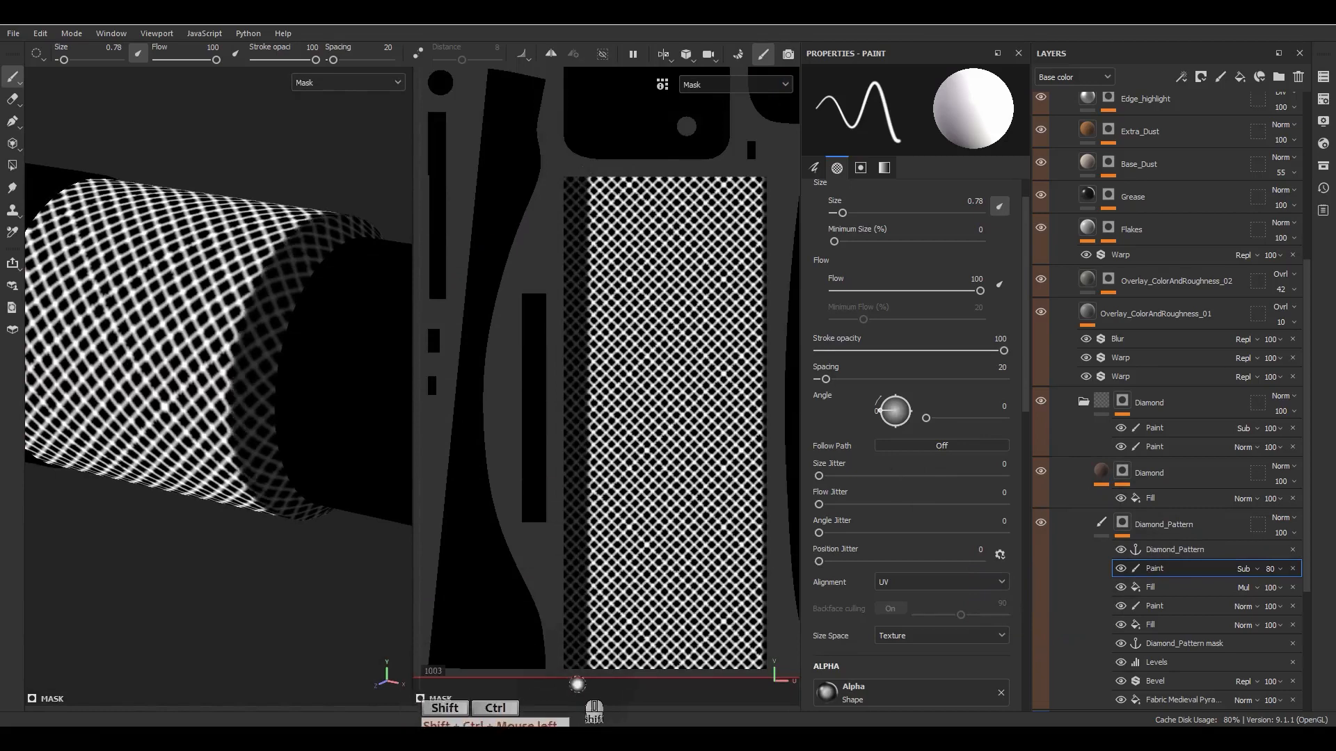
left_click_drag(376, 336, 402, 343, "alt")
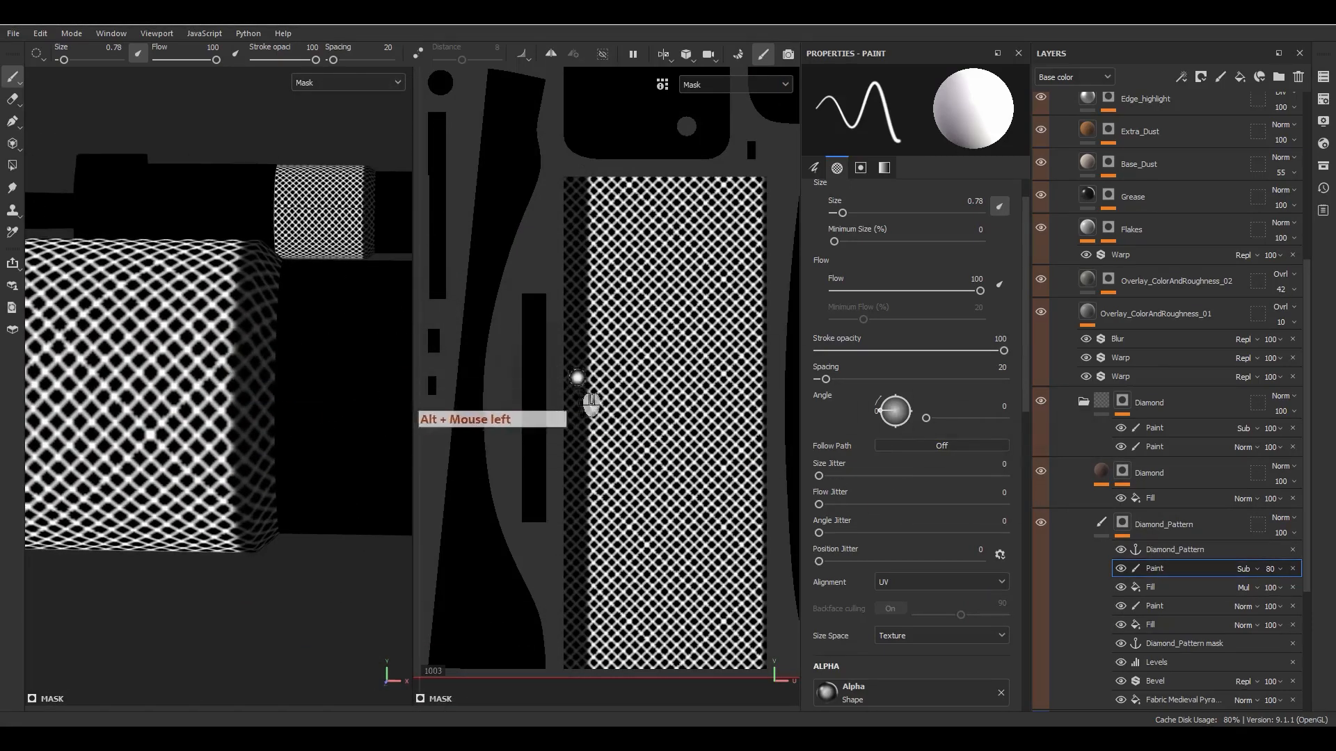
- Paint a straight vertical subtracting stroke along the right edge of the sleeve's UV island and return to the material view
middle_click_drag(577, 377, 711, 205, "alt")
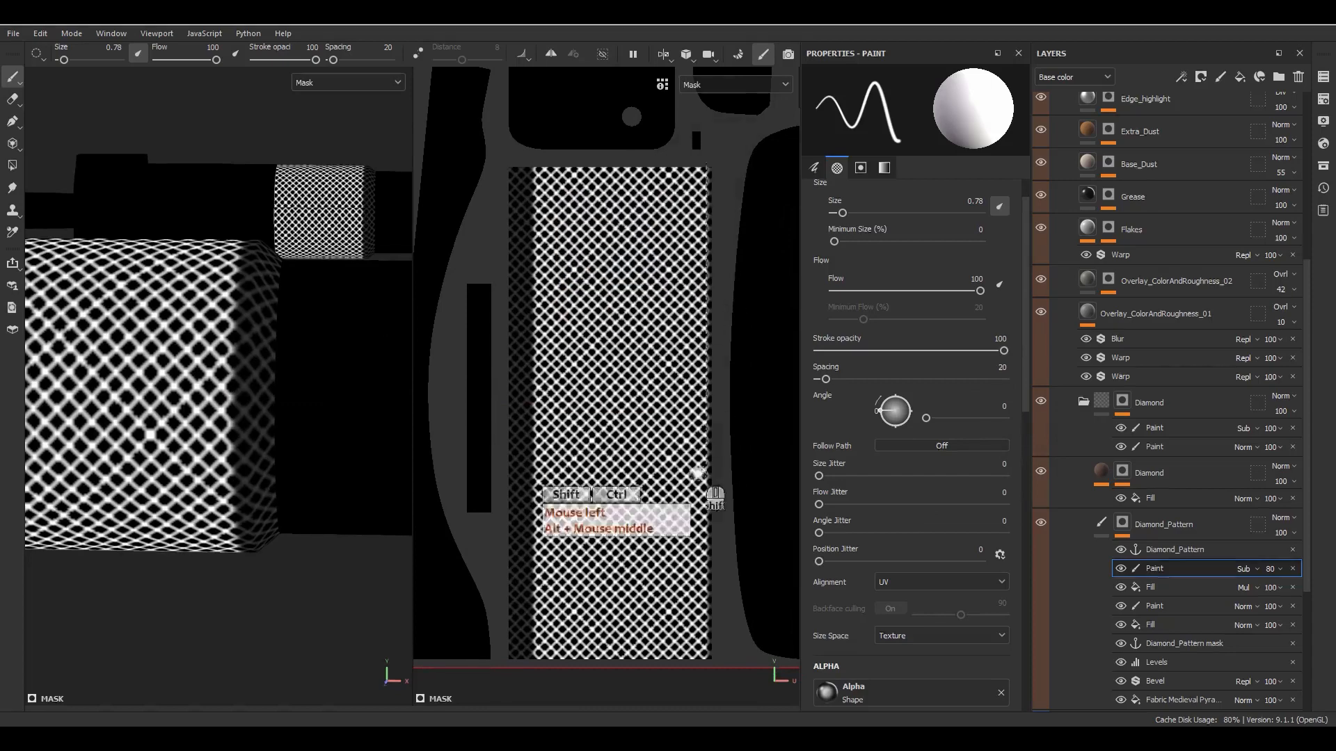
left_click(705, 672, "ctrl+shift")
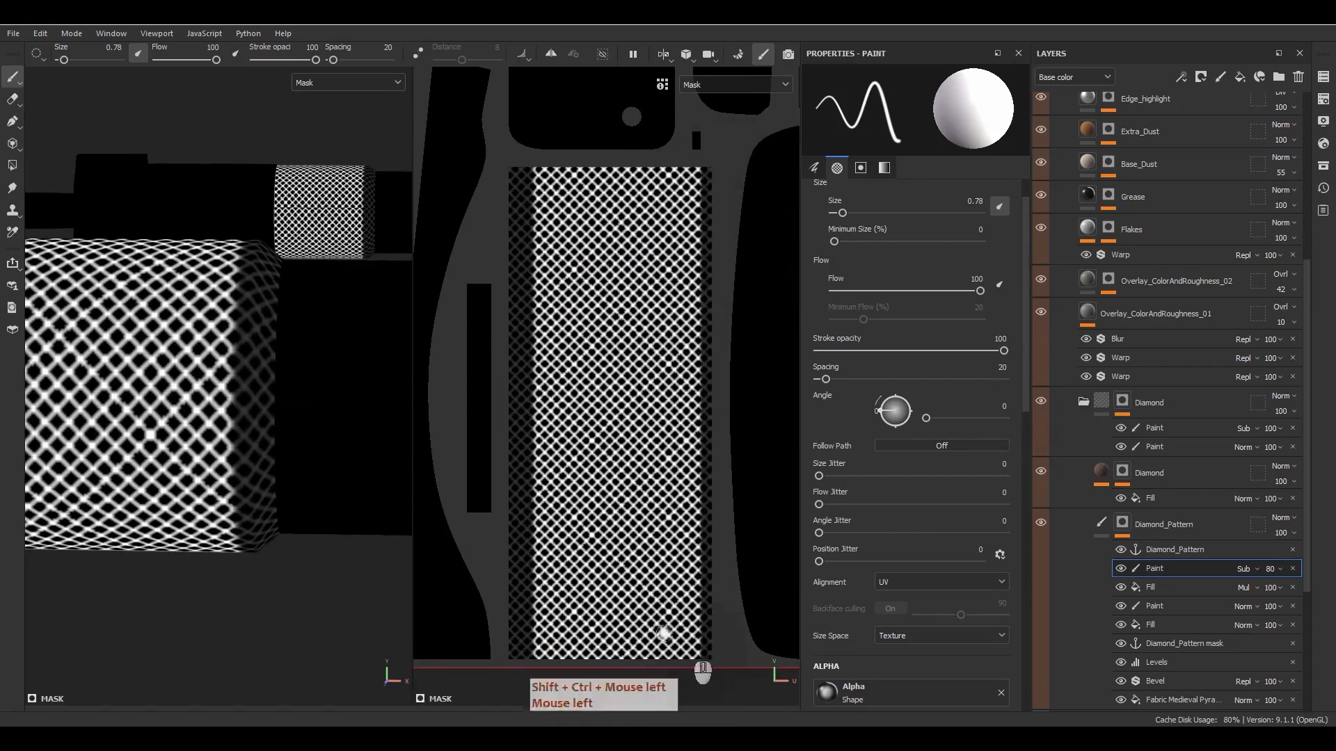
left_click(1074, 533)
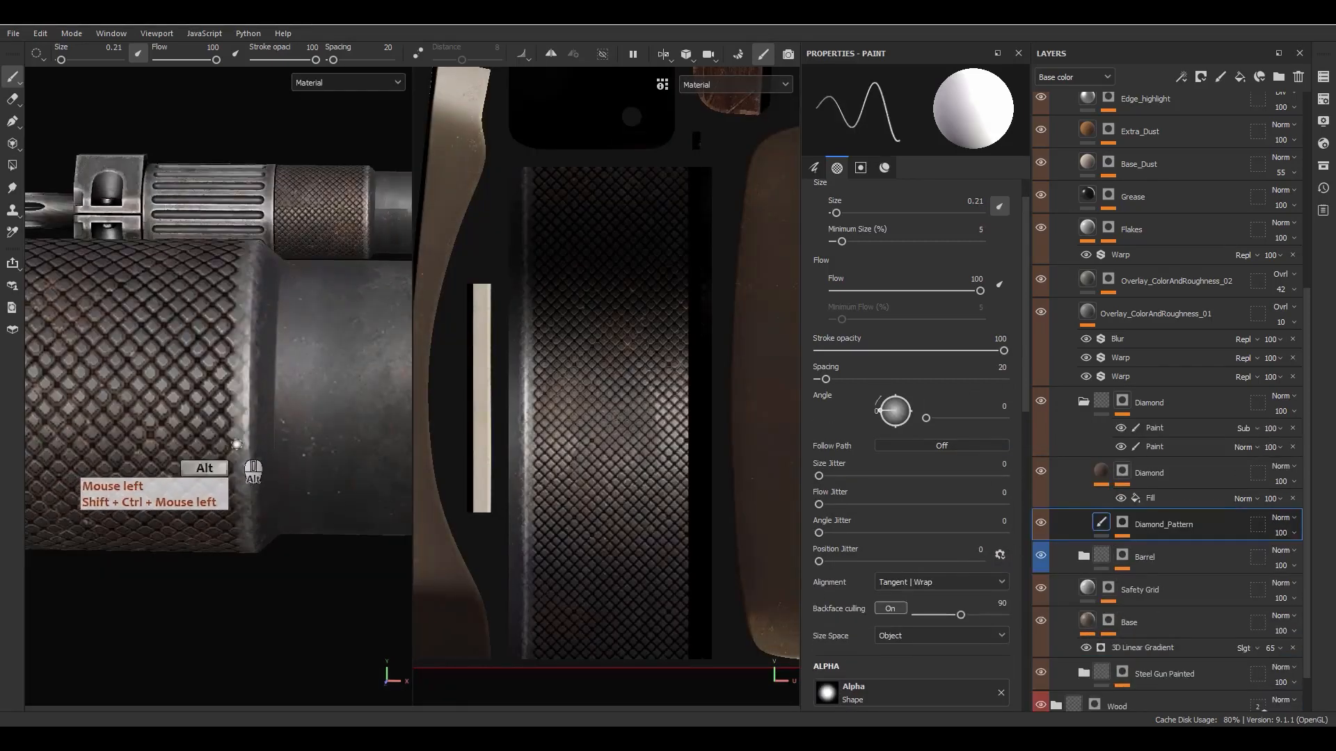
- Try a straight stroke down the right edge of the sleeve's diamond strip on the Diamond_Pattern layer itself
left_click_drag(249, 451, 257, 481, "alt")
right_click_drag(258, 480, 233, 190, "alt")
middle_click_drag(258, 334, 434, 353, "alt")
left_click_drag(316, 344, 222, 356, "alt")
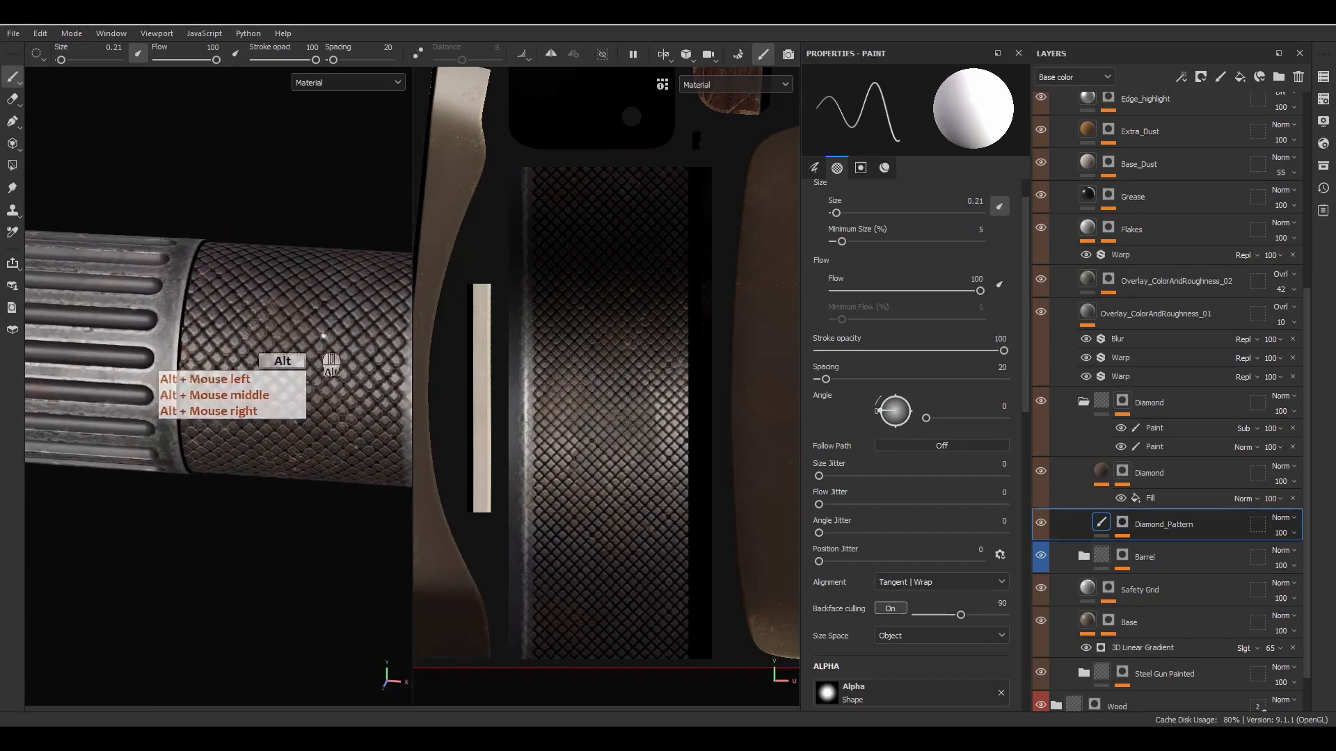
left_click(686, 162)
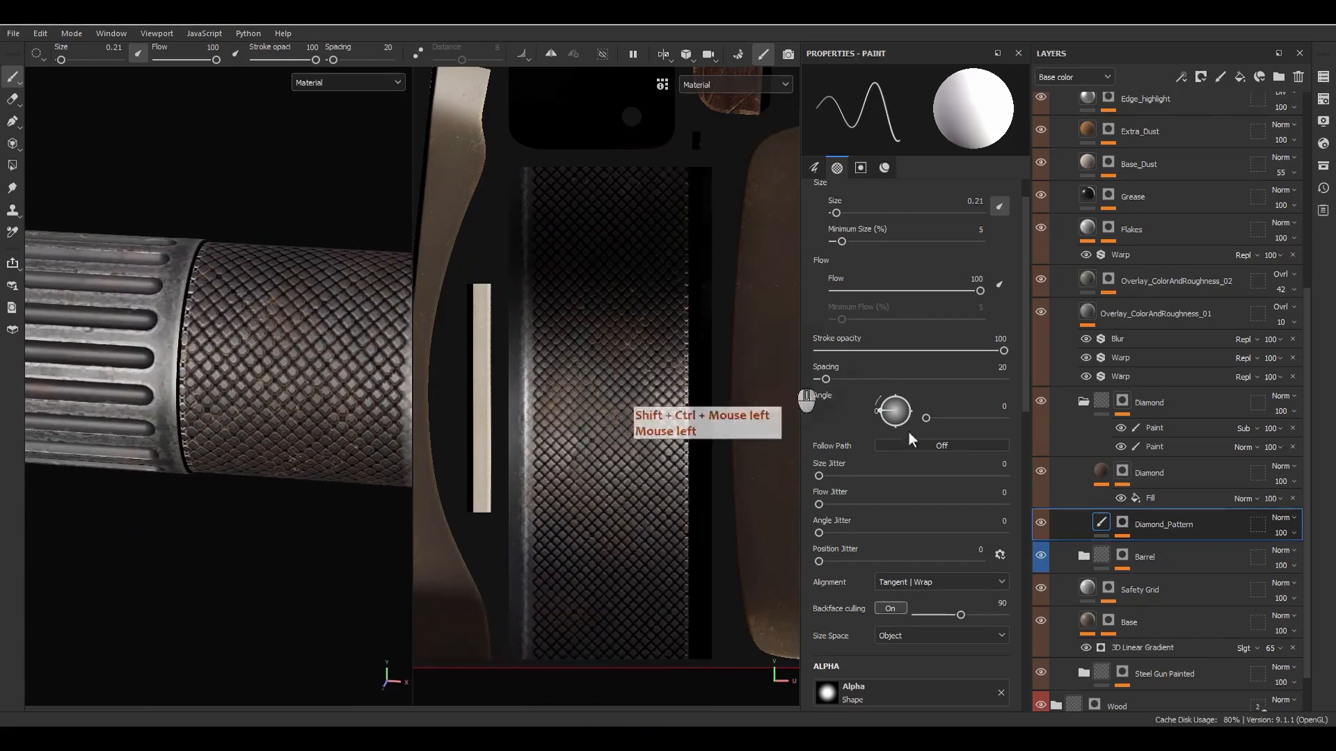
left_click(1122, 523, "alt")
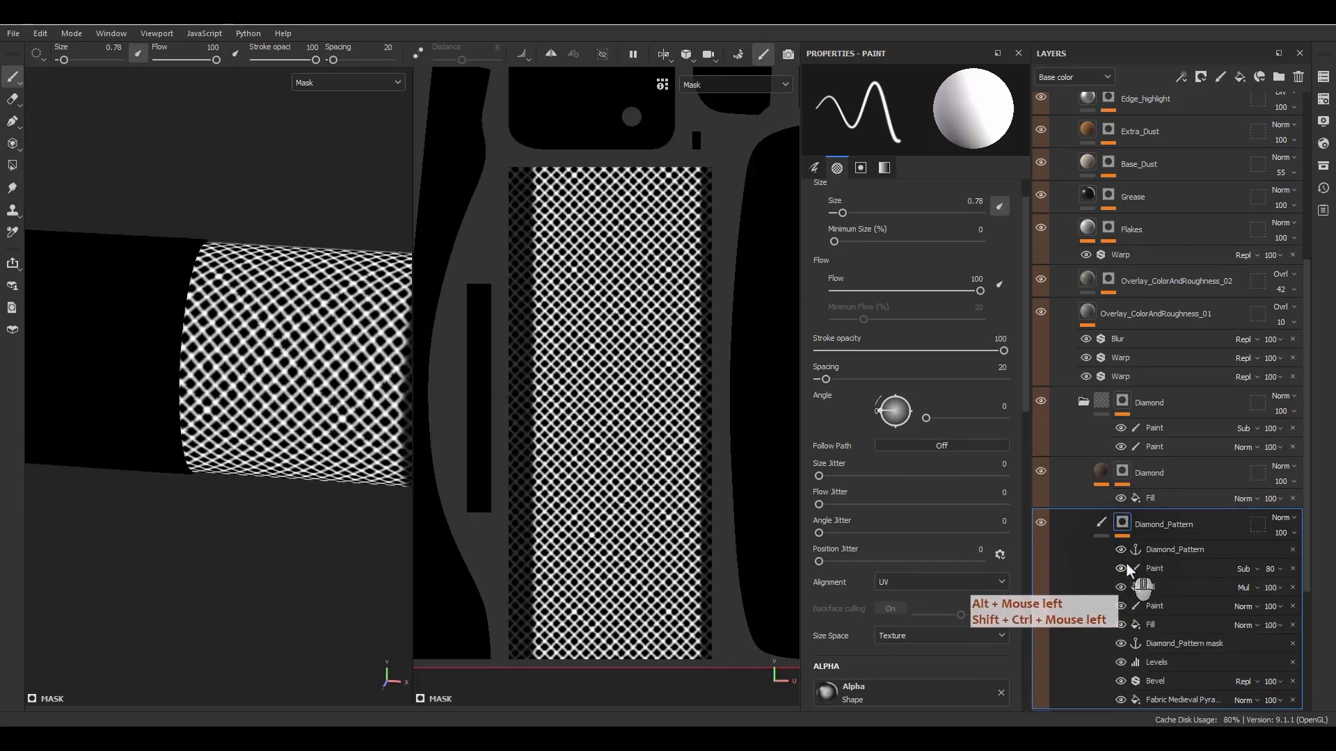
left_click(1113, 536)
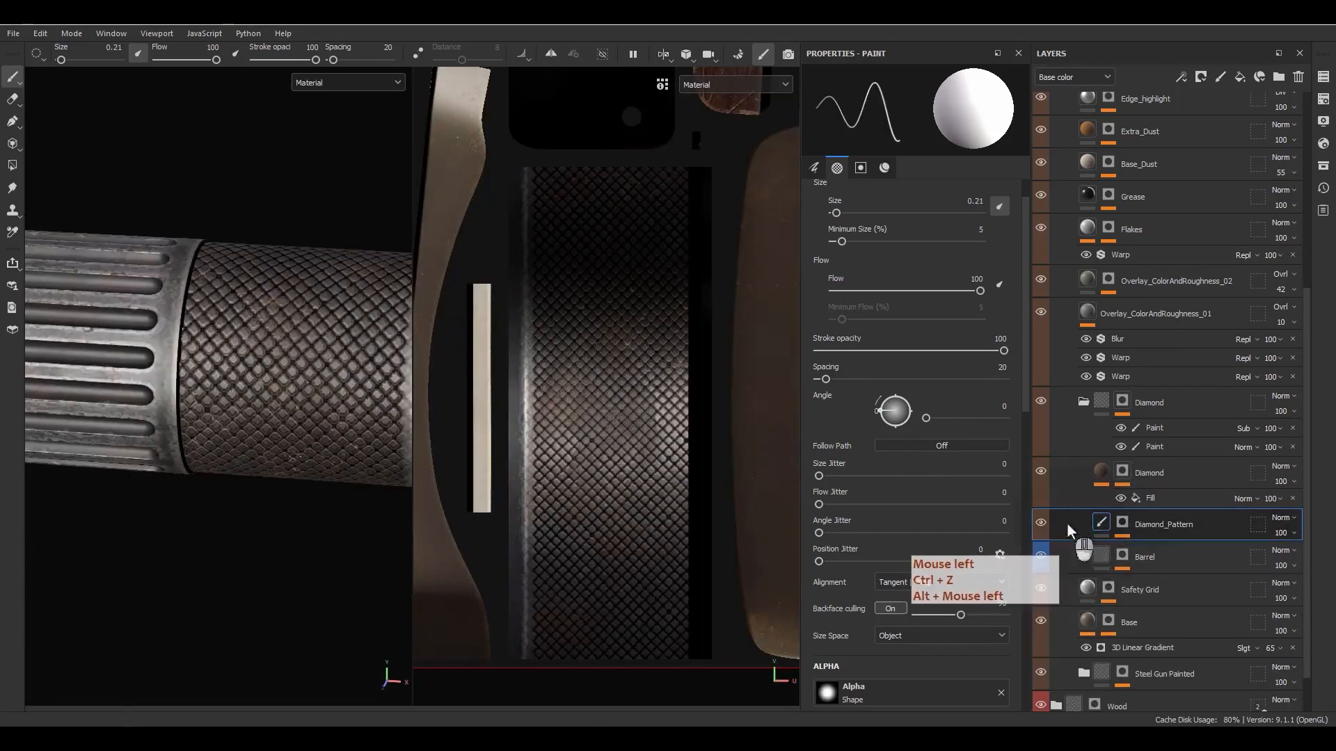
- On the mask's Subtract paint effect, paint a straight right-edge stroke with brush size 1.19, then reselect that effect in material view
left_click(1122, 525)
left_click(1122, 525, "alt")
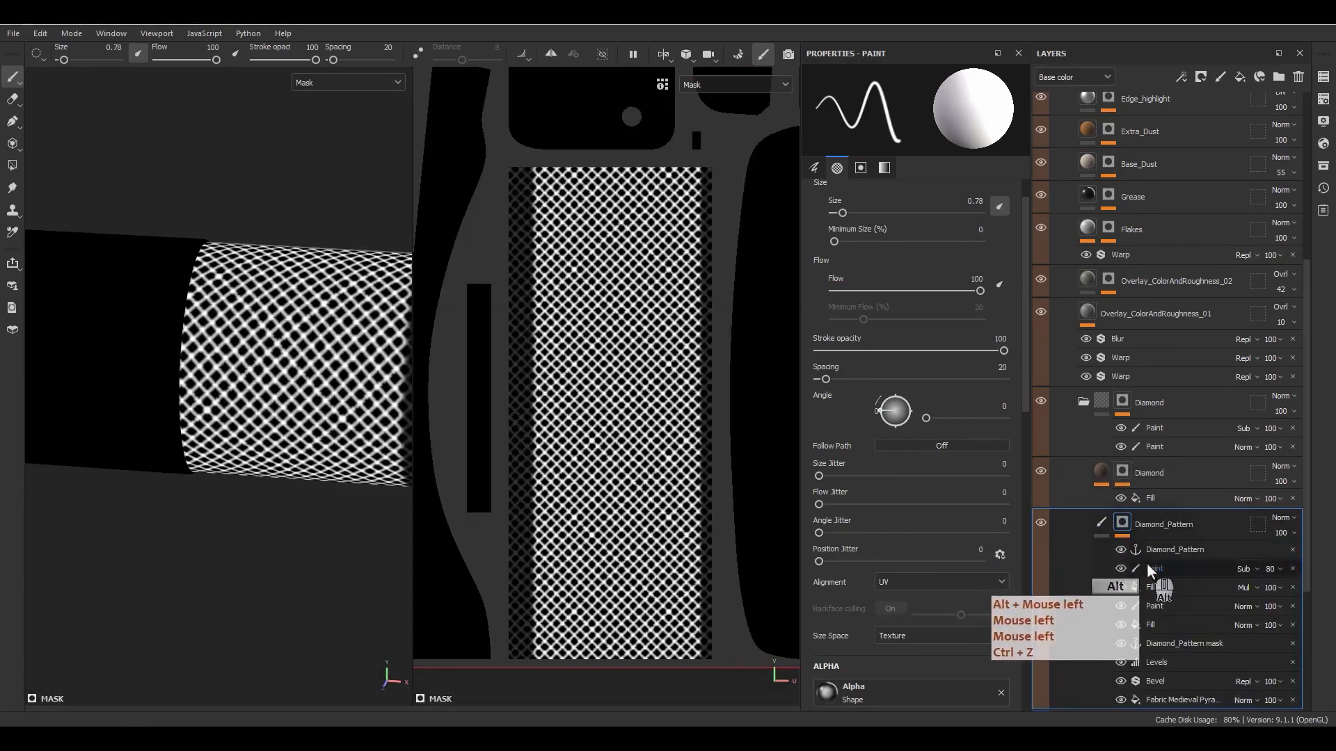
left_click(1151, 569)
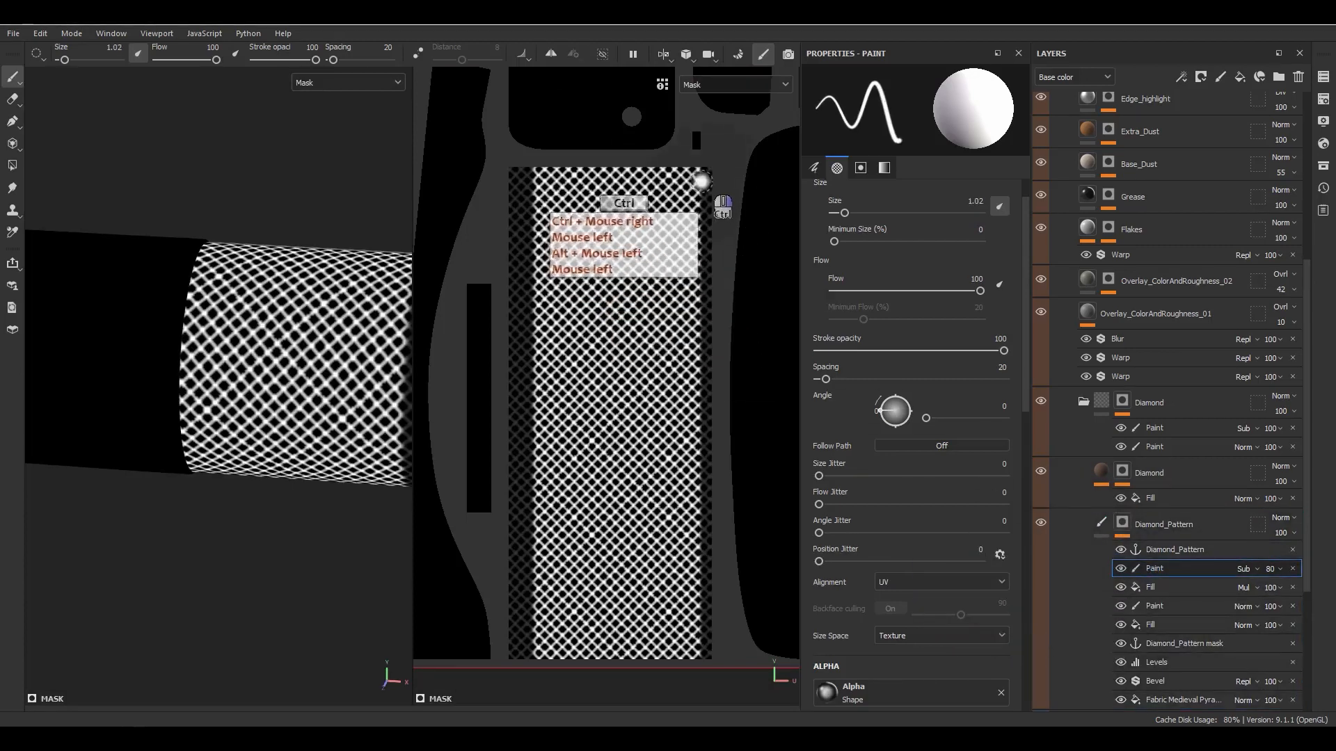
left_click(703, 166)
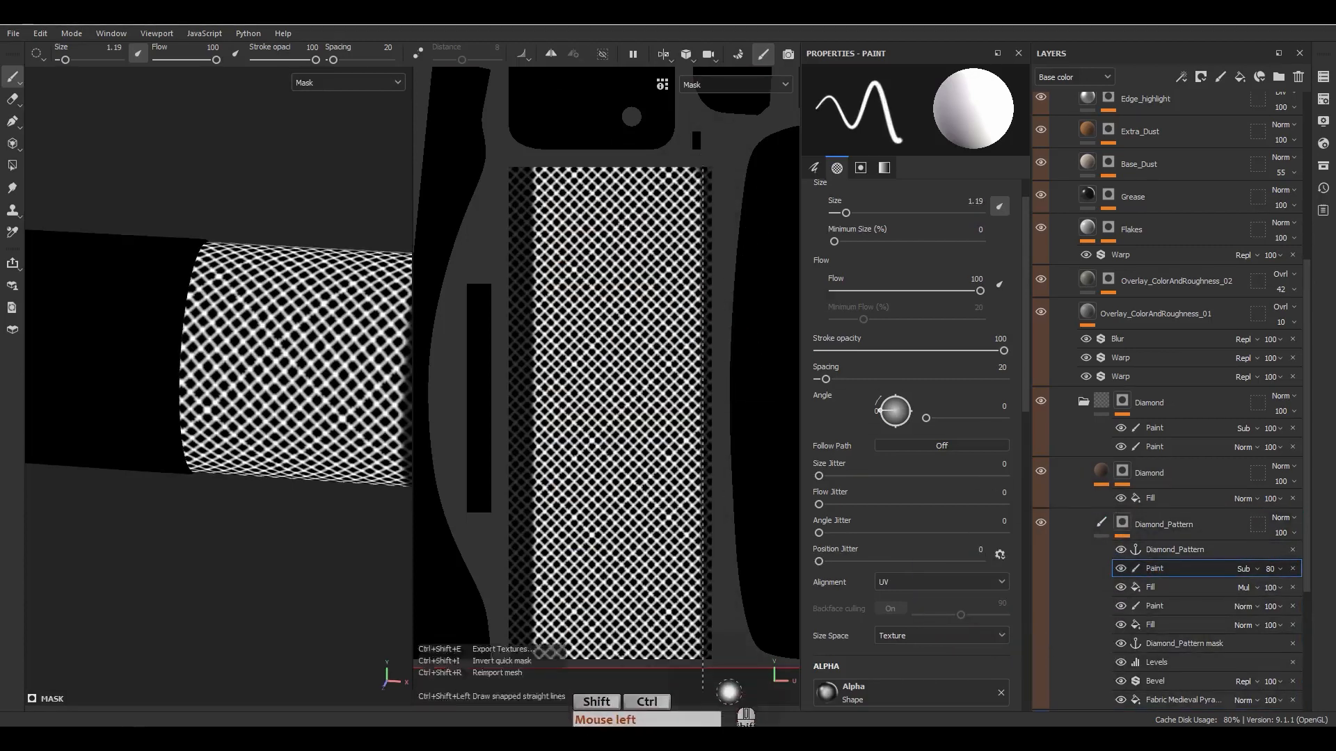
left_click(1101, 521)
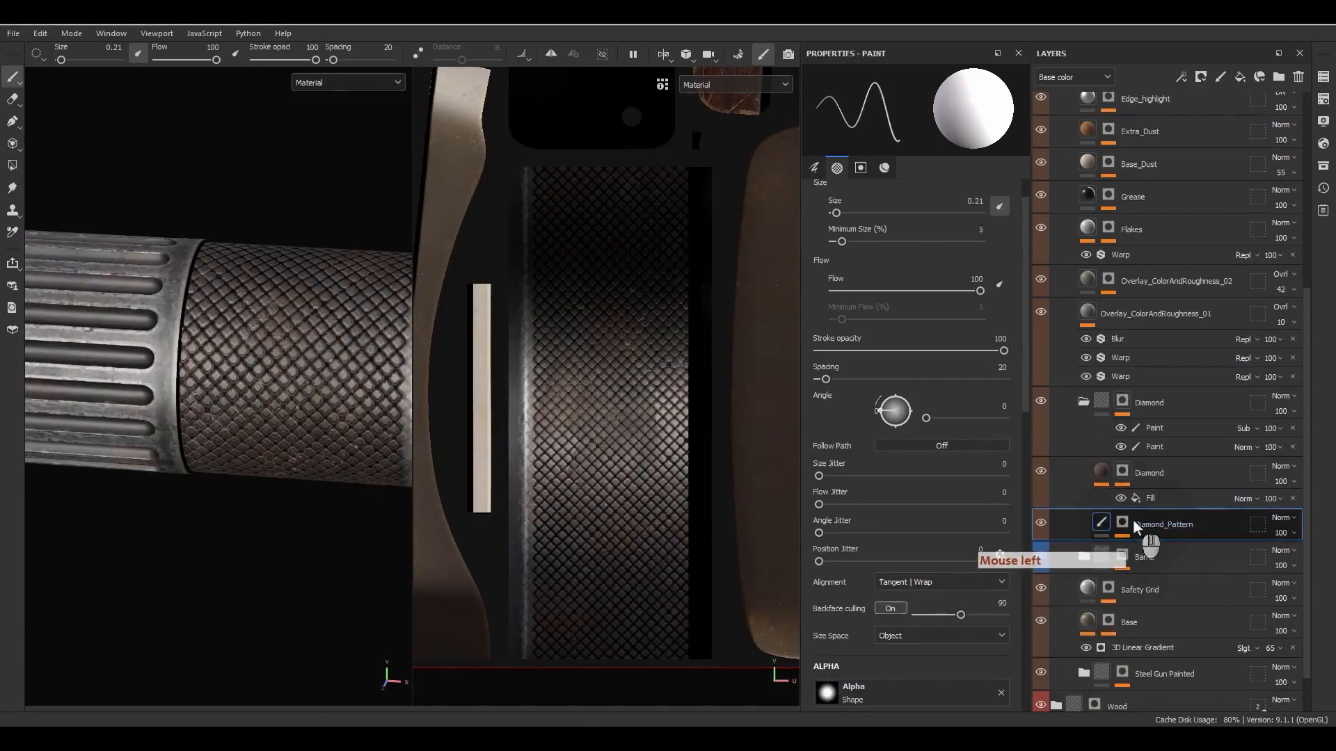
left_click(1127, 520)
left_click(1159, 570)
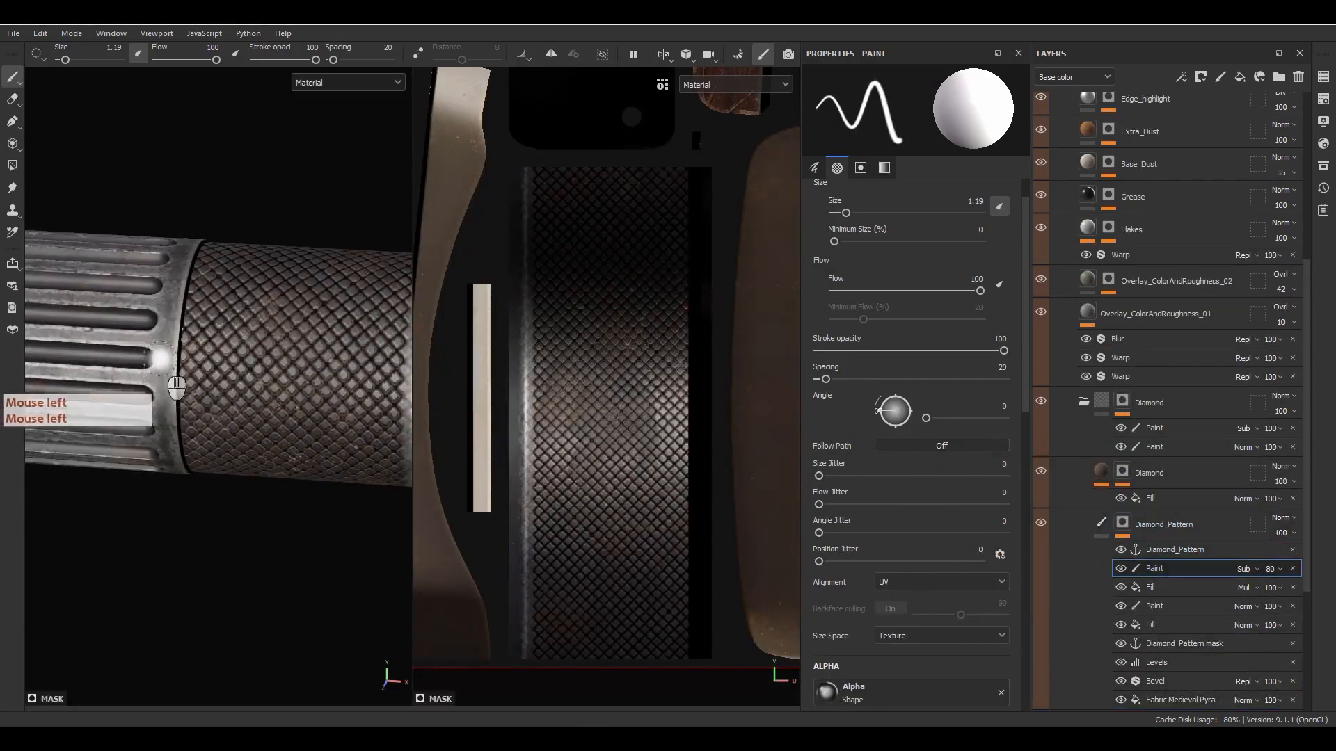
- Try straight subtracting strokes along the right edge of the visible diamond strip and undo them
key("ctrl+z")
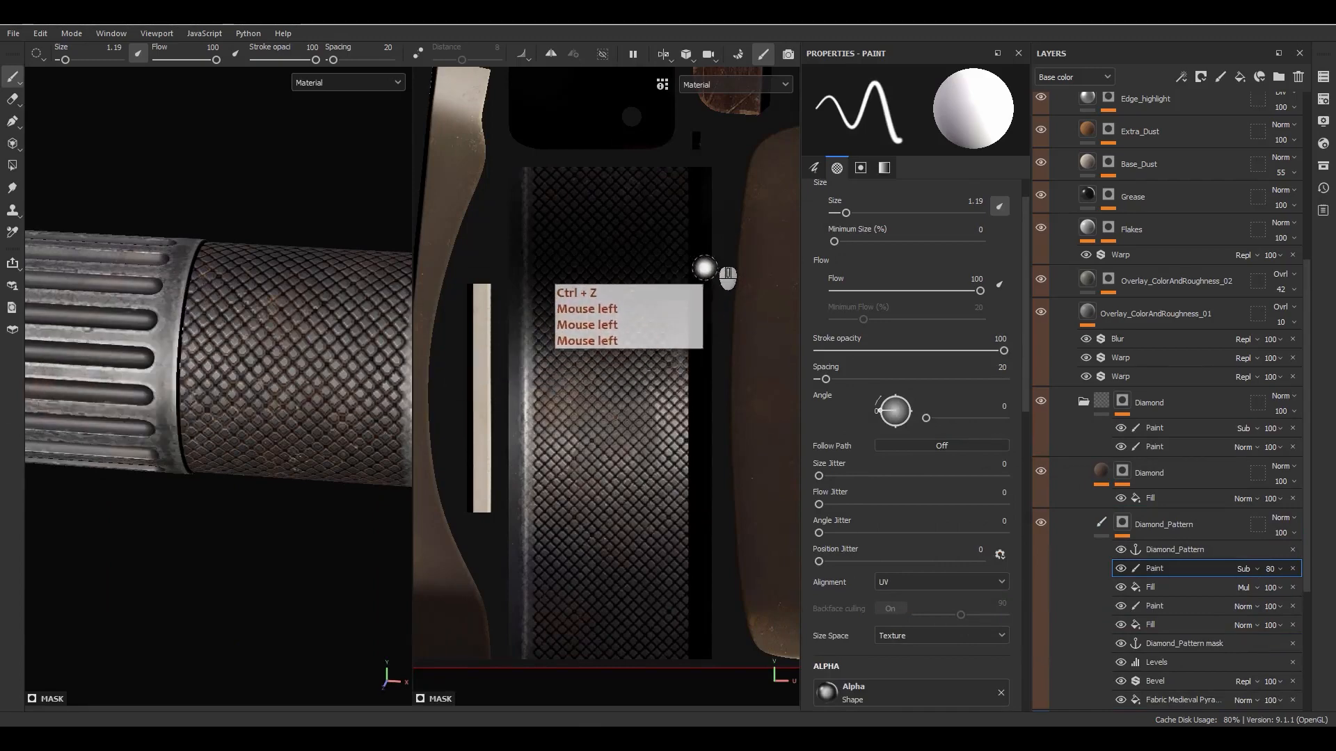
scroll(182, 359, "up", 5)
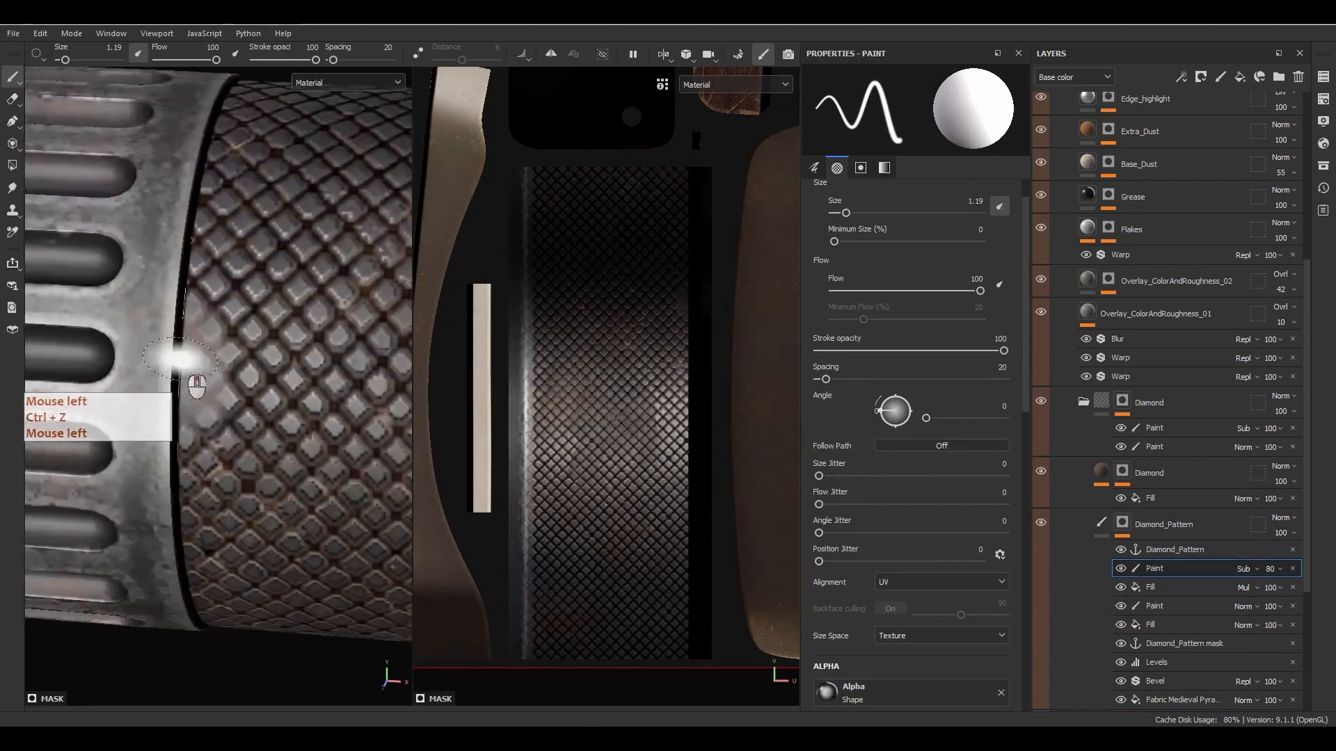
key("ctrl+z")
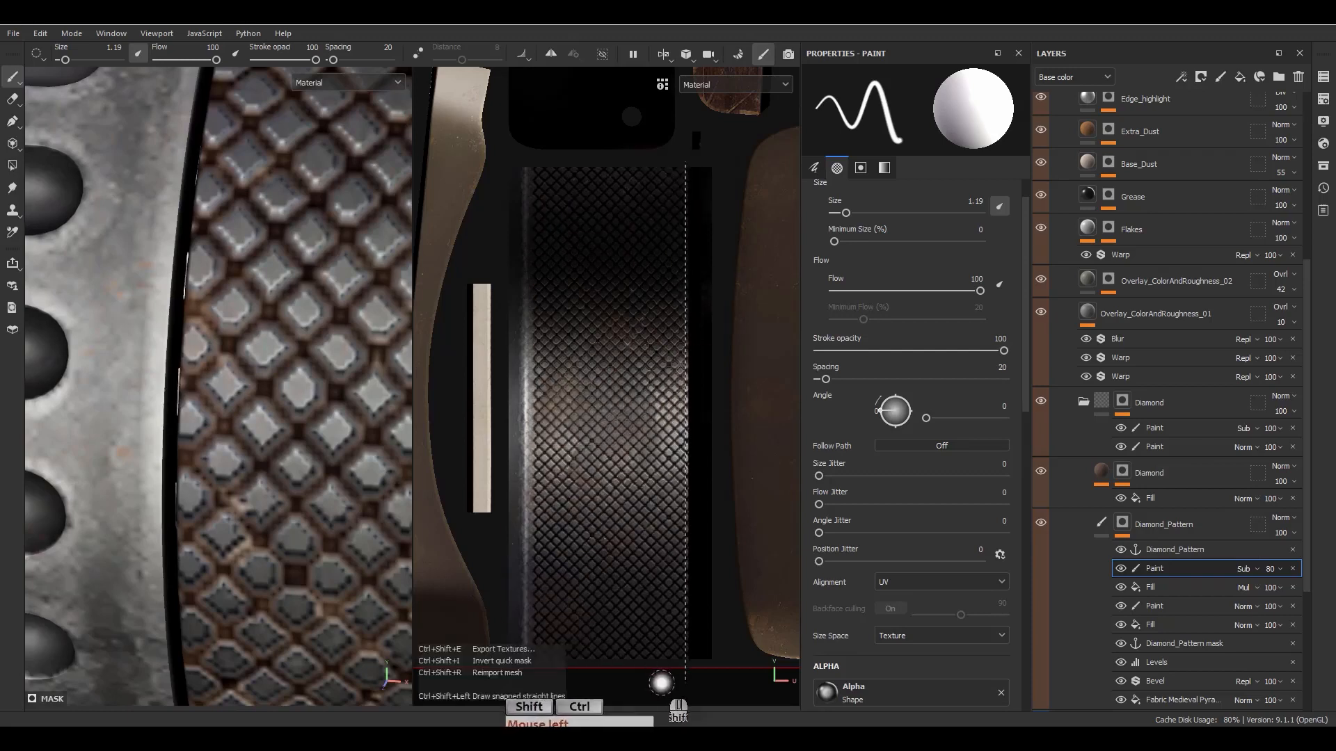
left_click(666, 679, "ctrl+shift")
key("ctrl+z")
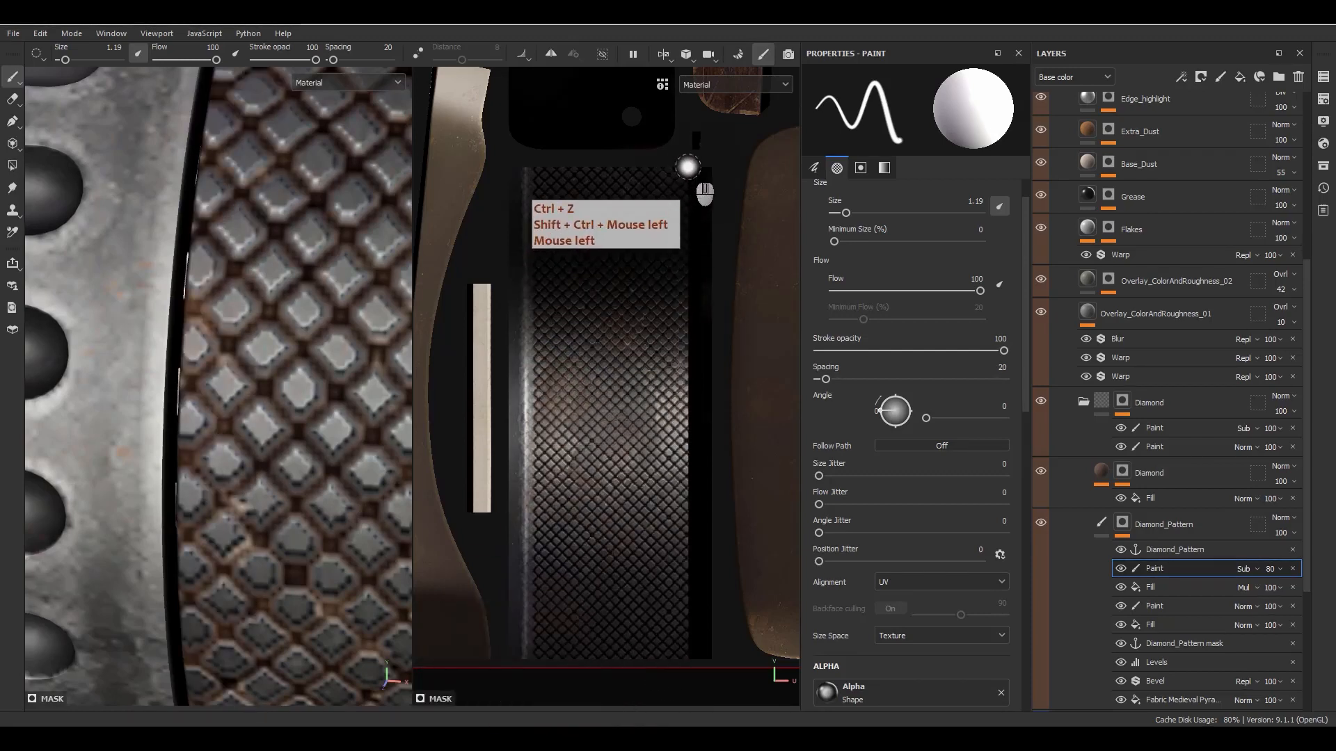
- Repaint a straight vertical subtracting stroke at the right border of the visible diamonds, softening the sleeve's inner edge
left_click(688, 165)
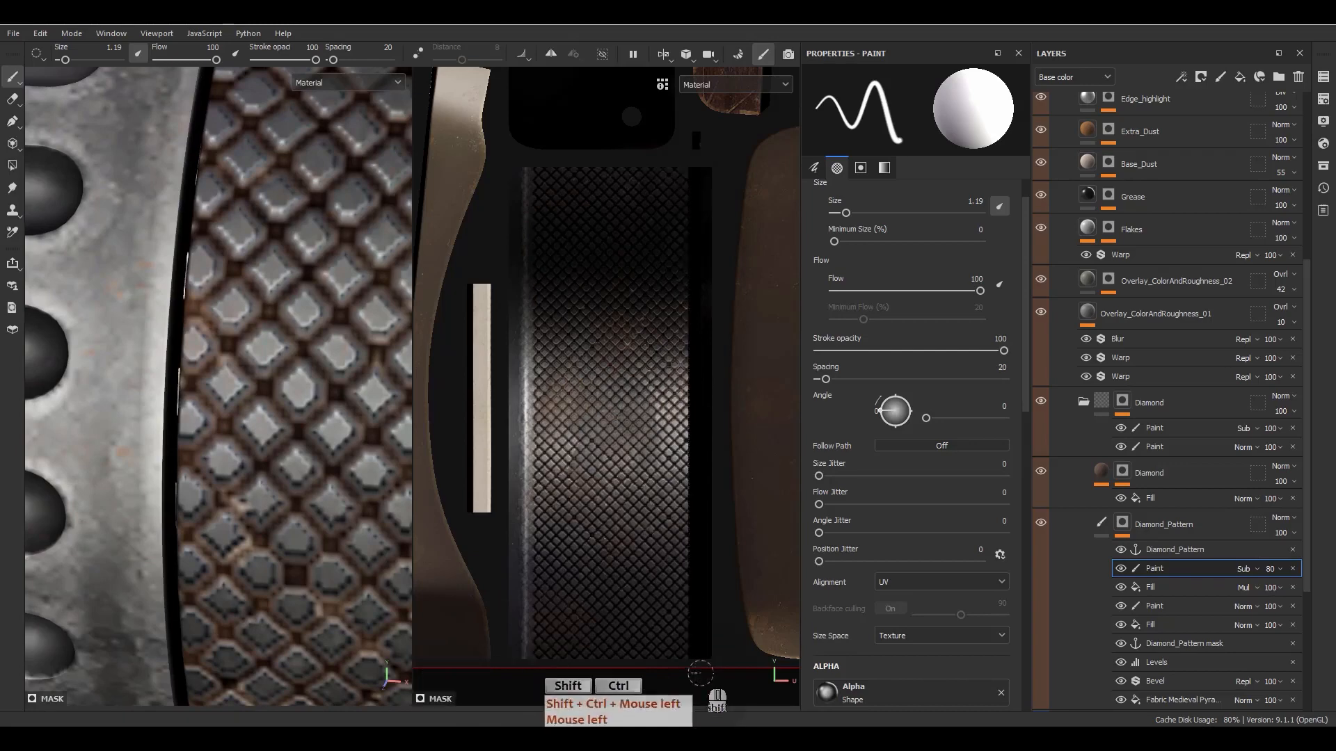
scroll(189, 343, "down", 10)
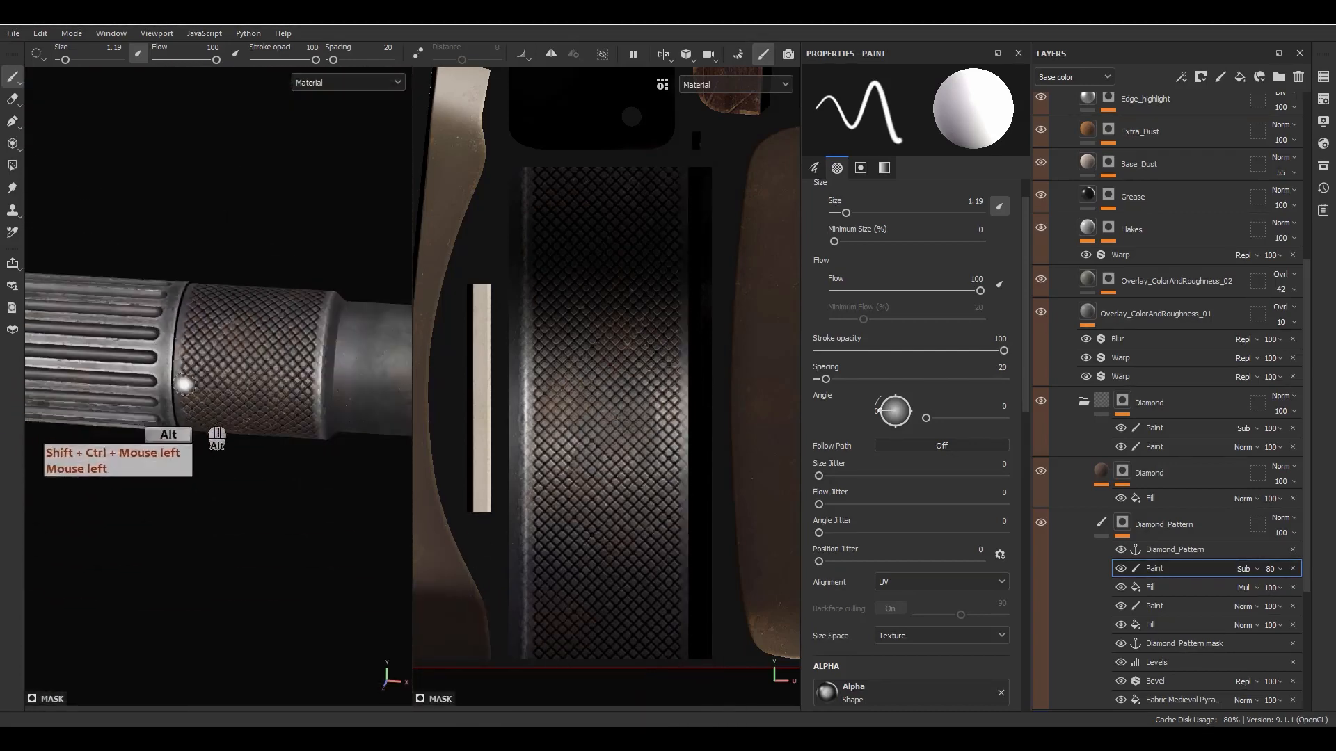
left_click_drag(184, 385, 177, 498, "alt")
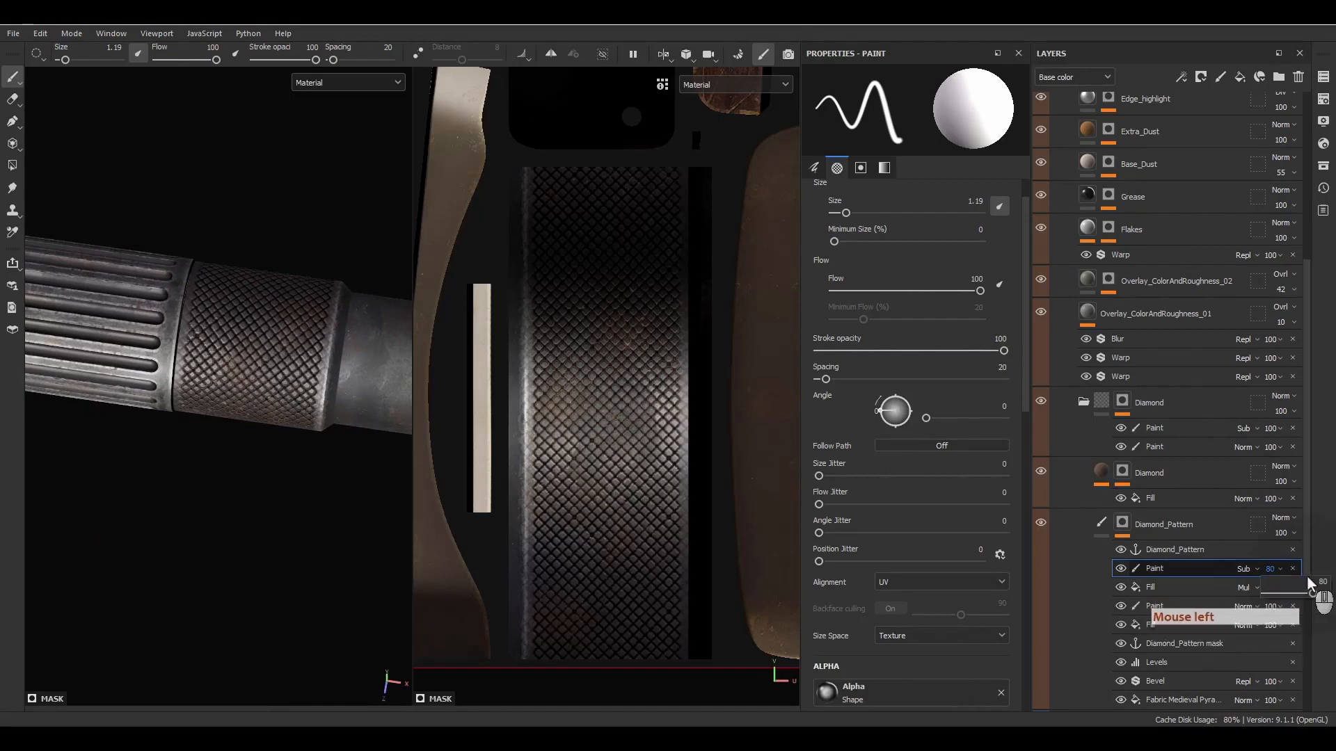
- Set the Subtract paint effect's opacity in the Diamond_Pattern mask to 90 and check the barrel sleeve
type("90")
key("Return")
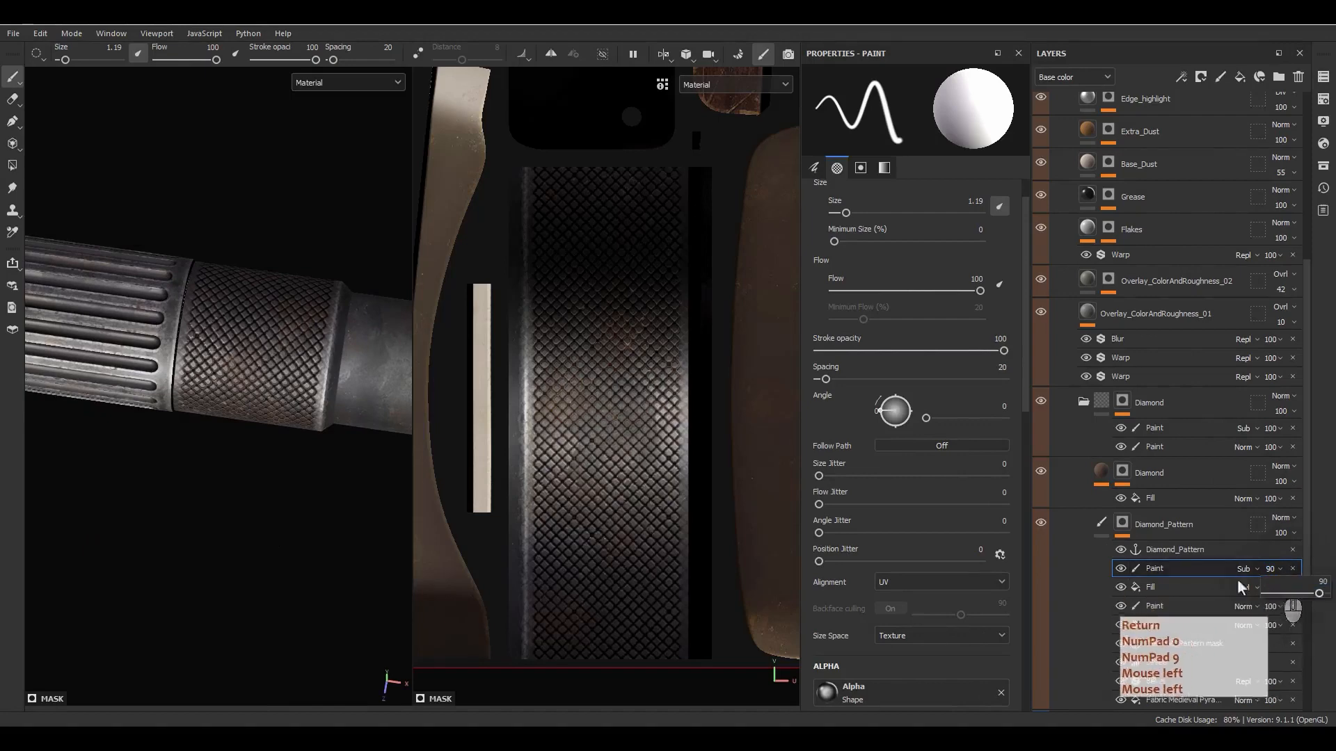
left_click_drag(217, 353, 189, 277, "alt")
middle_click_drag(189, 277, 408, 259, "alt")
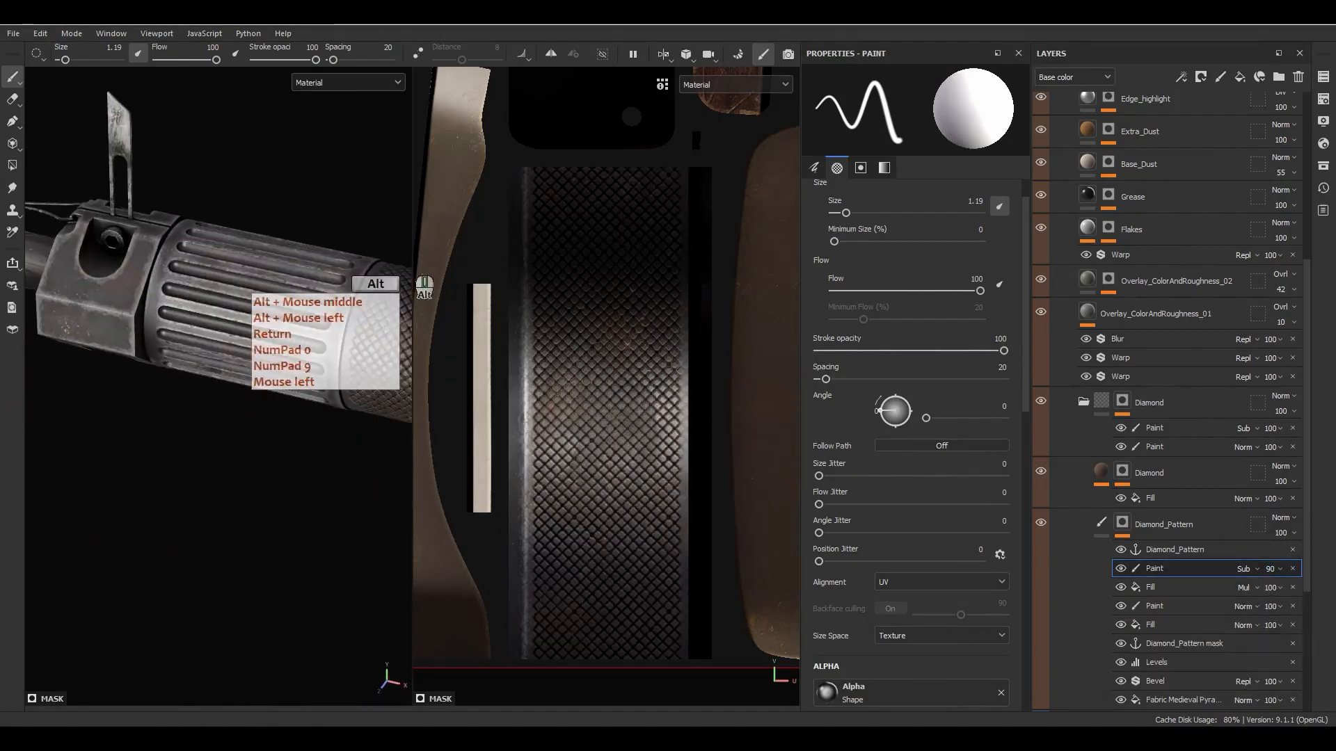
right_click_drag(408, 259, 251, 370, "alt")
middle_click_drag(251, 369, 331, 415, "alt")
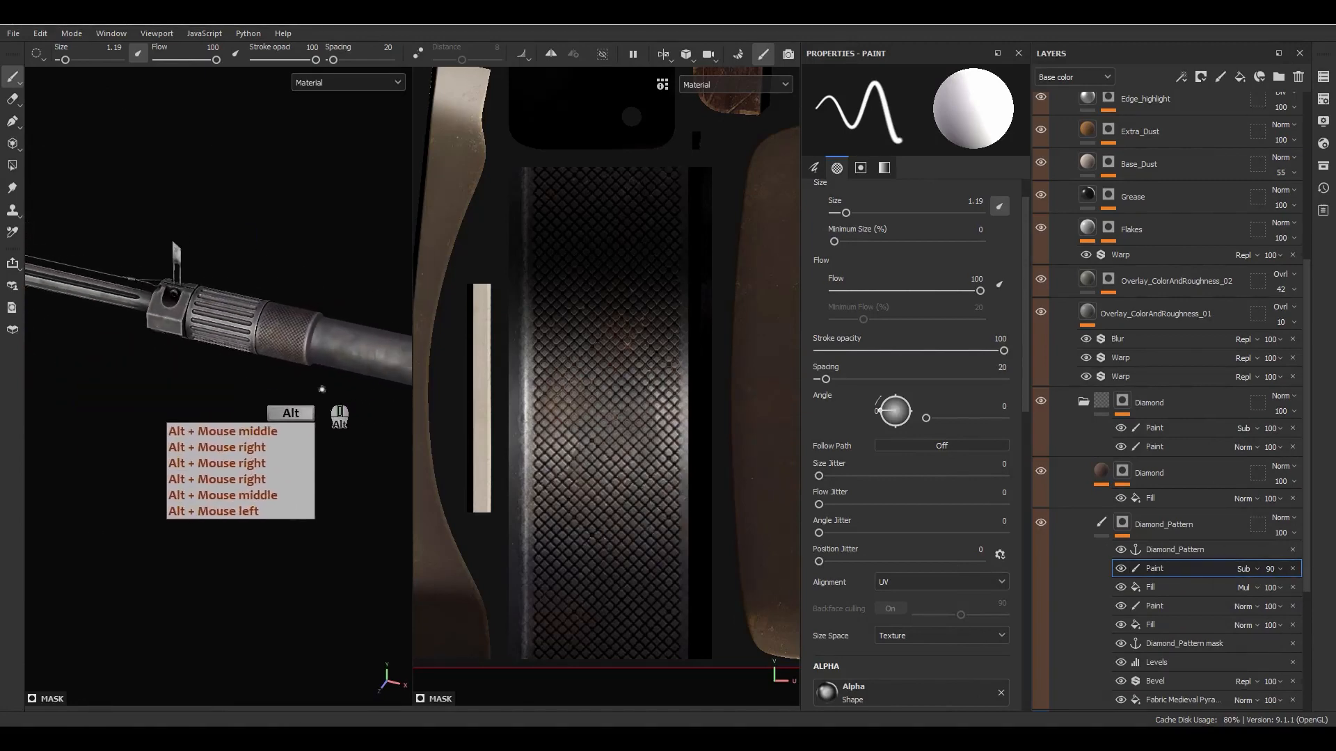
- Add a fill layer directly above the Diamond fill layer, name it Var, and give it a black mask
left_click_drag(331, 415, 306, 298, "alt")
left_click(1099, 521)
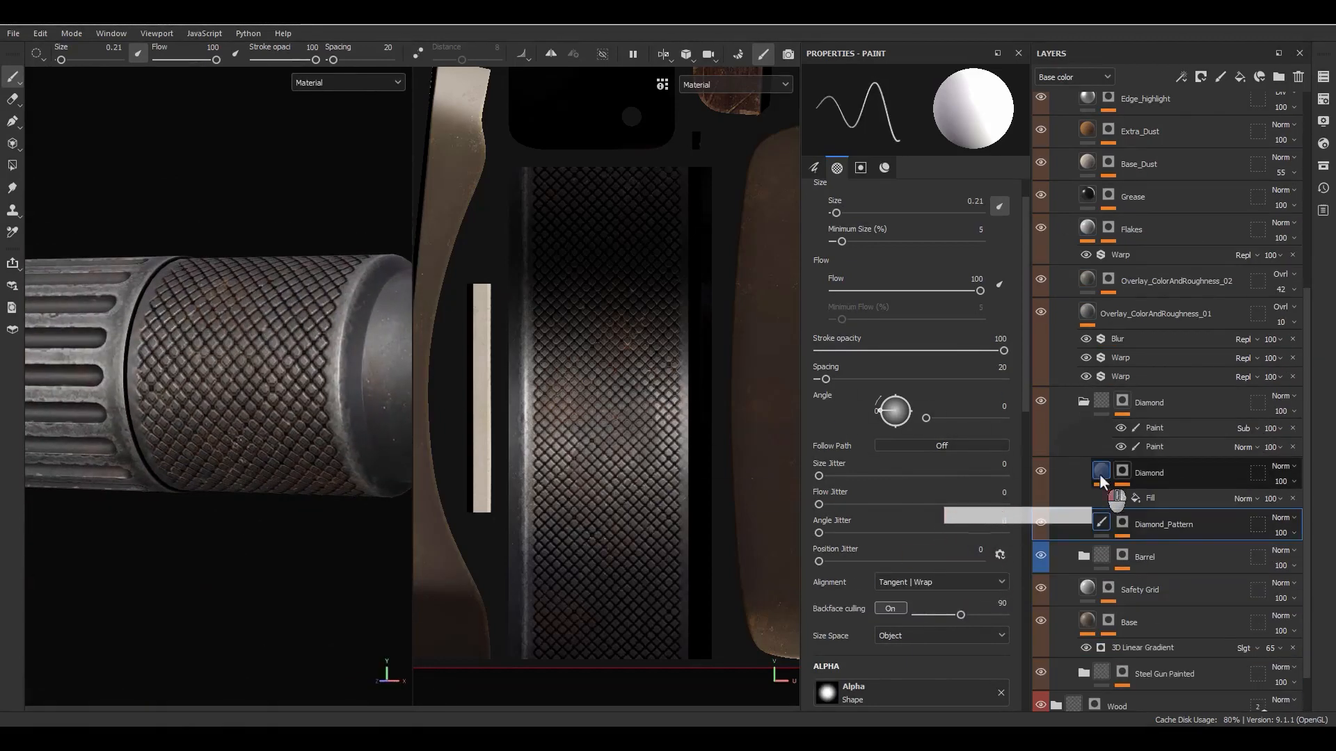
left_click(1100, 472)
left_click(1175, 477)
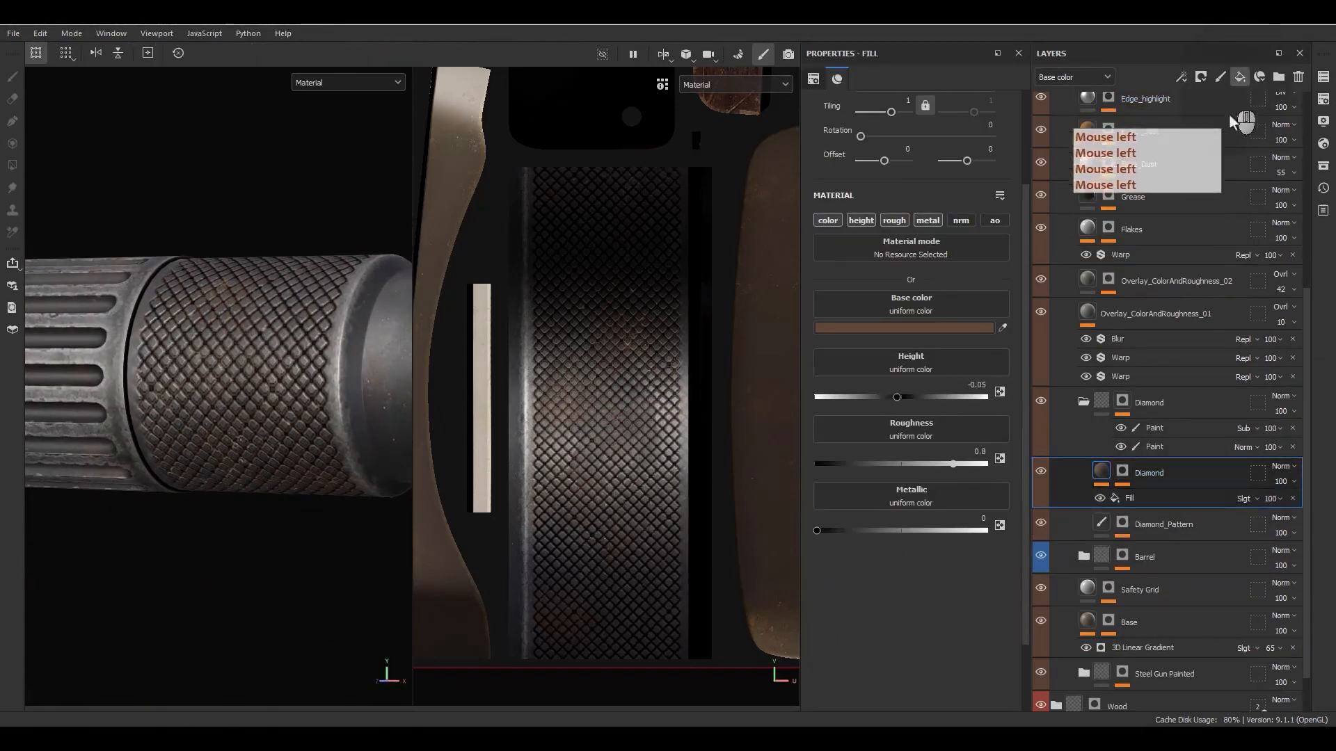
left_click(1239, 77)
left_click(1127, 477)
double_click(1128, 477)
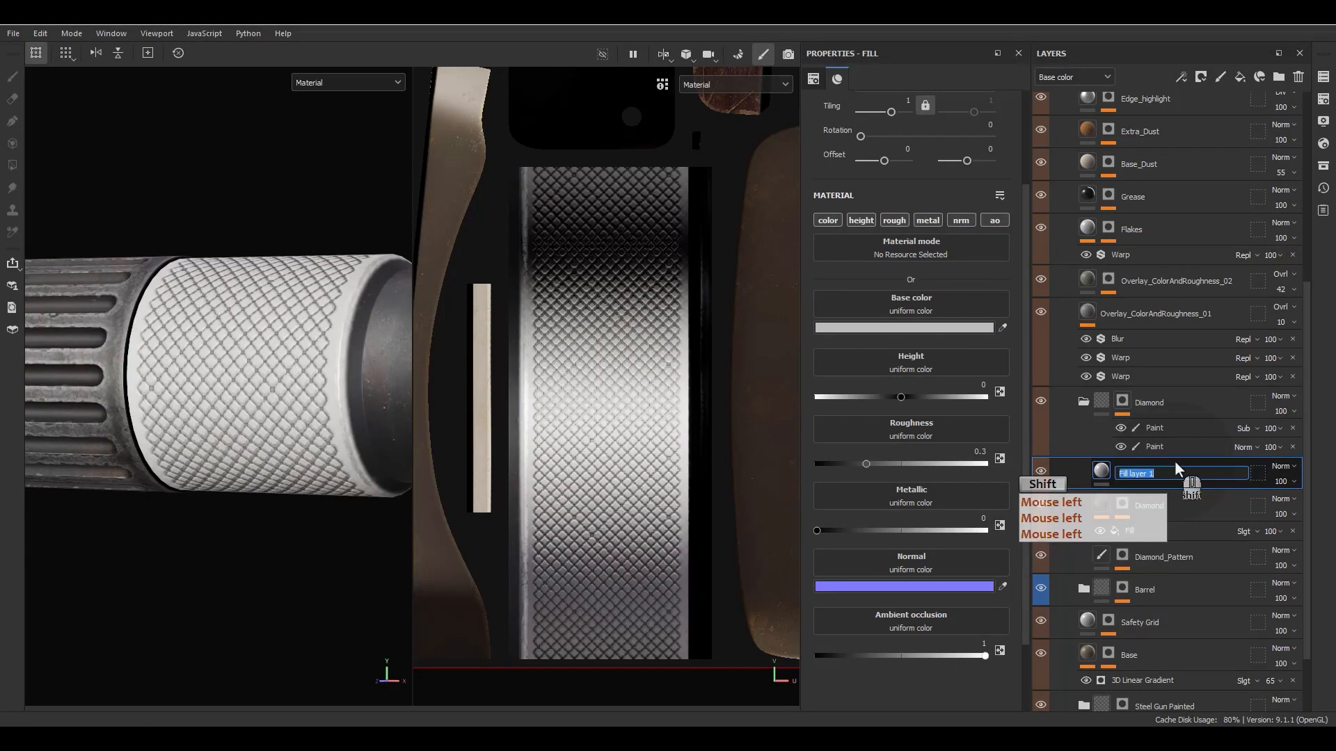
type("Var")
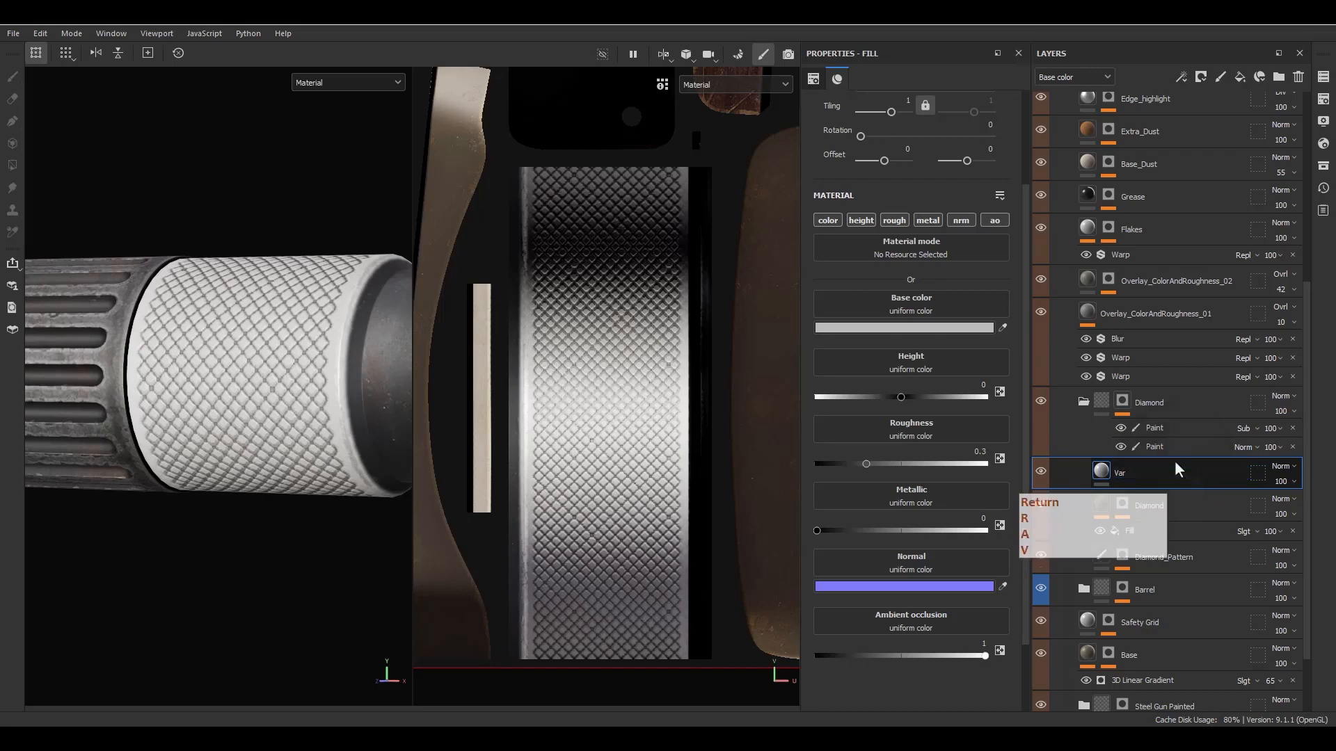
key("Return")
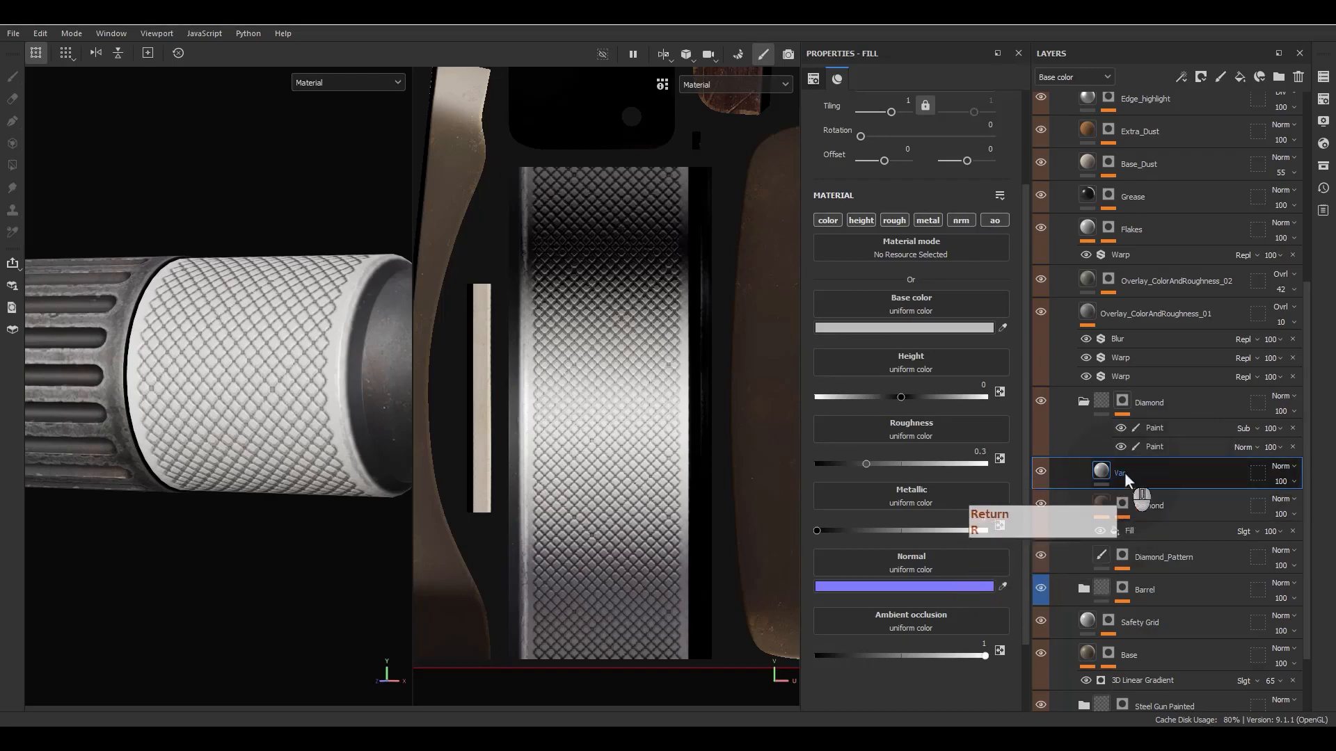
right_click(1123, 471)
left_click(1162, 41)
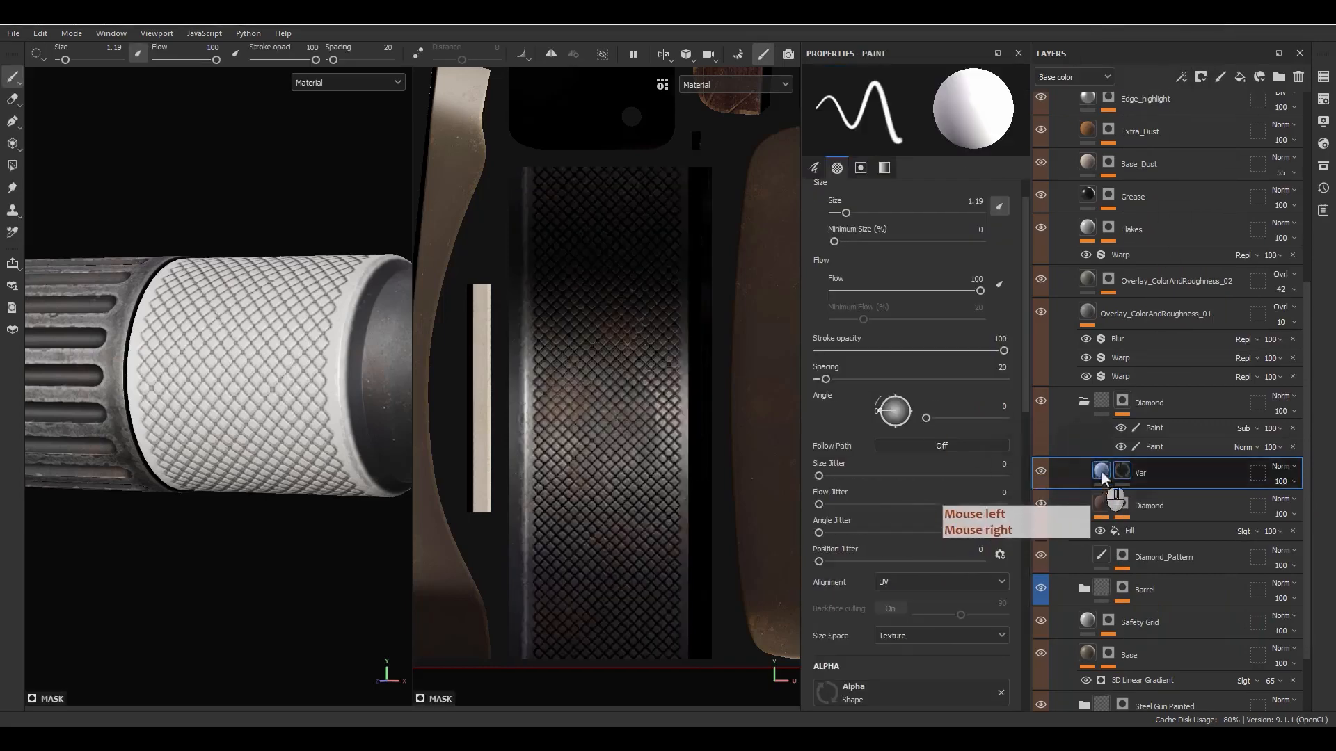
- Copy the Diamond group's normal and subtracting Paint mask effects into the Var layer's mask and inspect the mask on the sleeve
mouse_move(1138, 448)
left_mouse_down("alt")
mouse_move(1160, 471)
mouse_move(1135, 473)
left_mouse_up("alt")
left_click(1122, 471, "alt")
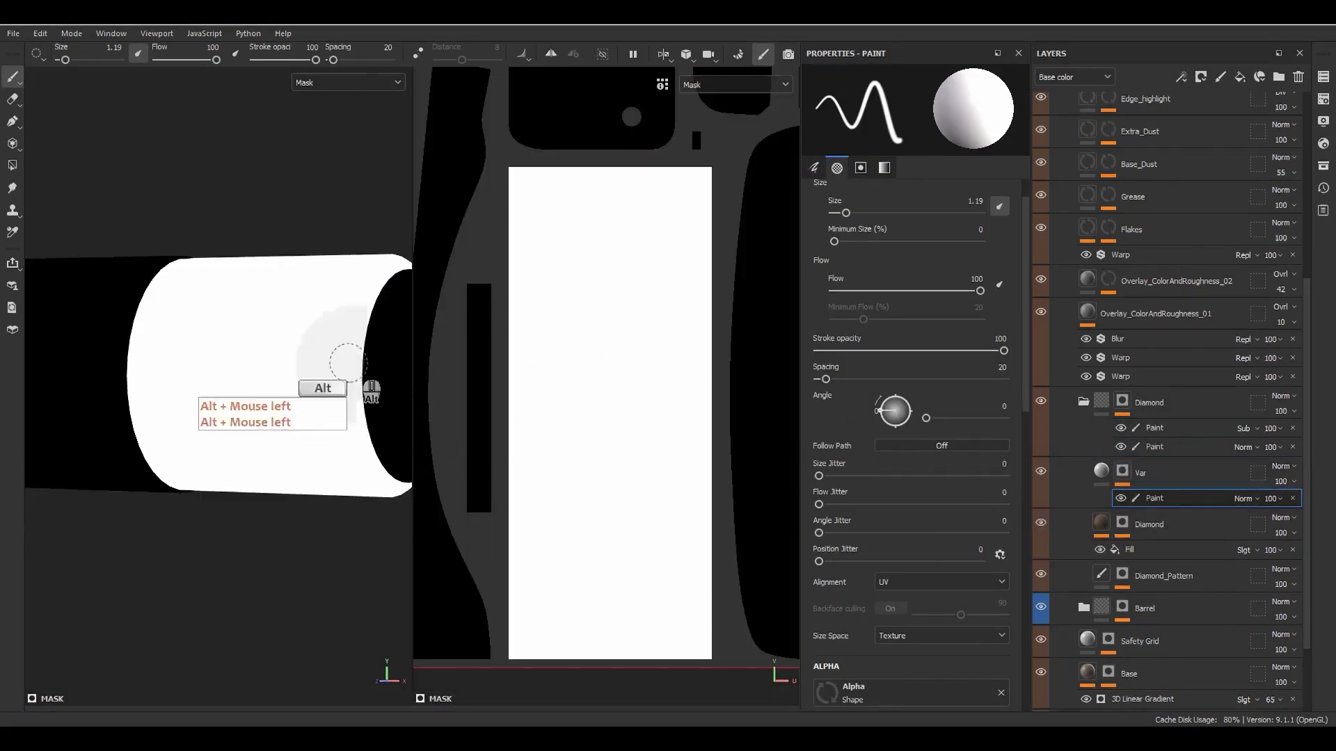
left_click(1157, 428, "alt")
mouse_move(1152, 429)
left_mouse_down("alt")
mouse_move(1176, 486)
mouse_move(1135, 491)
mouse_move(1166, 512)
mouse_move(1141, 499)
left_mouse_up("alt")
left_click_drag(260, 400, 381, 412, "alt")
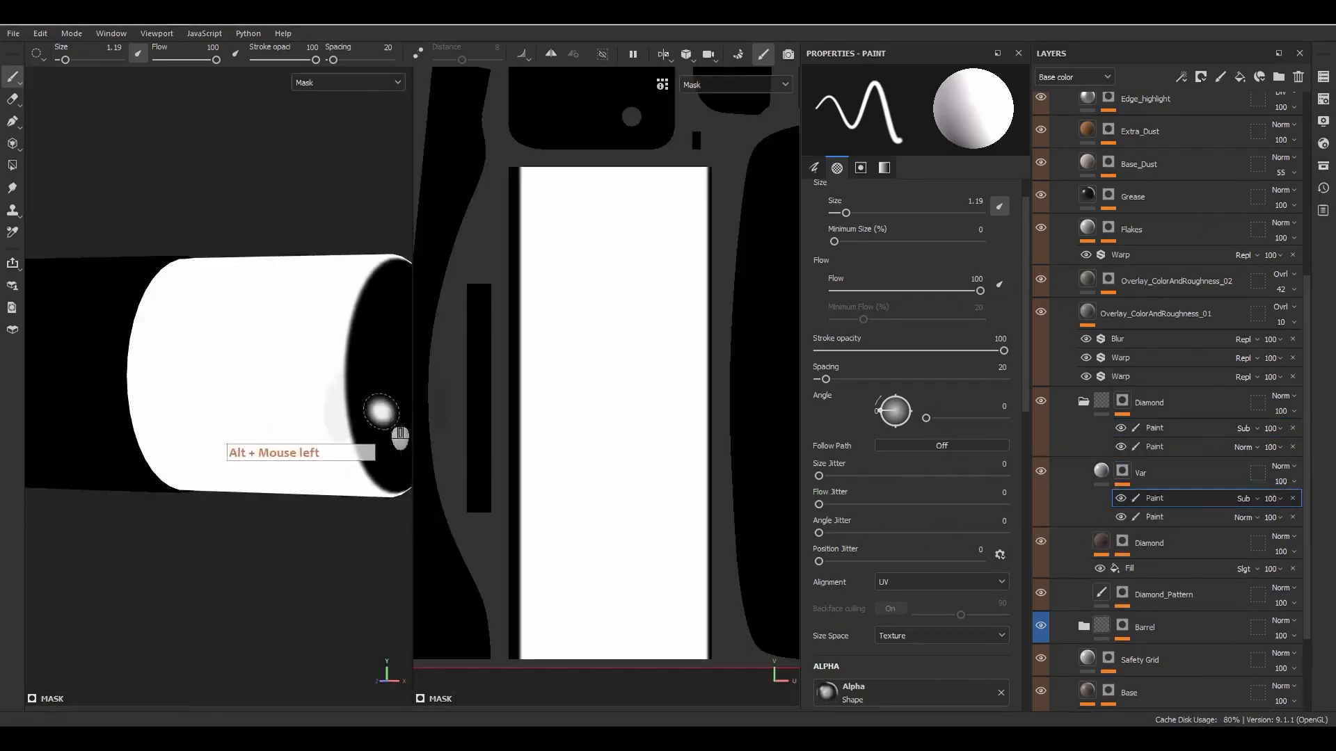
- Add a fill effect to the Var mask using the Anisotropic Noise texture with tiling 5
right_click(1122, 474)
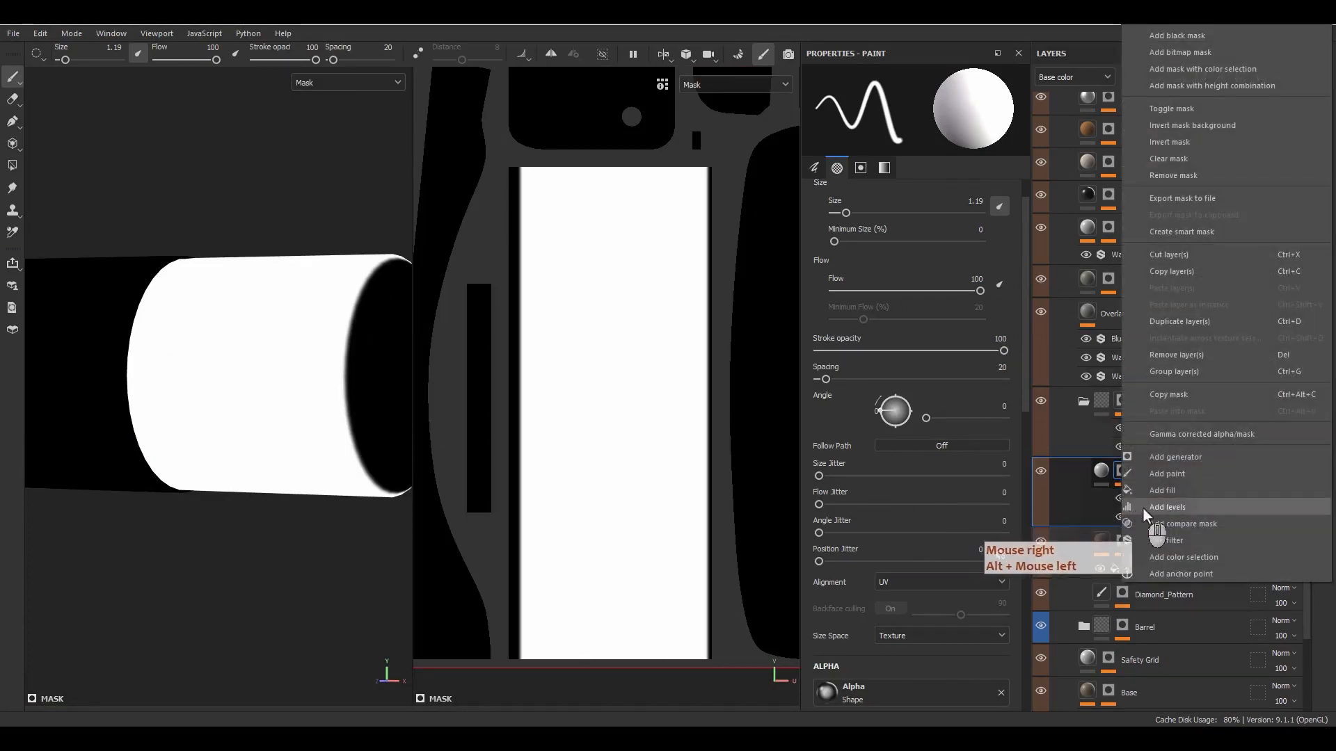
left_click(1162, 490)
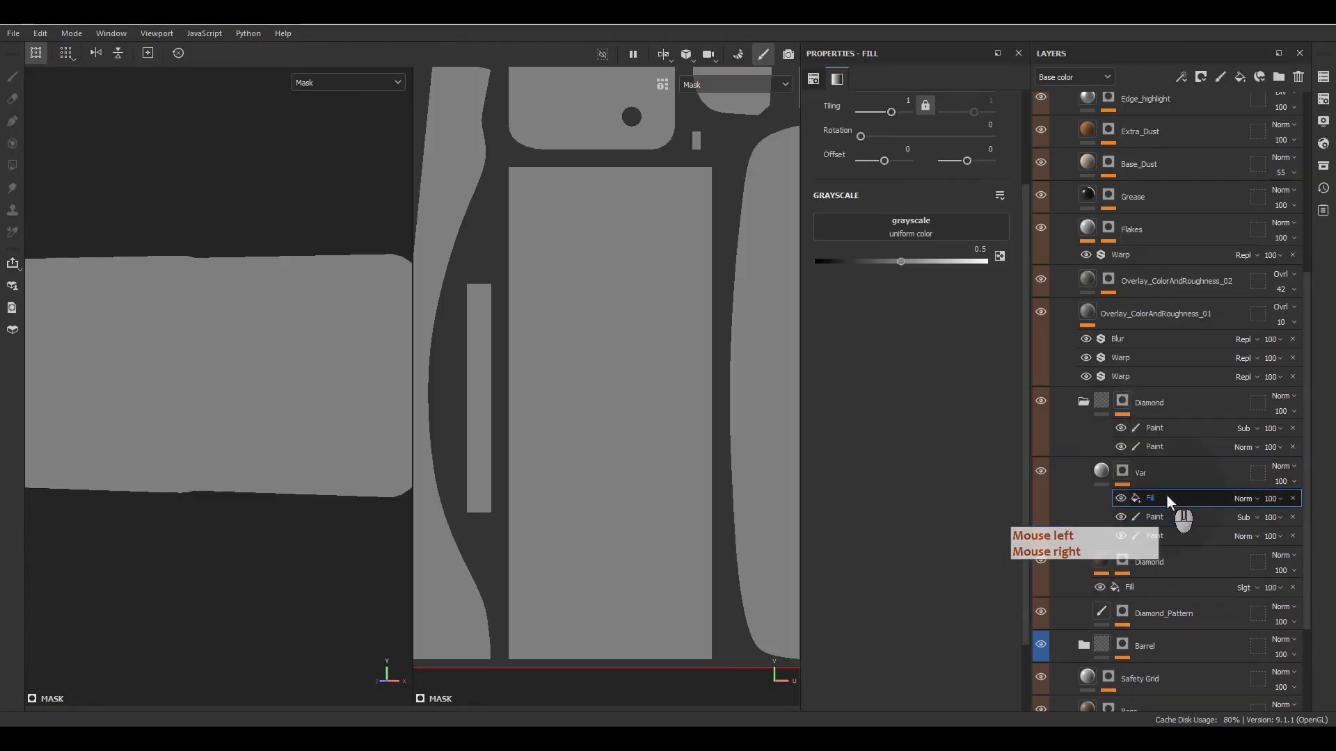
left_click(918, 229)
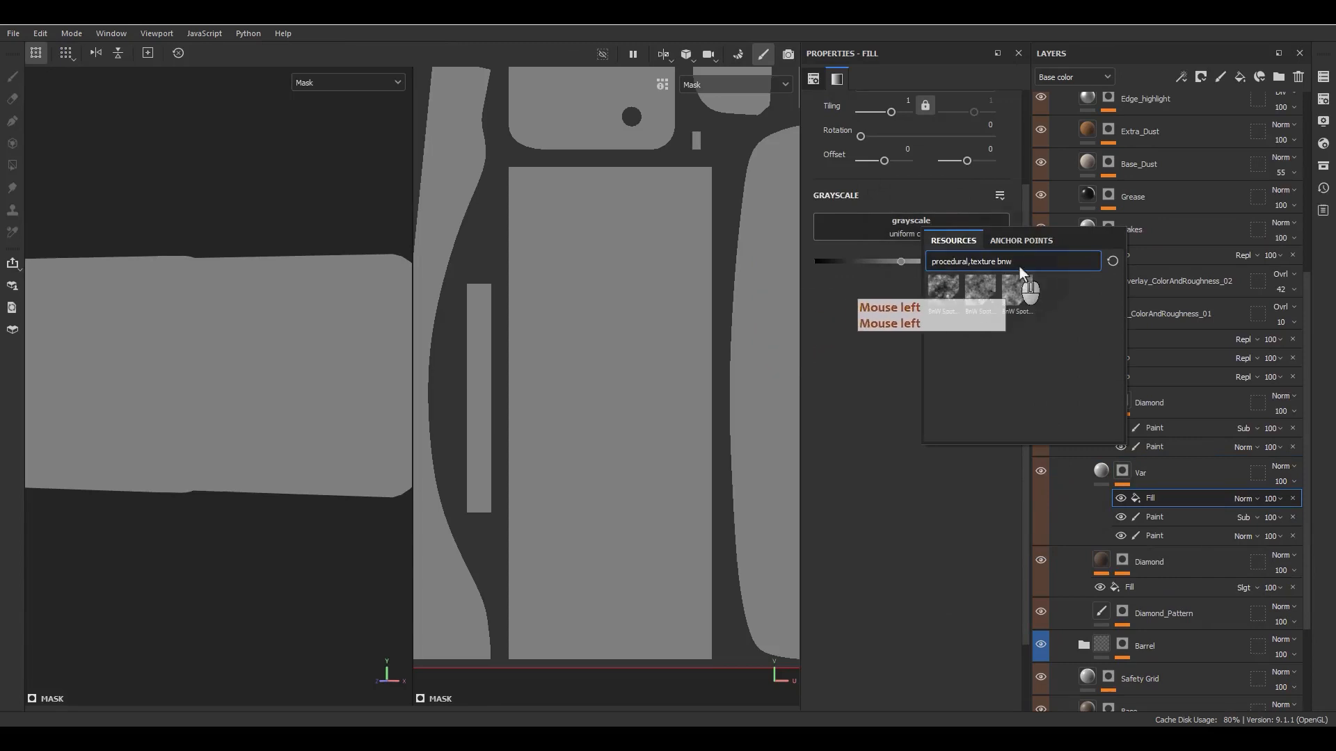
type("an")
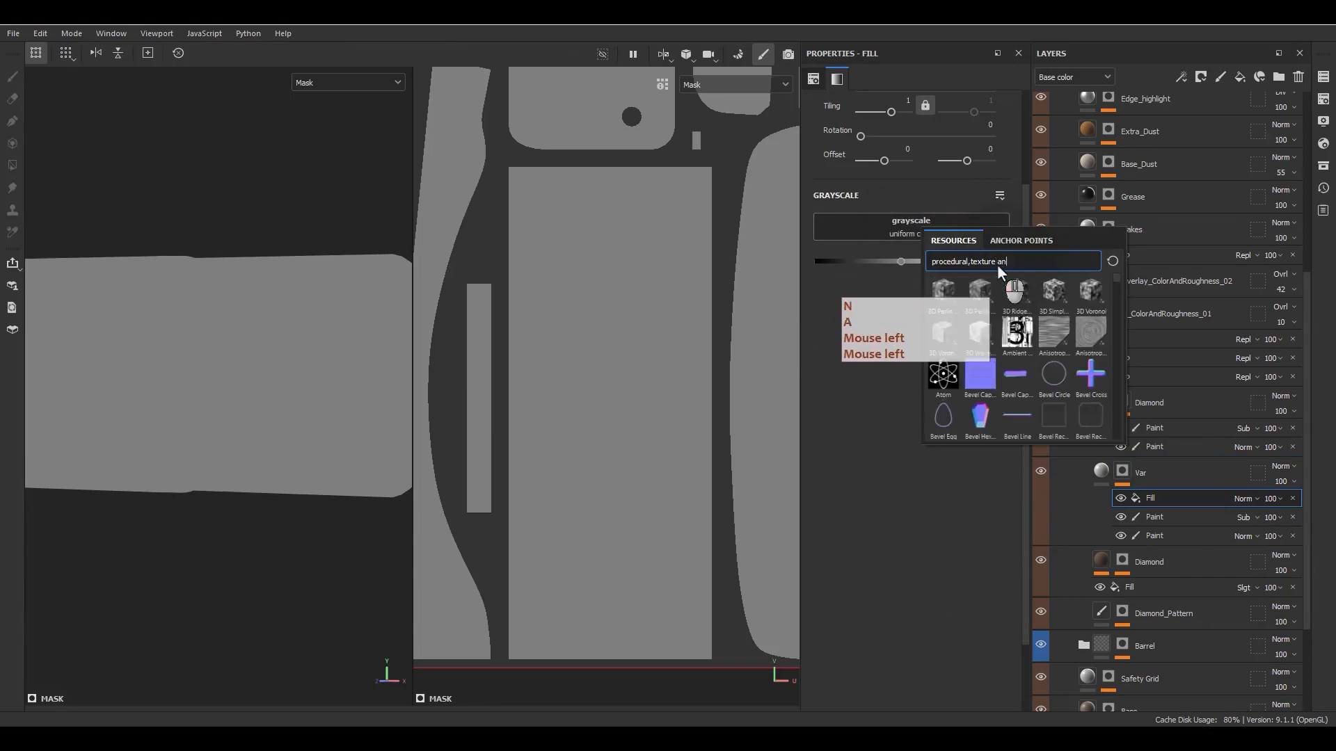
left_click(1049, 339)
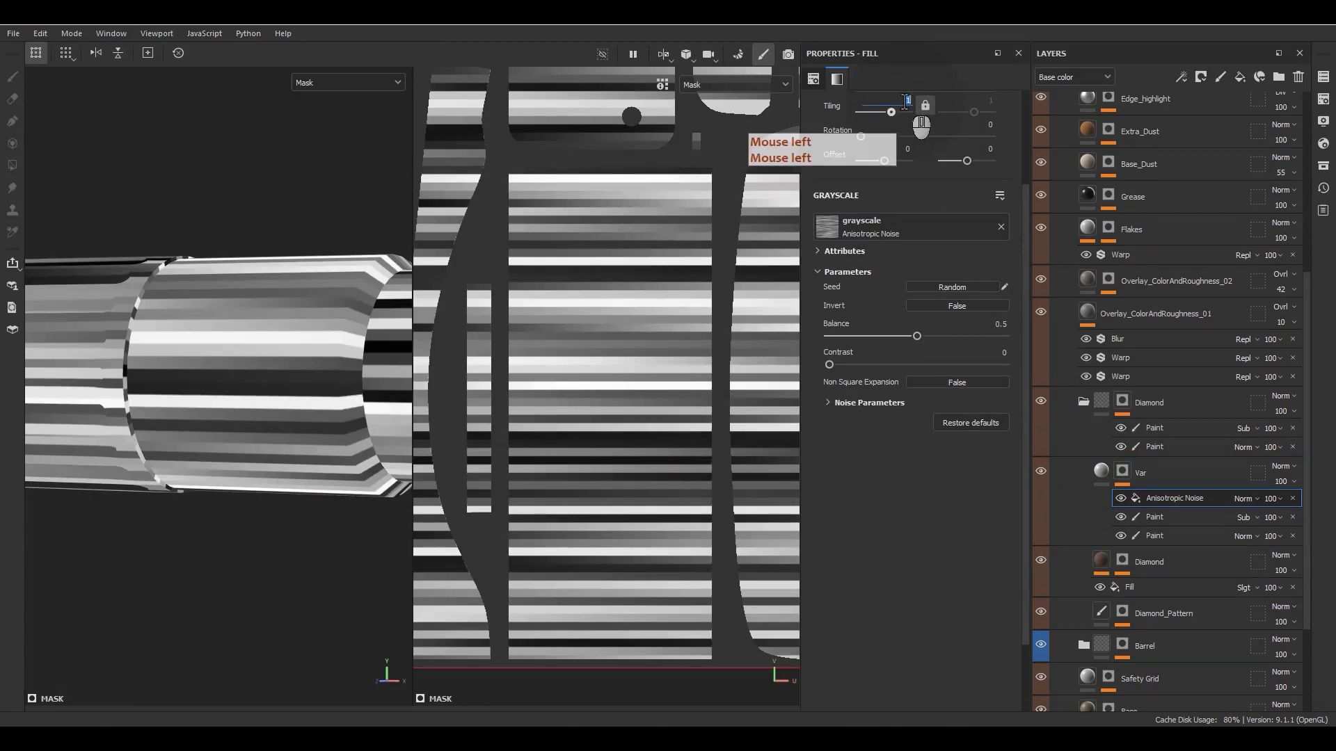
type("5")
key("Return")
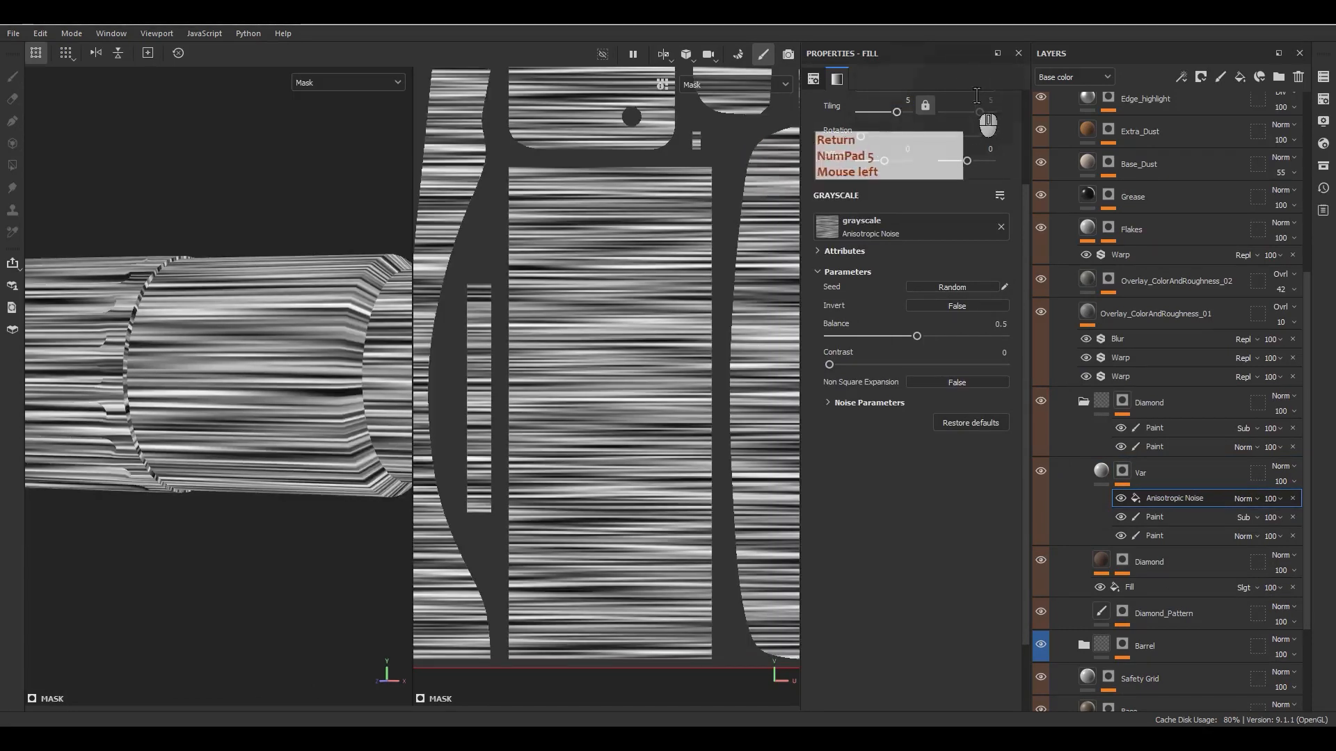
- Add a White Noise fill effect above the Anisotropic Noise in the Var mask and blend it with Multiply
right_click(1168, 496)
left_click(1184, 403)
left_click(911, 229)
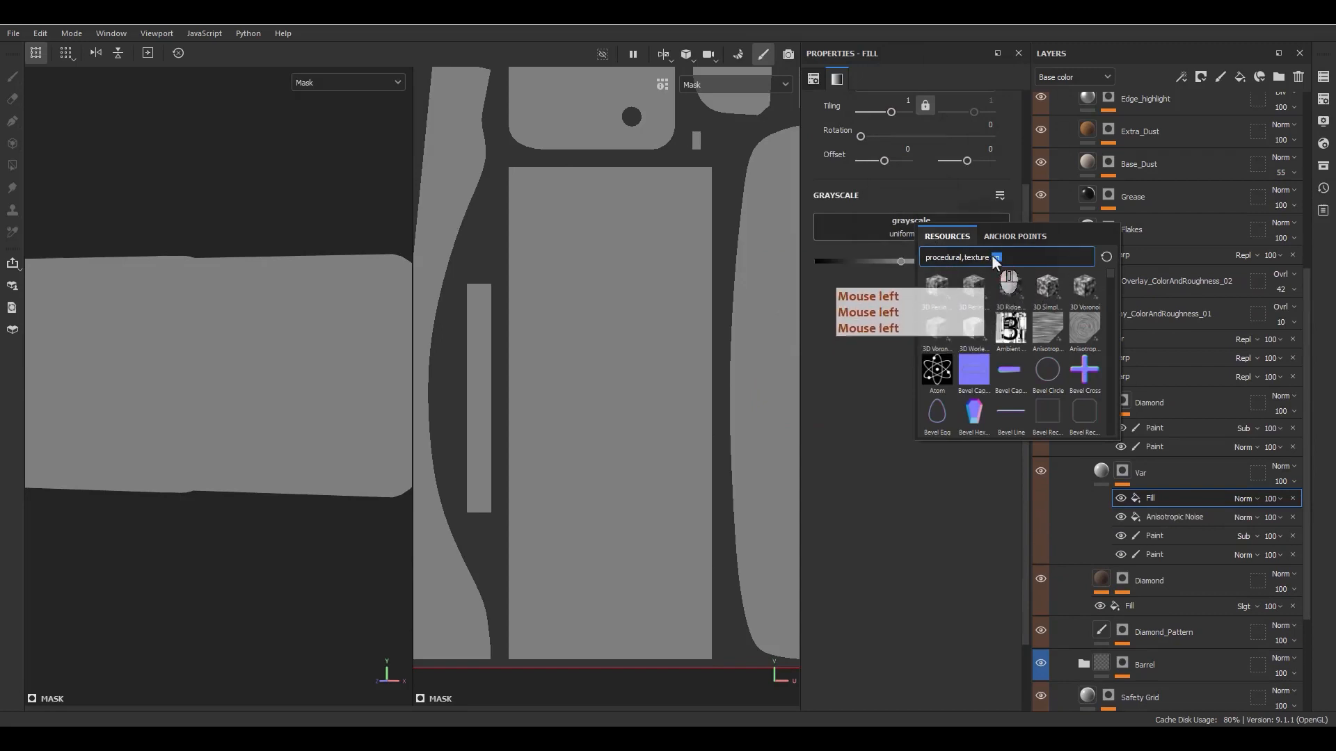
type("b")
key("BackSpace")
type("wh")
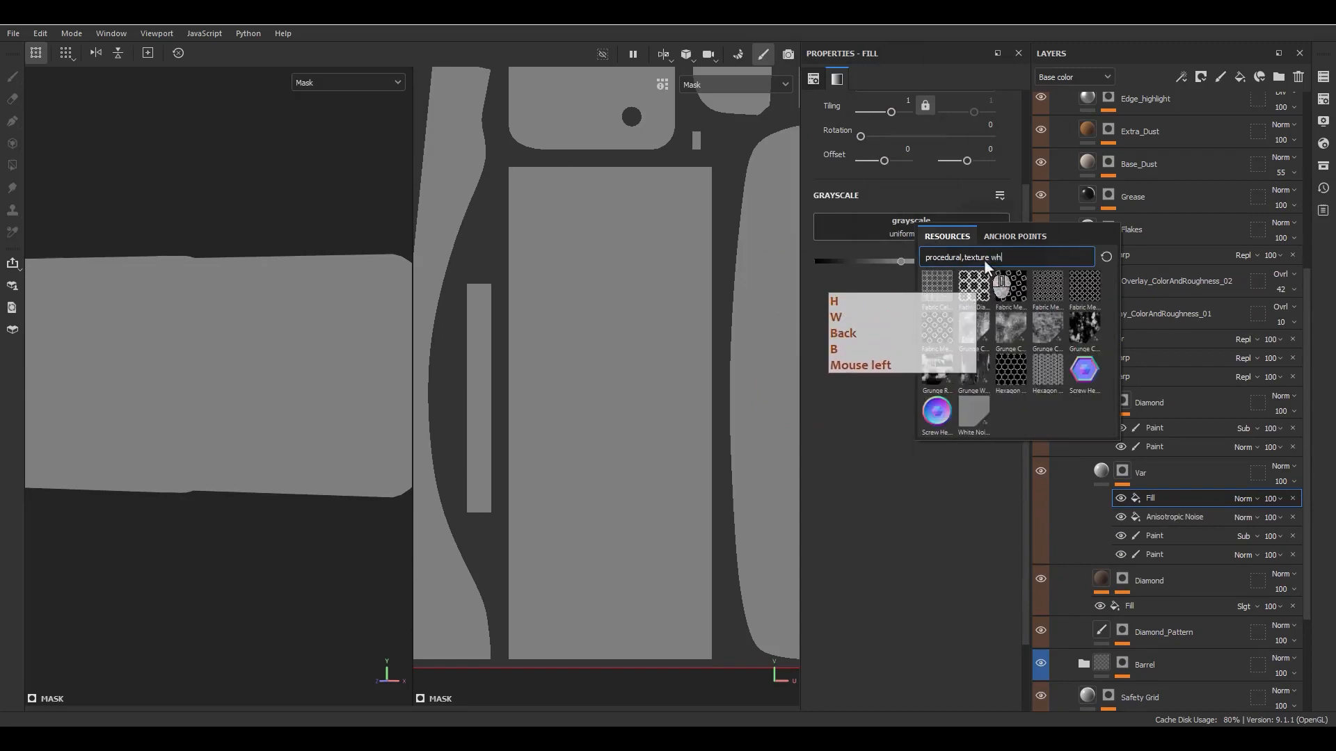
type("ite")
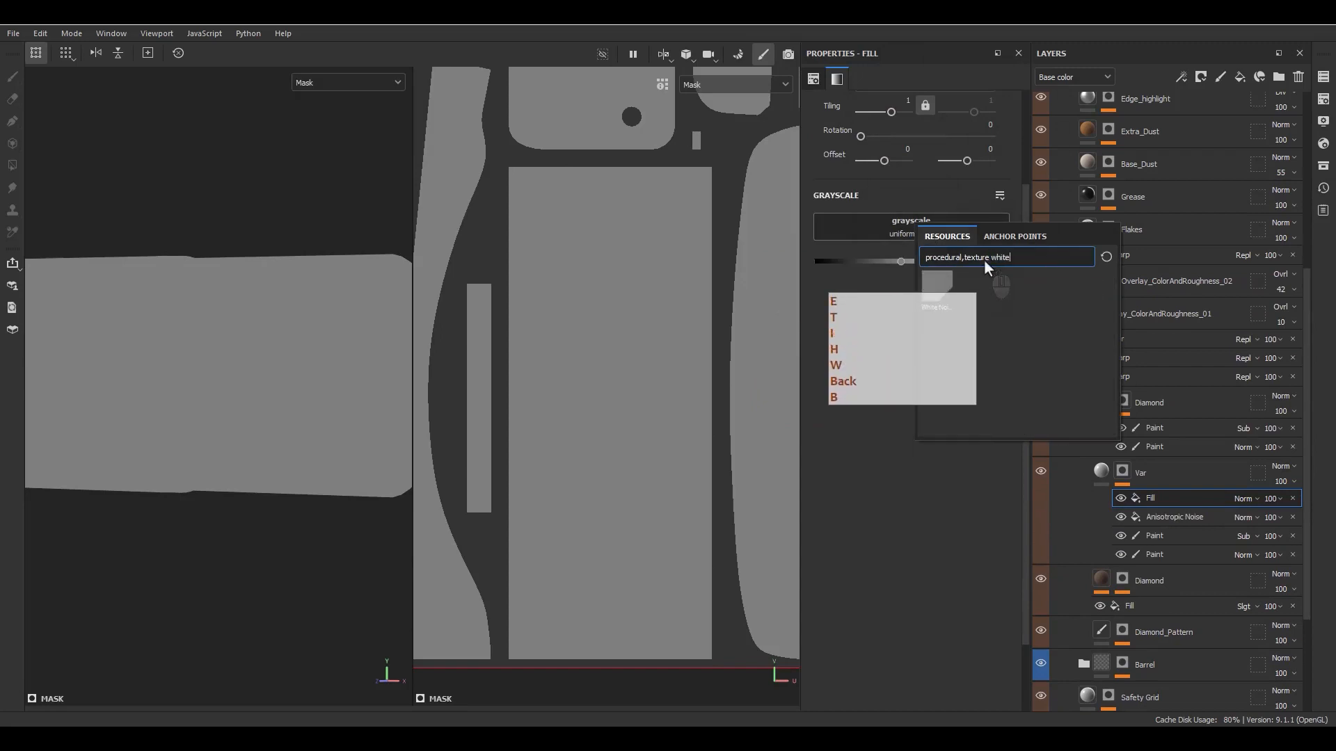
left_click(937, 287)
left_click(1243, 498)
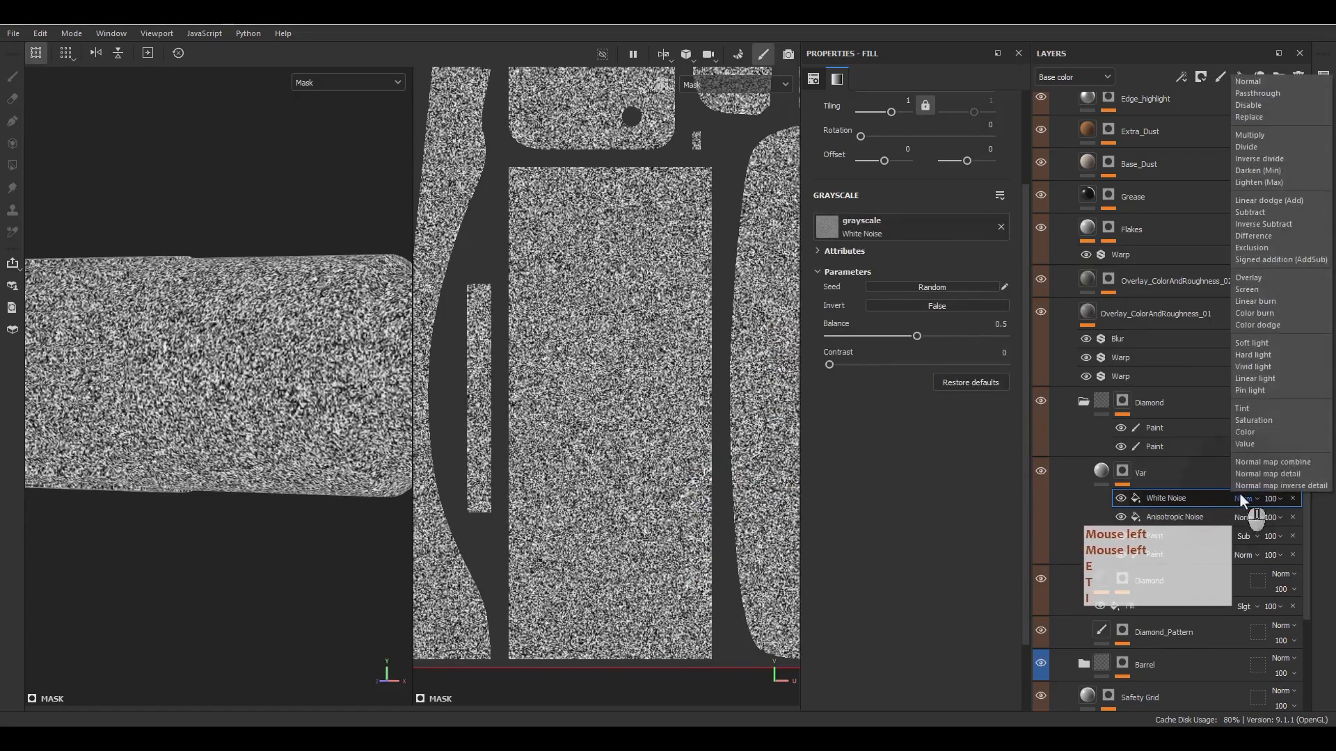
left_click(1249, 135)
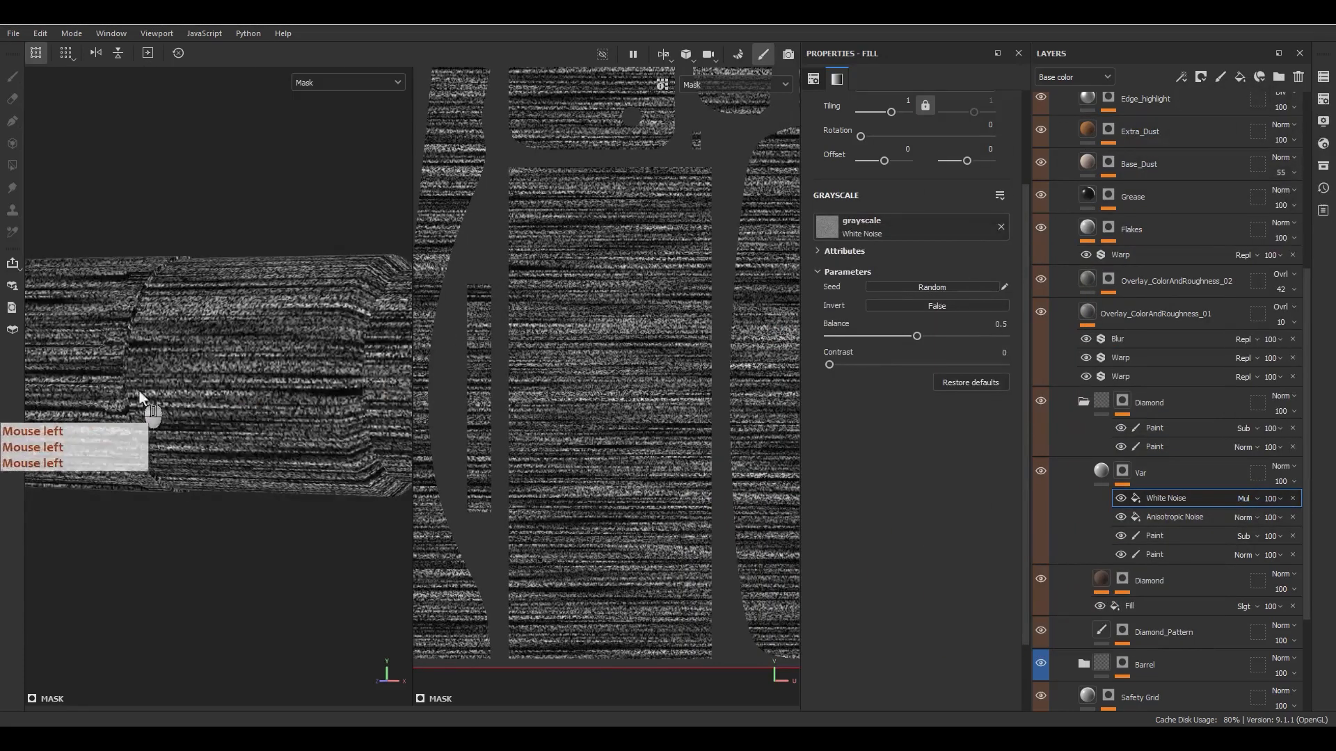
- Remove both copied Paint effects from the Var mask, leaving only the two noise fills
left_click_drag(140, 403, 292, 403, "alt")
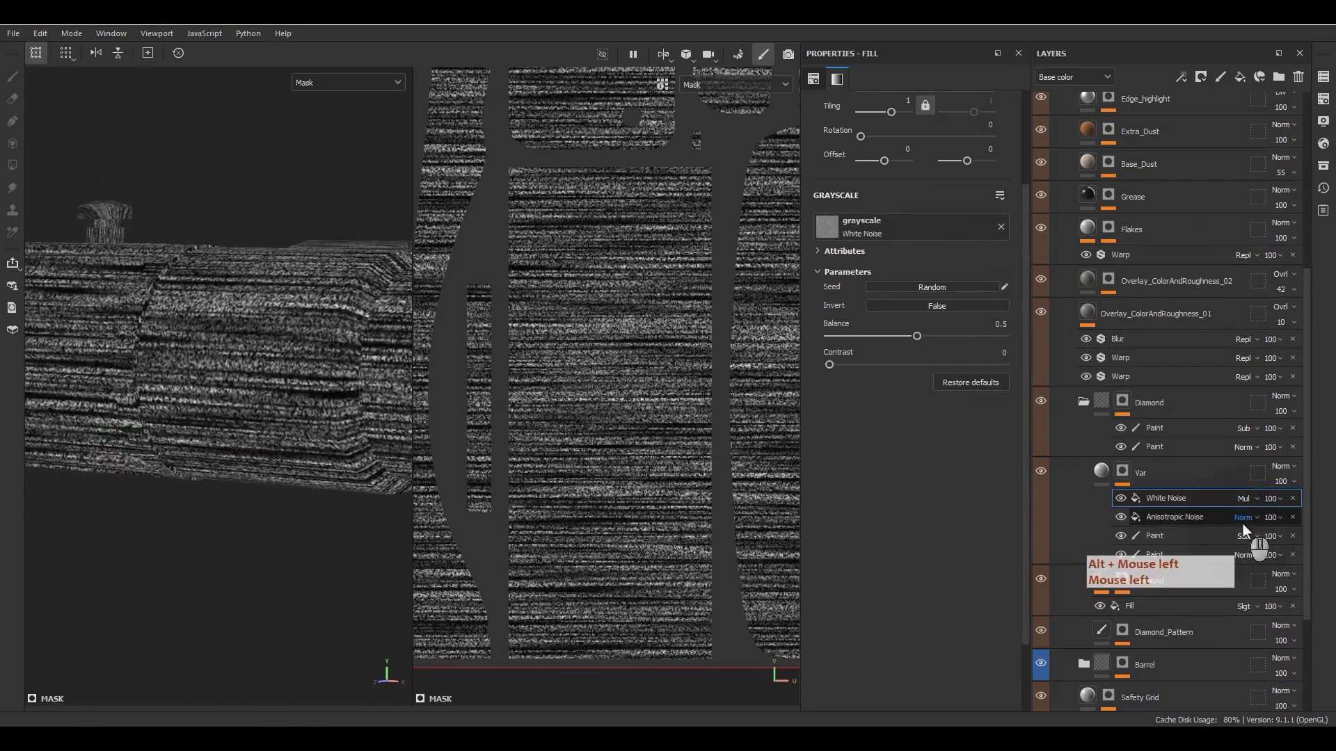
left_click(1292, 535)
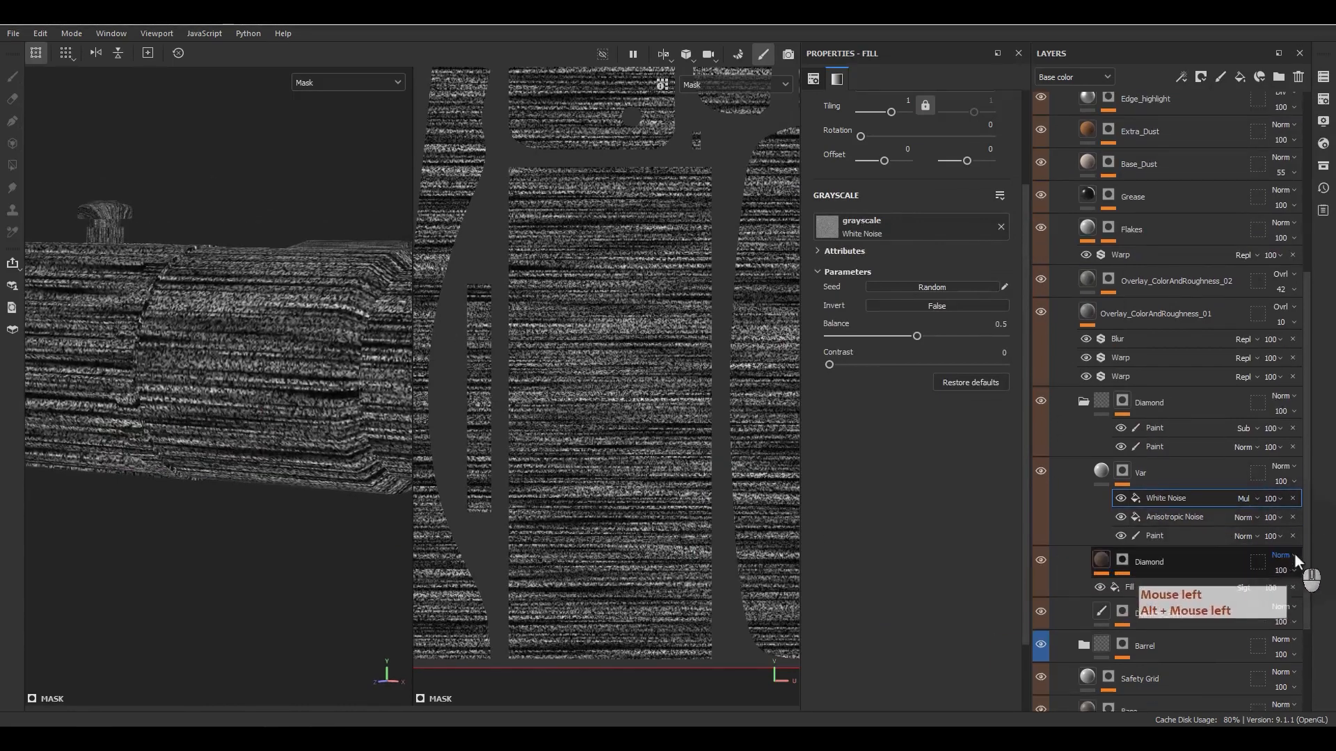
left_click(1292, 535)
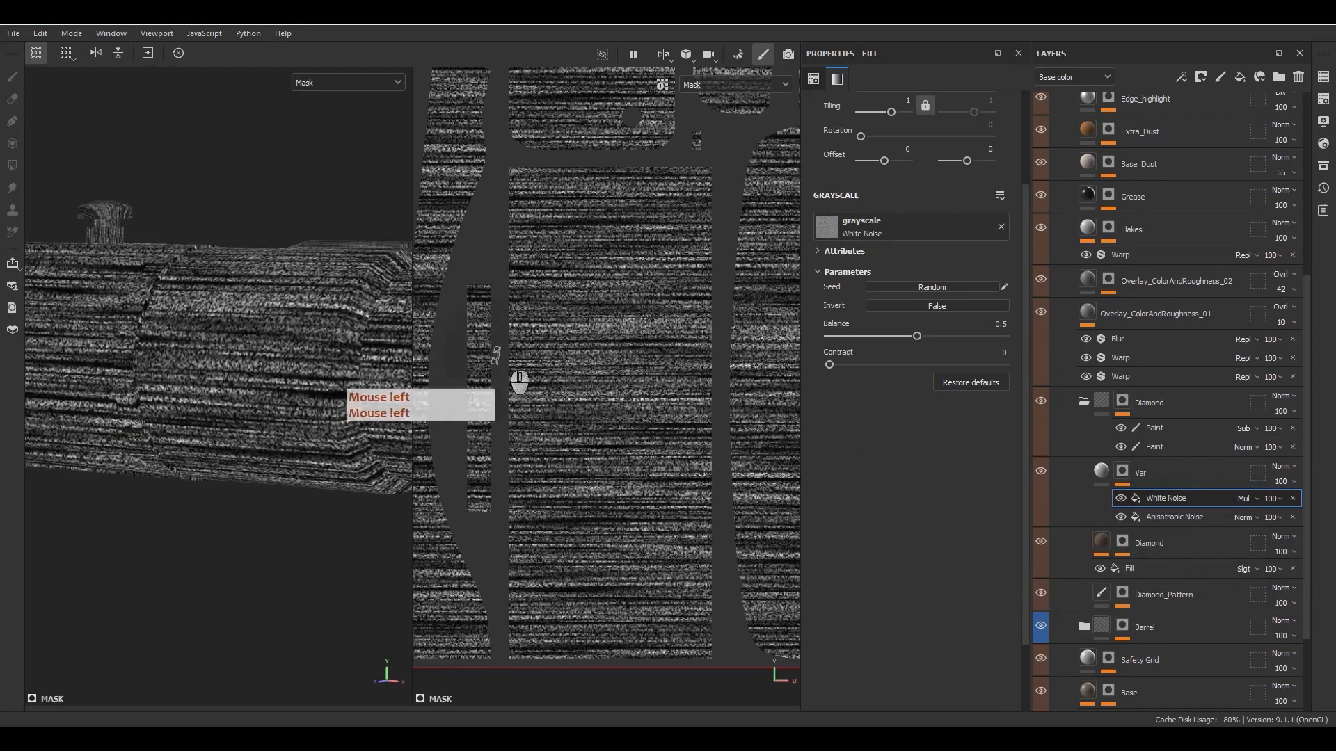
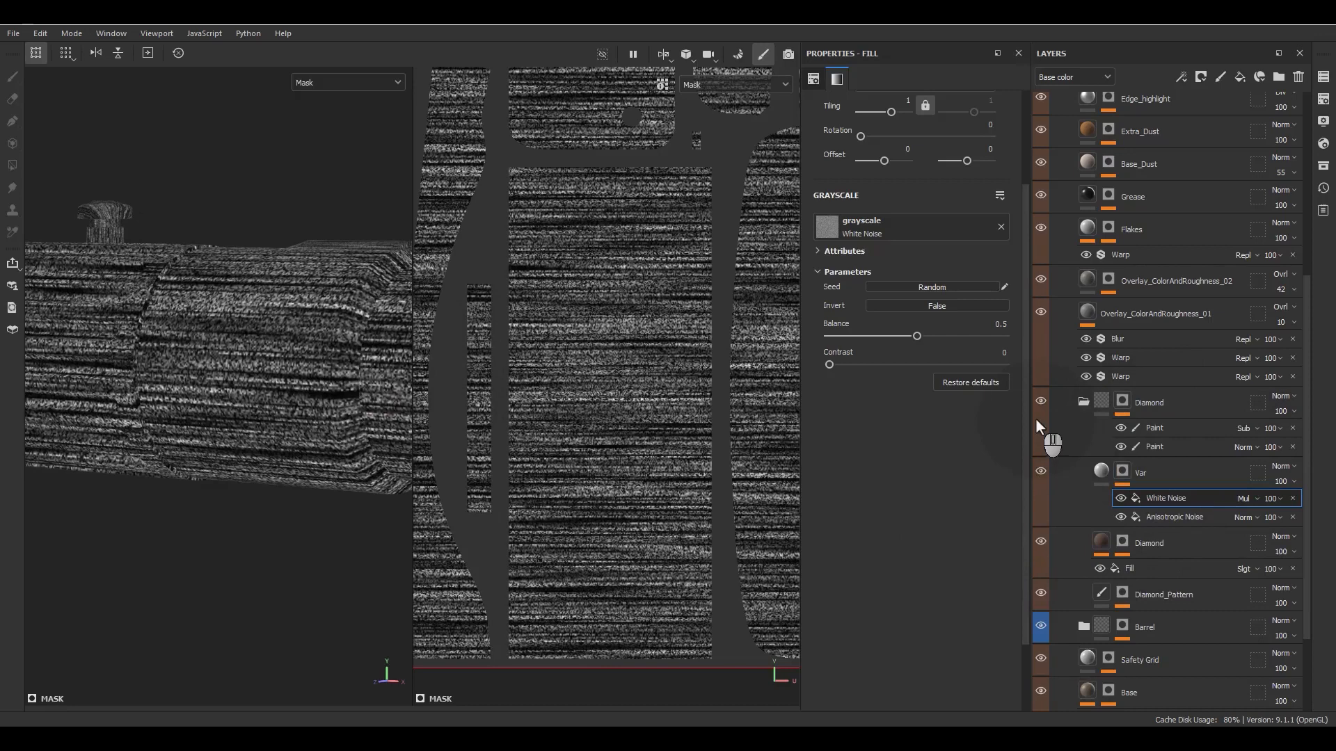
- Add a Warp filter above the White Noise fill in the Var mask and set its intensity to 0.021
left_click(1175, 505)
right_click(1175, 504)
left_click(1196, 465)
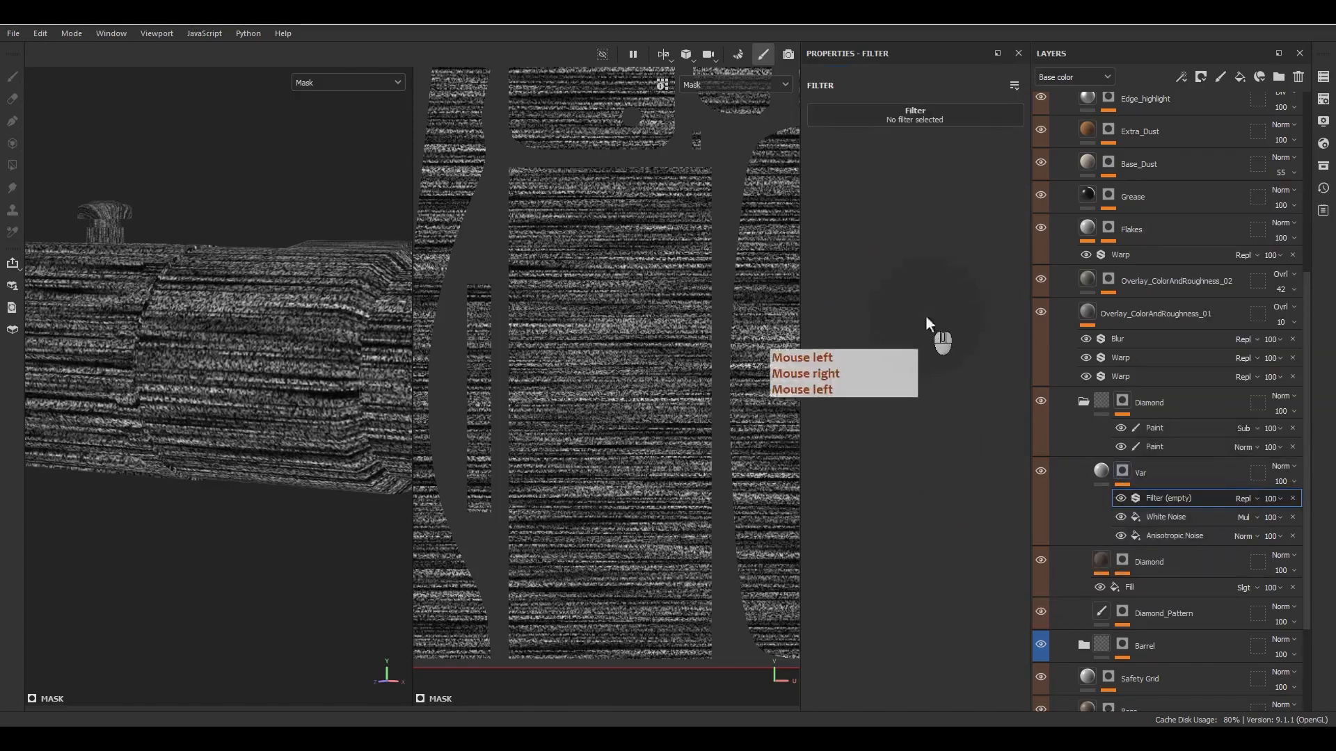
left_click(915, 115)
type("be")
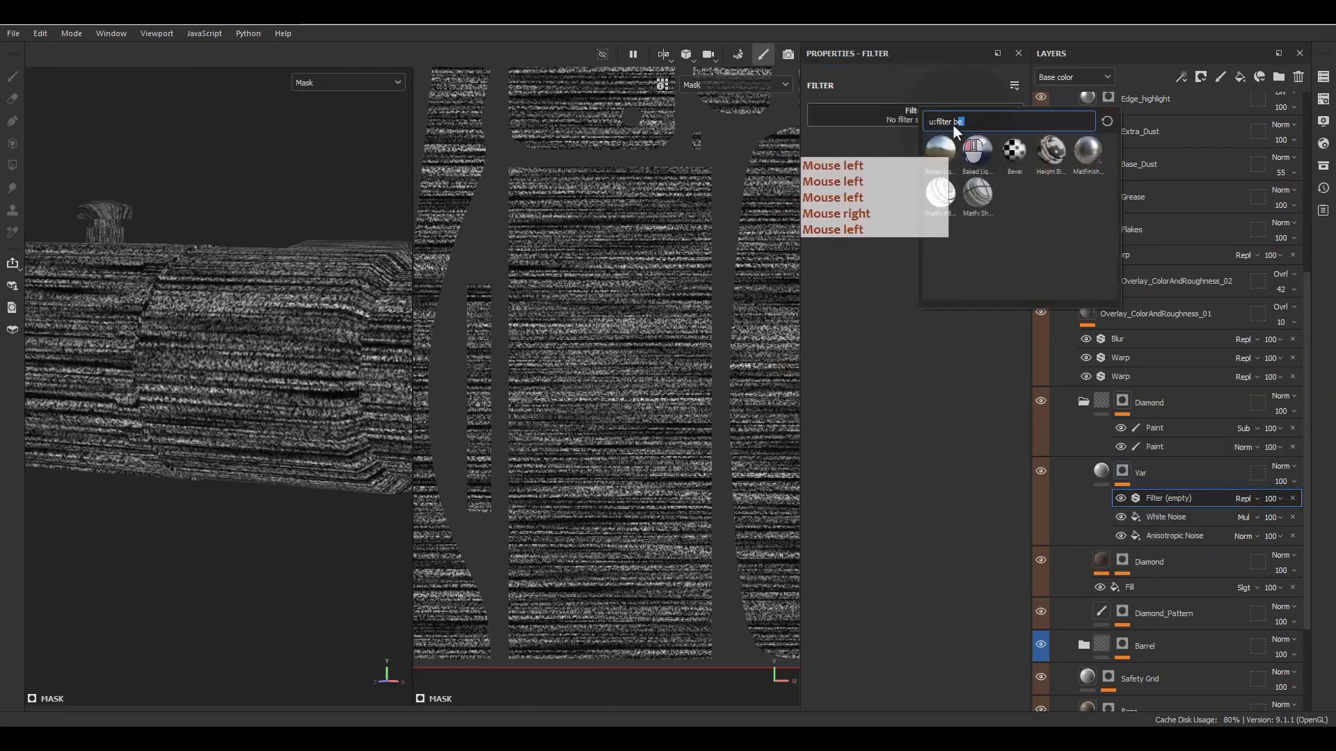
left_click_drag(953, 125, 952, 126)
type("wa")
left_click(939, 193)
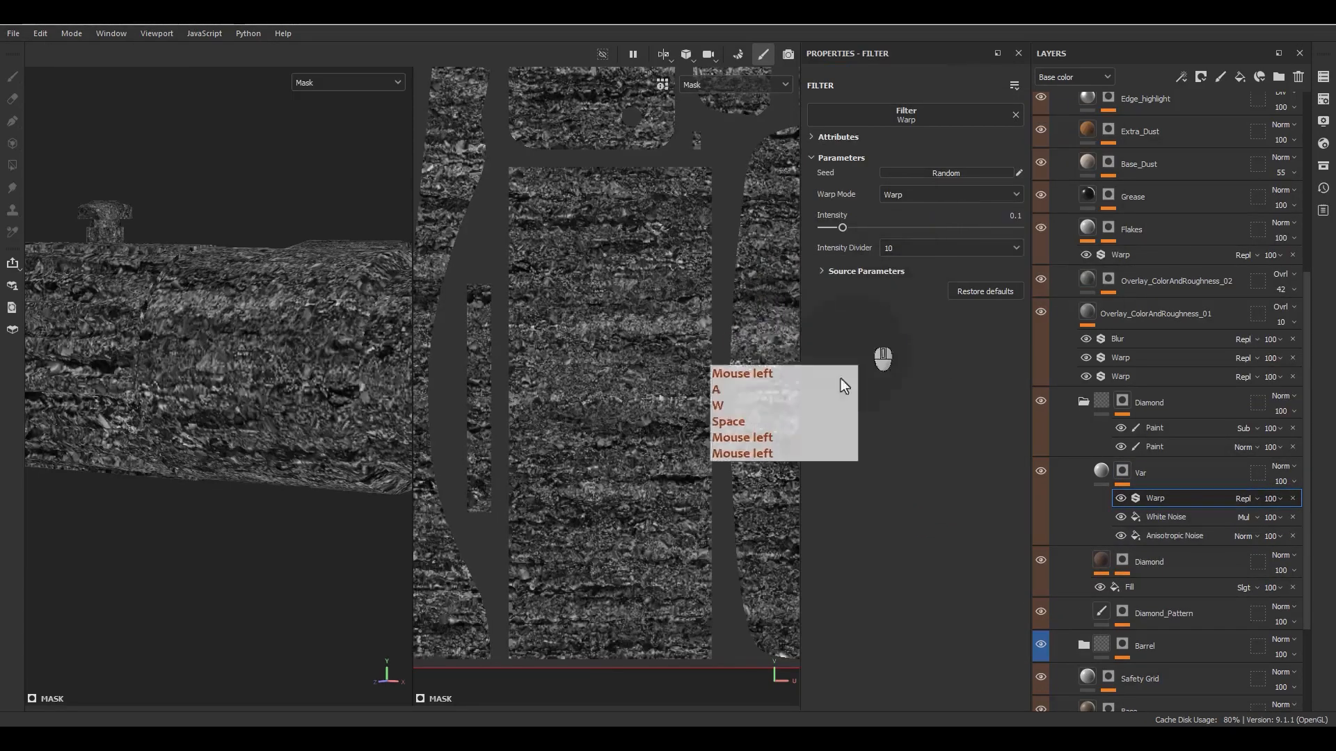
left_click_drag(838, 225, 825, 229)
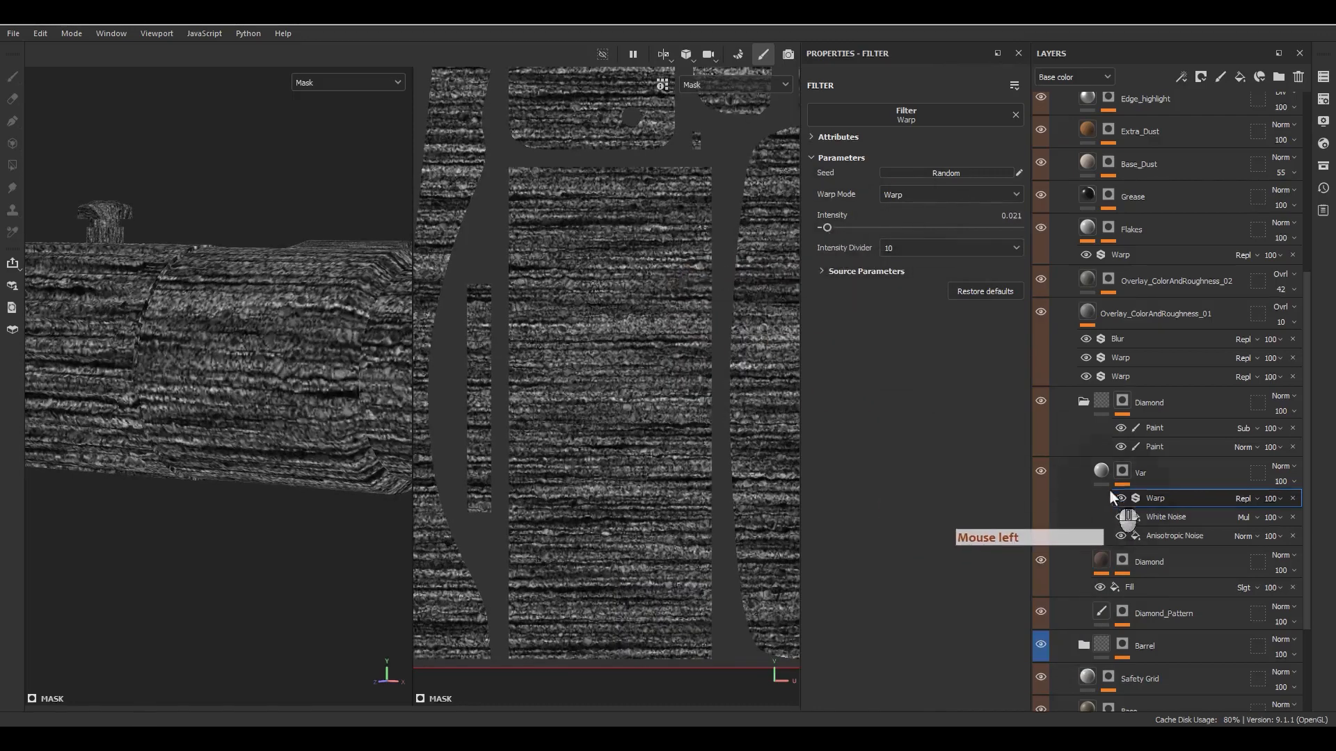
- Set the Var layer's base color blending to Soft light after checking the knurled sleeve's material up close
left_click(1102, 472)
left_click_drag(250, 353, 313, 351, "alt")
middle_click_drag(313, 351, 228, 348, "alt")
right_click_drag(228, 347, 285, 362, "alt")
left_click_drag(285, 362, 306, 386, "alt")
scroll(213, 368, "up", 5)
scroll(215, 339, "up", 3)
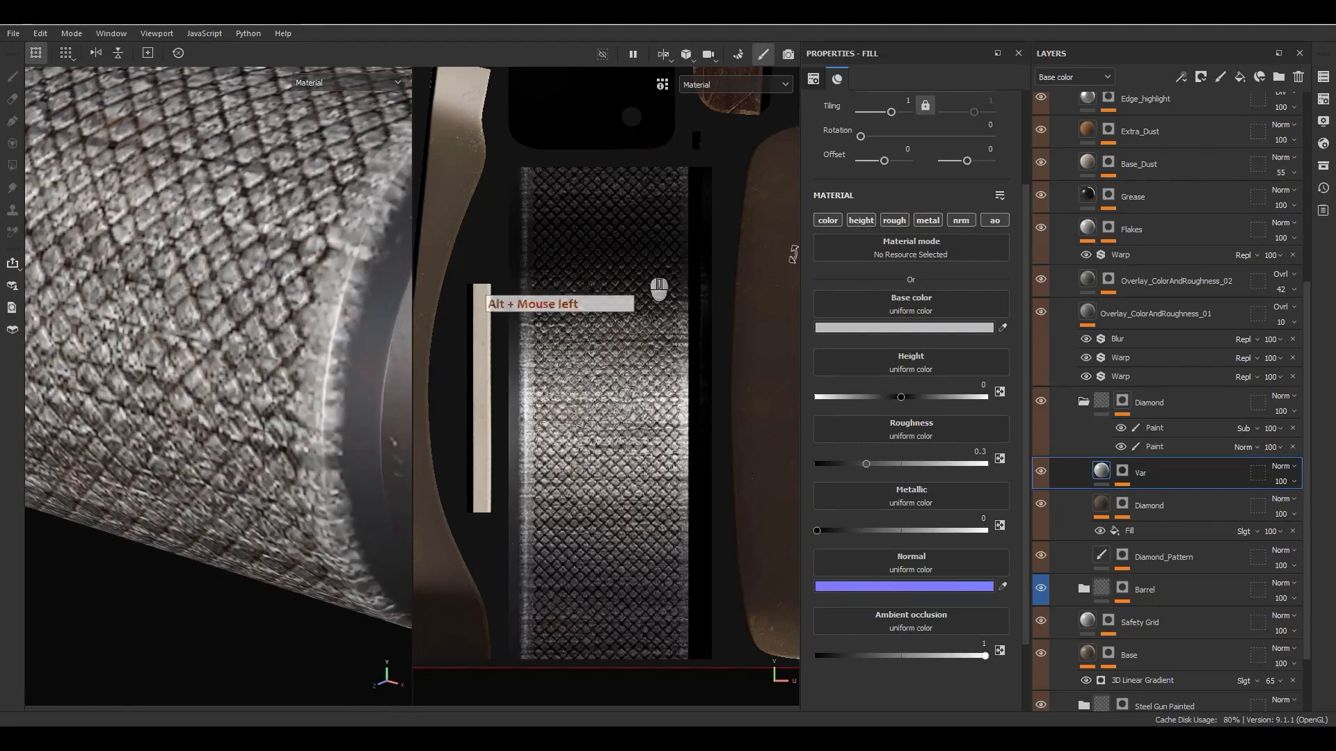
left_click(1282, 467)
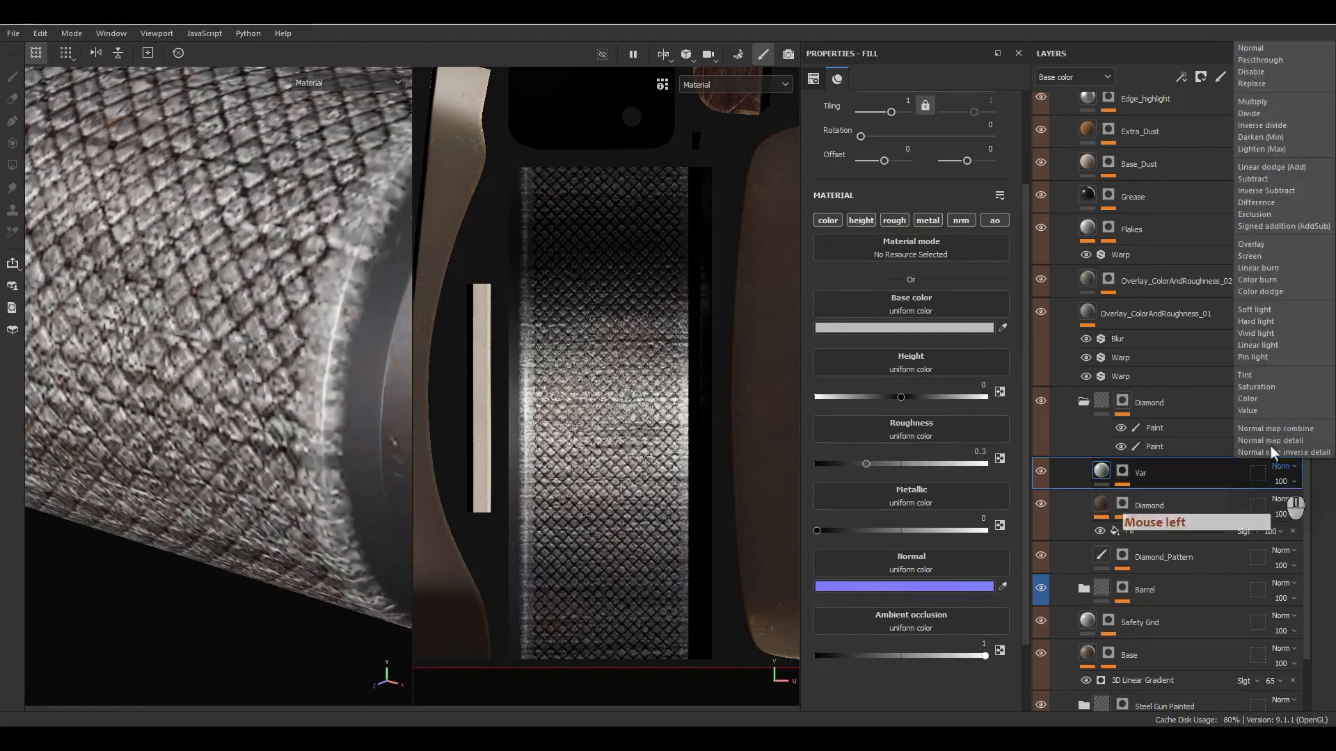
left_click(1263, 316)
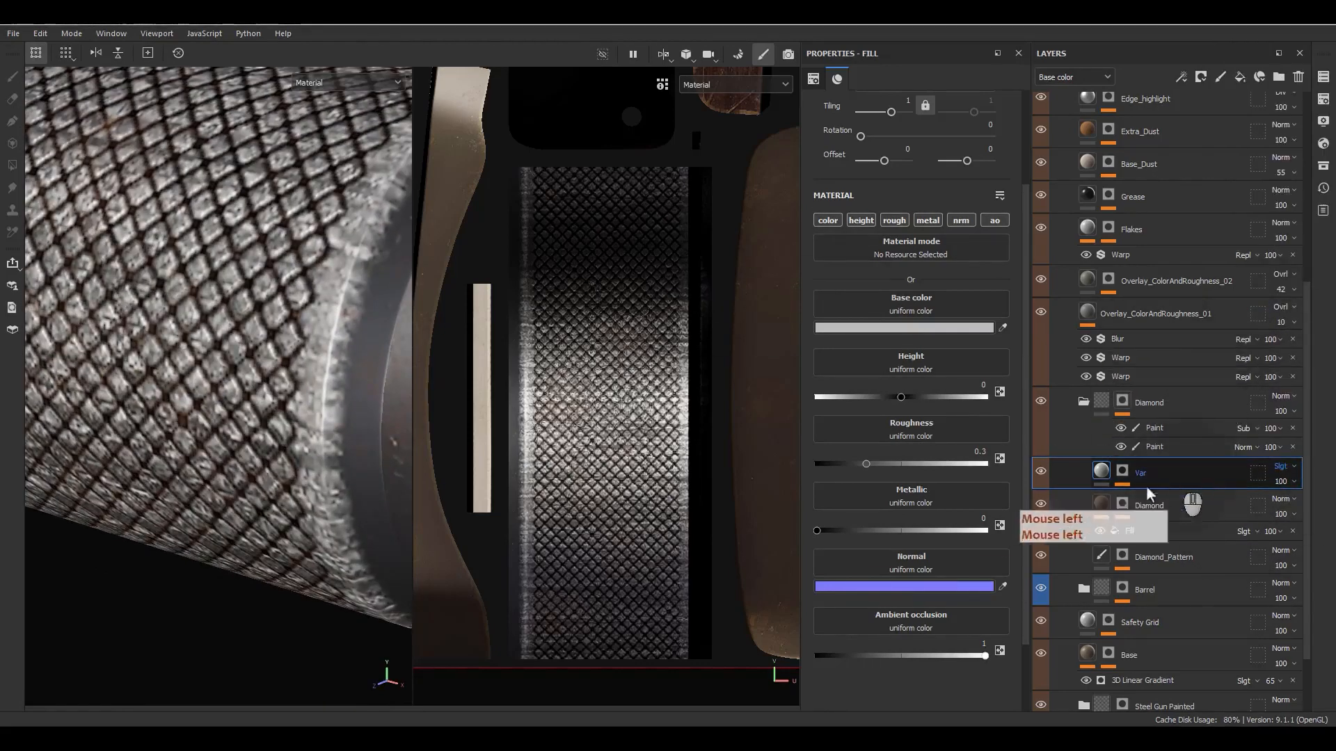
- Set the Var fill's base color to dark gray 262626
left_click(875, 327)
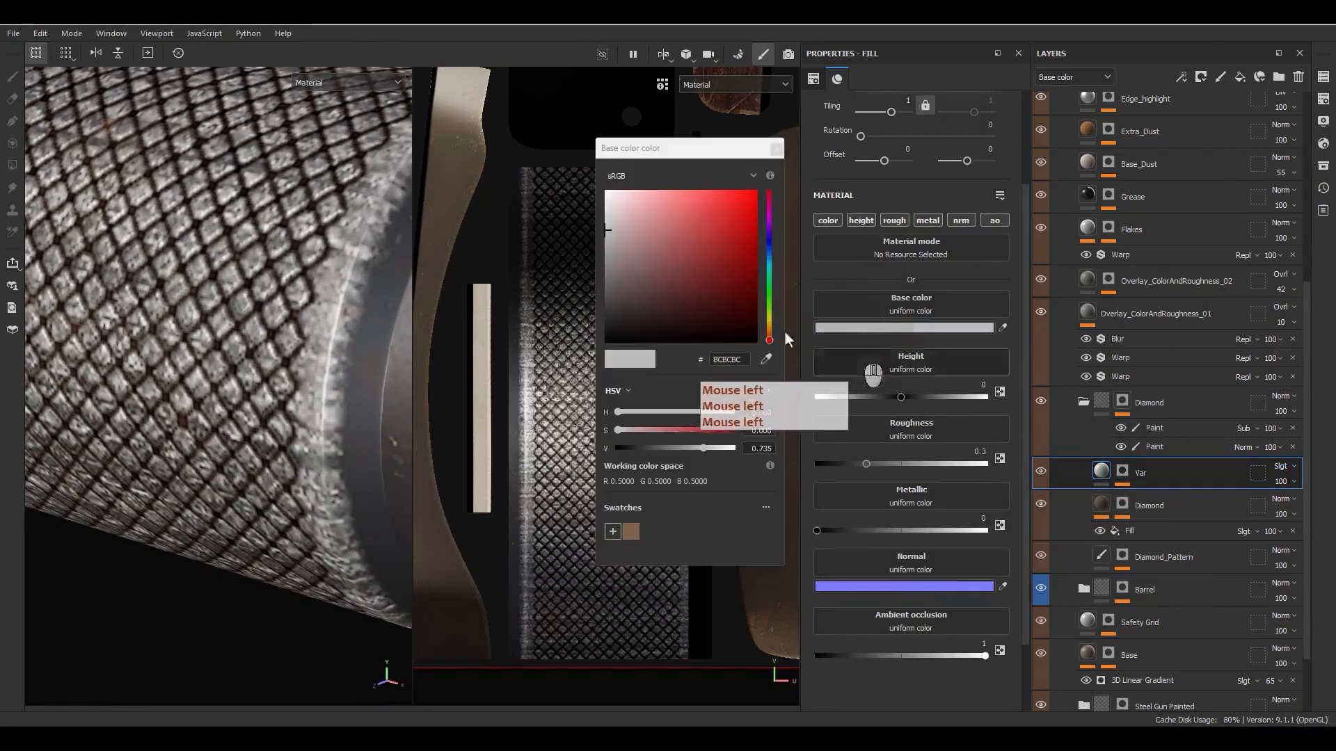
left_click(608, 317)
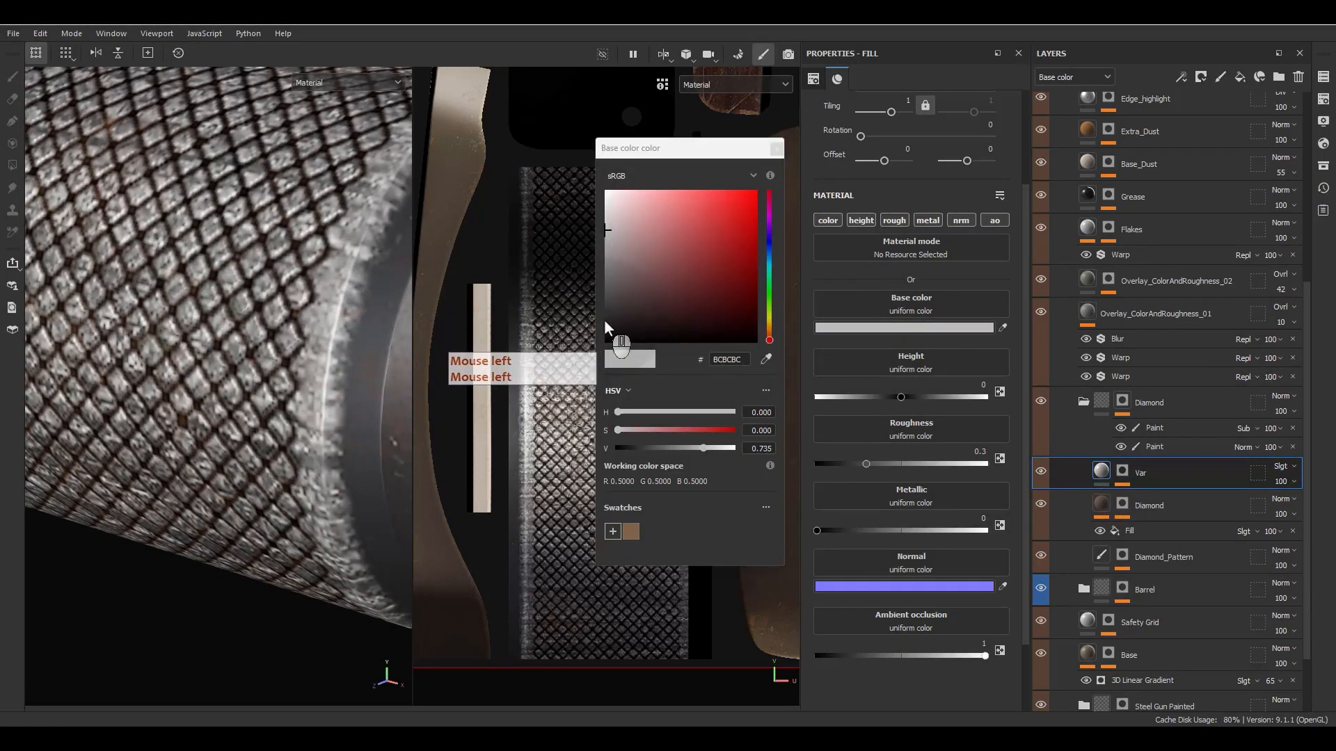
left_click(776, 148)
- Limit the Var fill to the color and height channels and set its height to 0.001
left_click(831, 220, "alt")
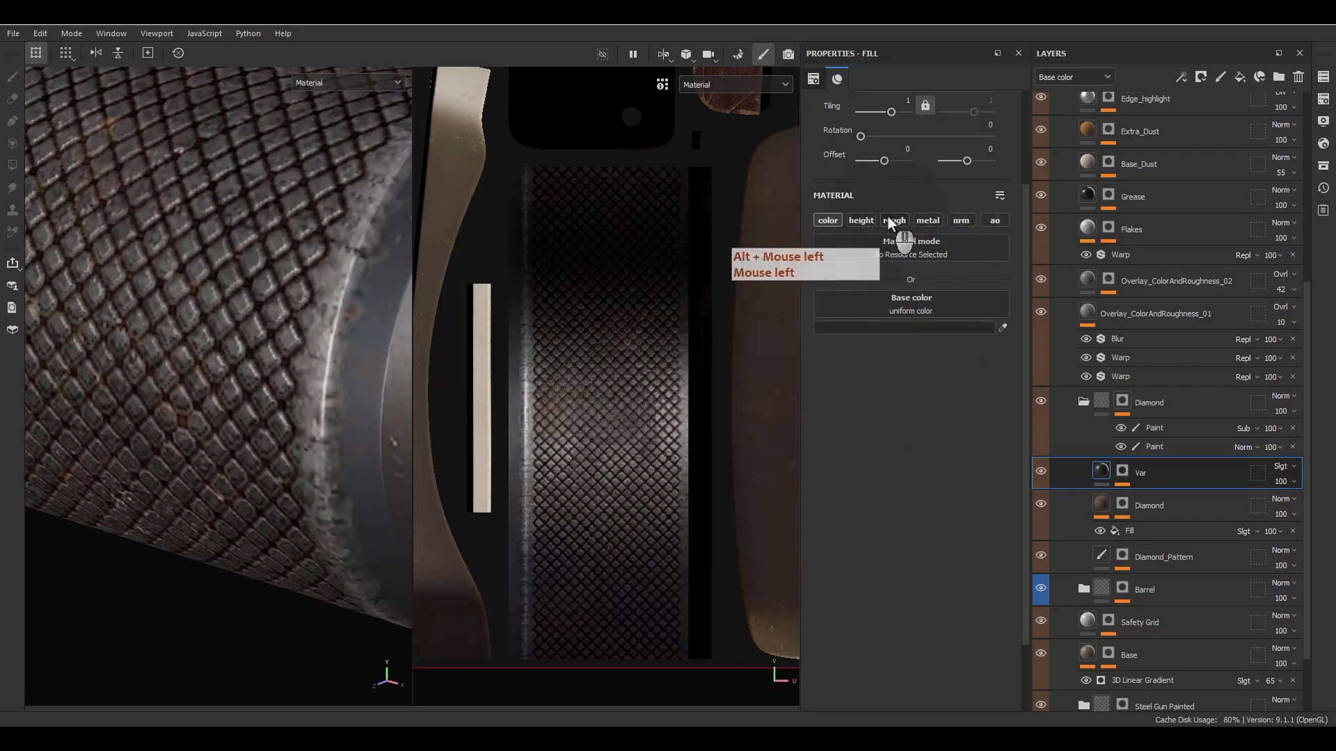
left_click(863, 221)
left_click(965, 388)
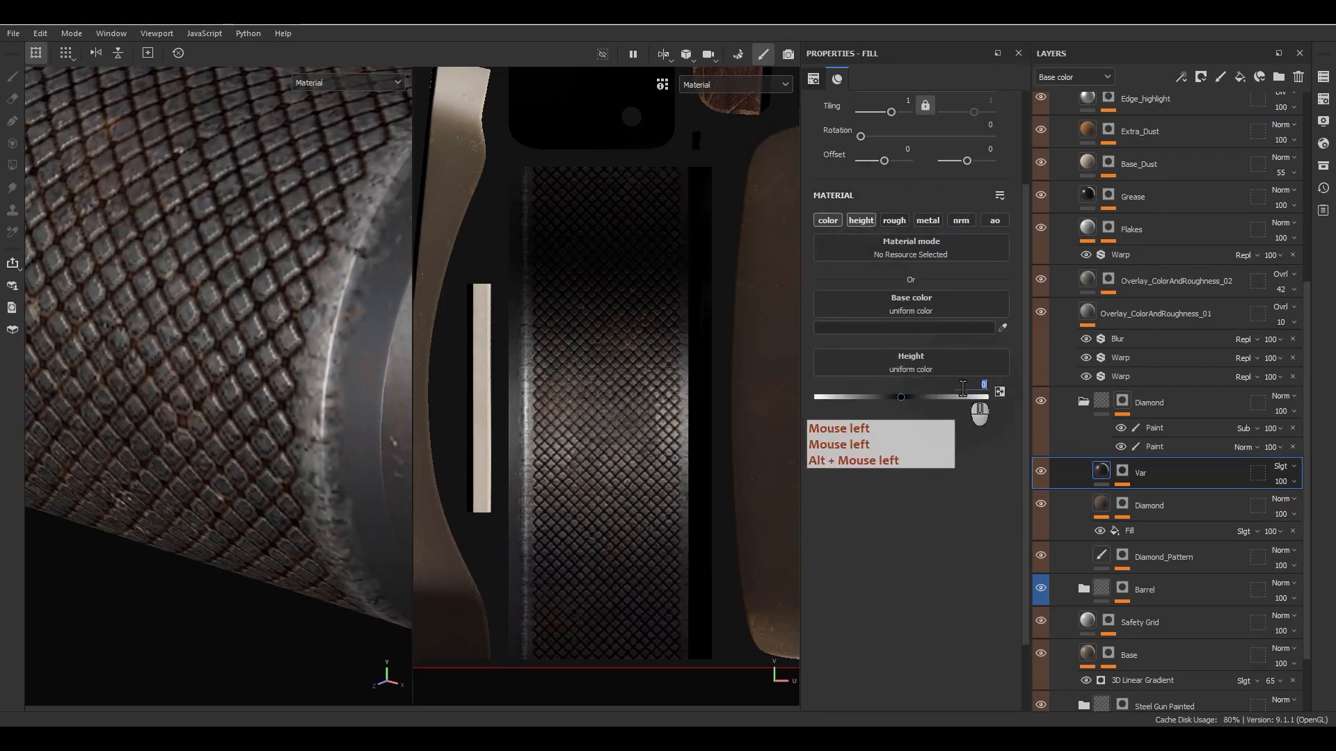
type(".001")
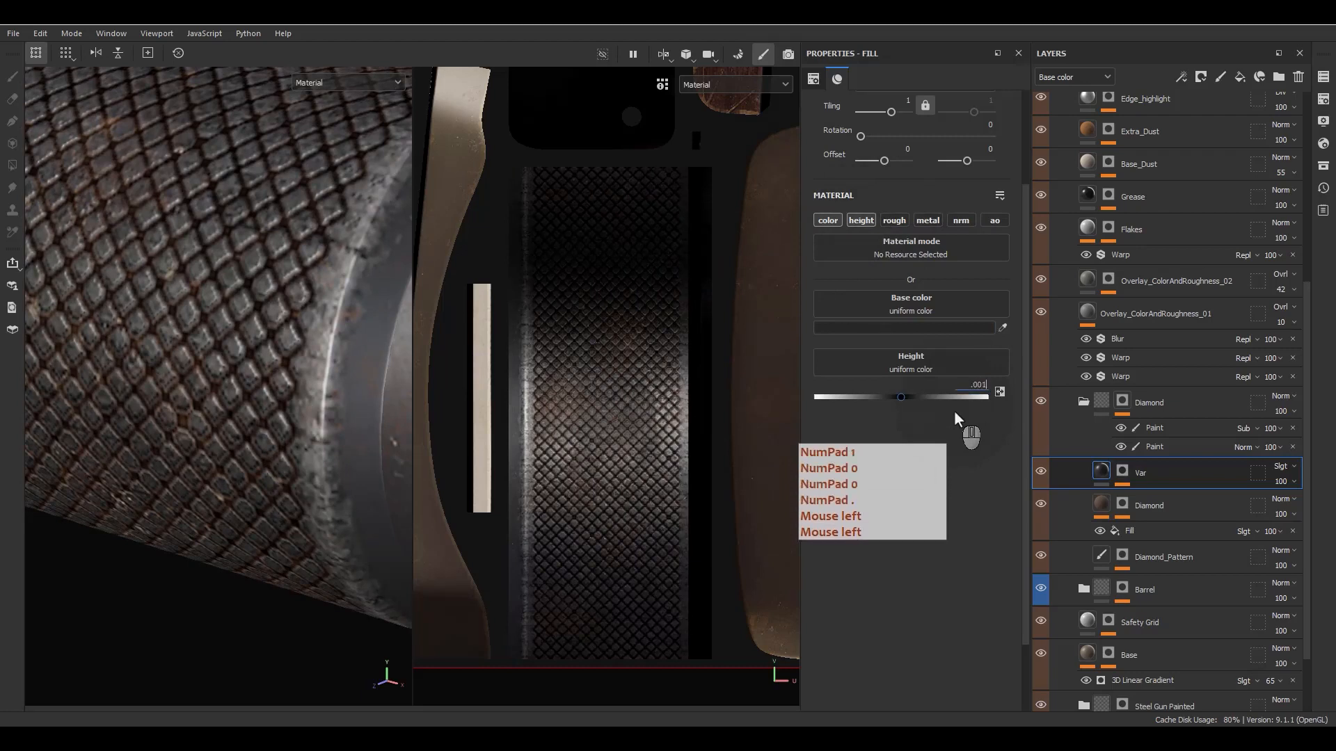
key("Return")
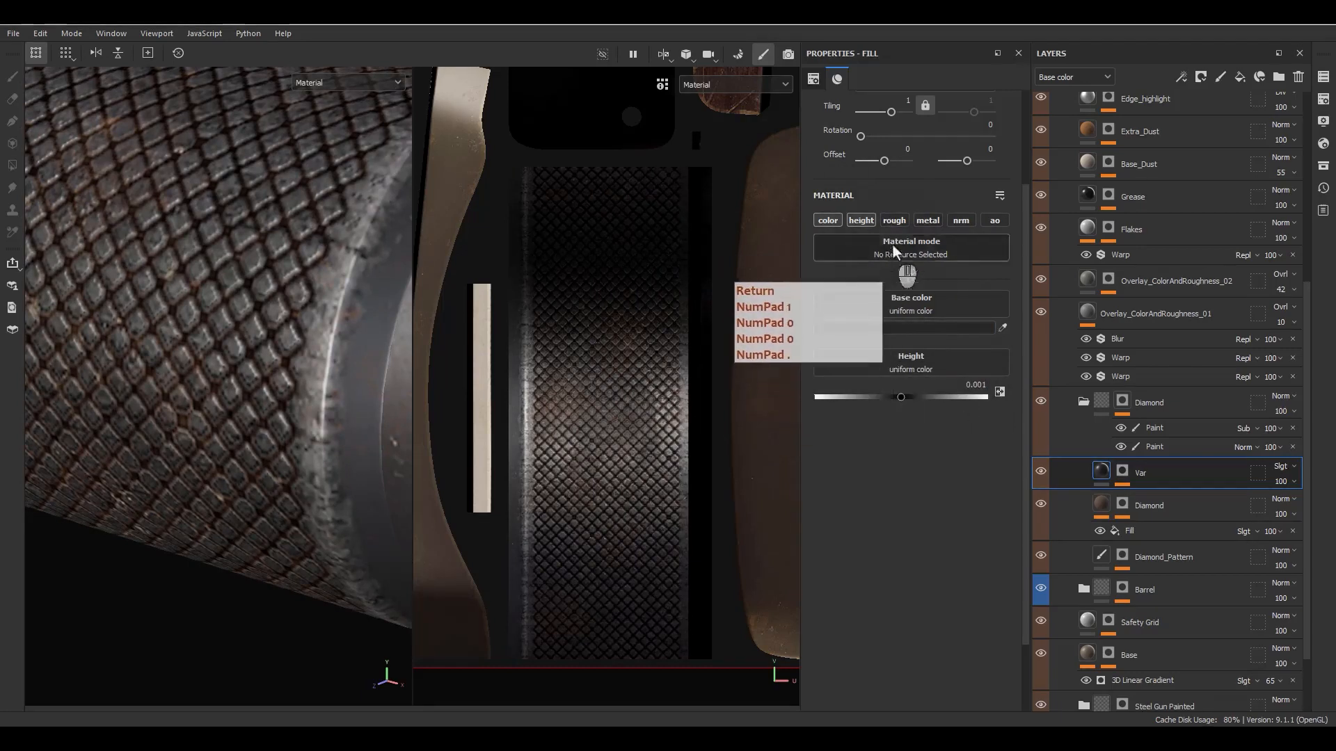
- Enable the roughness and metallic channels on the Var fill, with roughness set to 1, and review the sleeve
left_click(894, 221)
left_click_drag(891, 465, 1096, 480)
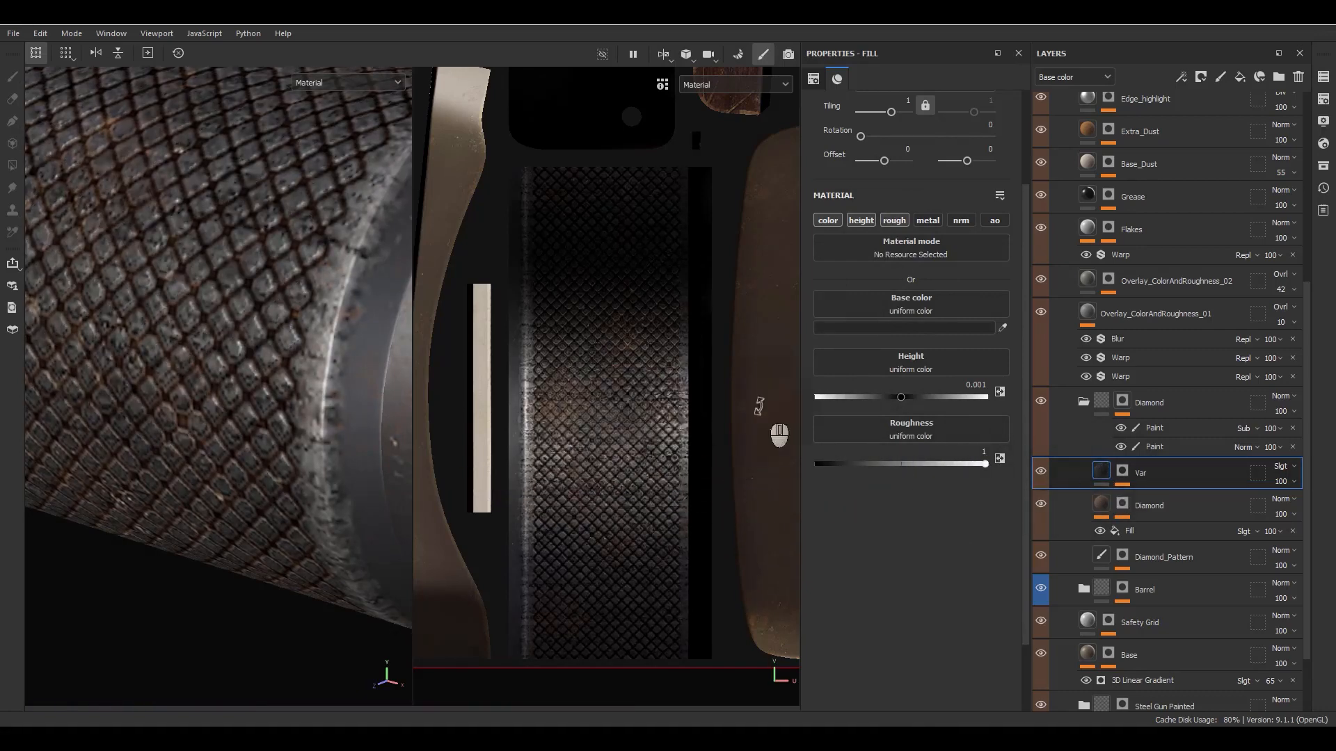
left_click(931, 222)
left_click_drag(246, 447, 245, 396, "alt")
right_click_drag(245, 397, 254, 336, "alt")
left_click_drag(253, 337, 221, 389, "alt")
right_click_drag(221, 389, 257, 531, "alt")
left_click_drag(257, 531, 313, 466, "alt")
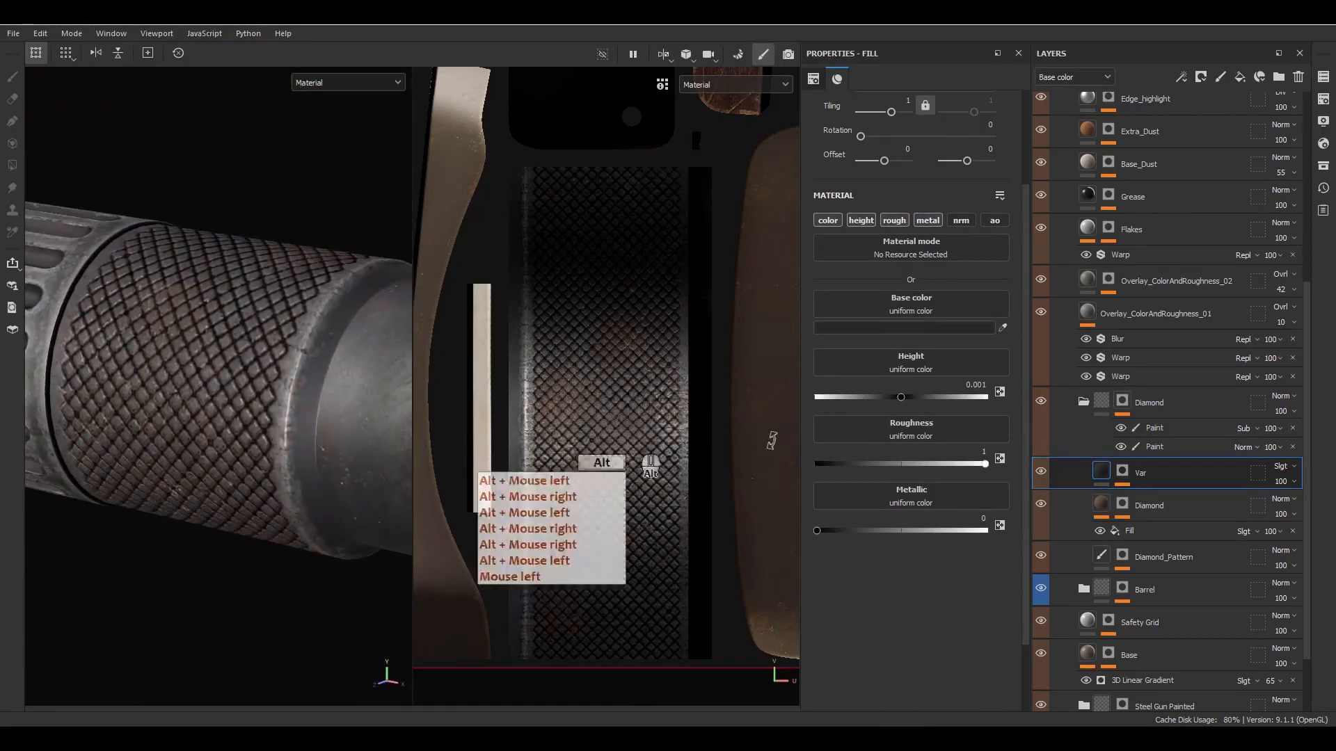
- Add a Levels effect above the Warp in the Var mask with input black 0.184, midtone 0.803 and white 0.729
left_click(1125, 478, "alt")
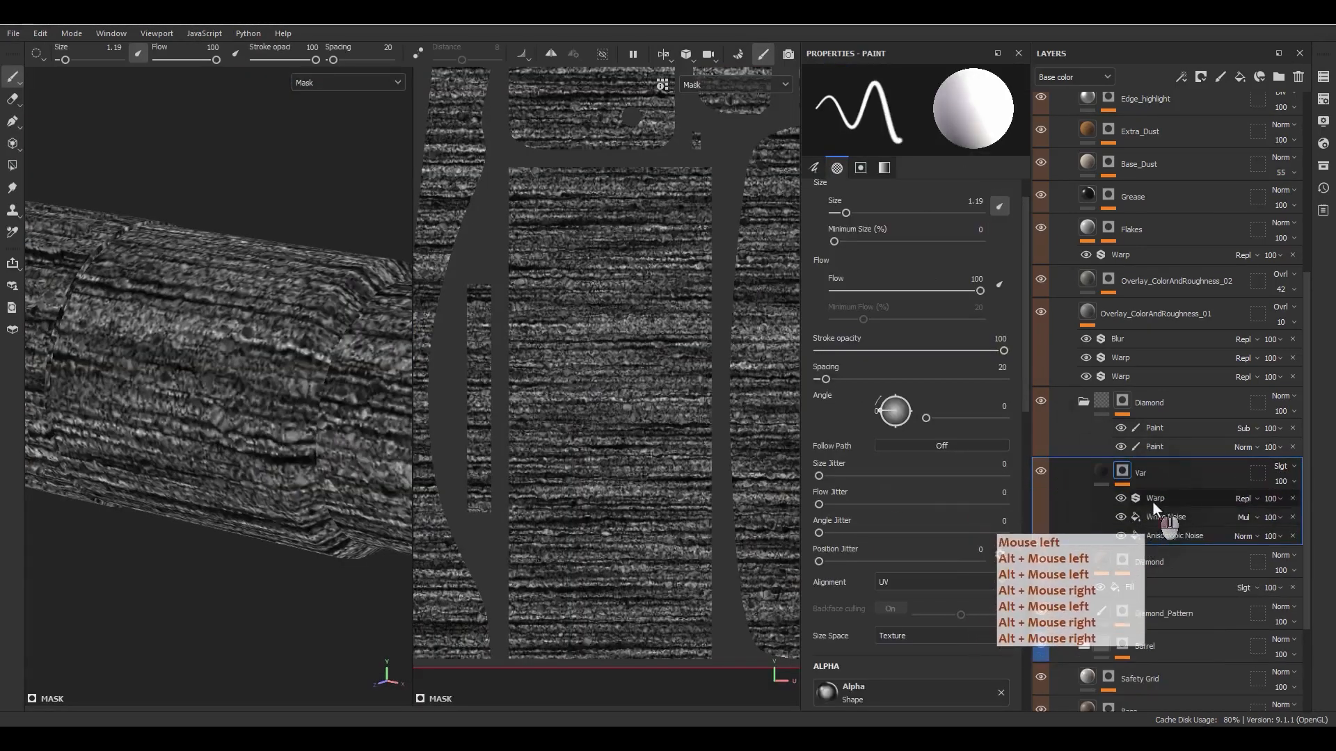
left_click(1154, 500)
right_click(1148, 501)
left_click(1188, 426)
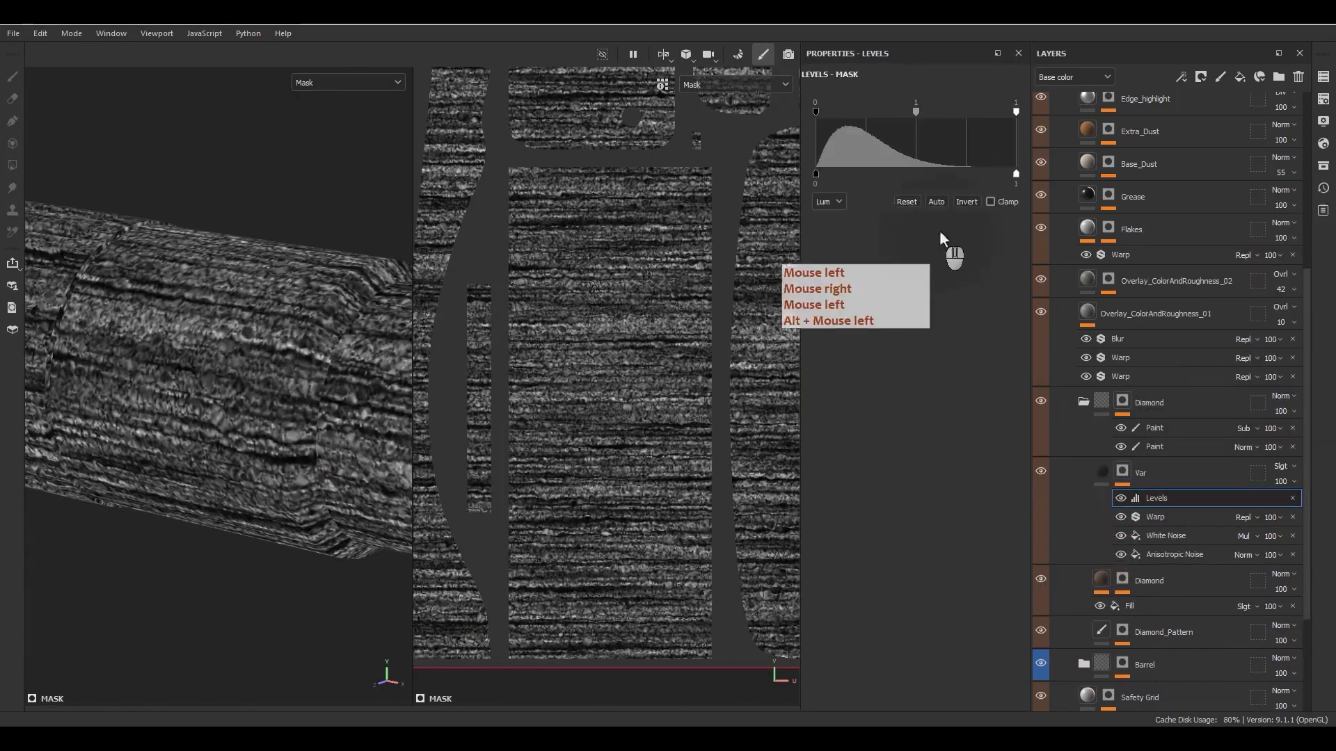
left_click_drag(1015, 112, 961, 111)
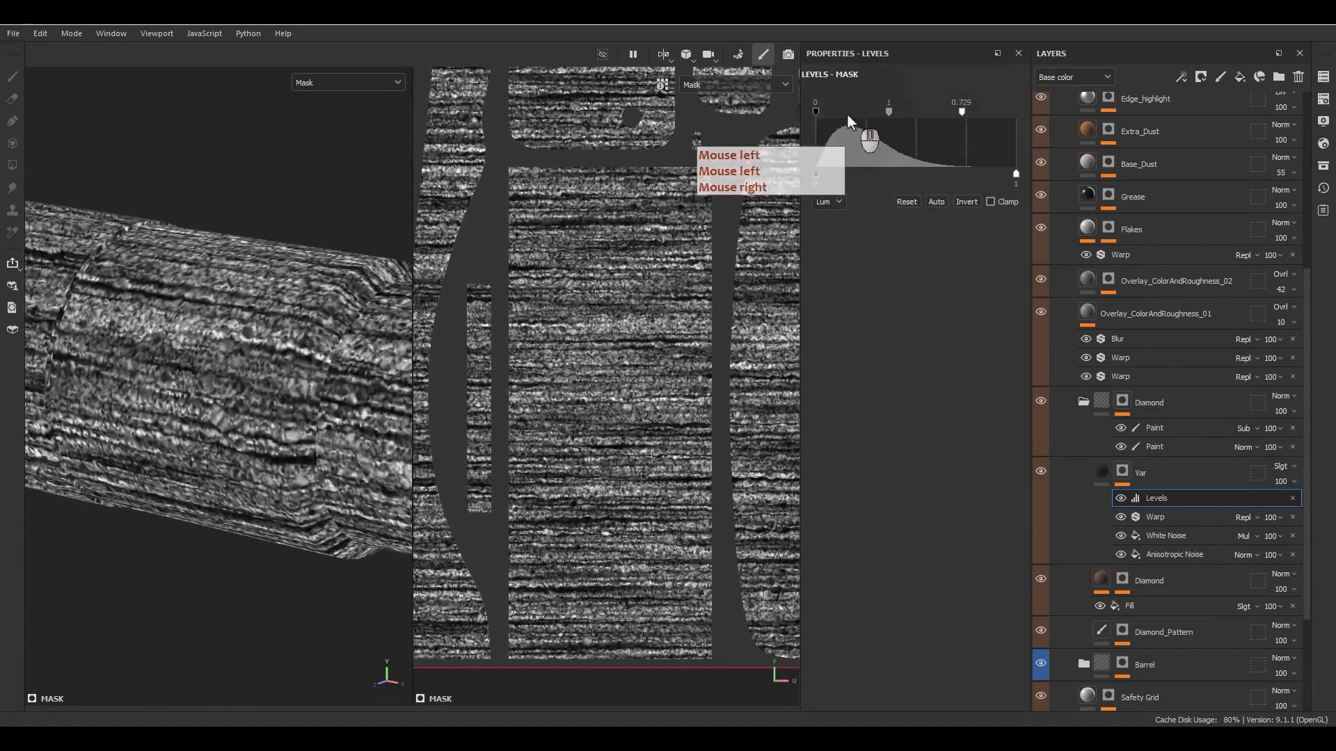
left_click_drag(815, 113, 852, 114)
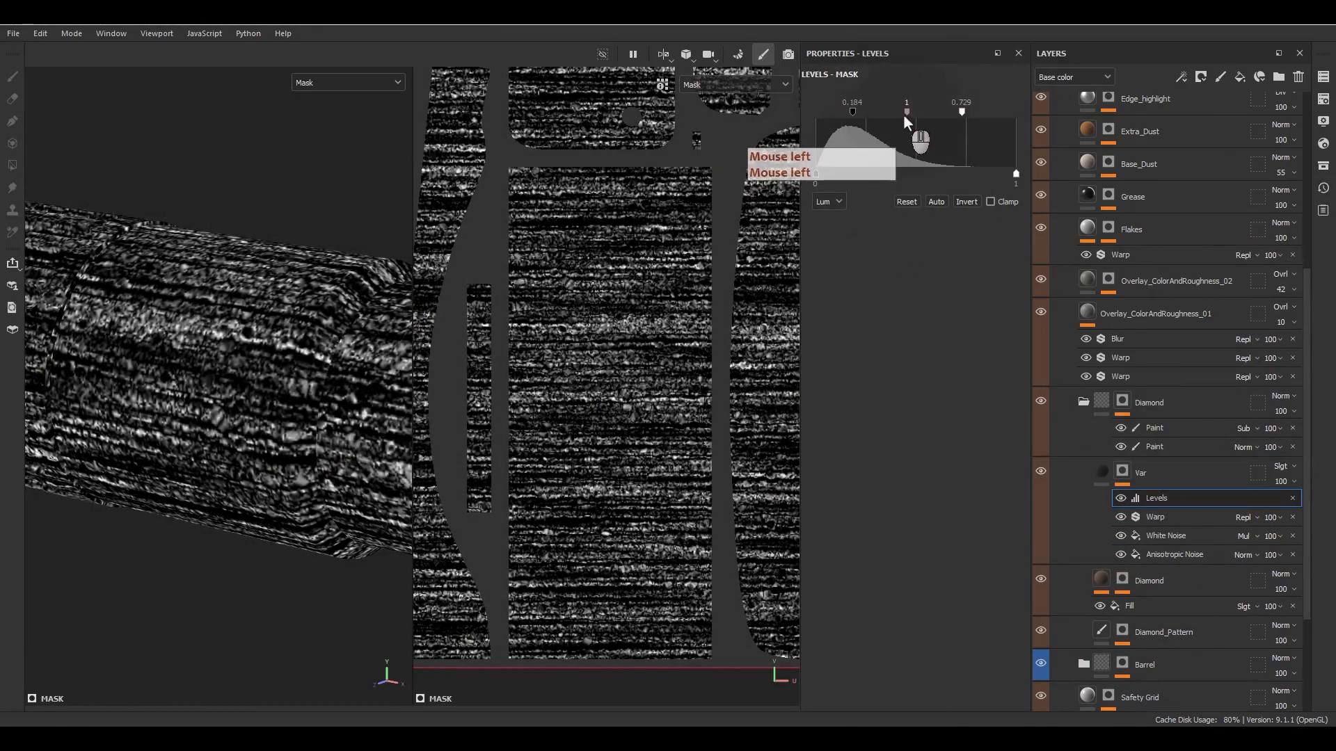
key("m")
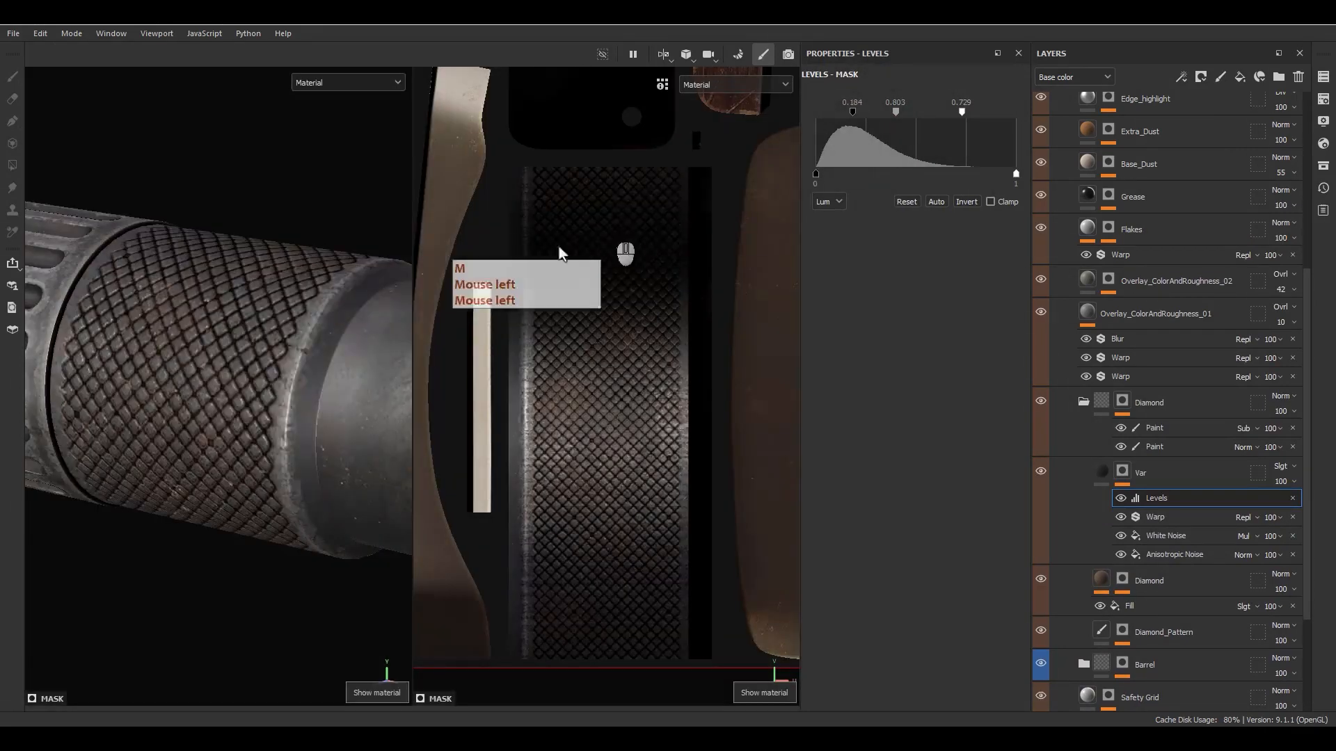
left_click_drag(342, 362, 350, 409, "alt")
right_click_drag(350, 409, 292, 511, "alt")
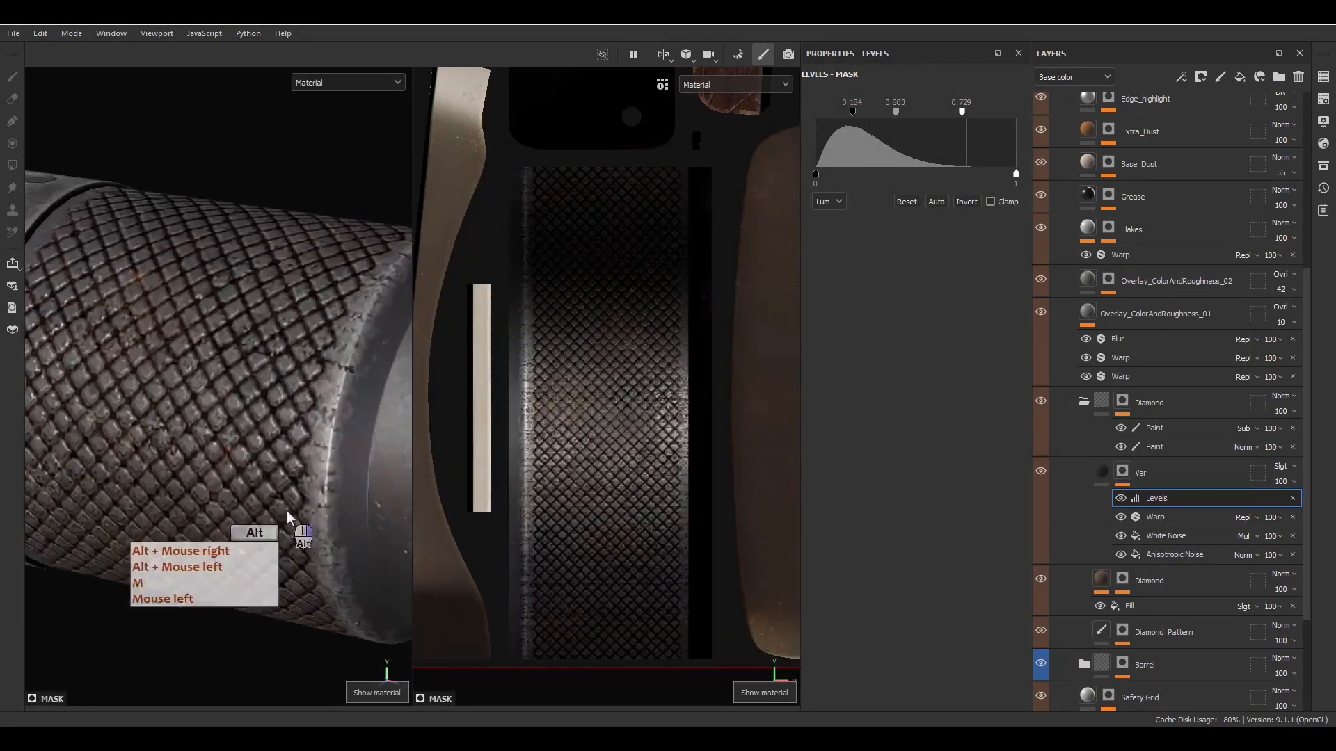
left_click_drag(292, 511, 344, 418, "alt")
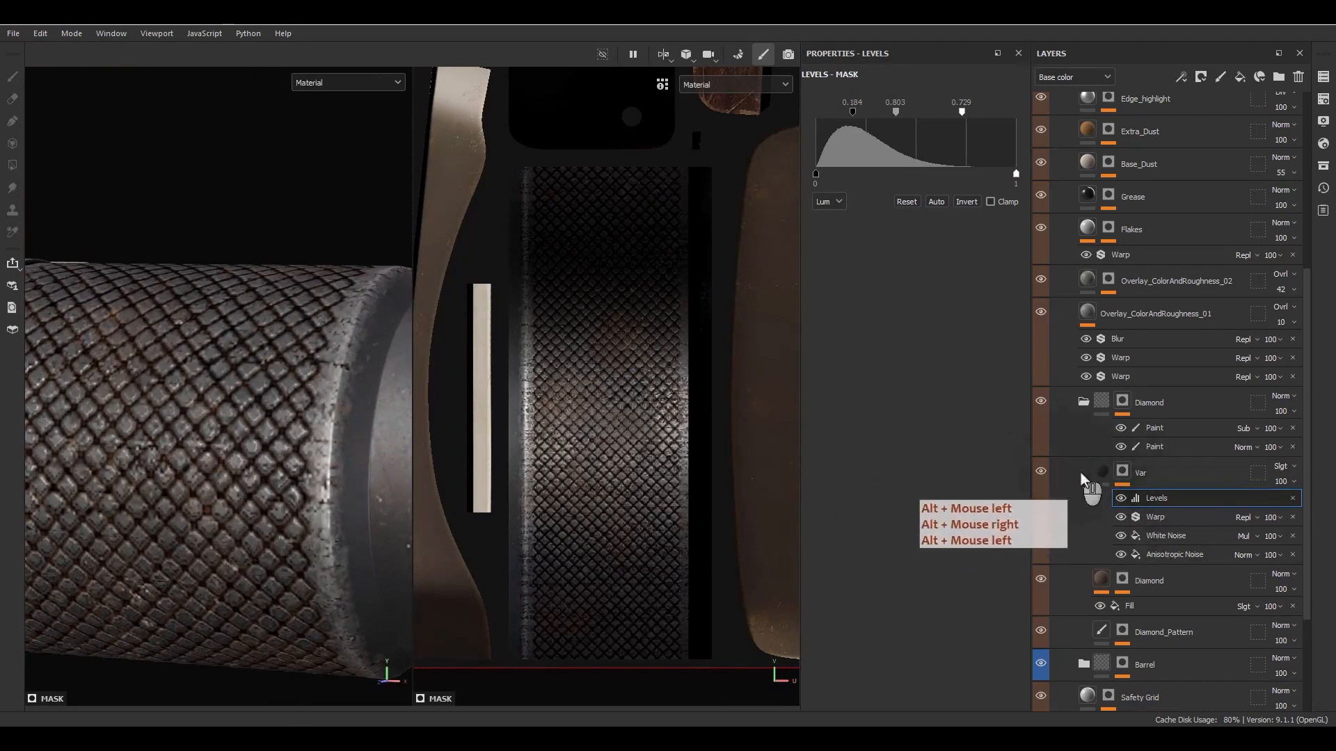
- Lower the Var mask Levels' input black to 0.094 and reduce its input white for a stronger, brighter noise
left_click_drag(836, 120, 833, 120)
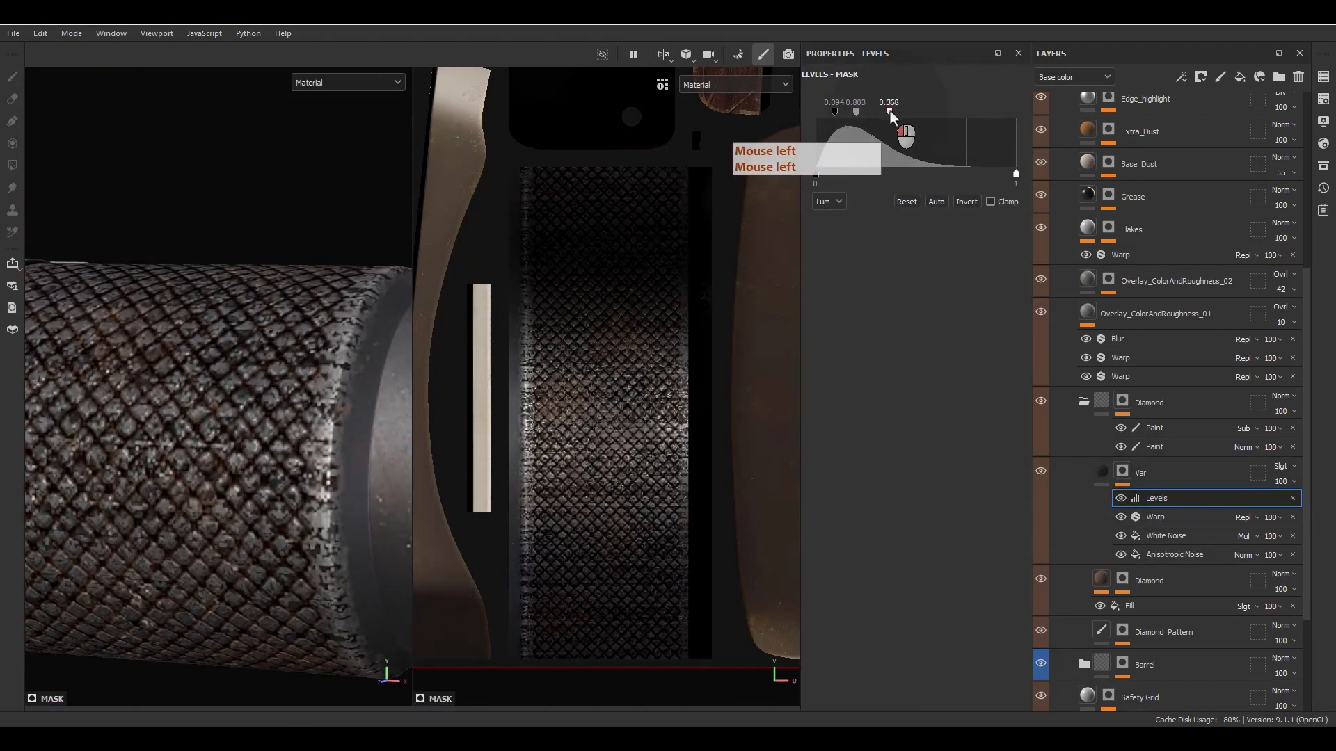
left_click_drag(915, 112, 928, 112)
left_click_drag(163, 497, 284, 545, "alt")
right_click_drag(283, 545, 240, 511, "alt")
- Set the Var fill's roughness to 0.7068 and compare the roughness channel with Var hidden and shown
left_click(1100, 474)
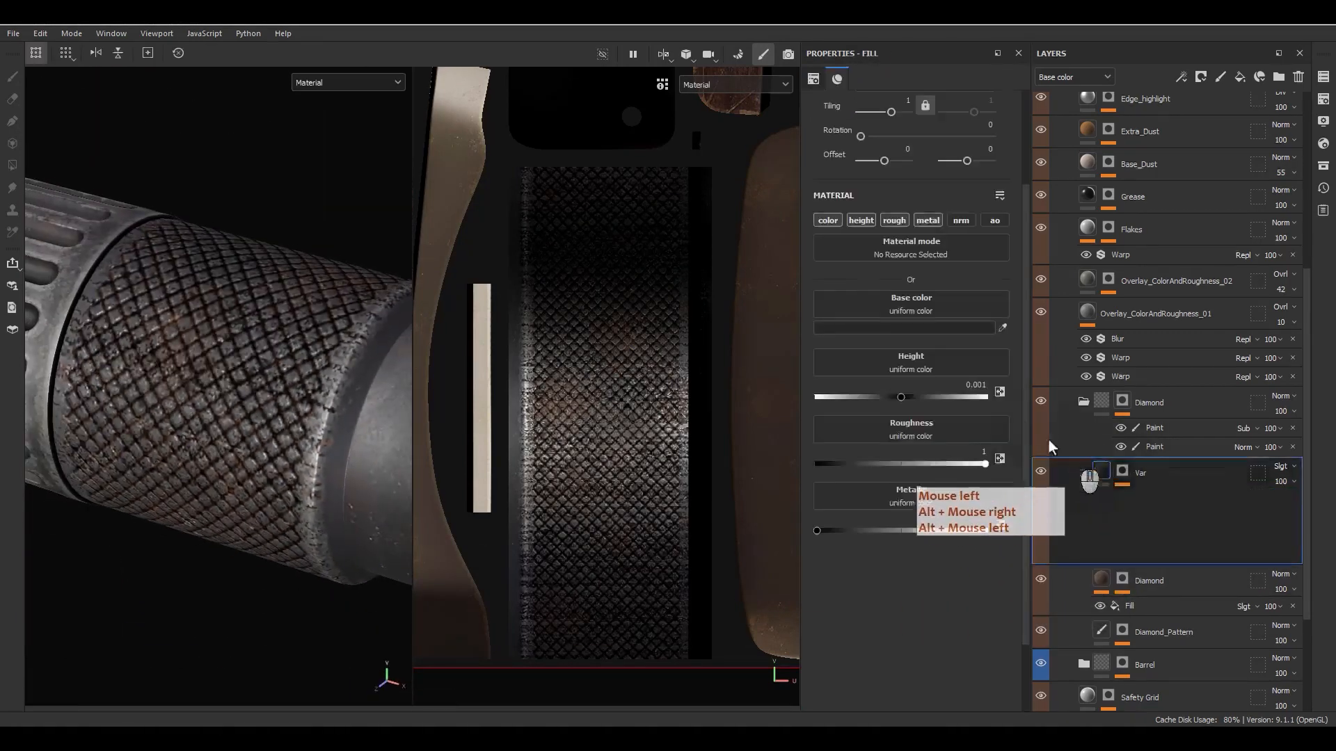
left_click_drag(894, 460, 936, 459)
key("c")
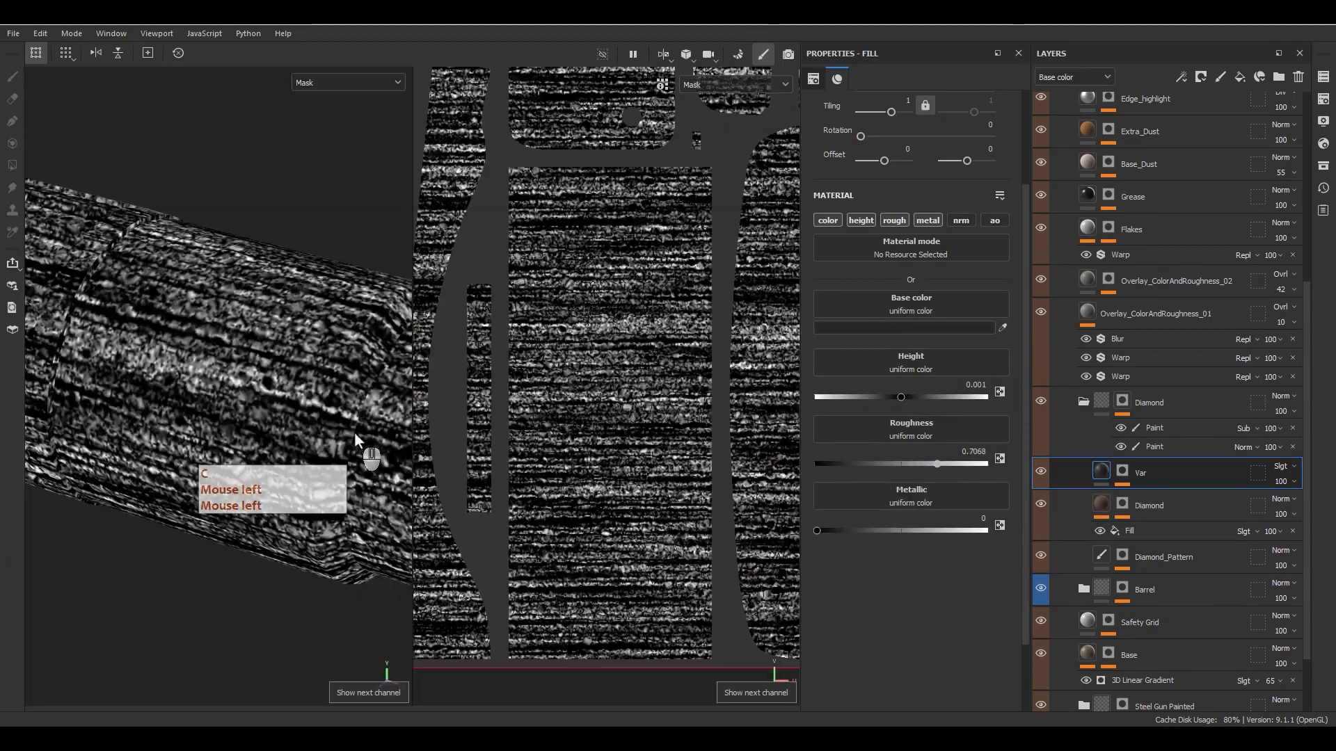
key("c")
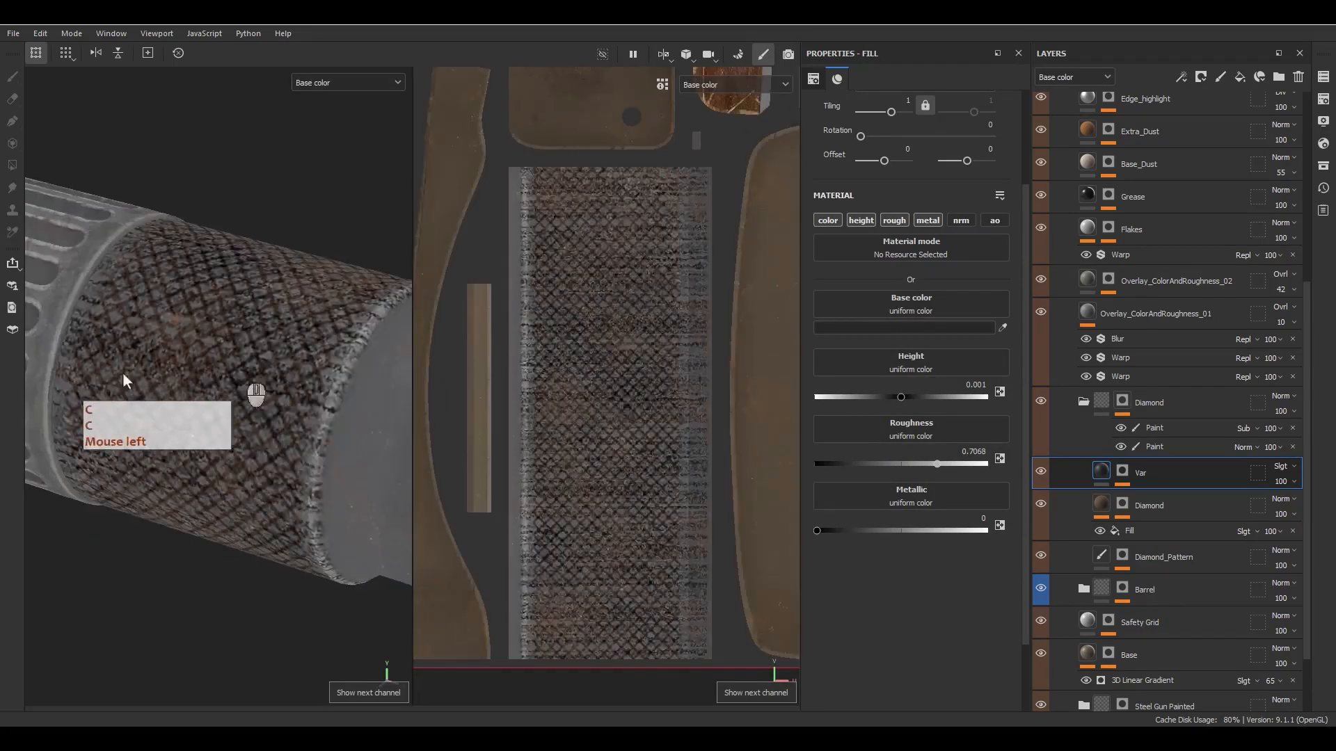
key("c")
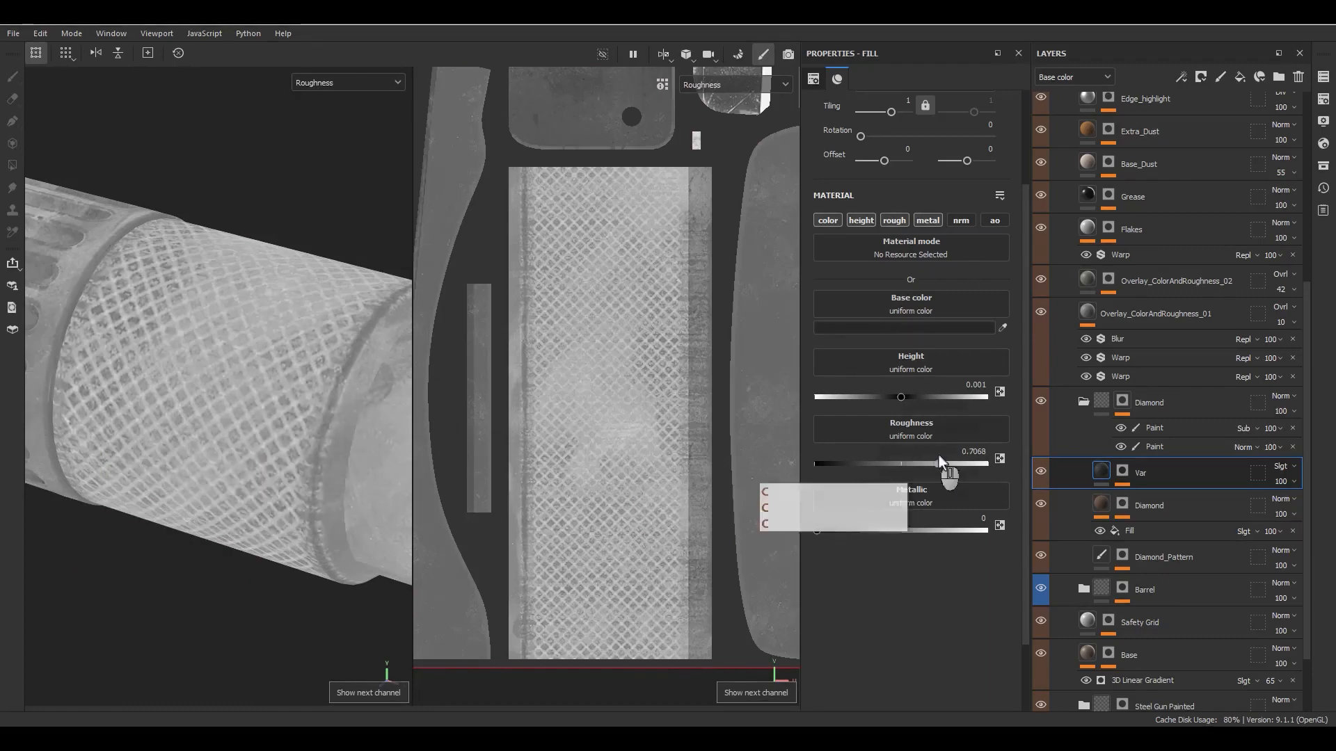
left_click(1039, 473)
left_click(1039, 473)
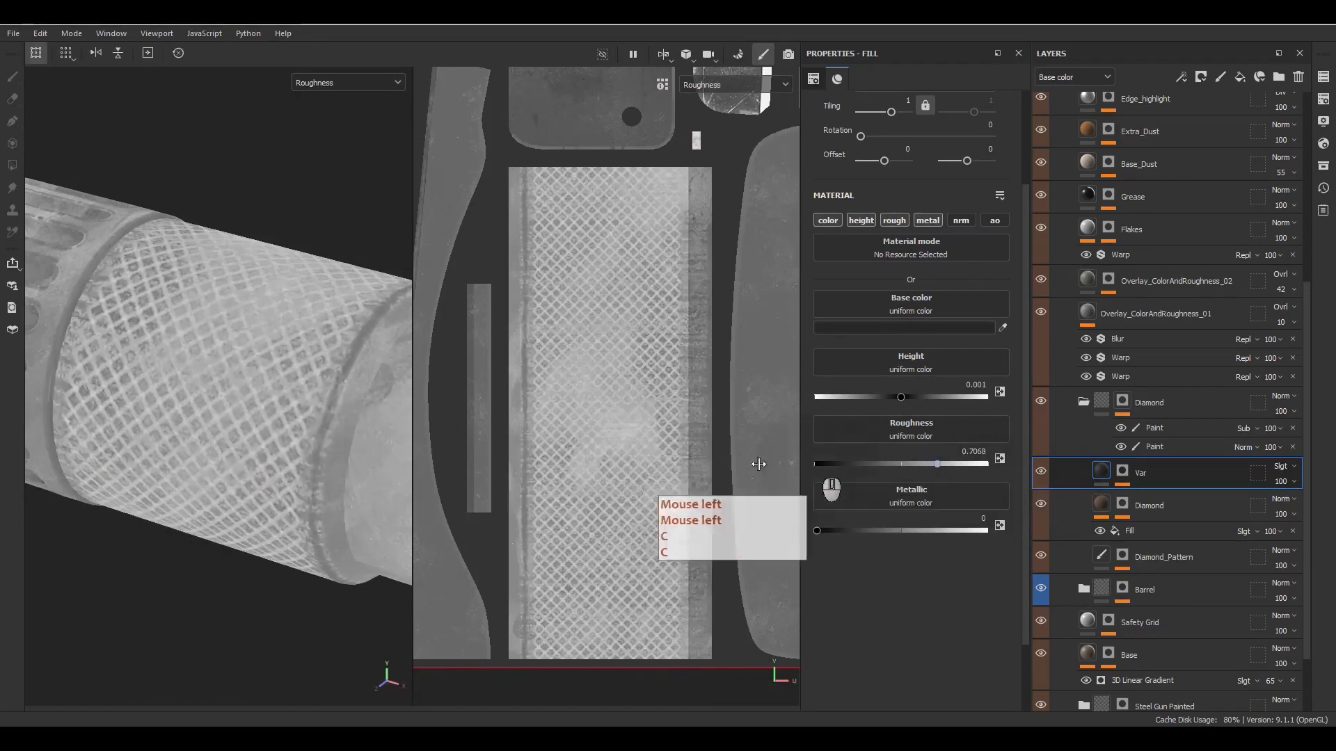
key("m")
- Add a fill layer named Coat above Var in the Diamond group, with the scope's knurled sleeve in close view
scroll(334, 387, "down", 12)
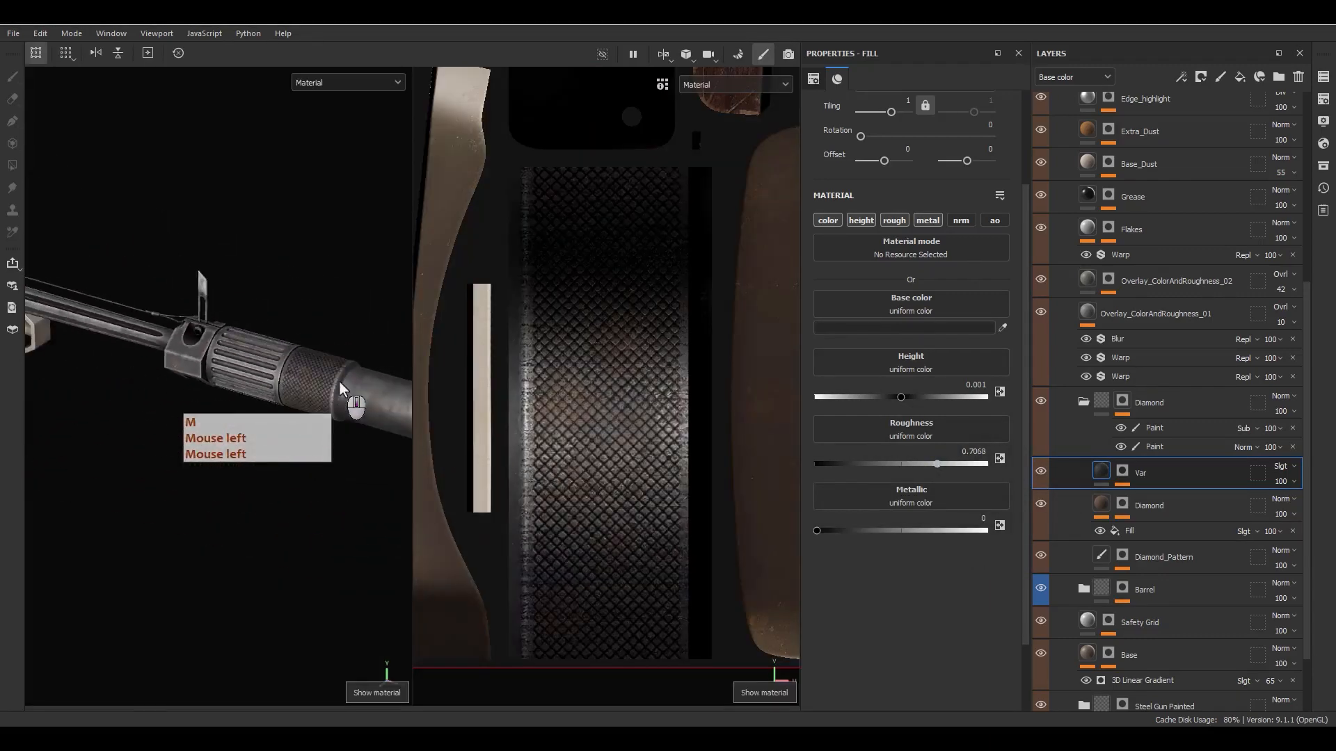
middle_click_drag(240, 374, 393, 487, "alt")
middle_click_drag(127, 396, 184, 380, "alt")
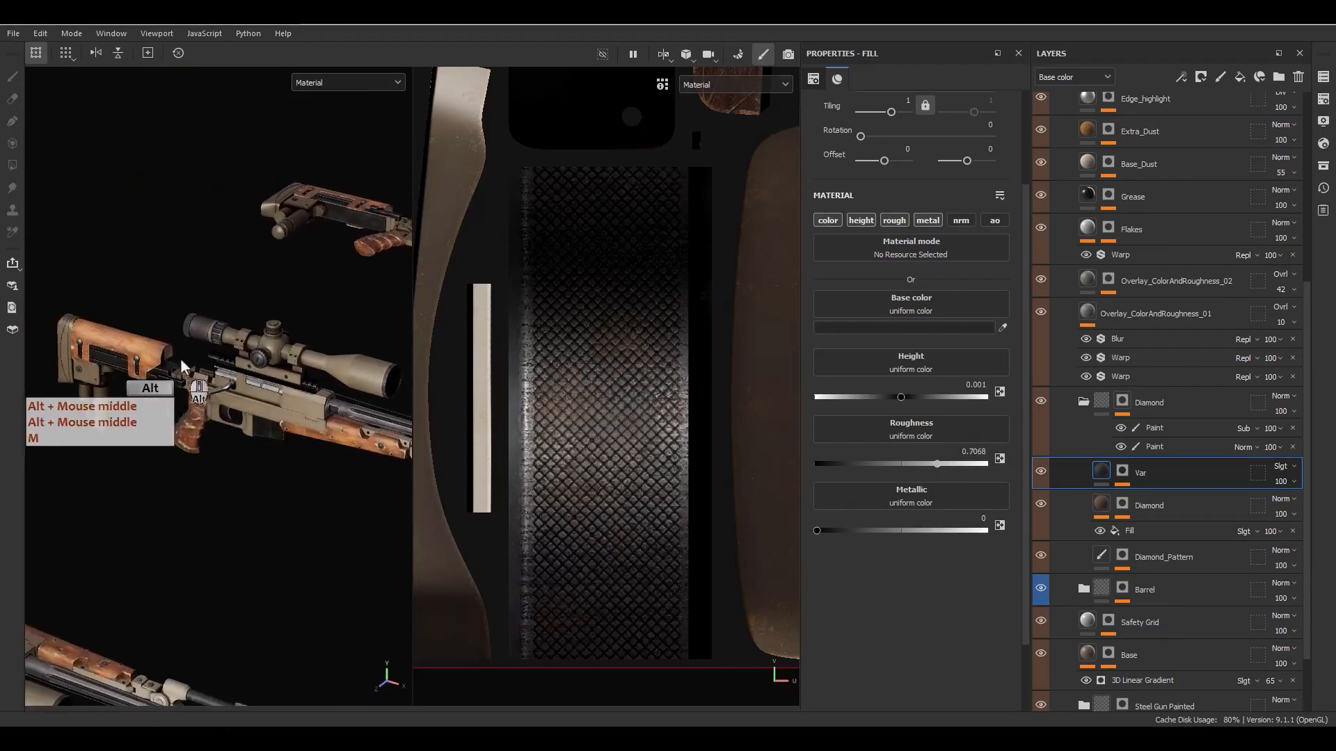
scroll(167, 304, "up", 6)
scroll(167, 304, "up", 3)
left_click_drag(167, 304, 237, 348, "alt")
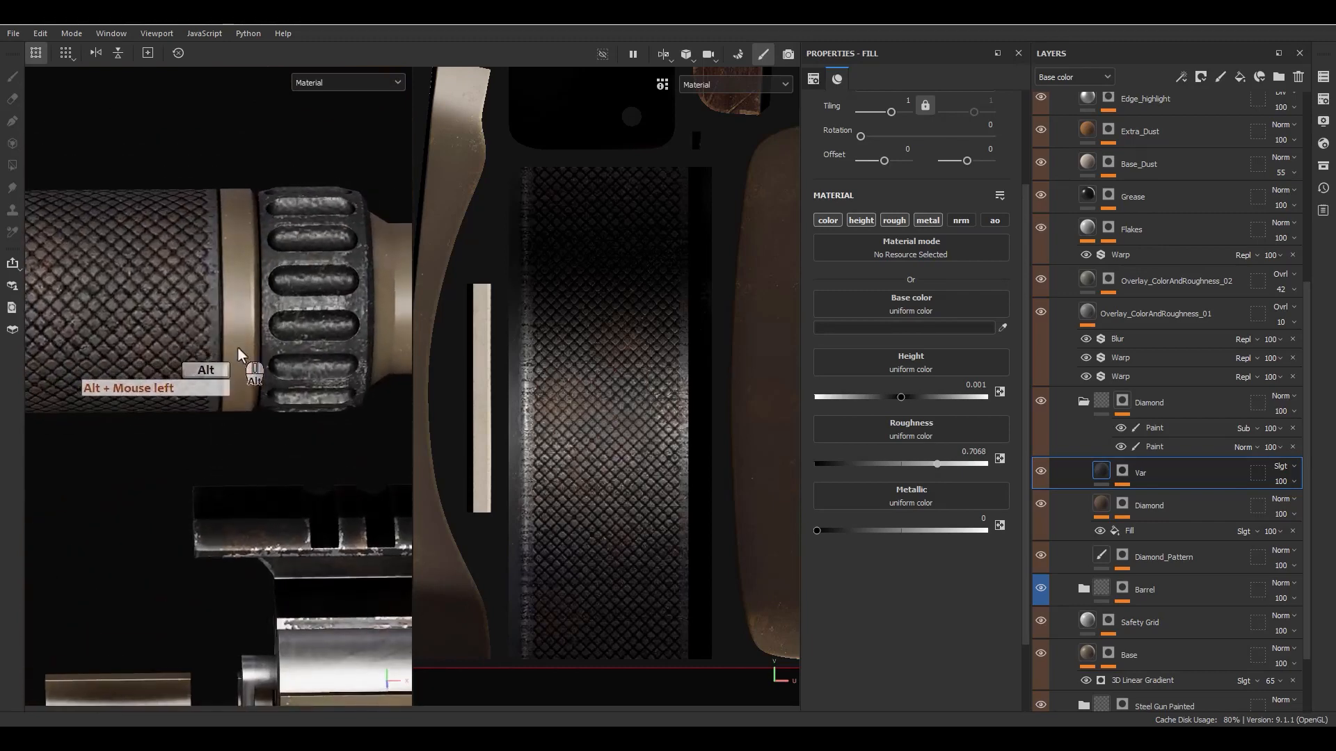
left_click(1097, 407)
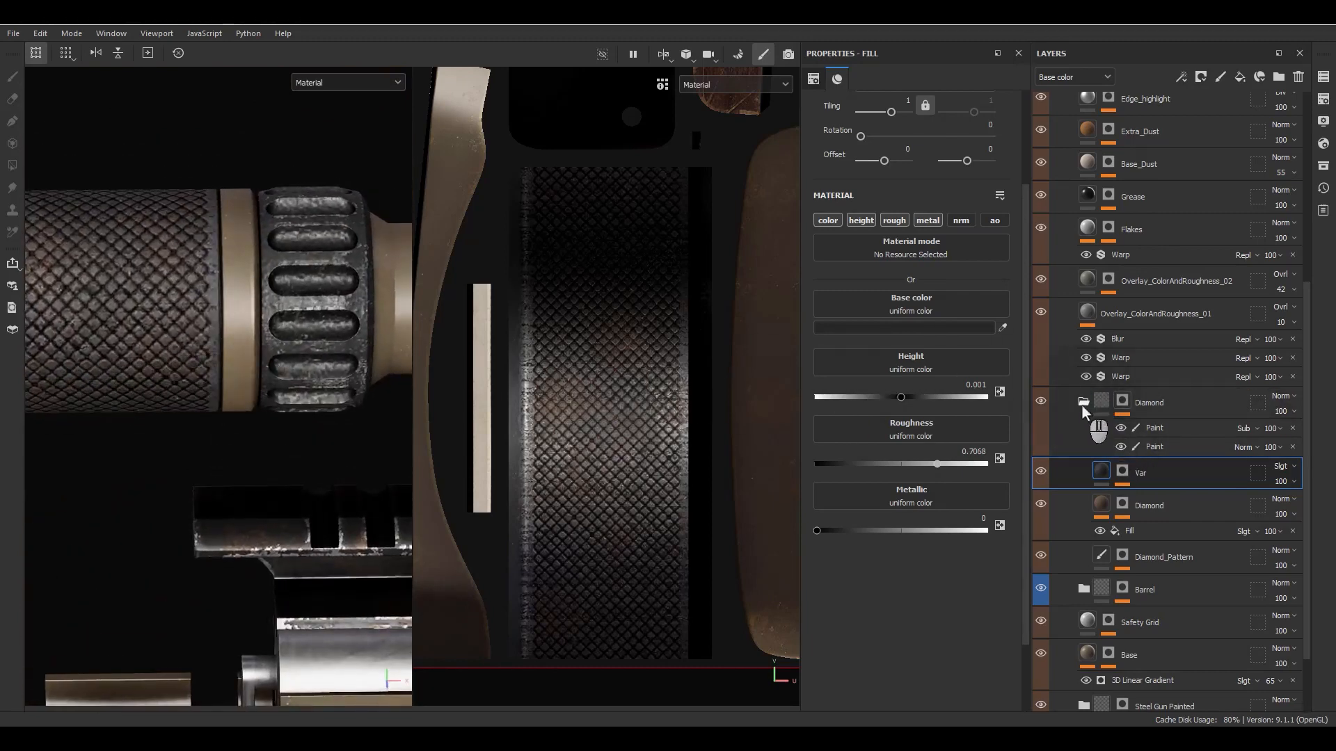
left_click(1239, 77)
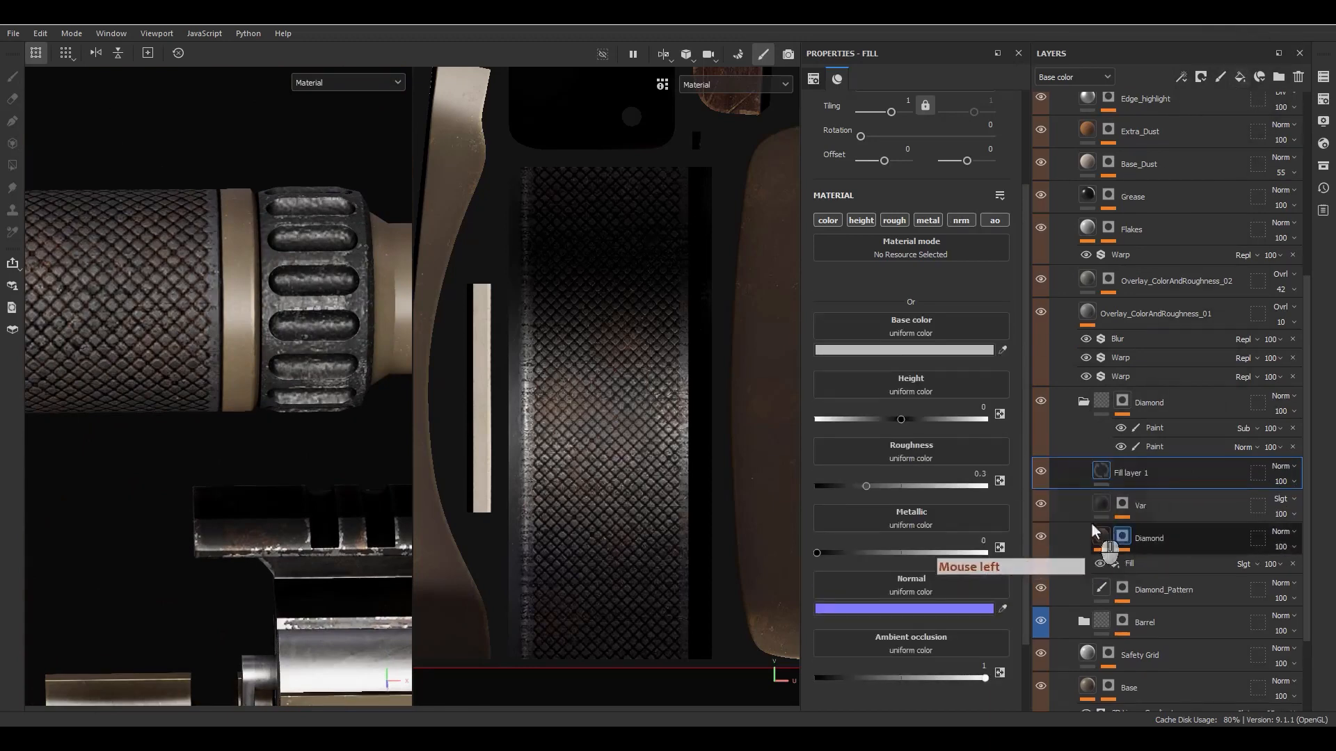
double_click(1128, 473)
key("shift")
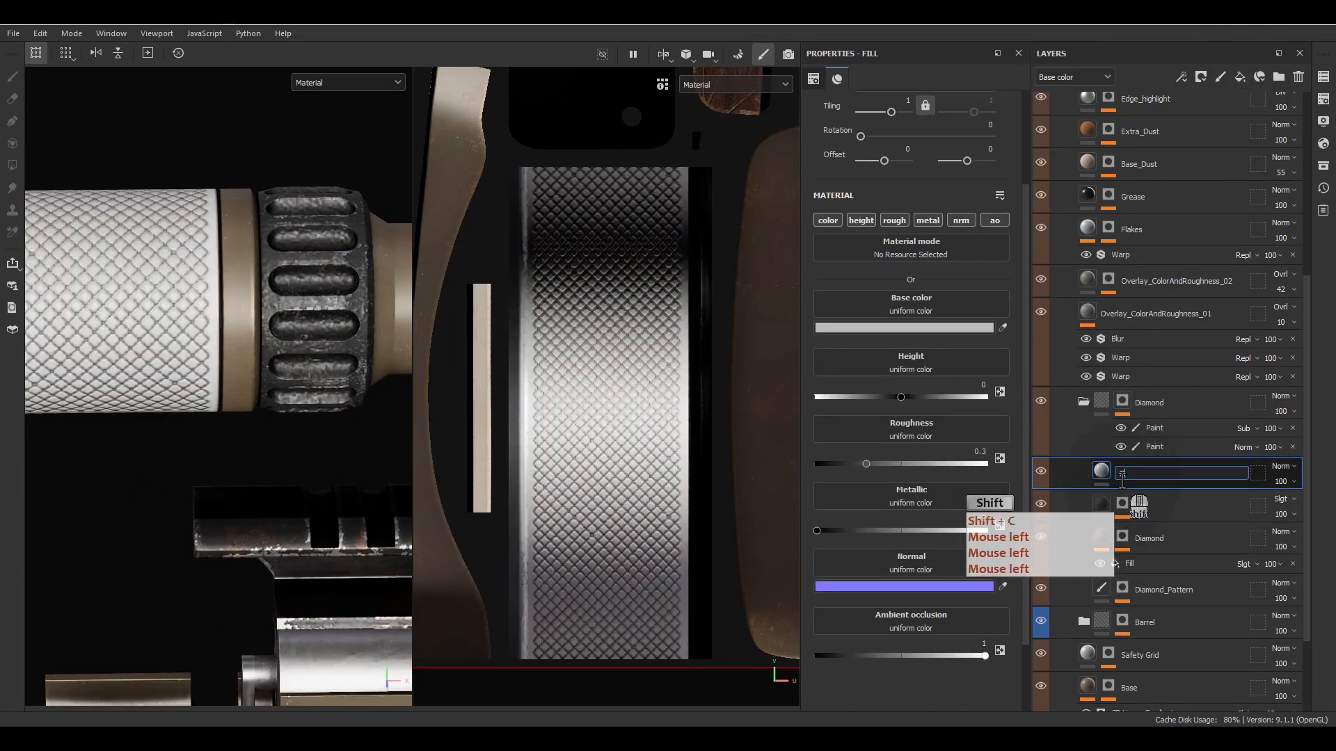
- Give the Coat layer a black mask and add a Curvature generator to it
right_click(1123, 480)
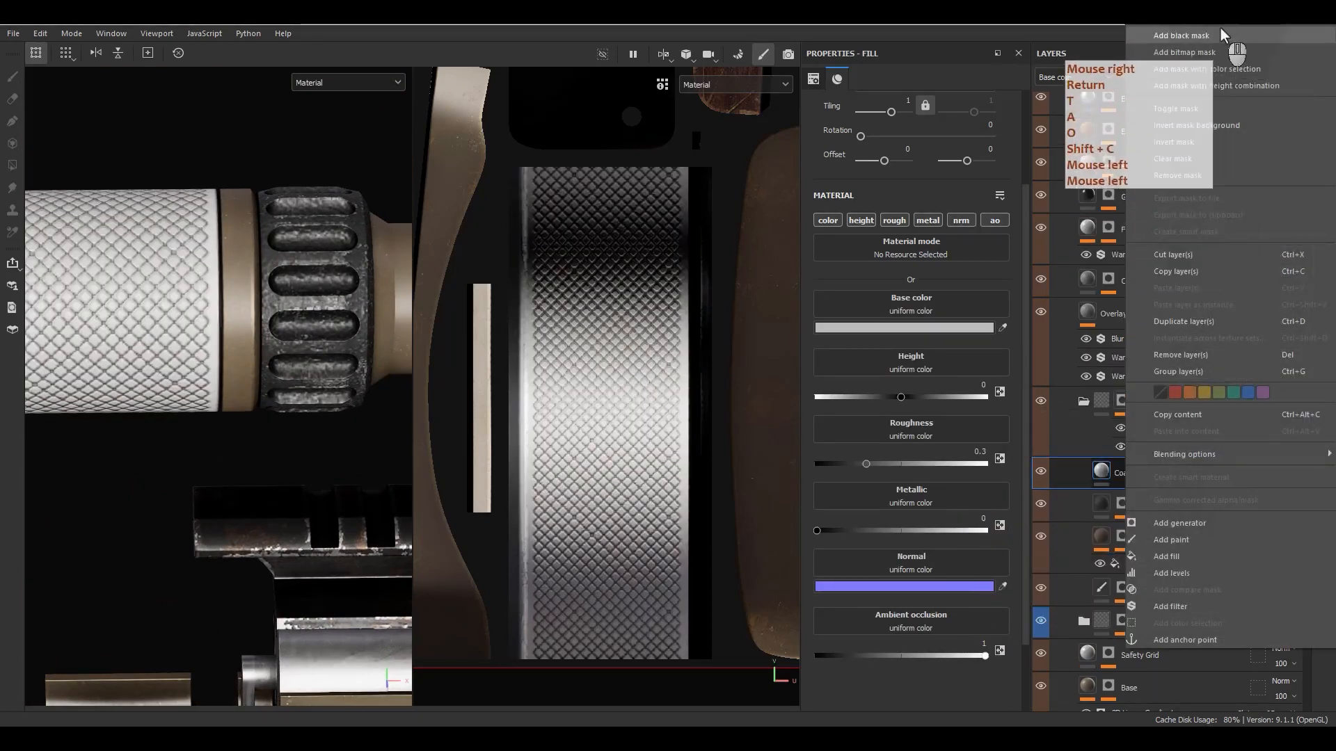
left_click(1210, 43)
right_click(1130, 476)
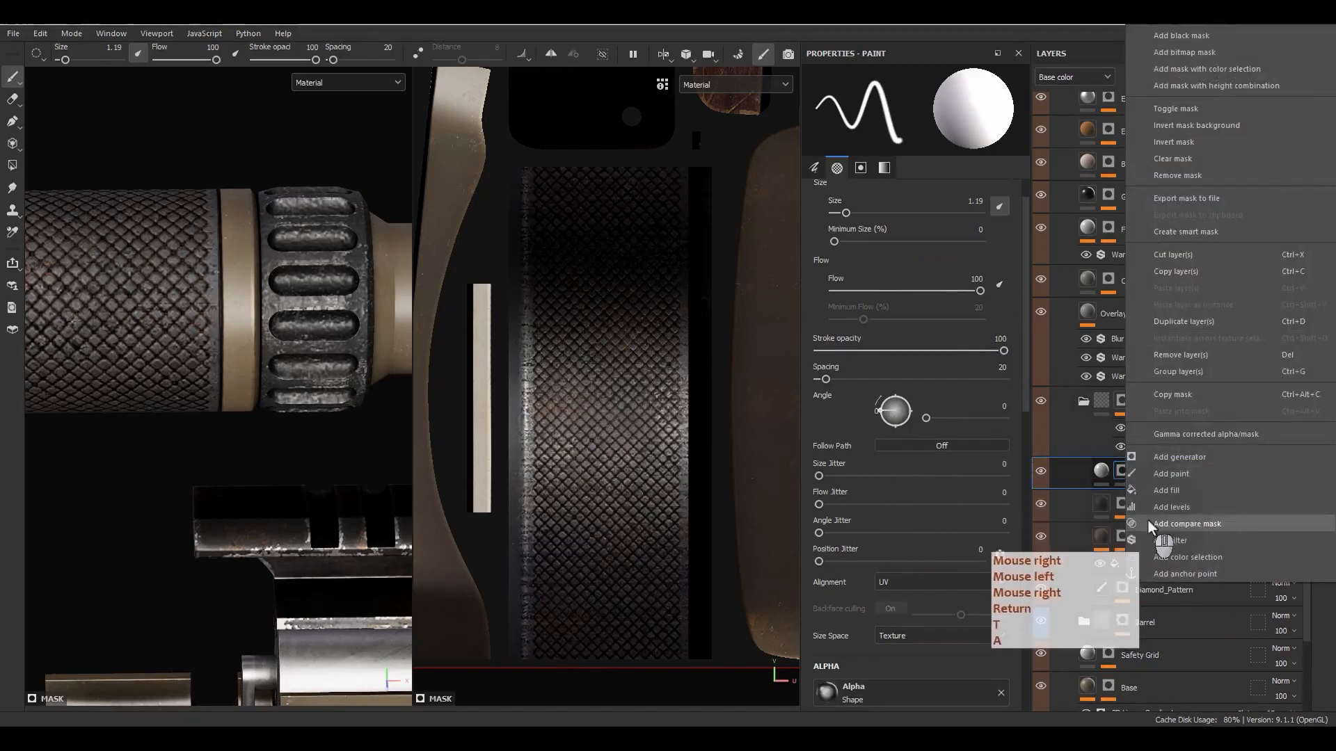
left_click(1180, 457)
left_click(911, 115)
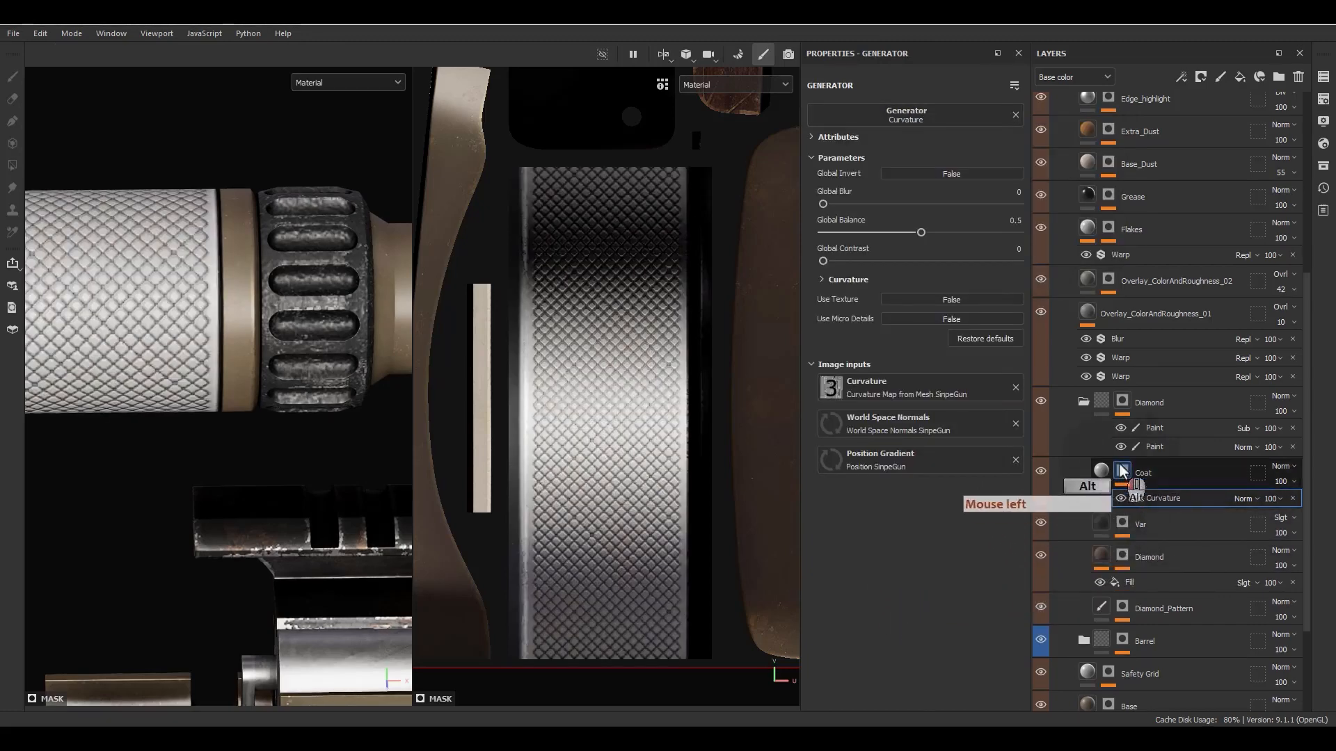
- With the Coat mask displayed, set the Curvature generator's global balance to 0.2, contrast to 0.12 and blur to 0.85
left_click(1131, 485, "alt")
left_click(1150, 499)
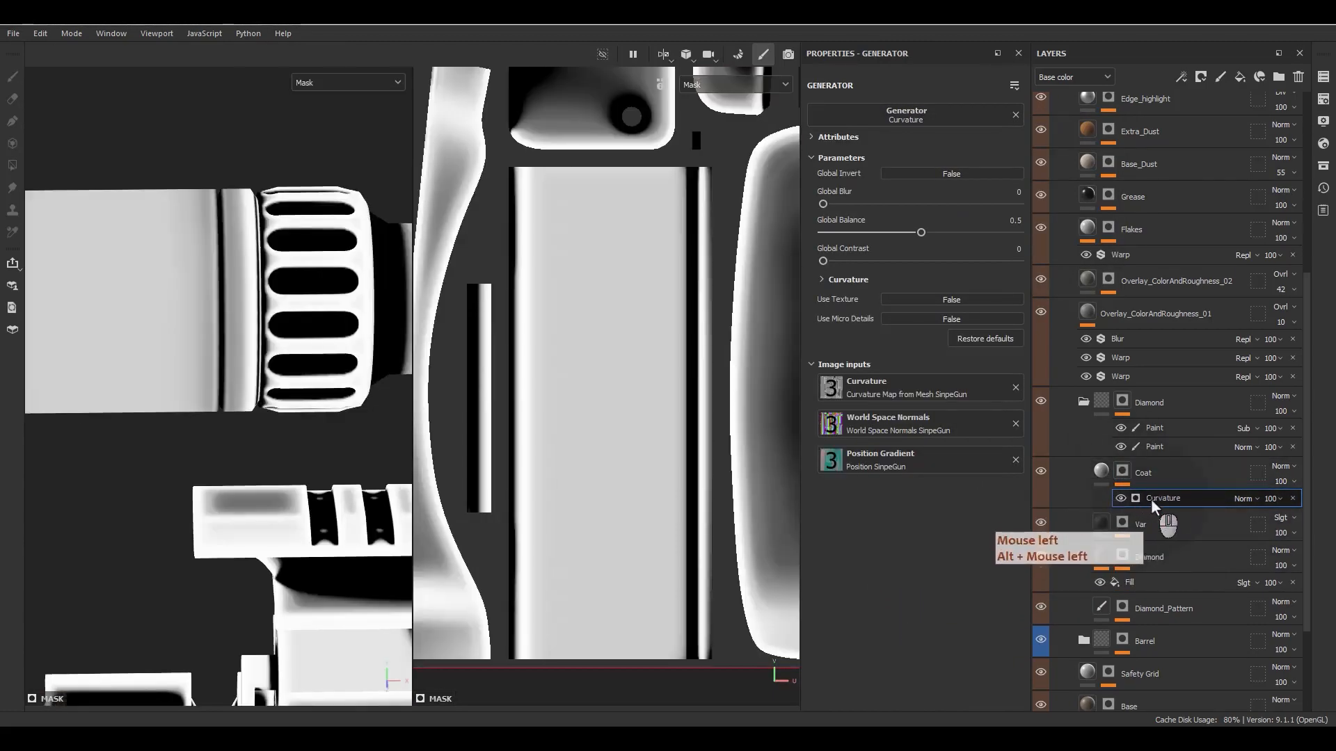
scroll(309, 374, "down", 4)
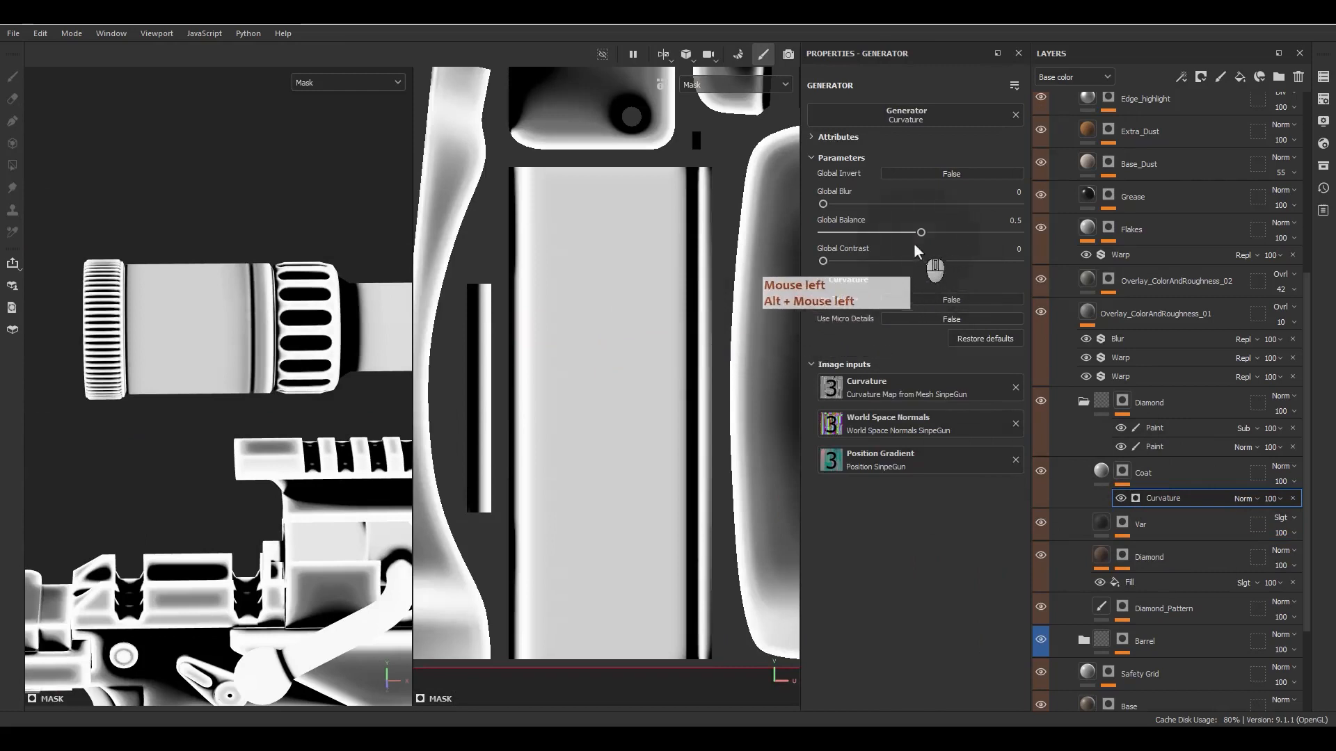
left_click_drag(882, 234, 846, 262)
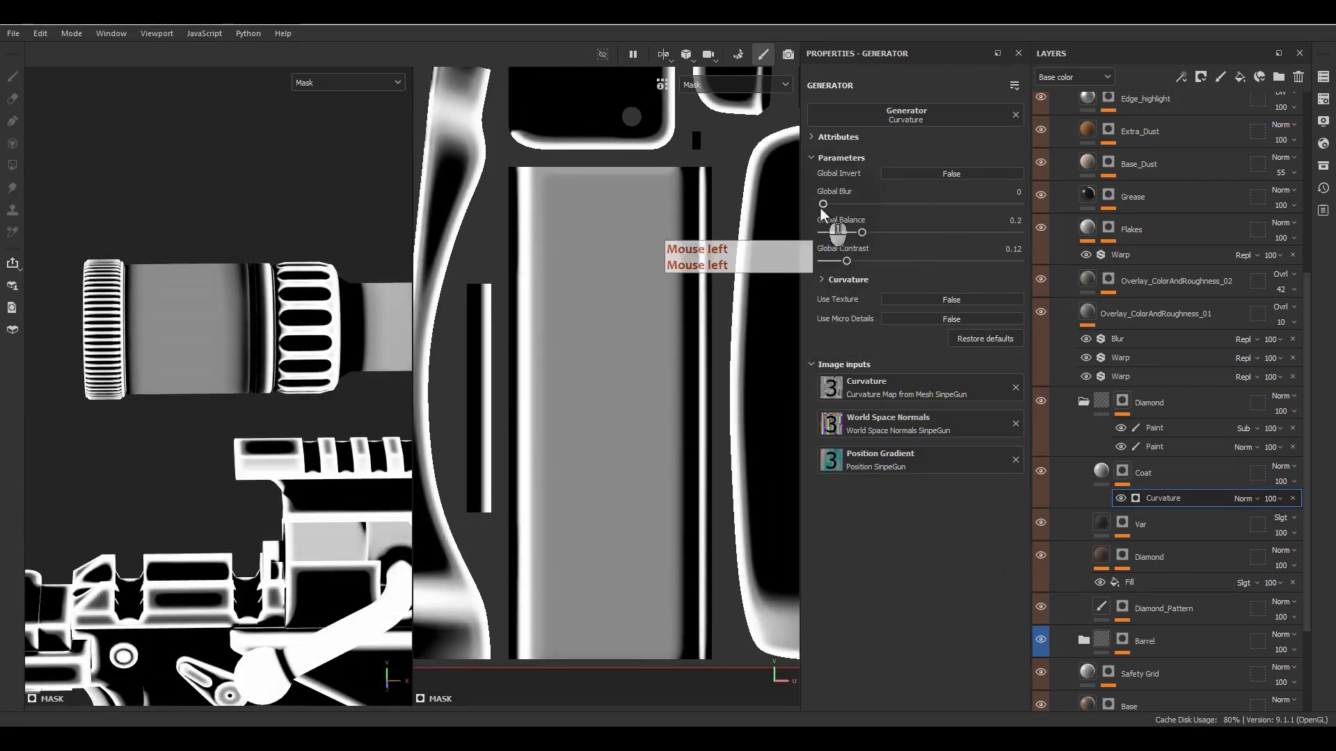
left_click_drag(820, 208, 833, 199)
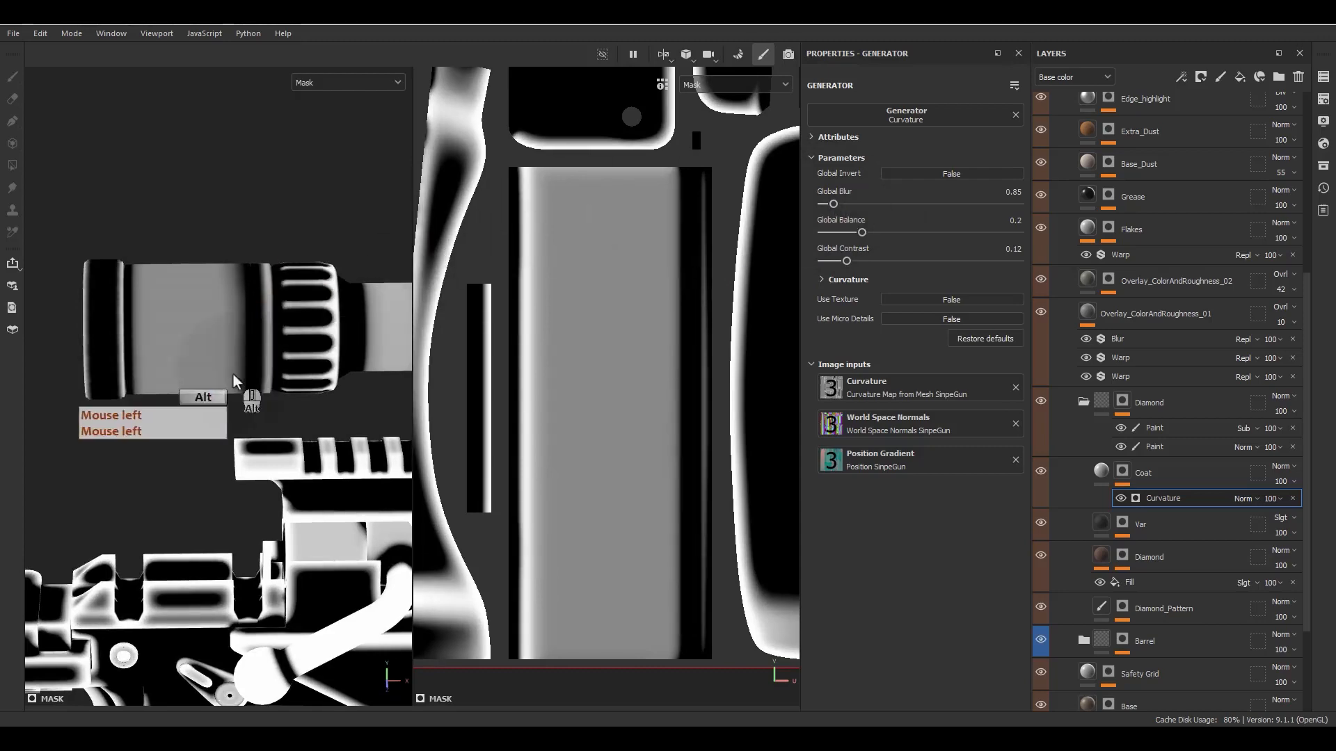
key("f")
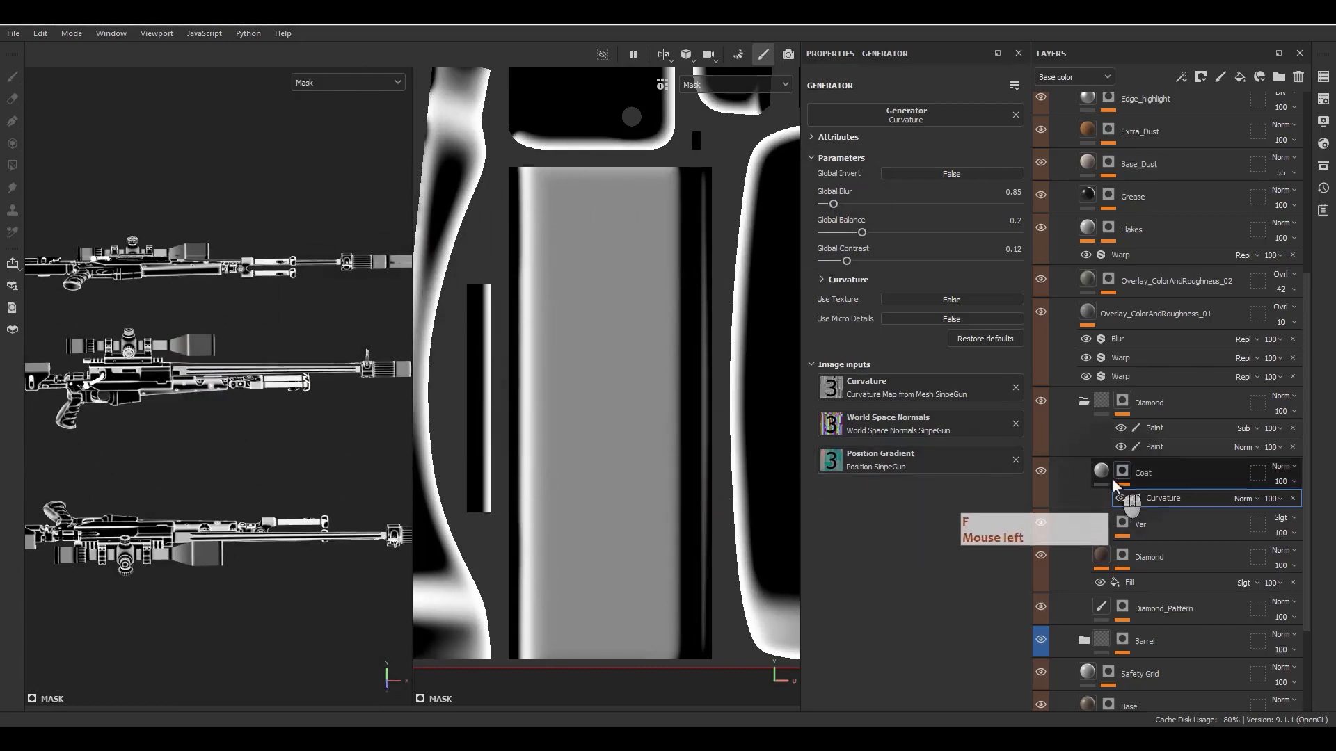
- Add a MatFinish Grinded filter to the Coat layer's fill content
left_click(1081, 486)
middle_click_drag(161, 323, 216, 318, "alt")
scroll(94, 339, "up", 10)
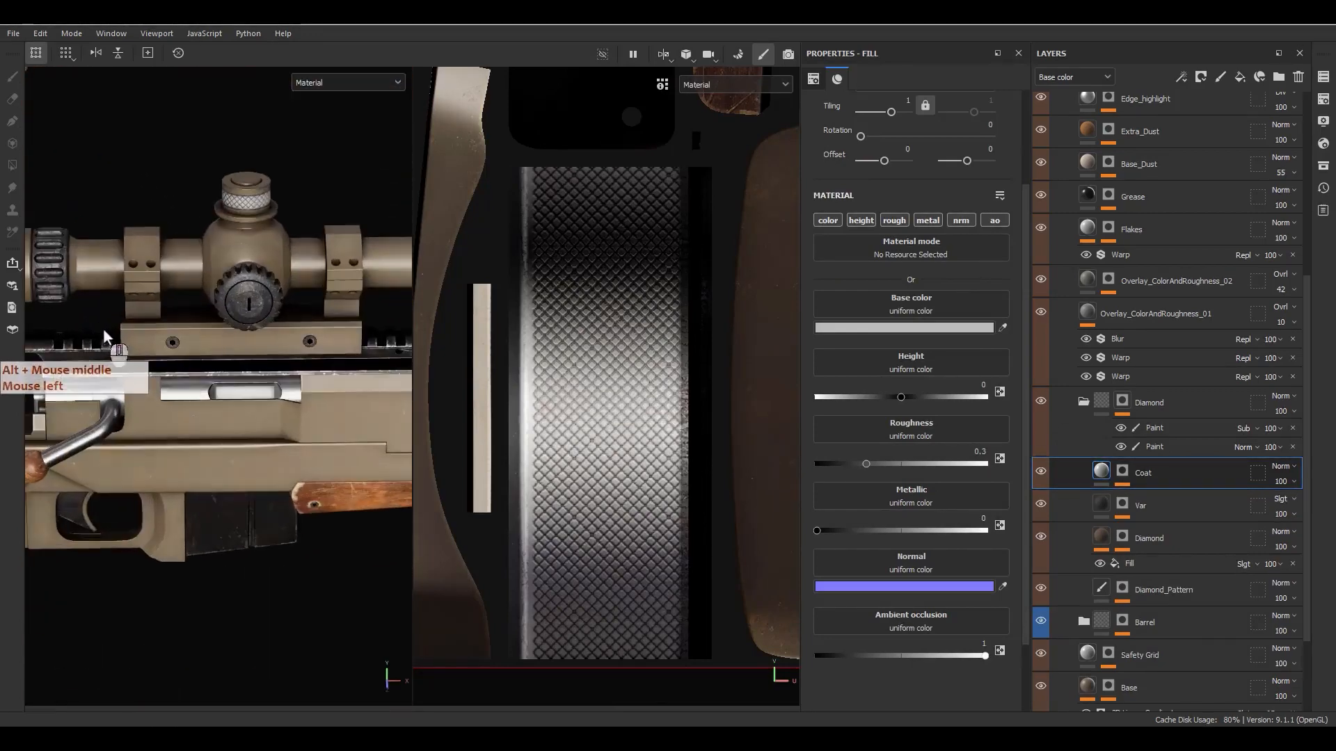
middle_click_drag(103, 330, 202, 308, "alt")
scroll(159, 296, "up", 5)
left_click_drag(203, 309, 280, 312, "alt")
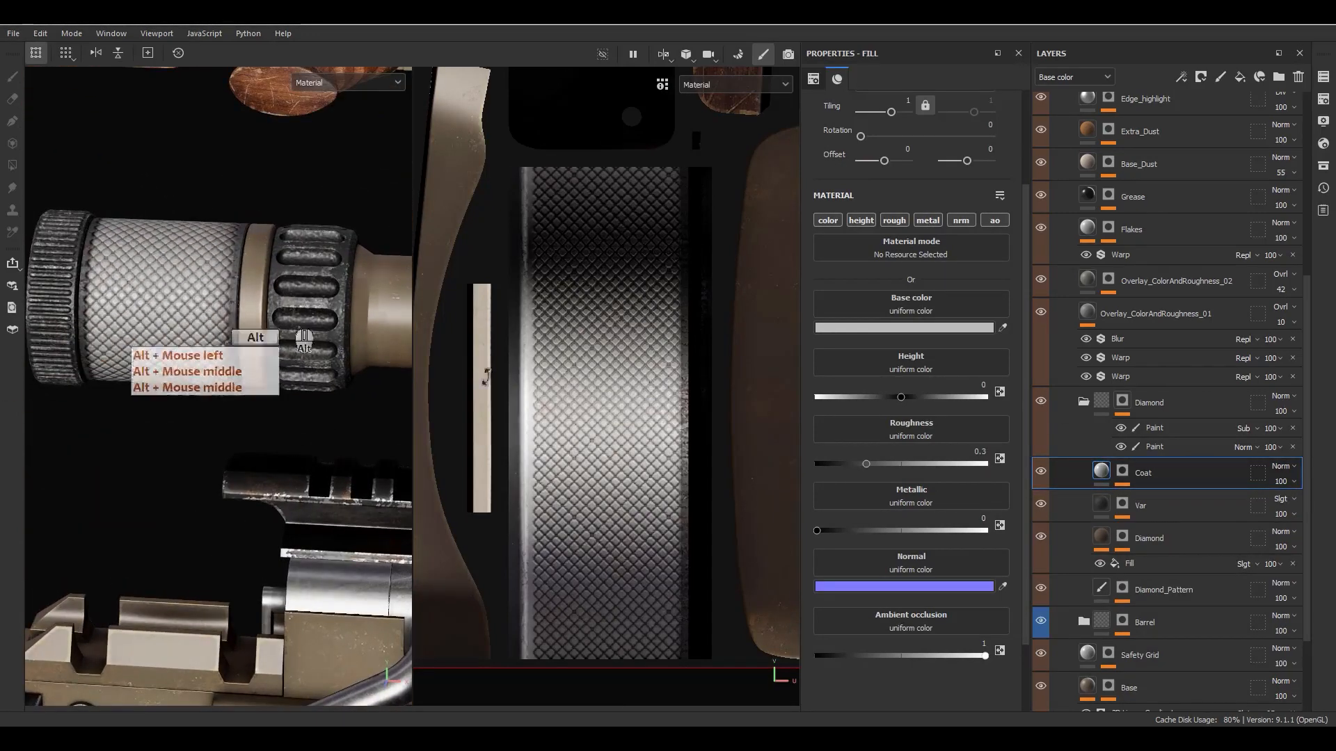
right_click(1093, 474)
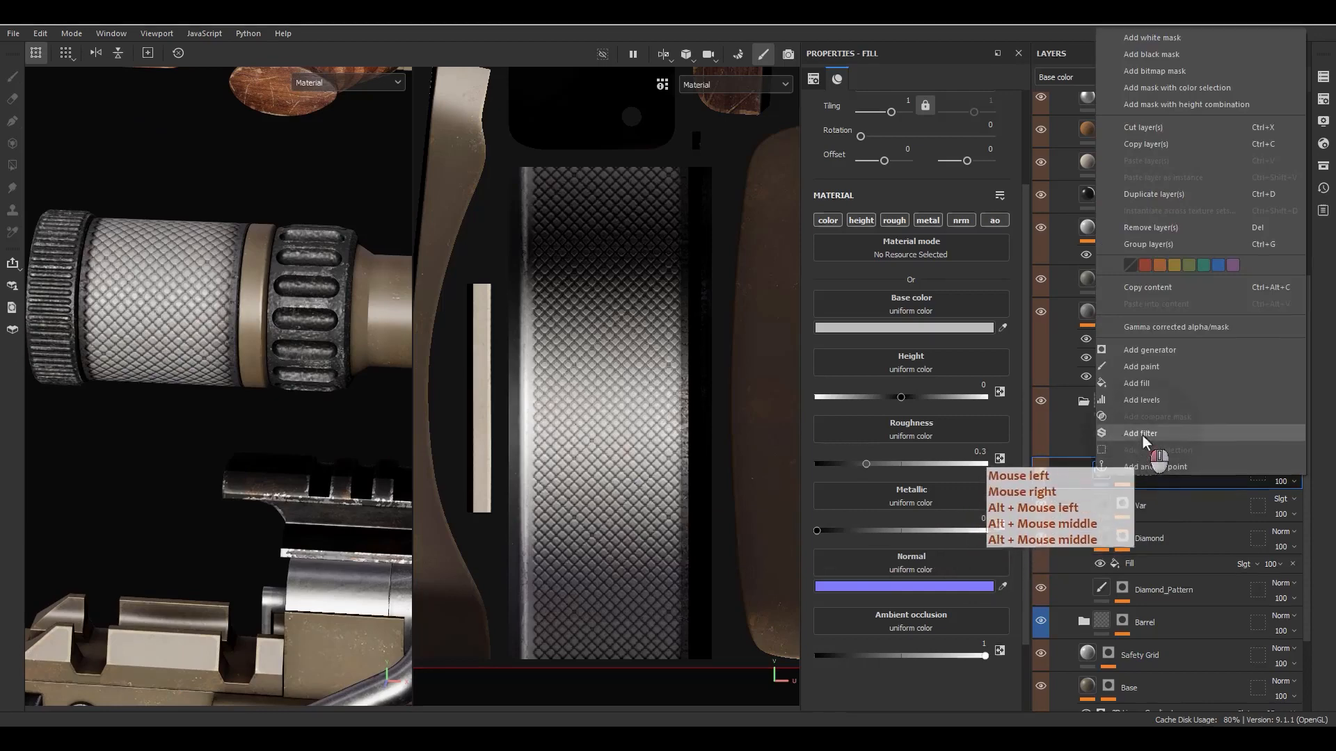
left_click(1142, 438)
left_click(895, 129)
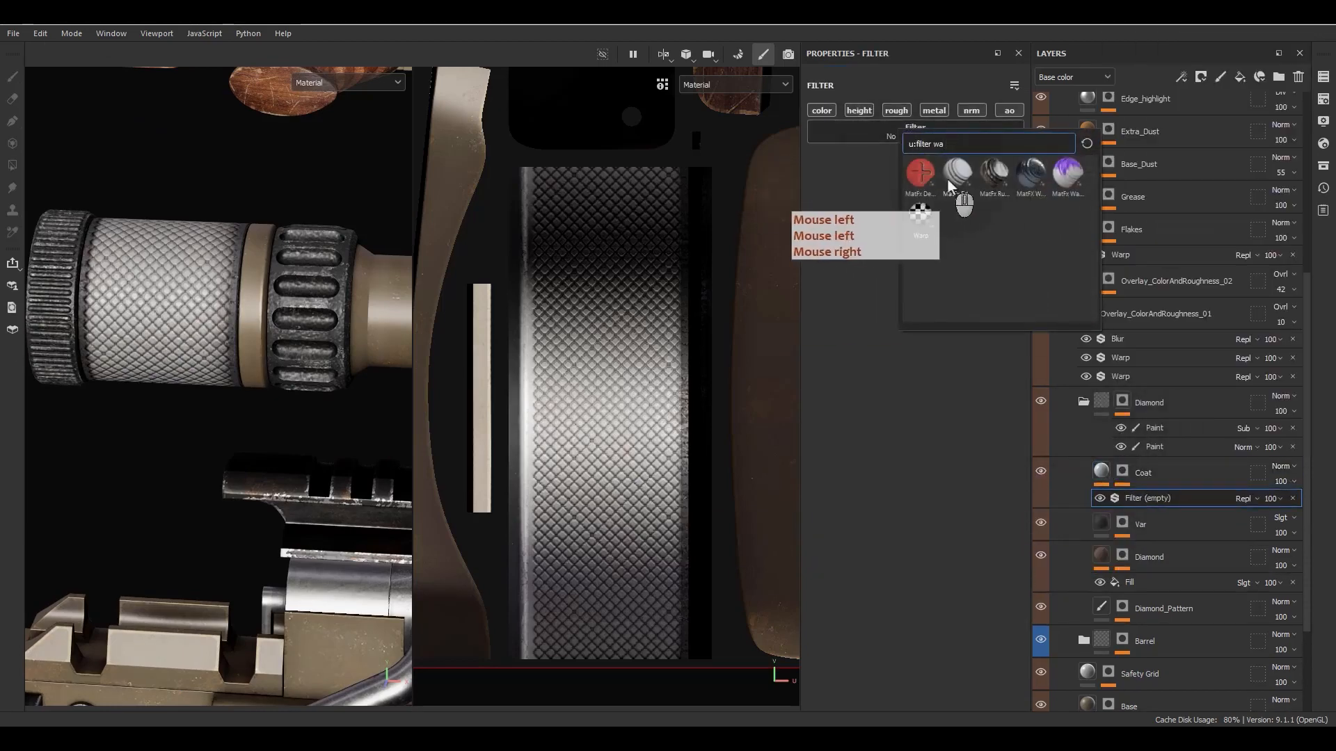
key("BackSpace")
key("BackSpace")
type("mat")
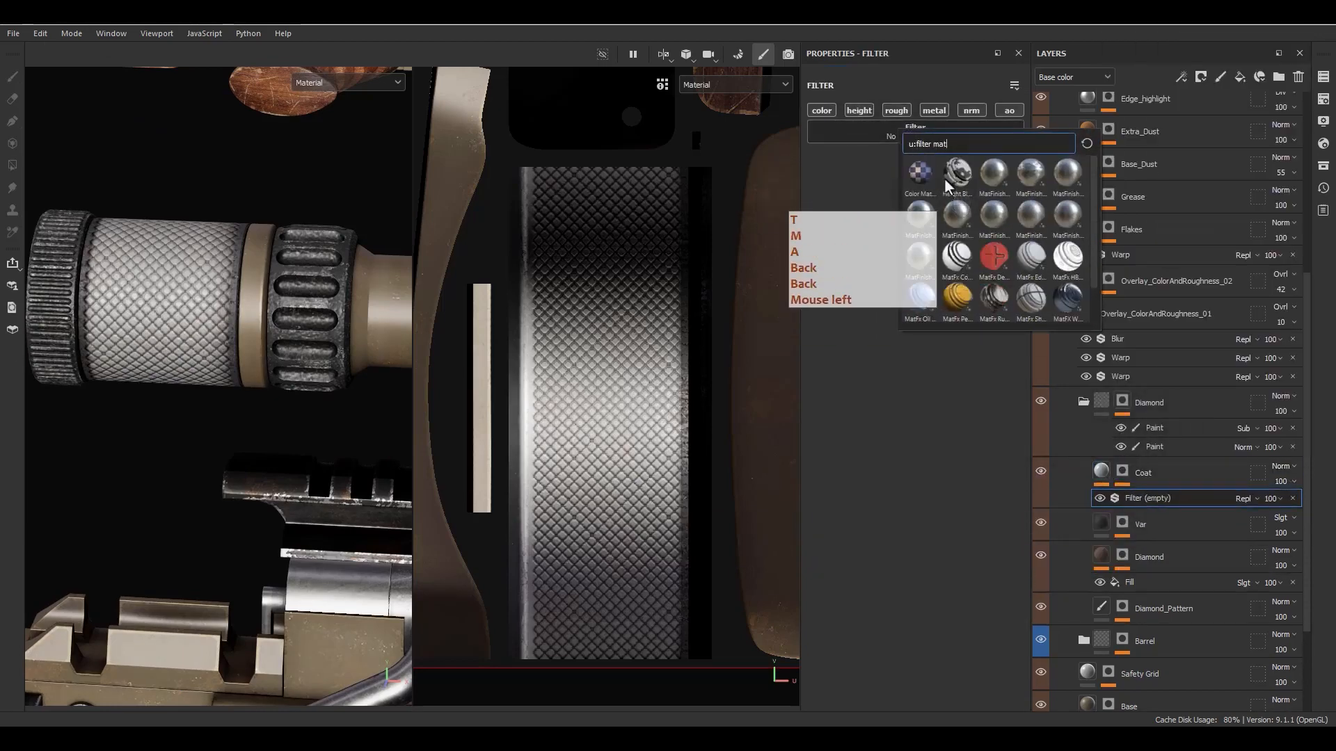
mouse_move(1005, 183)
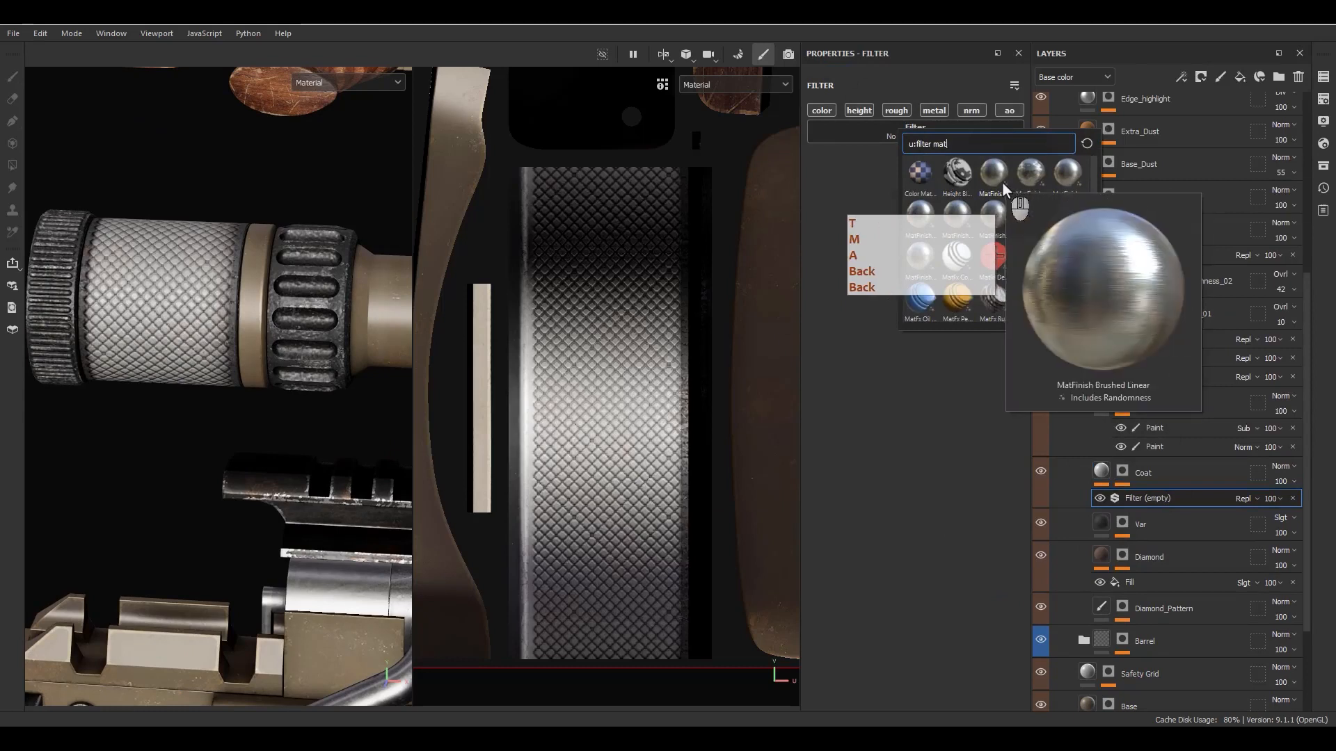
mouse_move(1063, 186)
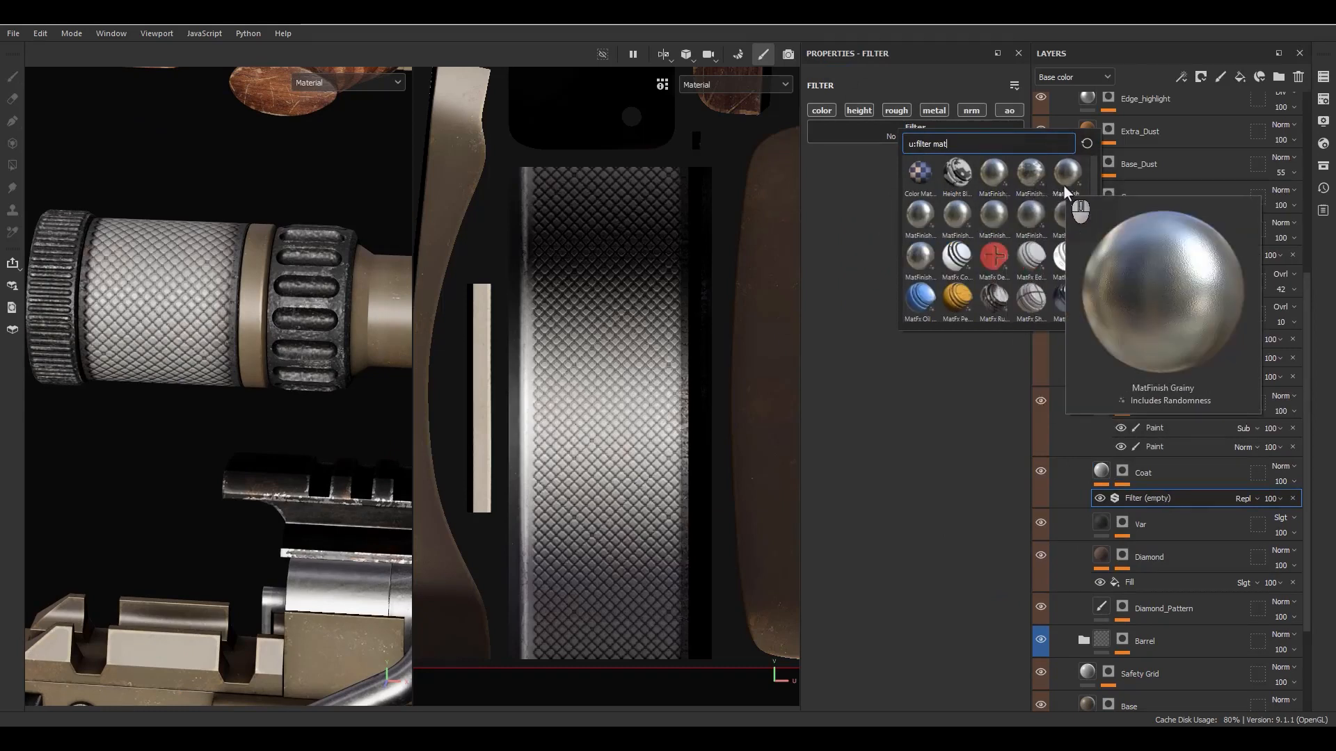
mouse_move(931, 208)
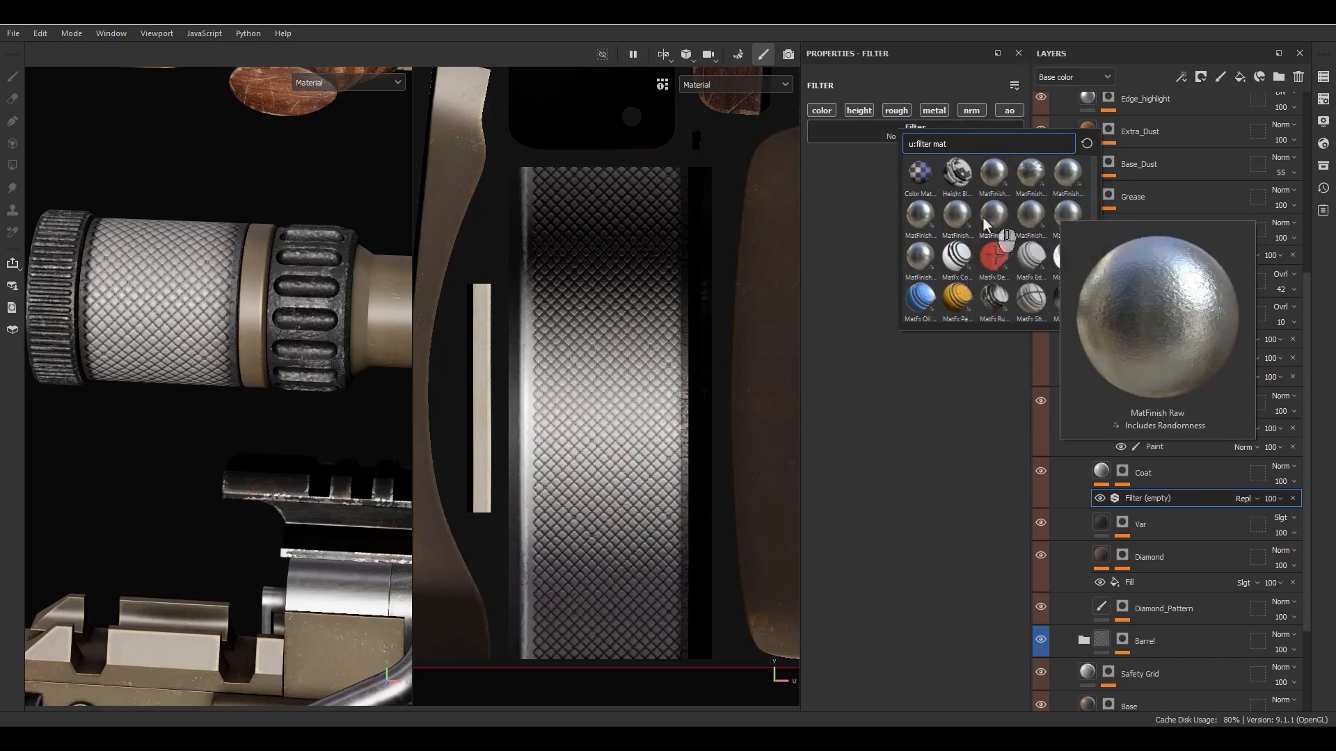
left_click(920, 221)
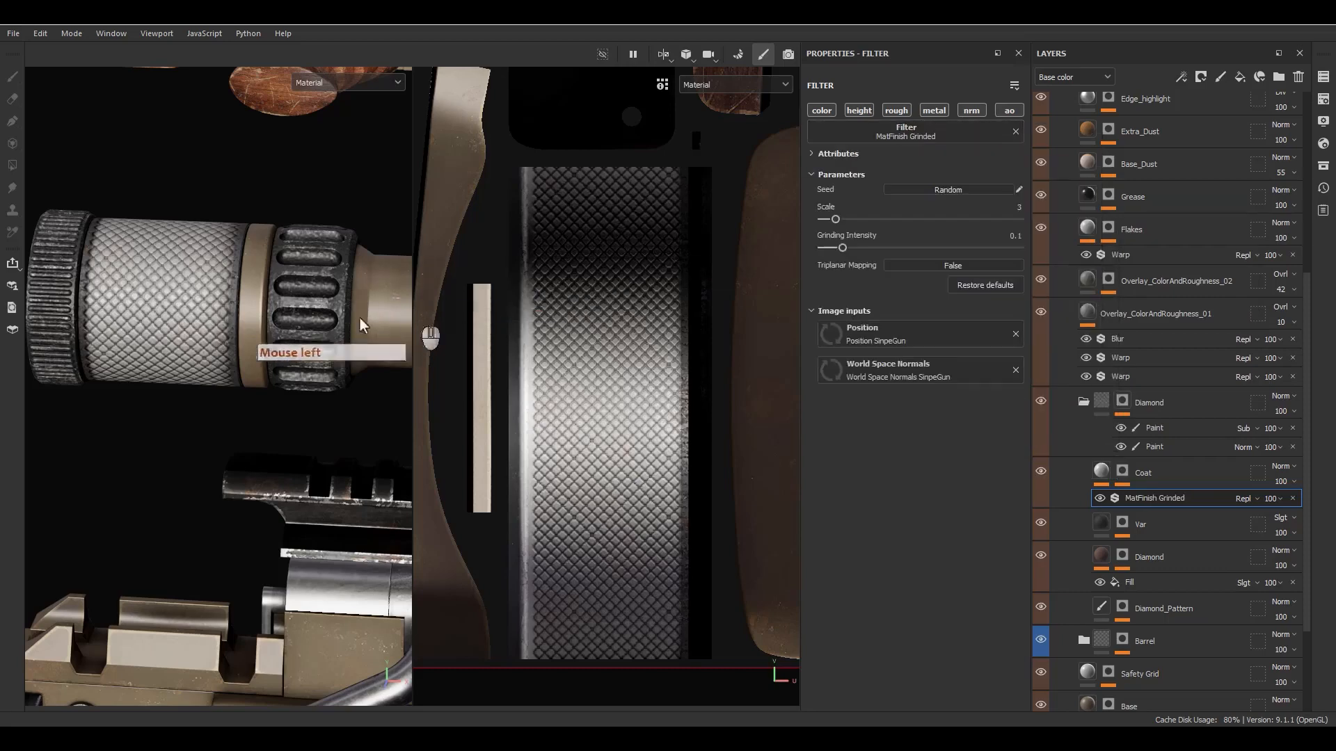
- Turn off the Coat fill's material channels, limit the MatFinish Grinded filter to the normal channel, and adjust its scale and grinding intensity
left_click_drag(361, 319, 435, 358, "alt")
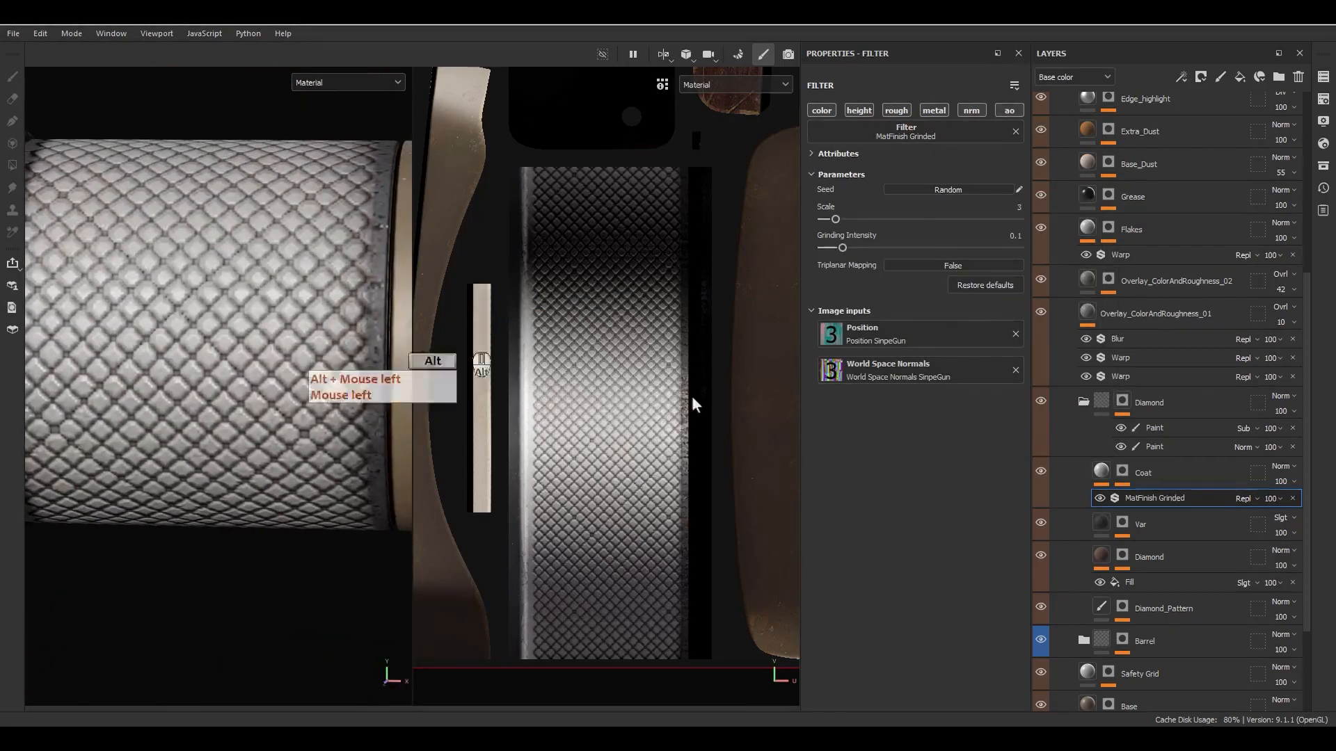
left_click(1096, 476)
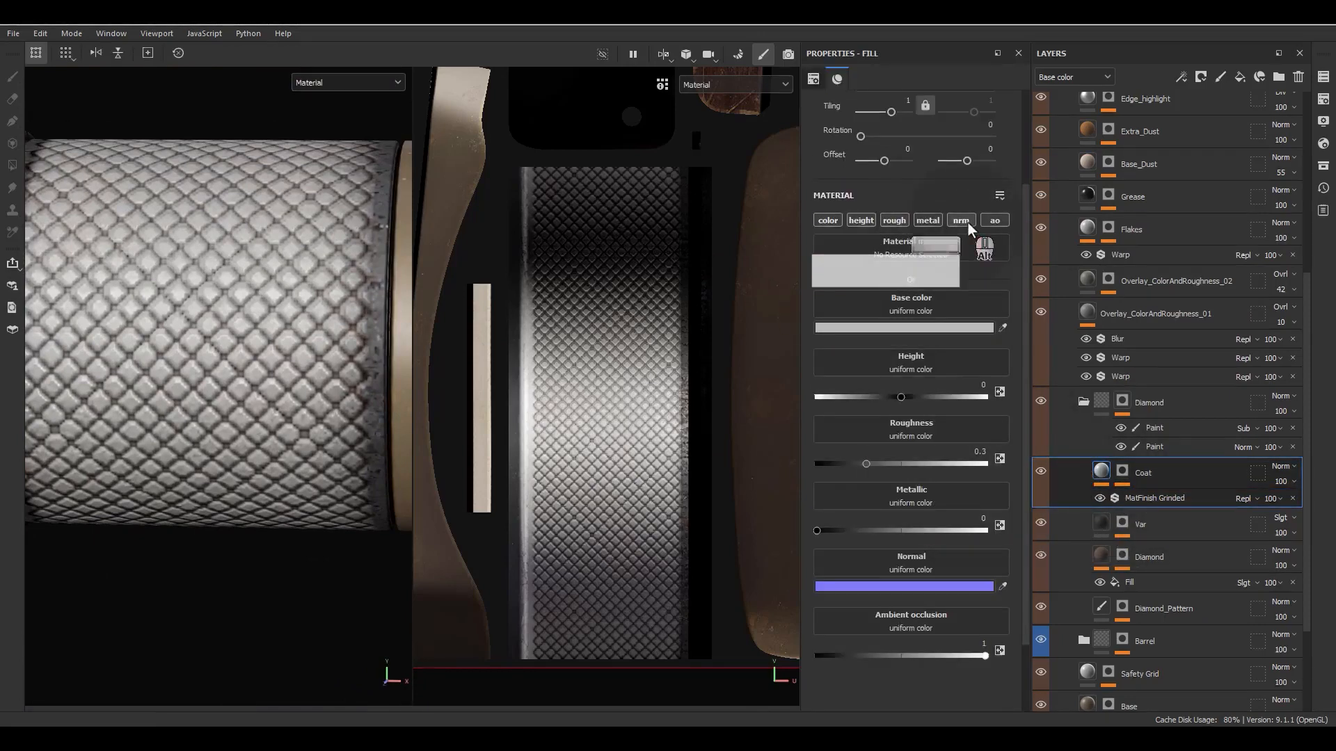
left_click(967, 223, "alt")
left_click(1121, 496)
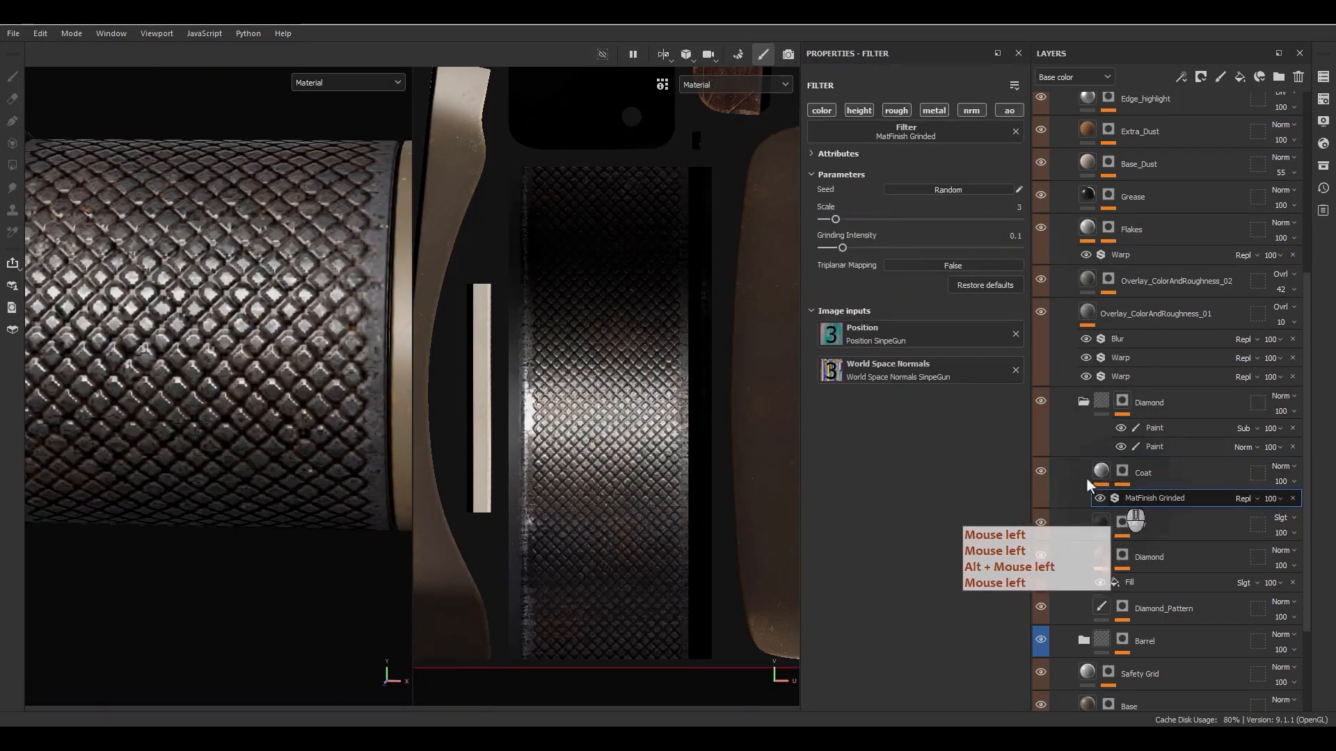
left_click(971, 110, "alt")
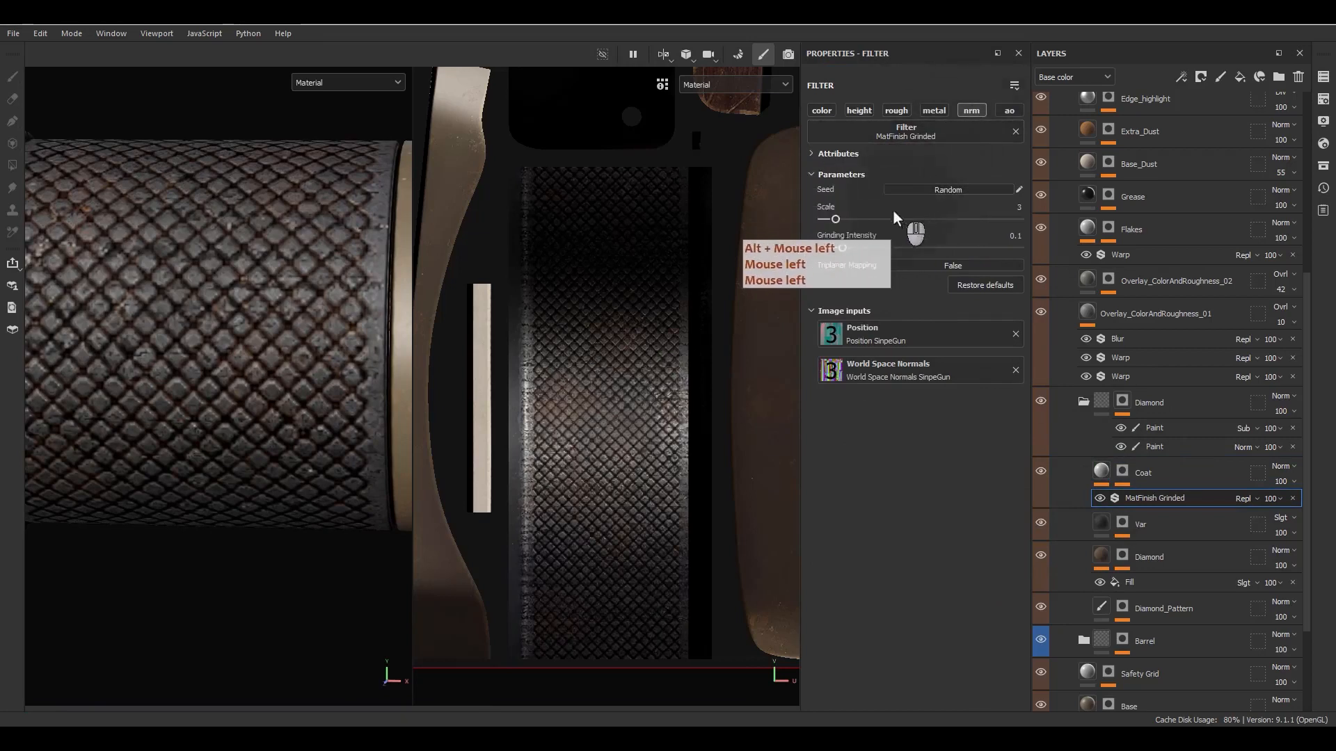
left_click_drag(906, 248, 841, 220)
- Enable only the color channel on the Coat fill and set its base color to light grey DBDBDB
left_click(1100, 471)
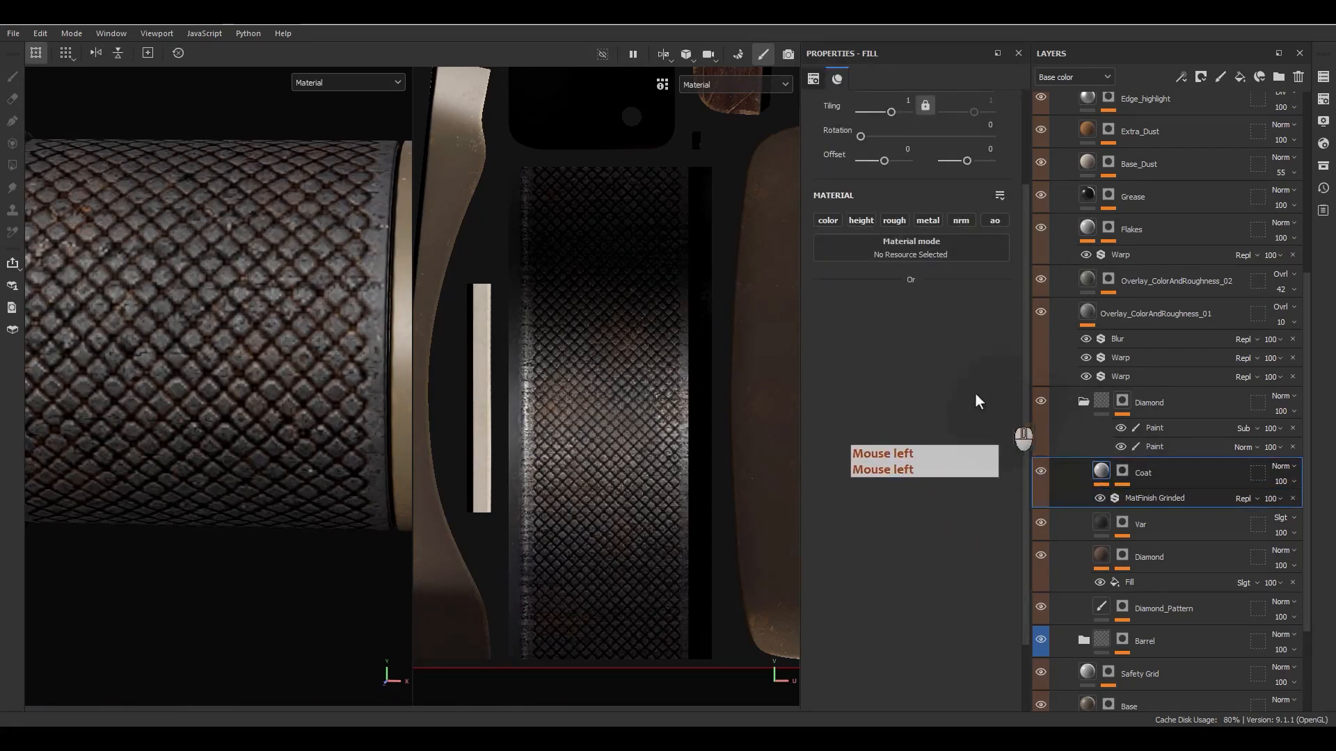
left_click(835, 219)
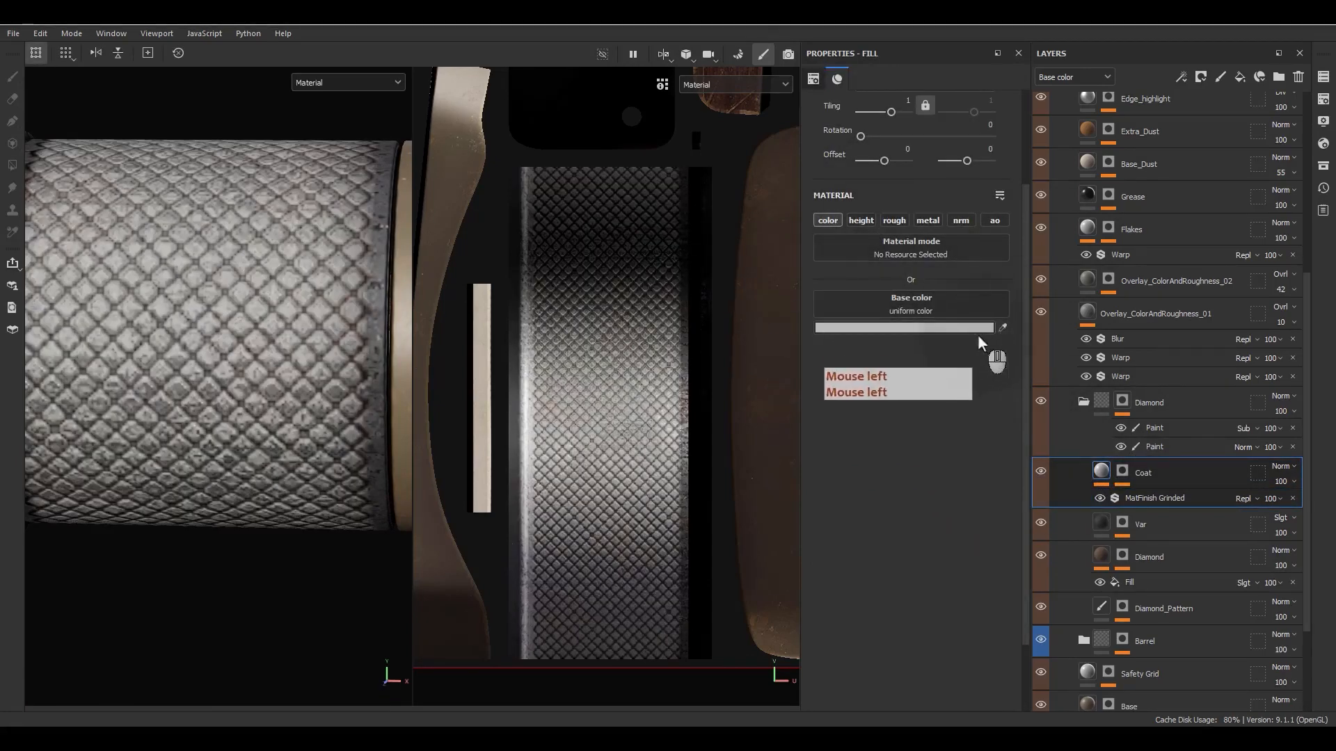
left_click(947, 328)
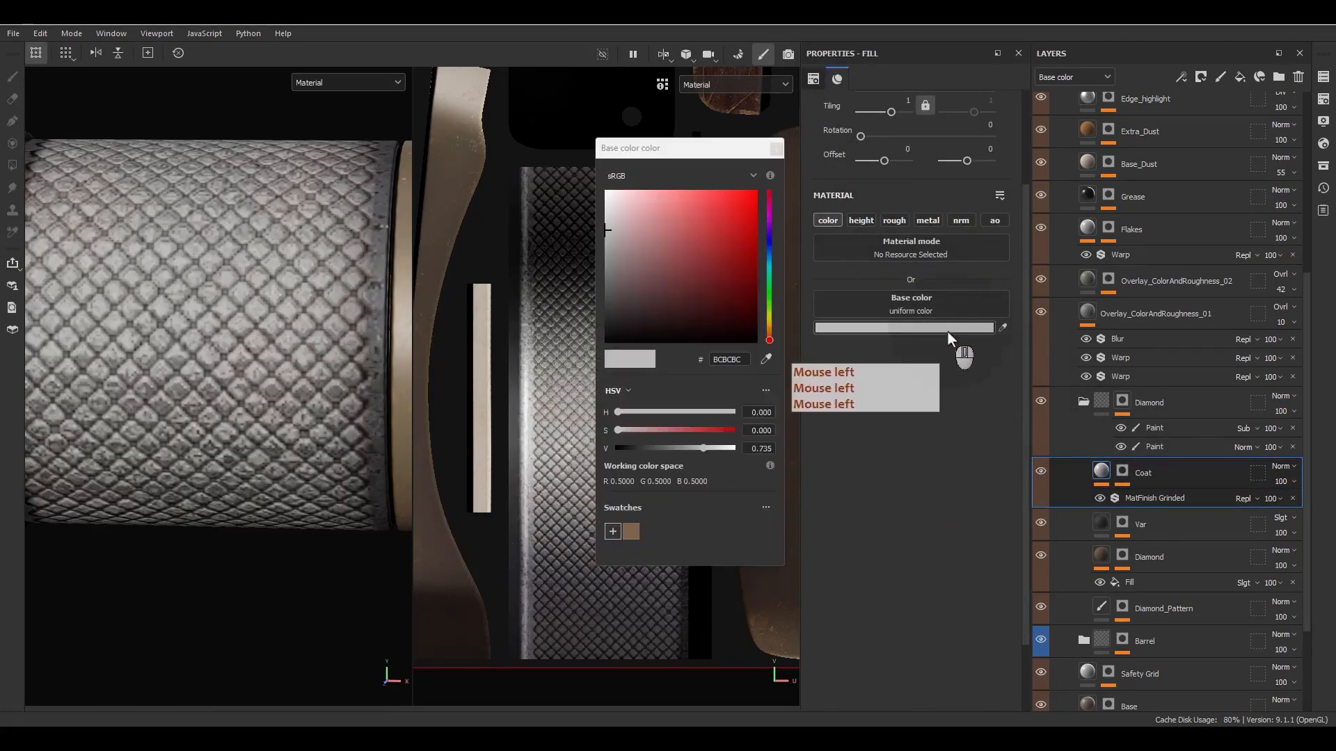
left_click(607, 268)
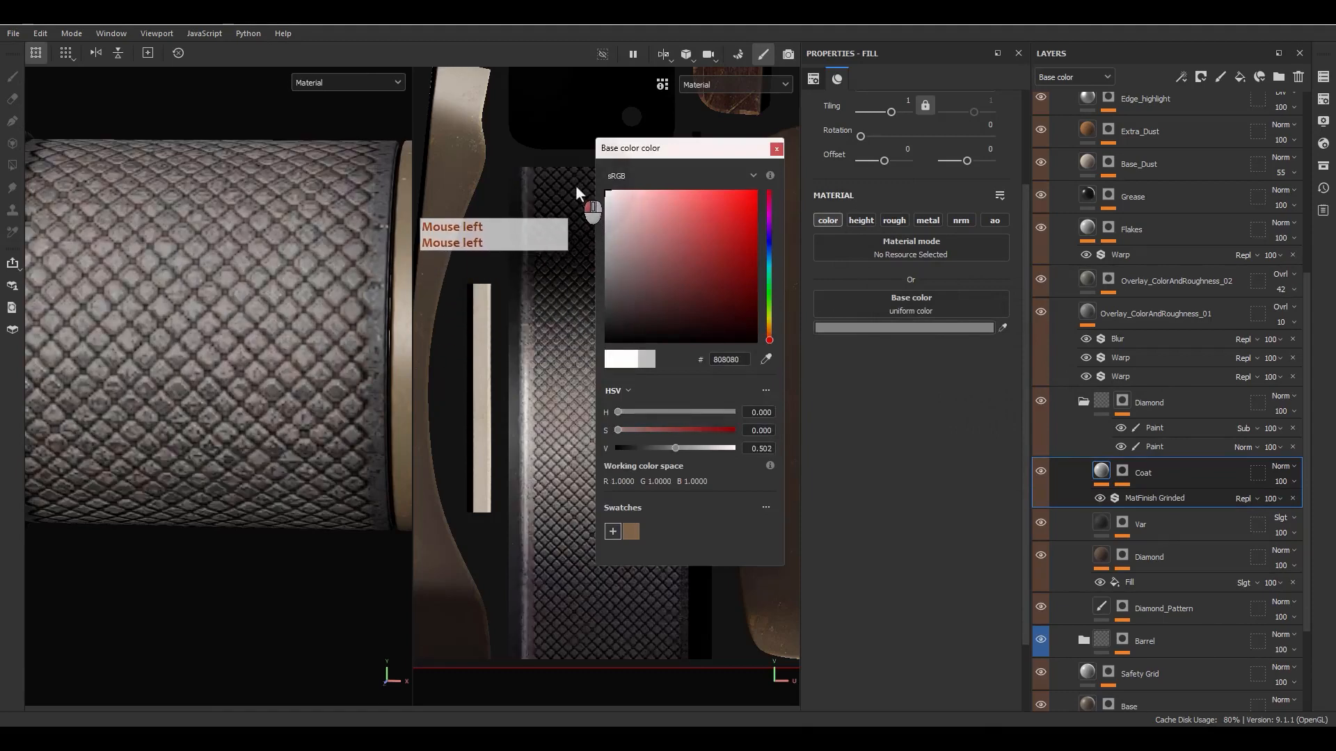
left_click_drag(575, 185, 578, 211)
- Set the Coat layer's base color blending mode to Soft light and inspect the scope's knurled sleeve
left_click(1182, 494)
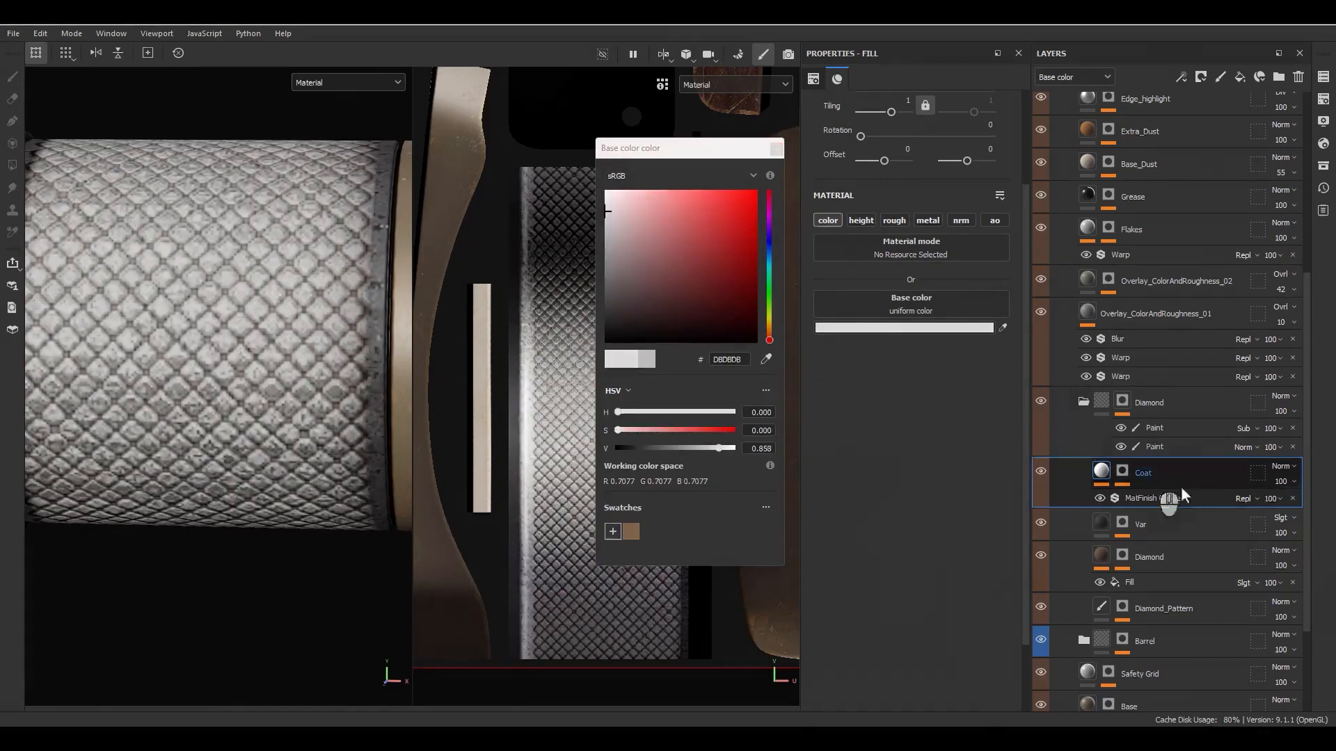
left_click(1282, 466)
left_click(1273, 345)
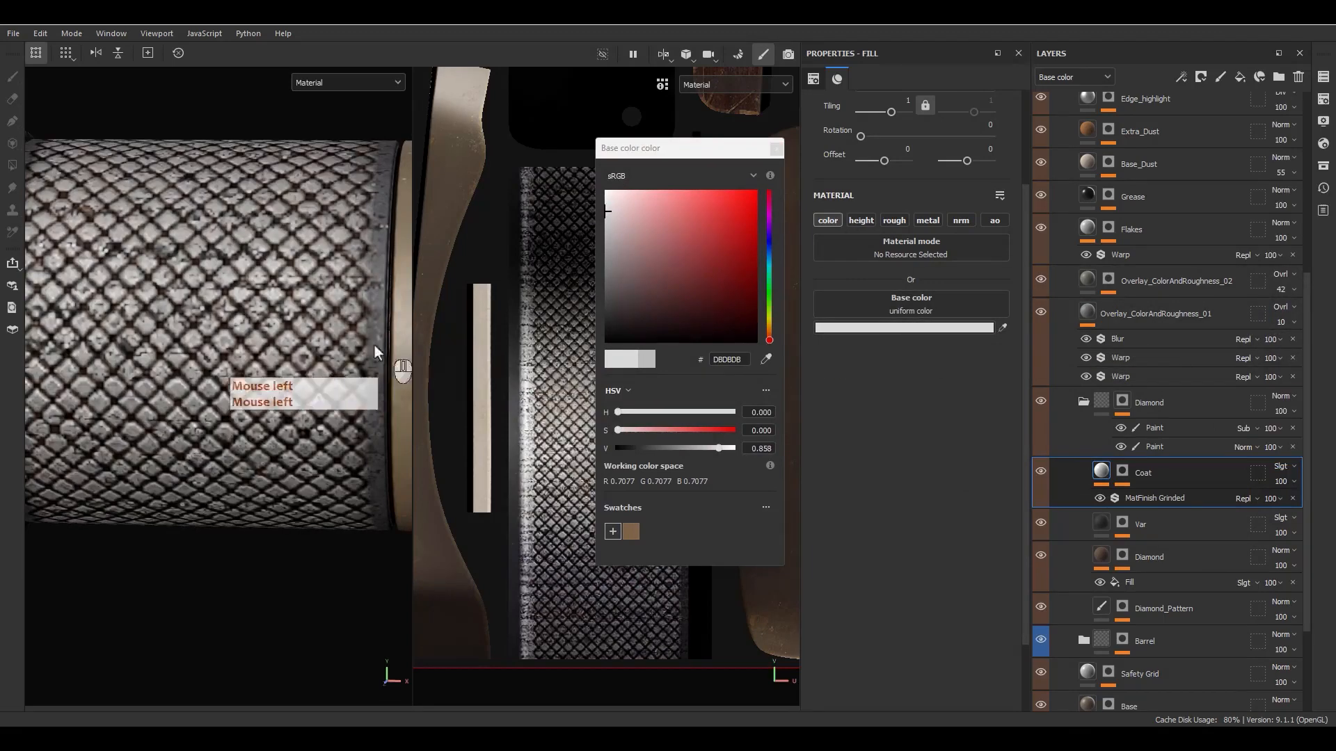
left_click_drag(285, 349, 271, 362, "alt")
right_click_drag(271, 363, 281, 307, "alt")
left_click_drag(281, 306, 238, 193, "alt")
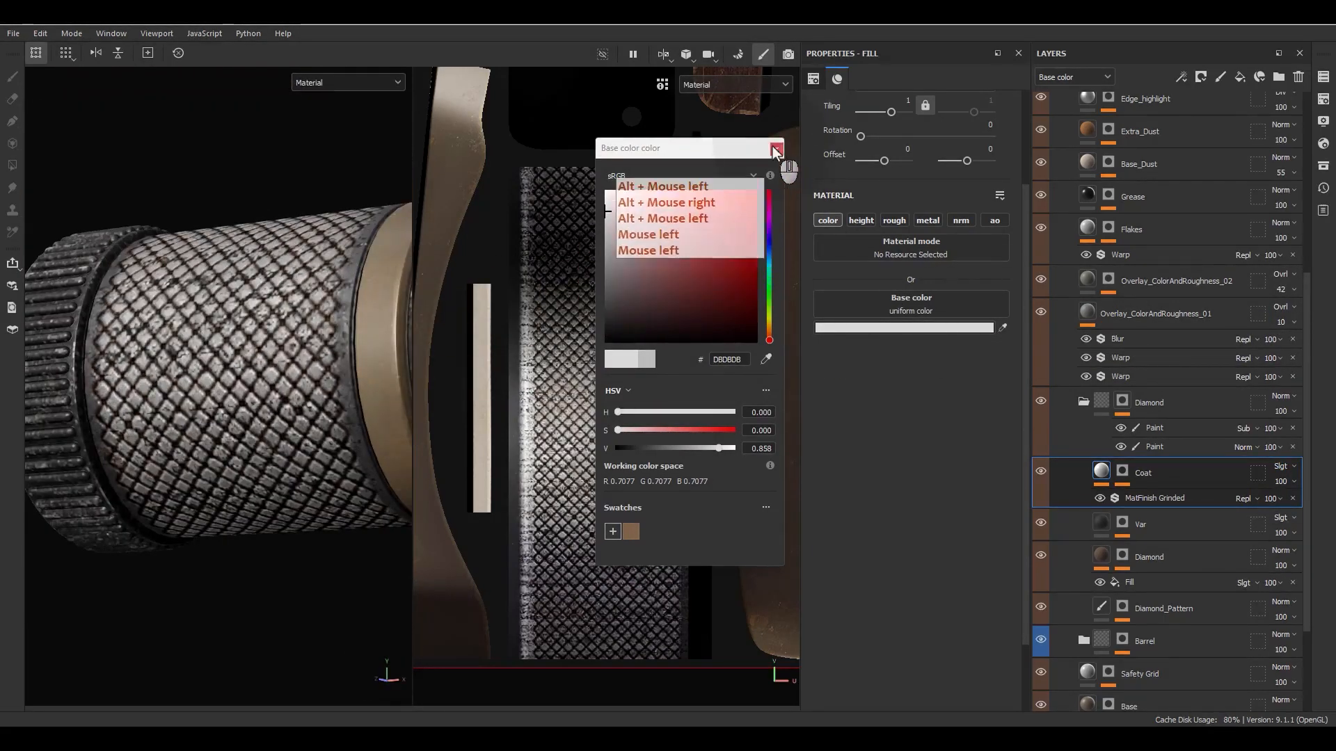
- Enable the roughness channel on the Coat fill, lower its uniform roughness to 0.2410, and check the scope's knurled sleeve
left_click(776, 149)
left_click(895, 220)
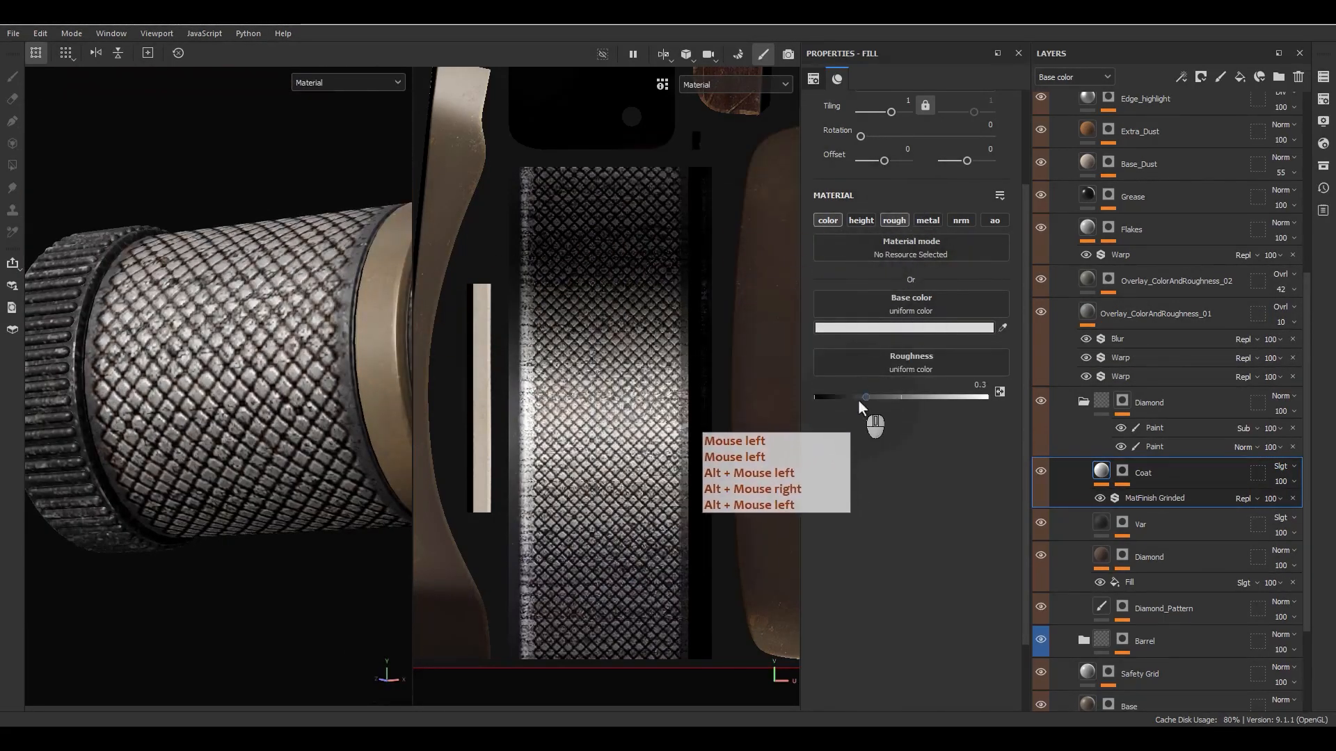
left_click_drag(857, 399, 854, 400)
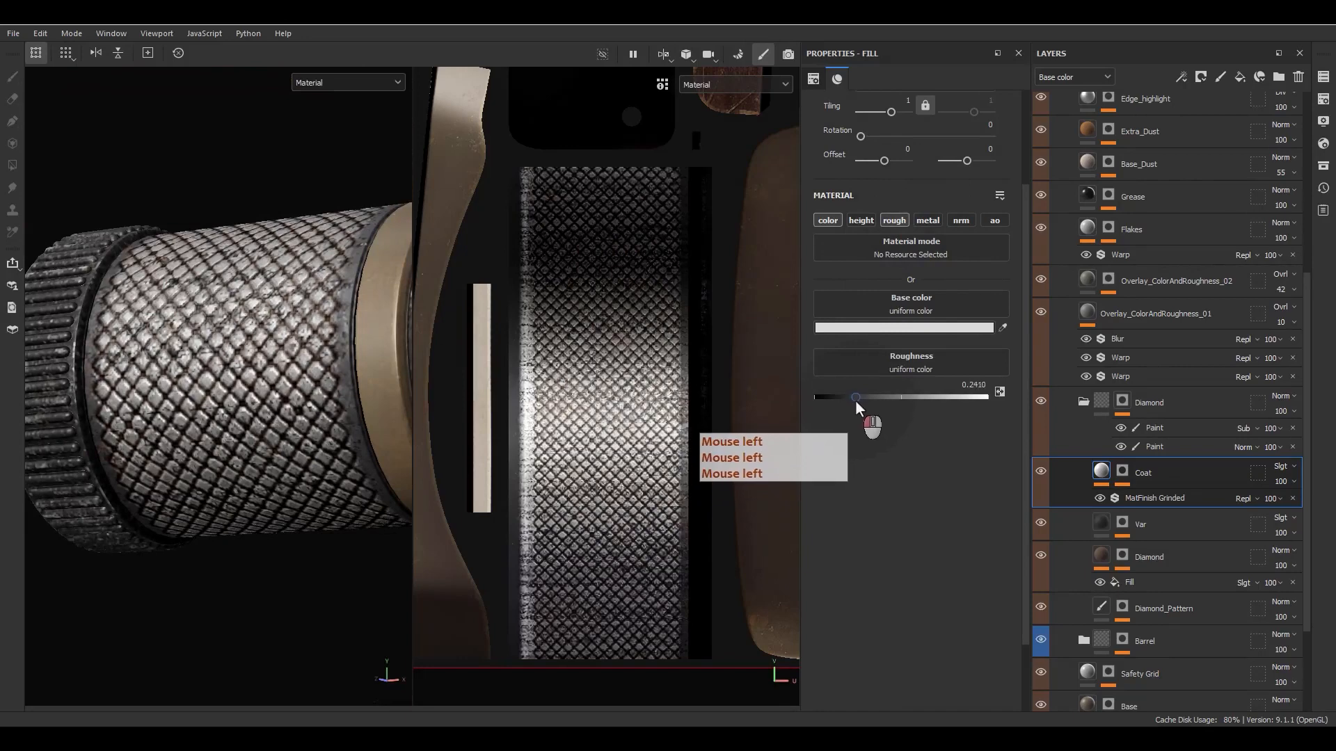
left_click_drag(411, 407, 448, 426, "alt")
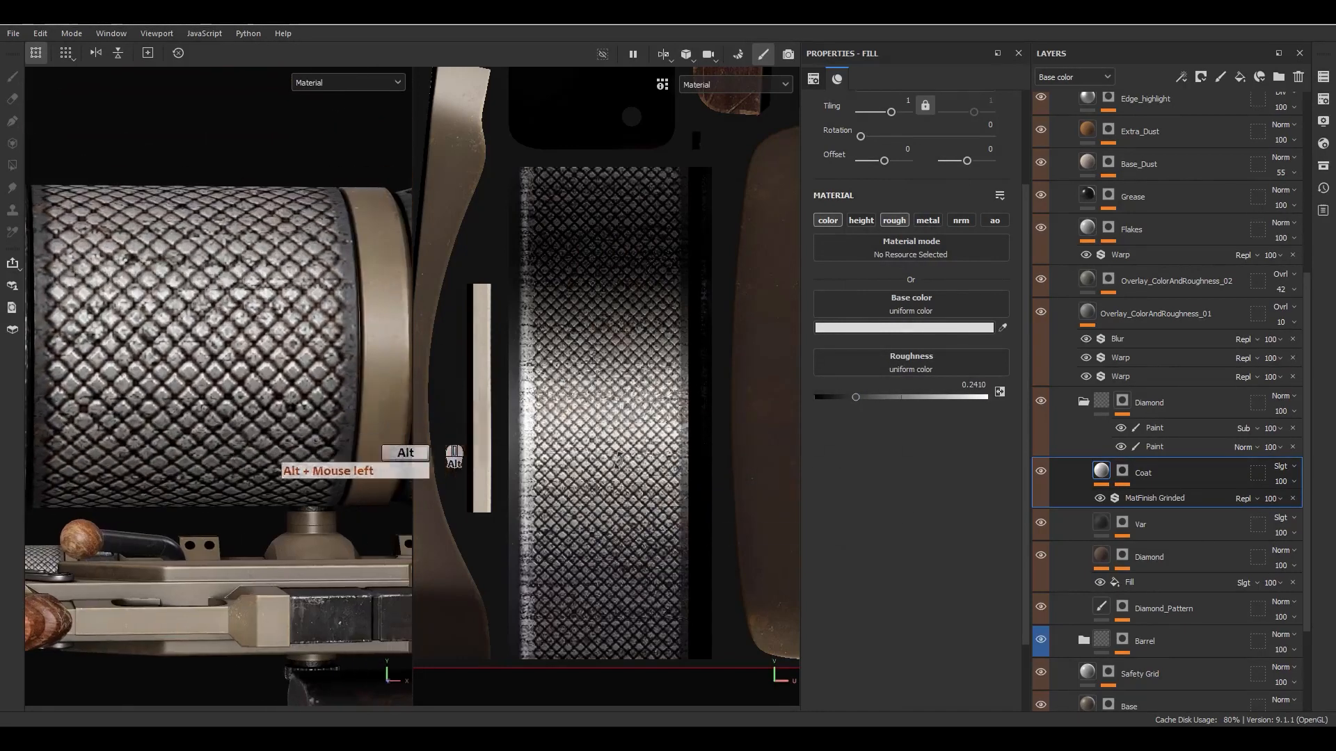
- Assign the Grunge Fingerprints Smeared texture to the Coat fill's roughness channel
left_click(999, 391)
left_click(1034, 407)
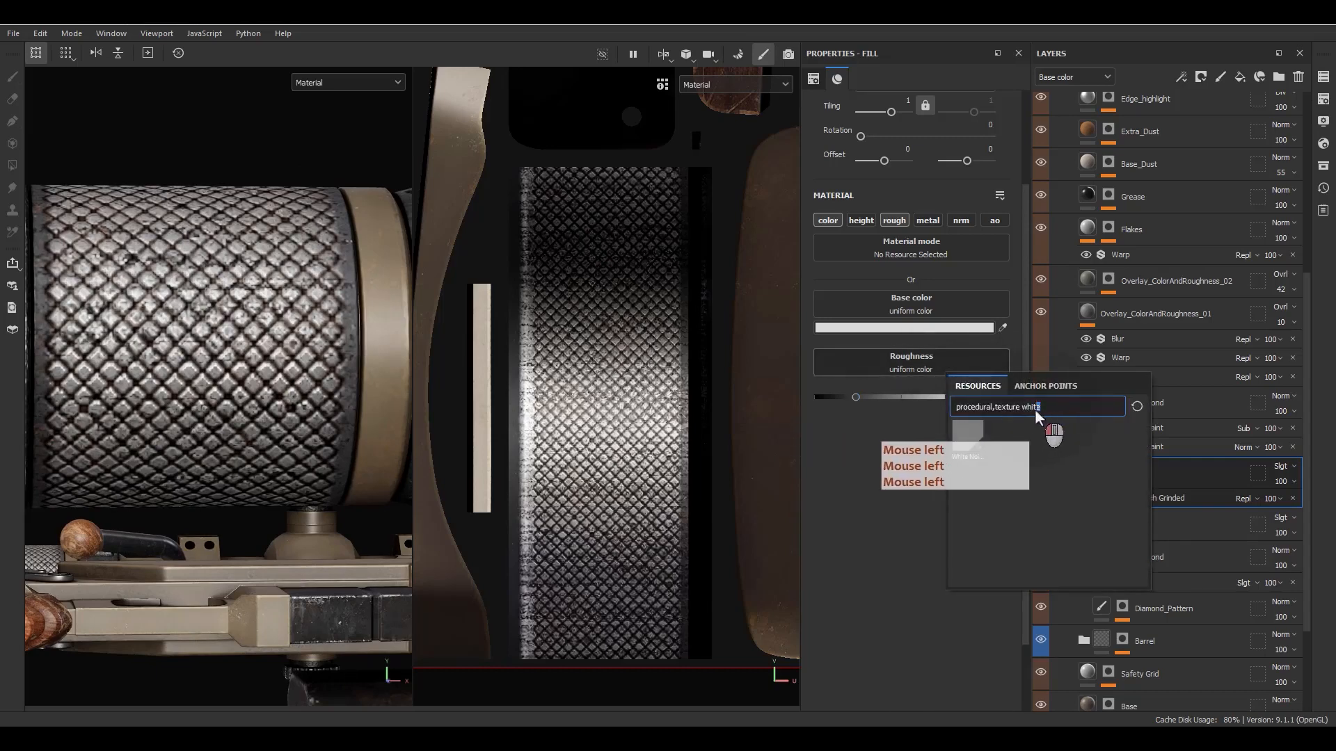
type("fi")
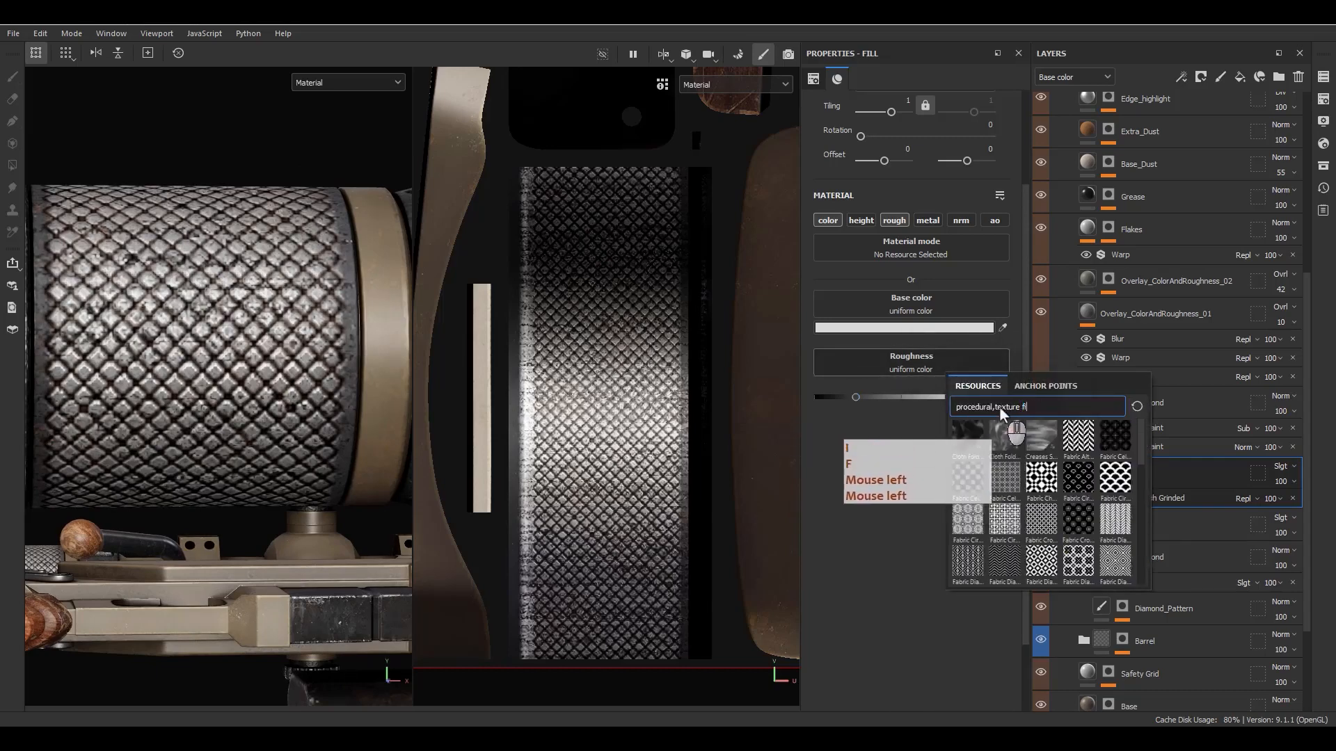
type("ng")
left_click(1078, 436)
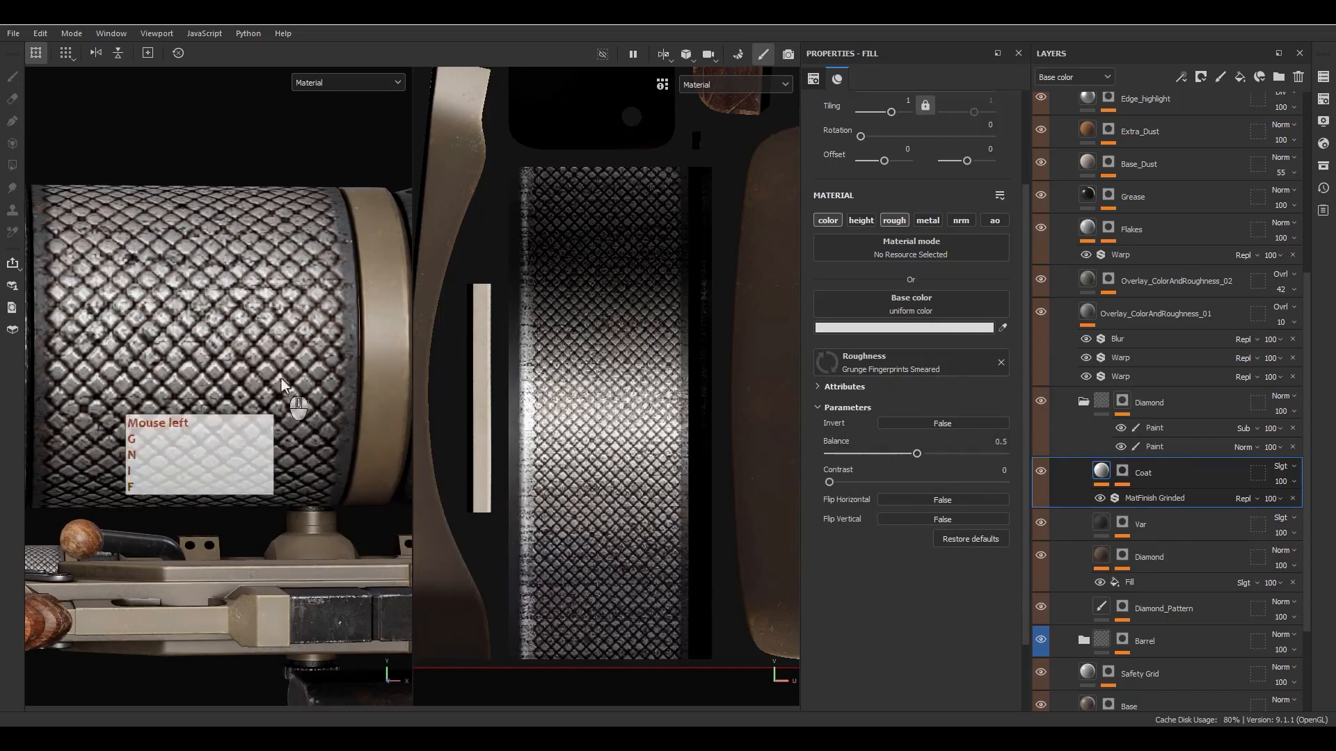
left_click_drag(282, 385, 263, 362, "alt")
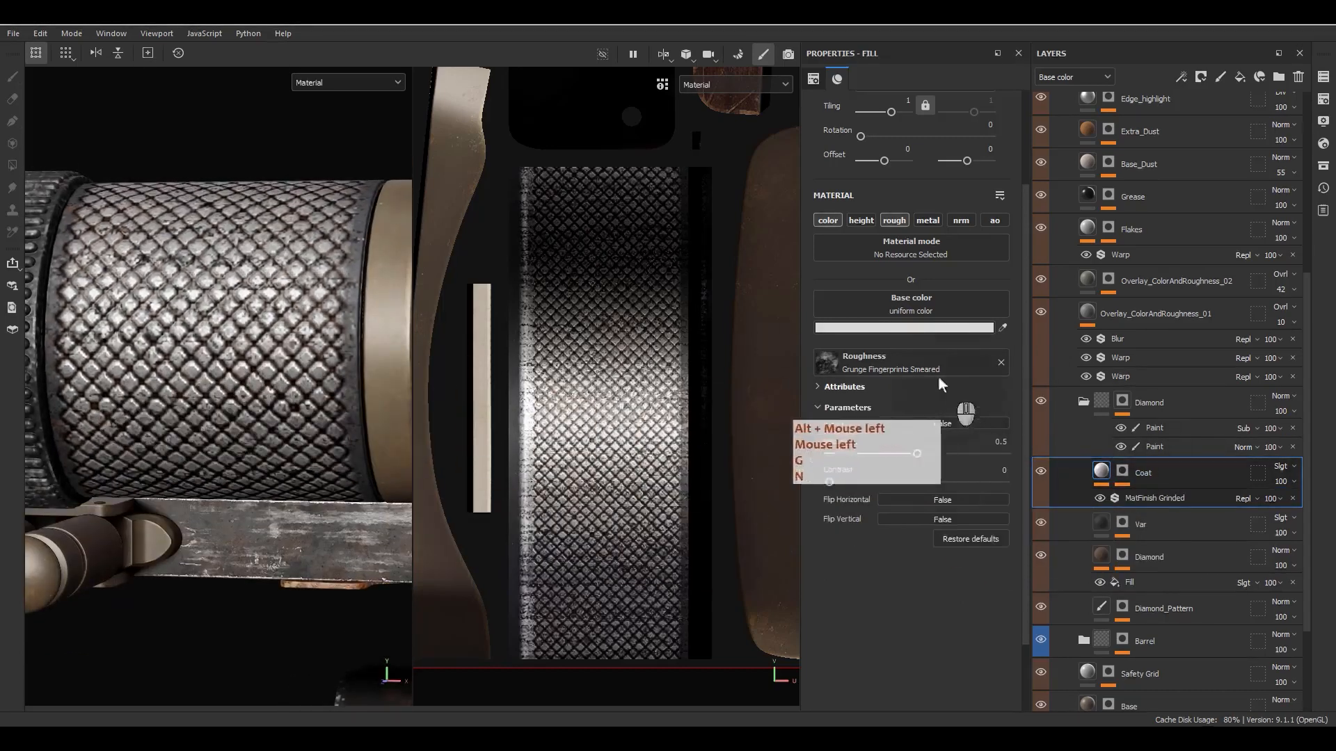
- Turn off the Coat fill's color channel and isolate the roughness channel in the viewports
left_click(828, 220)
left_click_drag(317, 271, 694, 367, "alt")
scroll(345, 380, "down", 3)
key("c")
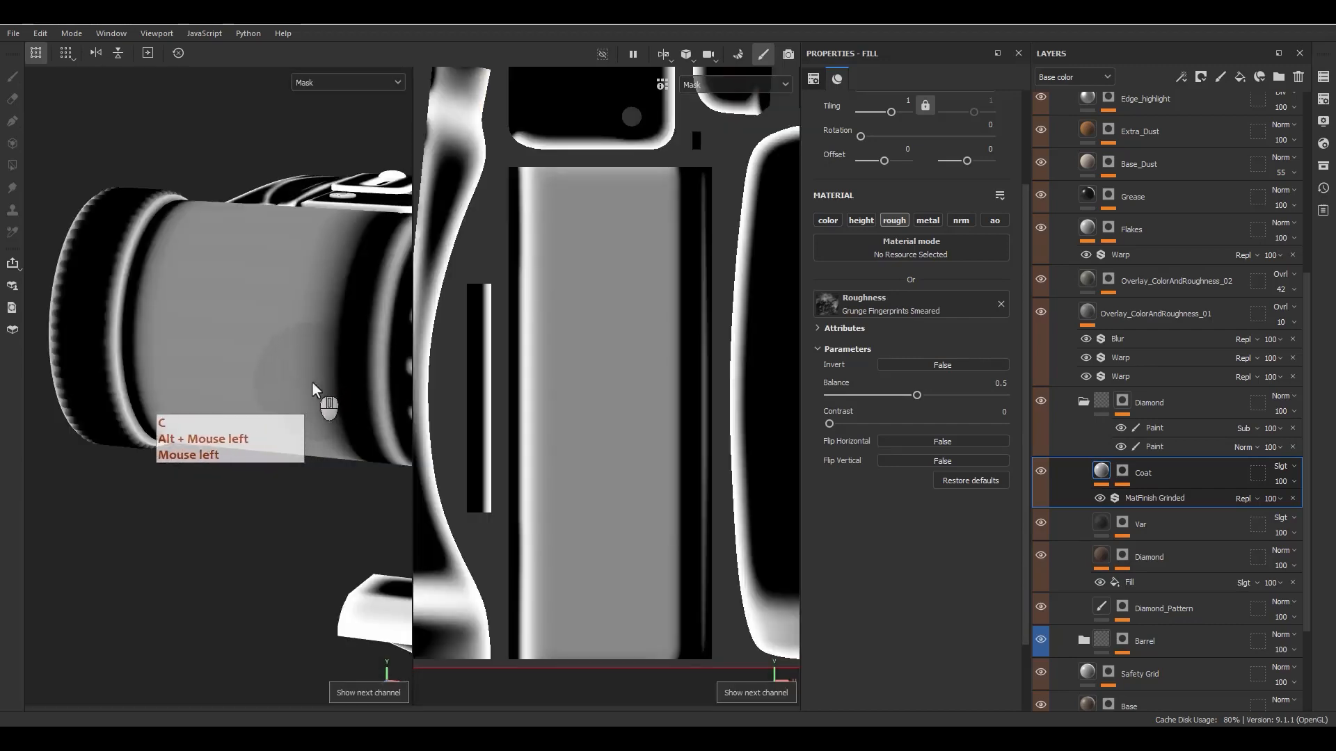
key("c")
key("c")
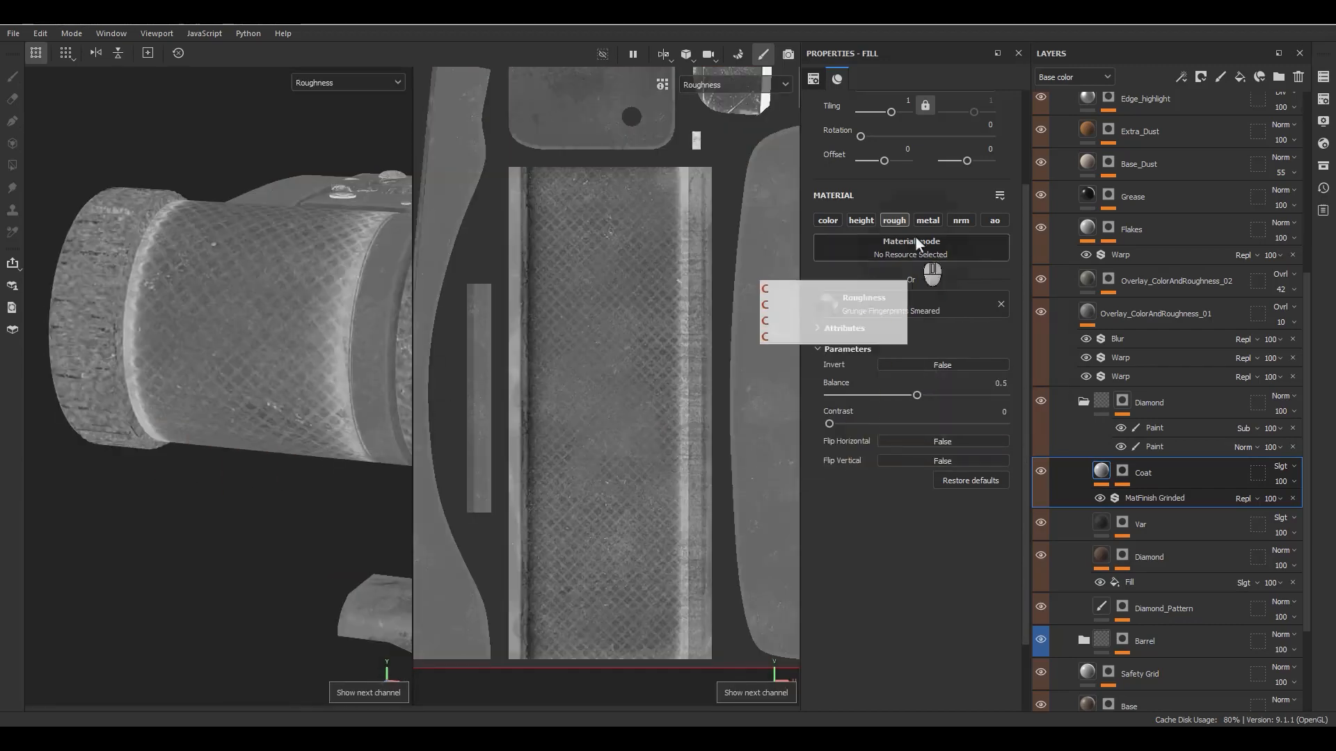
- Set the Coat fill's UV tiling to 8 and raise the fingerprint texture's balance to 0.66
scroll(918, 250, "up", 3)
left_click(904, 185)
type("5")
key("Return")
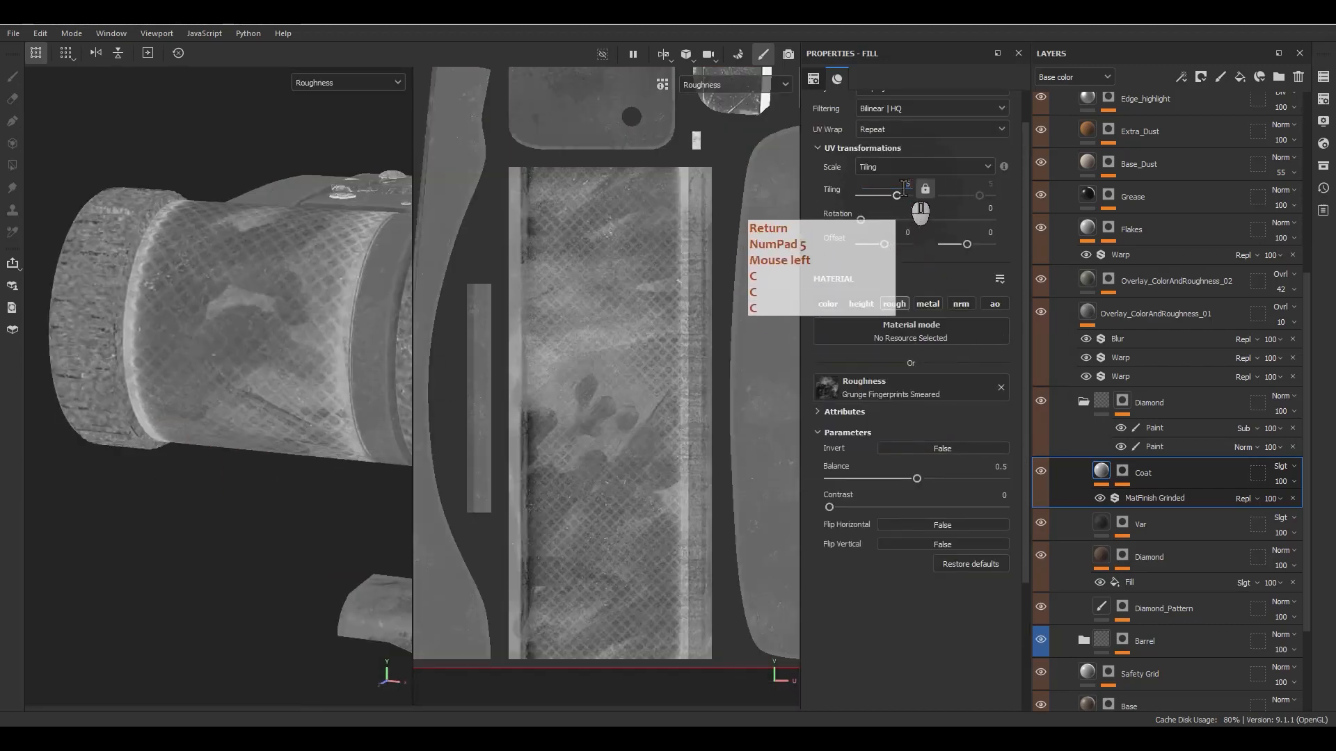
left_click(881, 182)
type("8")
key("Return")
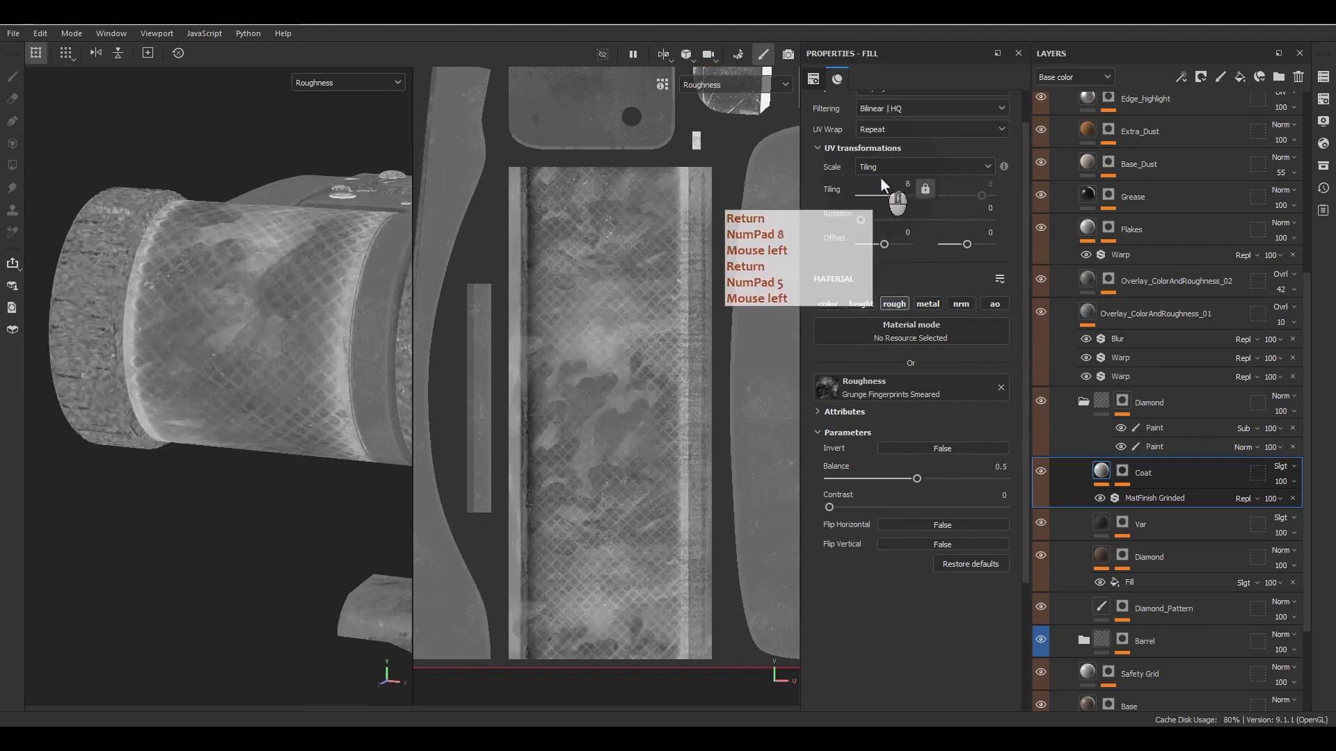
left_click_drag(916, 478, 943, 477)
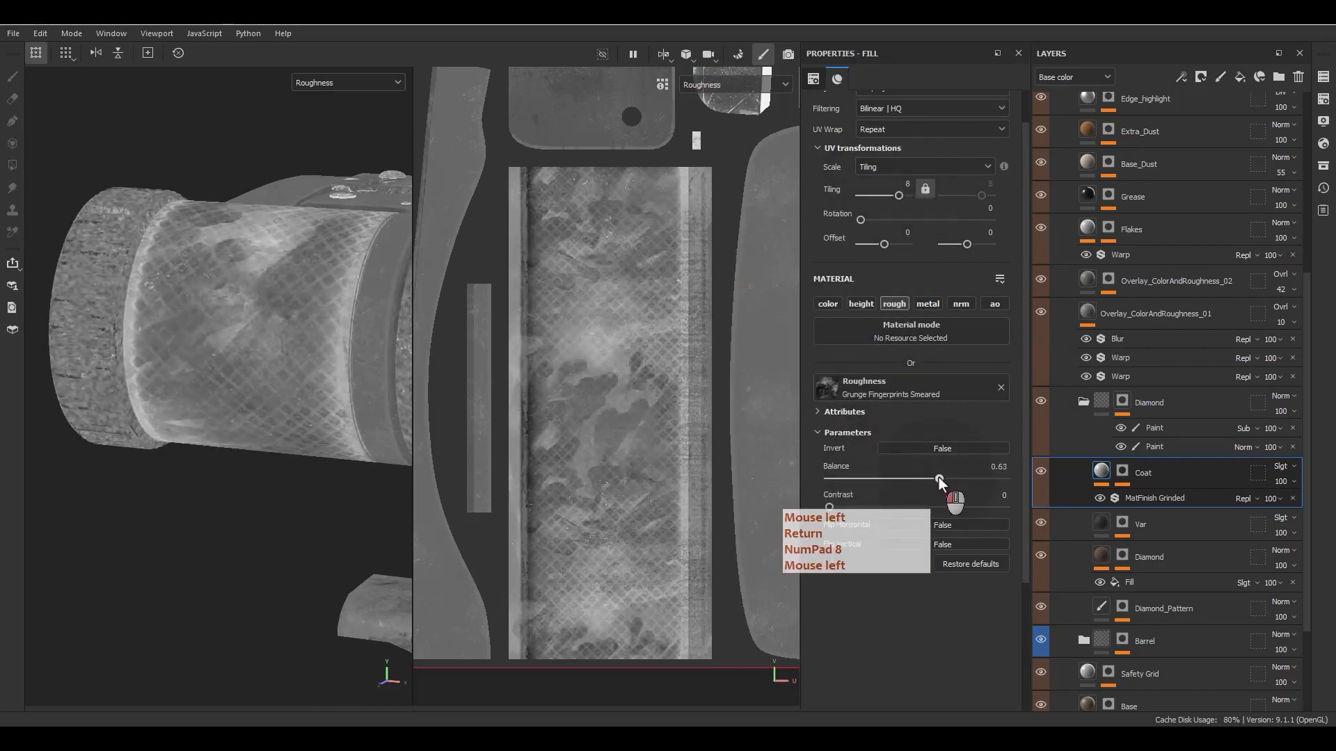
- Return the viewports to the full material display and re-enable the Coat fill's color channel
key("m")
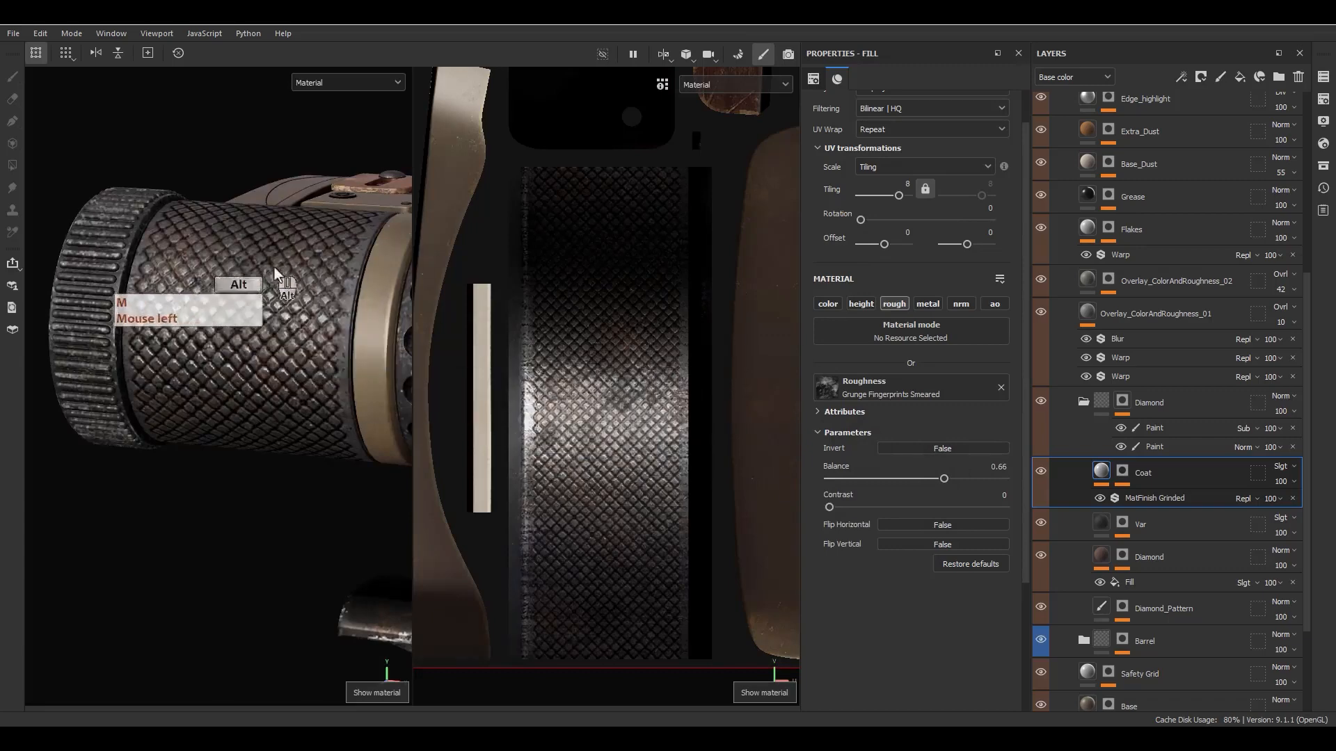
left_click_drag(266, 255, 419, 292, "alt")
left_click(837, 304)
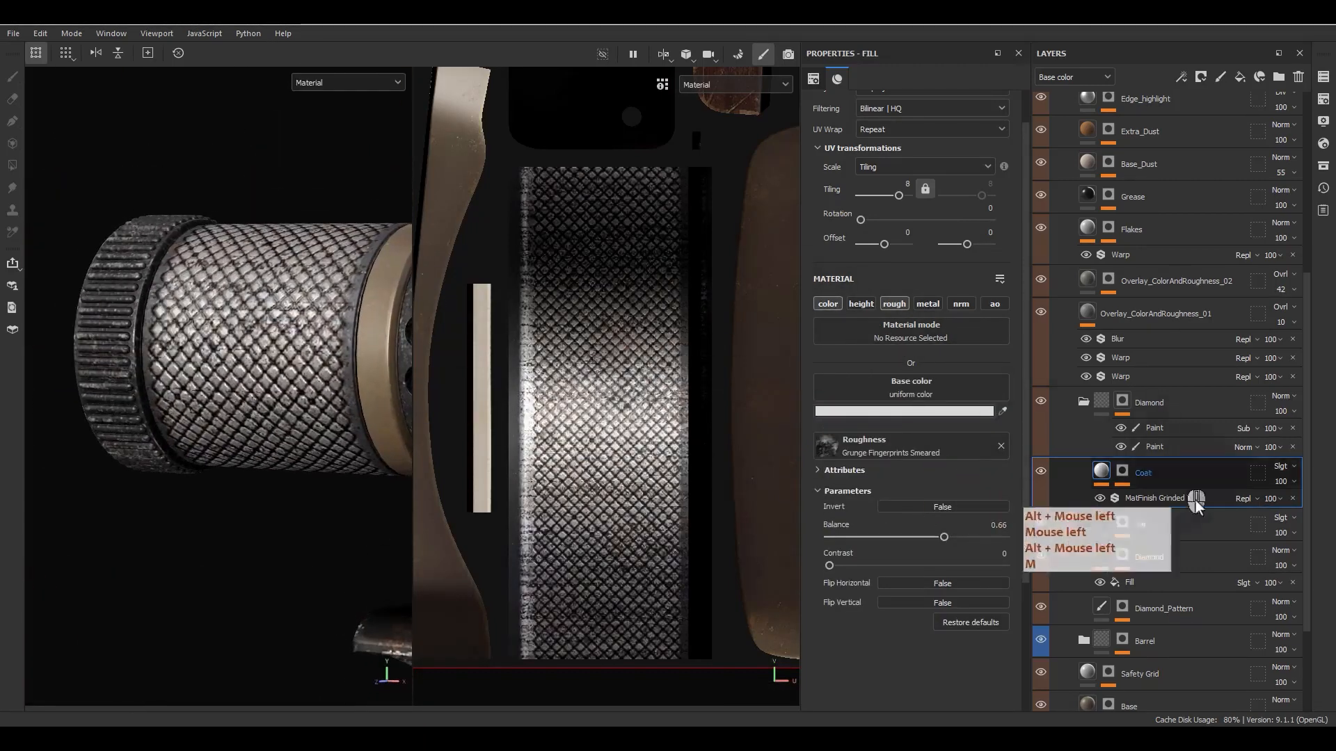
- Set the Coat layer's base color blending mode to Linear dodge (Add) and lower its opacity to 17
left_click(1283, 467)
left_click(1254, 332)
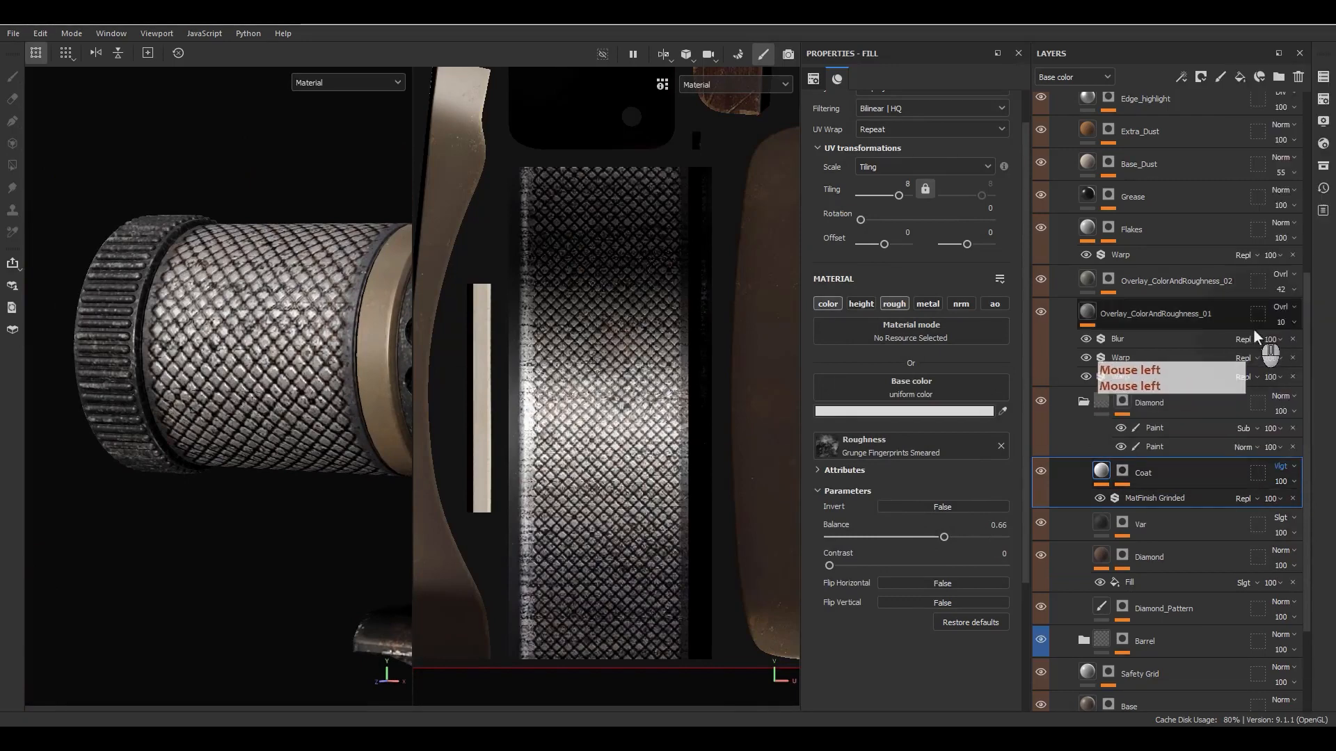
left_click(1286, 472)
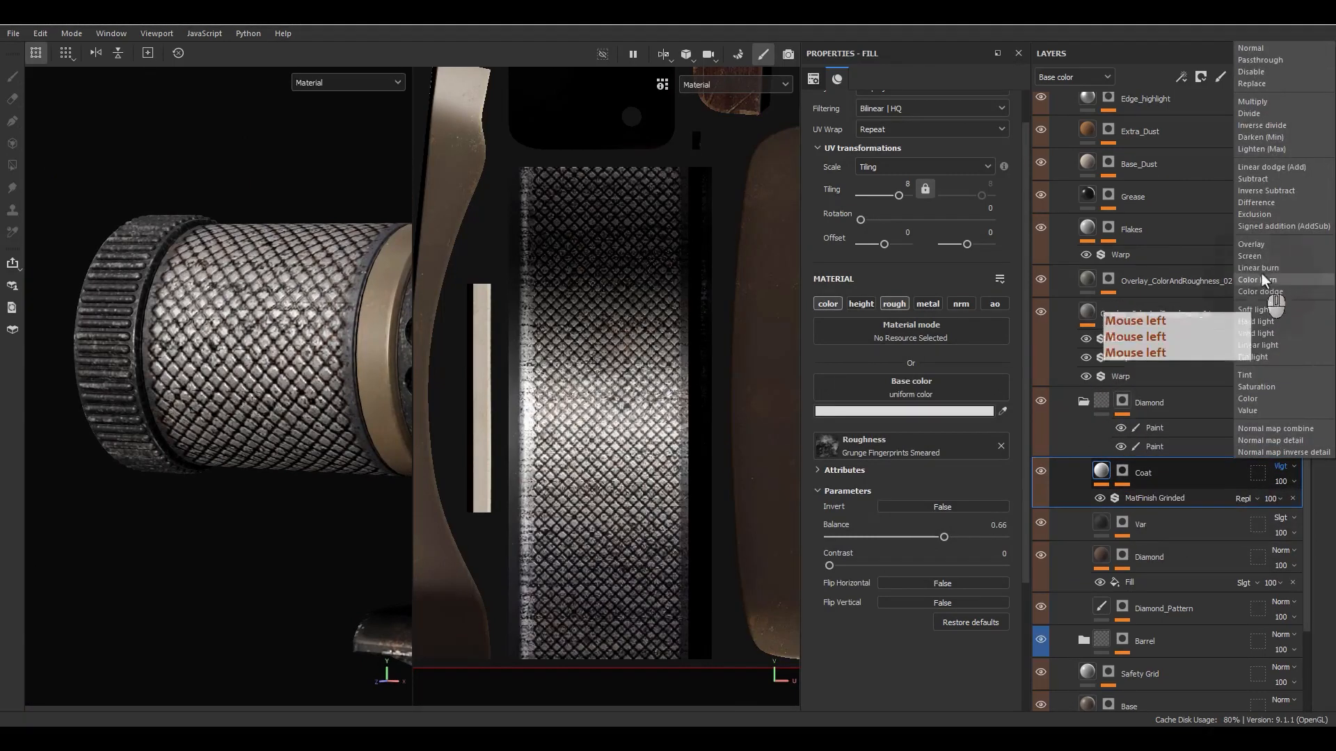
left_click(1261, 172)
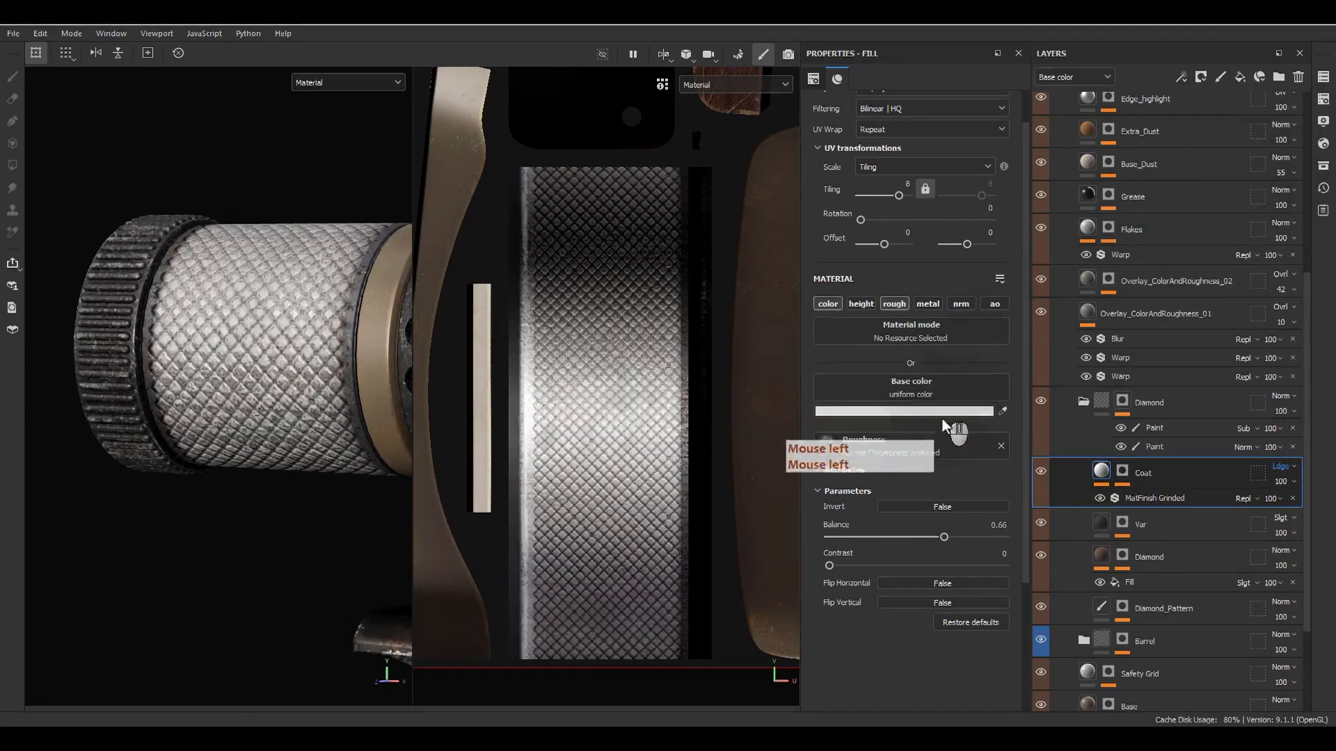
left_click(1286, 481)
left_click_drag(1283, 503, 1277, 507)
- Inspect the diamond relief on the scope sleeve and suppressor collar, showing only the 3D viewport
left_click_drag(280, 394, 325, 440, "alt")
key("f")
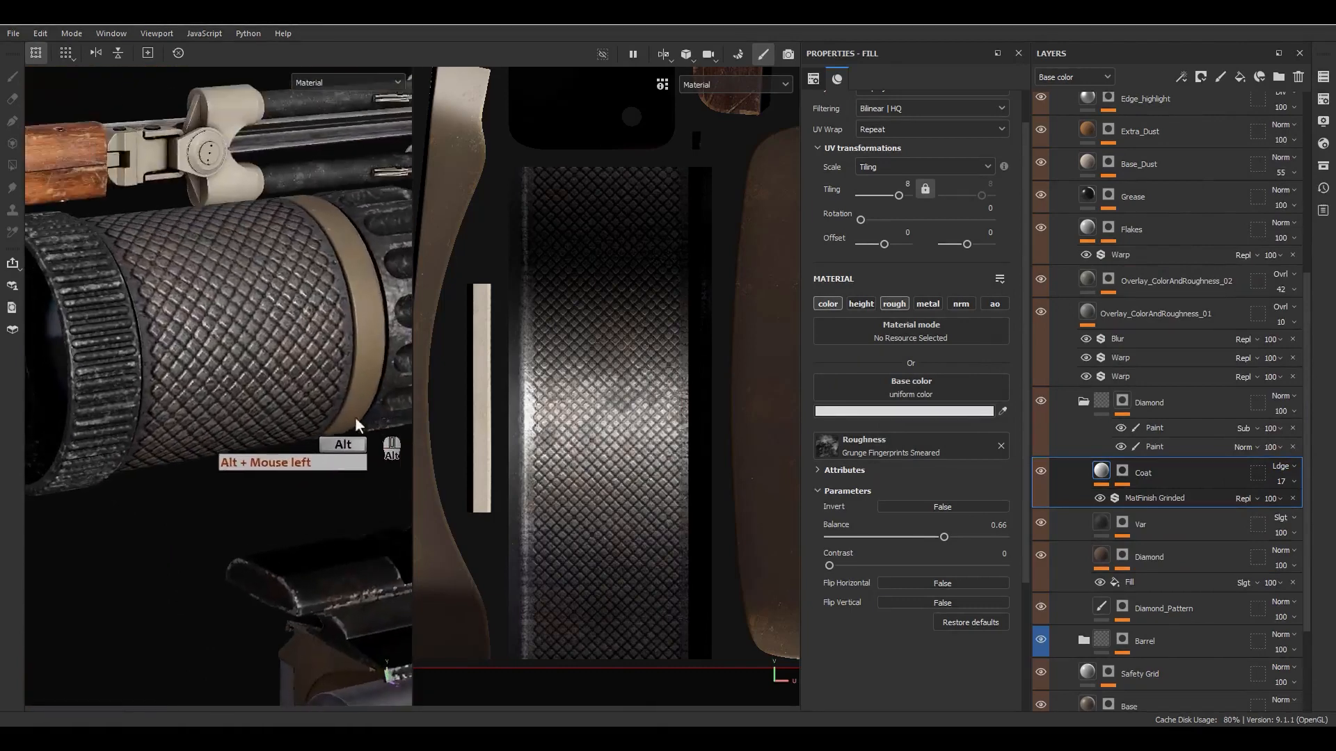
middle_click_drag(215, 378, 278, 519, "alt")
left_click_drag(278, 519, 162, 542, "alt")
middle_click_drag(393, 404, 458, 455, "alt")
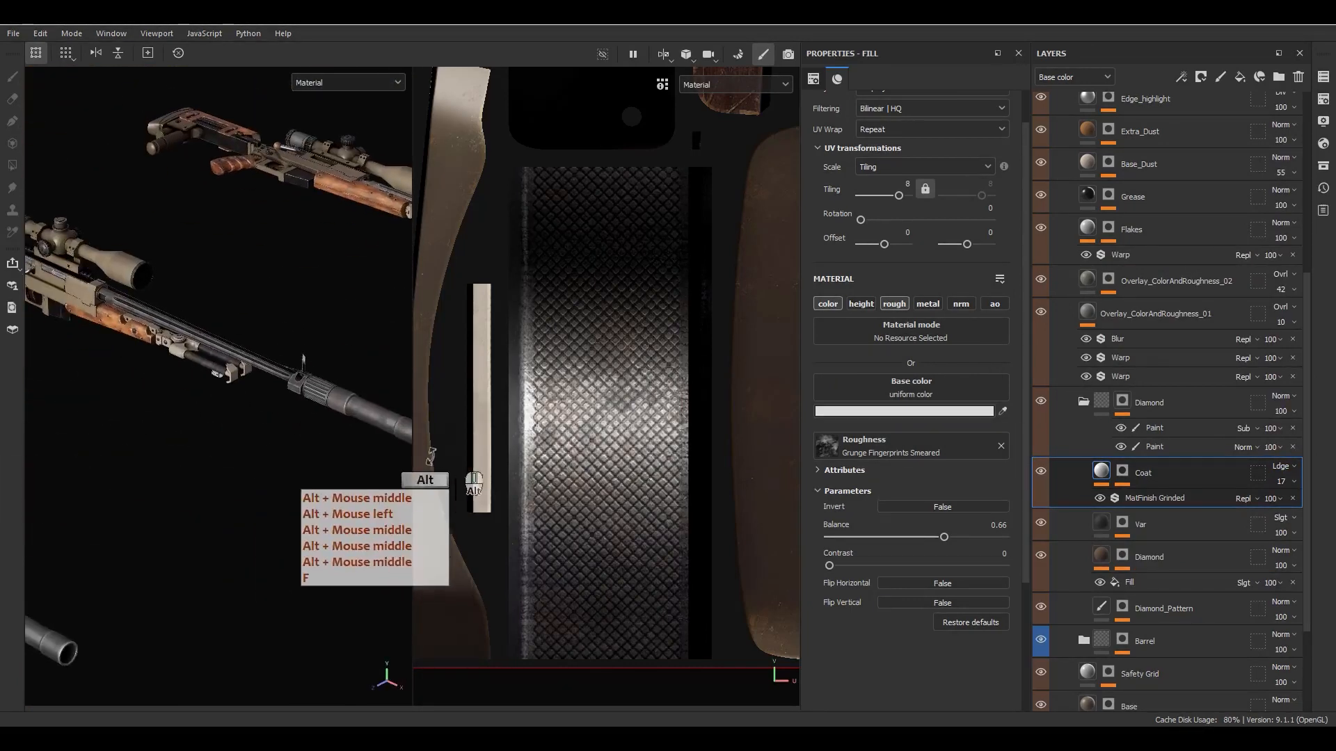
key("F2")
scroll(599, 414, "up", 5)
middle_click_drag(600, 413, 417, 522, "alt")
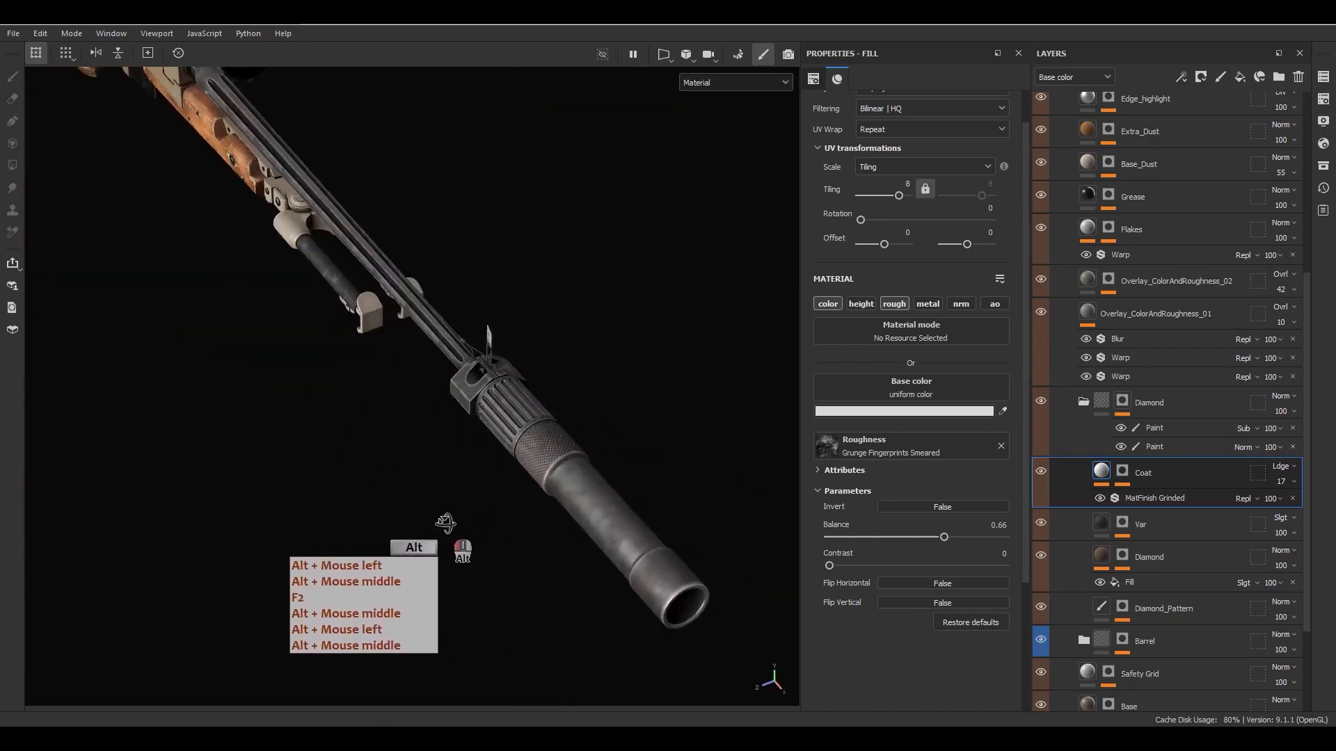
left_click_drag(417, 522, 550, 501, "alt")
right_click_drag(550, 501, 446, 177, "alt")
middle_click_drag(446, 177, 450, 452, "alt")
right_click_drag(450, 453, 462, 413, "alt")
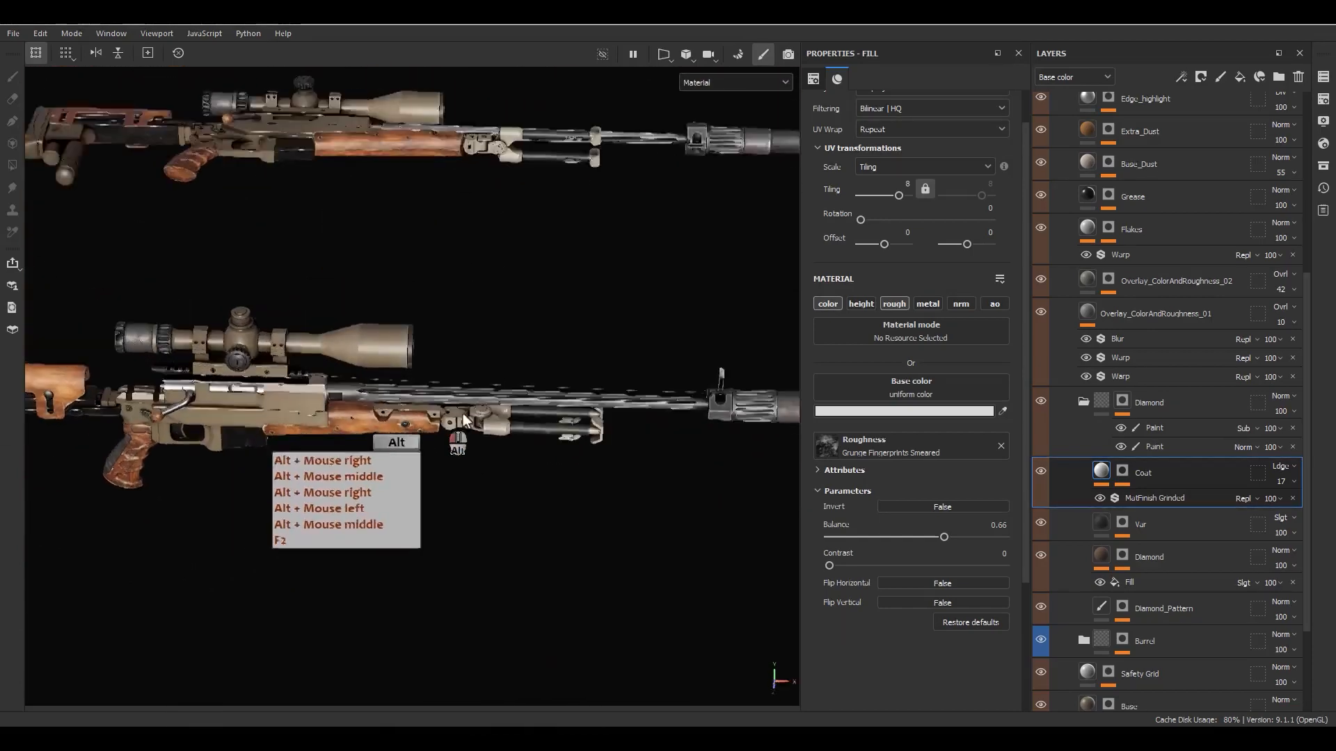
left_click_drag(462, 413, 450, 331, "alt")
- Examine the scope body, objective ring, barrel and receiver materials up close from several angles
scroll(357, 318, "up", 9)
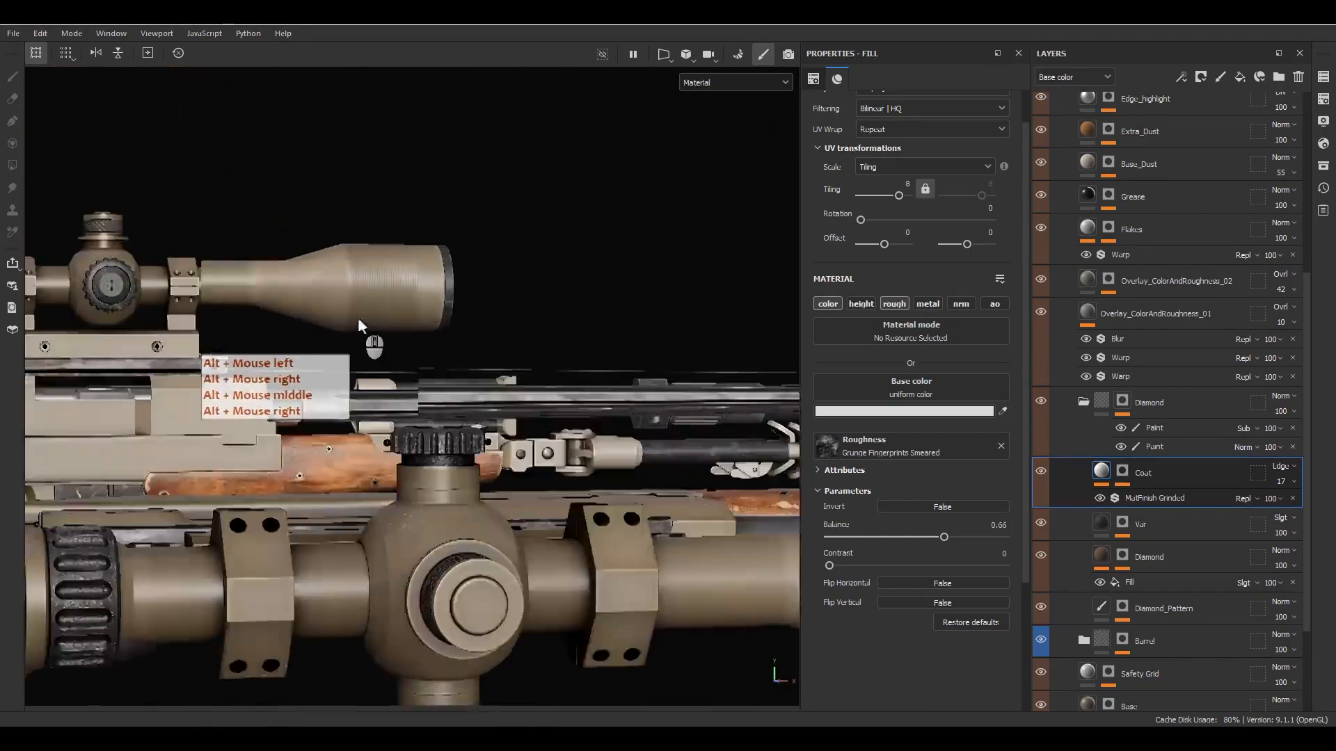
left_click_drag(365, 384, 395, 482, "alt")
right_click_drag(395, 482, 362, 84, "alt")
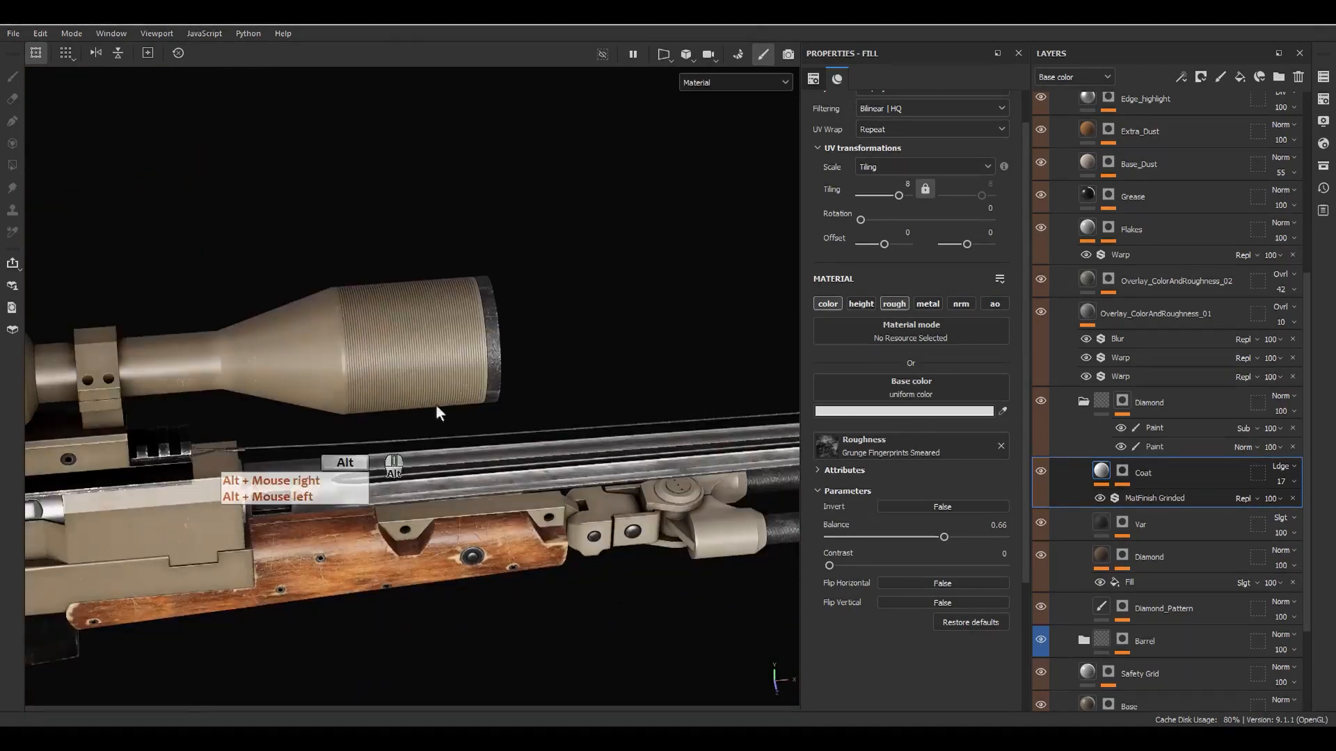
middle_click_drag(435, 403, 556, 321, "alt")
left_click_drag(556, 321, 401, 195, "alt")
middle_click_drag(425, 343, 549, 322, "alt")
left_click_drag(550, 322, 562, 292, "alt")
middle_click_drag(407, 497, 532, 476, "alt")
left_click_drag(532, 476, 522, 362, "alt")
right_click_drag(521, 362, 571, 390, "alt")
middle_click_drag(567, 348, 511, 420, "alt")
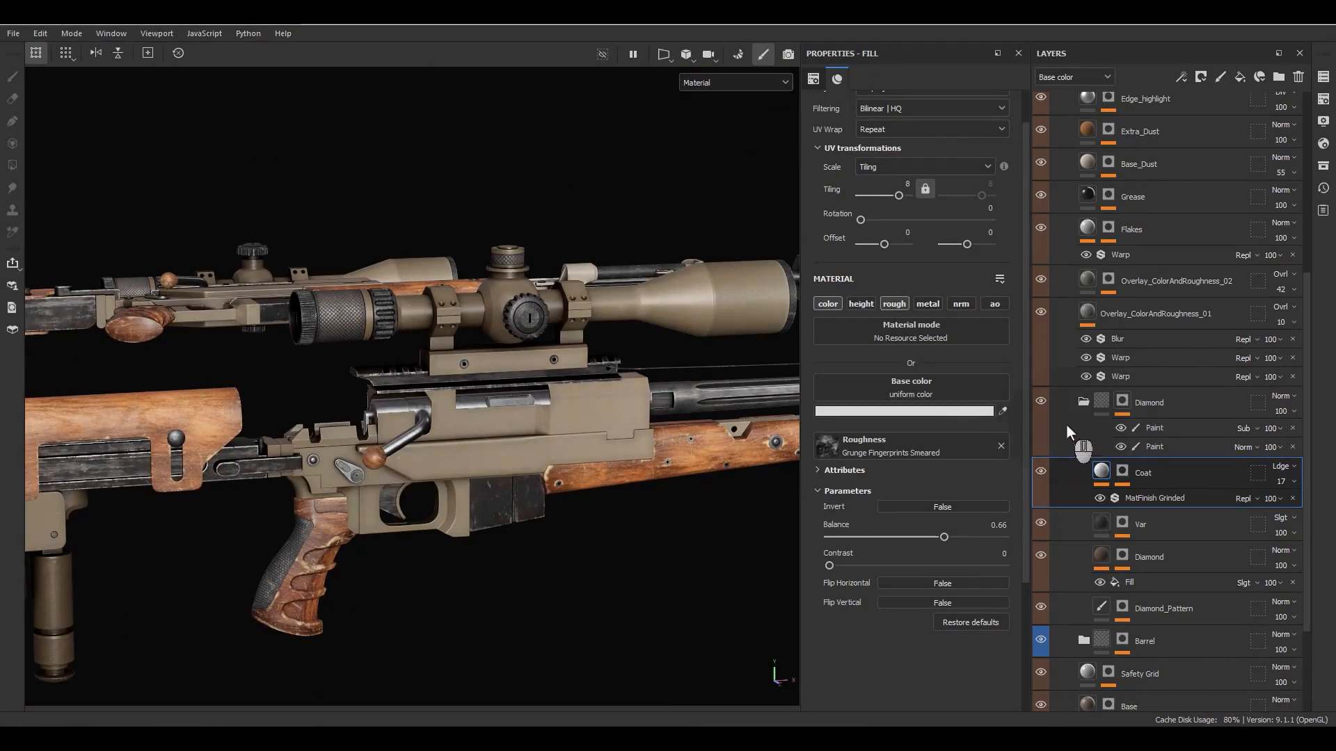
- Collapse the Diamond group with its mask effects and show the Safety Grid layer's fill properties
left_click(1083, 402)
left_click(1112, 438)
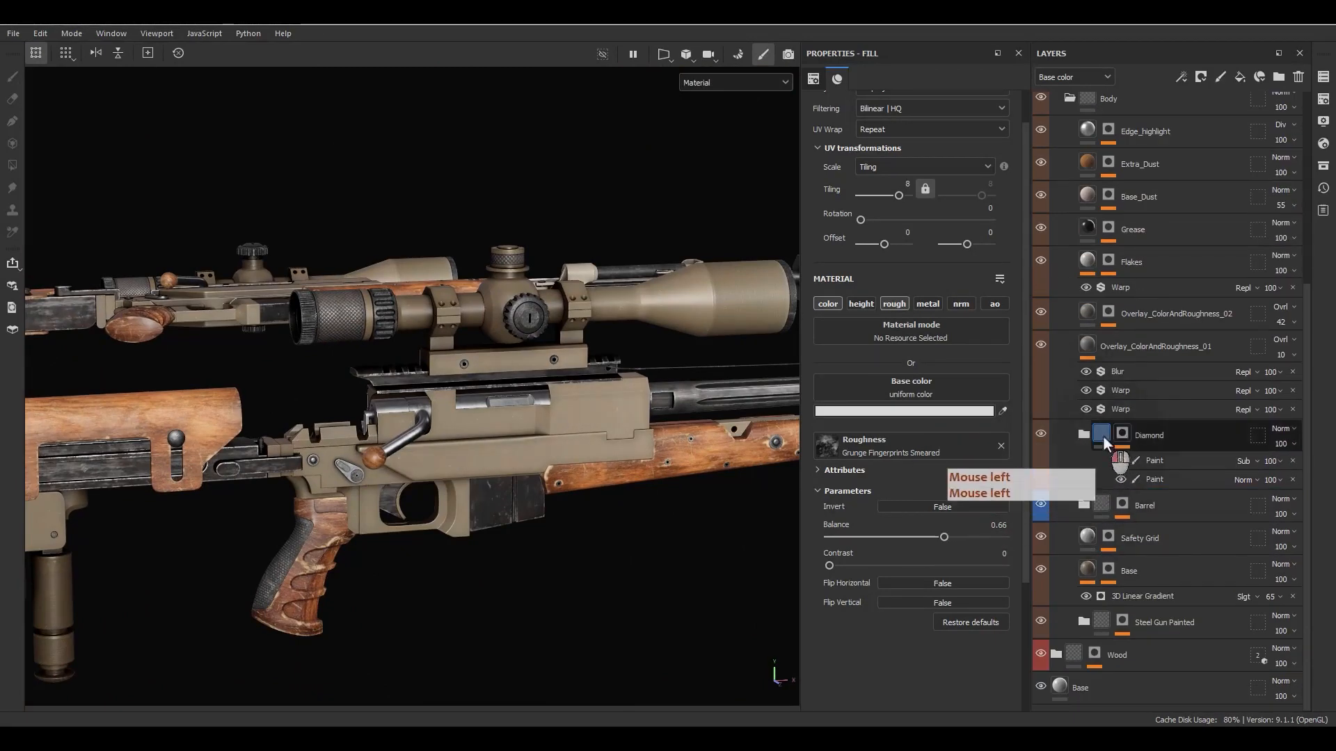
left_click(1096, 501)
left_click(1090, 534)
left_click(1108, 539)
left_click(1085, 564)
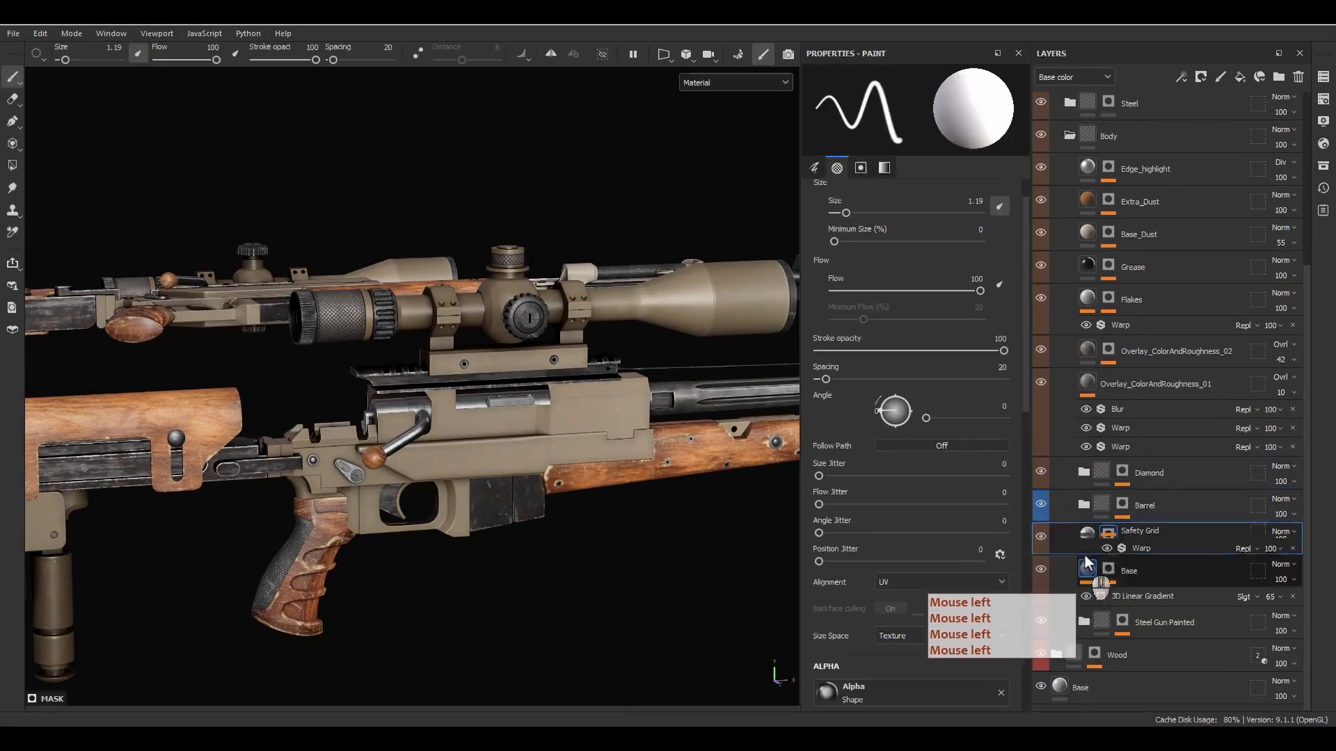
left_click(1087, 537)
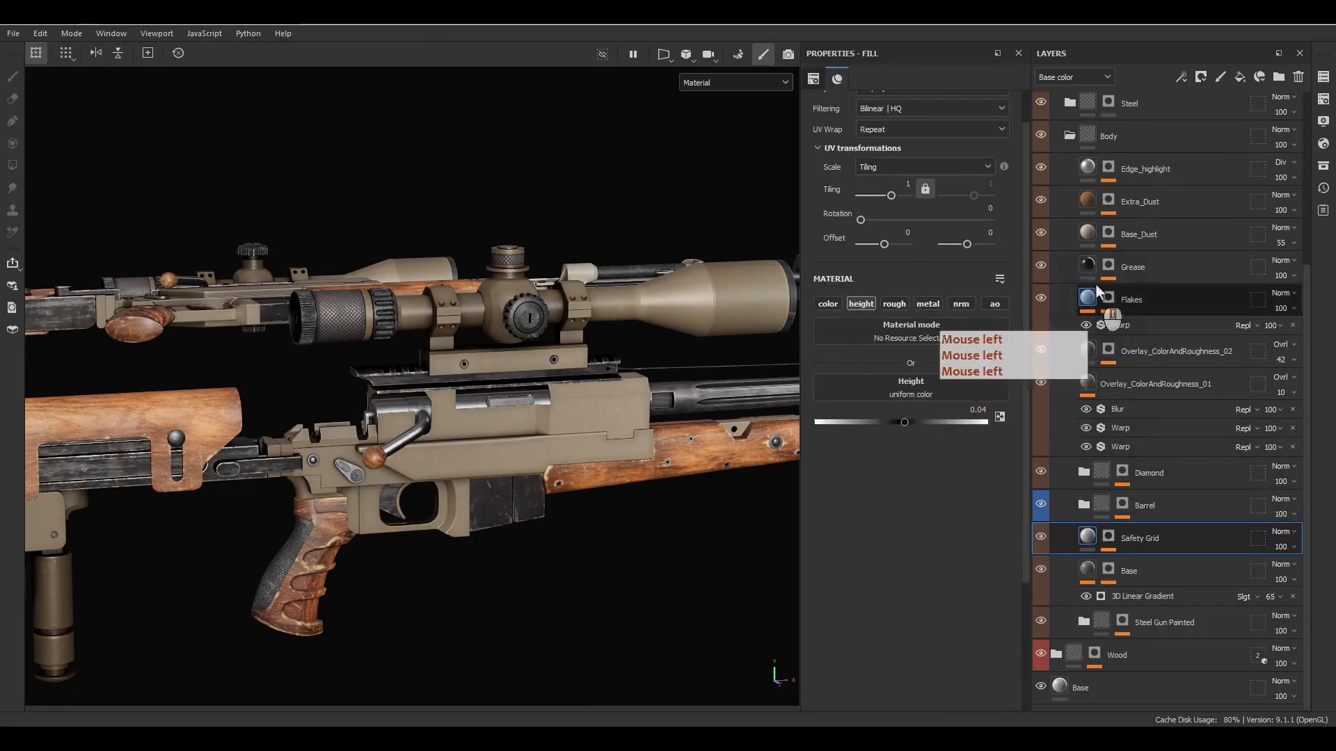
- Collapse the Body and Metal groups and select the Metal group in the layer stack
left_click(1067, 135)
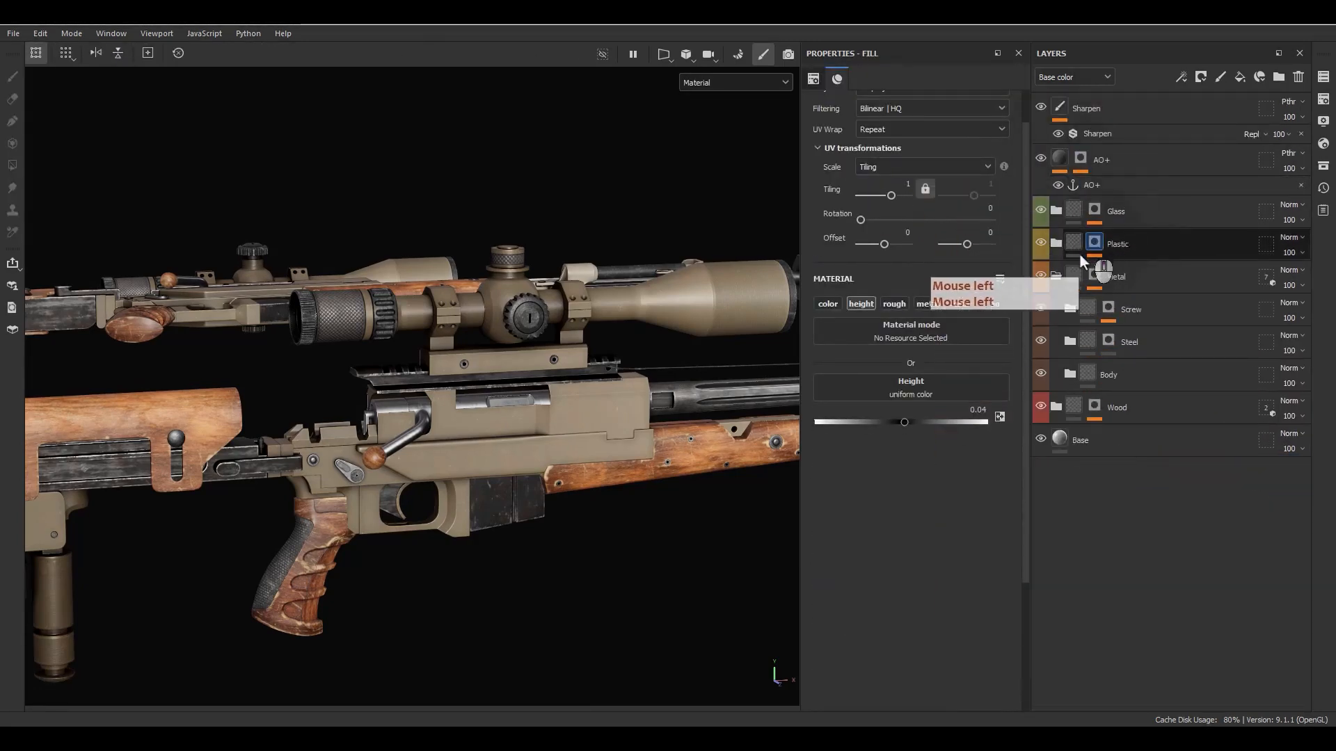
left_click(1053, 278)
left_click(1121, 285)
- Review the overall materials on the rifles from several angles and distances
middle_click_drag(473, 390, 423, 361, "alt")
right_click_drag(422, 360, 633, 361, "alt")
left_click_drag(633, 361, 612, 381, "alt")
middle_click_drag(612, 381, 595, 401, "alt")
right_click_drag(595, 400, 582, 398, "alt")
left_click_drag(582, 398, 448, 408, "alt")
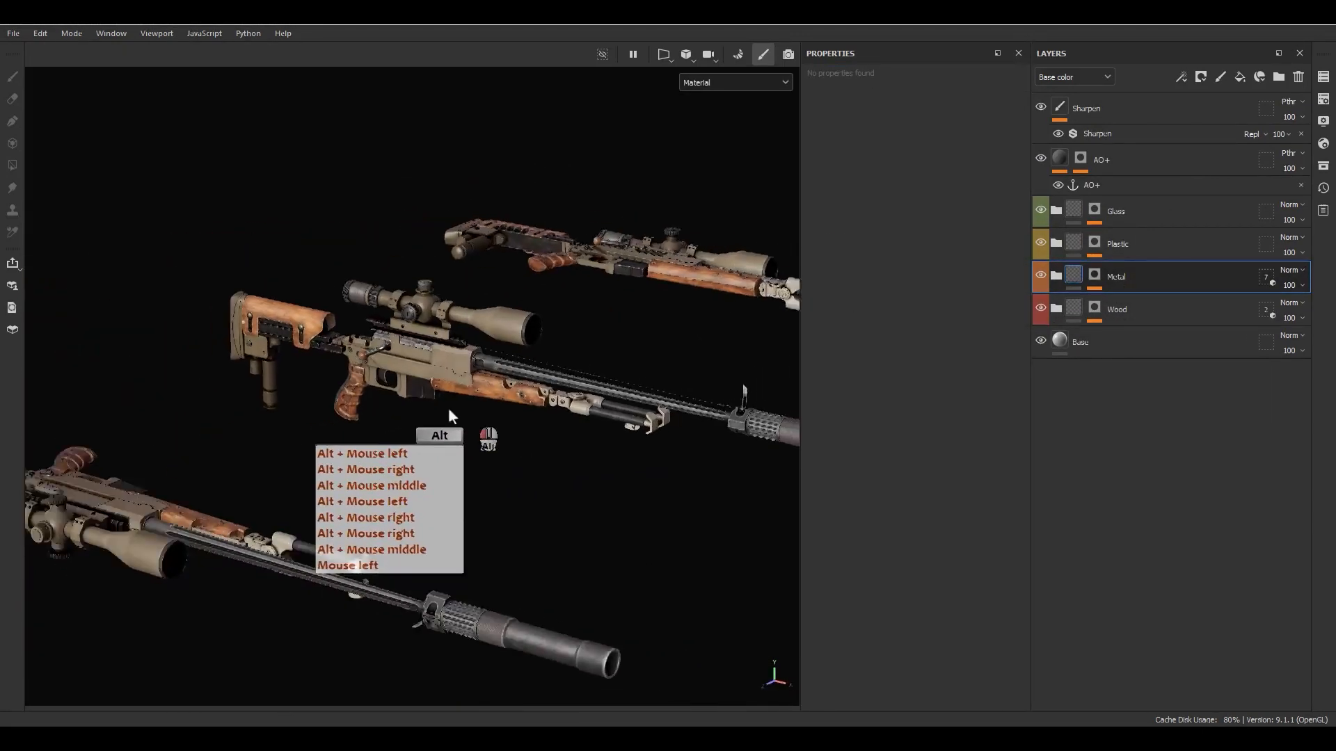
right_click_drag(448, 408, 483, 328, "alt")
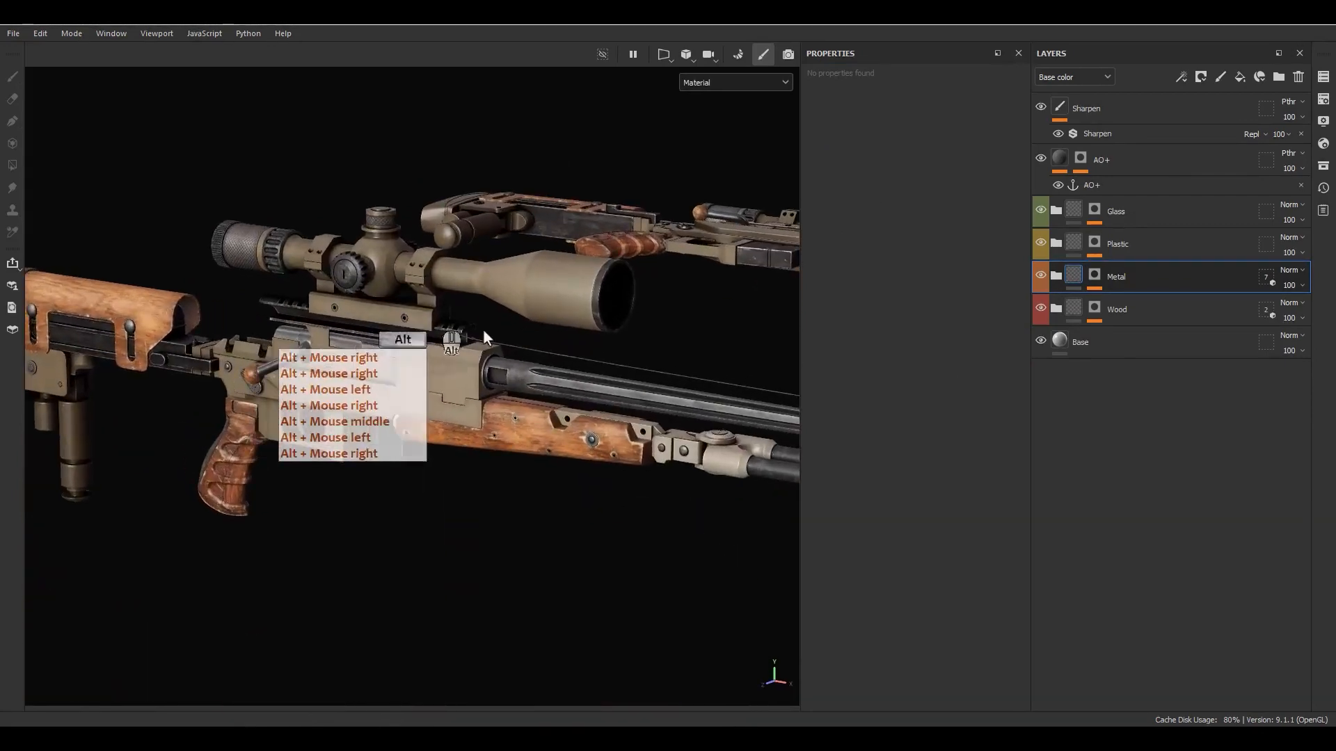
middle_click_drag(483, 329, 508, 380, "alt")
right_click_drag(508, 380, 499, 420, "alt")
middle_click_drag(499, 419, 465, 375, "alt")
right_click_drag(464, 375, 785, 200, "alt")
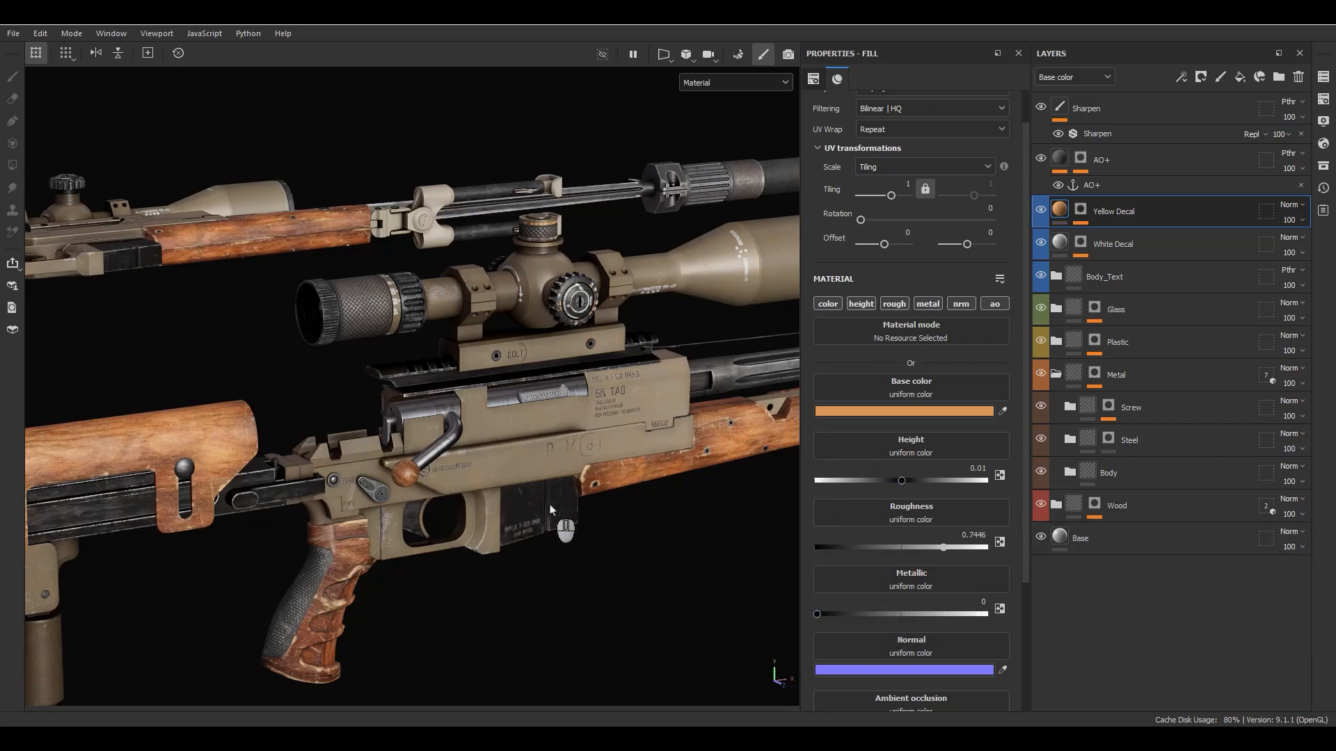
- Expand the Body group, review its layers down to PaintEdge, and examine the painted edge wear around the trigger guard
left_click_drag(550, 510, 479, 523, "alt")
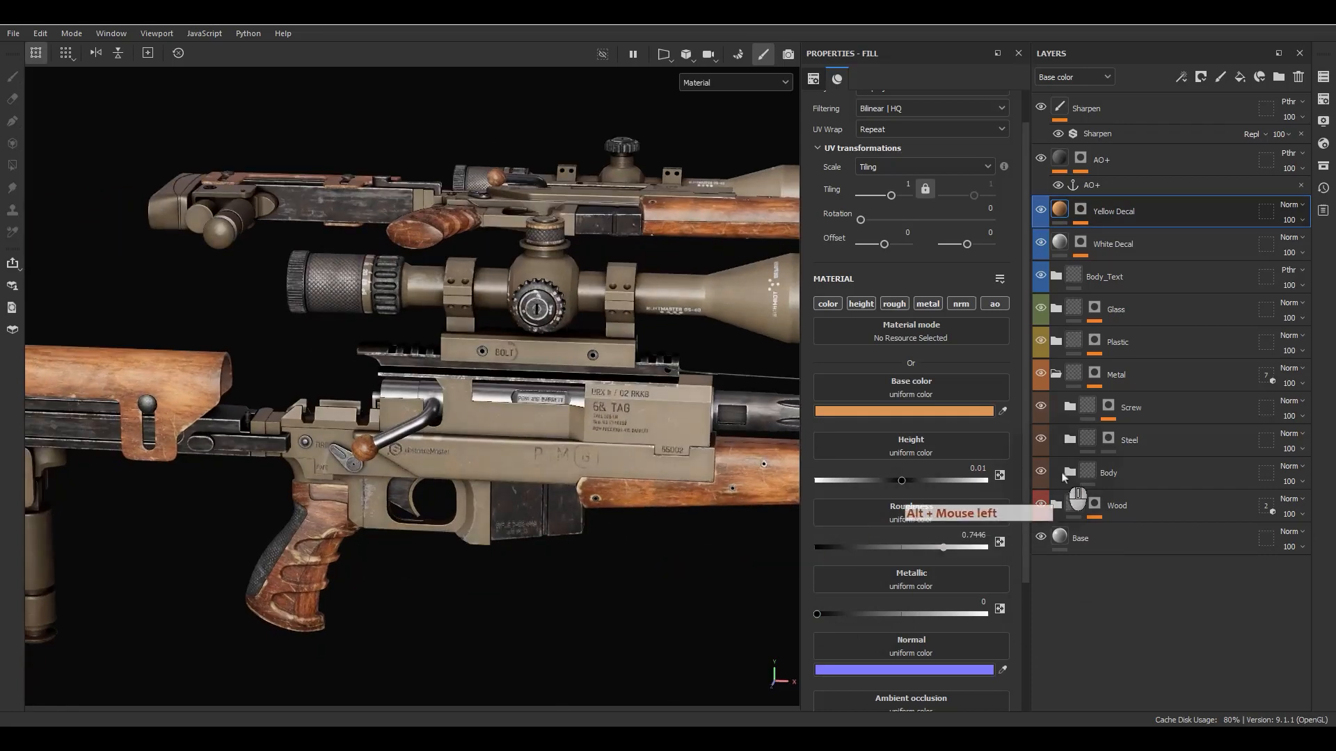
left_click(1071, 475)
scroll(1101, 523, "down", 5)
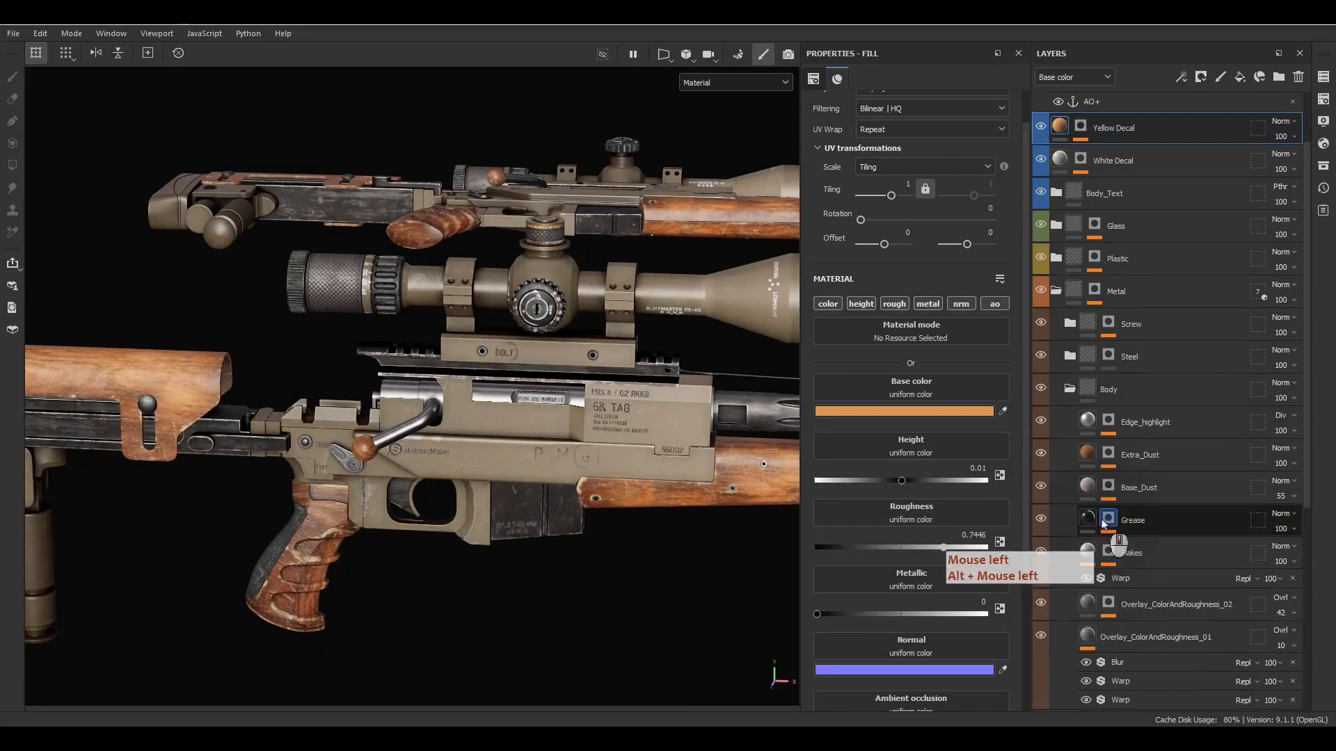
scroll(1148, 362, "down", 5)
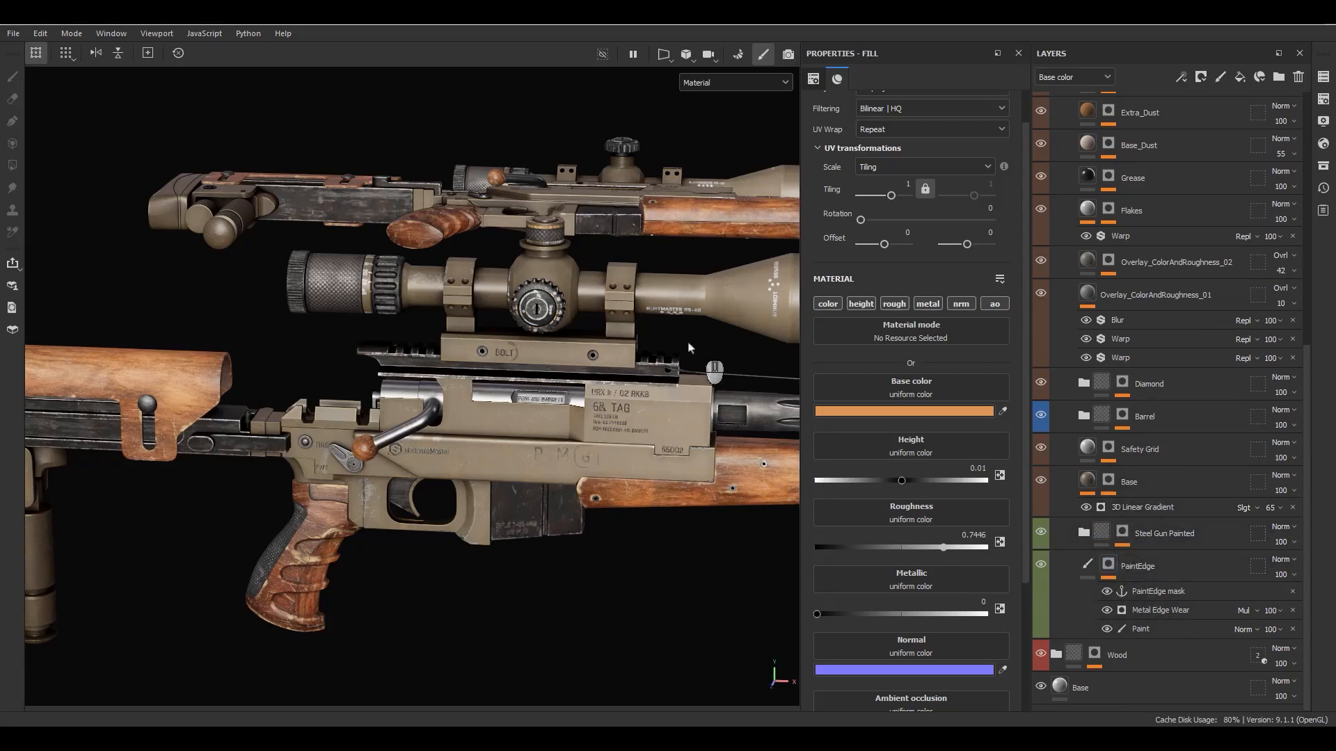
scroll(258, 592, "up", 8)
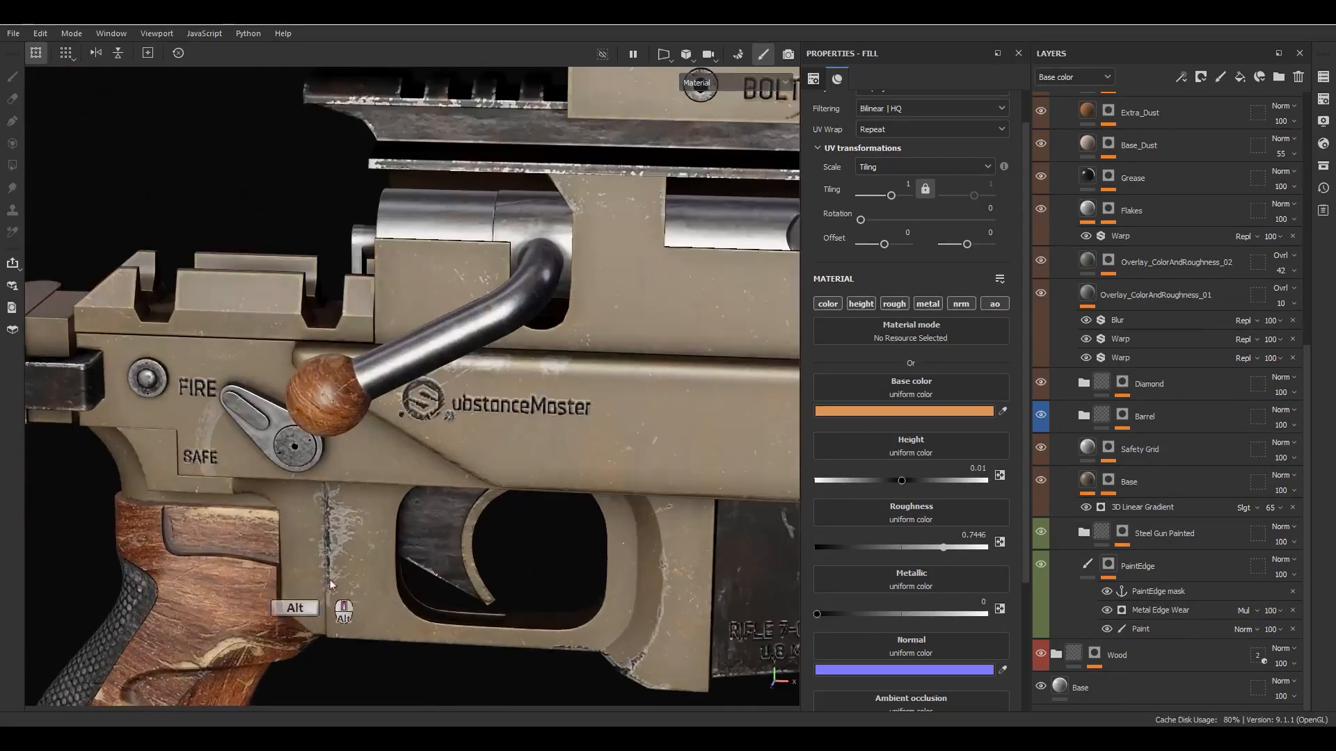
- Examine the worn paint around the safety lever, trigger guard and magazine from several angles
left_click_drag(328, 574, 348, 532, "alt")
middle_click_drag(348, 532, 380, 453, "alt")
left_click_drag(322, 497, 367, 467, "alt")
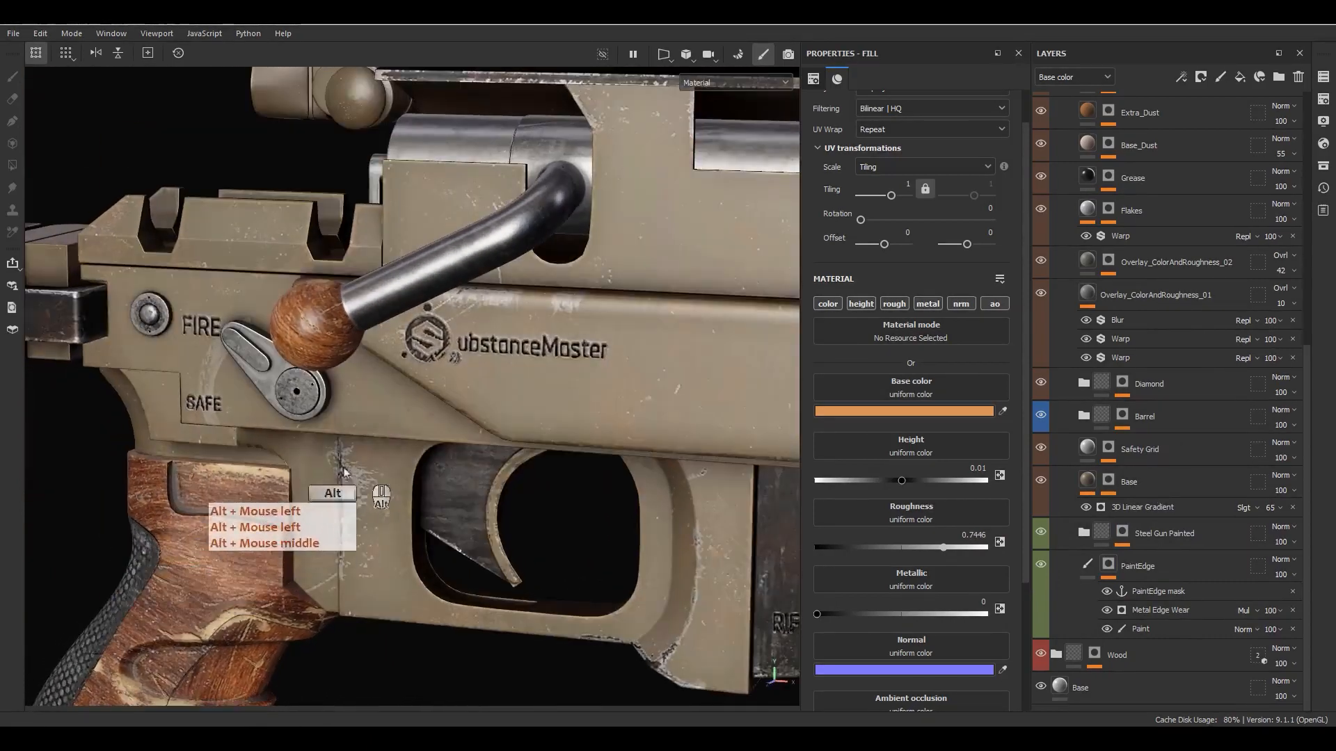
mouse_move(495, 494)
middle_mouse_down("alt")
mouse_move(401, 441)
mouse_move(383, 414)
mouse_move(399, 509)
mouse_move(495, 506)
middle_mouse_up("alt")
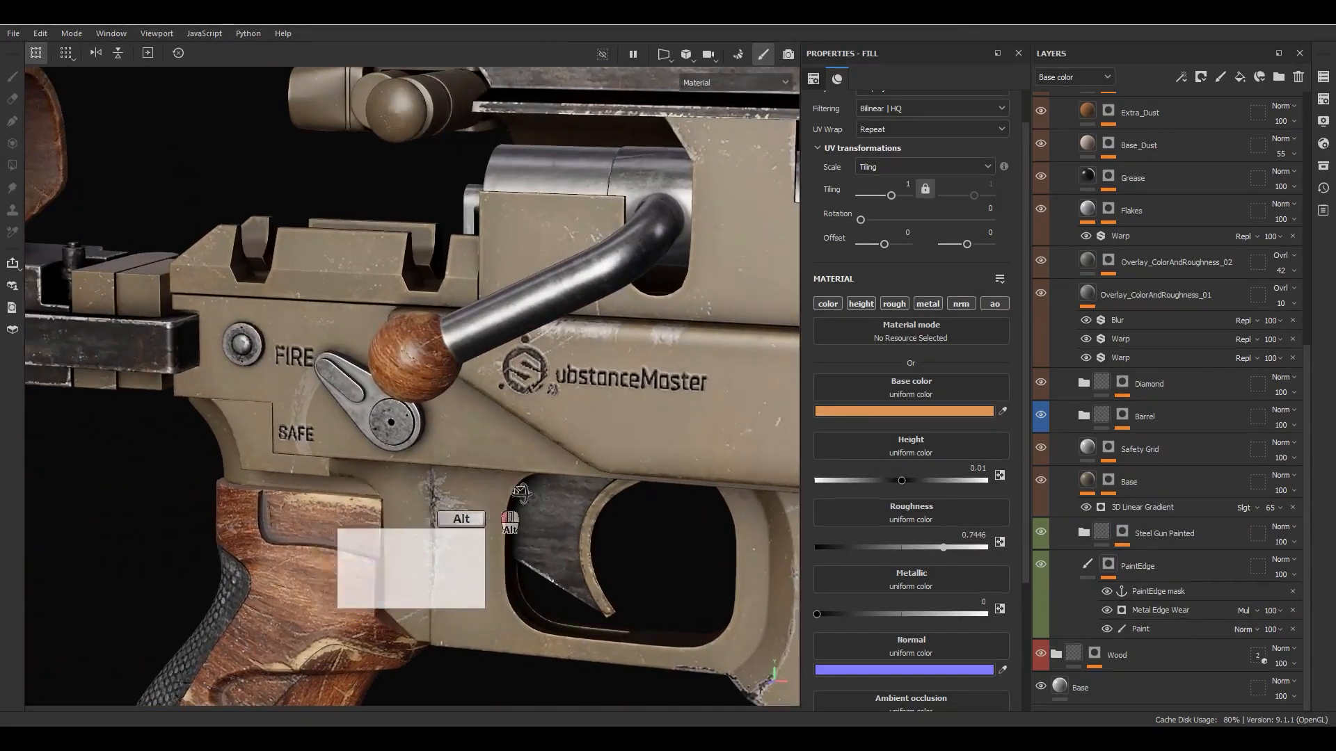
left_click_drag(495, 506, 539, 483, "alt")
left_click_drag(395, 442, 480, 451, "alt")
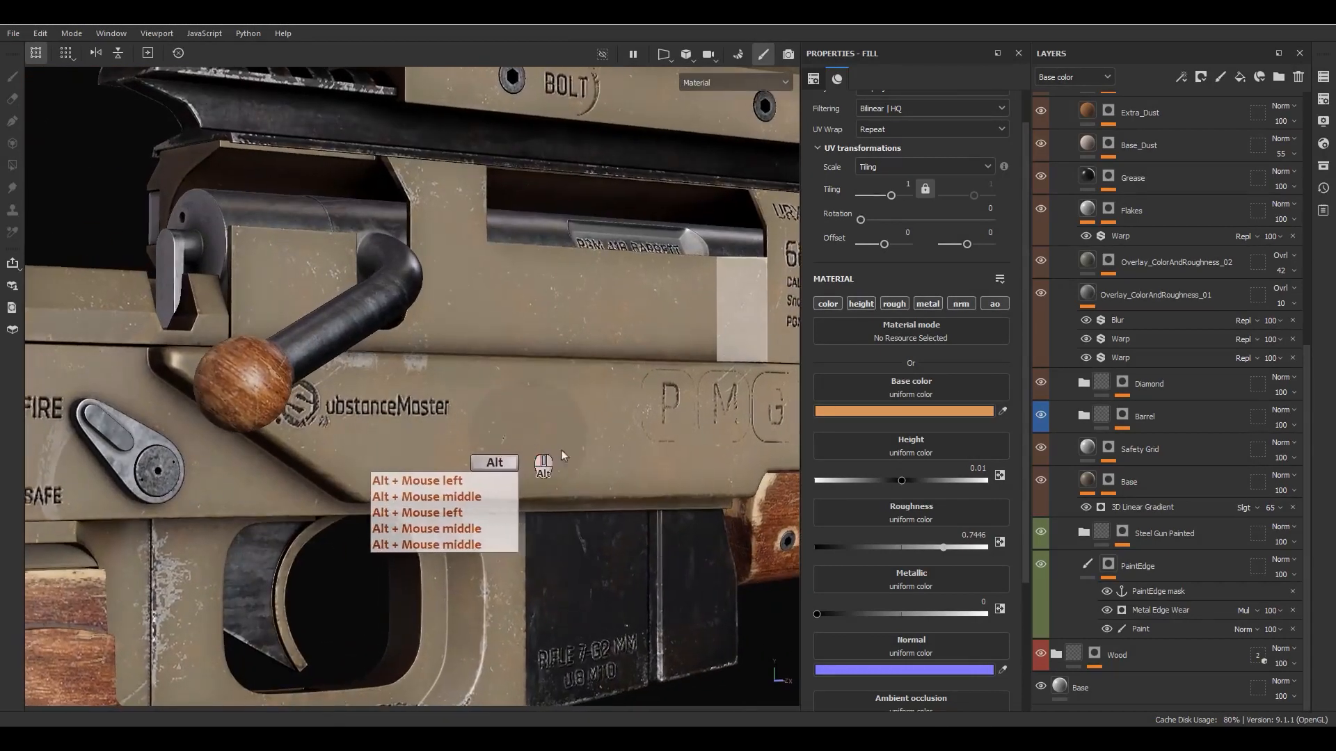
- Display the PaintEdge layer's mask on its own and examine its painted wear areas across the rifle
left_click(1107, 565, "alt")
middle_click_drag(447, 523, 576, 316, "alt")
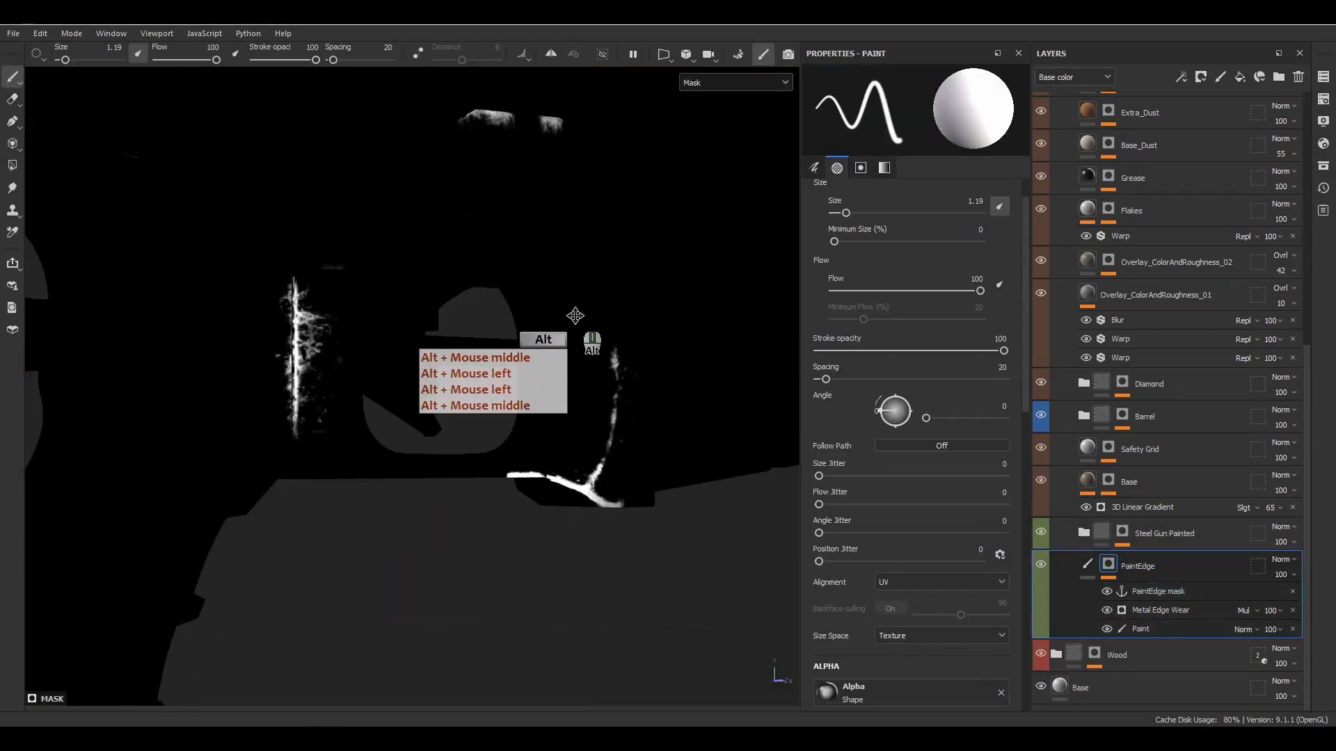
left_click_drag(576, 316, 579, 242, "alt")
middle_click_drag(579, 242, 620, 341, "alt")
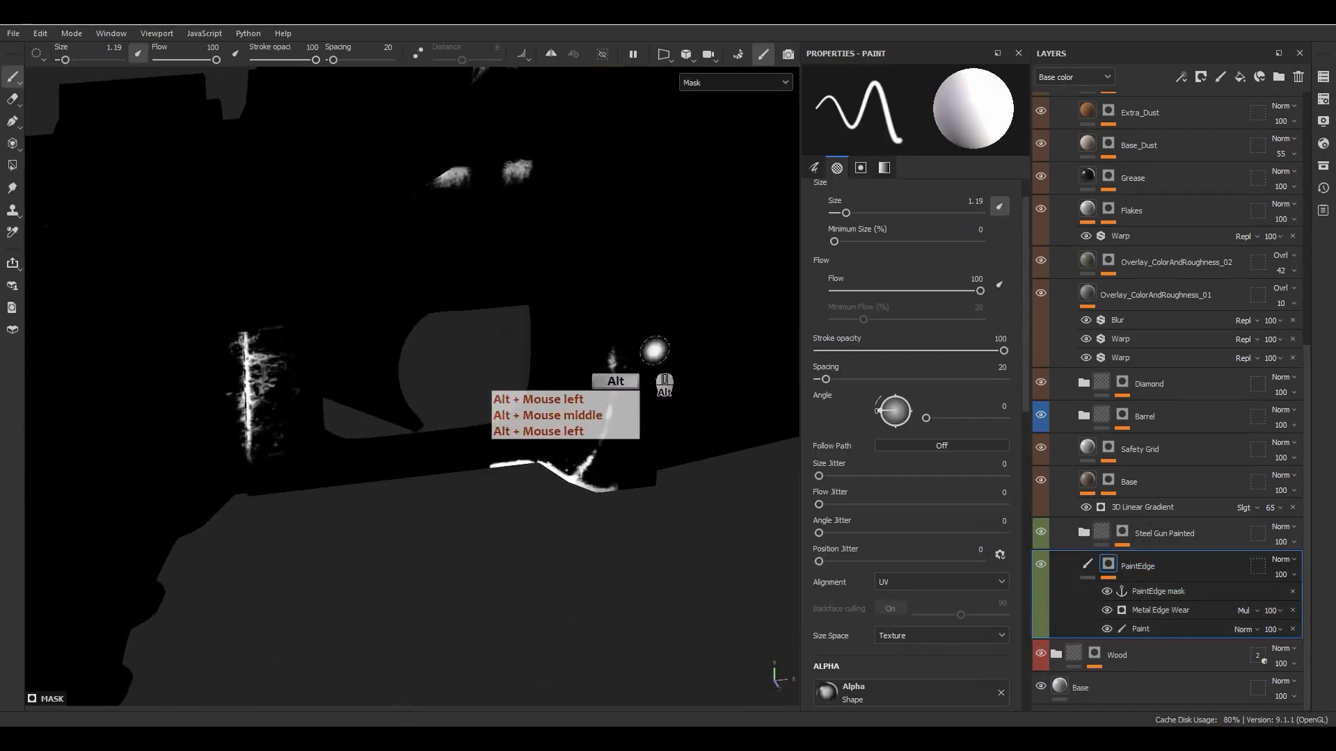
right_click_drag(620, 340, 513, 279, "alt")
left_click_drag(513, 278, 720, 376, "alt")
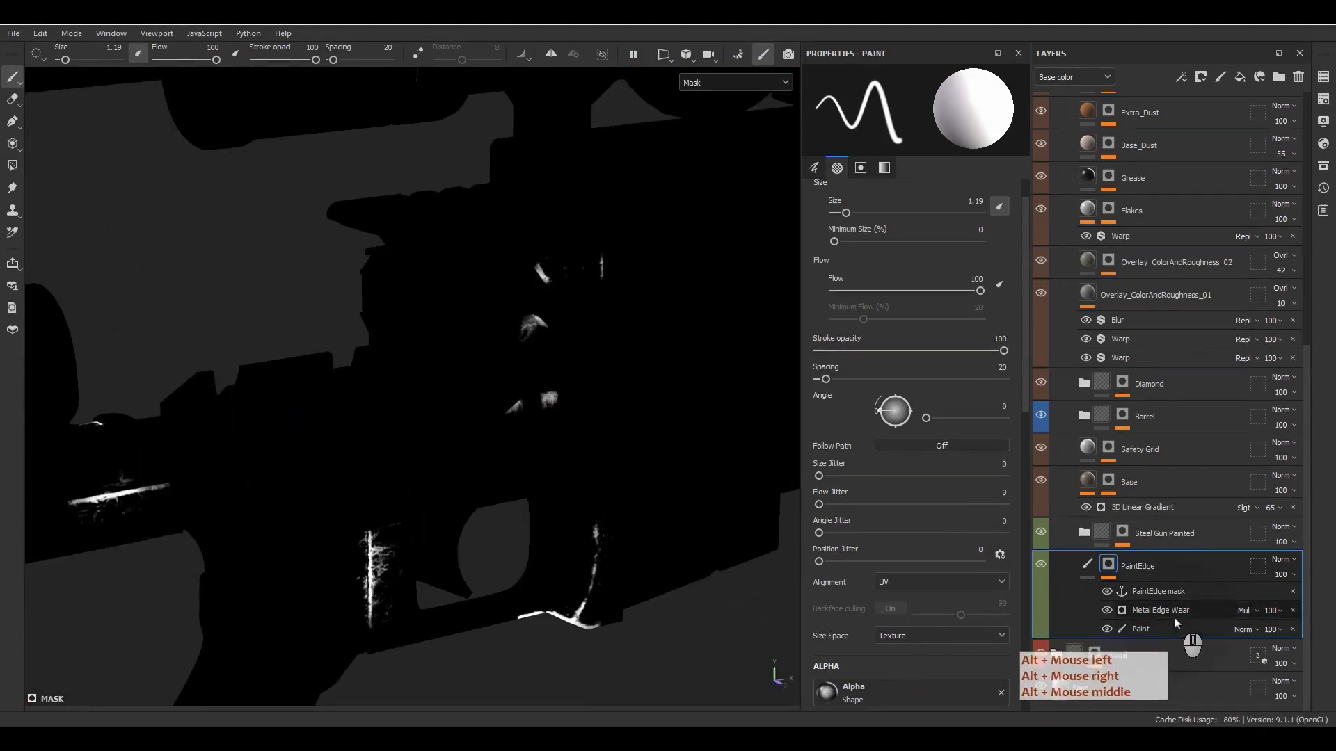
- Display the Steel Gun Painted group's mask on its own and toggle its Fill effect to compare the edge wear
left_click(1122, 533)
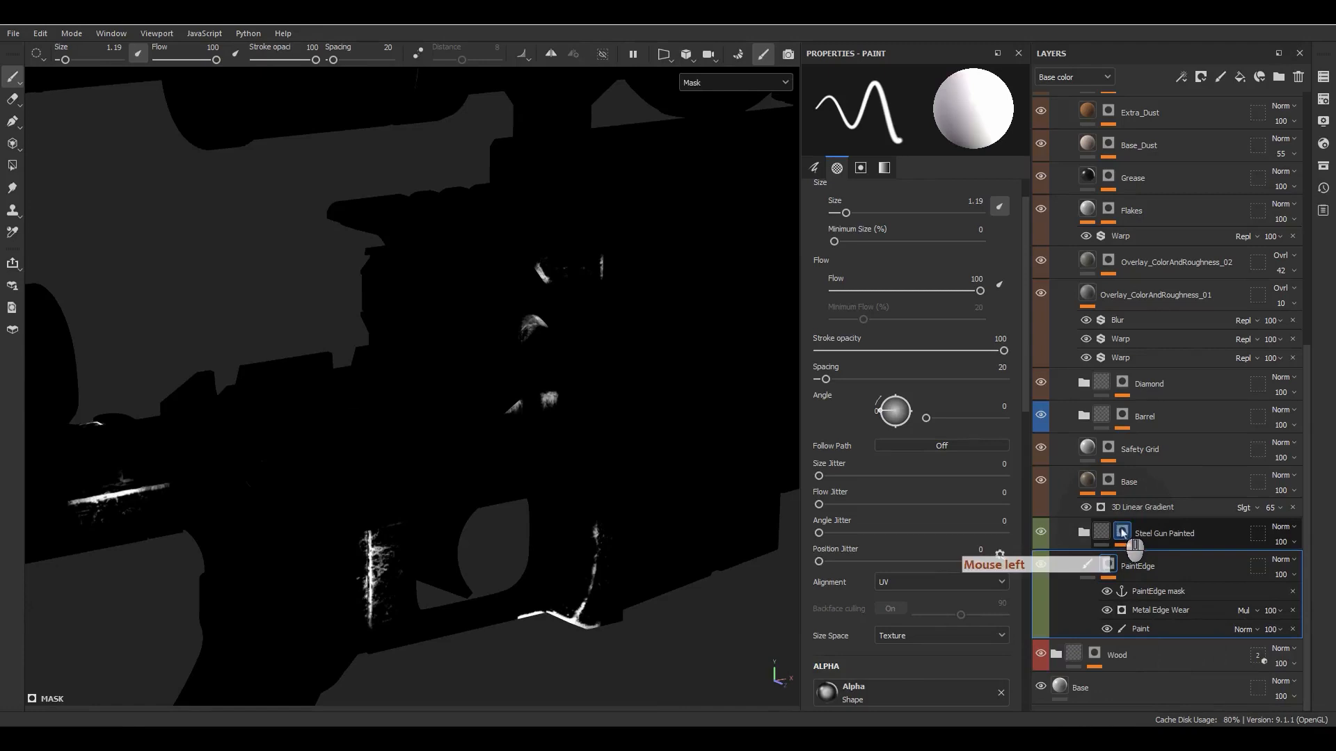
left_click(1122, 533, "alt")
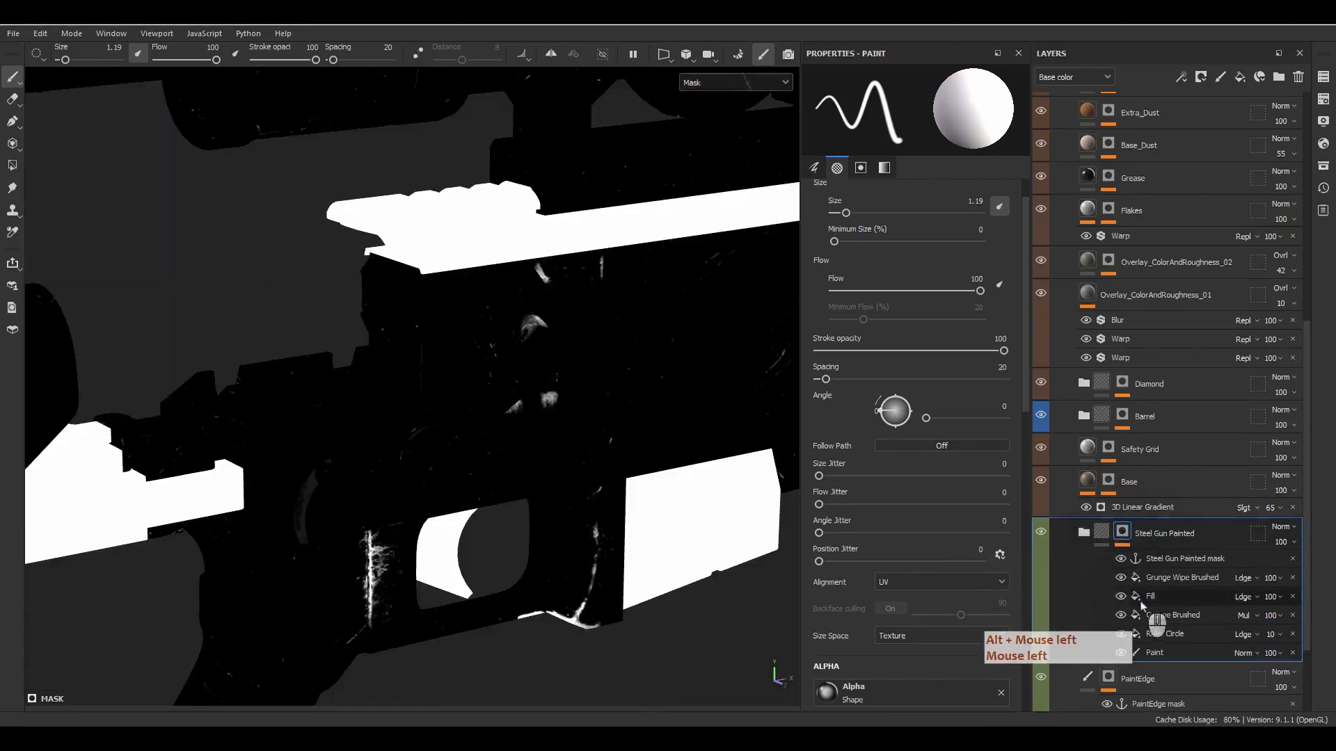
left_click(1119, 600)
left_click(1119, 600)
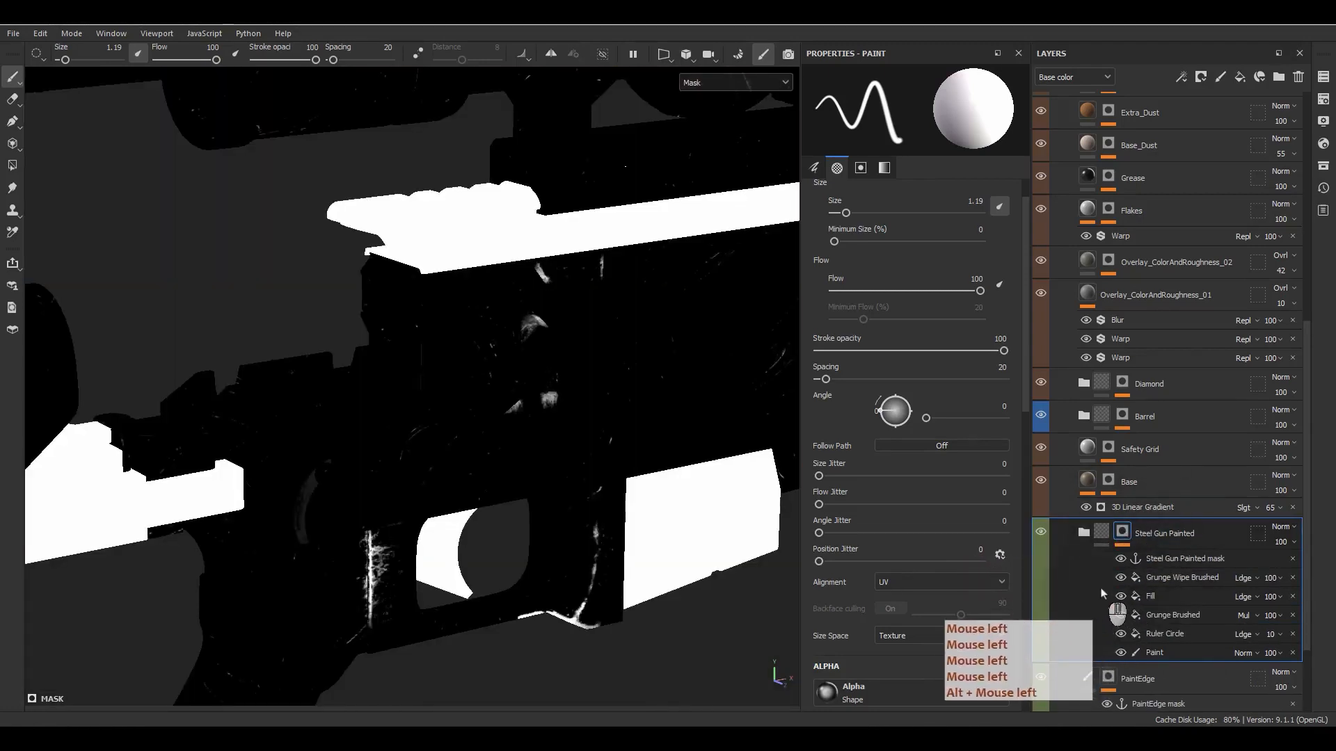
left_click(1104, 593)
left_click(1120, 598)
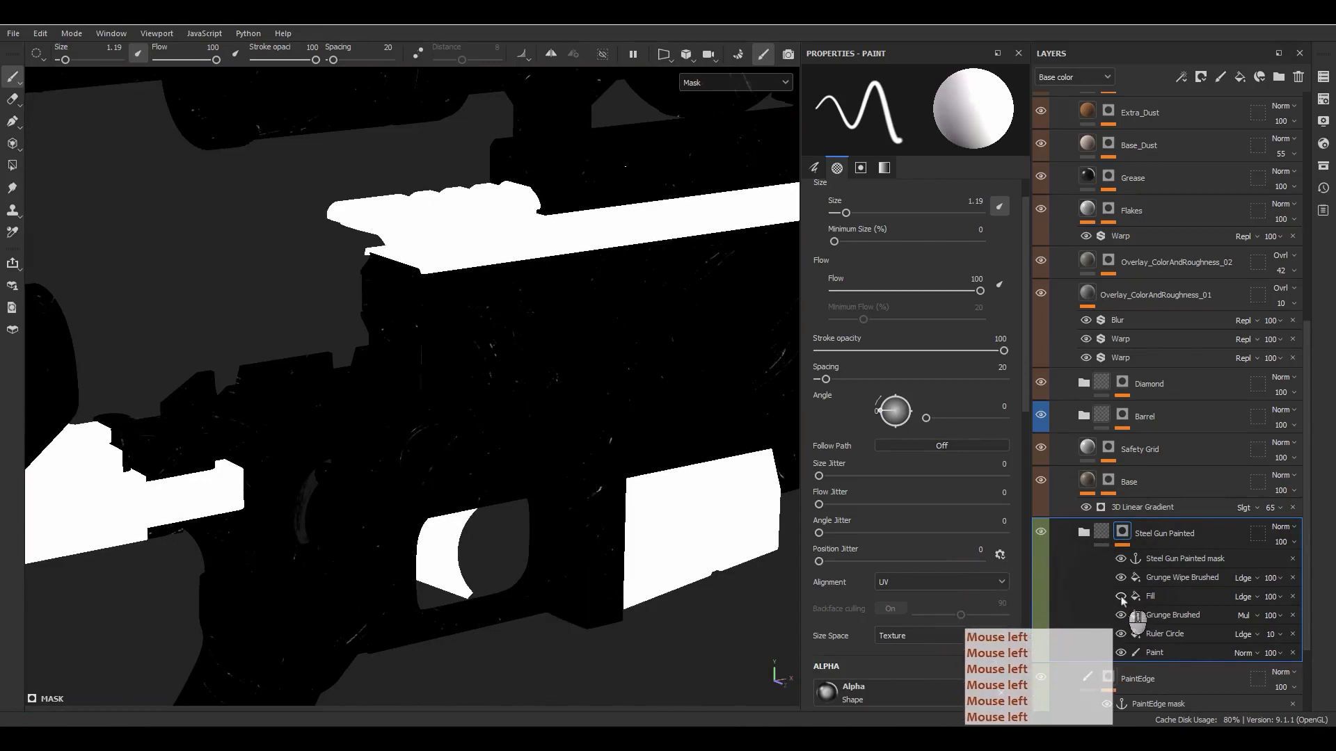
left_click(1120, 598)
- Hide the Ruler Circle, Grunge Brushed, Fill and Grunge Wipe Brushed effects and inspect the mask's base Paint areas on the rifles
left_click_drag(1120, 636, 1121, 577)
scroll(502, 429, "down", 9)
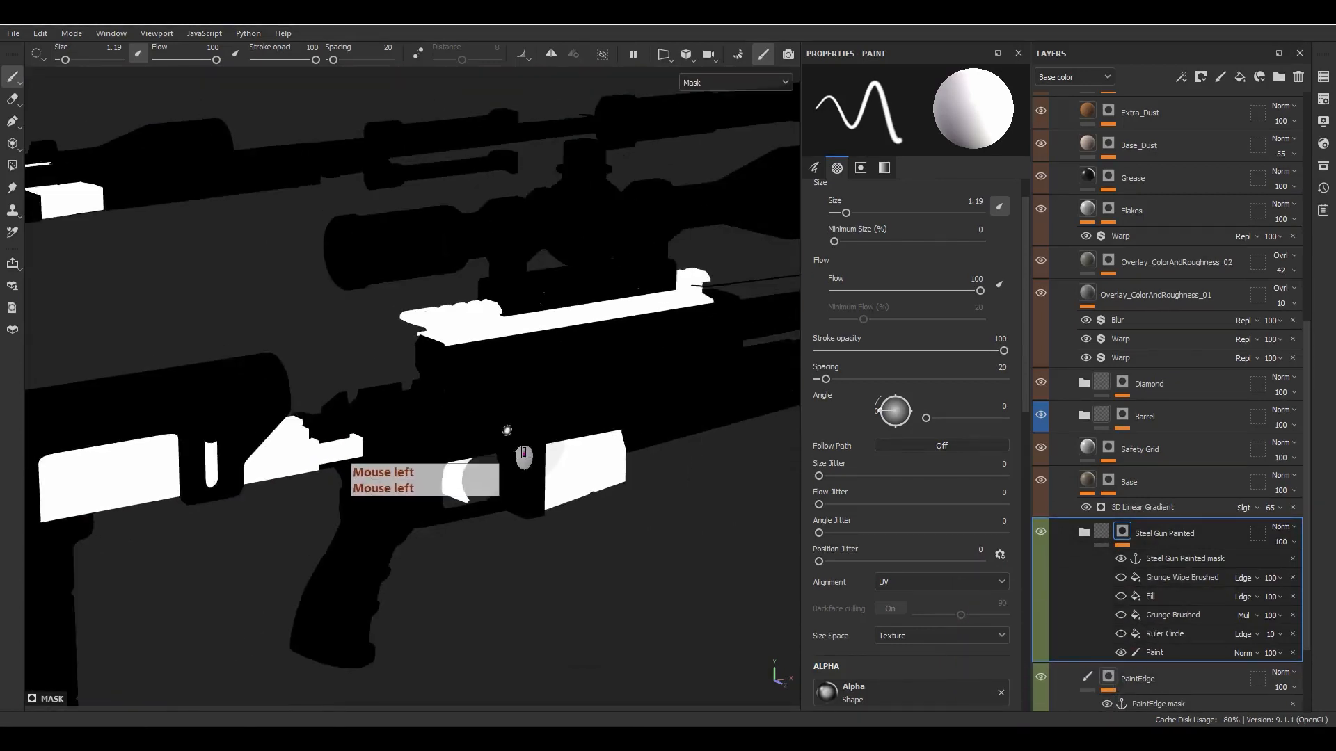
scroll(530, 436, "up", 2)
scroll(530, 436, "up", 1)
scroll(526, 455, "up", 7)
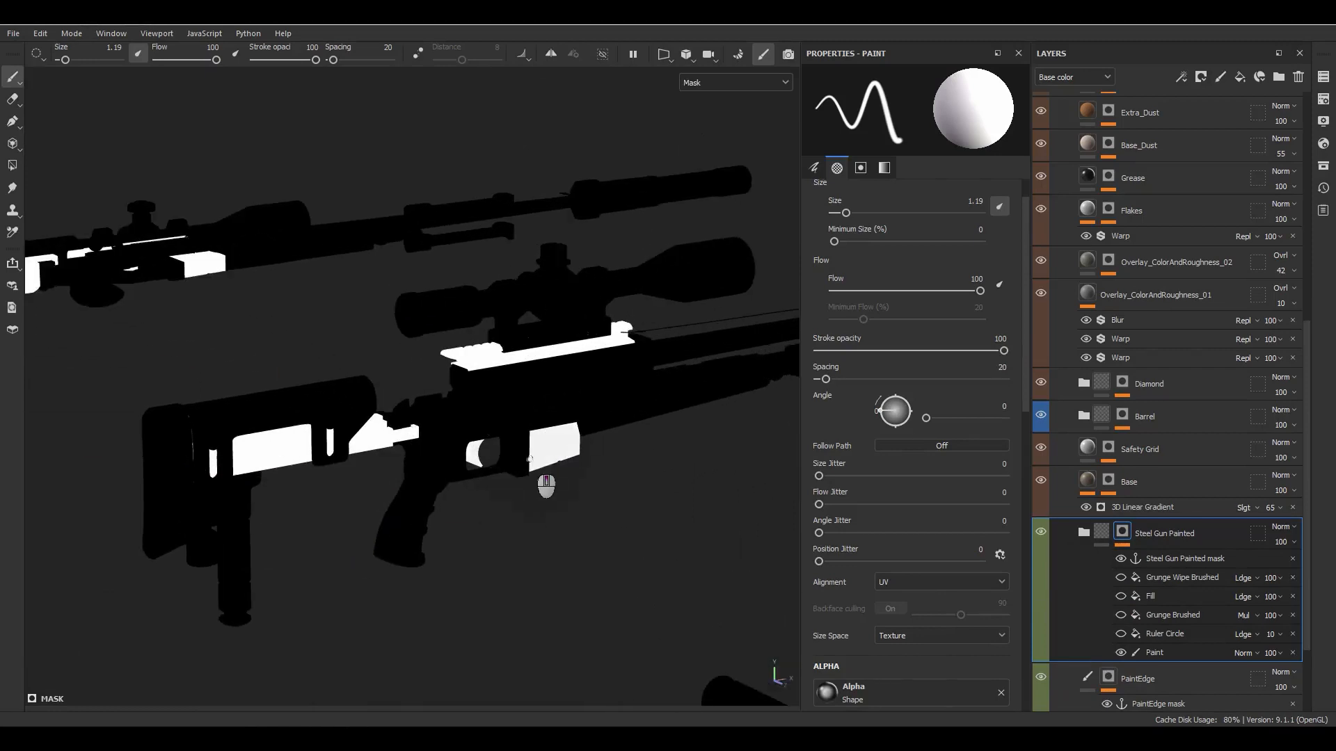
- Turn the Ruler Circle effect back on, show its fill properties, and examine its arc beside the safety lever in mask and material views
left_click(1120, 633)
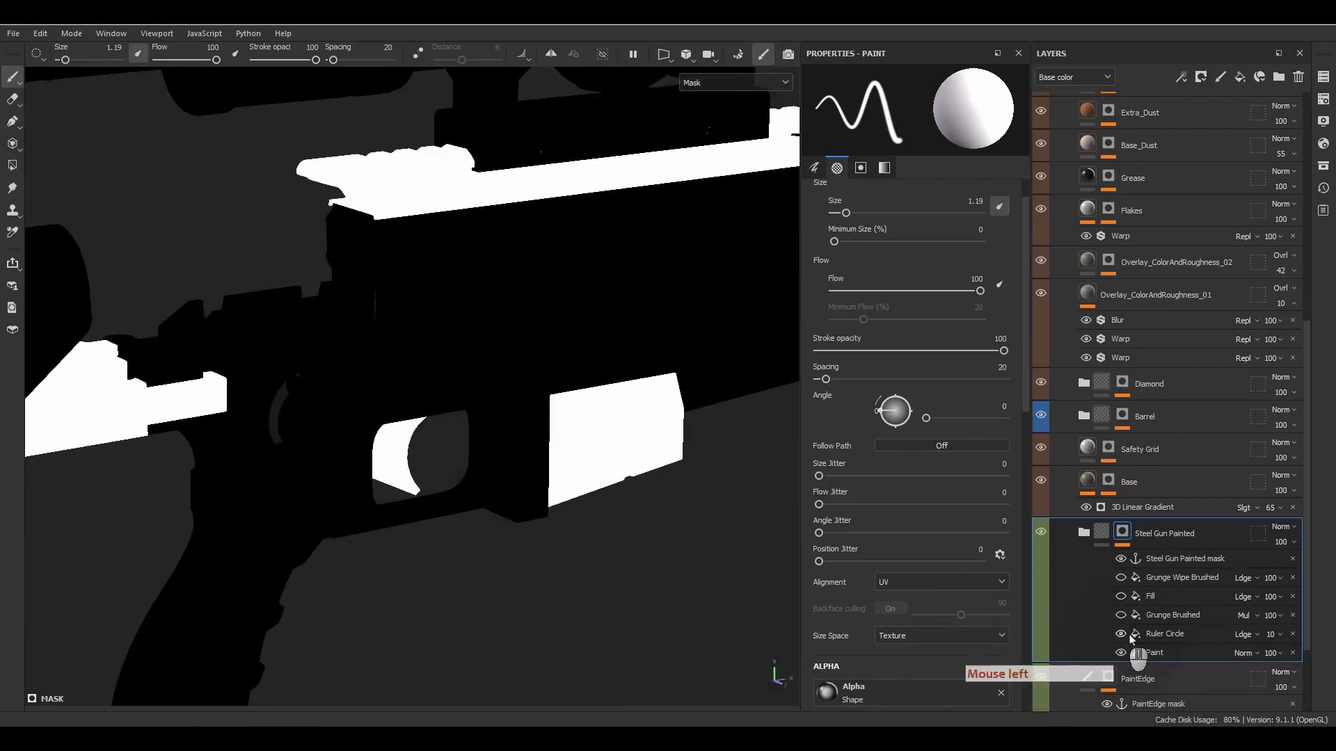
left_click(1162, 634)
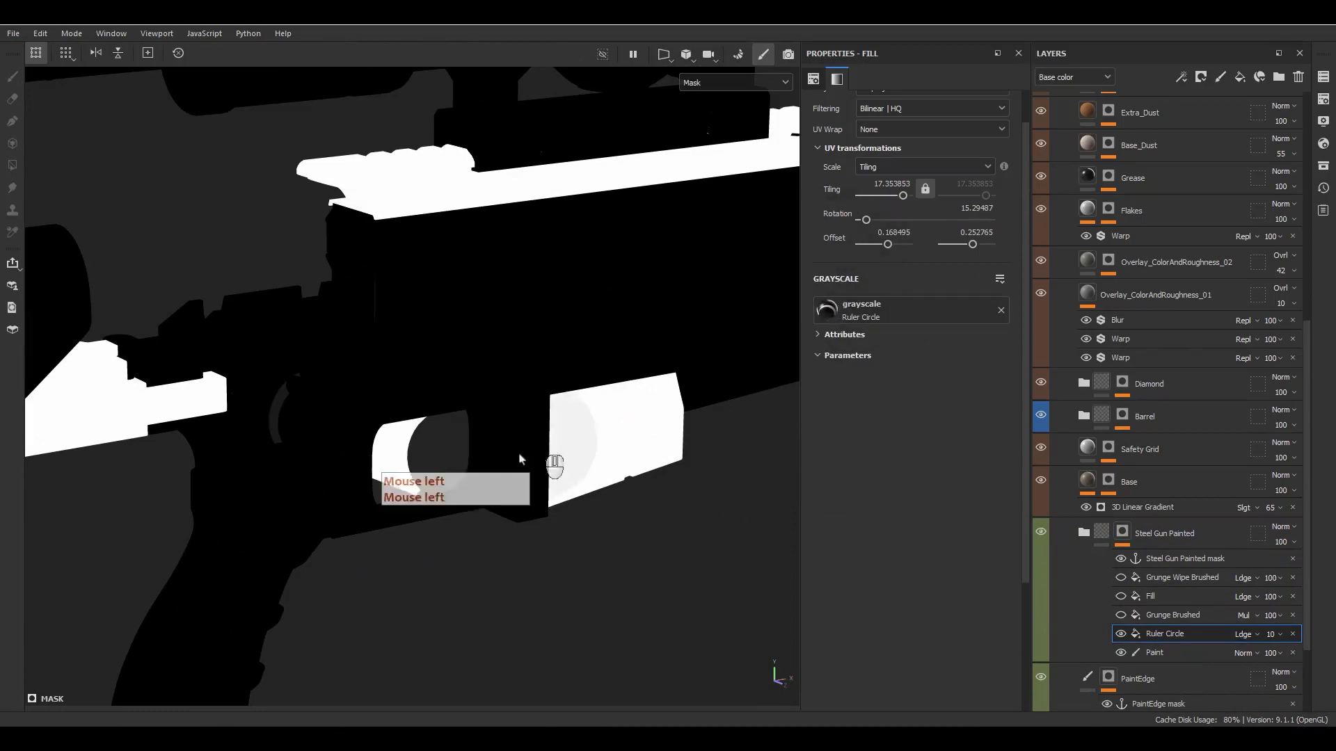
middle_click_drag(550, 473, 382, 433, "alt")
left_click_drag(381, 433, 461, 390, "alt")
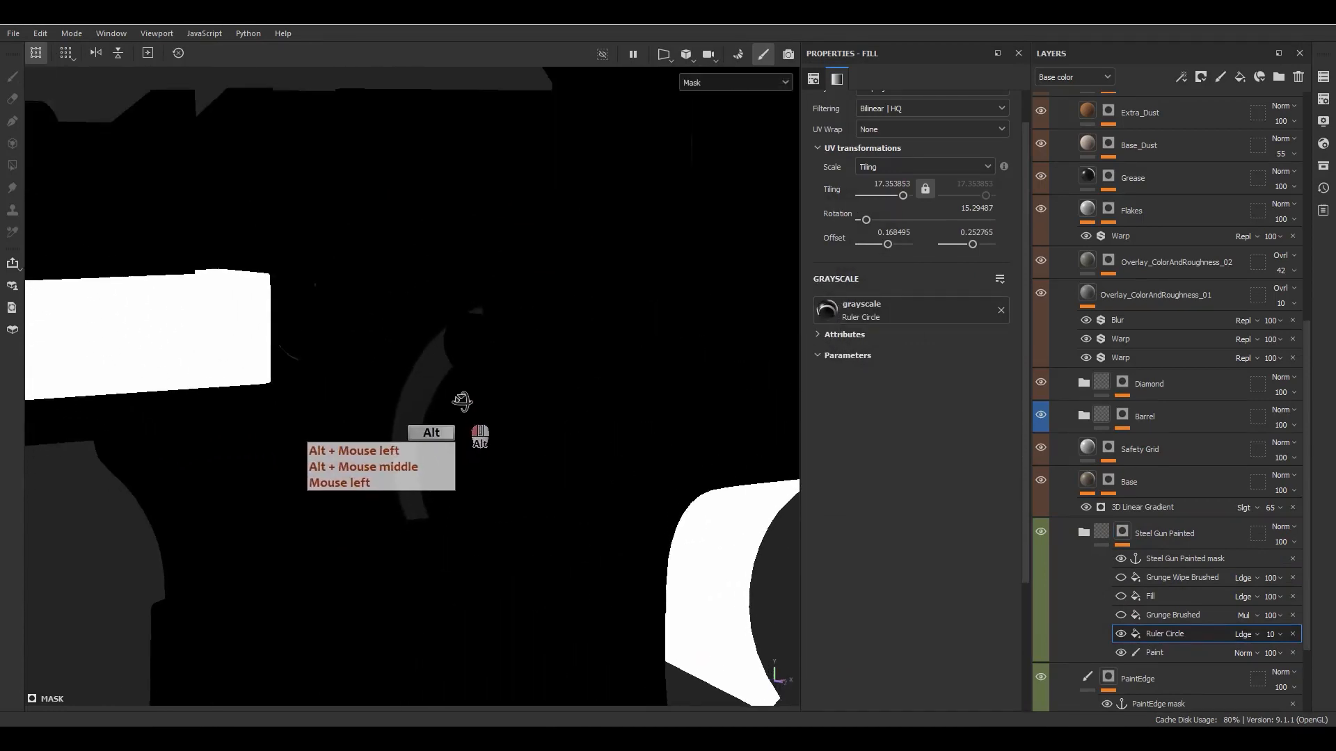
left_click(1106, 531)
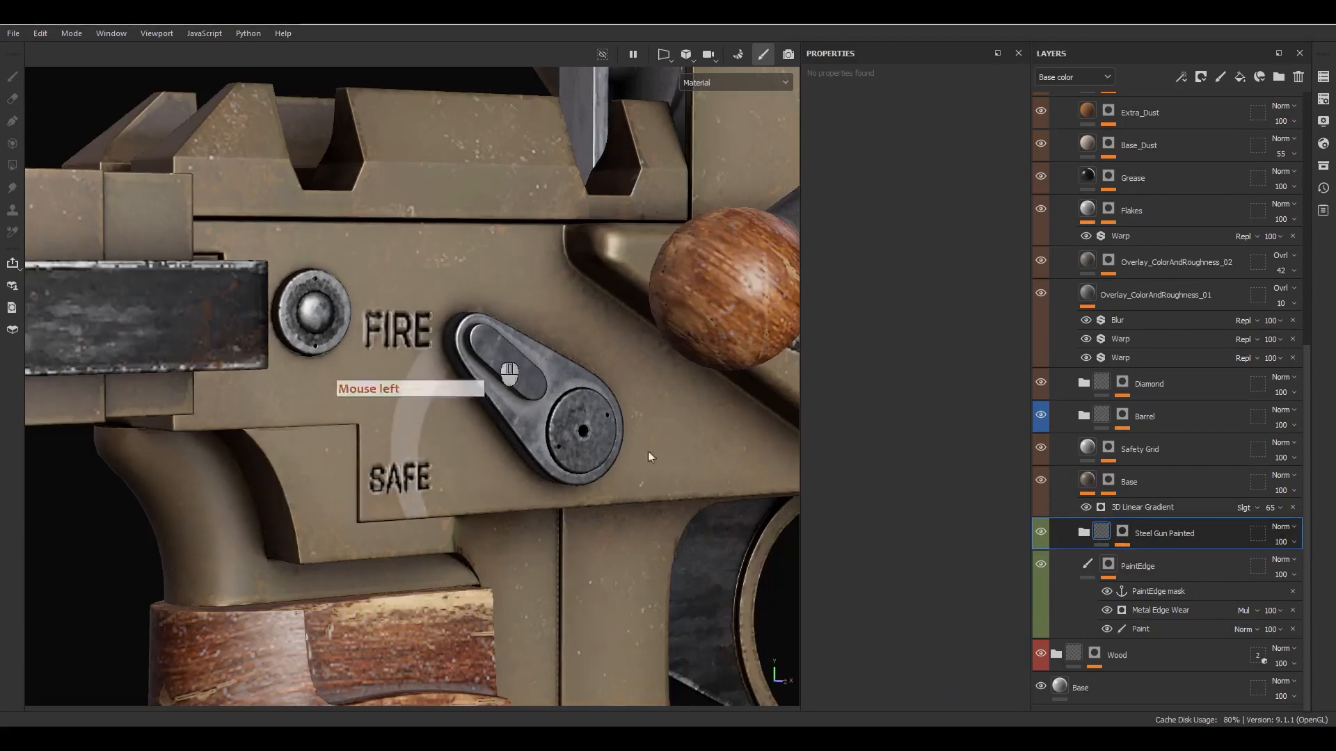
mouse_move(514, 438)
left_mouse_down("alt")
mouse_move(480, 424)
mouse_move(518, 411)
mouse_move(527, 424)
mouse_move(418, 362)
left_mouse_up("alt")
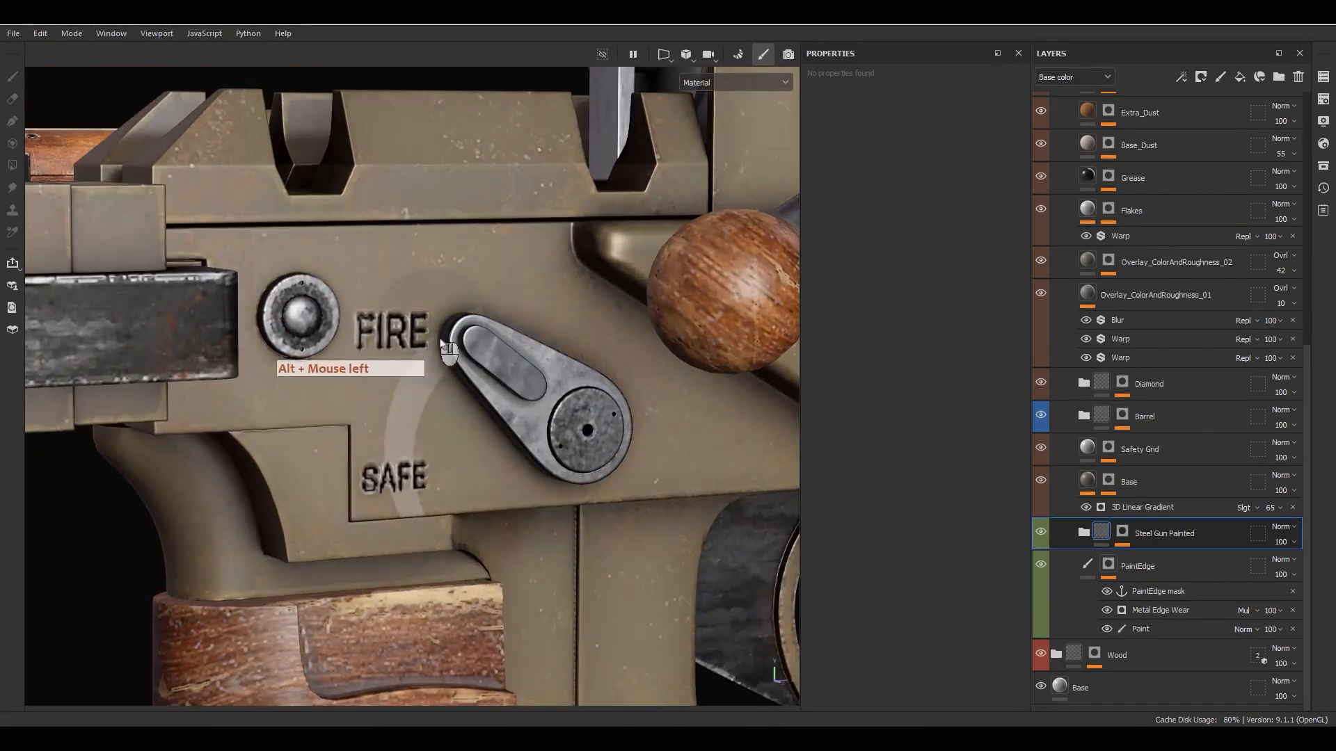
- Turn the Grunge Brushed effect back on in the Steel Gun Painted mask and review its projection settings and scratches around the safety lever
left_click(1122, 531, "alt")
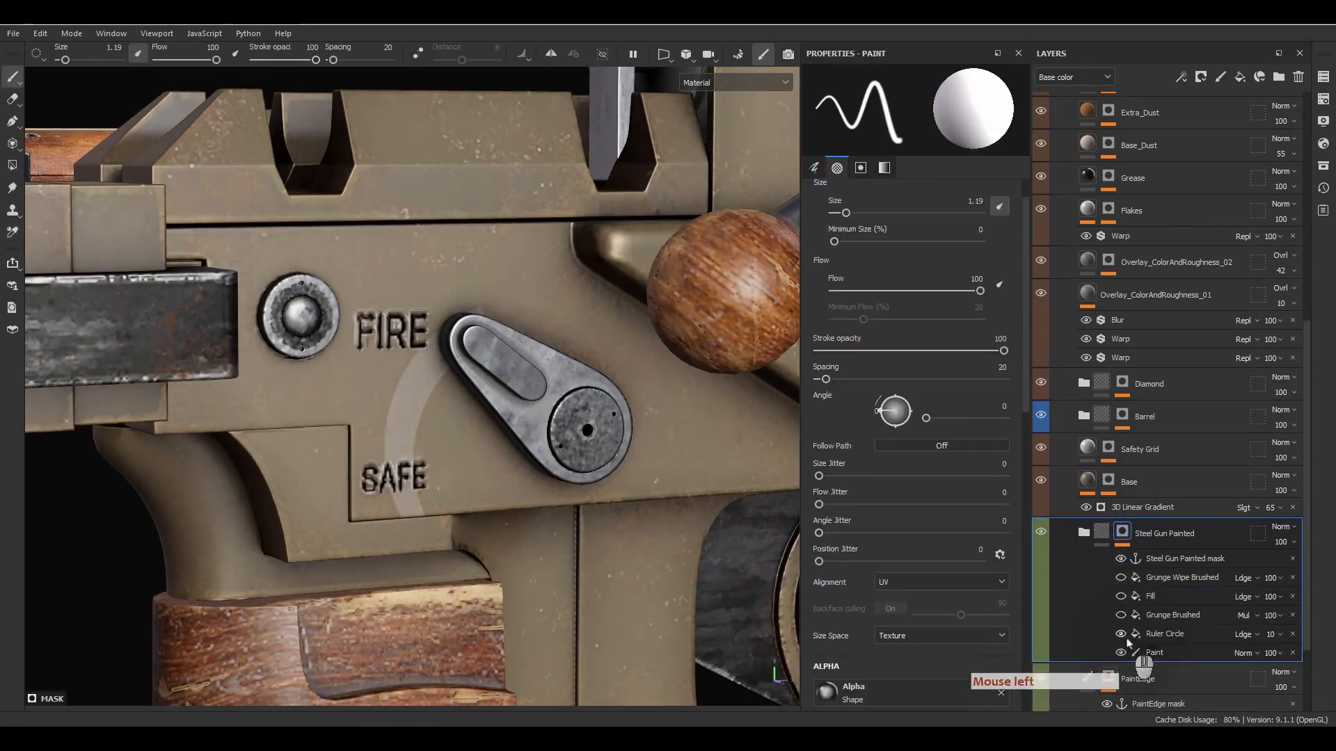
left_click(1121, 615)
left_click(1174, 616)
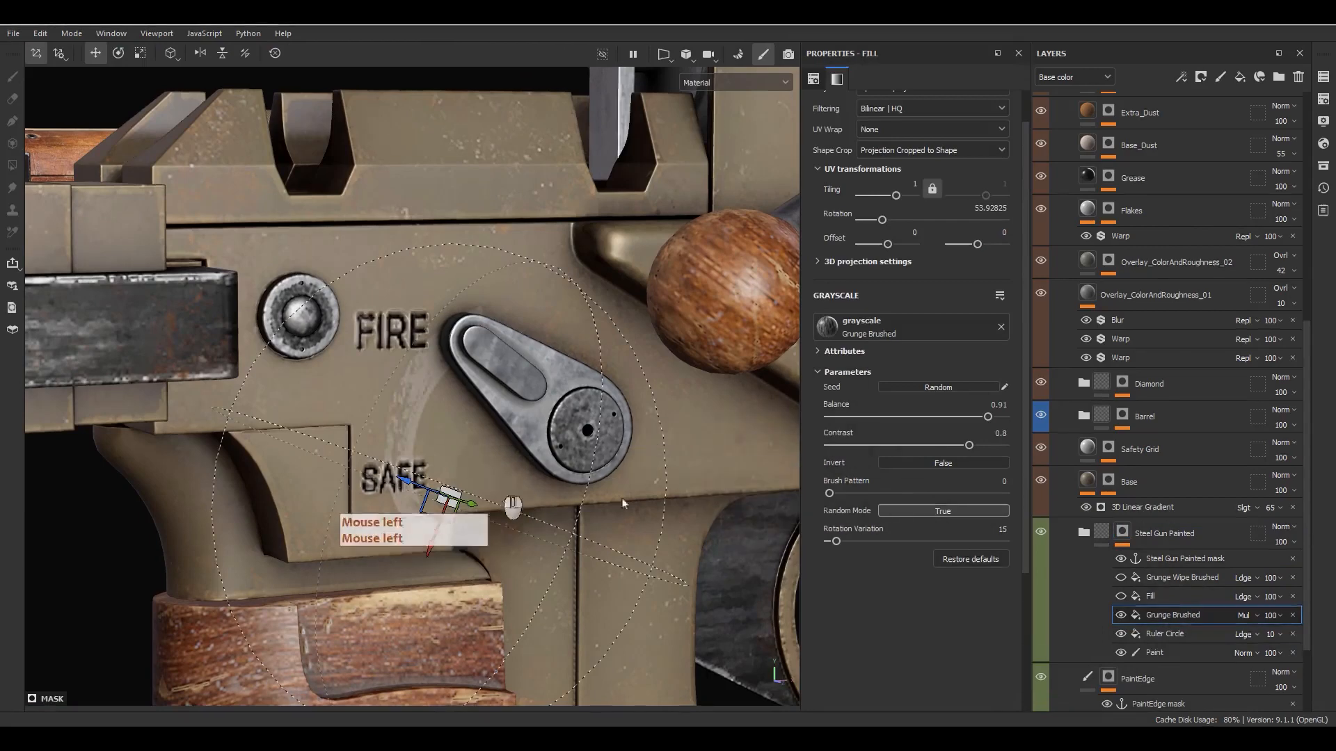
scroll(832, 186, "up", 2)
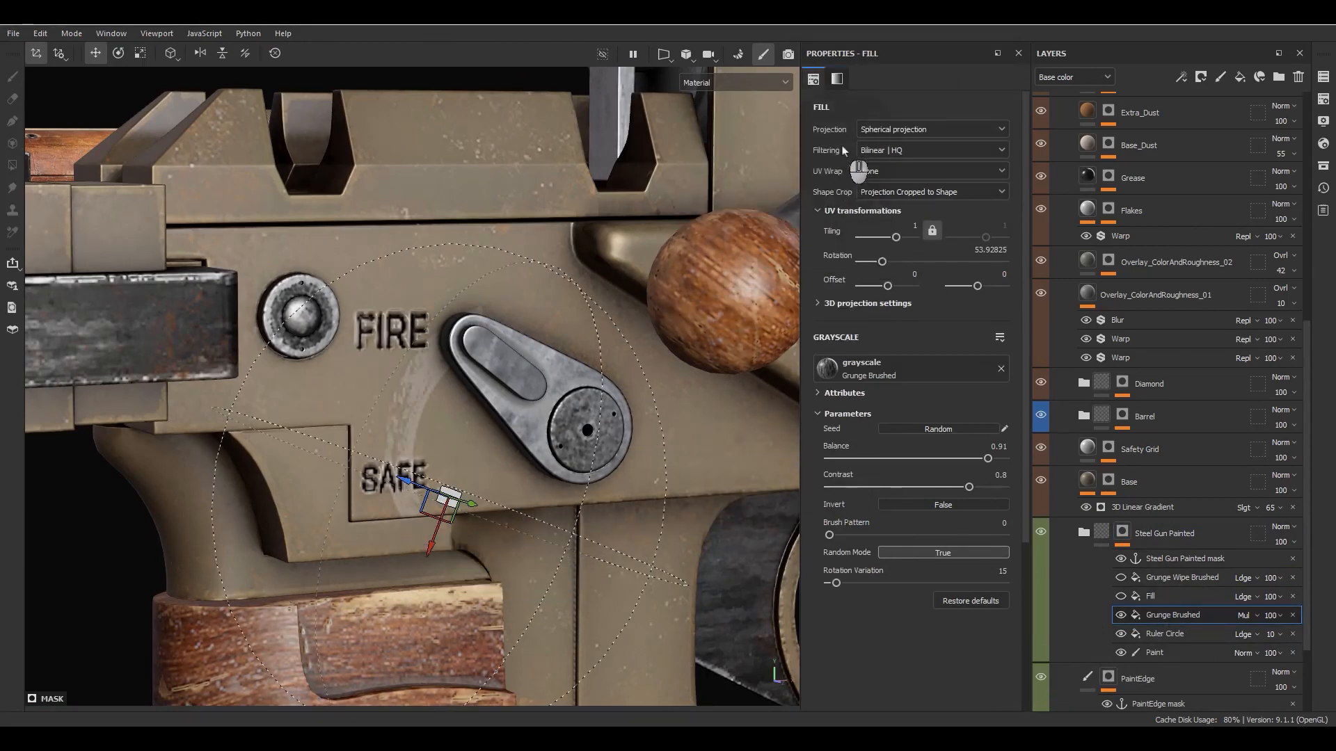
left_click_drag(542, 408, 480, 356, "alt")
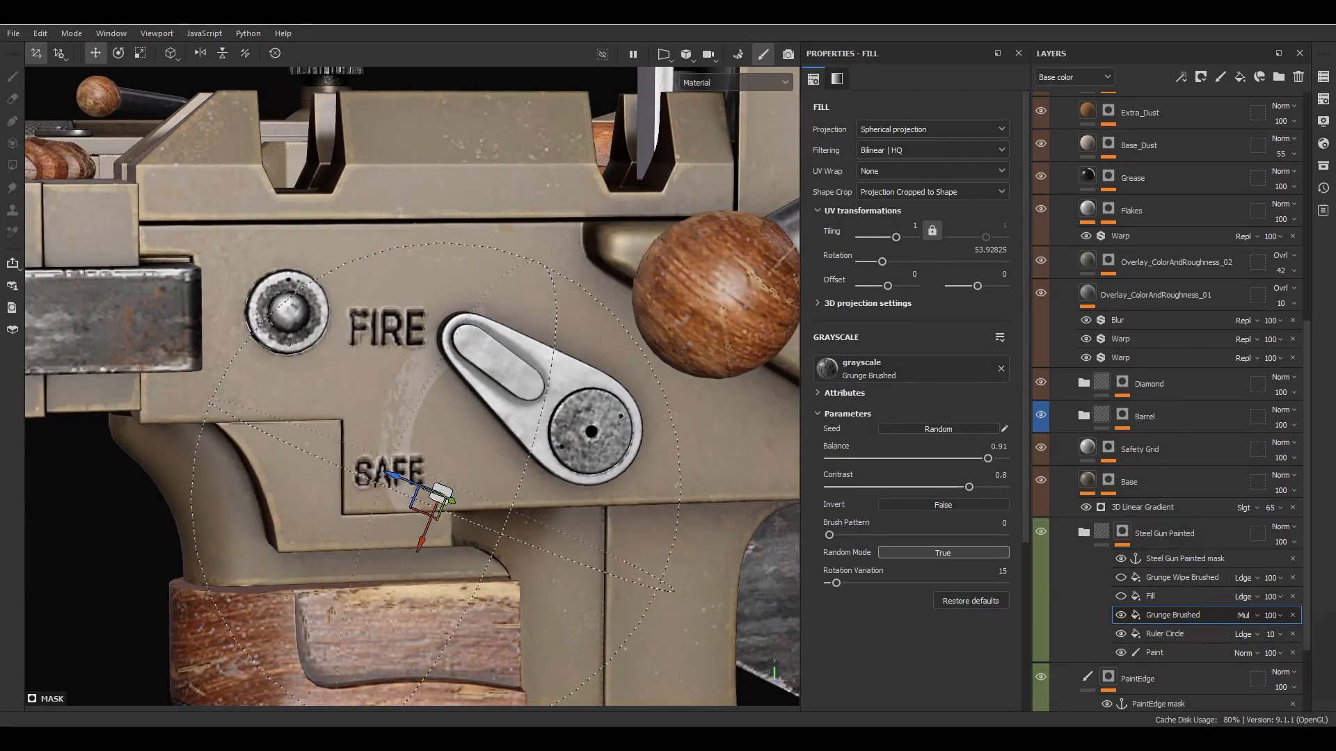
- Turn the mask's Fill effect back on and review its PaintEdge mask anchor source and the resulting wear on the body
left_click(1120, 597)
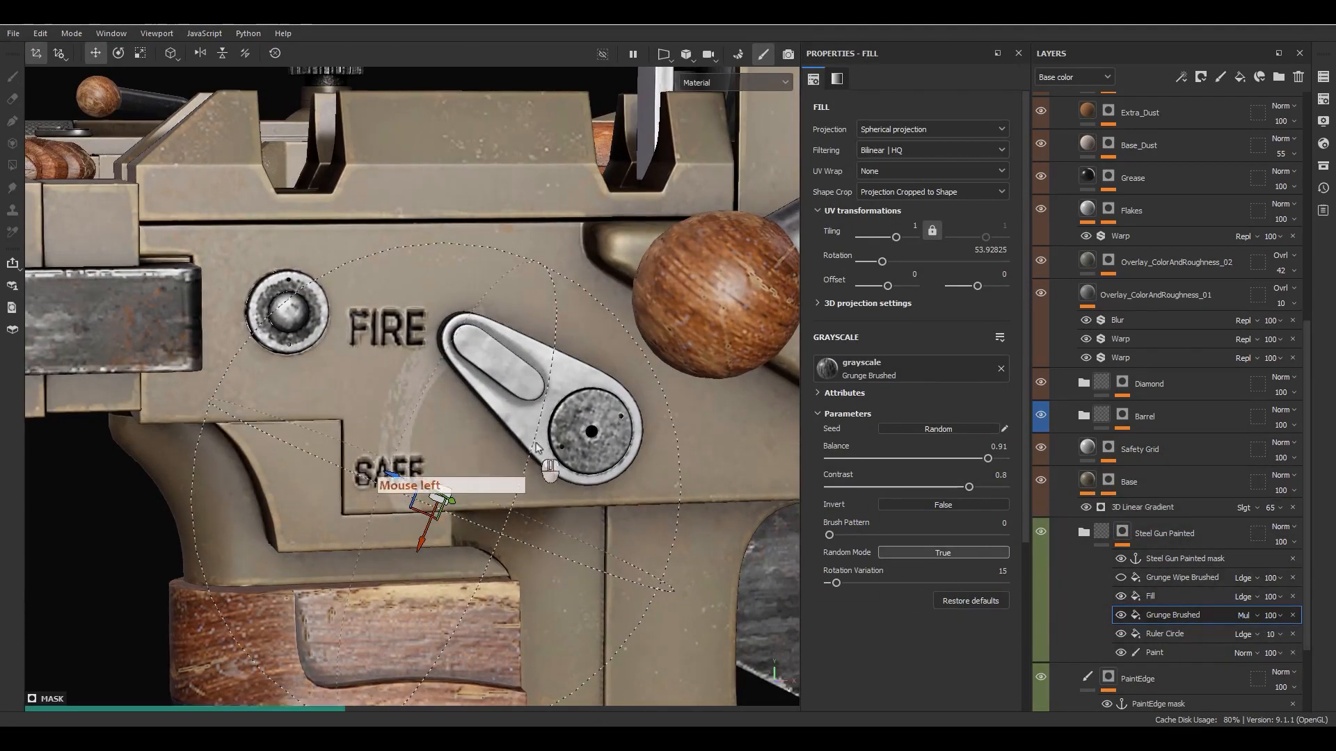
scroll(556, 431, "down", 6)
middle_click_drag(675, 442, 481, 434, "alt")
mouse_move(481, 435)
left_mouse_down("alt")
mouse_move(531, 429)
mouse_move(486, 418)
left_mouse_up("alt")
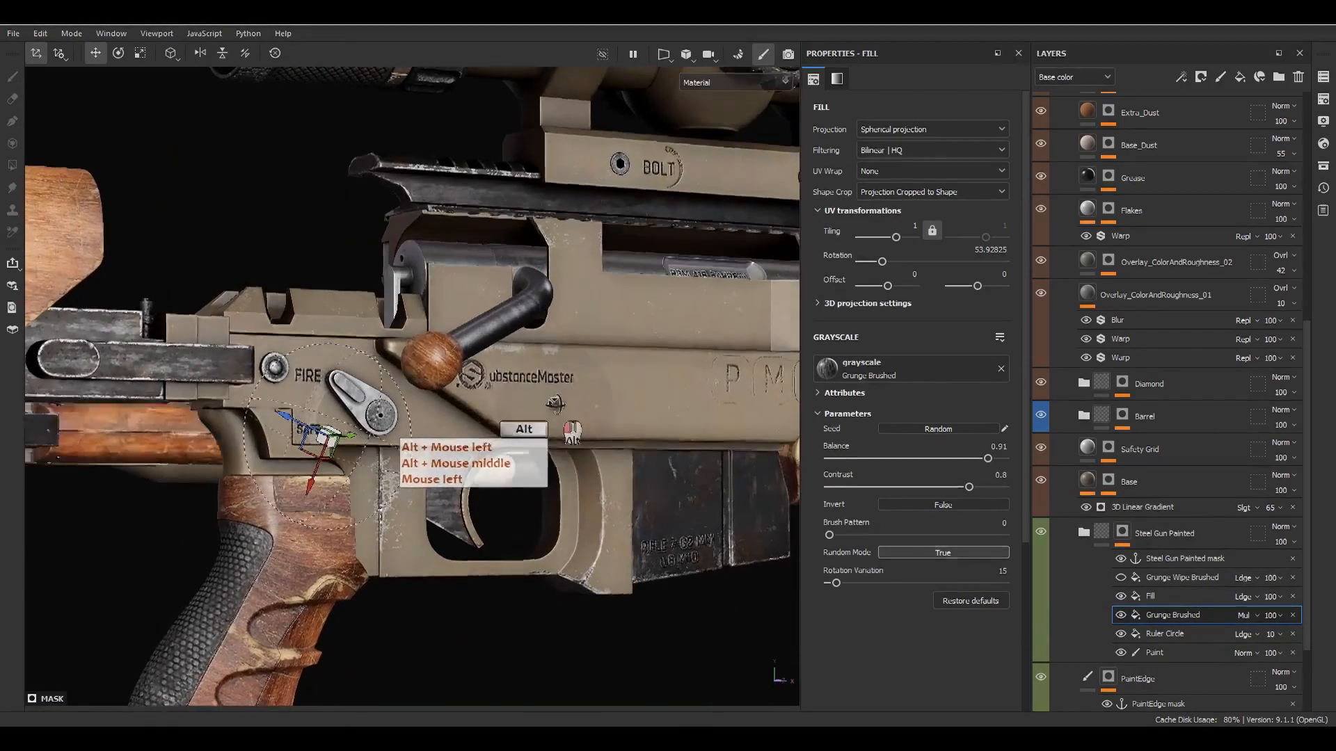
left_click(1166, 597)
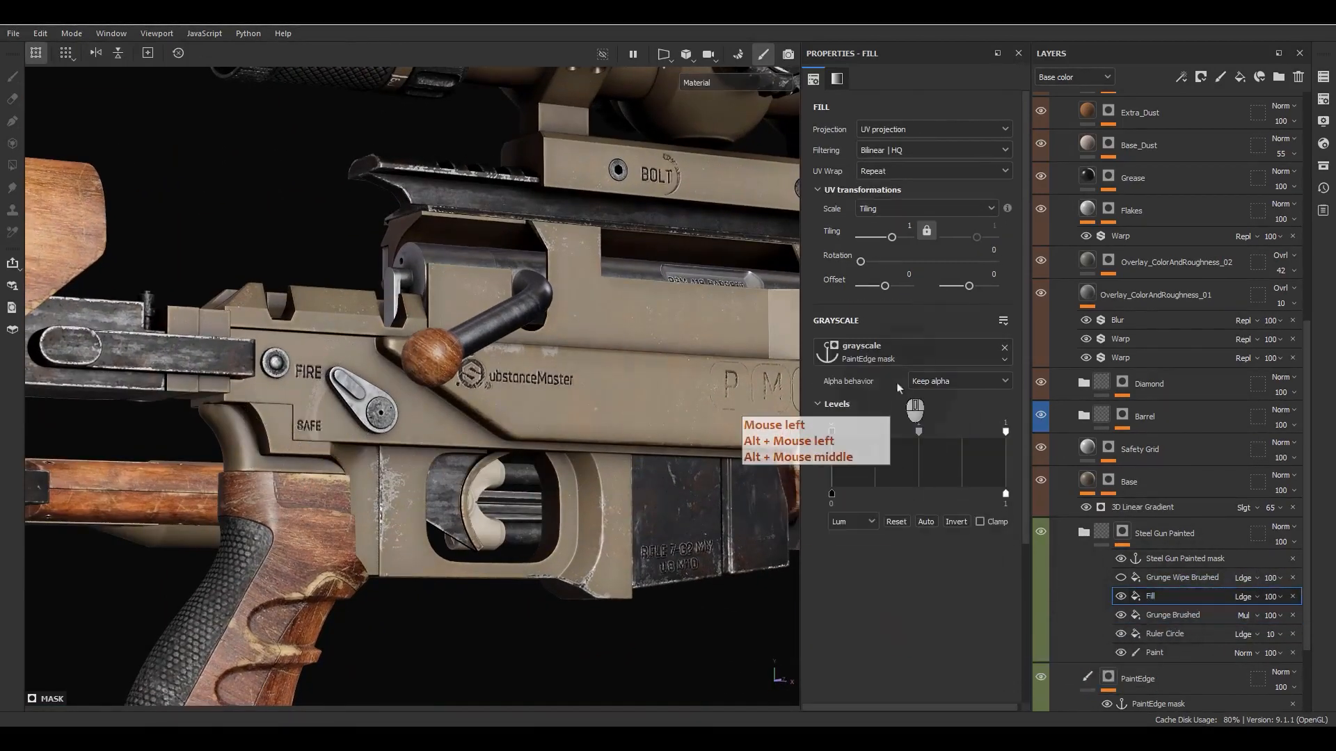
left_click(860, 360)
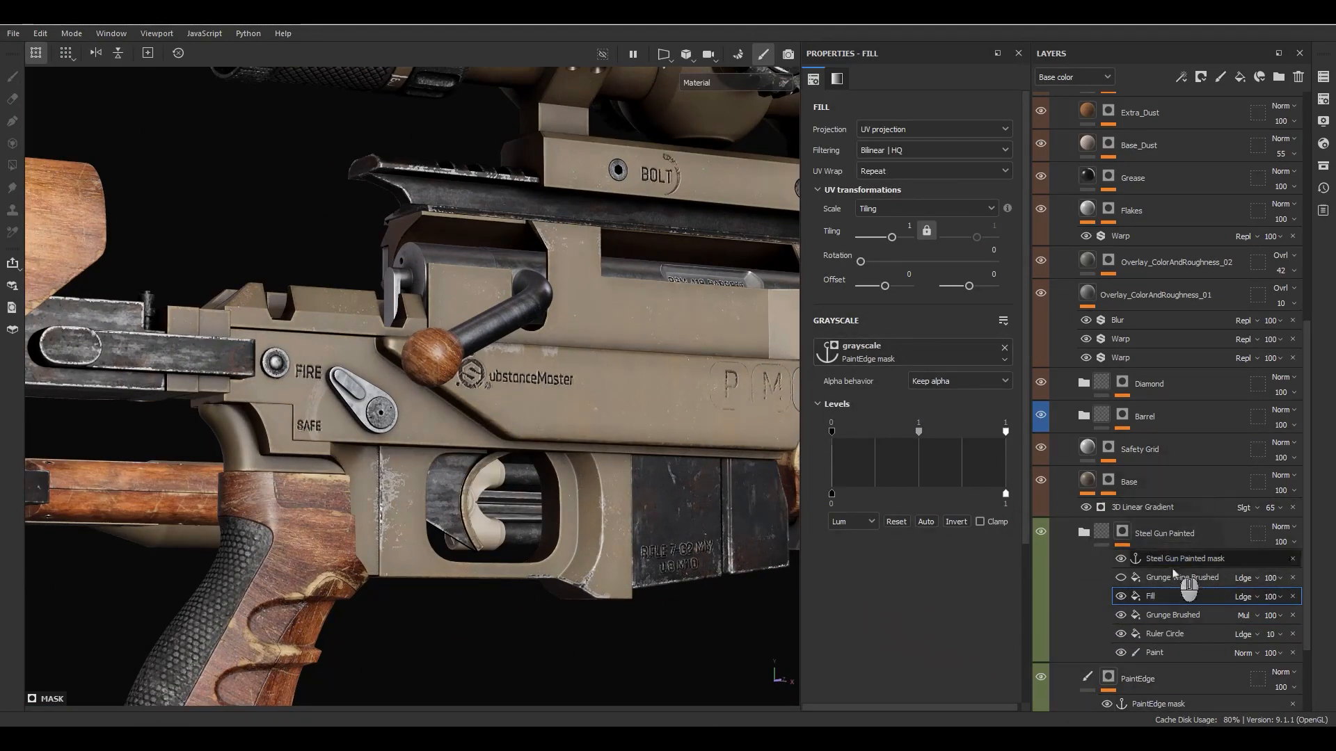
- Turn the Grunge Wipe Brushed effect back on, show its fill properties, and examine its fine scratches on the body up close
left_click(1145, 583)
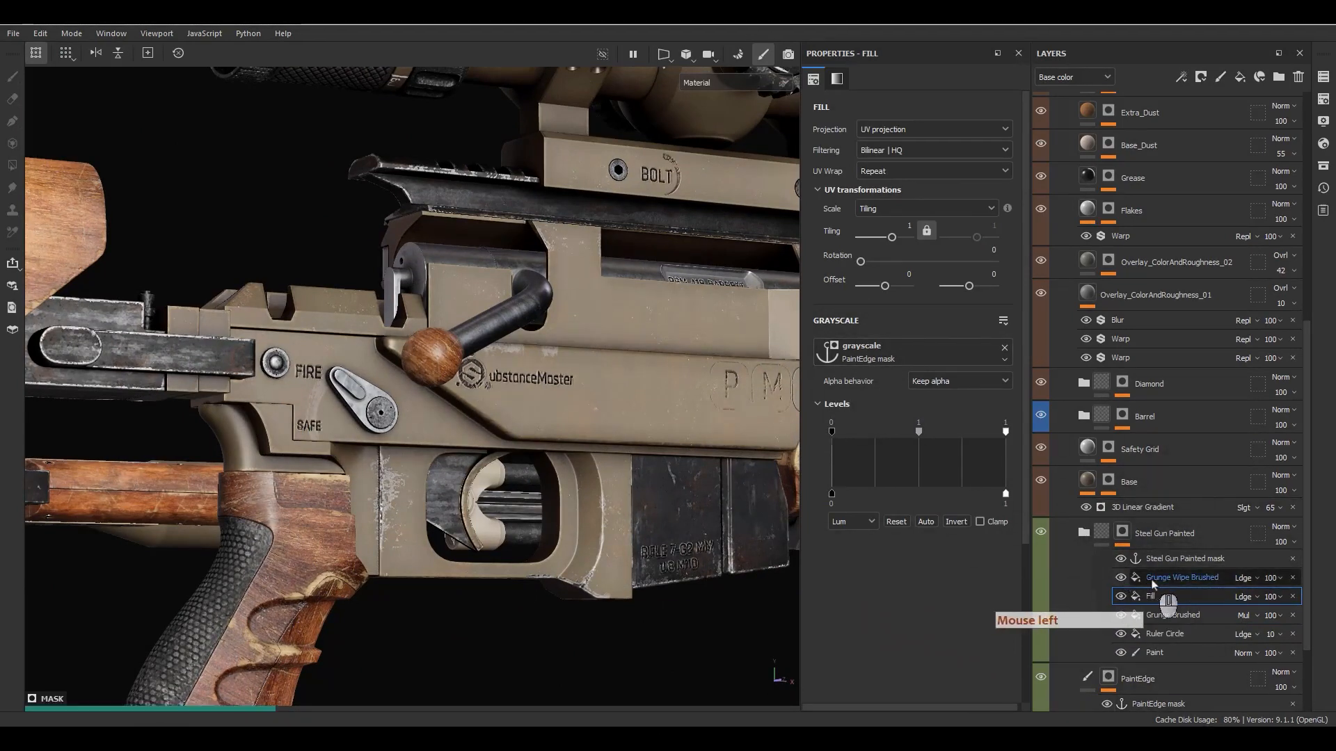
left_click(1153, 583)
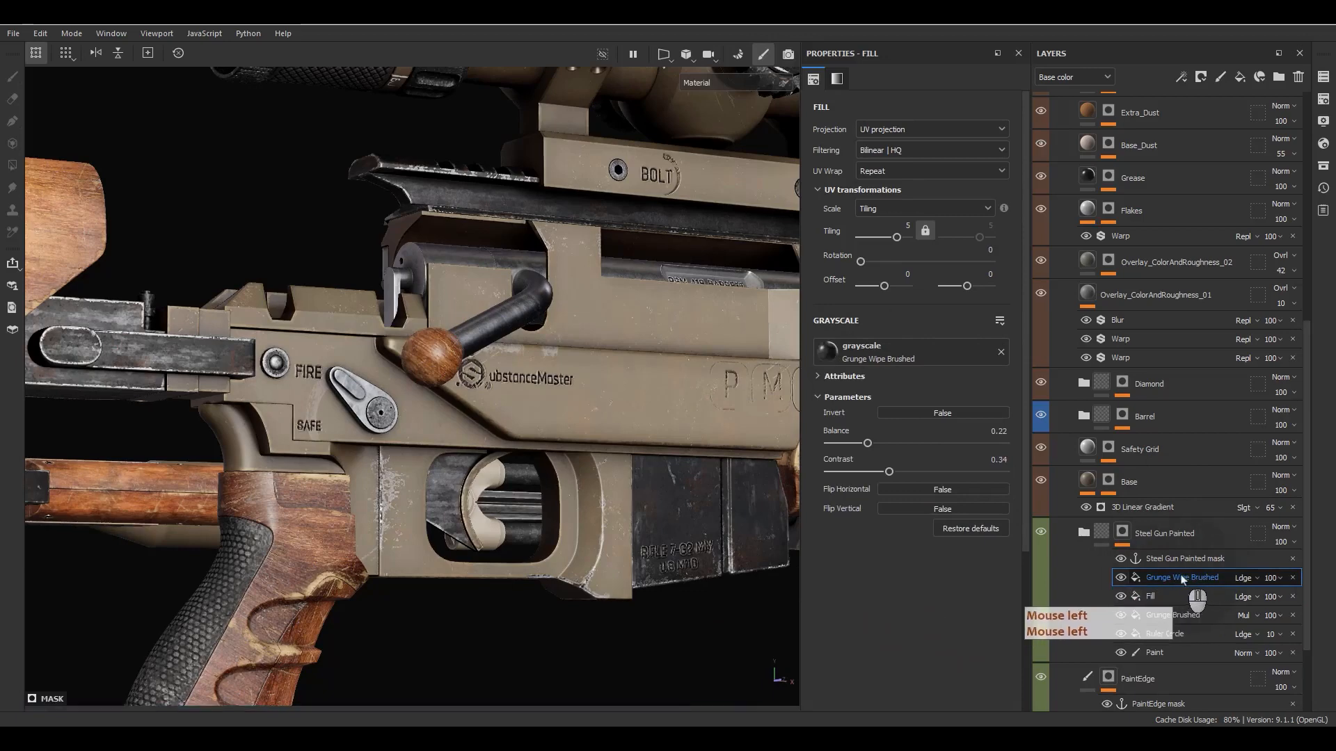
middle_click_drag(612, 480, 587, 497, "alt")
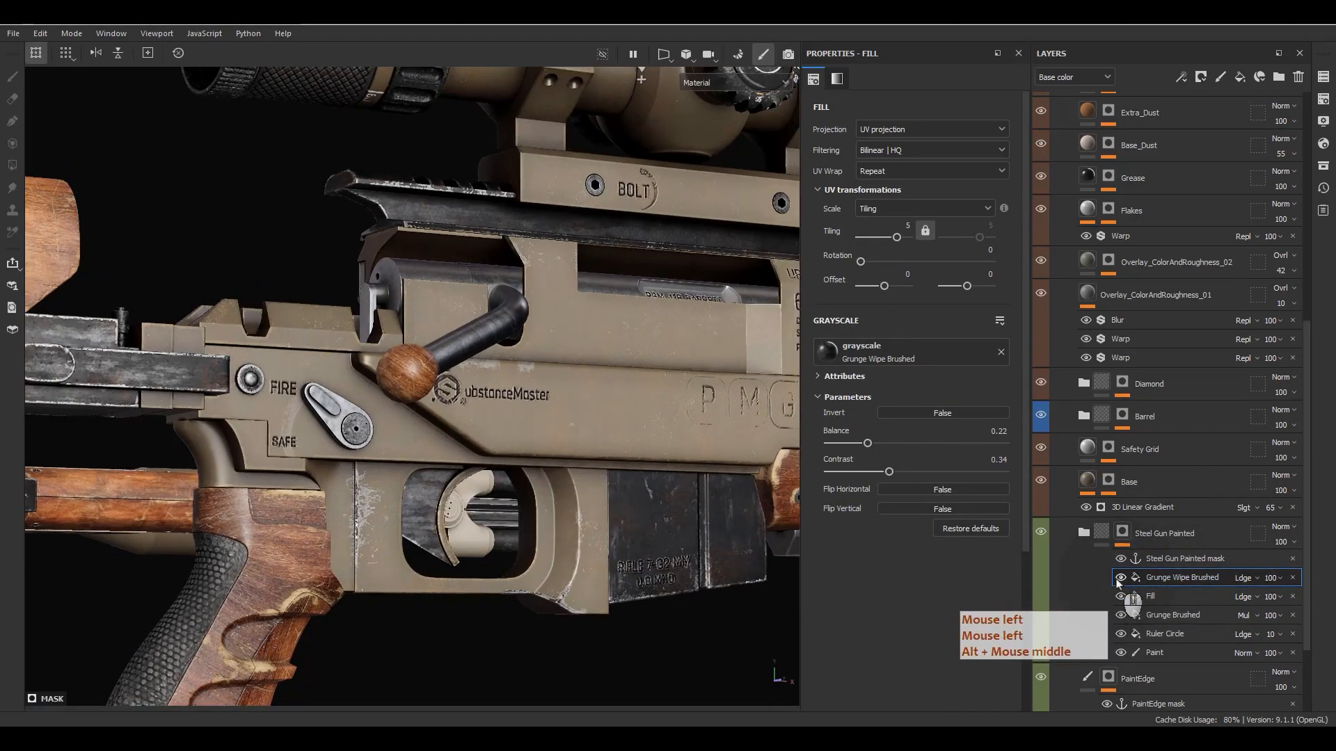
scroll(742, 404, "up", 6)
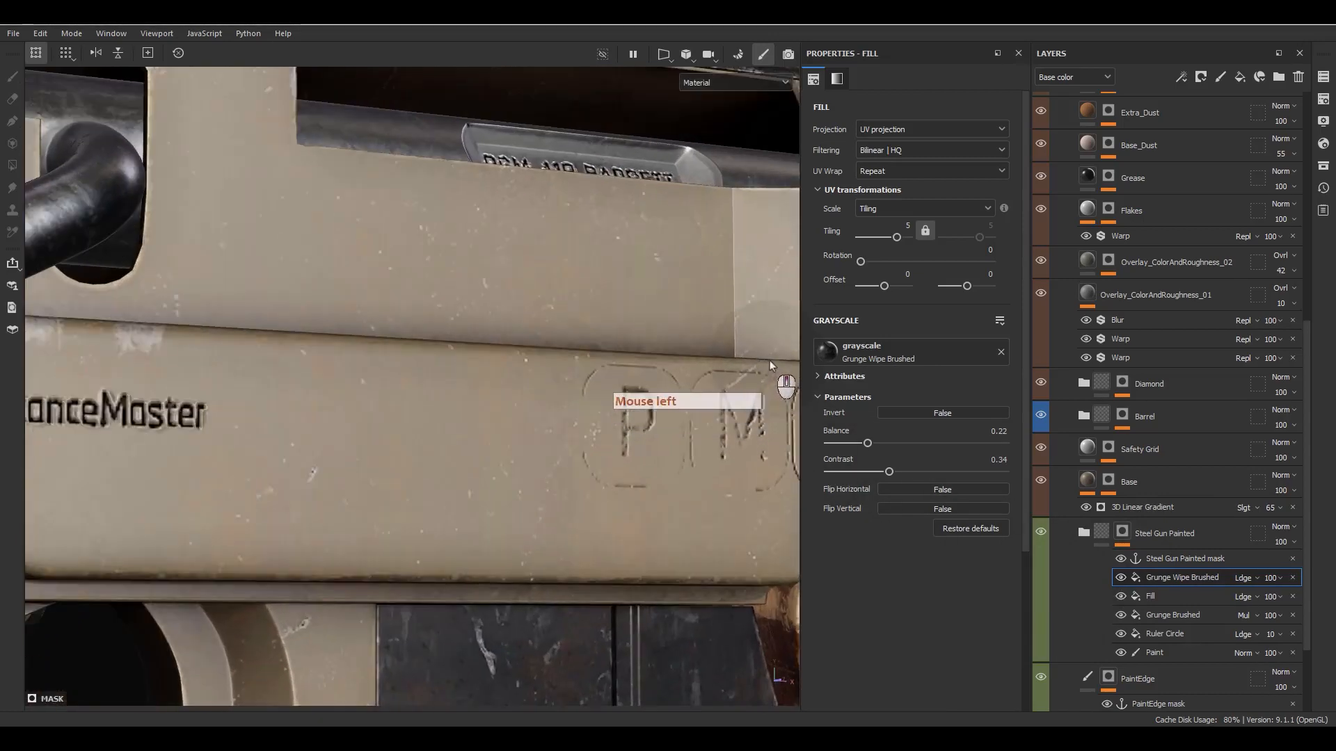
- Collapse the mask effects of Steel Gun Painted and PaintEdge, and close the Metal group
left_click(1103, 535)
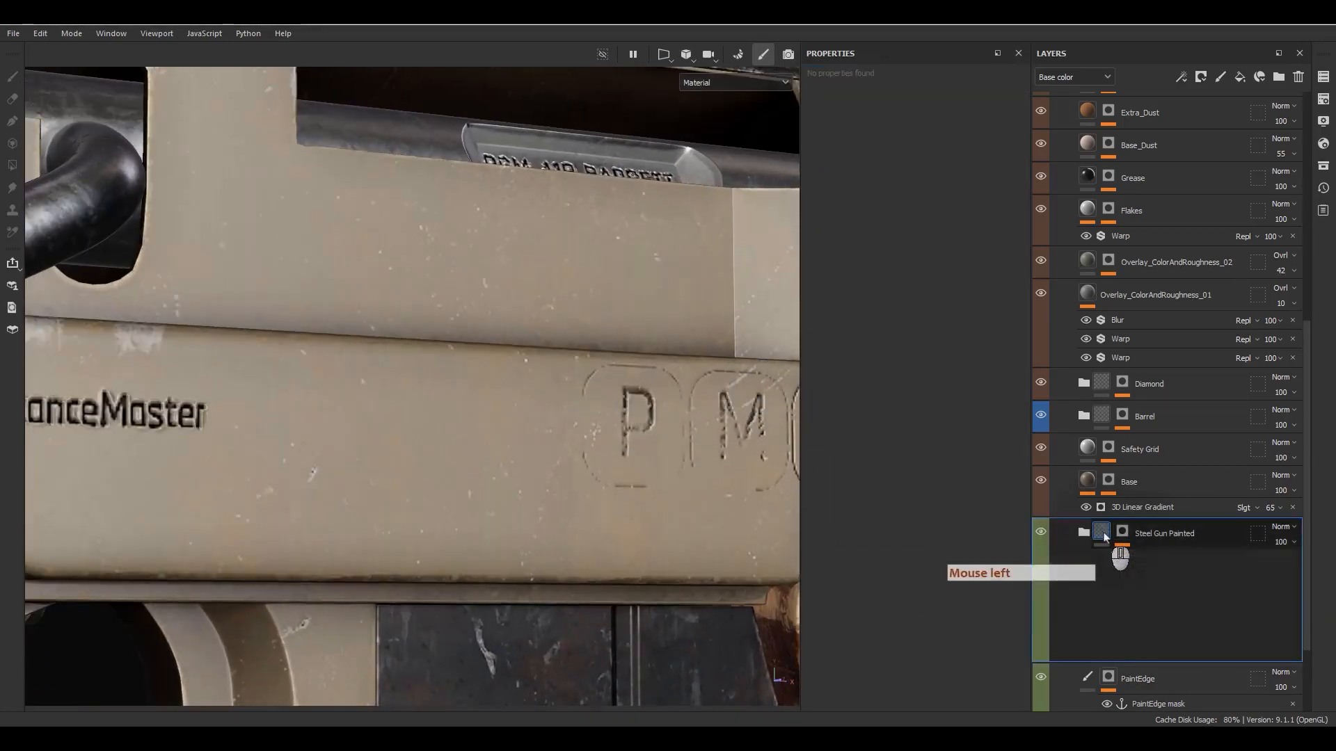
left_click(1109, 579)
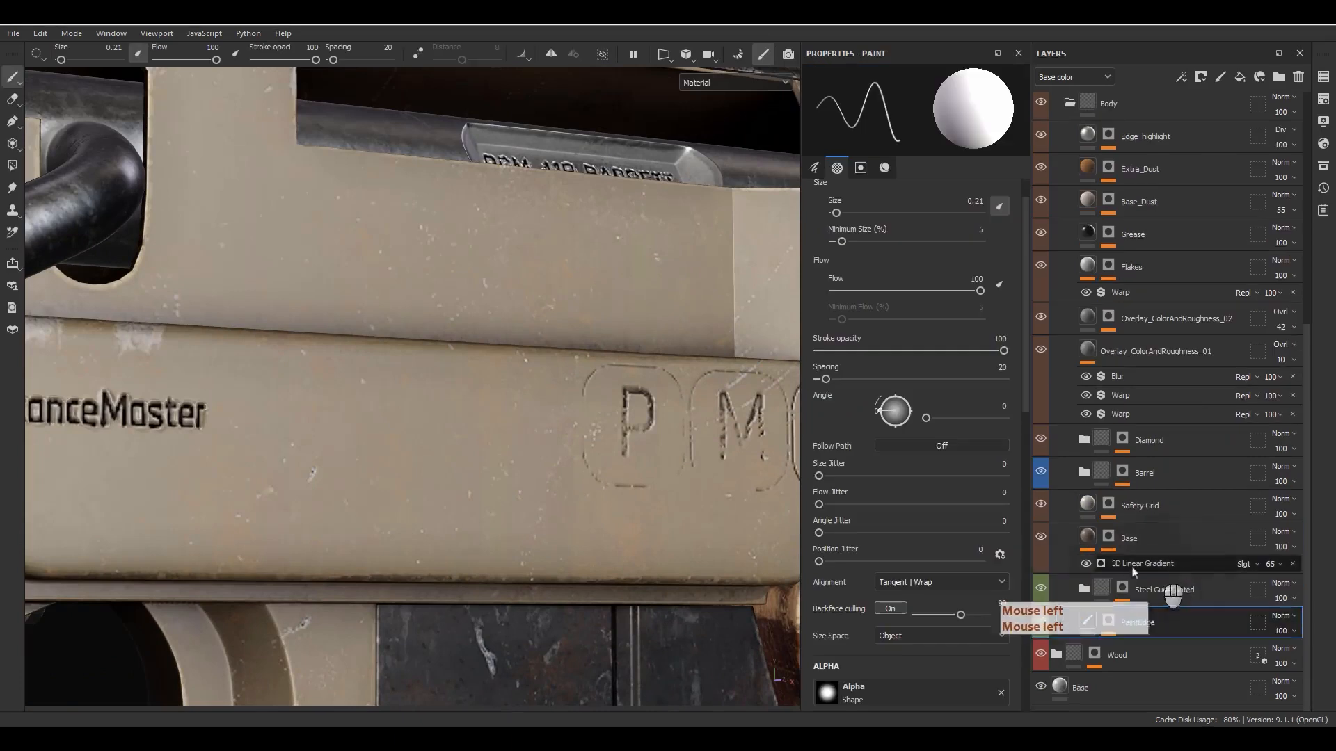
scroll(1107, 567, "up", 5)
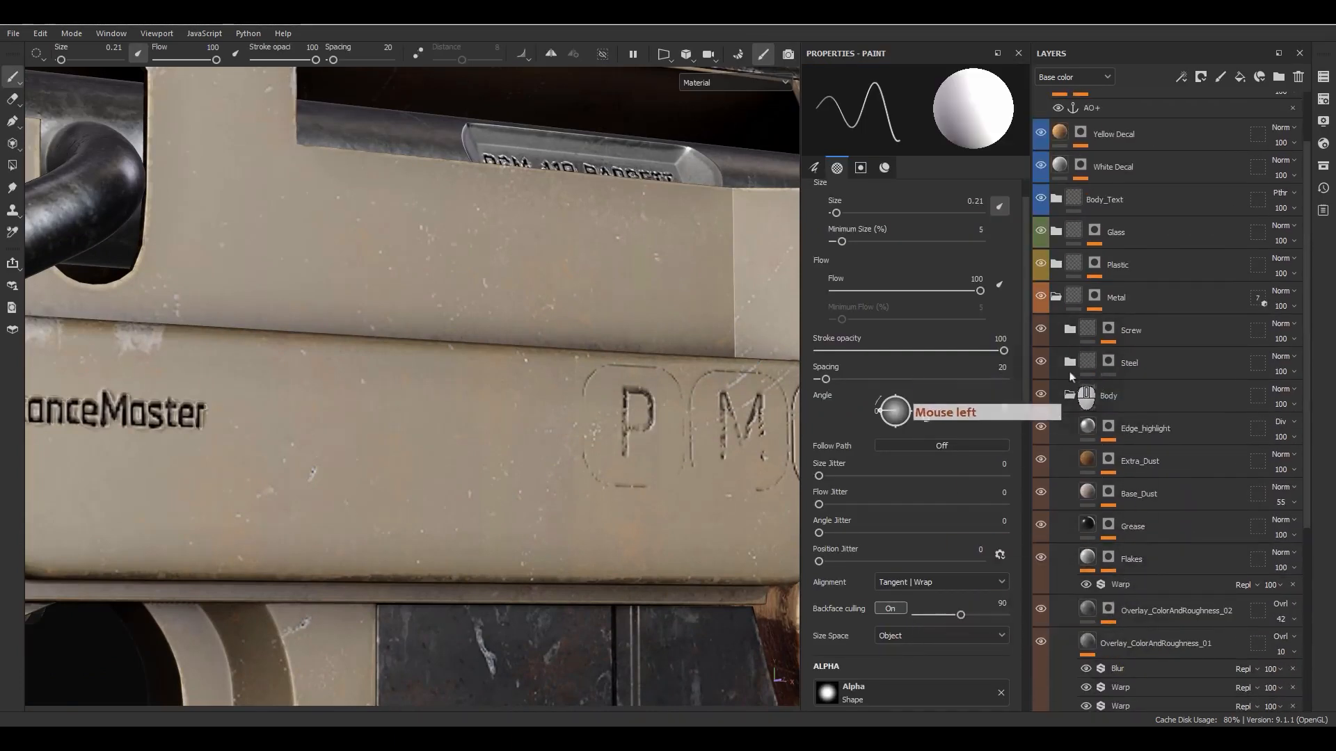
left_click(1056, 297)
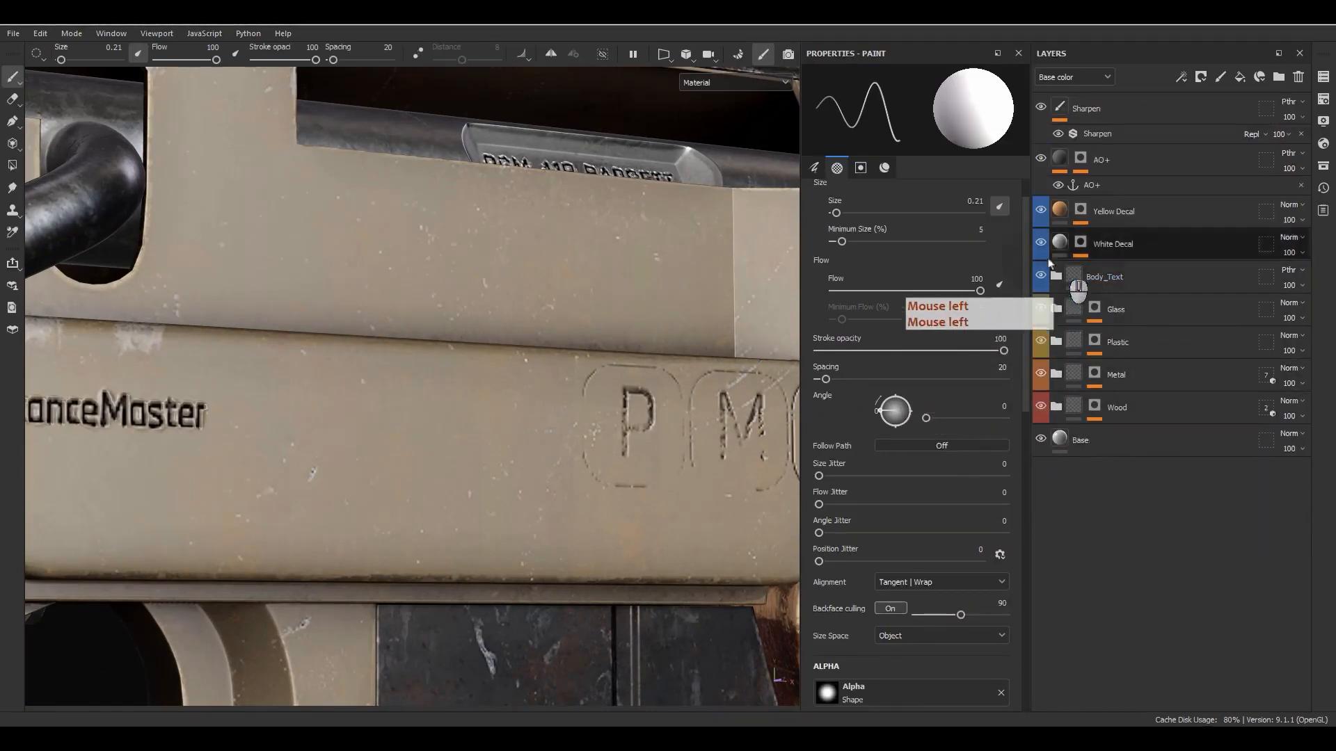
- Hide the Yellow Decal layer and inspect the white and yellow markings on the scope's adjustment turrets
middle_click_drag(673, 252, 640, 390, "alt")
right_click_drag(640, 390, 487, 83, "alt")
middle_click_drag(487, 83, 591, 557, "alt")
left_click_drag(591, 556, 622, 452, "alt")
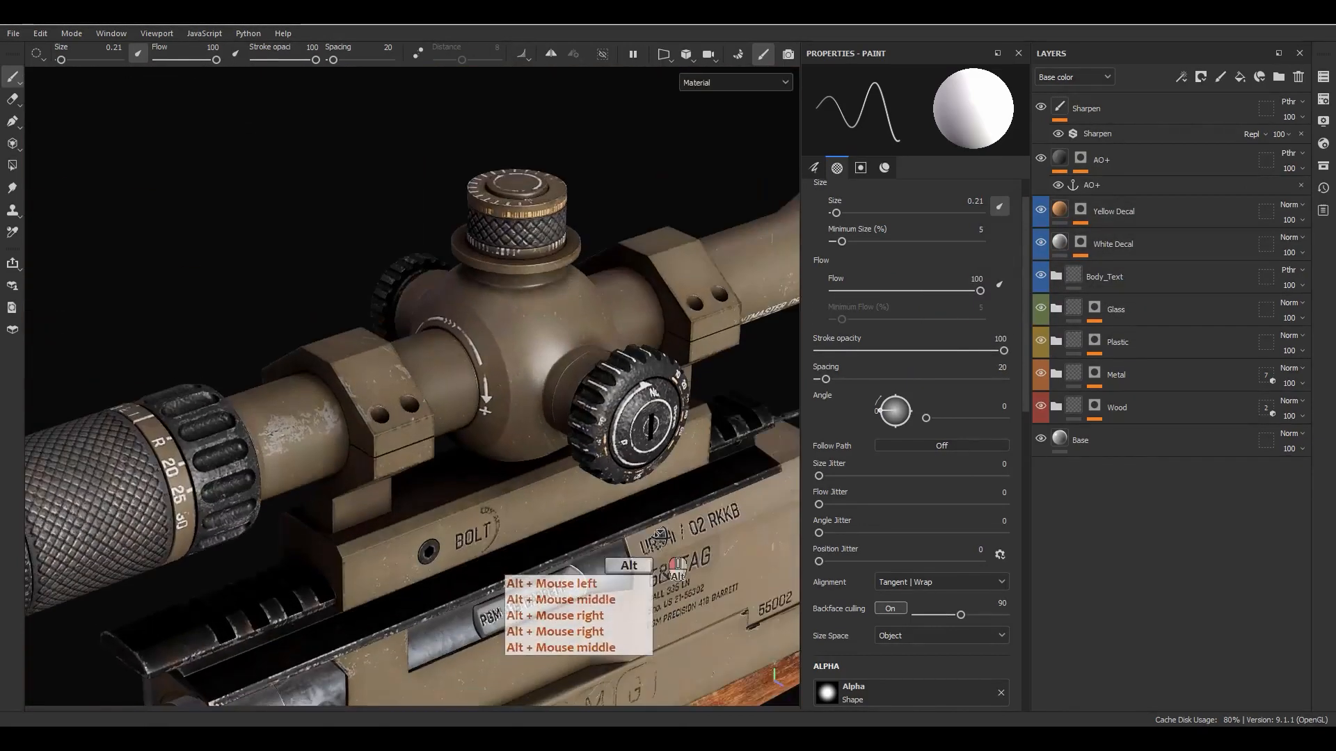
middle_click_drag(623, 452, 522, 473, "alt")
right_click_drag(522, 473, 515, 453, "alt")
left_click_drag(515, 453, 512, 456, "alt")
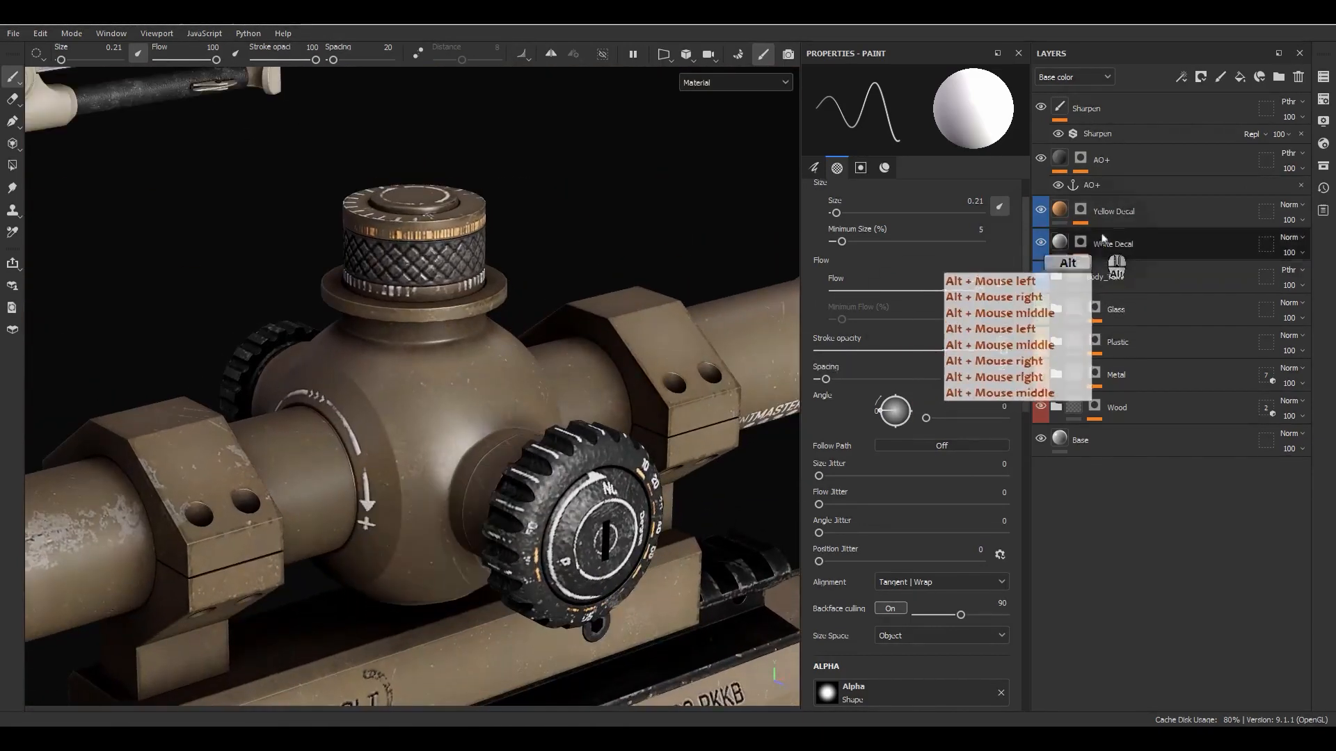
left_click(1041, 209)
left_click(1041, 242)
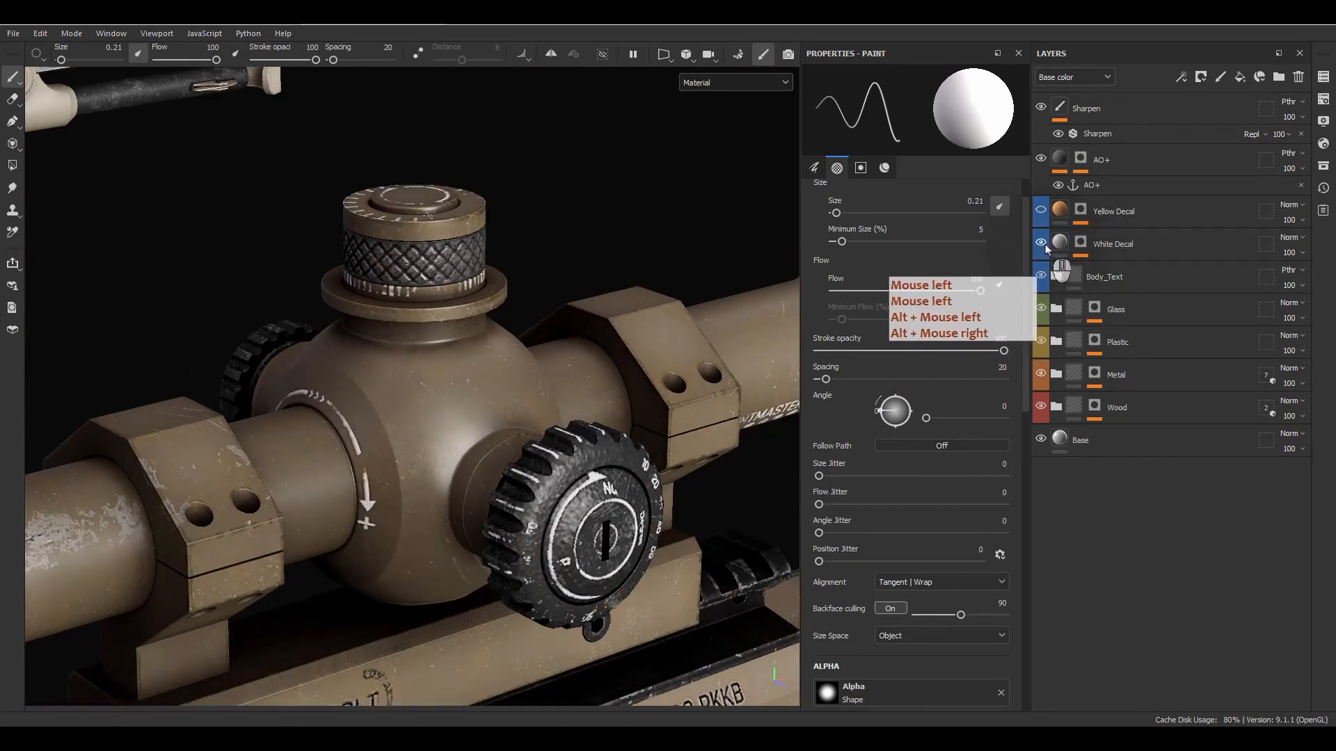
- Show the White Decal layer's fill properties and review its base color, height and roughness settings
left_click(1075, 249)
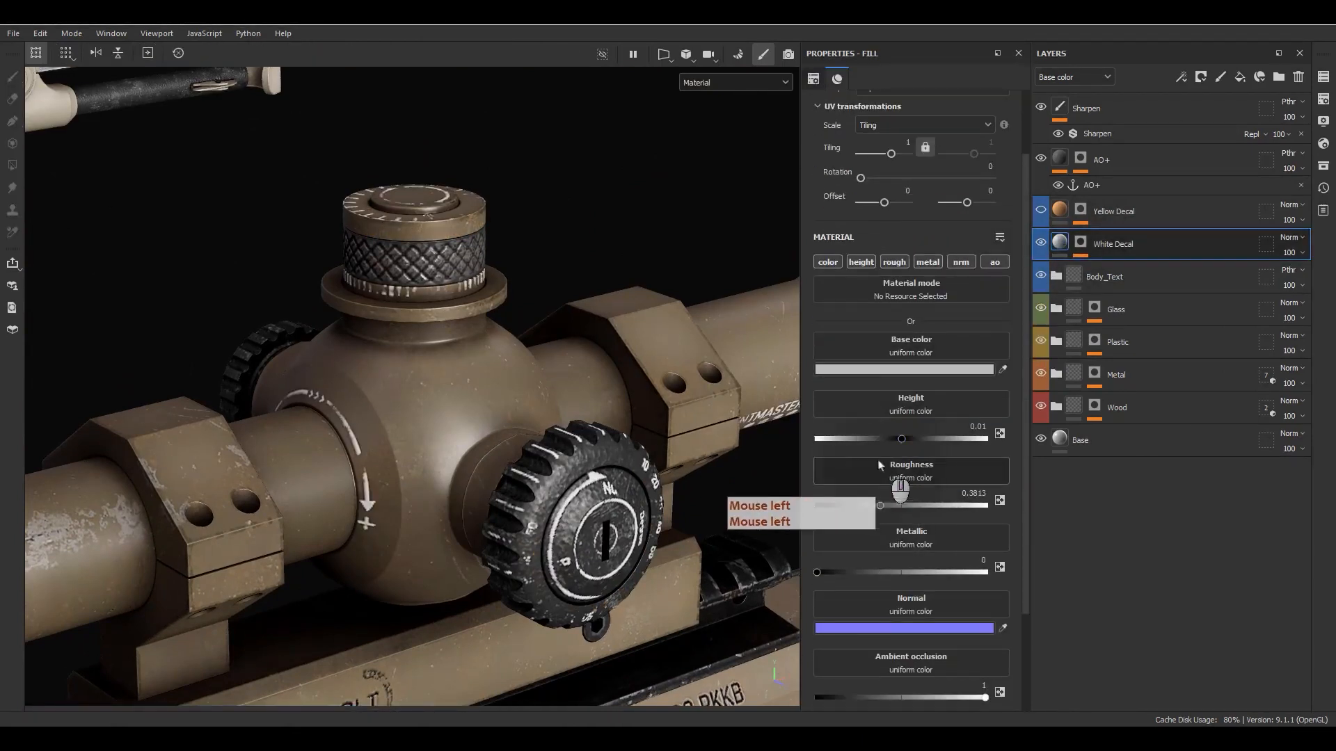
scroll(911, 501, "down", 3)
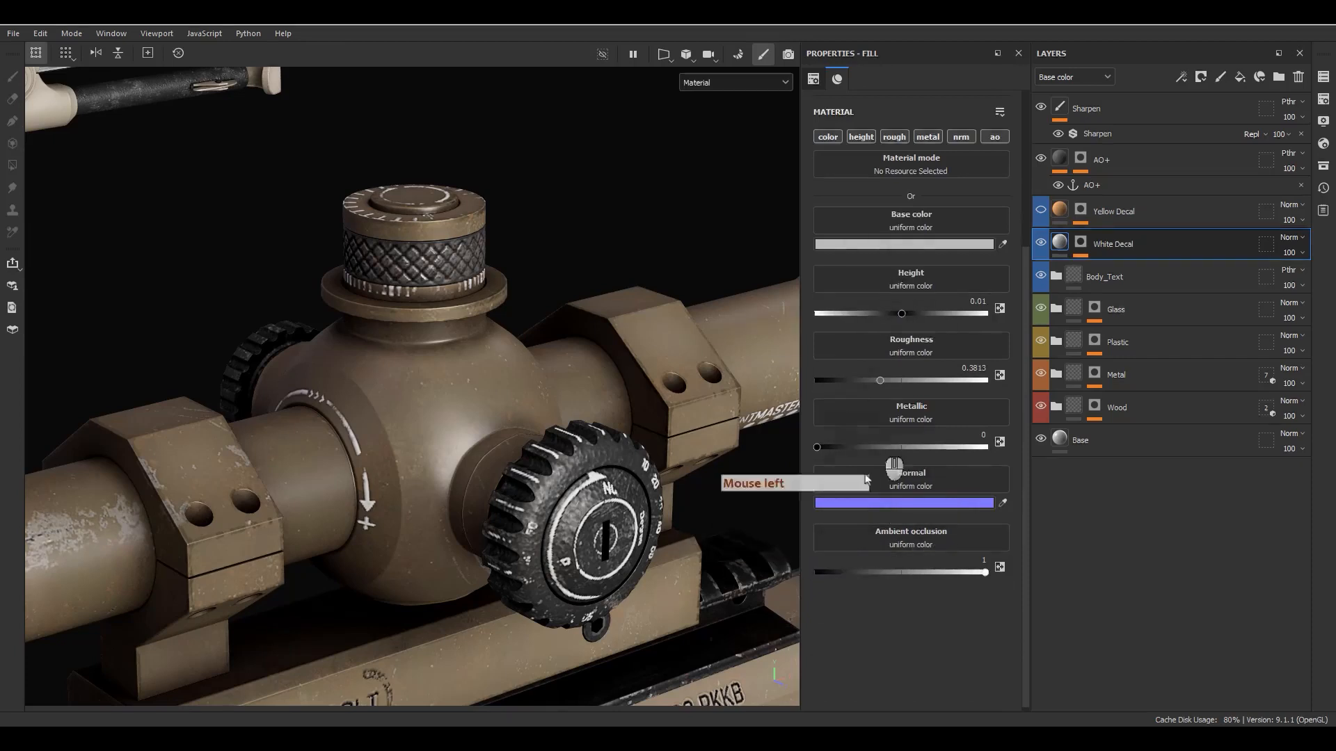
scroll(920, 299, "up", 1)
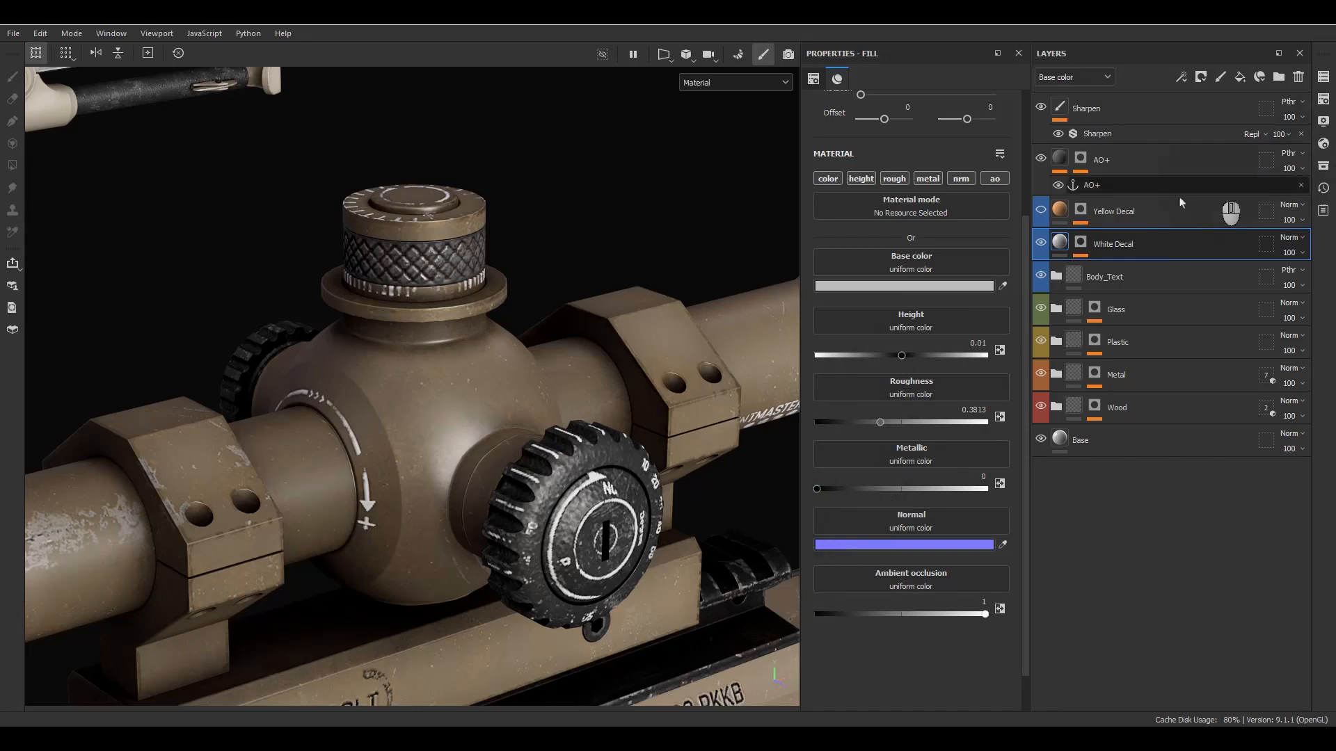
- Turn the Yellow Decal layer back on and review its fill material settings
left_click(1080, 209)
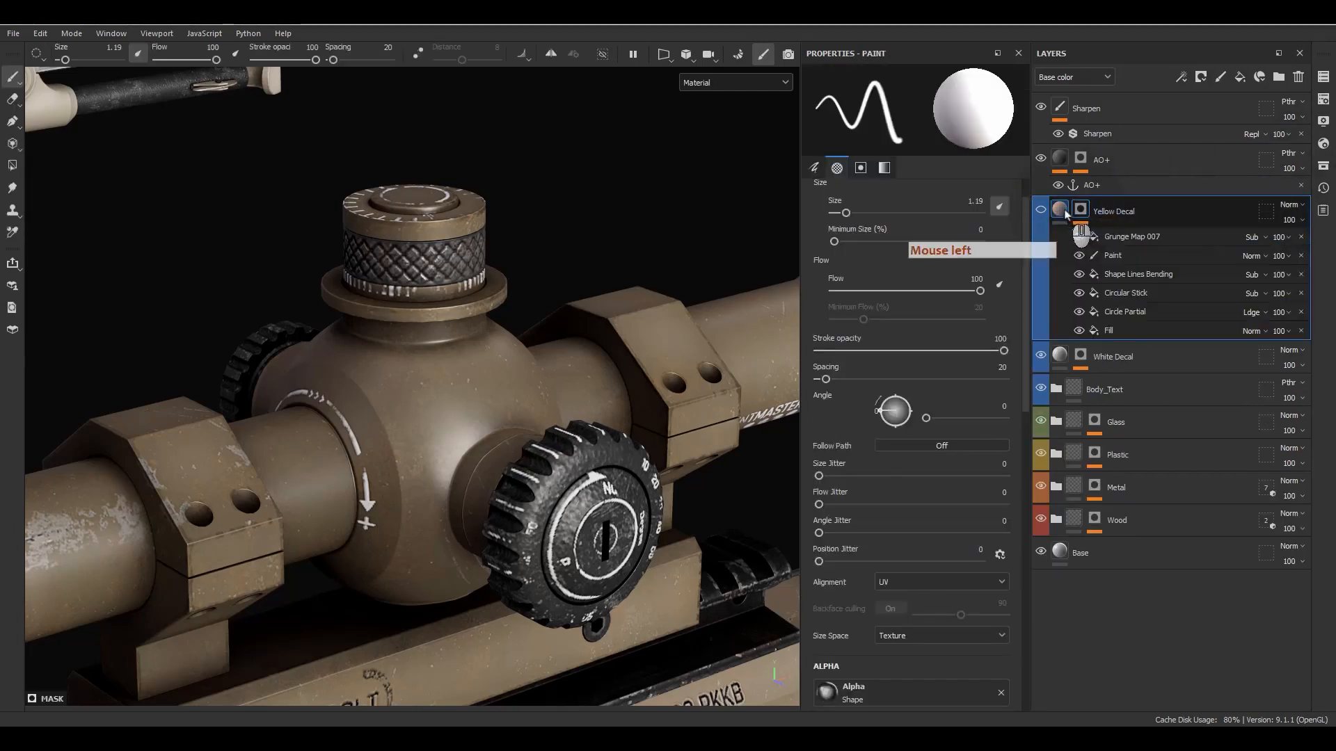
left_click(1060, 210)
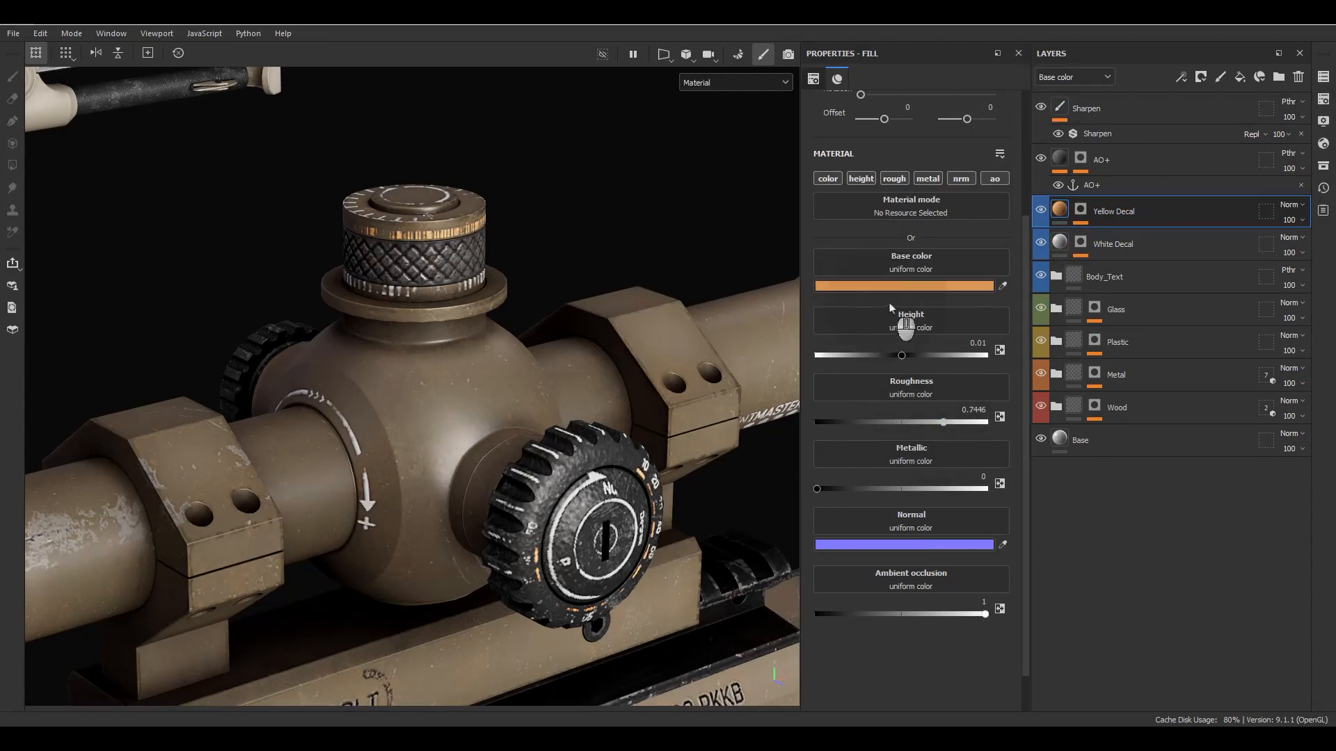
scroll(411, 414, "down", 3)
scroll(501, 452, "up", 3)
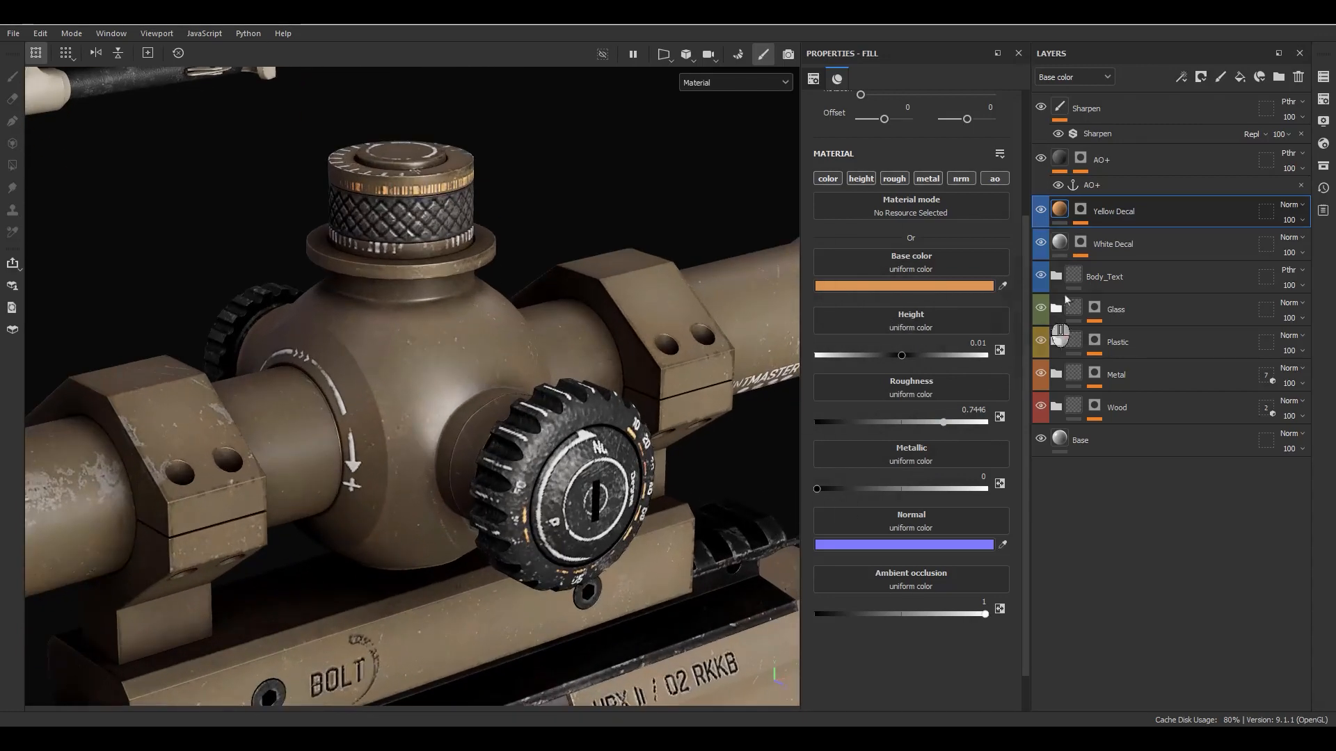
- Display the White Decal mask and examine its markings along the scope, up close at the numbered zoom ring
left_click(1079, 244, "alt")
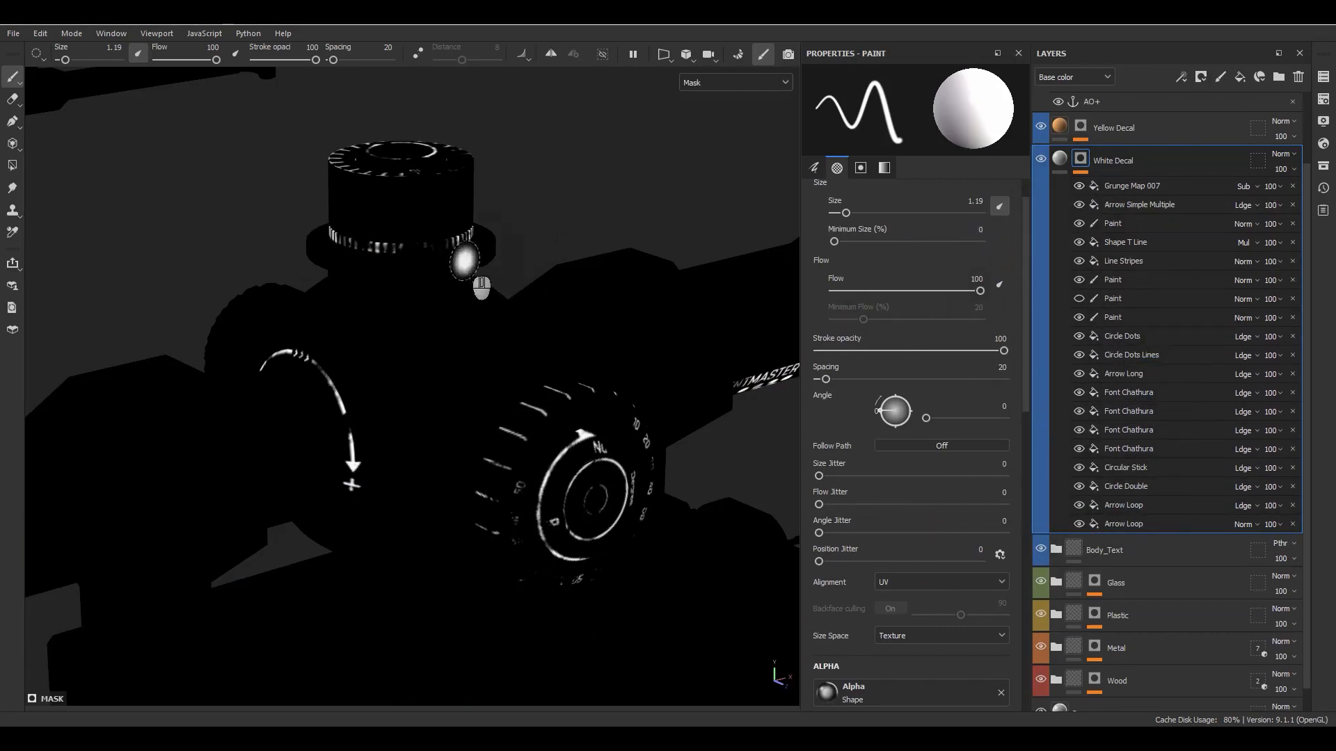
left_click_drag(482, 286, 523, 313, "alt")
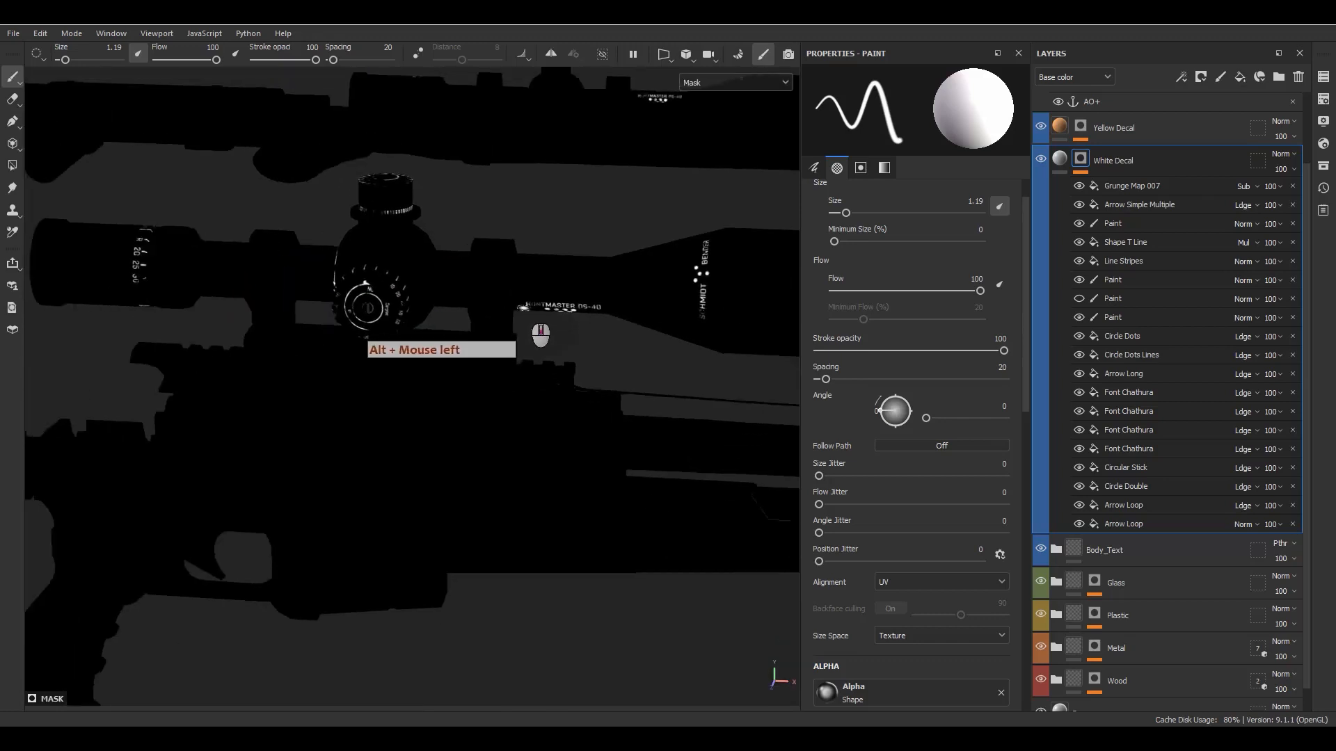
middle_click_drag(523, 312, 489, 260, "alt")
left_click_drag(489, 260, 773, 435, "alt")
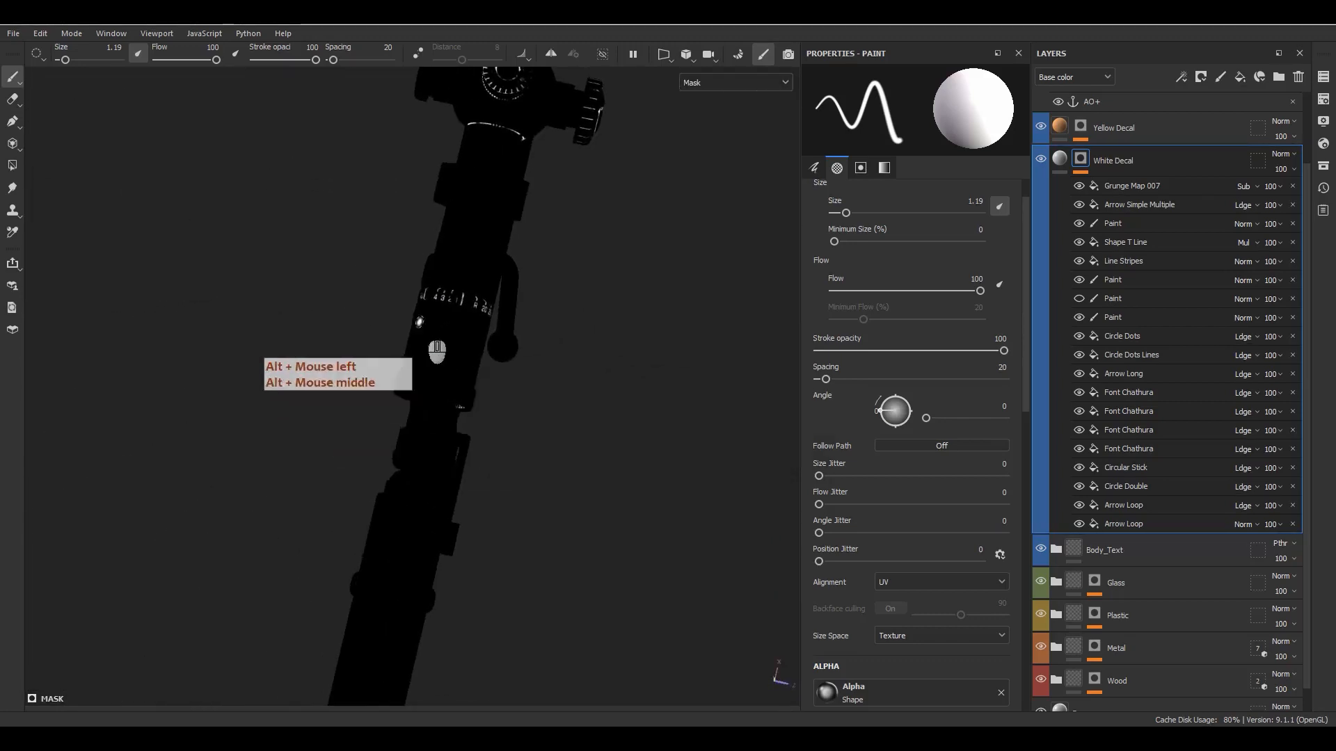
scroll(431, 322, "up", 8)
left_click_drag(496, 403, 373, 334, "alt")
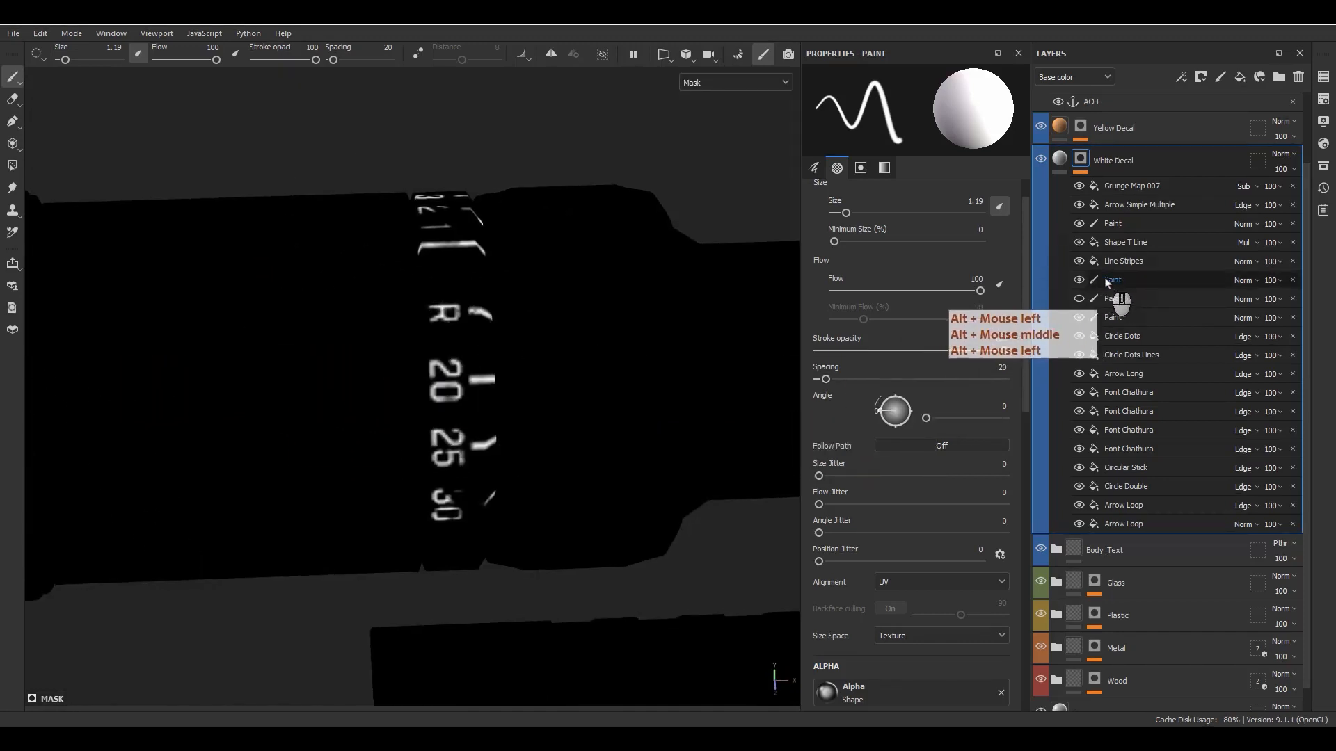
- Toggle the Paint effect below Line Stripes to check its part in the zoom ring numbers, and close the White Decal mask
left_click(1082, 279)
left_click(1080, 279)
left_click(1078, 280)
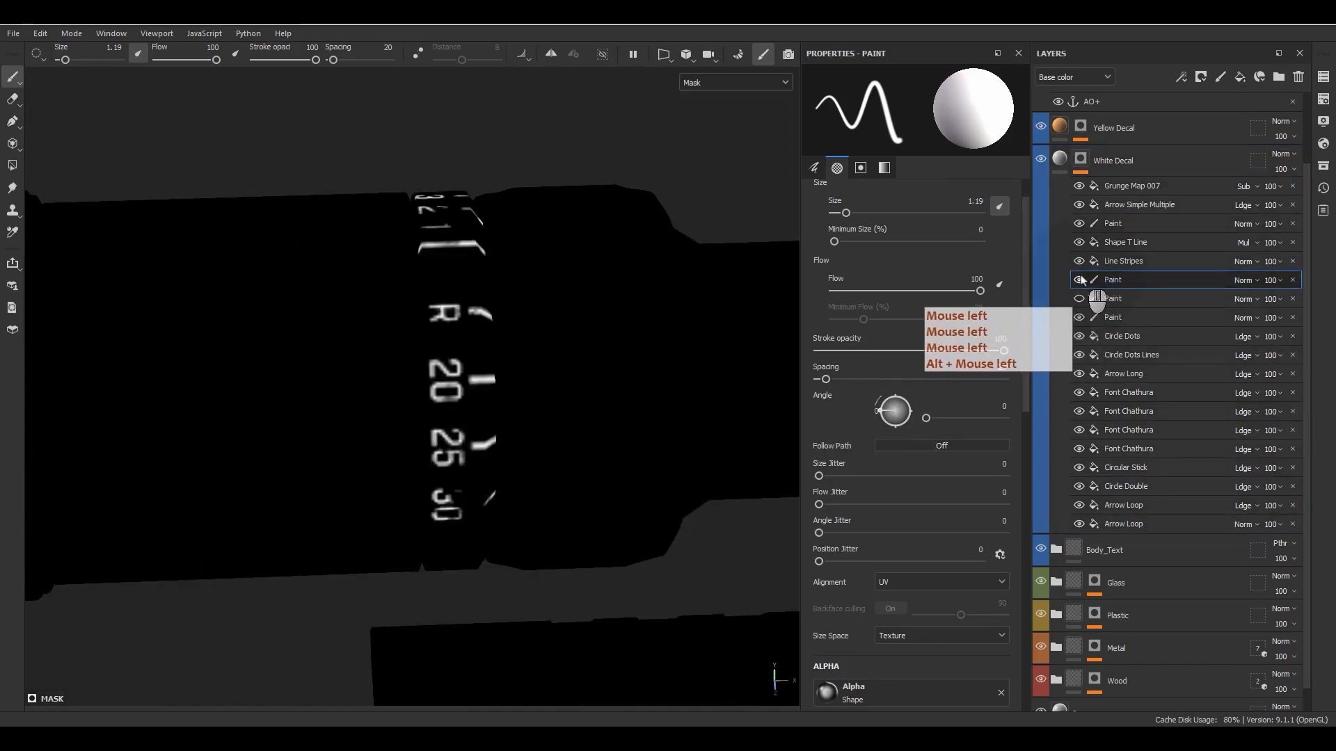
left_click(1079, 281)
left_click(1079, 280)
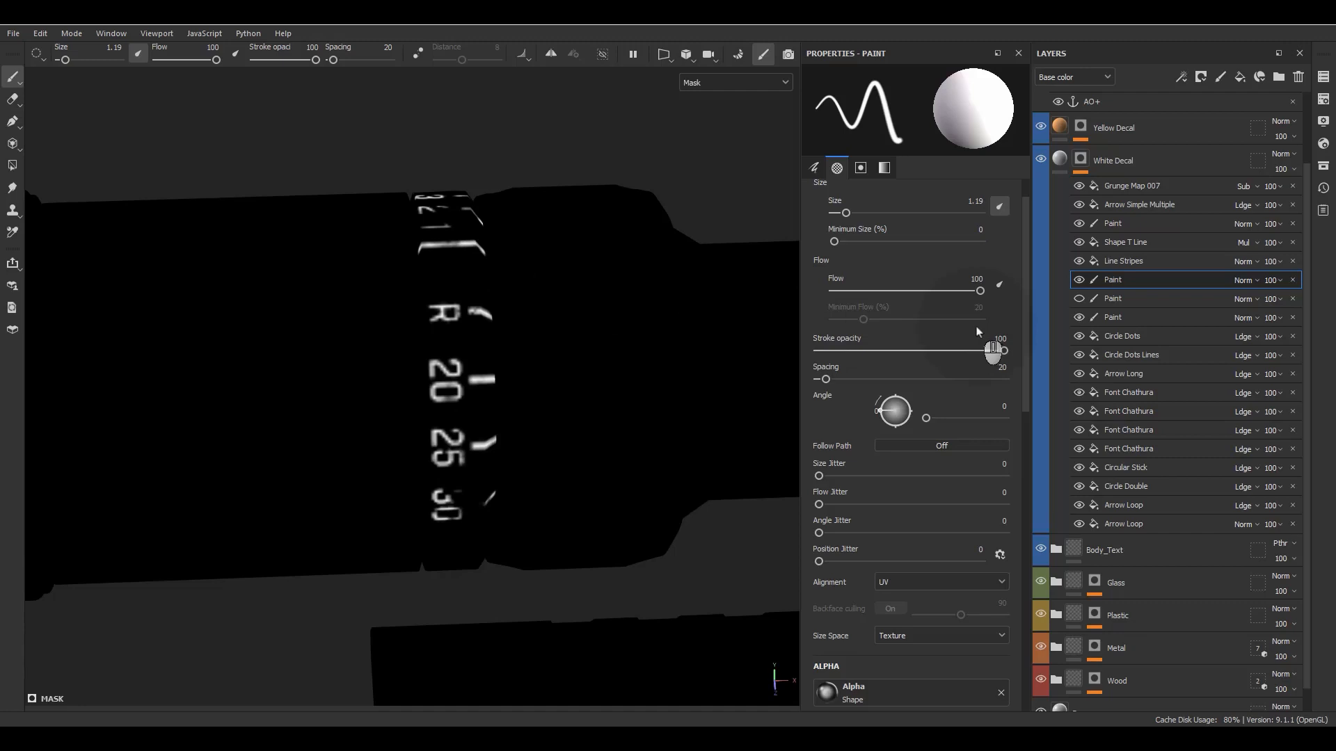
left_click(1059, 162)
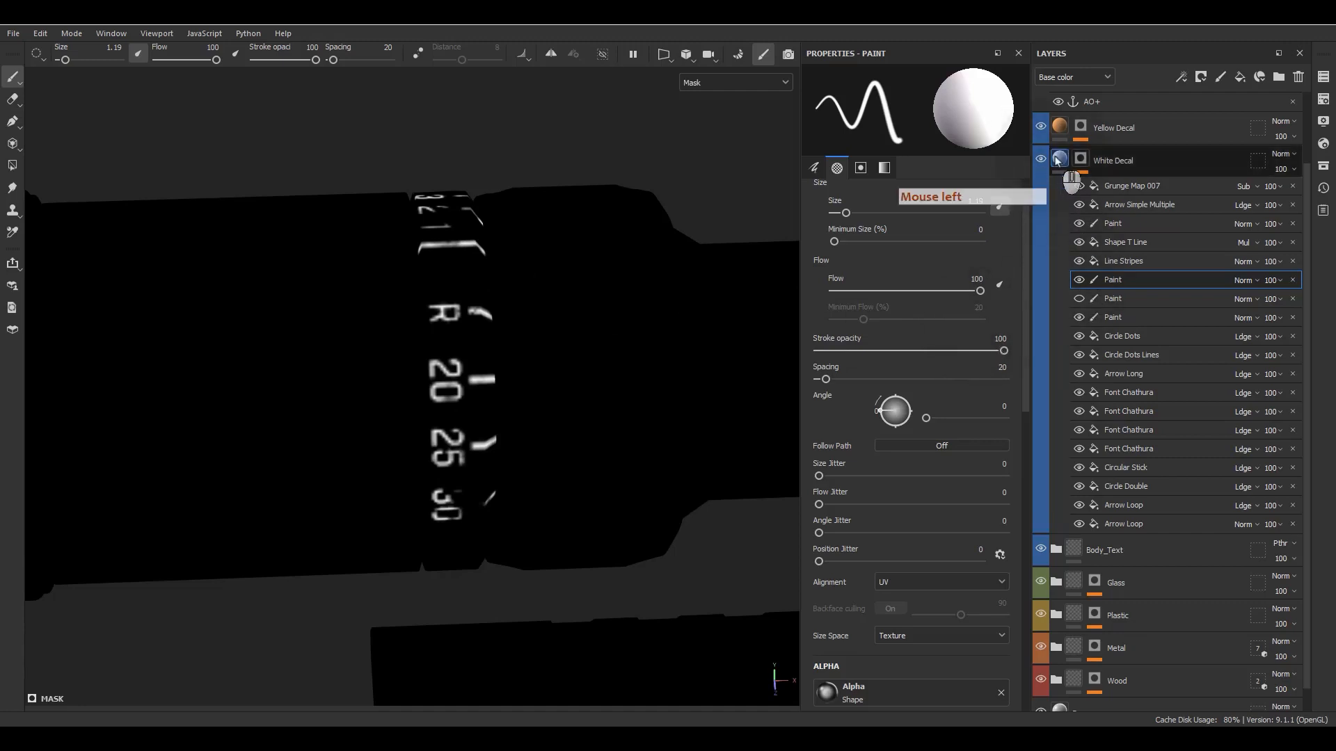
- Display the Yellow Decal mask and examine its markings around the scope's turrets
left_click(1080, 217, "alt")
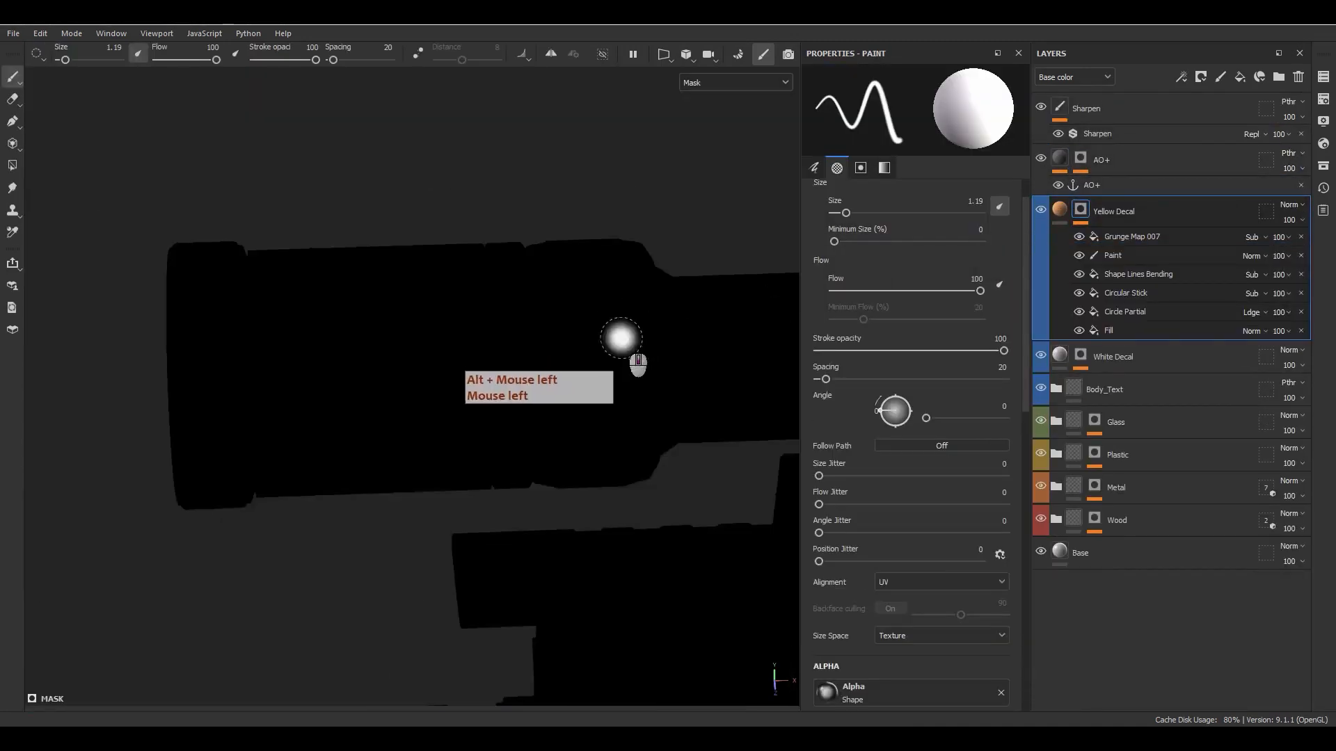
left_click_drag(635, 373, 662, 361, "alt")
middle_click_drag(662, 361, 307, 373, "alt")
mouse_move(307, 372)
left_mouse_down("alt")
mouse_move(502, 306)
mouse_move(613, 309)
left_mouse_up("alt")
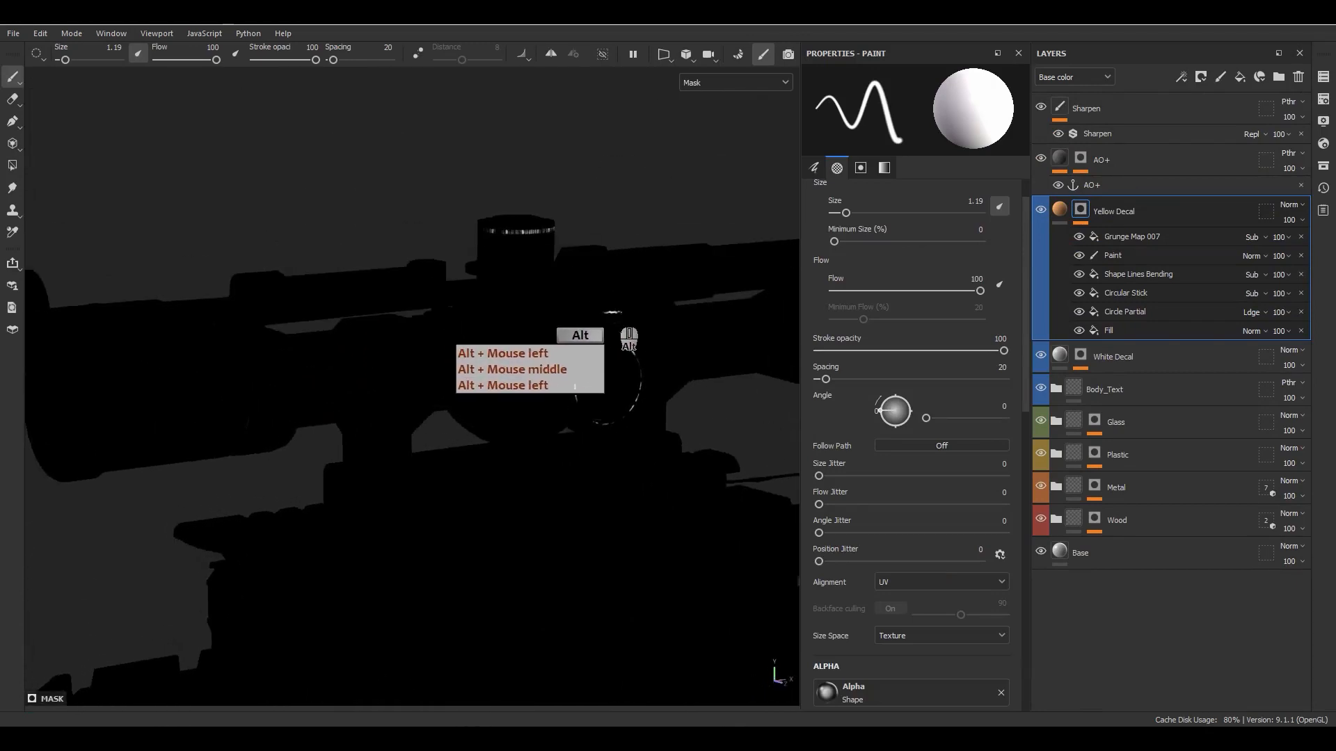
scroll(634, 336, "up", 5)
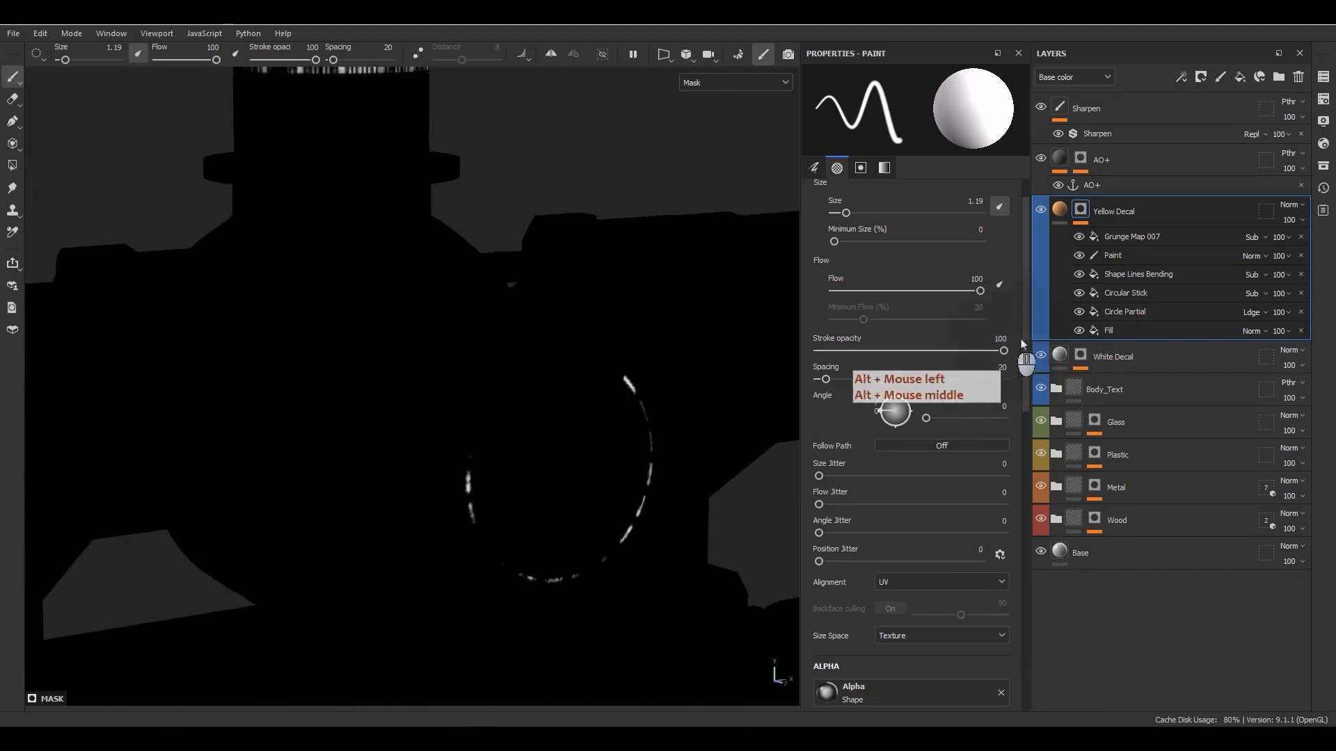
- Isolate the Fill effect in the Yellow Decal mask and examine its band around the top turret
left_click(1097, 333)
middle_click_drag(306, 212, 491, 232, "alt")
scroll(958, 319, "up", 3)
scroll(958, 318, "up", 2)
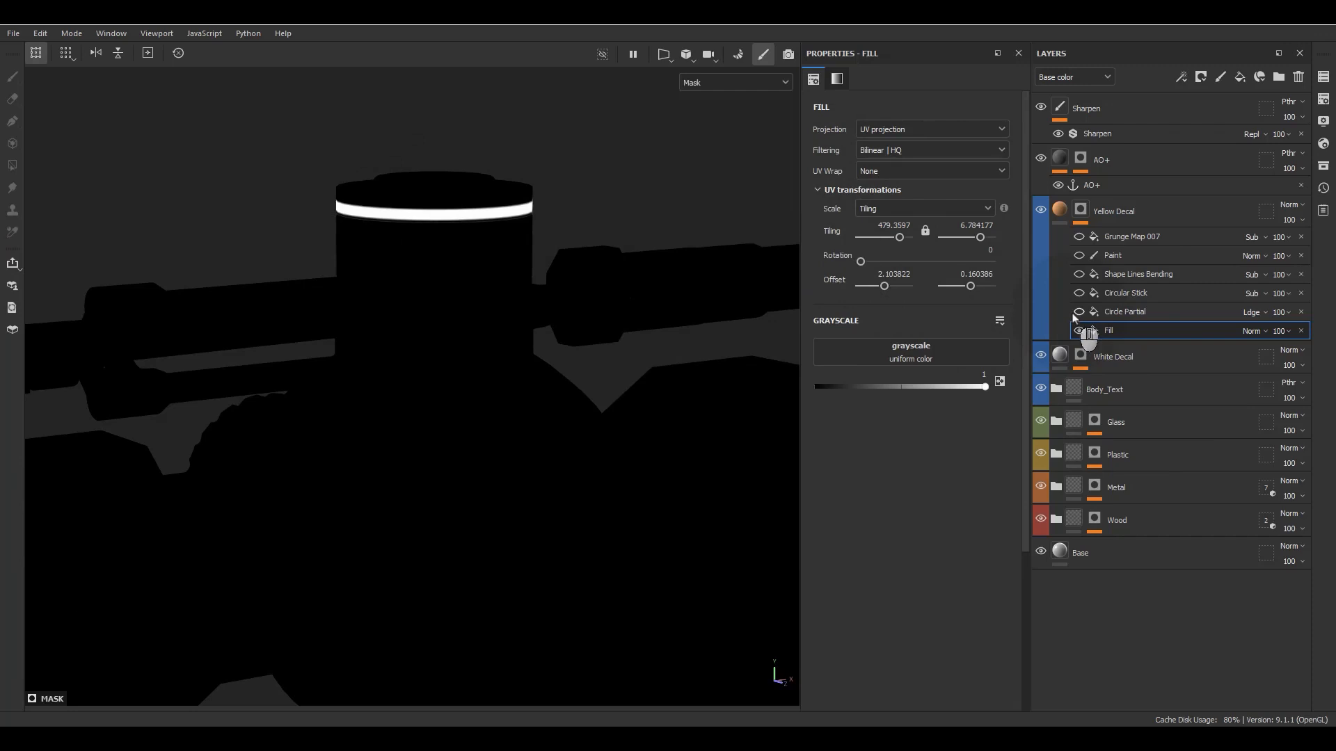
- Turn the Circle Partial and Circular Stick effects back on and examine the dashed arc on the side turret
scroll(760, 441, "down", 4)
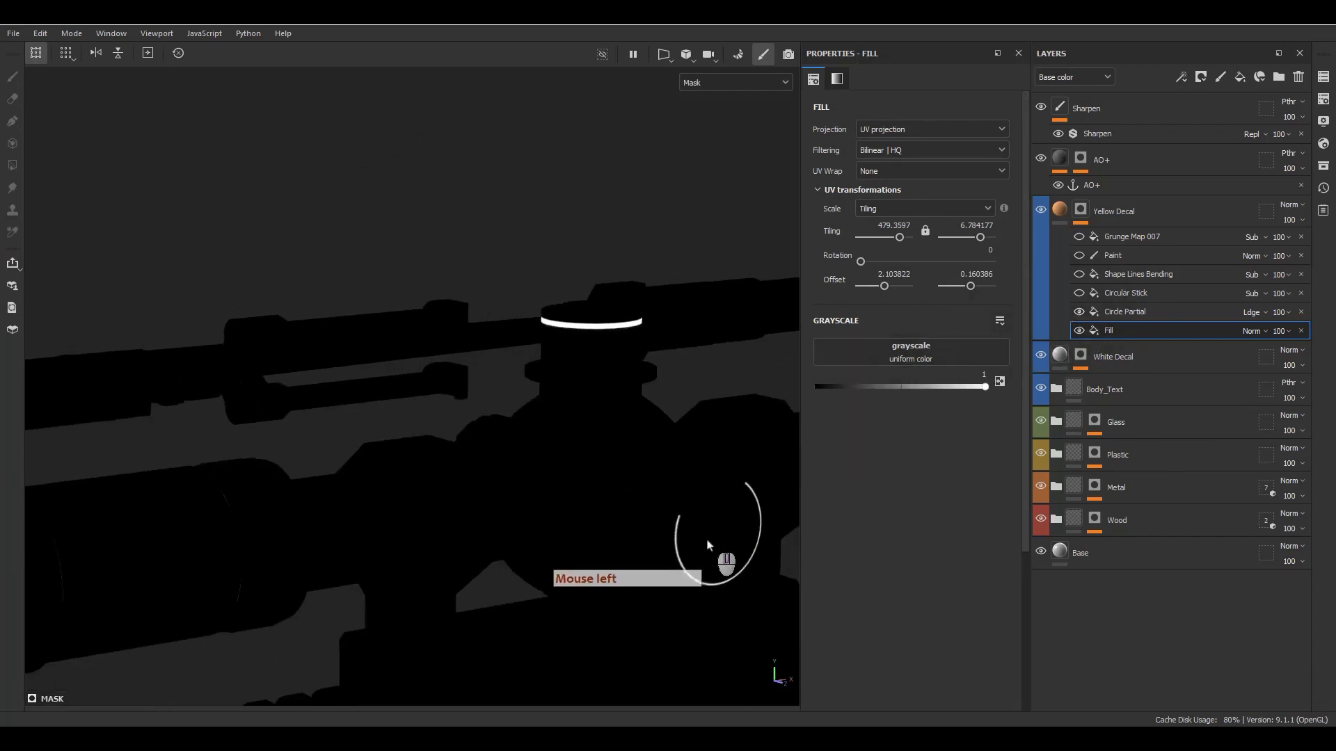
middle_click_drag(703, 541, 608, 528, "alt")
left_click_drag(607, 528, 640, 530, "alt")
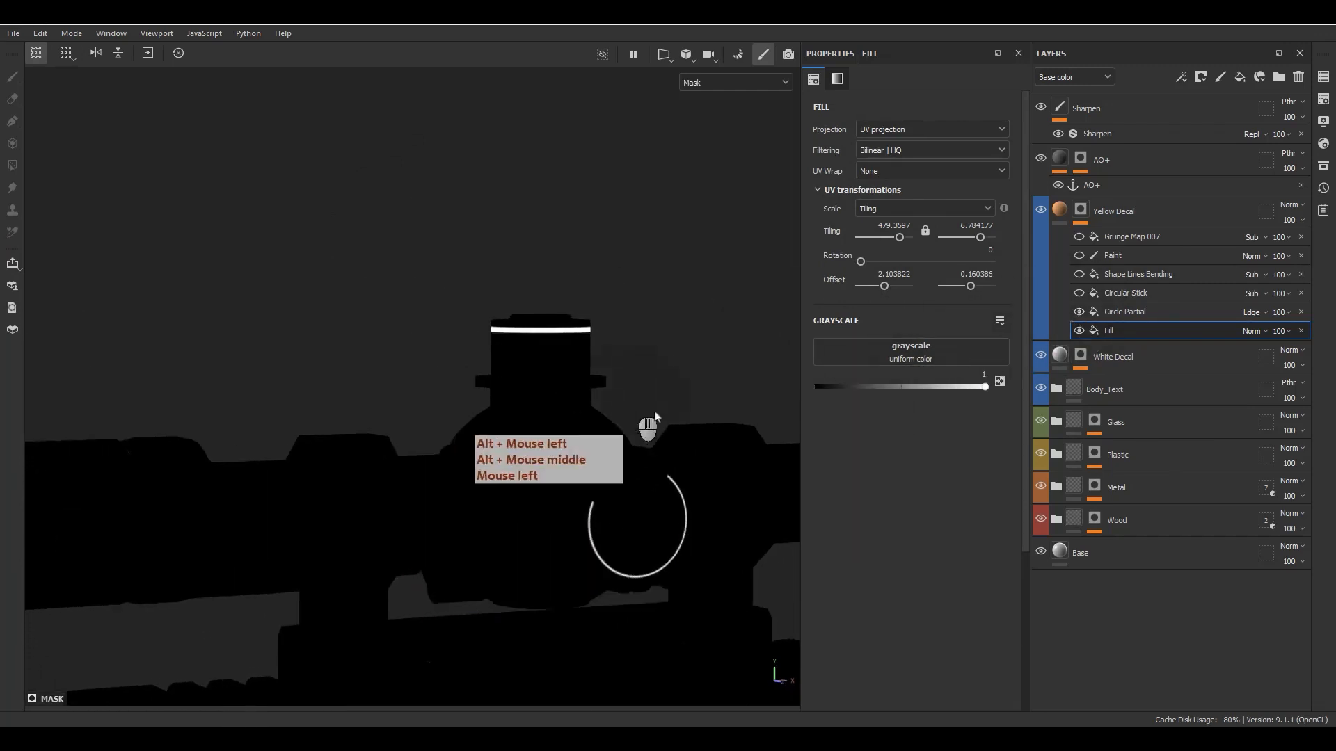
left_click(1079, 293)
scroll(694, 534, "up", 4)
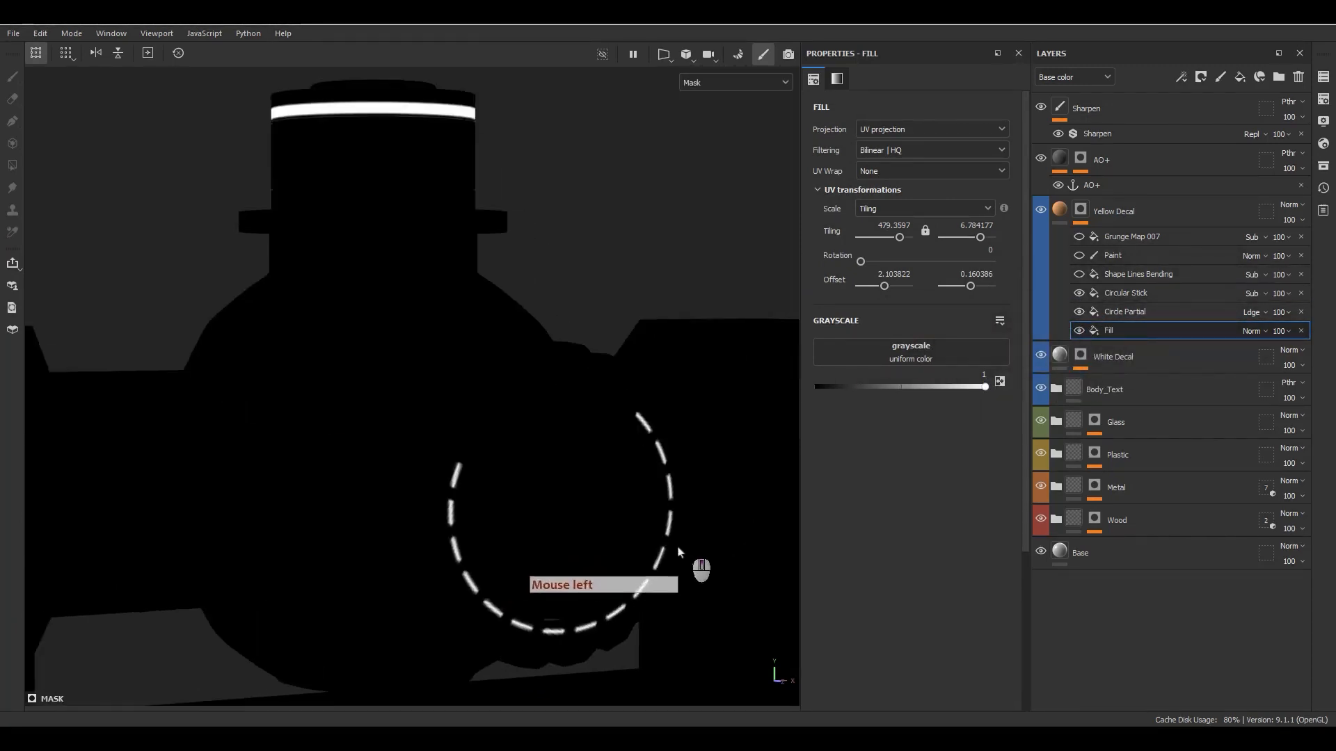
middle_click_drag(535, 550, 554, 477, "alt")
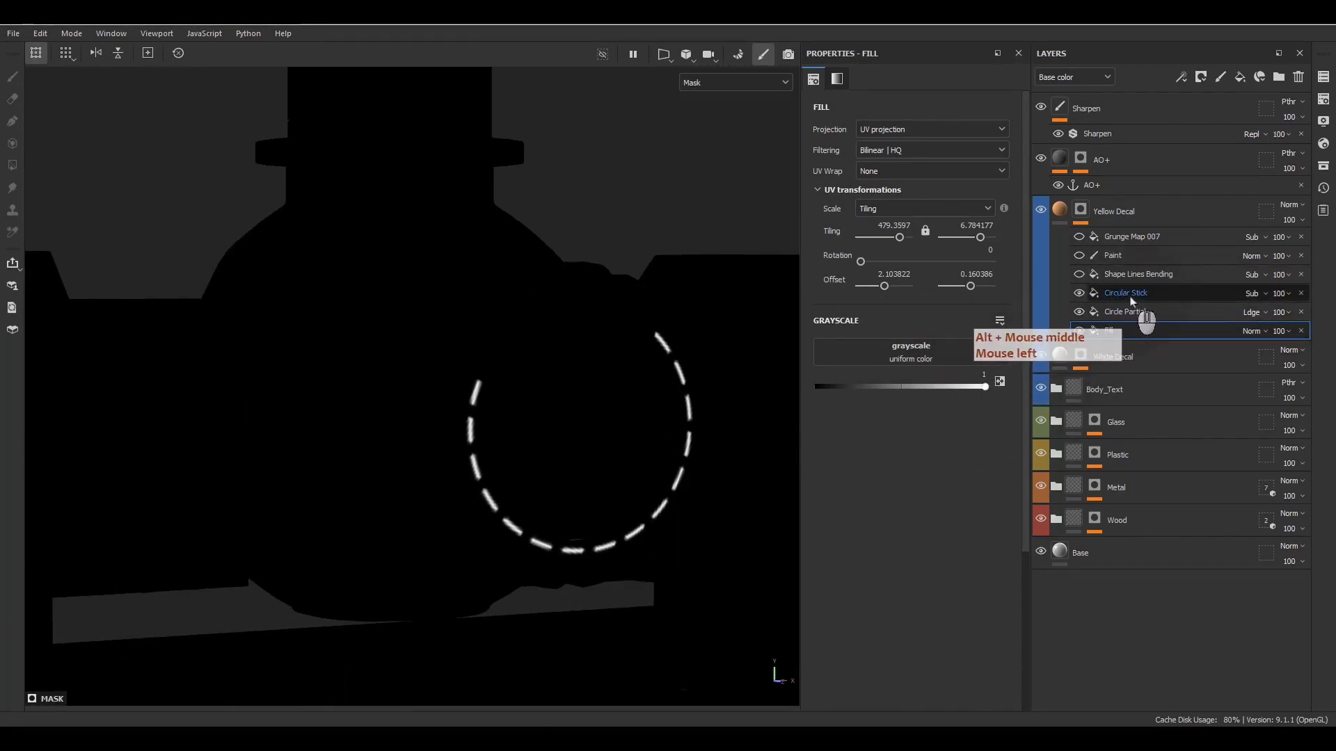
- Turn the Shape Lines Bending effect back on, review its settings, and toggle it to compare the top turret's band
left_click(1094, 276)
scroll(536, 344, "down", 4)
middle_click_drag(516, 341, 521, 467, "alt")
scroll(475, 299, "up", 2)
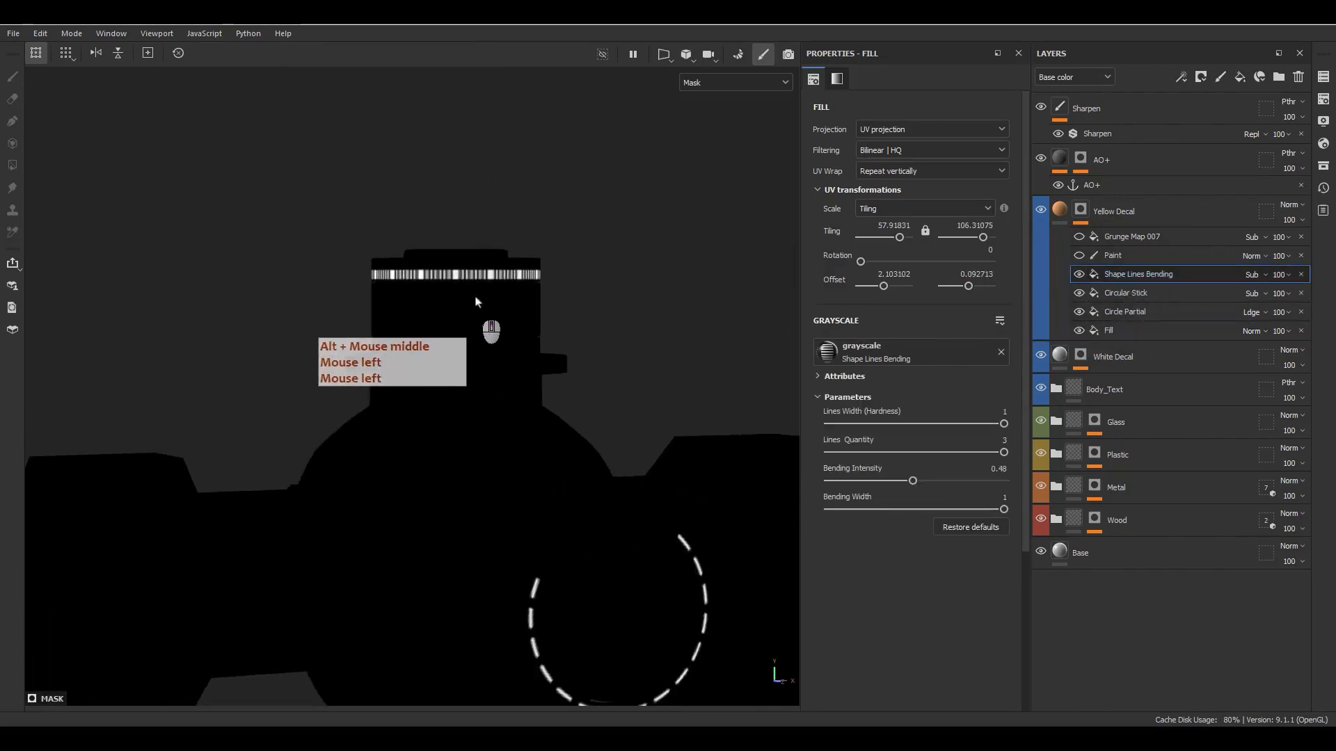
scroll(475, 300, "up", 3)
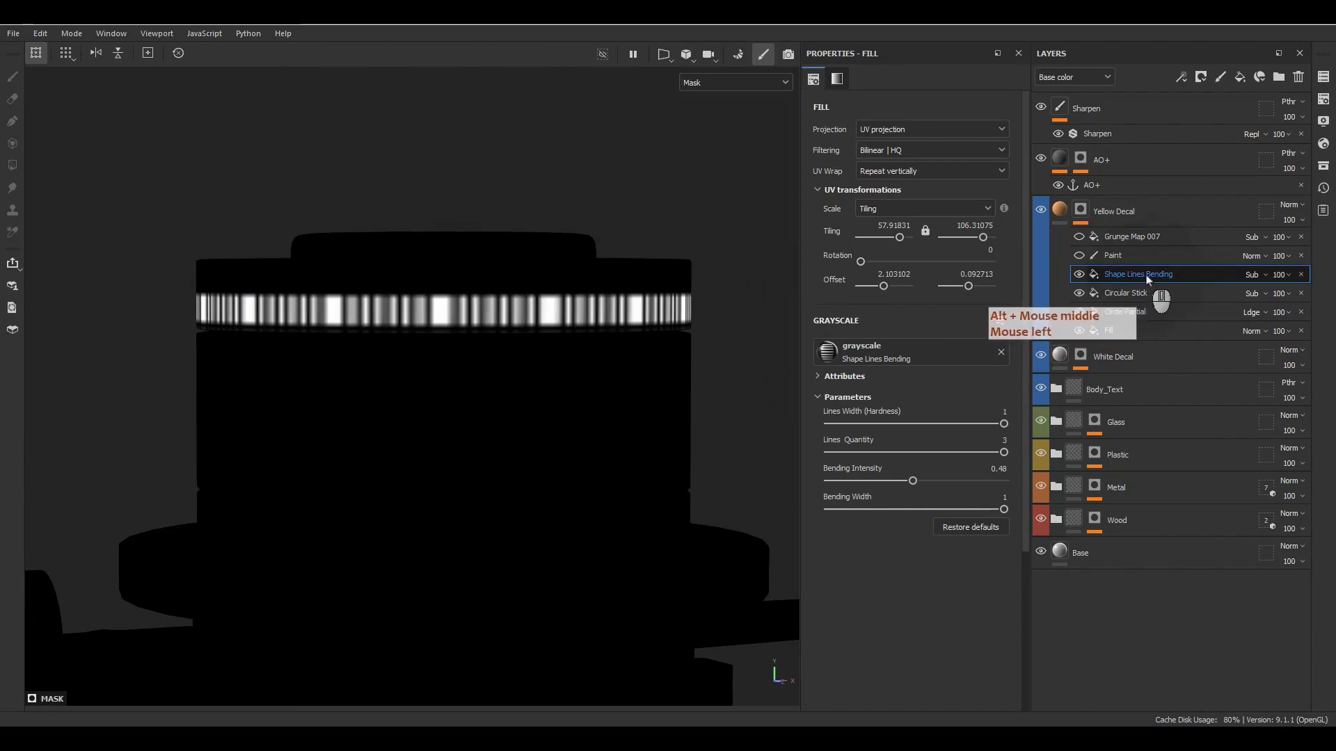
left_click_drag(411, 290, 459, 376, "alt")
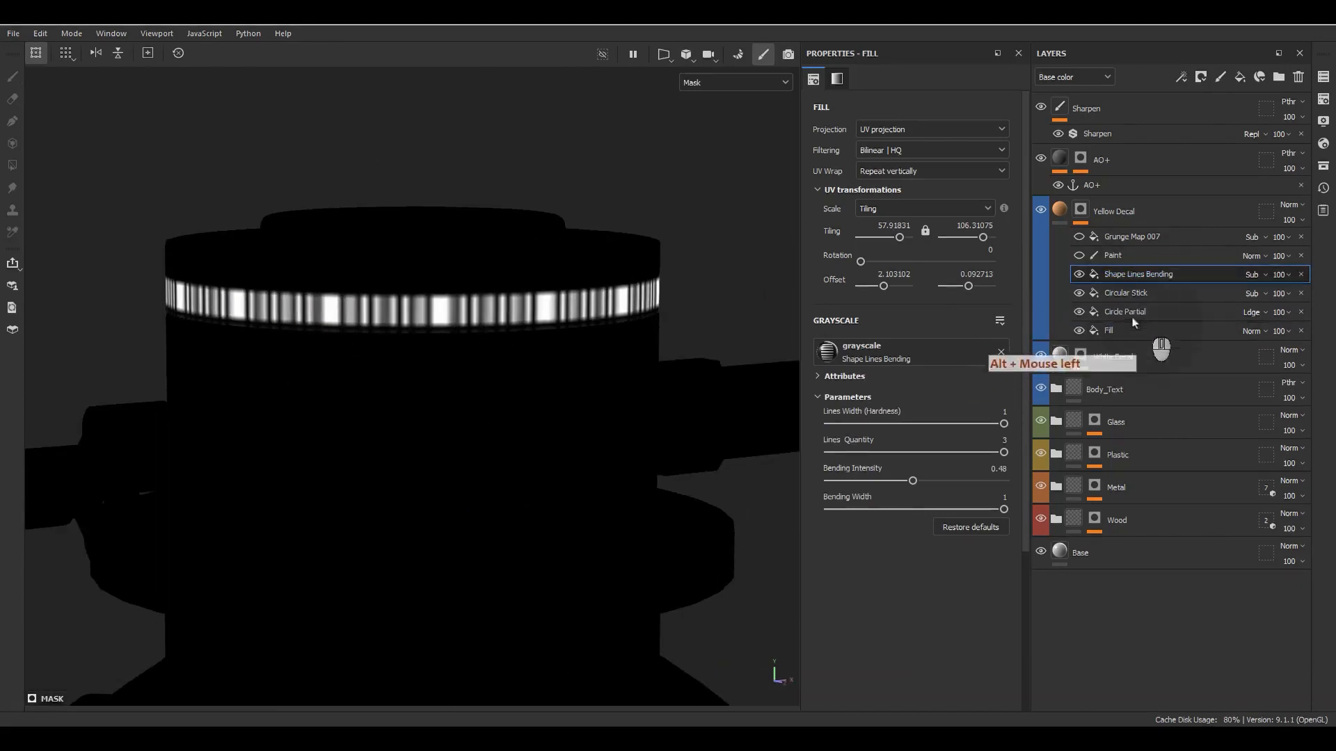
left_click(1080, 277)
left_click(1080, 277)
left_click(1080, 277)
left_click(1080, 277)
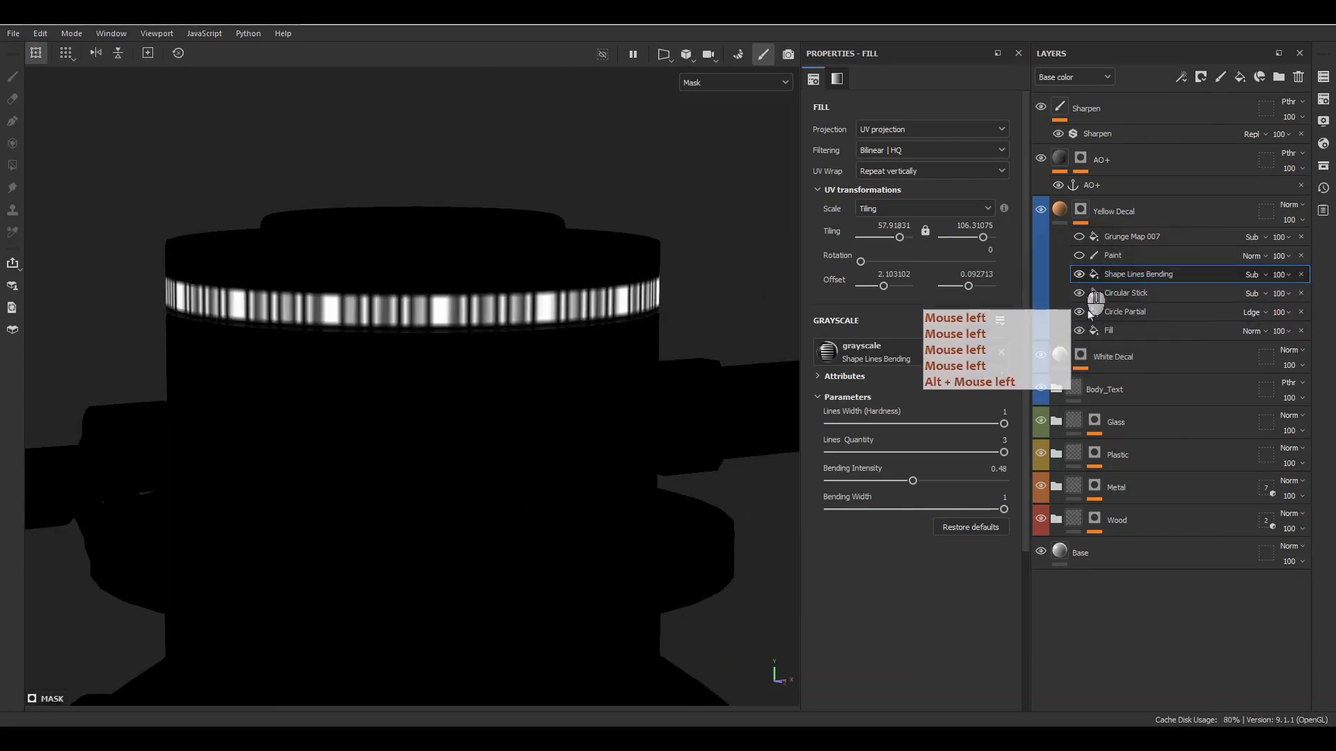
- Turn the Yellow Decal mask's Paint effect back on and examine its numbers on the turret from above
left_click(1080, 256)
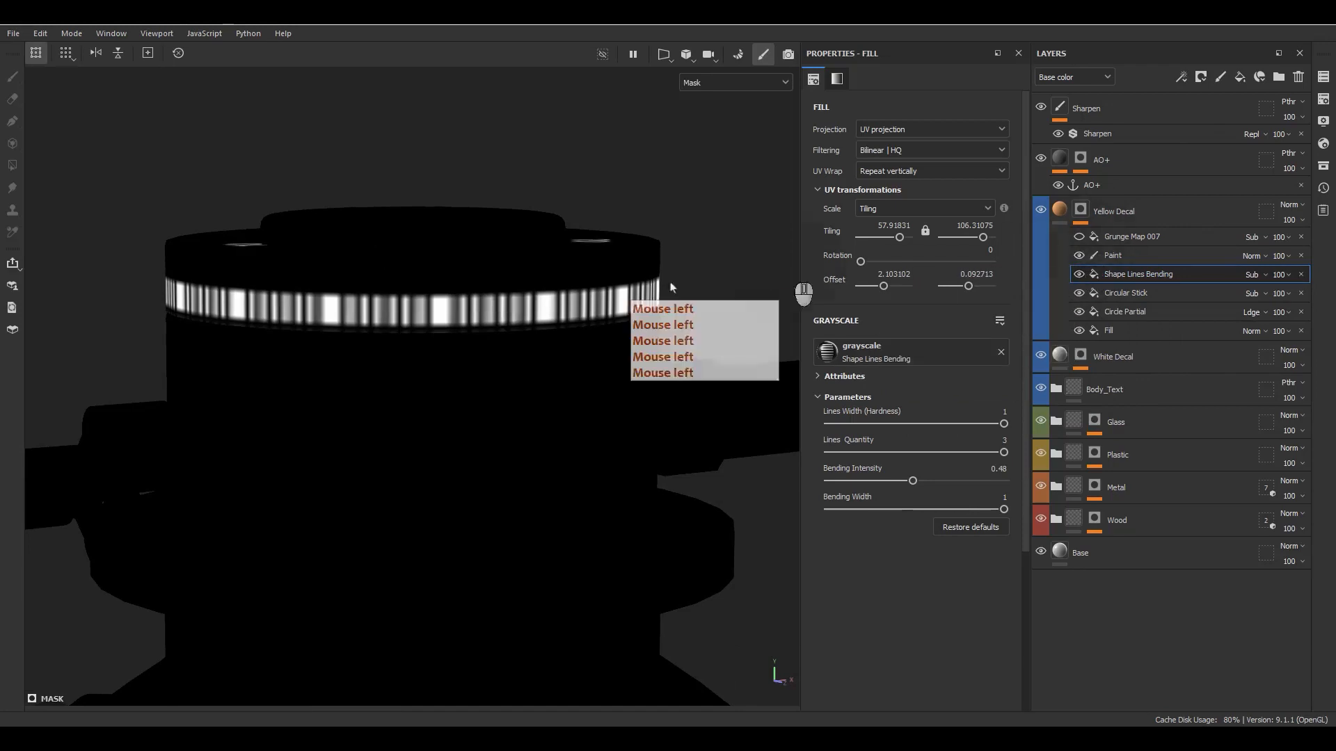
left_click_drag(541, 306, 607, 445, "alt")
mouse_move(607, 445)
right_mouse_down("alt")
mouse_move(489, 231)
mouse_move(387, 106)
mouse_move(351, 86)
right_mouse_up("alt")
right_click_drag(550, 341, 431, 236, "alt")
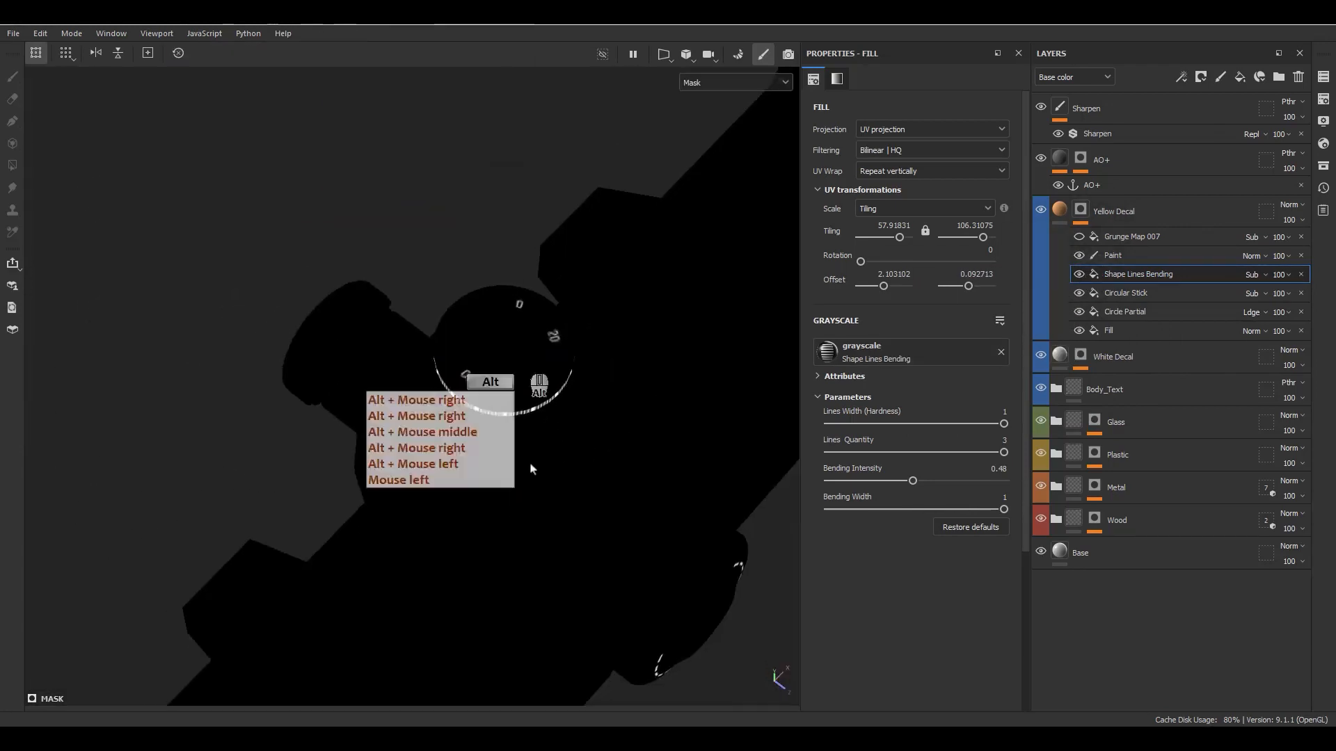
right_click_drag(531, 469, 426, 159, "alt")
left_click_drag(532, 501, 542, 306, "alt")
middle_click_drag(592, 390, 688, 197, "alt")
left_click_drag(689, 197, 615, 187, "alt")
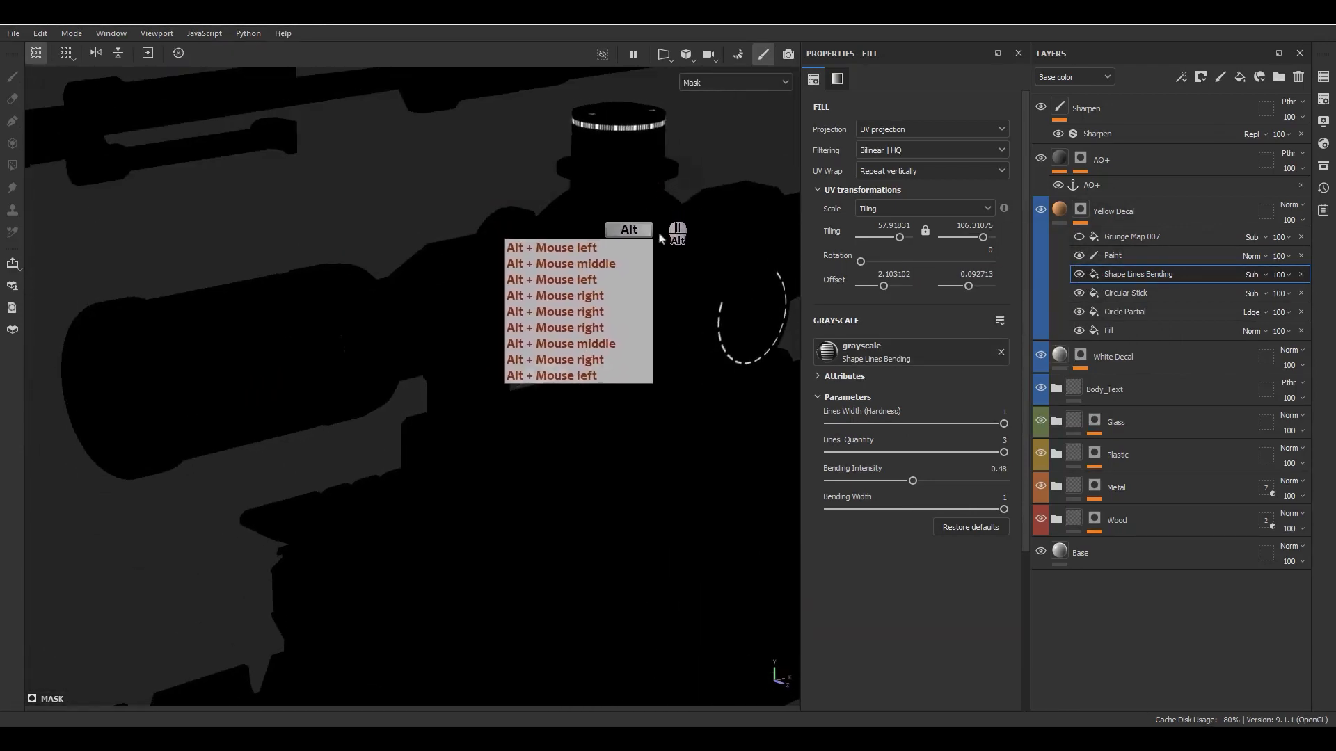
middle_click_drag(645, 234, 598, 331, "alt")
- Turn the Grunge Map 007 effect back on in the Yellow Decal mask and review its subtract blending and parameters
left_click(1078, 238)
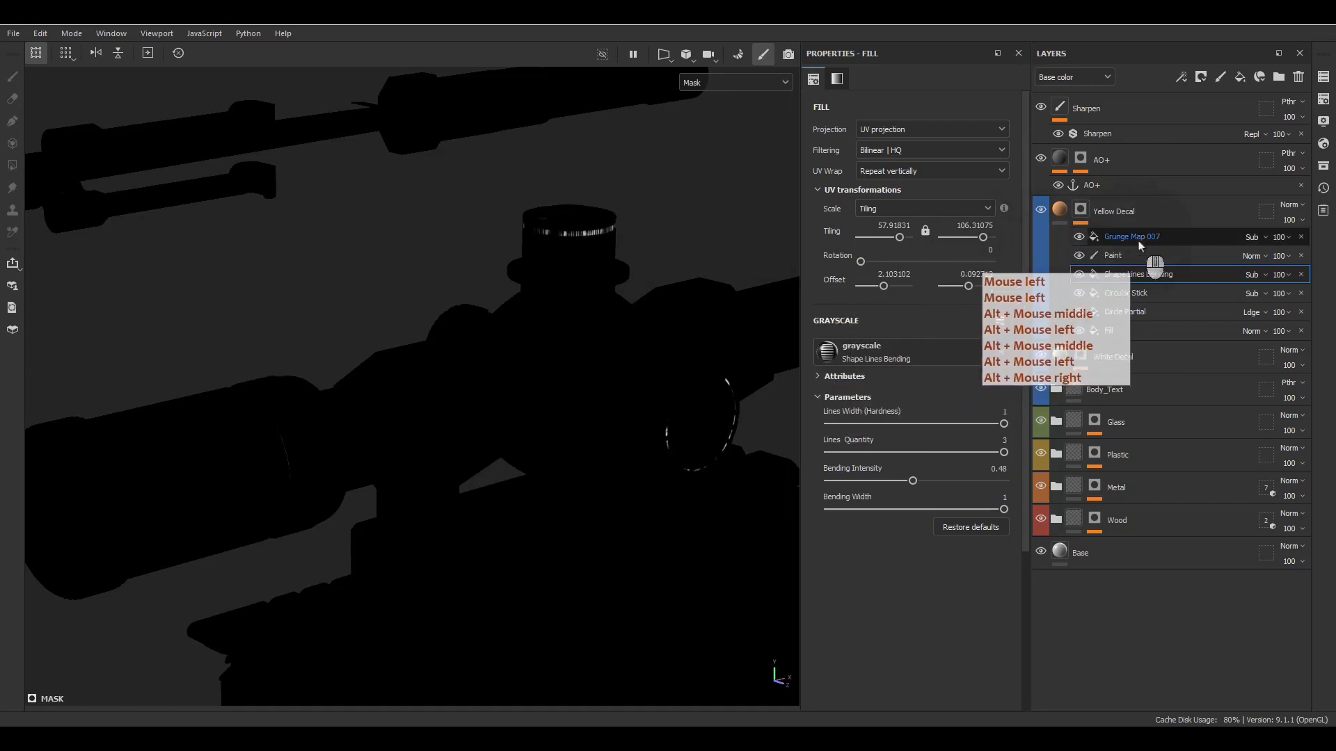
left_click(1106, 237)
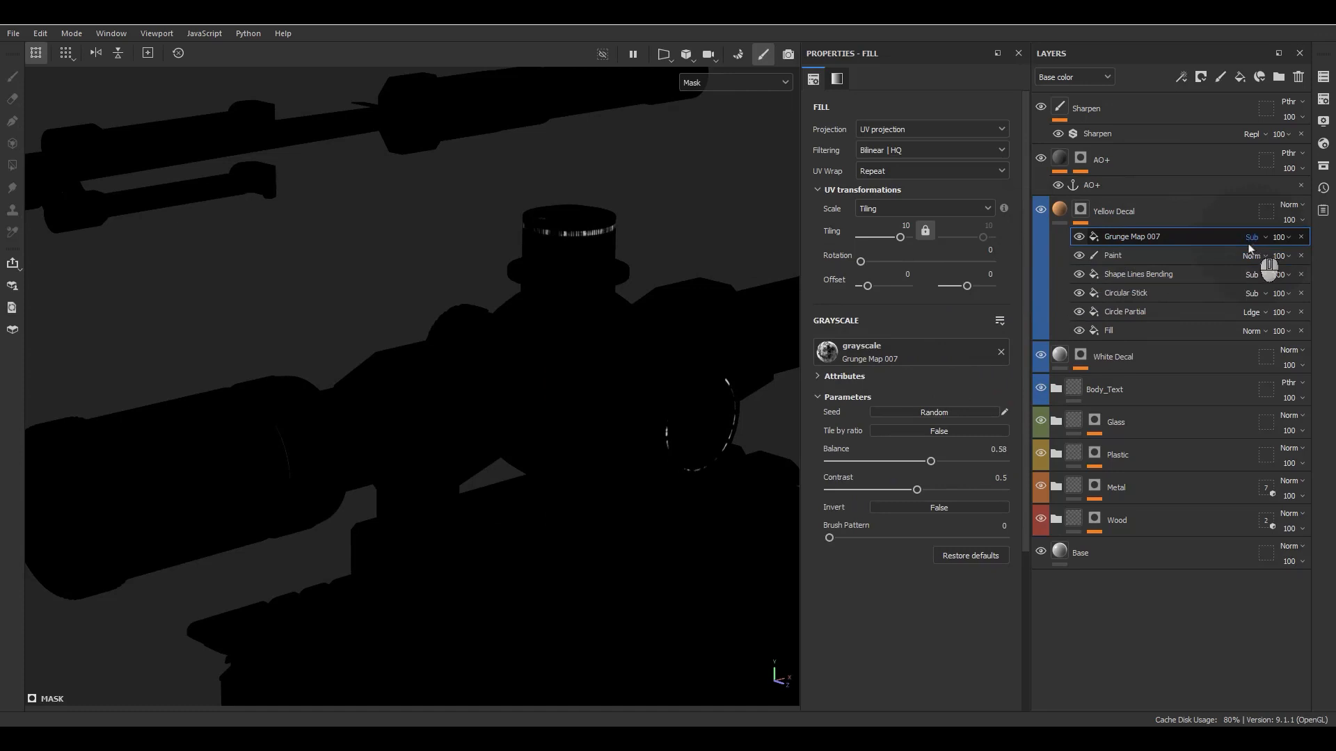
- Return the Yellow Decal layer to the material display and inspect the finished decals on the scope and rifle body
left_click(1060, 210)
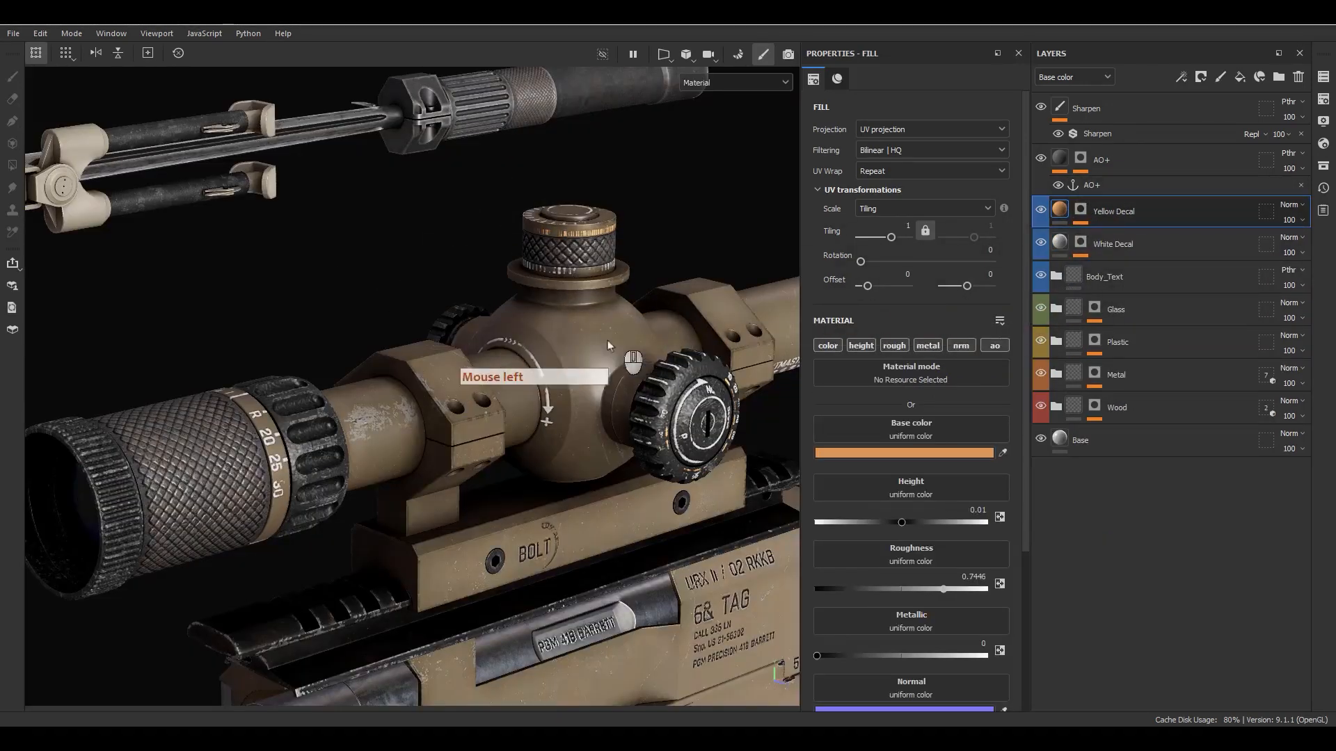
left_click_drag(607, 345, 367, 421, "alt")
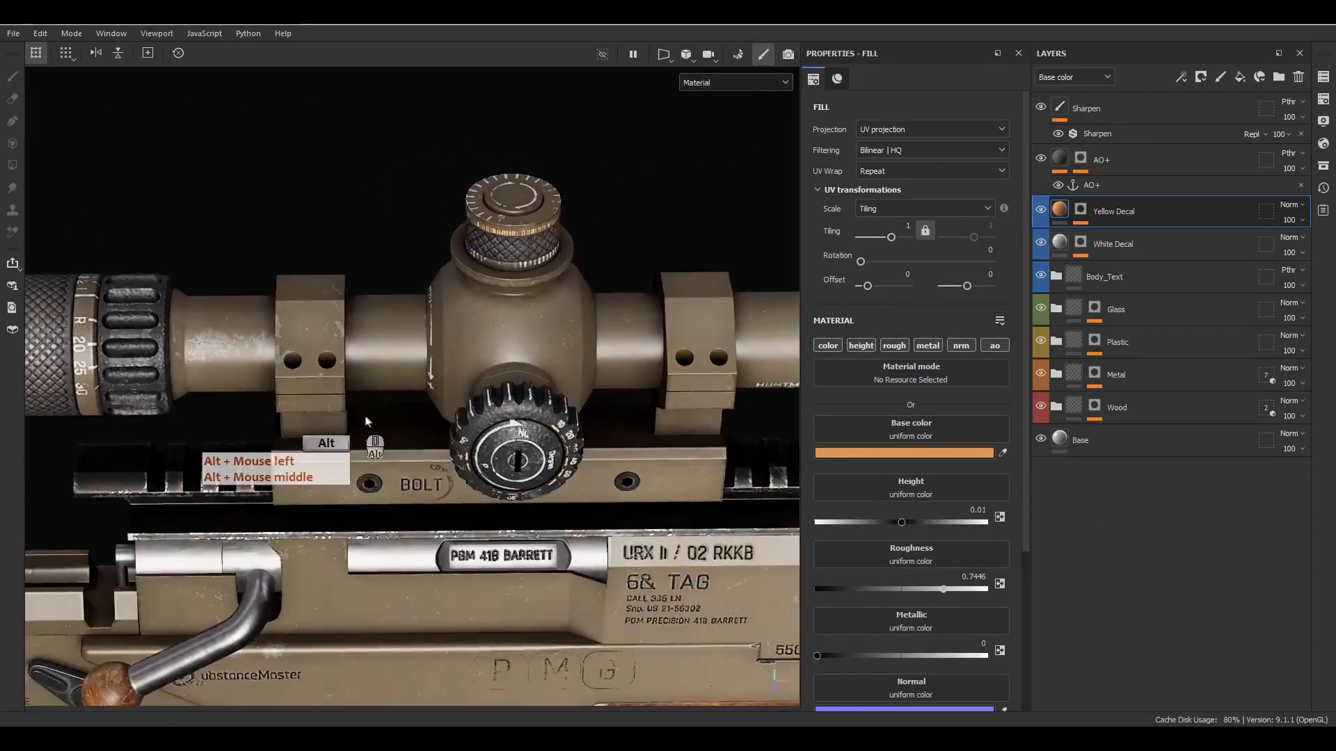
right_click_drag(366, 422, 421, 390, "alt")
left_click_drag(424, 389, 453, 423, "alt")
middle_click_drag(468, 459, 454, 330, "alt")
left_click_drag(479, 383, 469, 376, "alt")
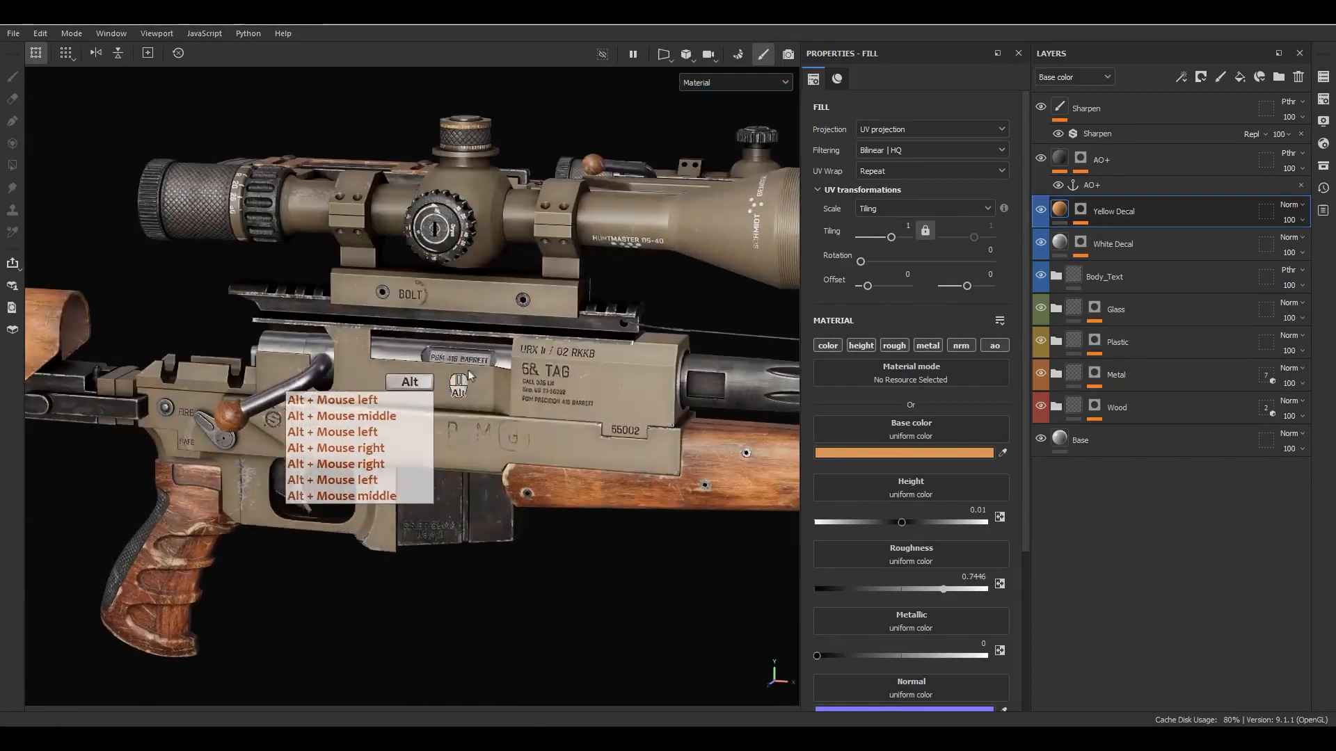
- Open the Body_Text group and review the material settings of its BaseText and Outline fill layers
scroll(468, 375, "up", 3)
left_click(1055, 276)
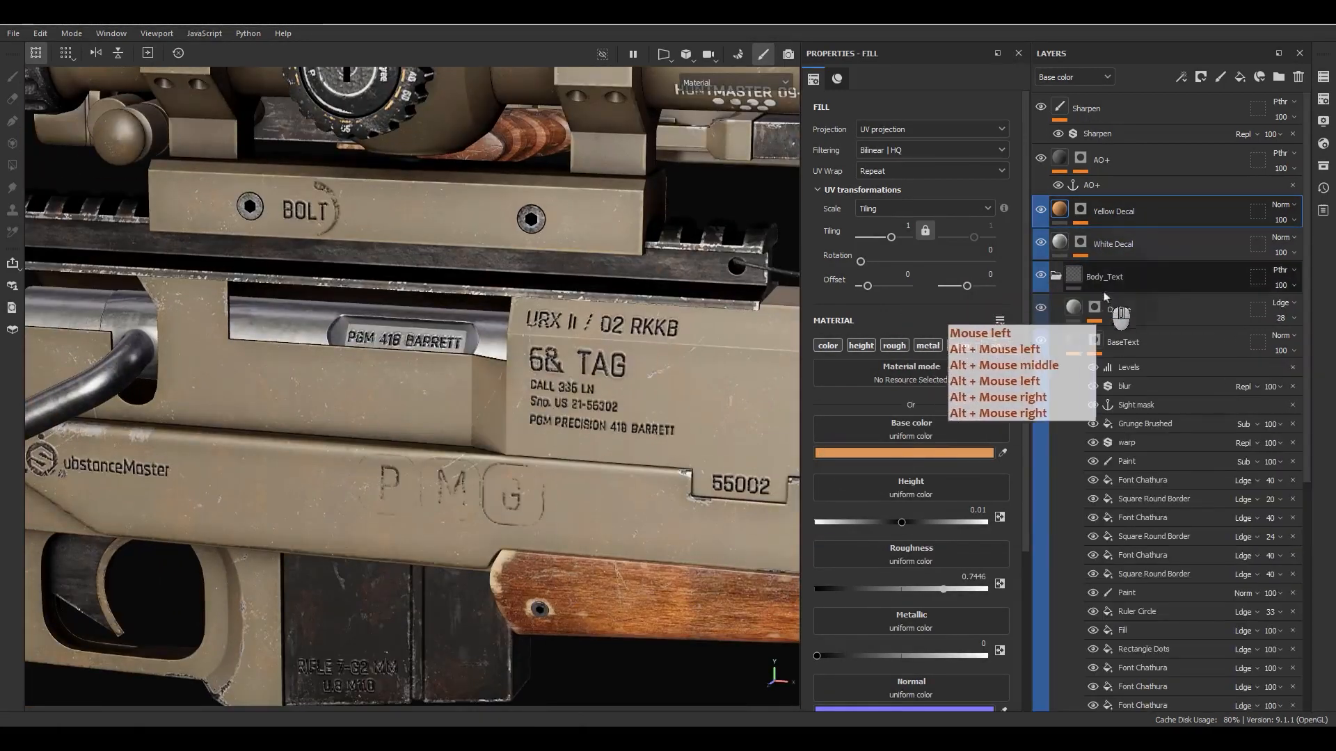
left_click(1073, 341)
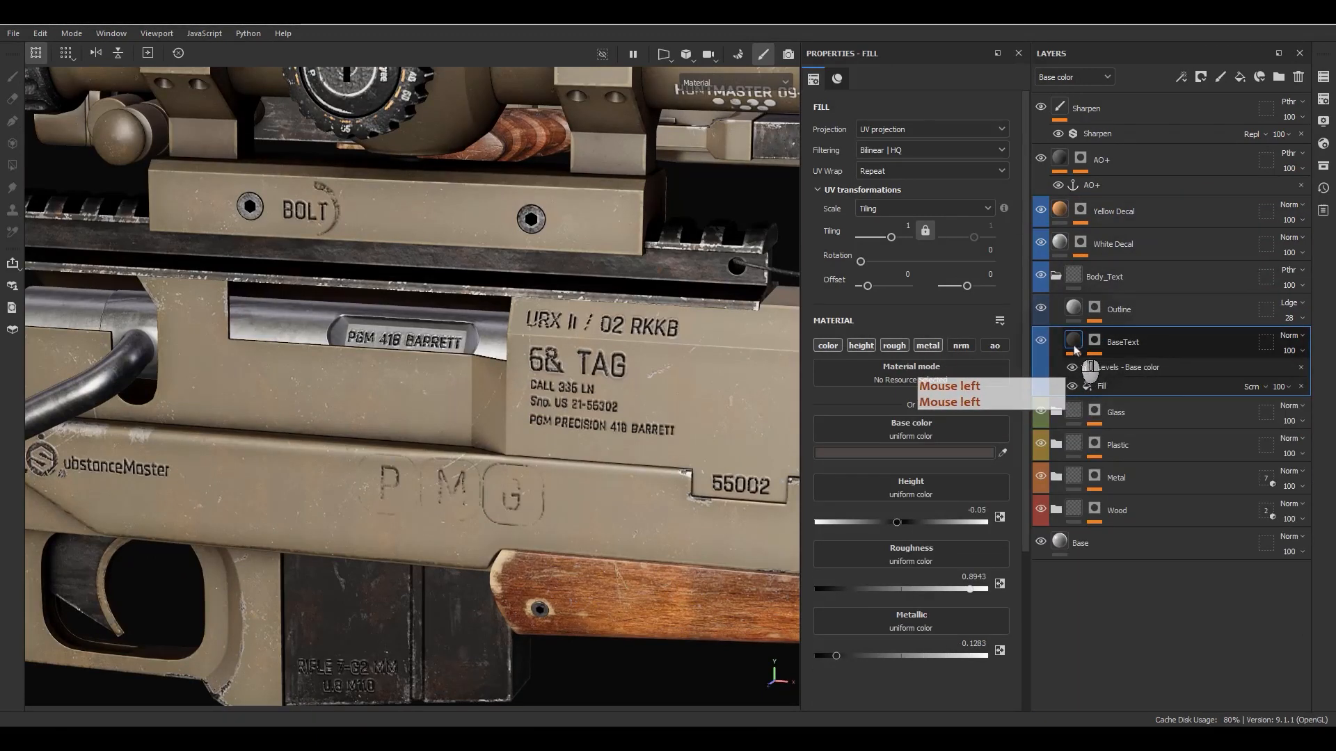
mouse_move(1074, 347)
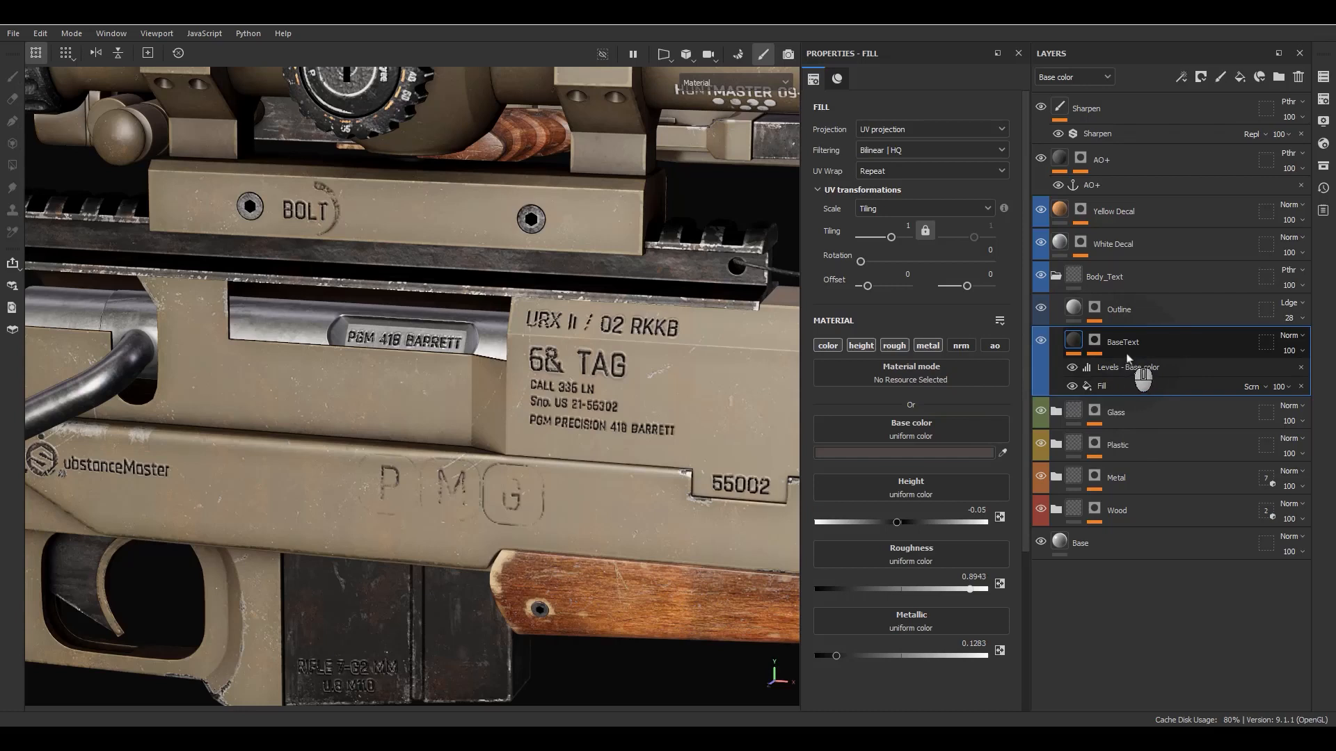
left_click(1107, 313)
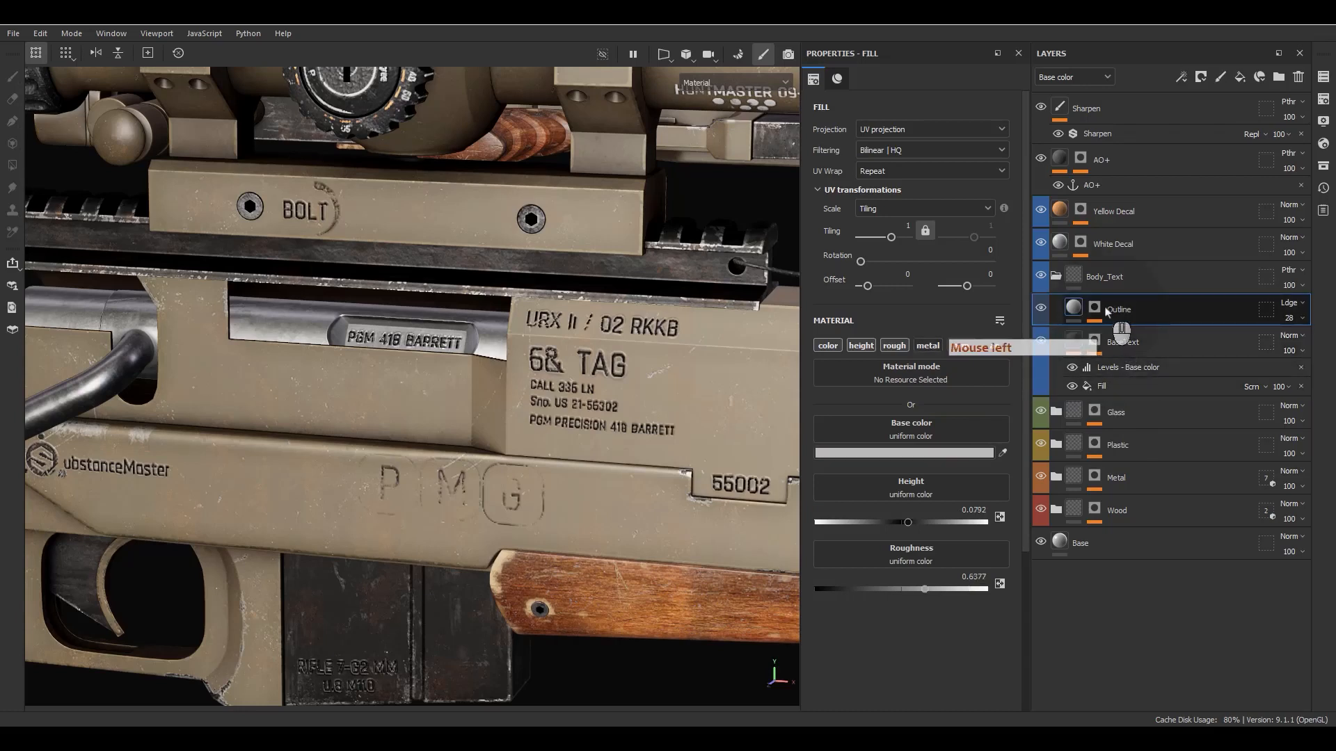
left_click(1103, 339)
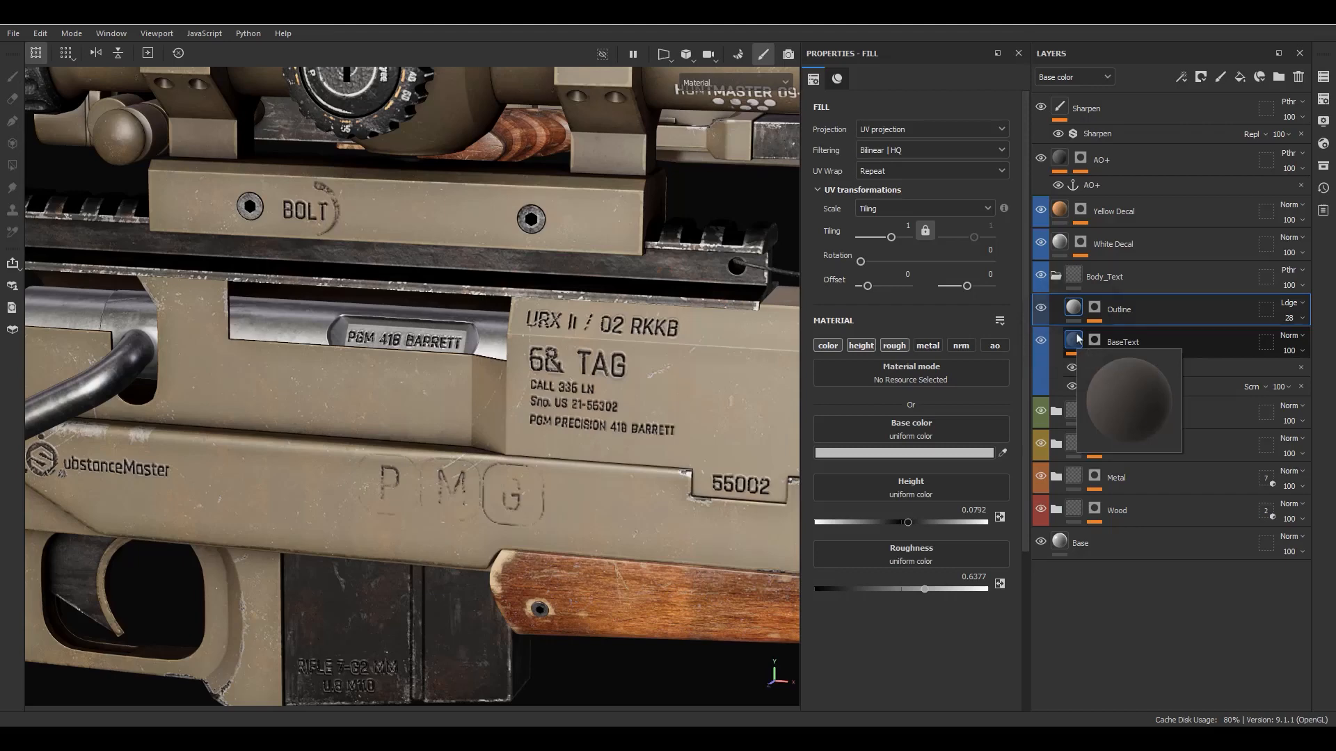
- Isolate the BaseText mask in the viewport and examine its lettering on the rifle and its effect stack
left_click(1095, 339)
left_click(1096, 341, "alt")
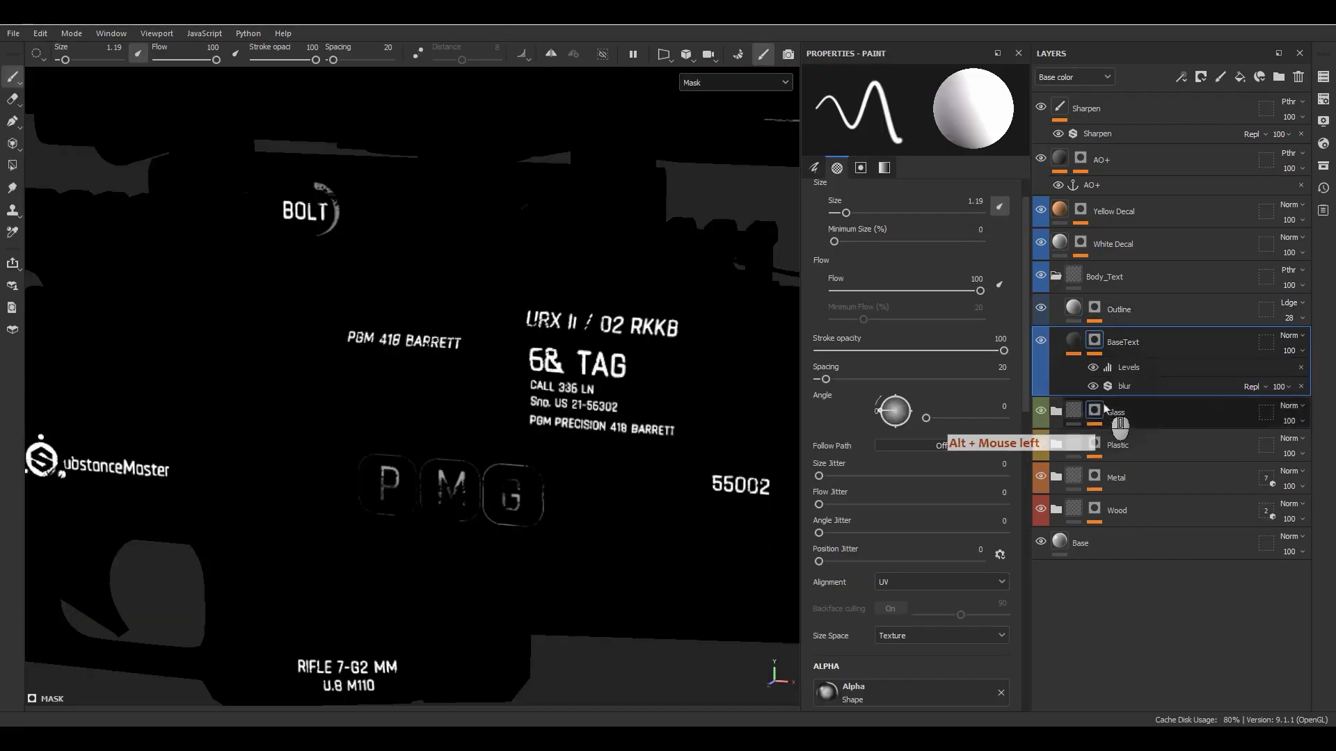
scroll(1104, 405, "down", 5)
left_click_drag(610, 454, 136, 390, "alt")
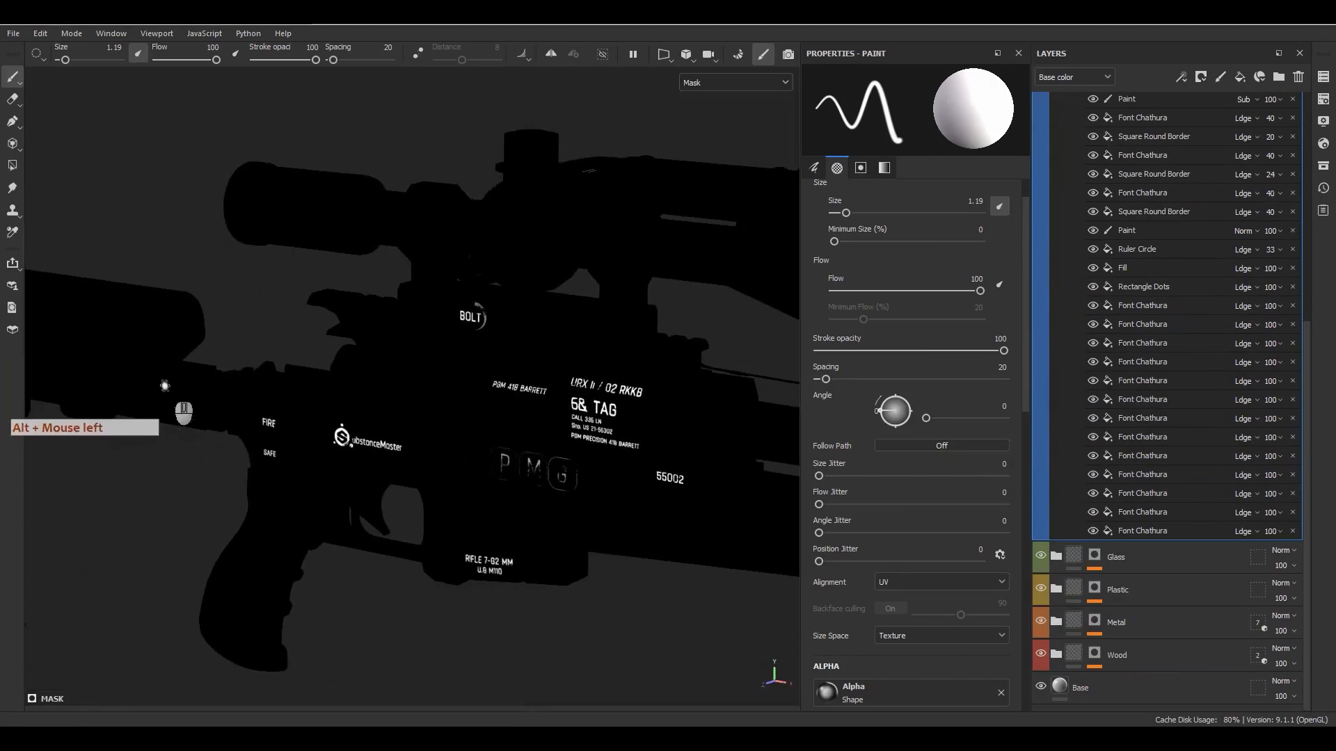
scroll(1113, 334, "up", 5)
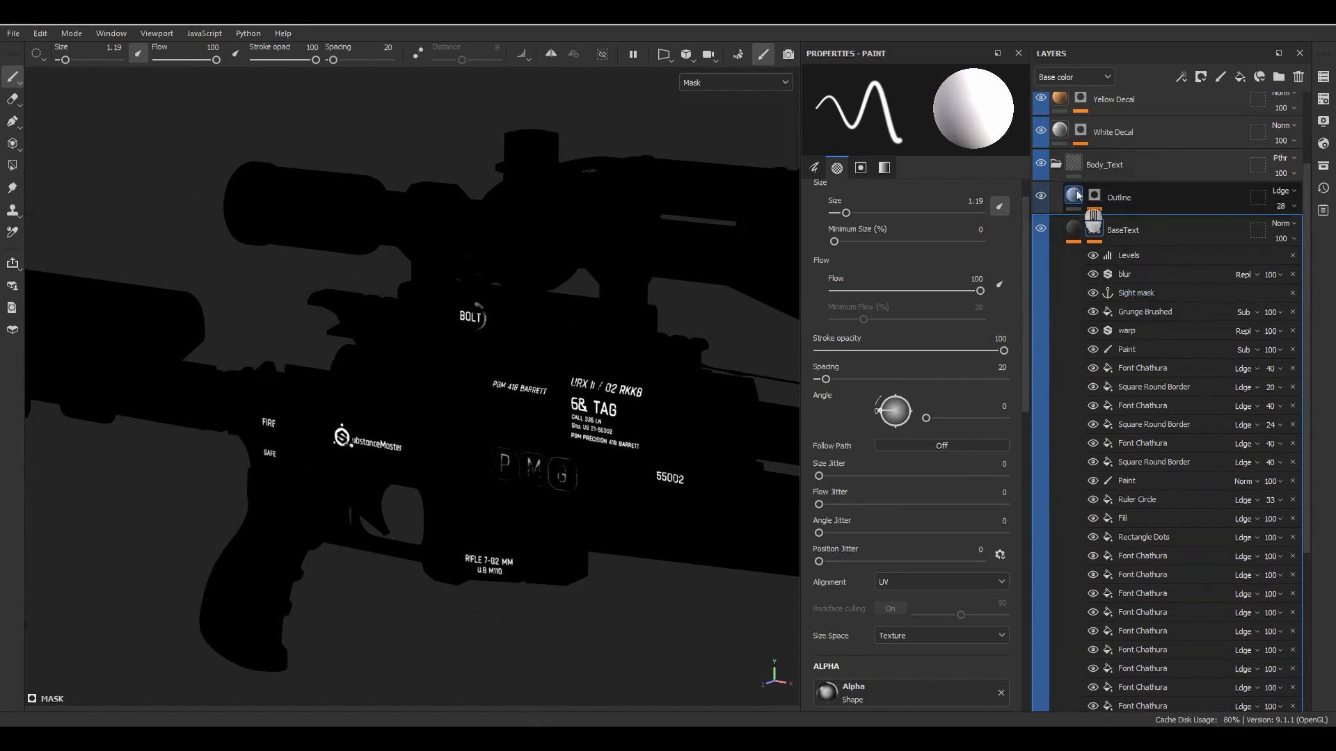
- Isolate the Outline mask and review its bottom anchor-based Fill, blur, Levels and warp effects
left_click(1094, 197)
left_click(1094, 196, "alt")
left_click(1120, 298)
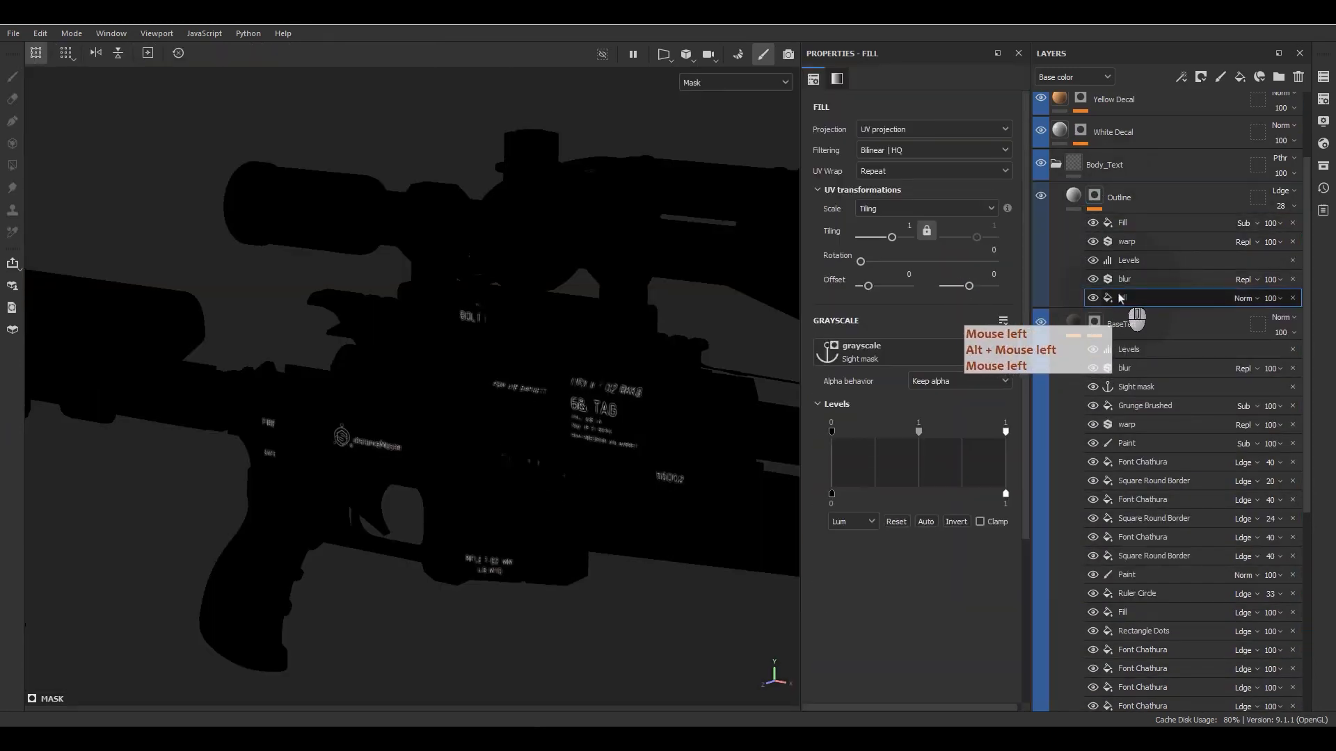
left_click(1128, 279)
left_click(1129, 262)
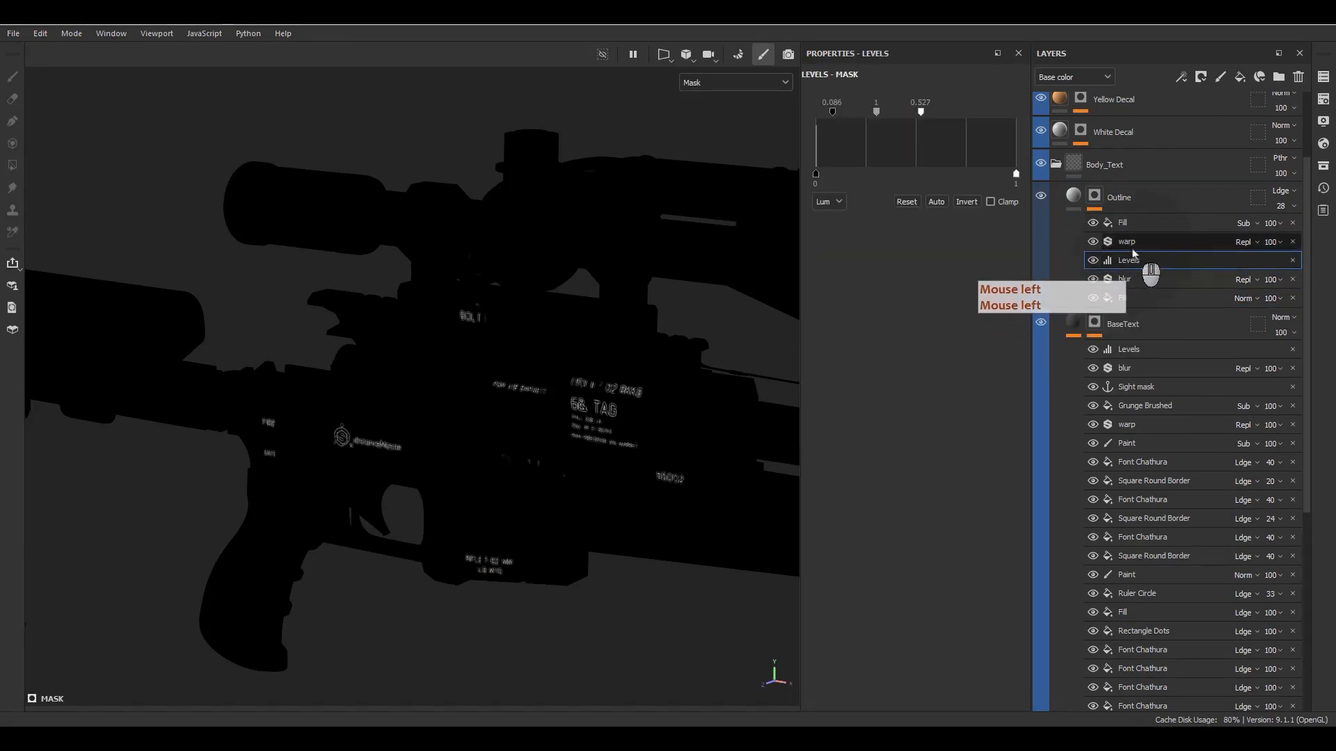
left_click(1134, 243)
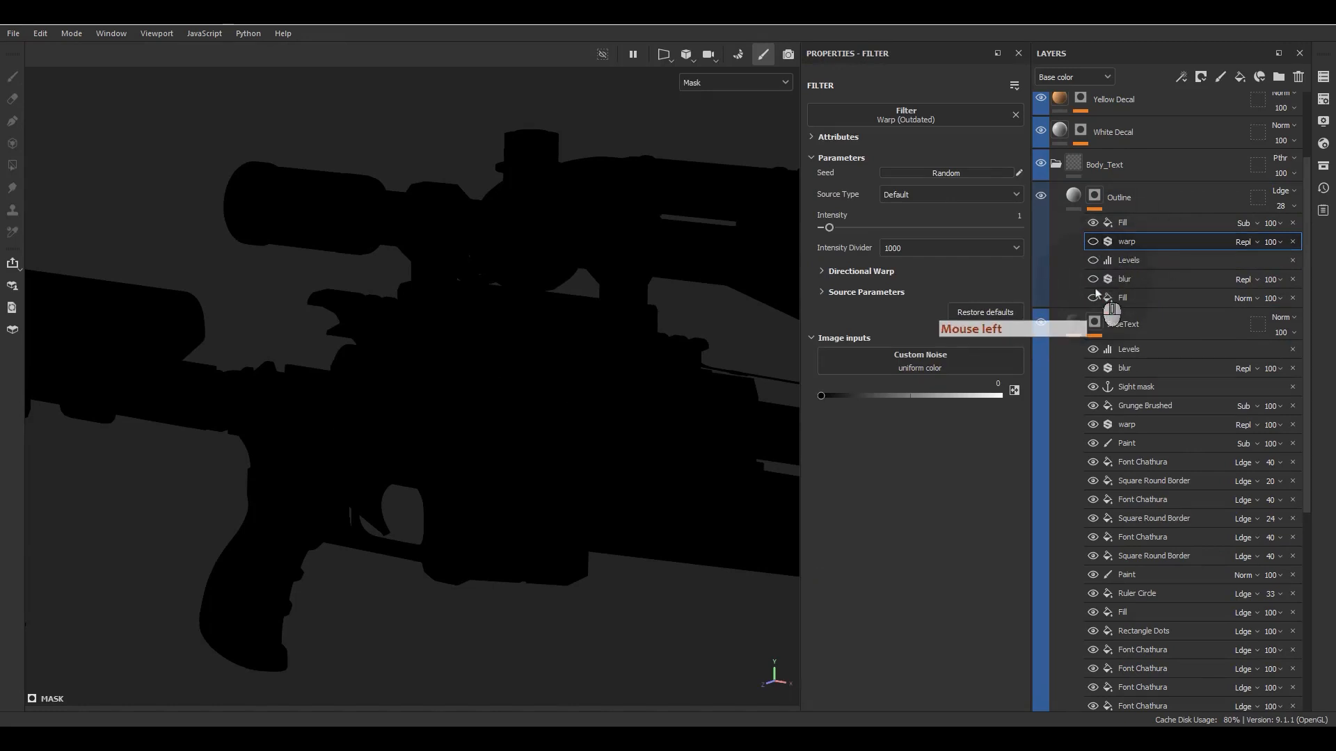
- Toggle the Outline mask's lower effects to compare the lettering's outline up close, and review its subtracting Fill
left_click_drag(1093, 282, 1094, 305)
left_click(1092, 241)
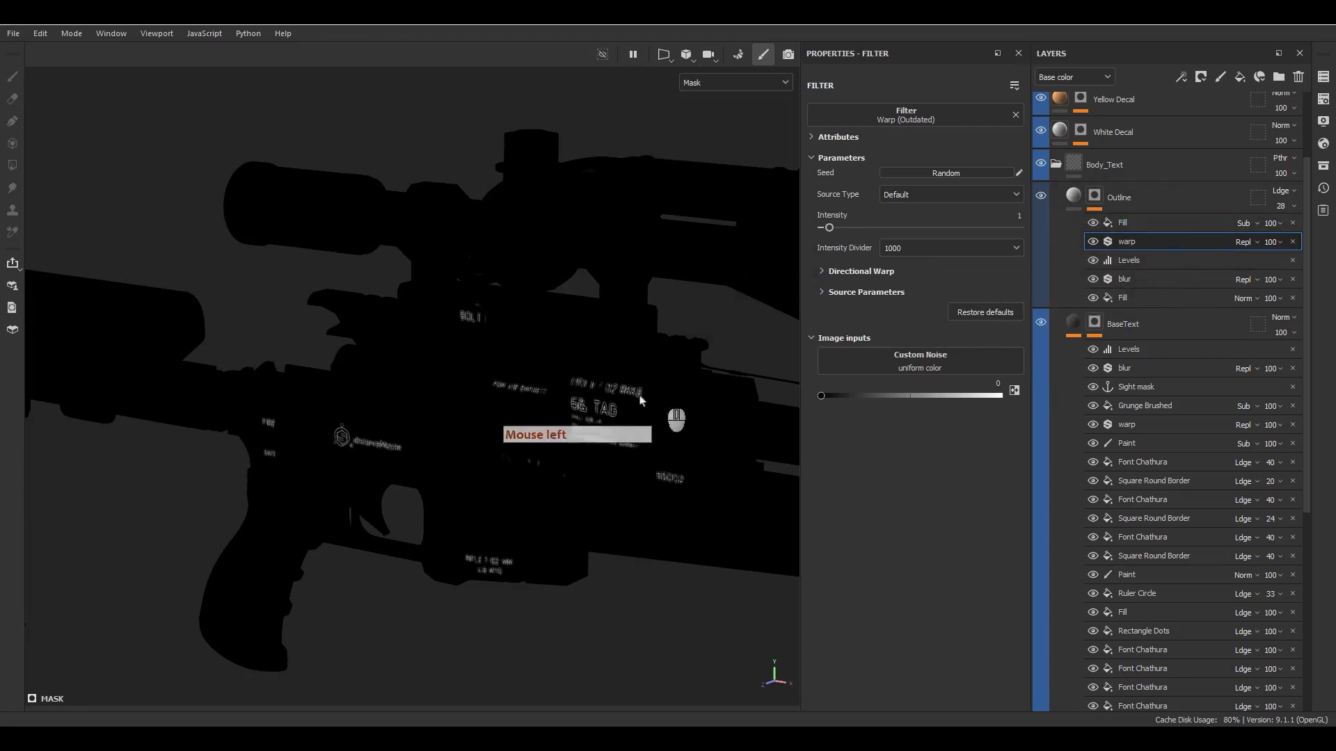
scroll(620, 396, "up", 5)
scroll(640, 405, "up", 3)
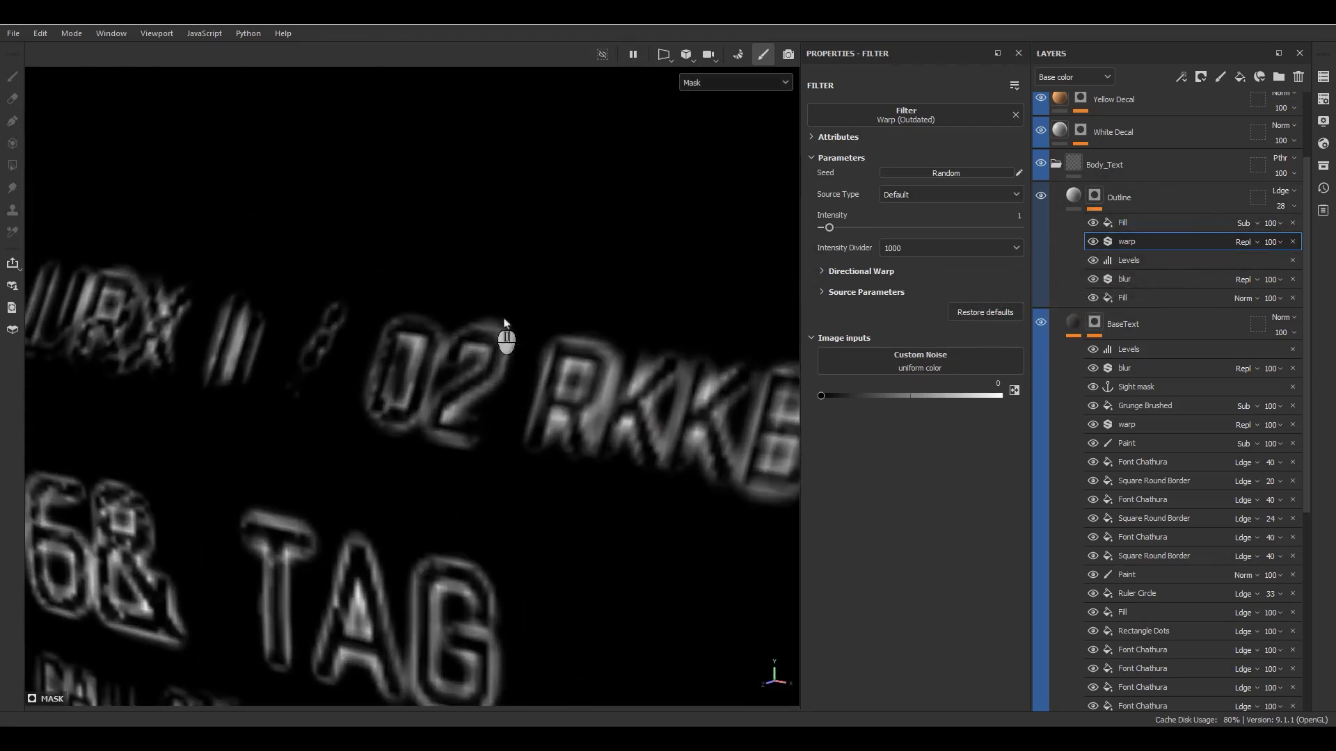
left_click(1109, 251)
left_click(1121, 223)
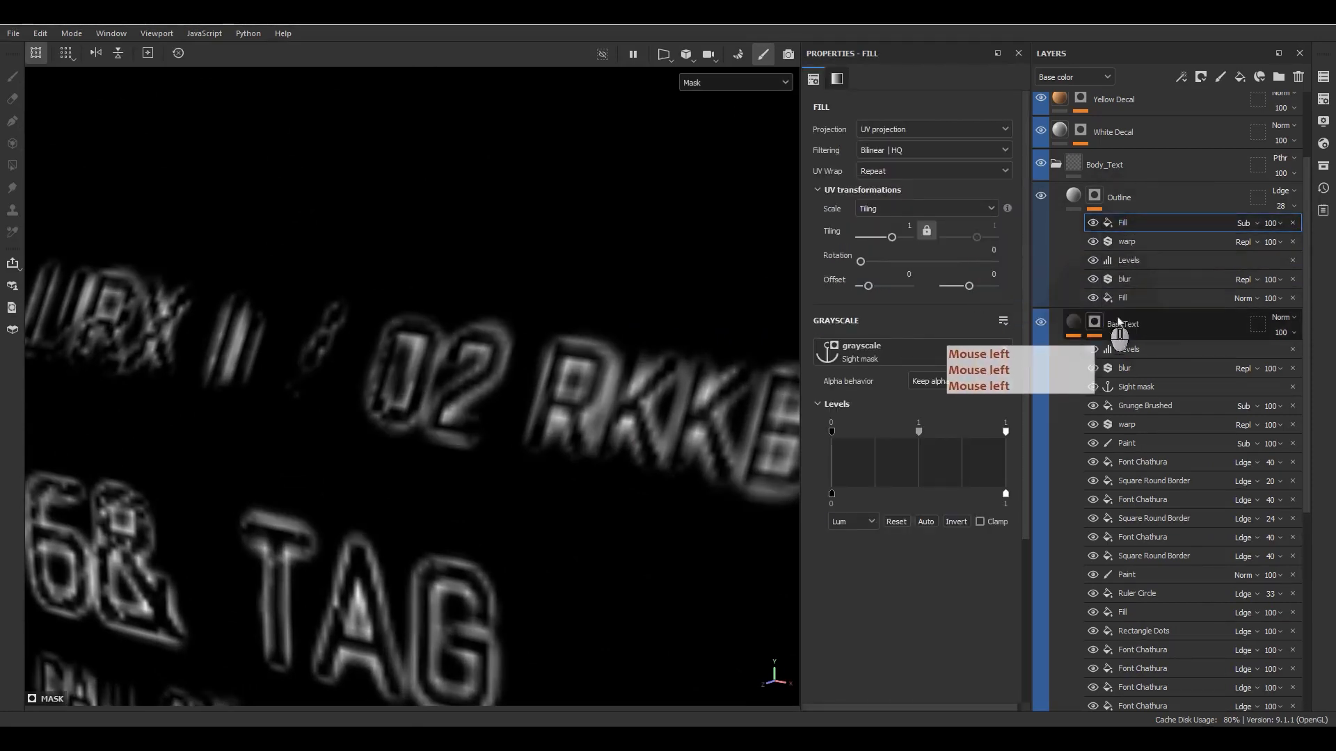
- Return to the material display and compare the Outline and BaseText fill settings against the engraved body text
left_click(1073, 197)
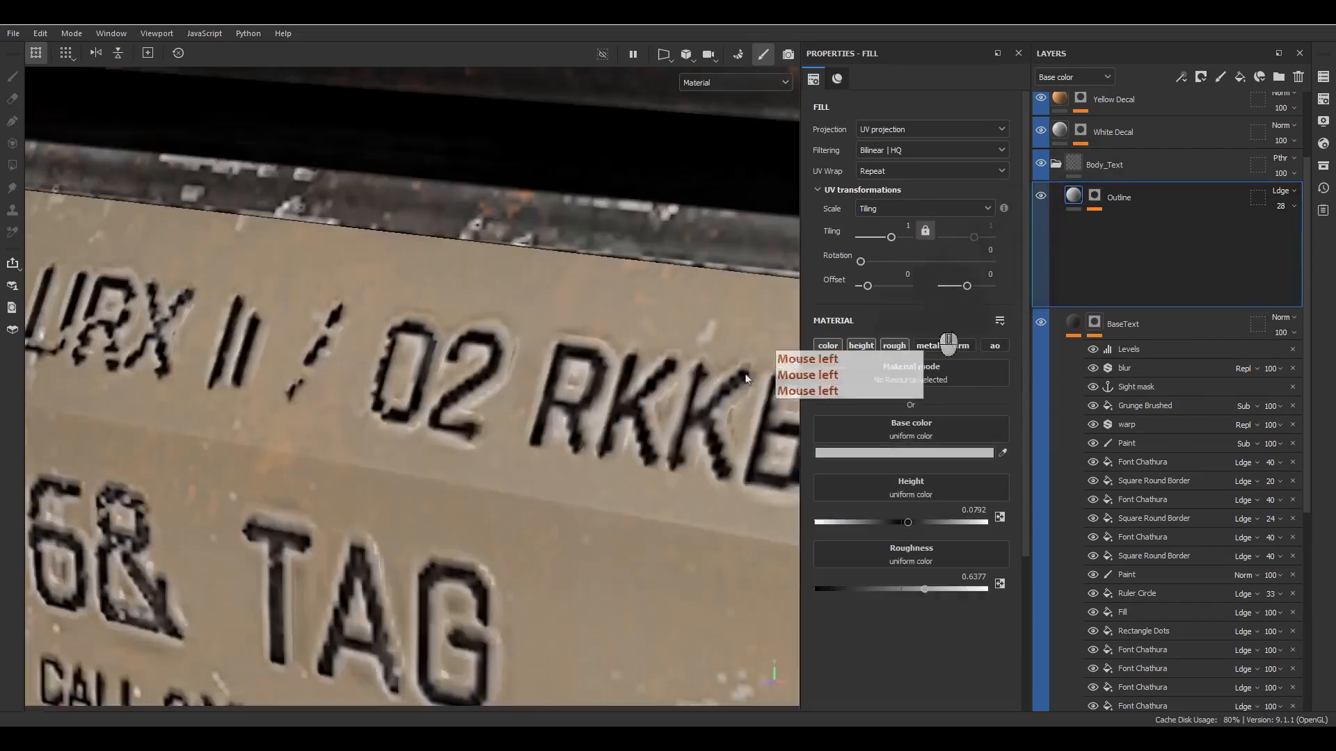
scroll(550, 427, "down", 8)
left_click_drag(551, 428, 586, 388, "alt")
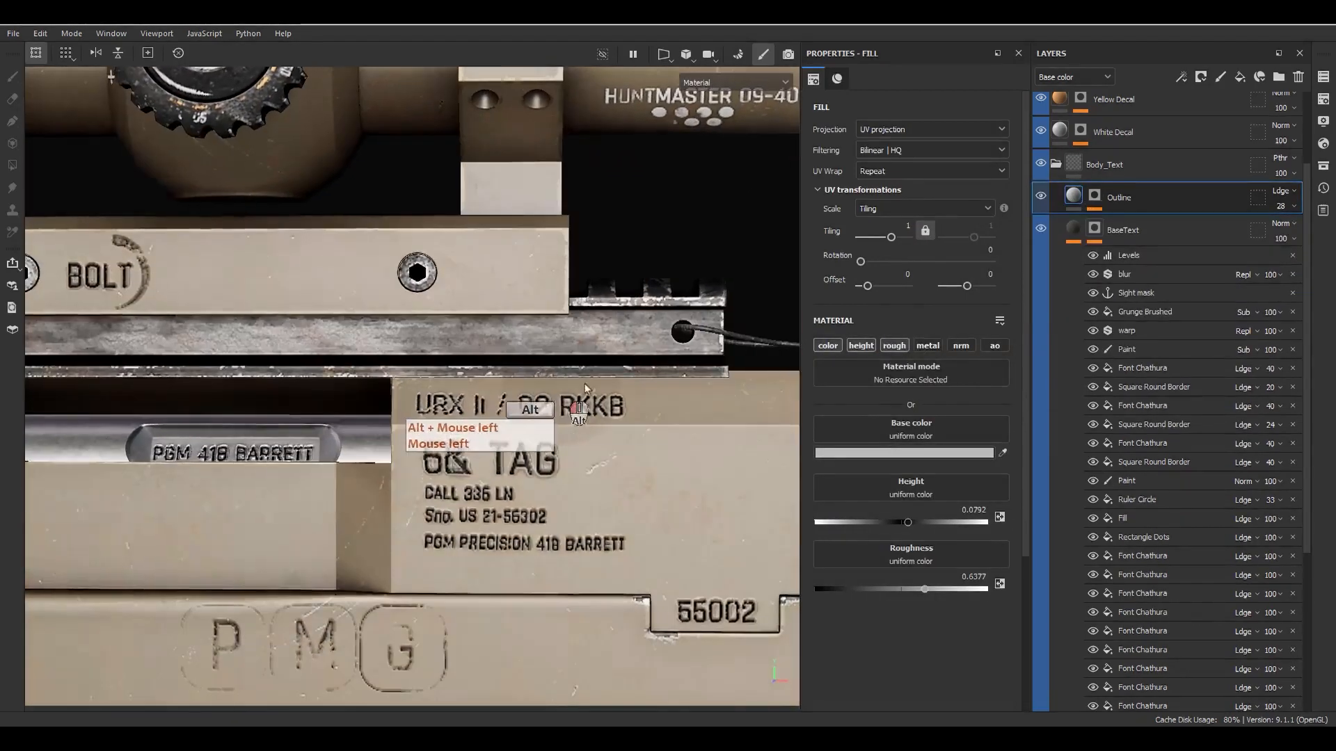
left_click(1075, 231)
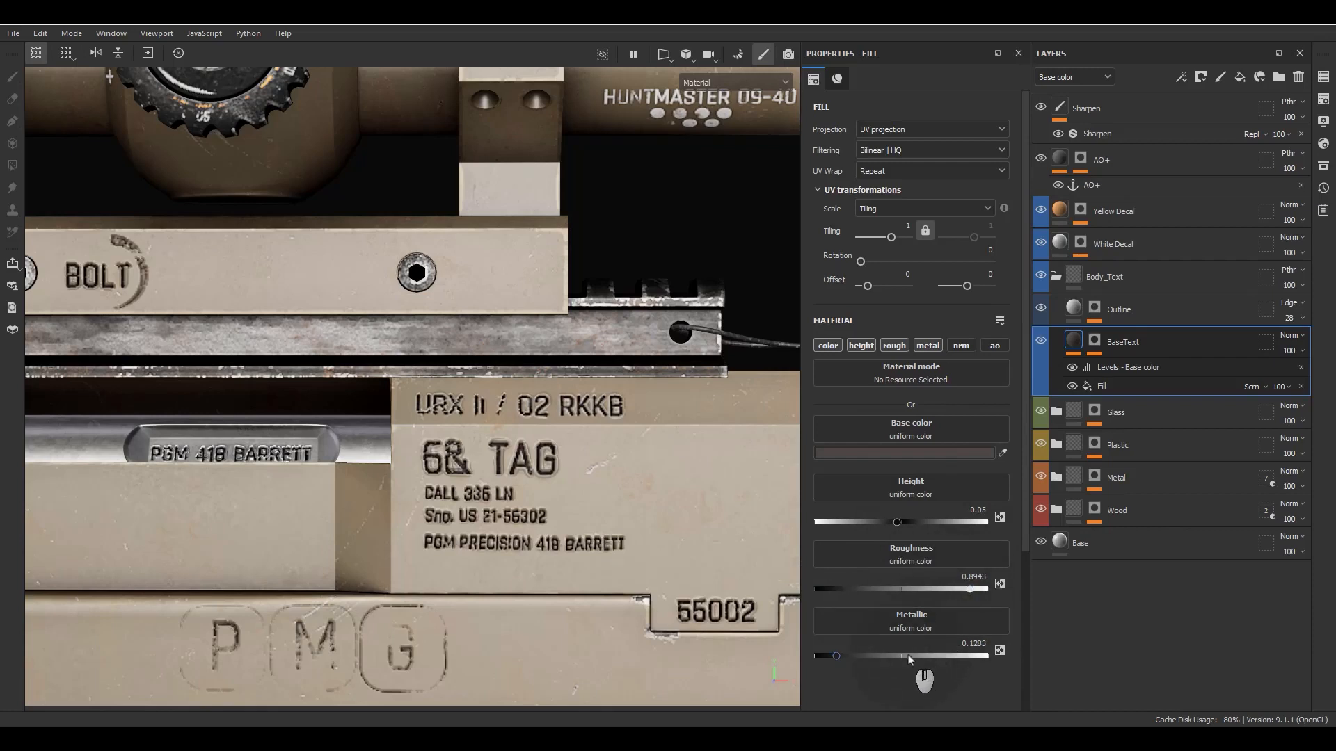
left_click(1059, 309)
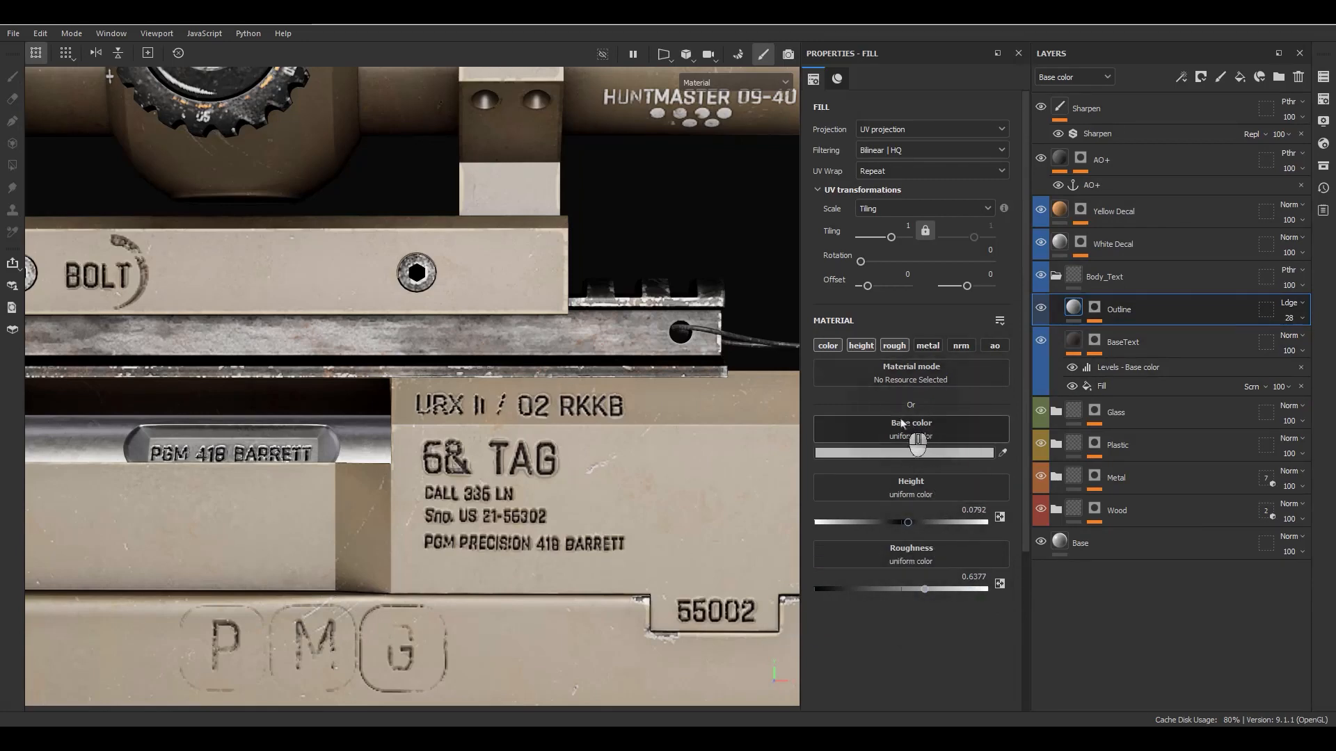
scroll(601, 407, "up", 5)
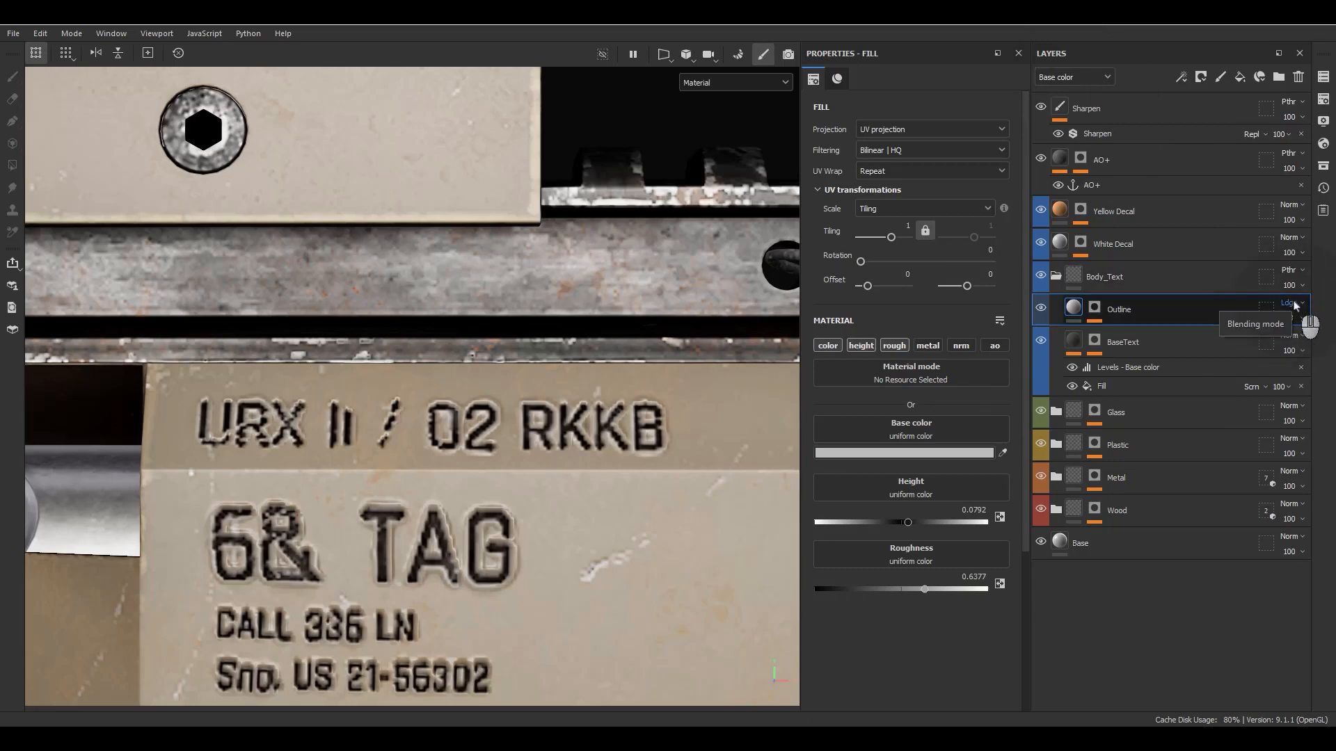
scroll(651, 369, "down", 8)
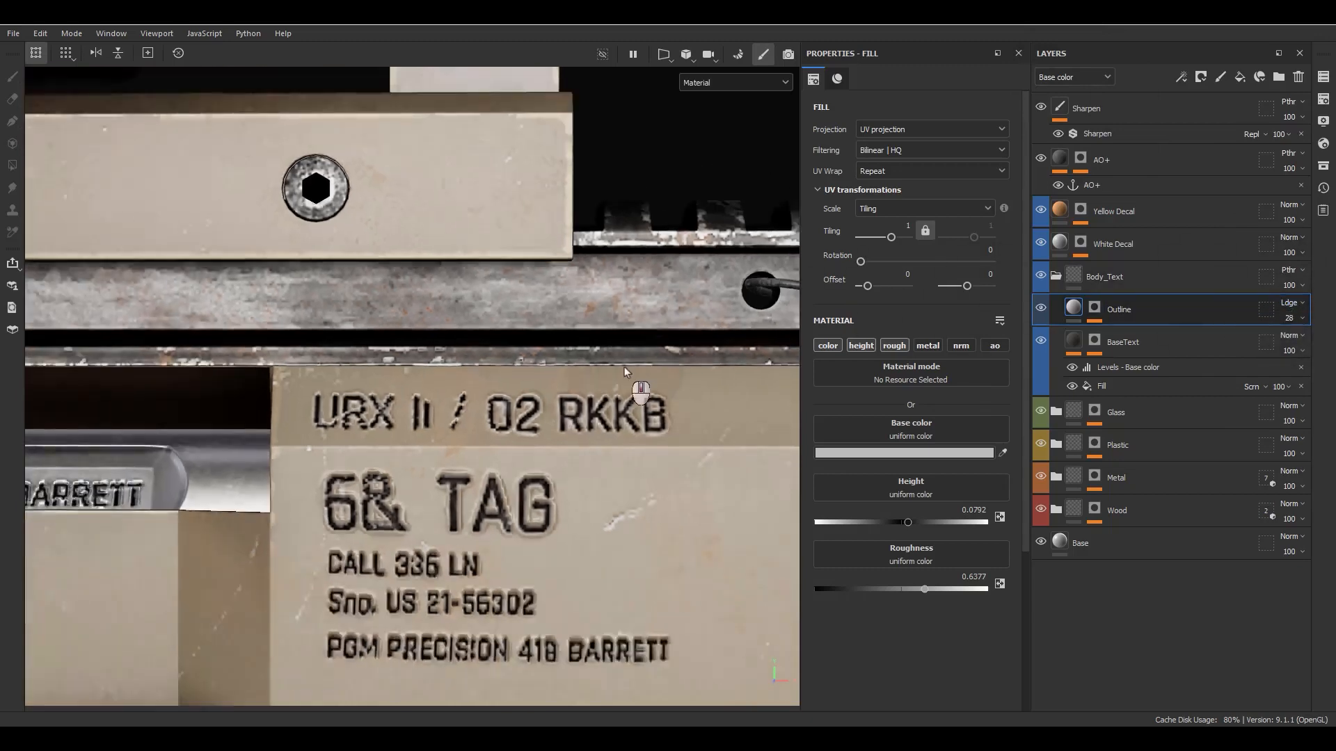
- Collapse the Body_Text group, select the Yellow Decal layer and inspect the whole textured rifle
left_click(1056, 277)
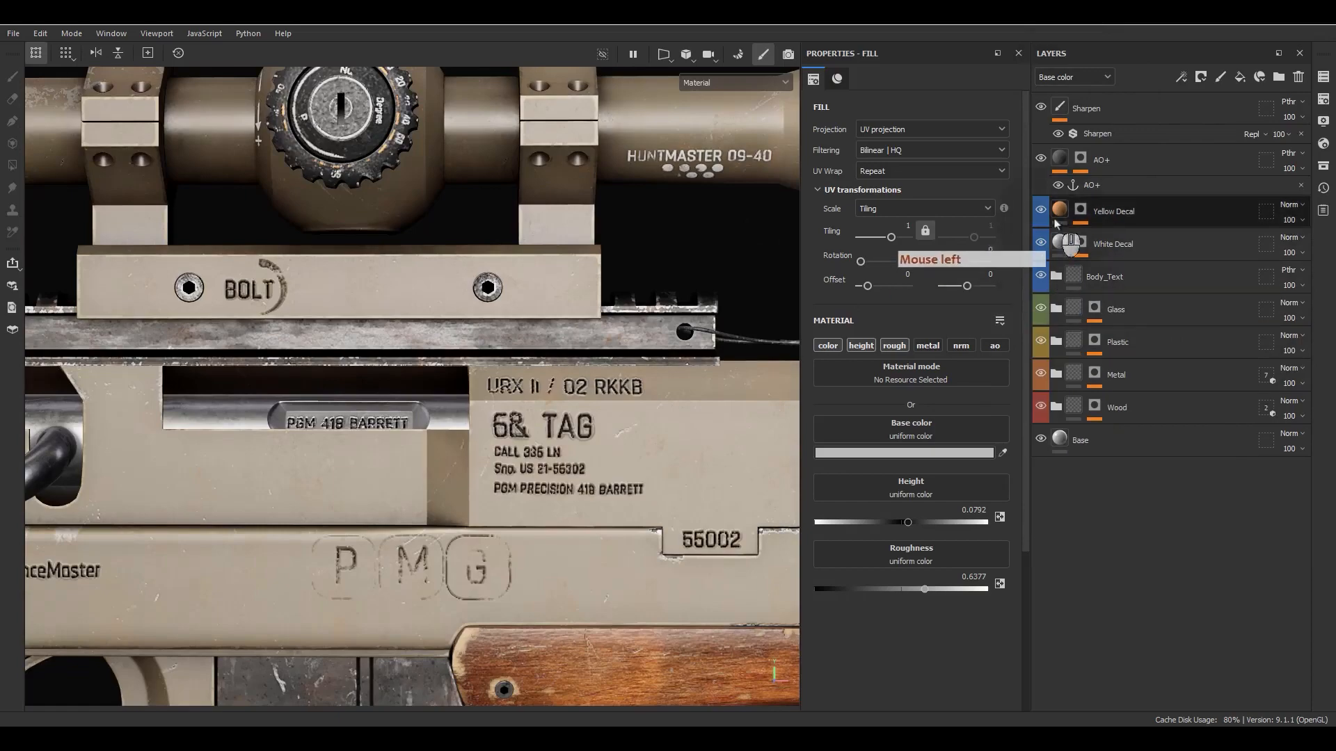
left_click(1060, 209)
scroll(436, 481, "down", 3)
scroll(436, 481, "down", 5)
left_click_drag(436, 482, 644, 473, "alt")
right_click_drag(645, 473, 542, 233, "alt")
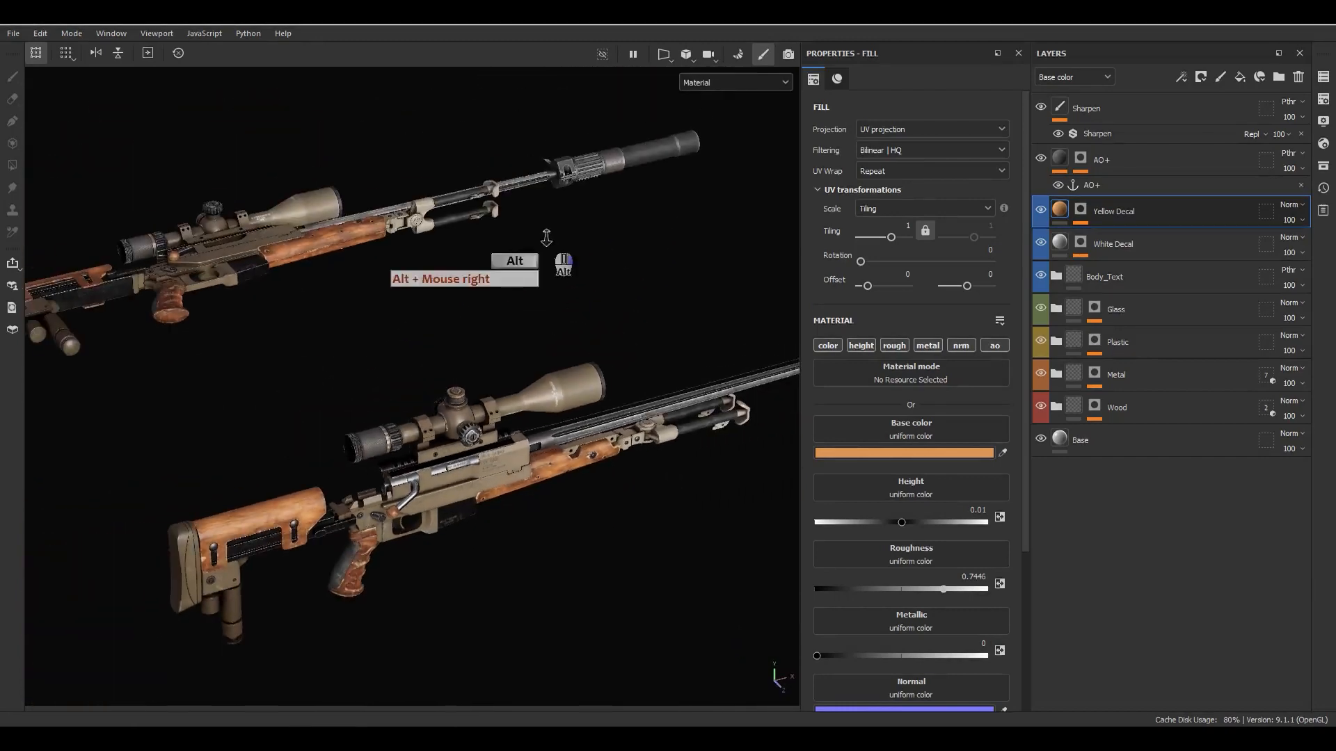
middle_click_drag(638, 394, 541, 384, "alt")
right_click_drag(541, 384, 576, 407, "alt")
left_click_drag(575, 407, 587, 435, "alt")
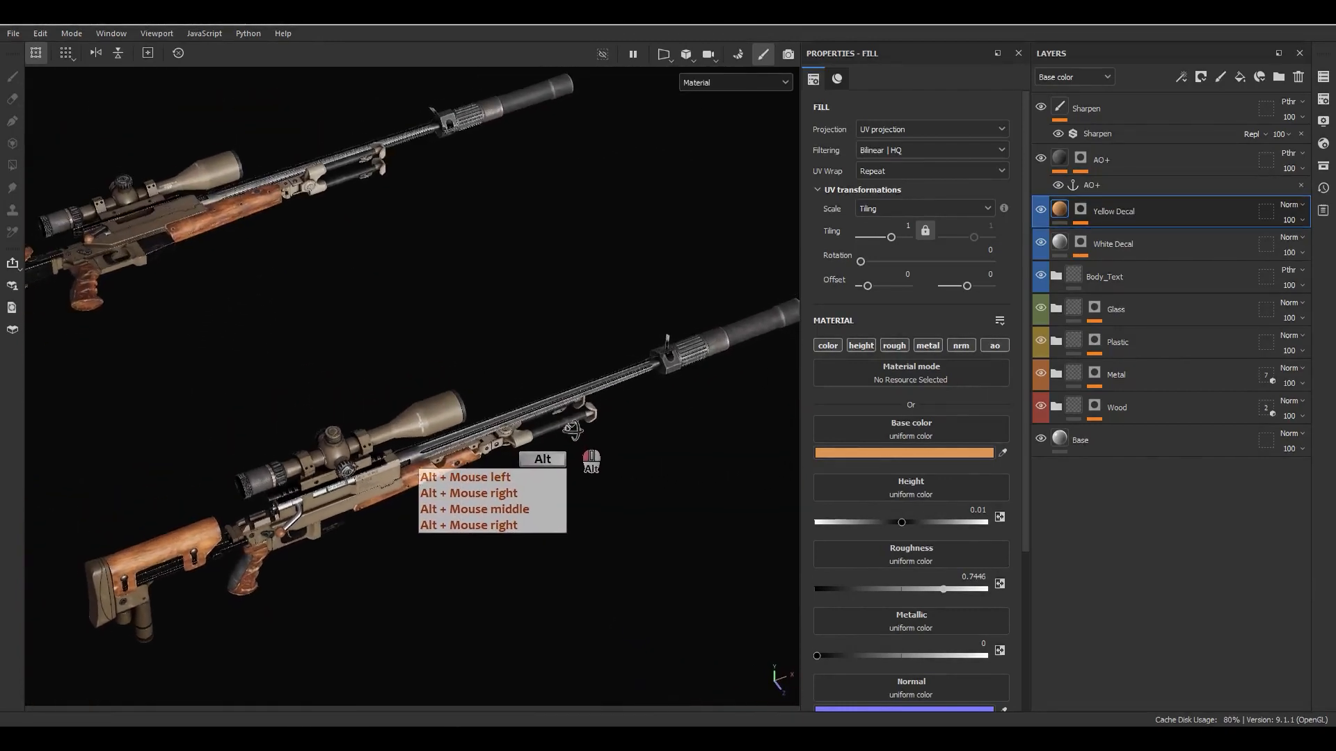
right_click_drag(586, 434, 547, 425, "alt")
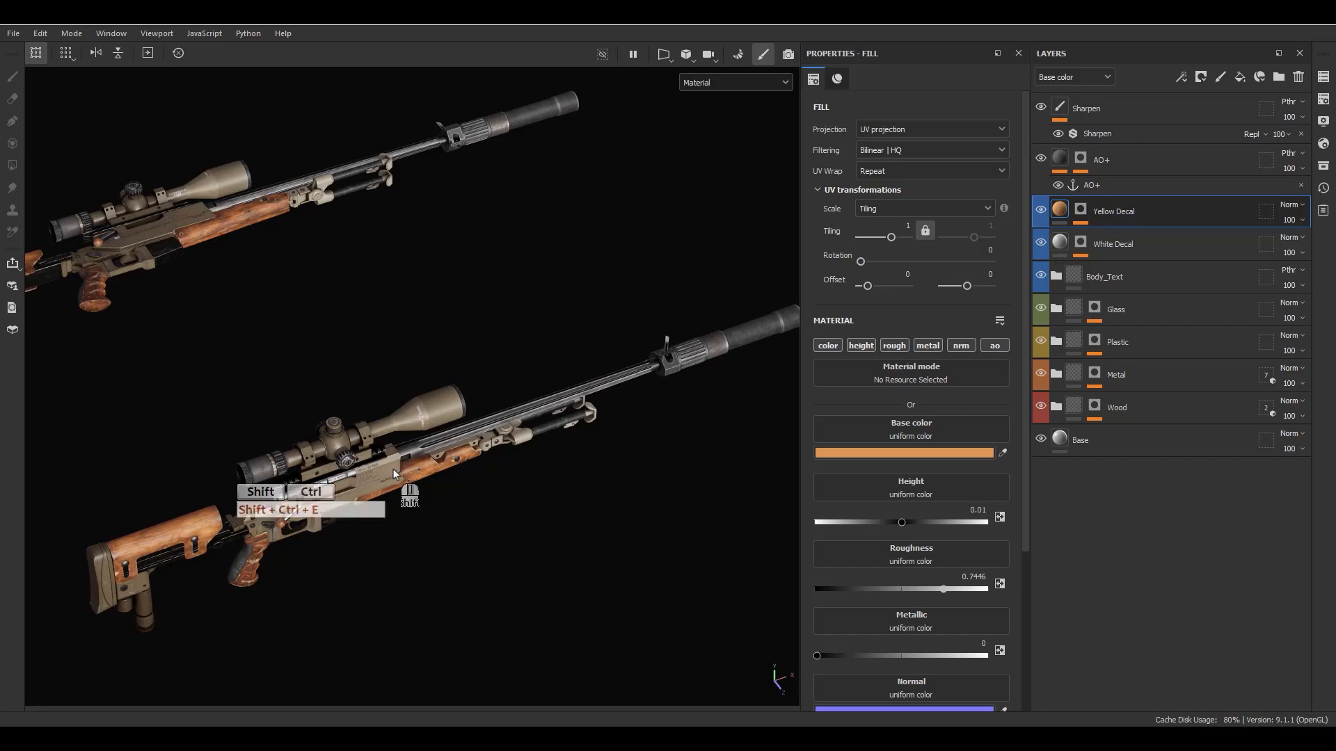
- Open the texture export settings and set the output directory to the Sniper/Record/Texture folder
key("ctrl+shift+e")
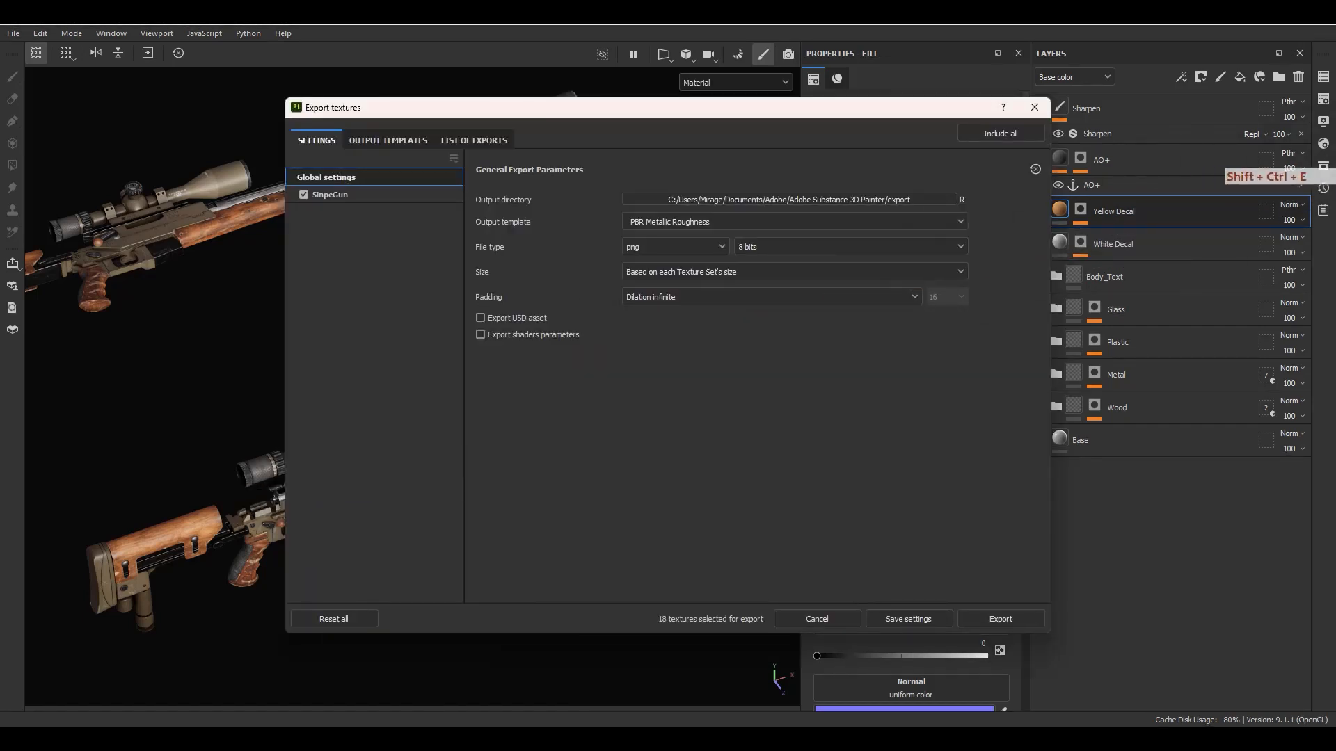
left_click(1335, 130)
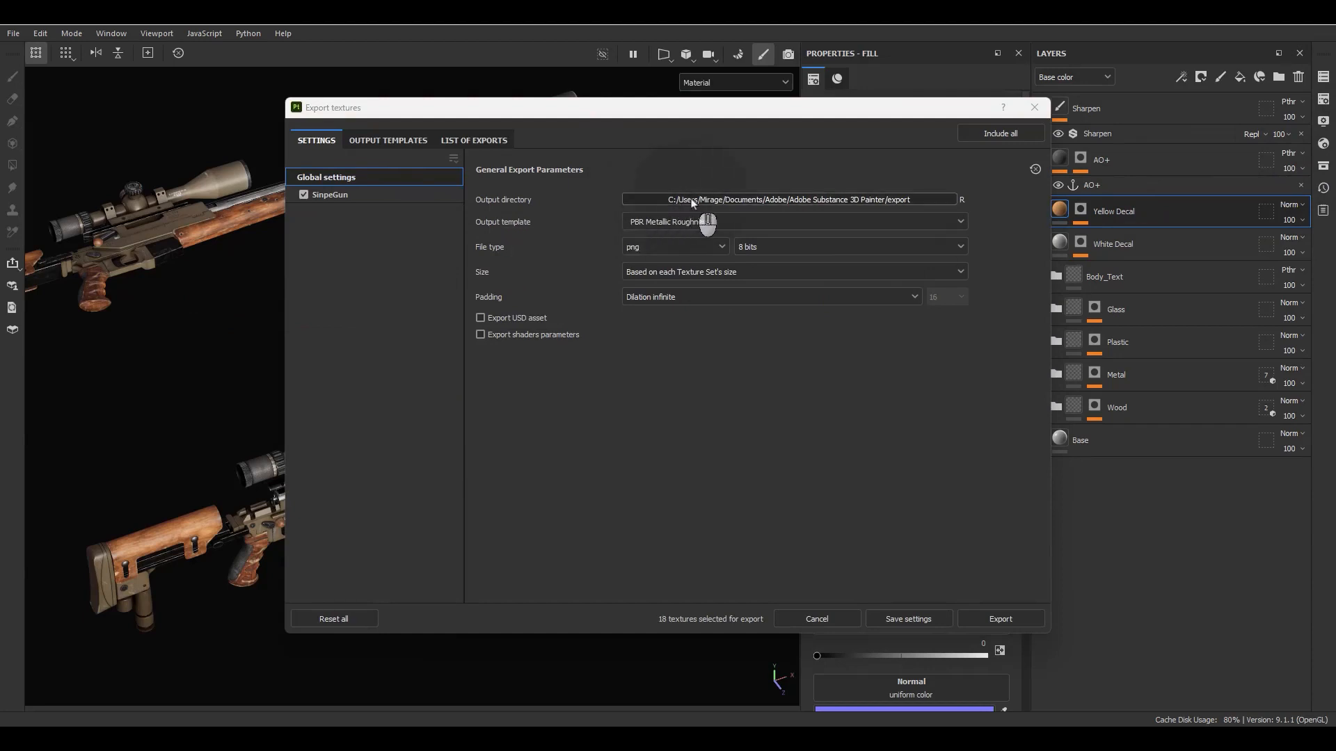
key("F9")
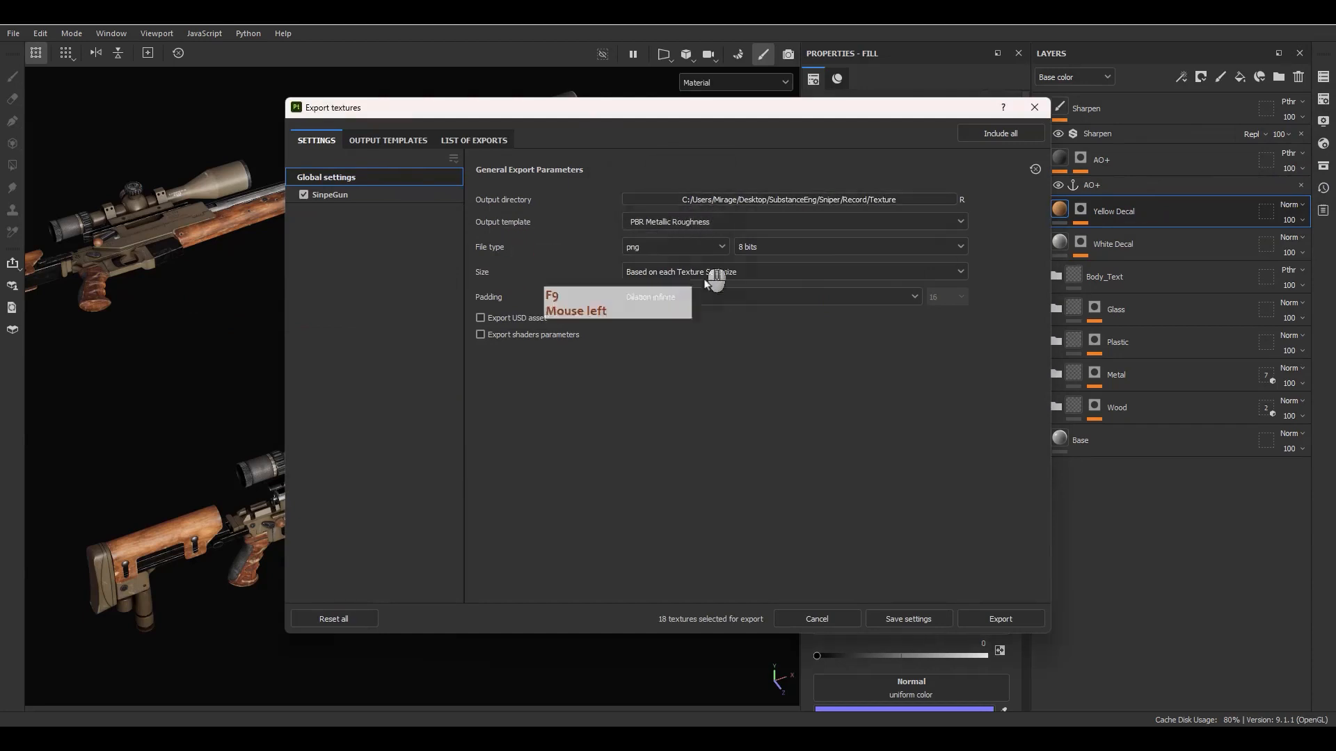
- Set the export's output template to Unreal Engine 4 (Packed)
left_click(688, 223)
scroll(703, 314, "down", 10)
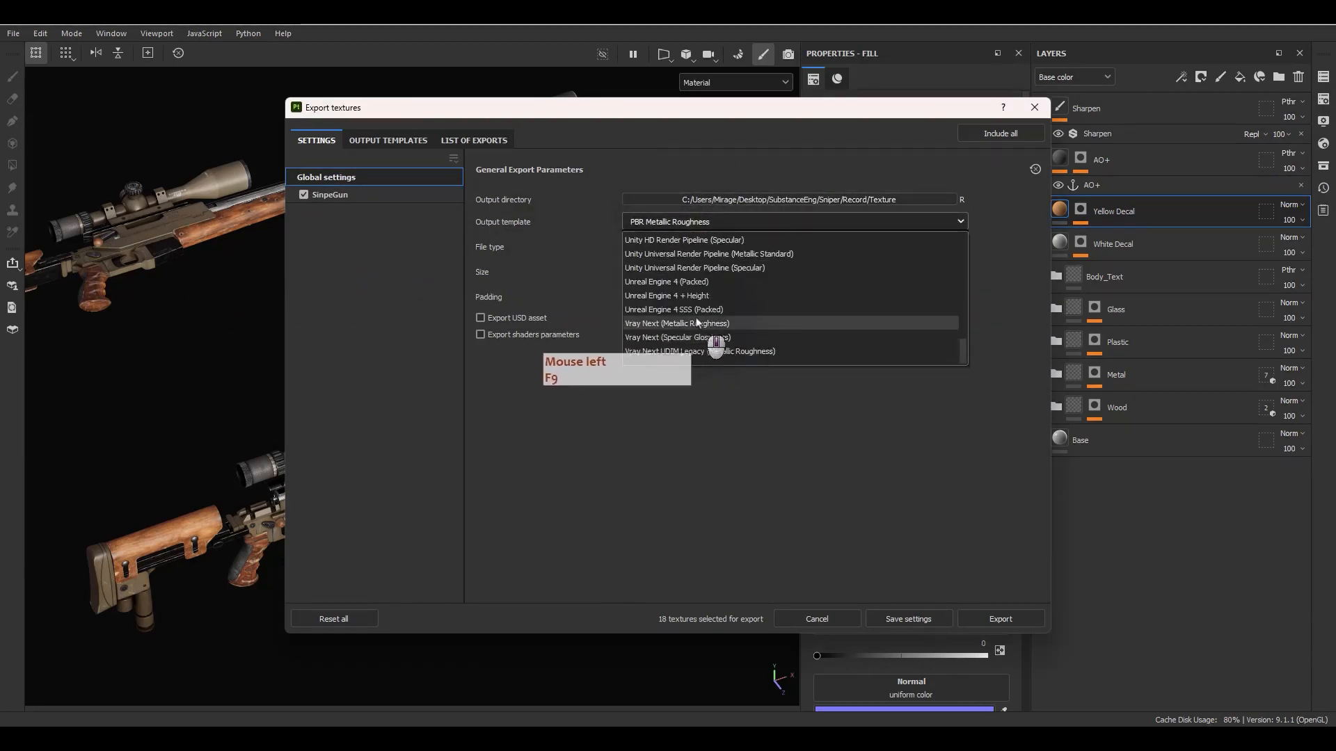
left_click(691, 283)
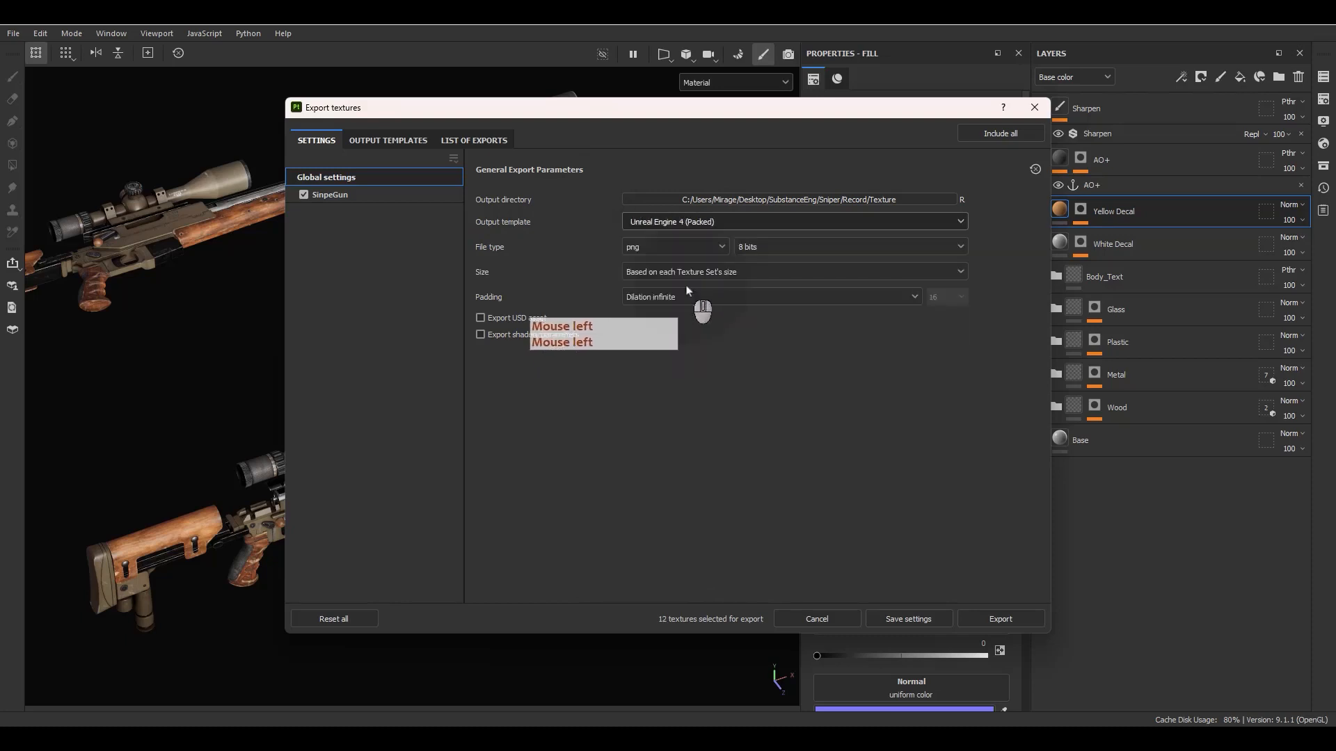
- Set the exported PNG textures to 16 bits and a size of 4096
left_click(773, 246)
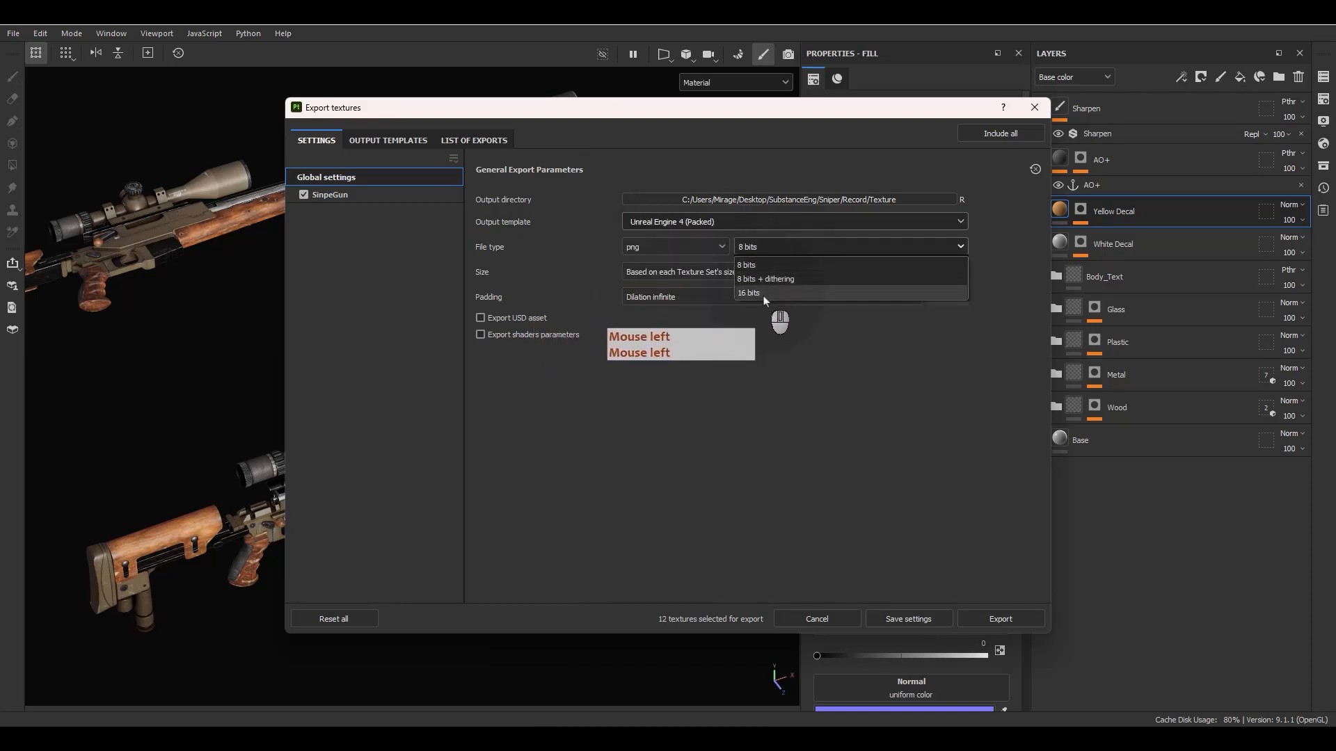
left_click(763, 293)
left_click(678, 272)
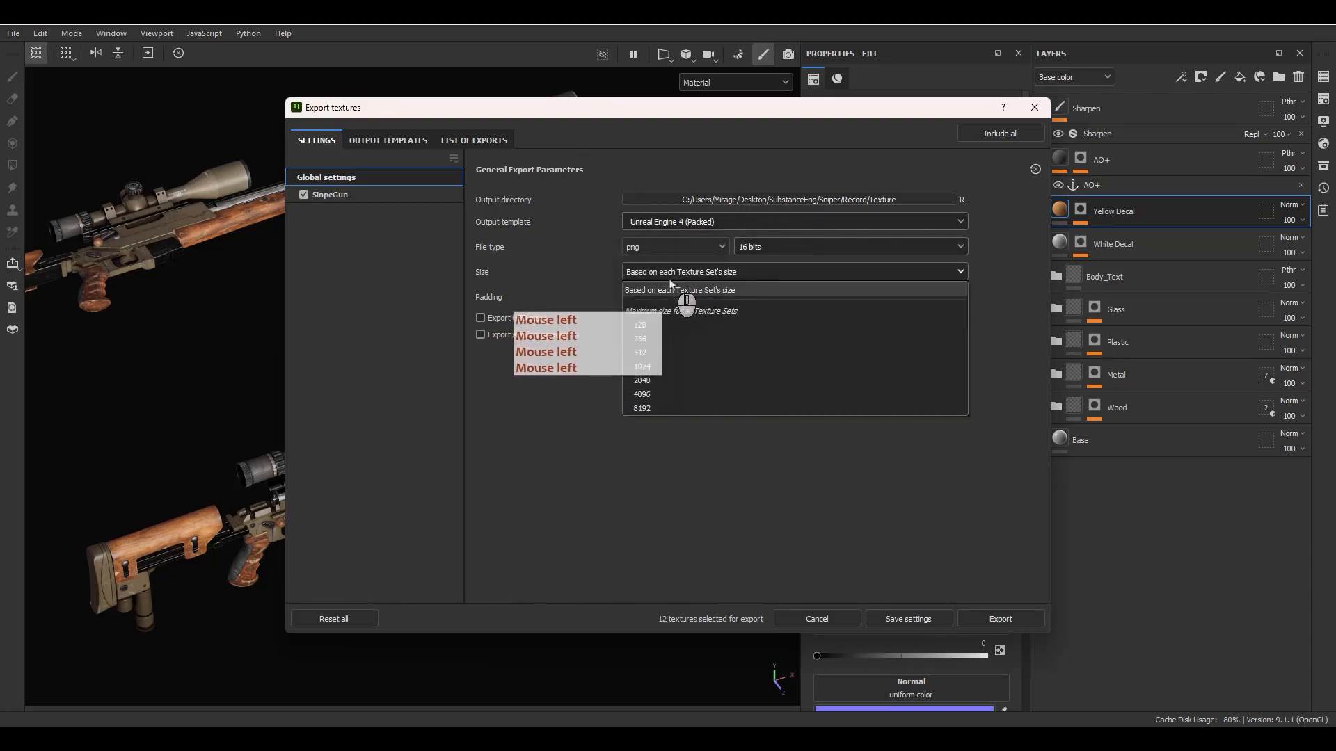
left_click(641, 393)
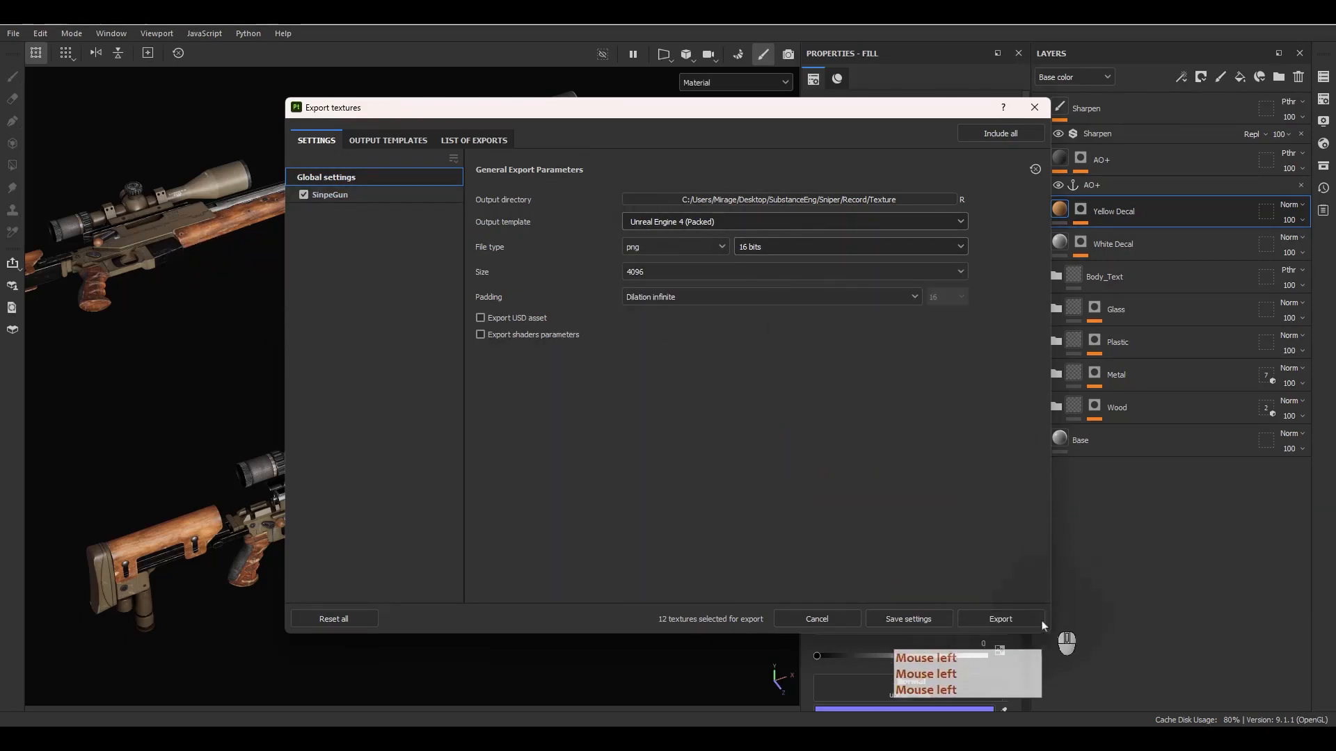